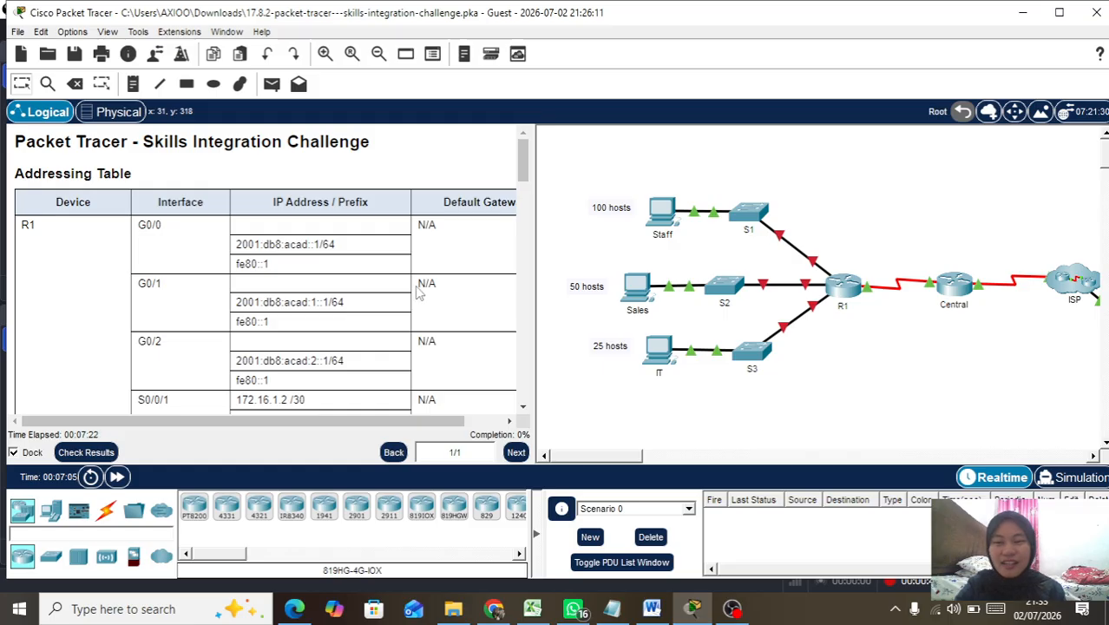
# Step: Read through the task instructions, highlighting the 192.168.0.0/24 network requirement
pyautogui.scroll(-10, 504, 300)
pyautogui.scroll(-2, 417, 294)
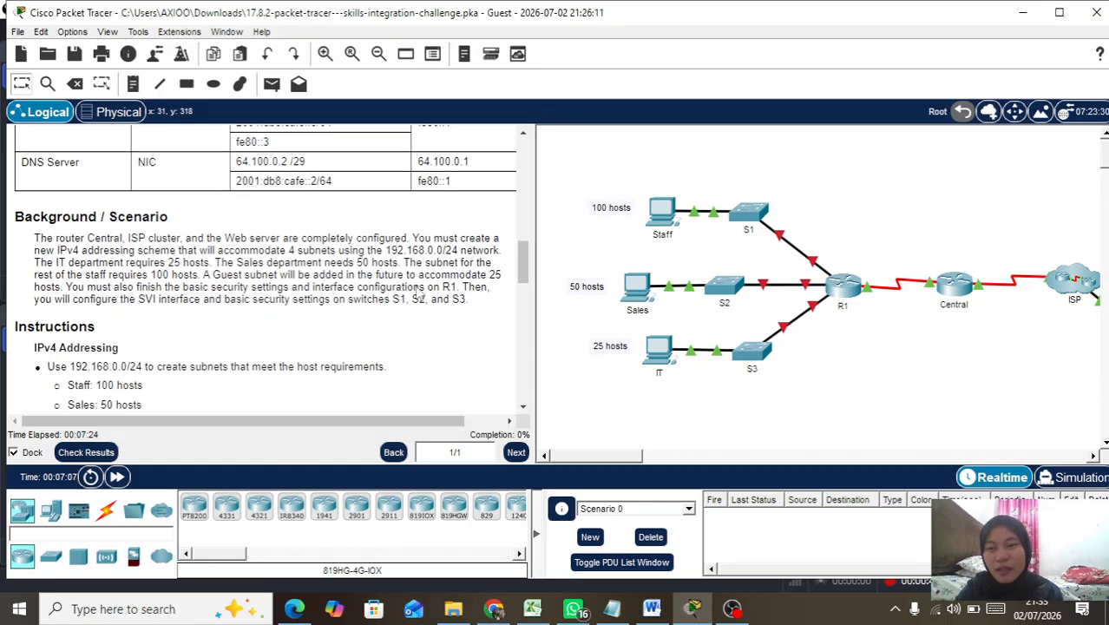
pyautogui.scroll(4, 417, 293)
pyautogui.scroll(3, 417, 293)
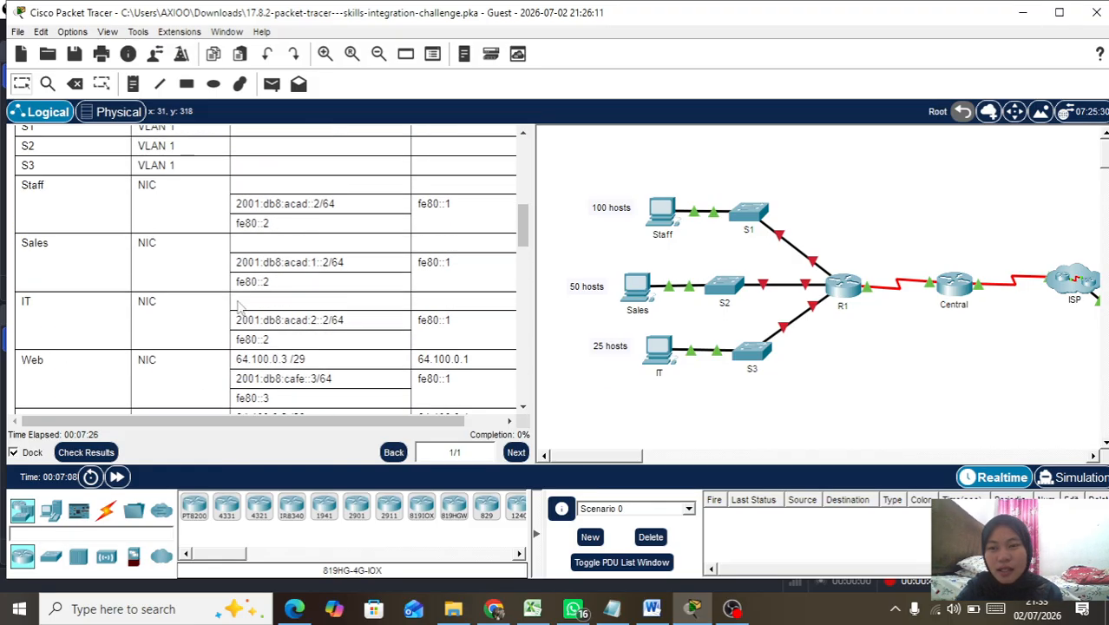
pyautogui.scroll(-5, 239, 308)
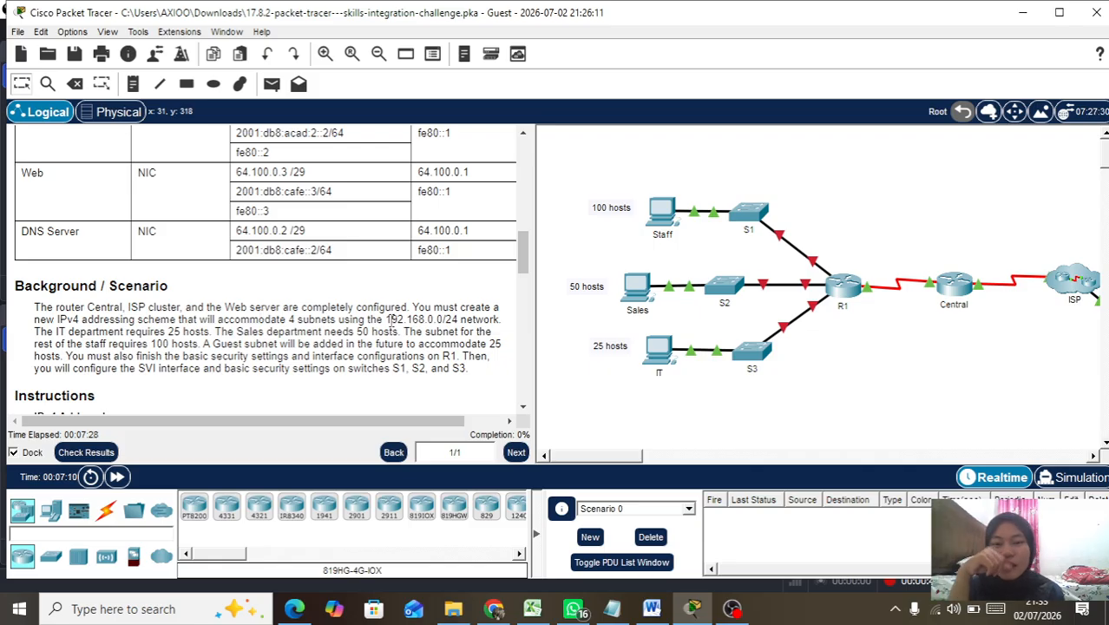
pyautogui.moveTo(386, 319); pyautogui.dragTo(472, 331)
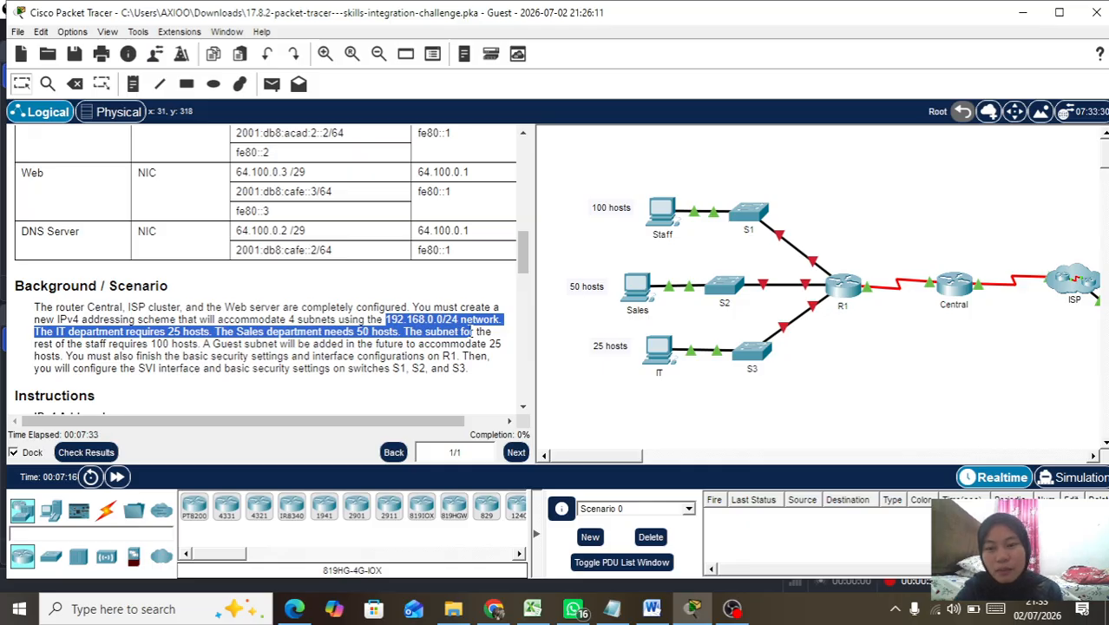
pyautogui.scroll(-2, 473, 332)
pyautogui.rightClick(446, 330)
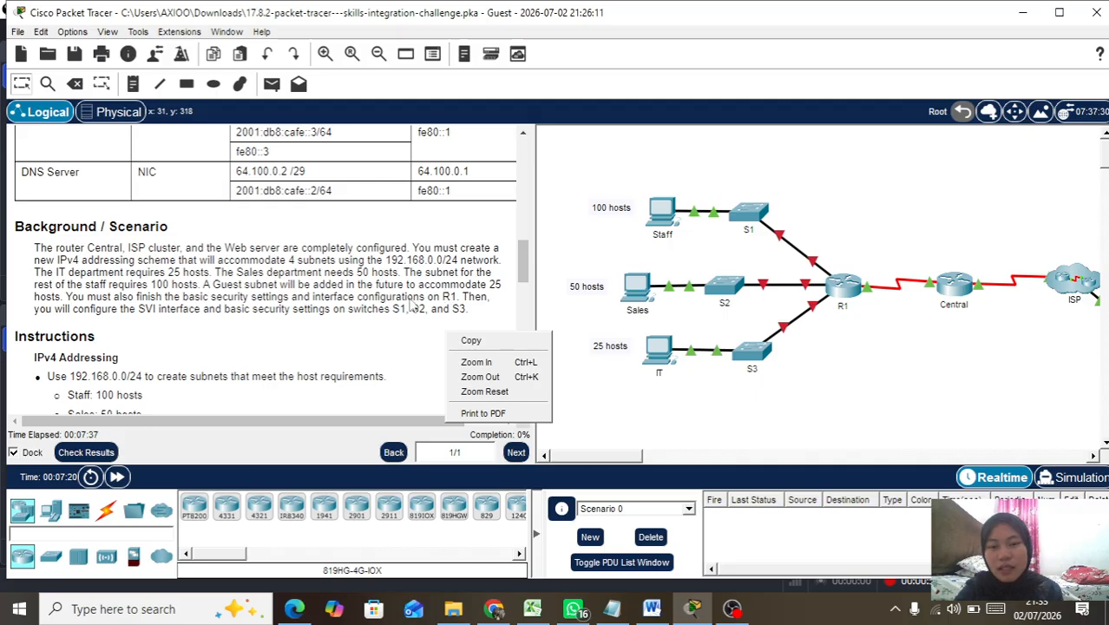
pyautogui.click(414, 305)
pyautogui.scroll(-6, 413, 304)
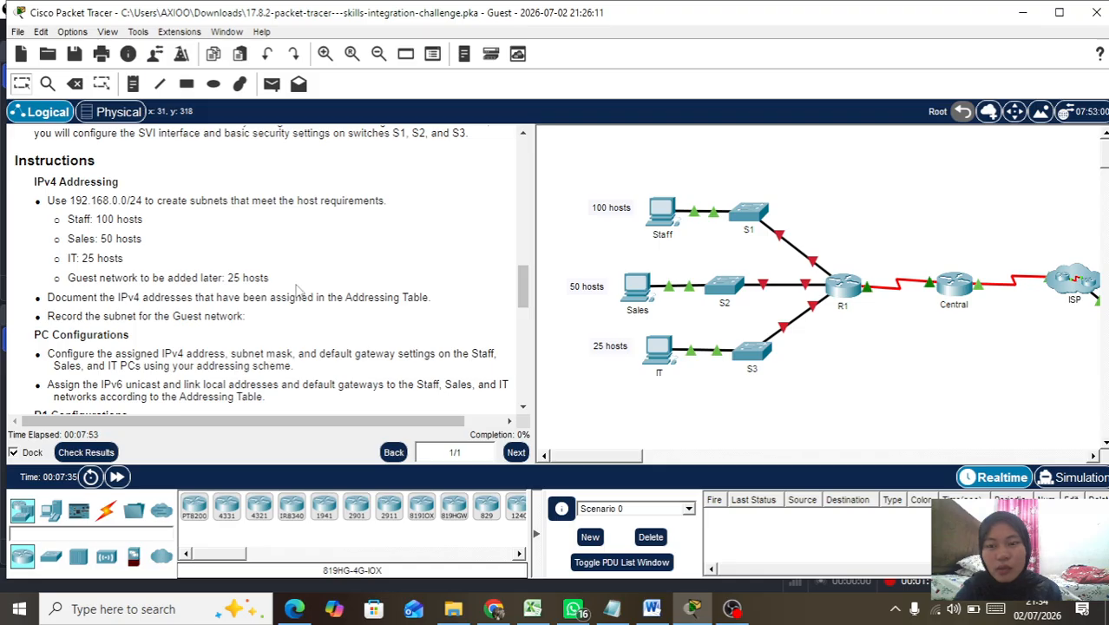
pyautogui.scroll(-3, 295, 291)
pyautogui.scroll(-2, 295, 291)
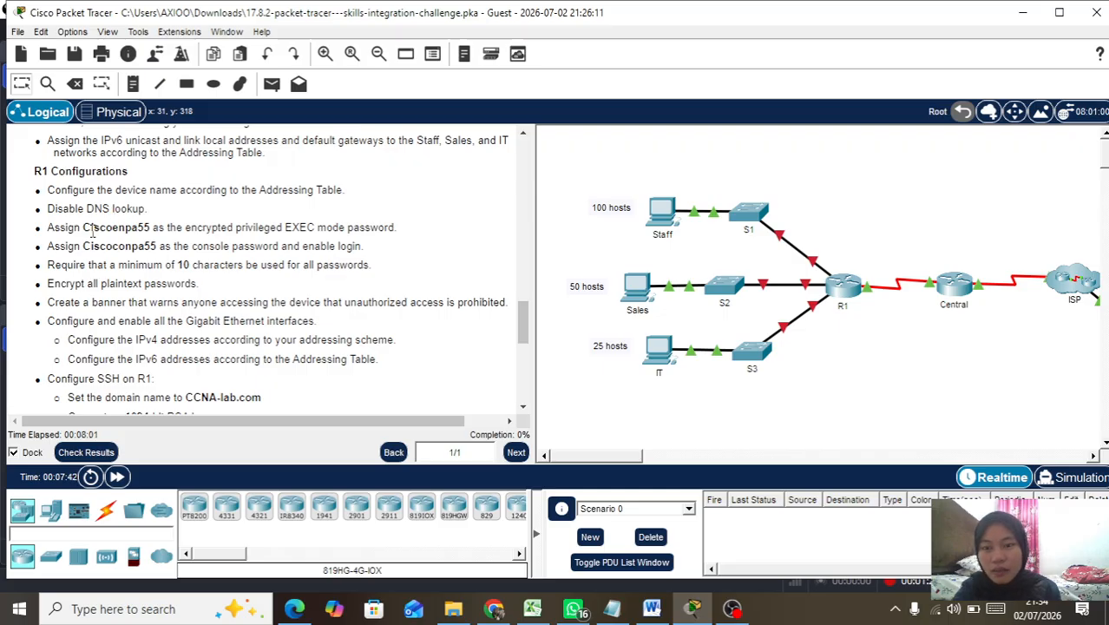
# Step: Highlight the router requirements: privileged EXEC password, 1024-bit RSA key, Admin1 with privilege 15 and password
pyautogui.moveTo(91, 231)
pyautogui.mouseDown()
pyautogui.moveTo(138, 247)
pyautogui.moveTo(141, 215)
pyautogui.moveTo(82, 240)
pyautogui.mouseUp()
pyautogui.click(141, 215)
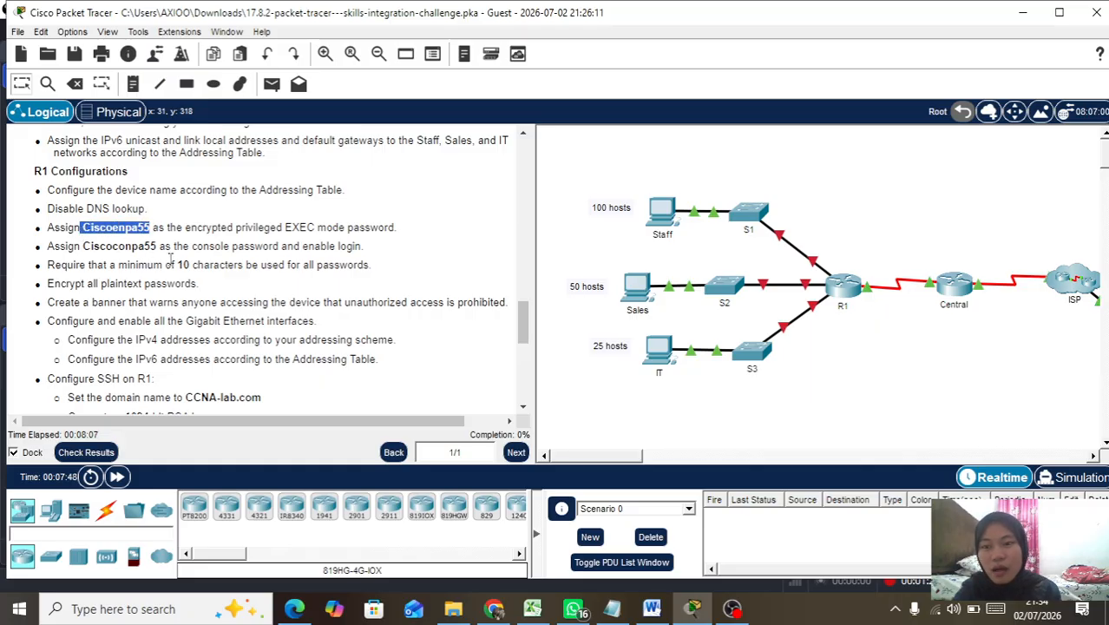
pyautogui.scroll(-3, 173, 260)
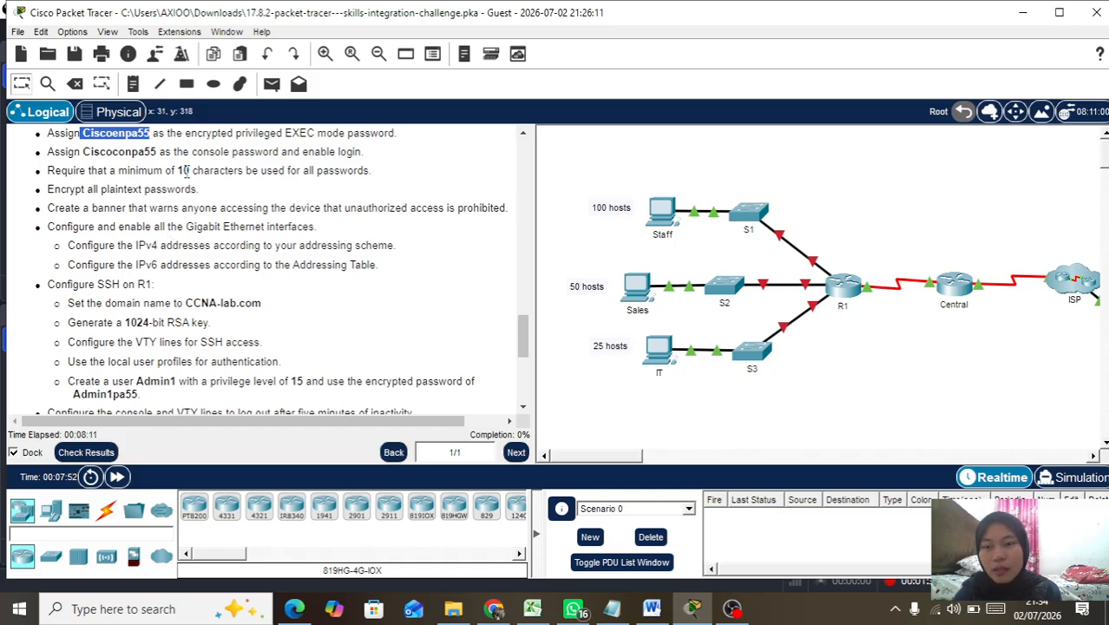
pyautogui.click(181, 171)
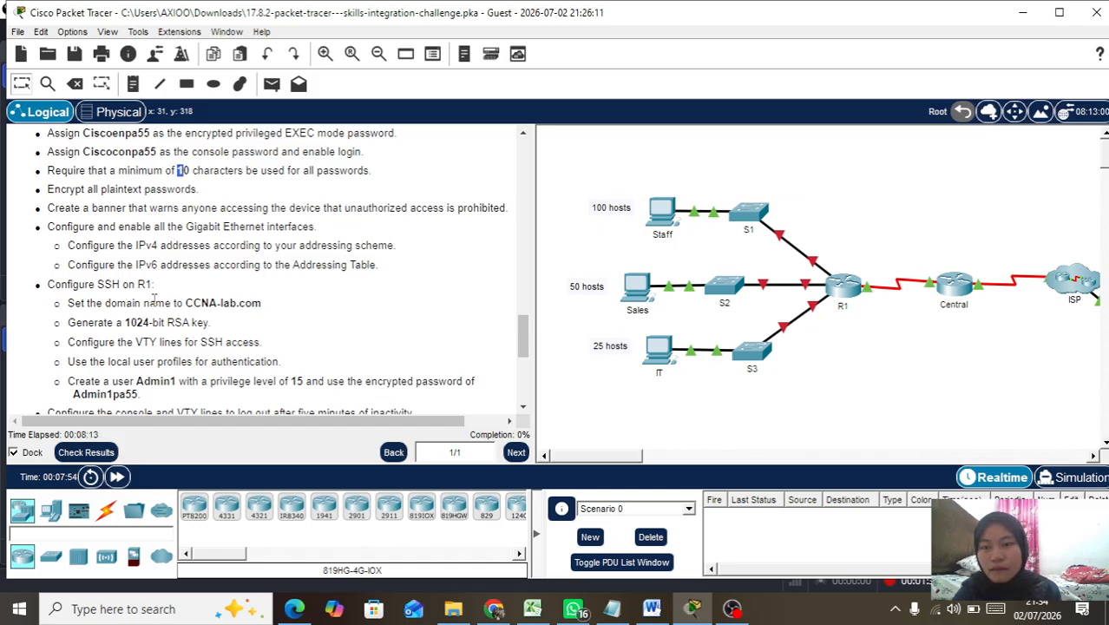
pyautogui.scroll(-2, 159, 274)
pyautogui.scroll(-1, 157, 268)
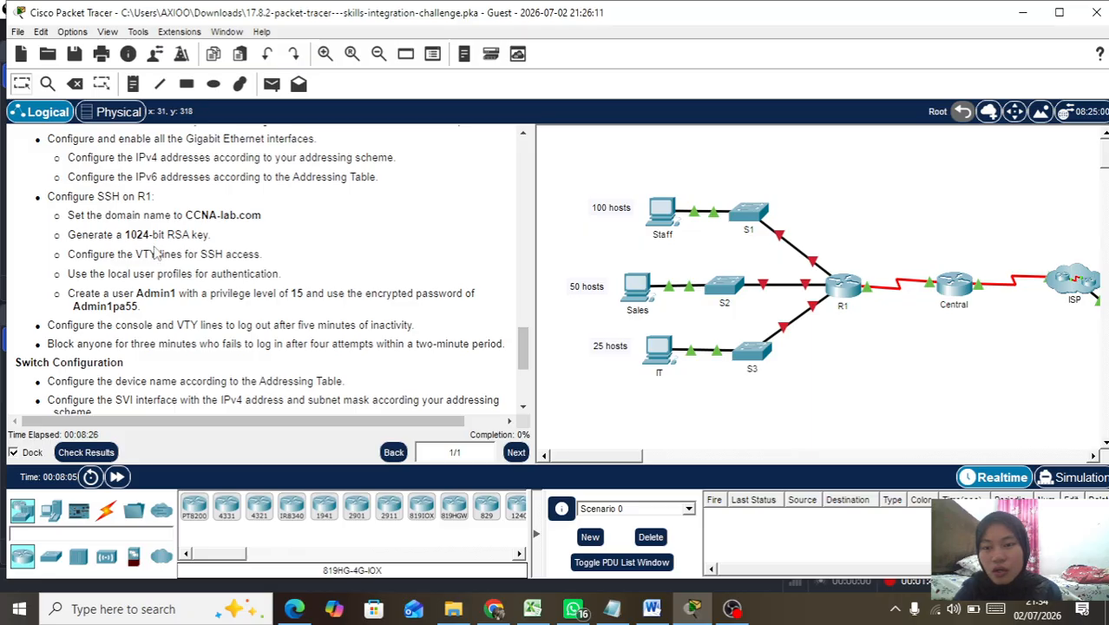
pyautogui.moveTo(122, 238); pyautogui.dragTo(162, 238)
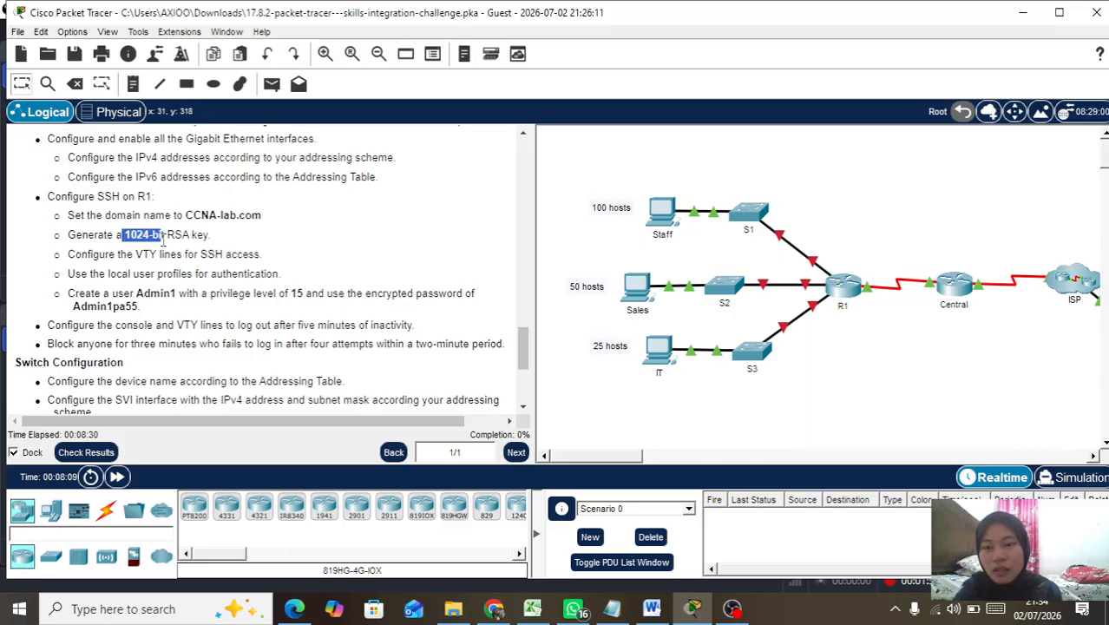
pyautogui.scroll(-3, 169, 267)
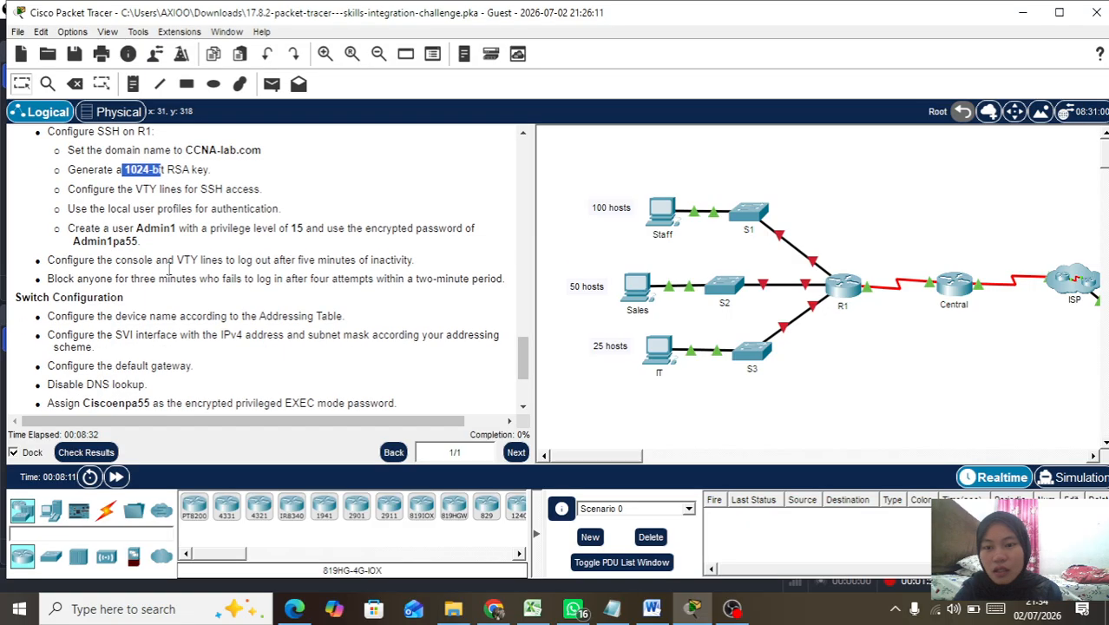
pyautogui.moveTo(136, 229); pyautogui.dragTo(202, 229)
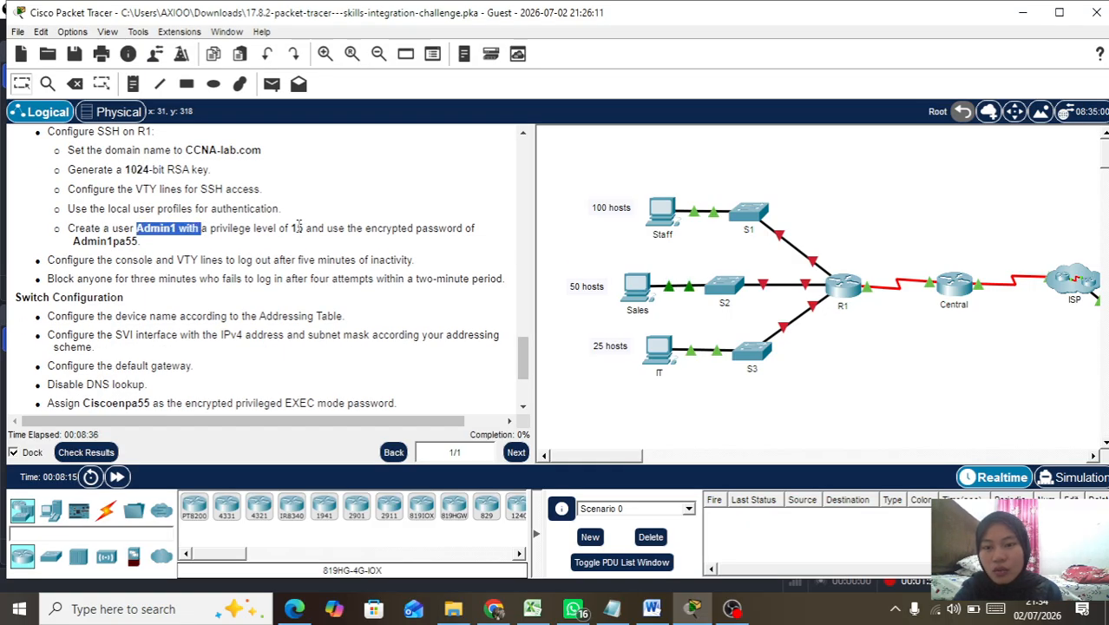
pyautogui.moveTo(285, 229); pyautogui.dragTo(305, 232)
pyautogui.click(129, 241)
pyautogui.moveTo(140, 241); pyautogui.dragTo(77, 245)
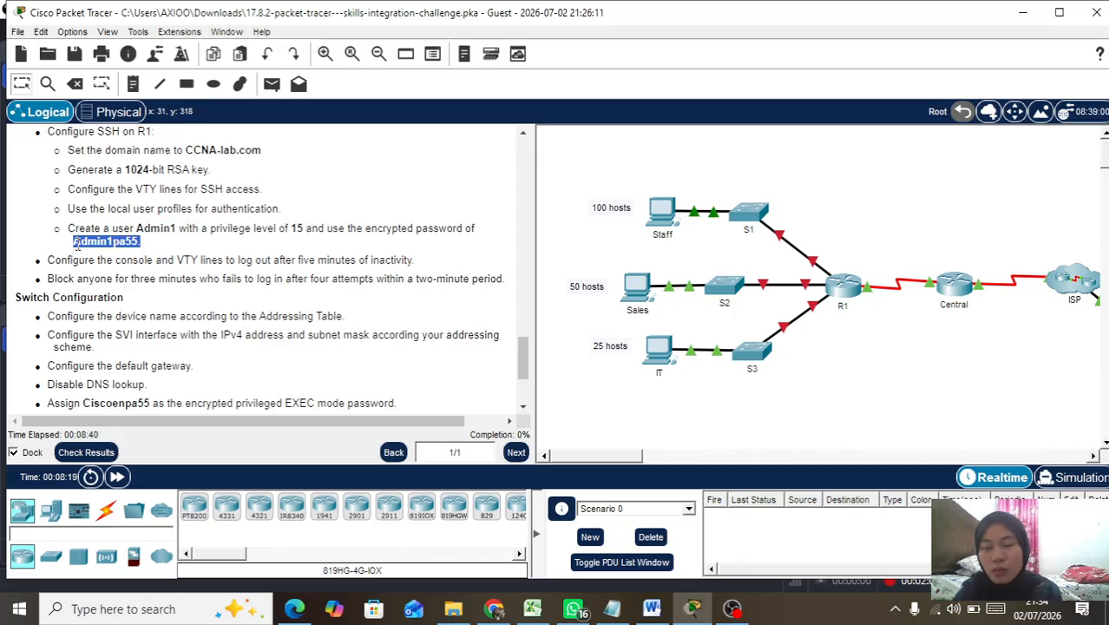
pyautogui.scroll(-3, 172, 274)
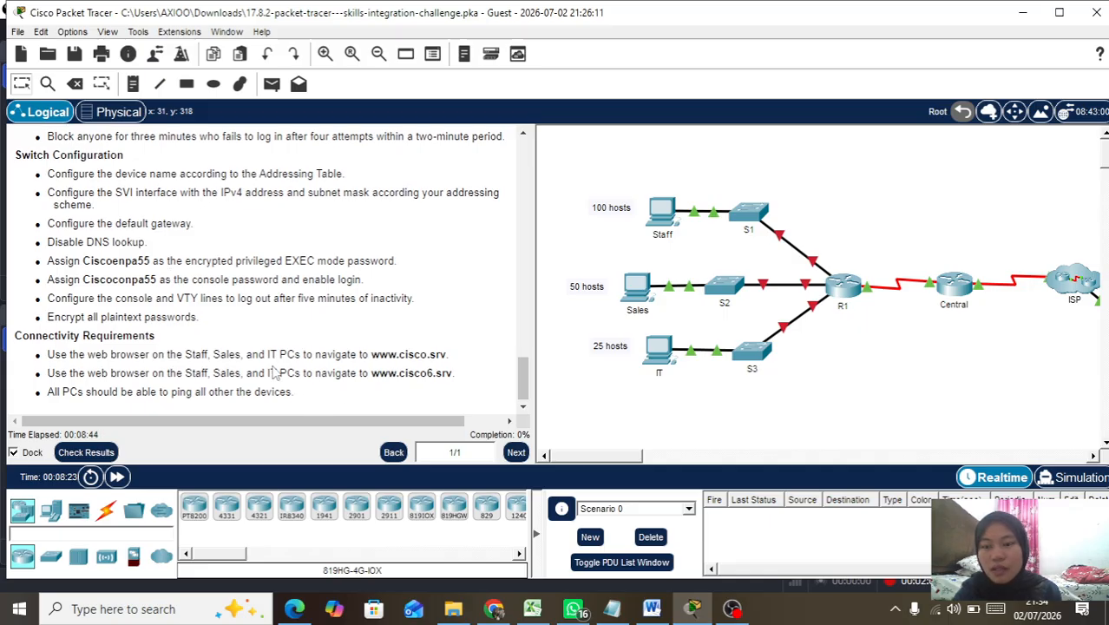
pyautogui.scroll(10, 274, 369)
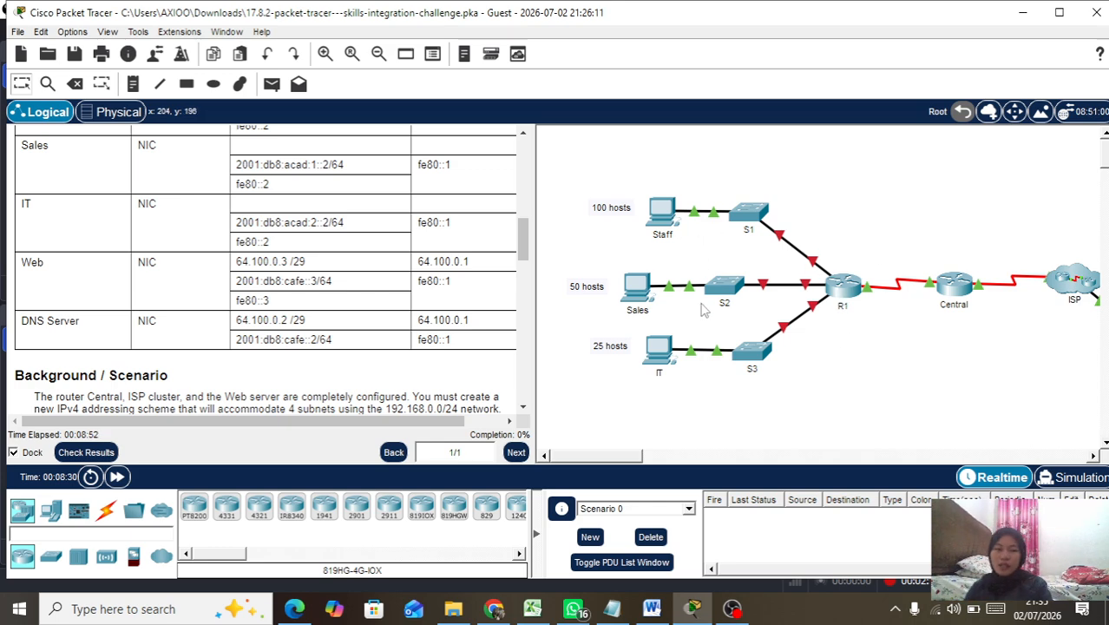
# Step: Bring up the Staff PC's IP Configuration beside the addressing table
pyautogui.click(660, 224)
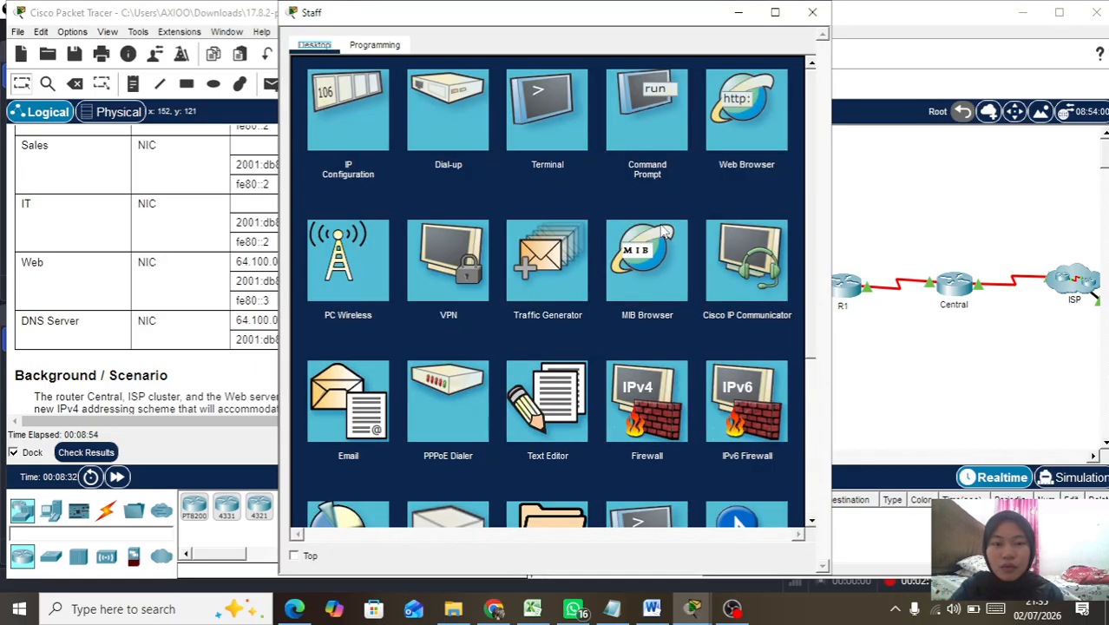
pyautogui.click(348, 111)
pyautogui.moveTo(553, 24); pyautogui.dragTo(663, 21)
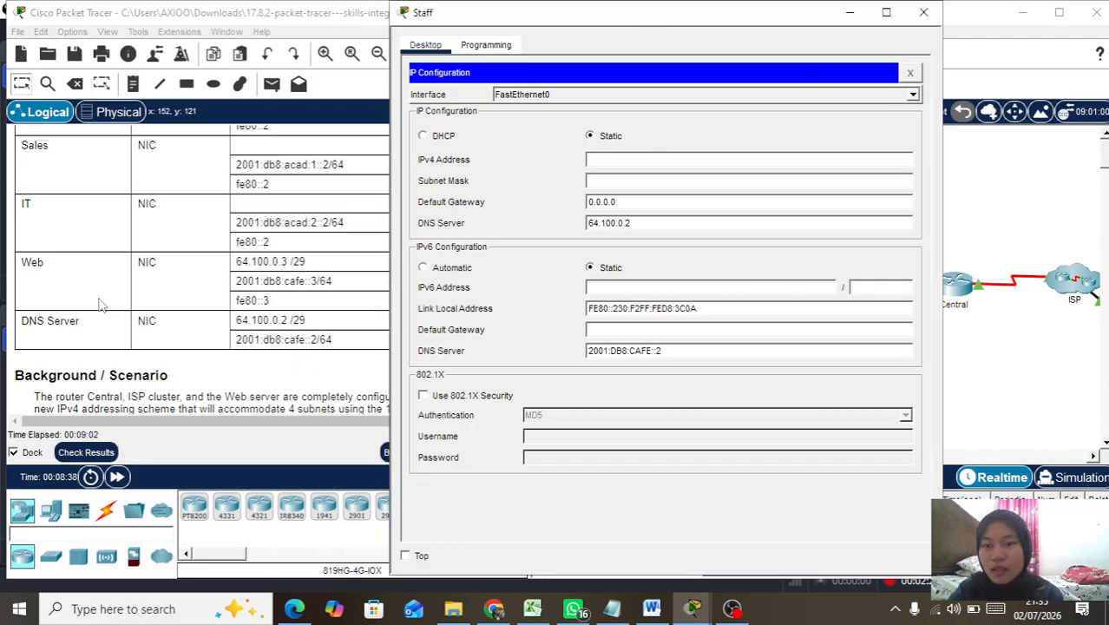
pyautogui.scroll(5, 103, 304)
pyautogui.scroll(3, 102, 303)
pyautogui.scroll(-10, 103, 303)
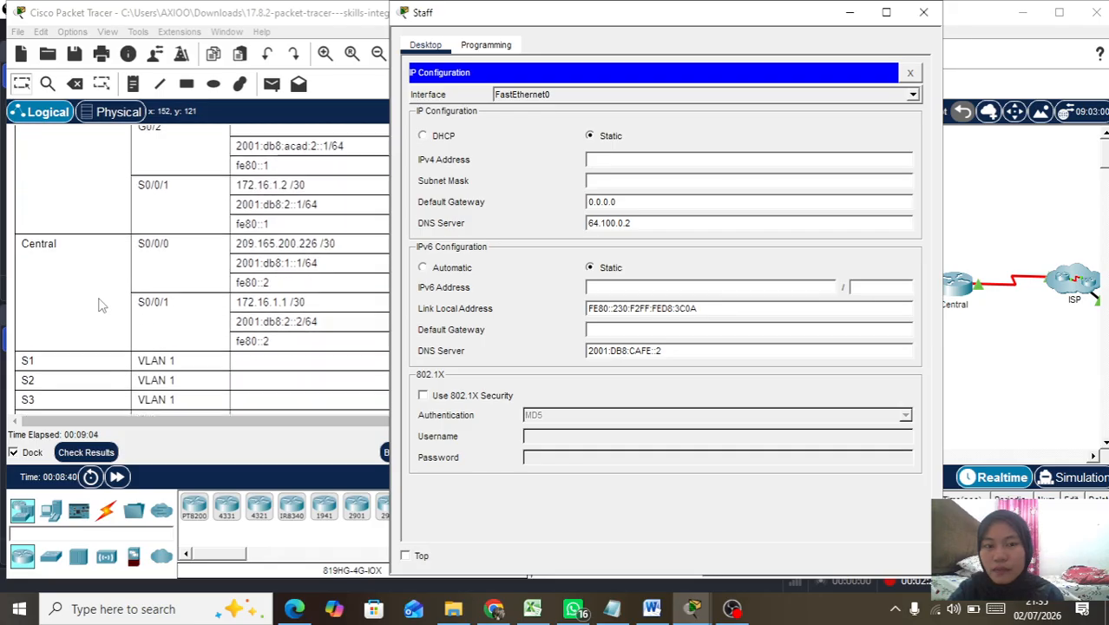
pyautogui.scroll(-5, 102, 303)
pyautogui.scroll(2, 102, 303)
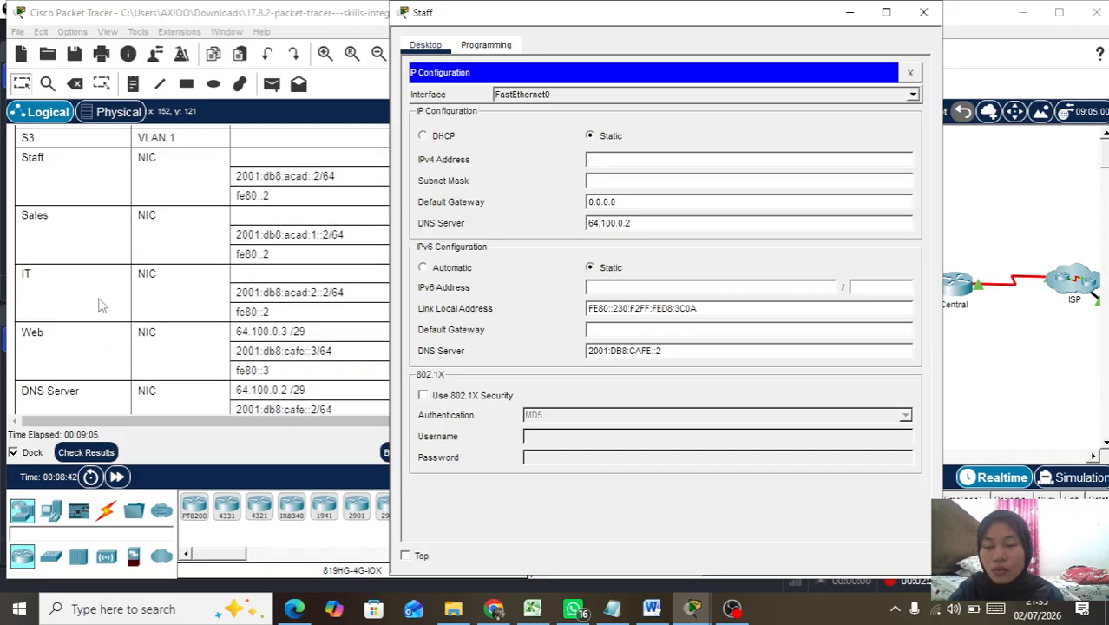
pyautogui.scroll(-1, 99, 303)
pyautogui.scroll(3, 100, 303)
pyautogui.scroll(-1, 102, 305)
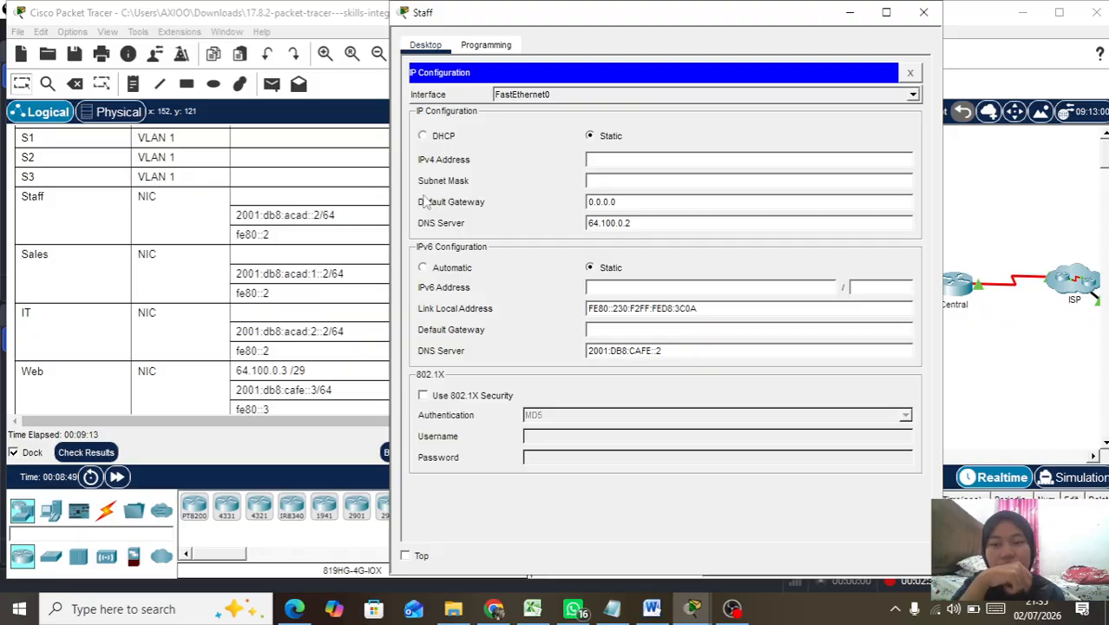
# Step: Enter Staff PC IPv4 192.168.0.2, mask 255.255.255.128 and gateway 192.168.0.1
pyautogui.click(623, 161)
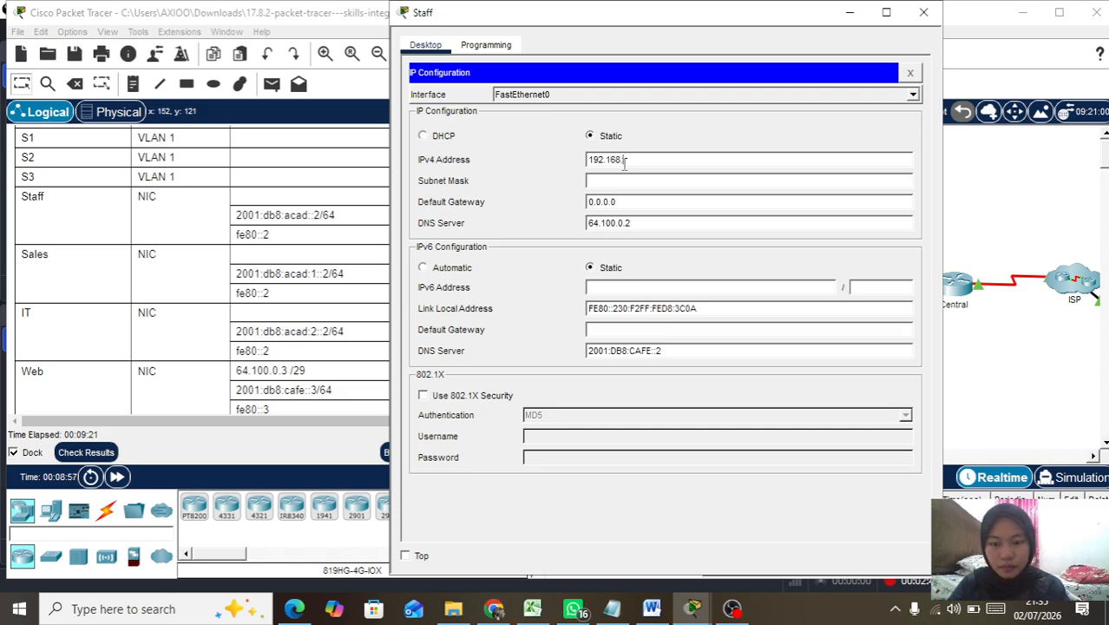
pyautogui.click(628, 180)
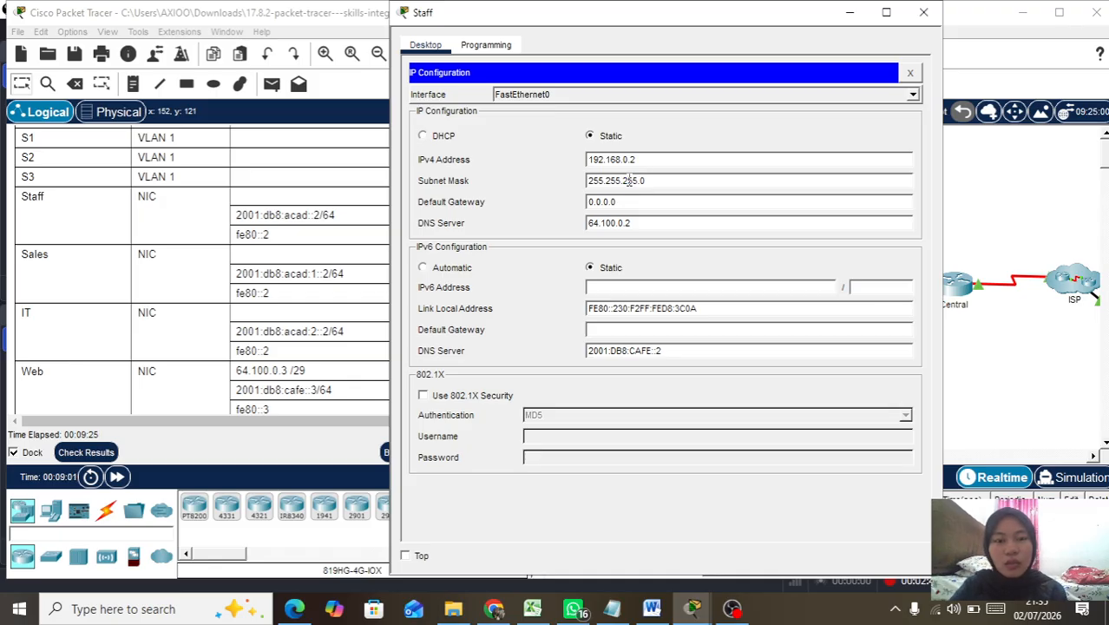
pyautogui.write('128')
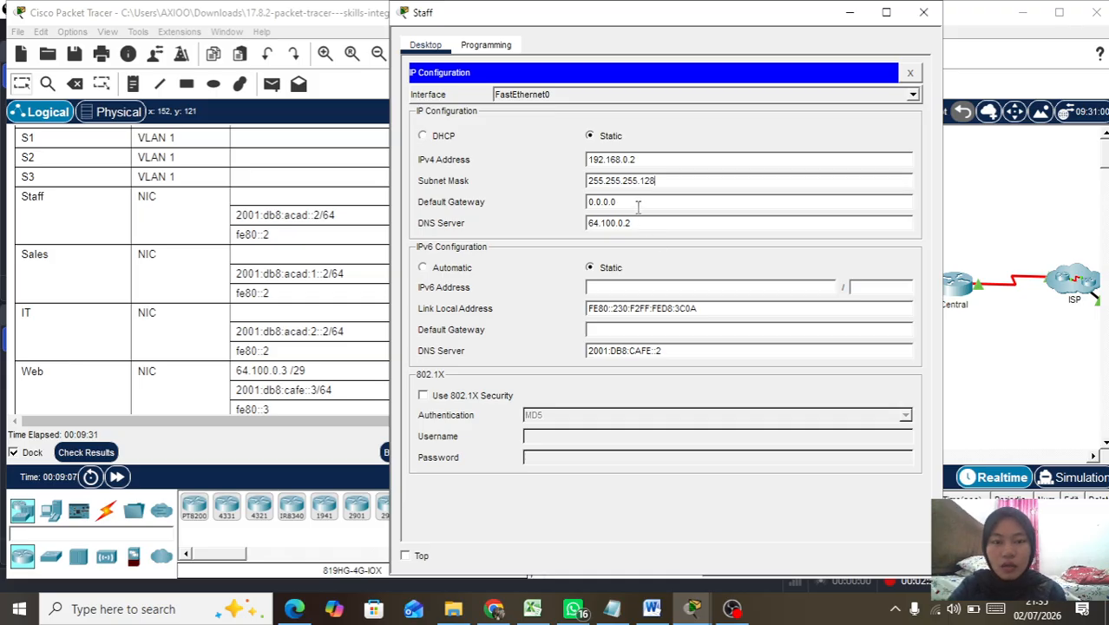
pyautogui.moveTo(628, 206); pyautogui.dragTo(563, 208)
pyautogui.write('192.')
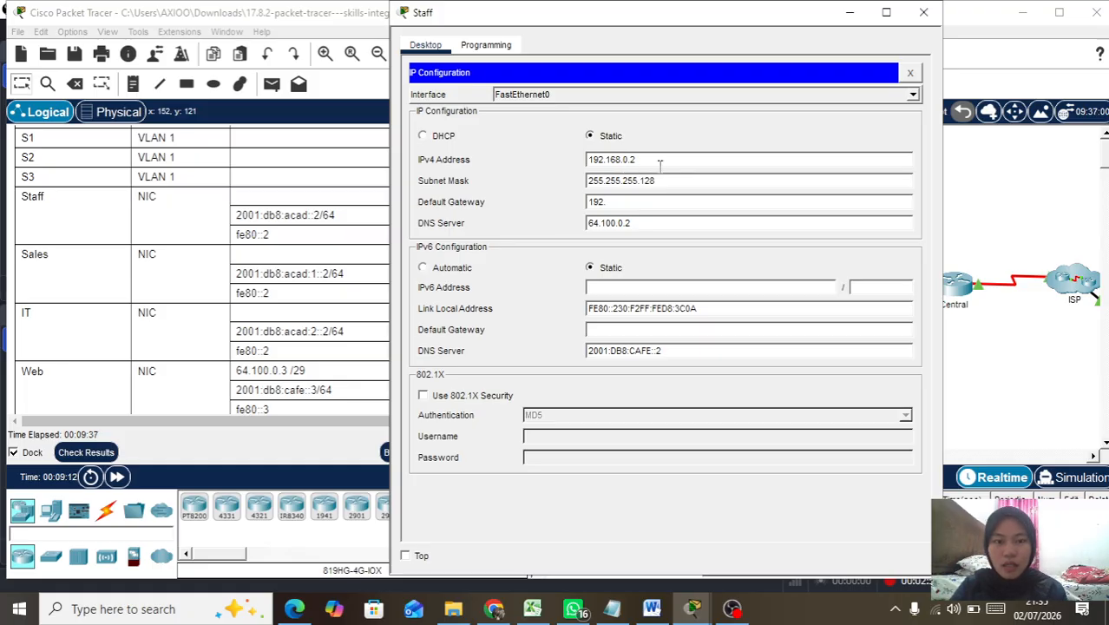
pyautogui.write('168.0.1')
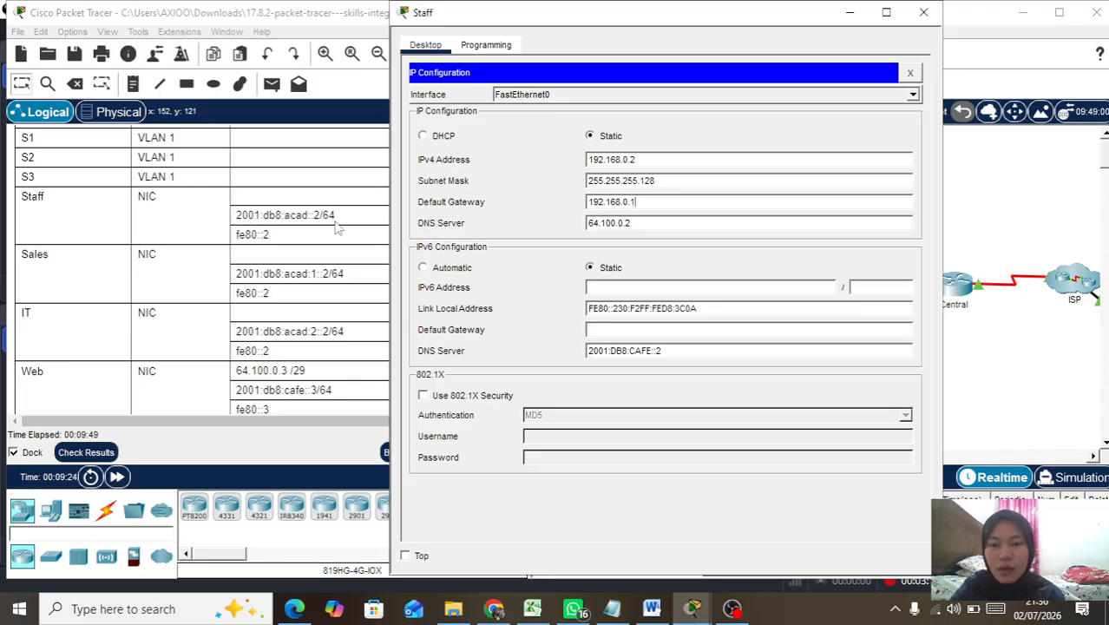
pyautogui.click(595, 285)
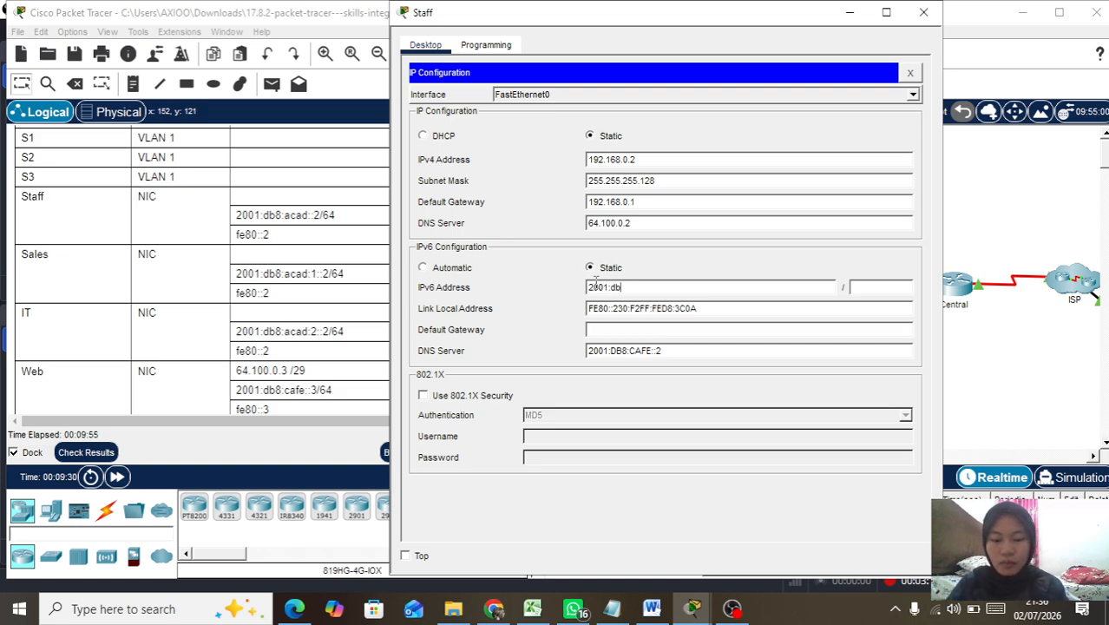
# Step: Enter 2001:db8:acad:1::2 as the Staff PC's IPv6 address
pyautogui.write('2001:db8:acad:1::')
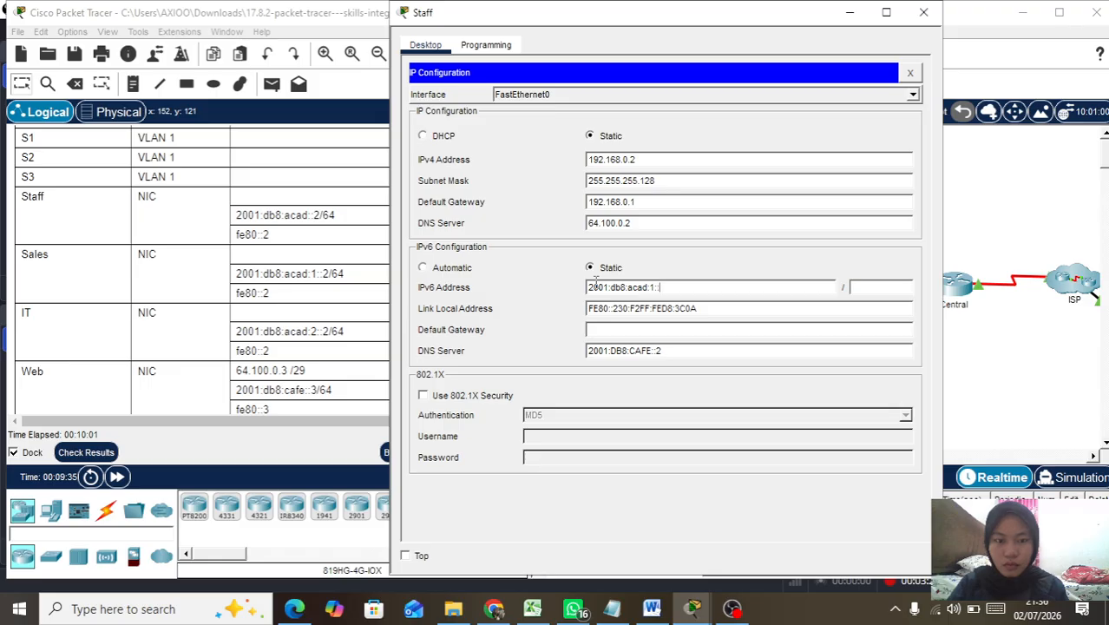
pyautogui.write('2')
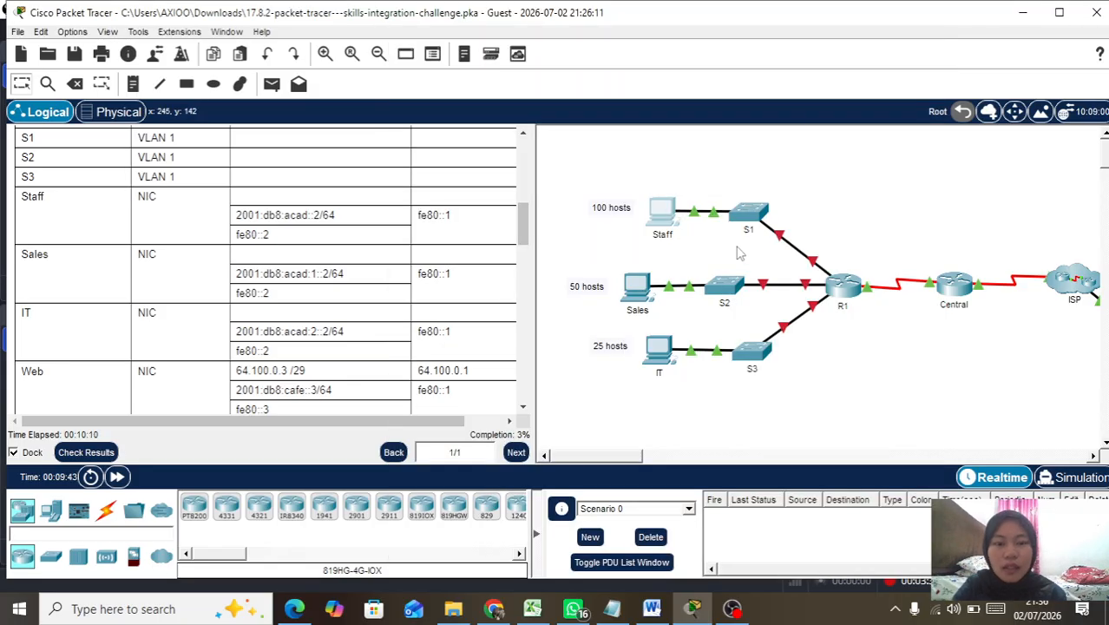
# Step: Give the Staff PC the IPv6 default gateway fe80::1 and close its window
pyautogui.click(639, 300)
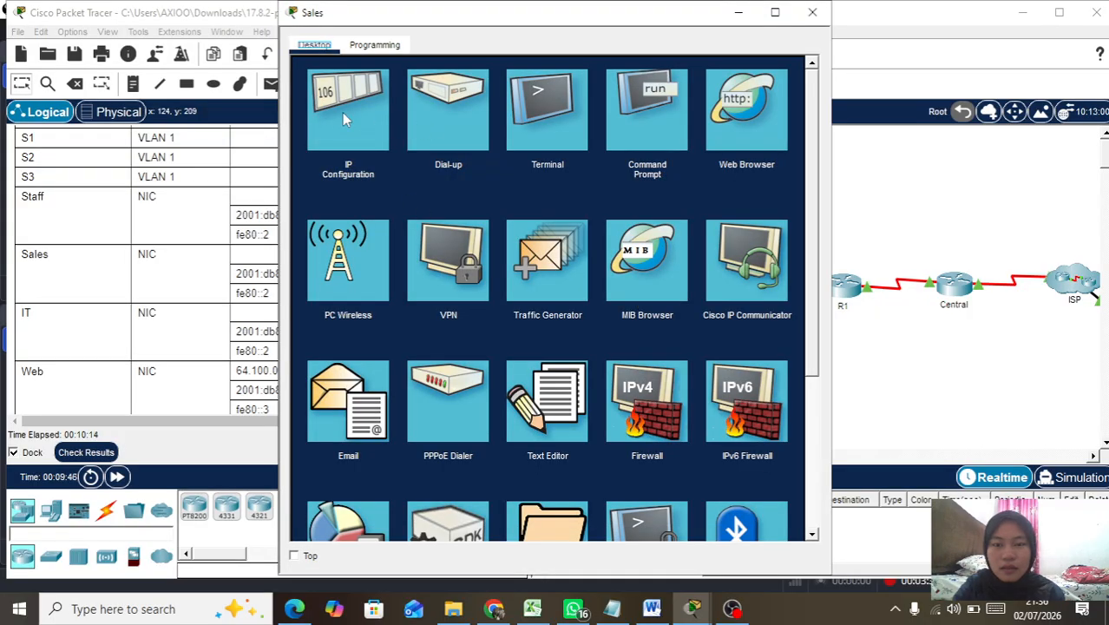
pyautogui.click(364, 121)
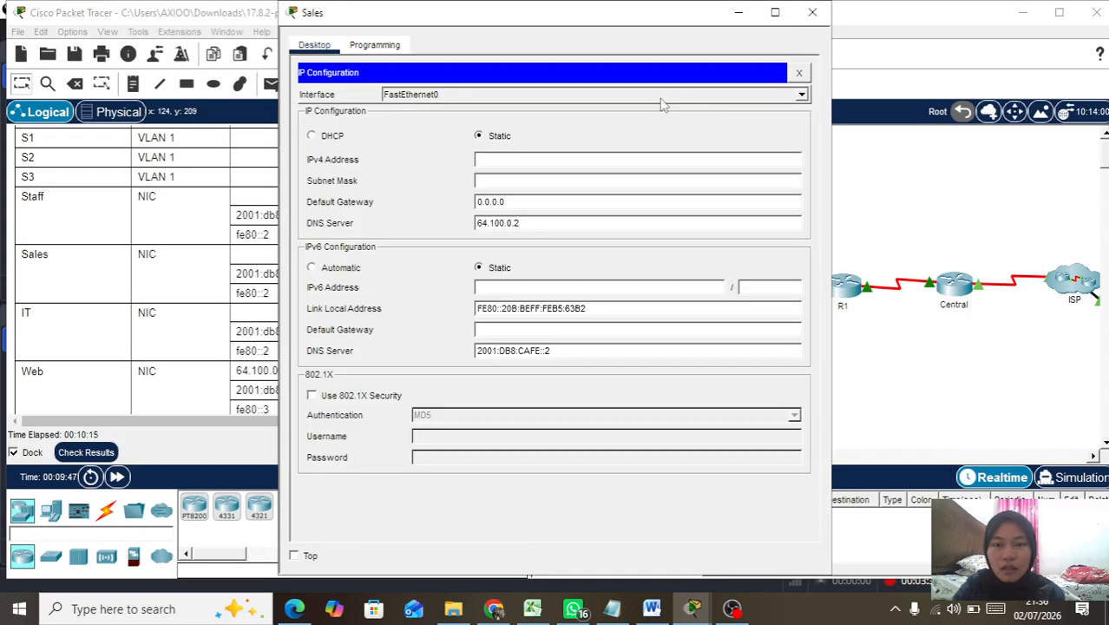
pyautogui.click(738, 13)
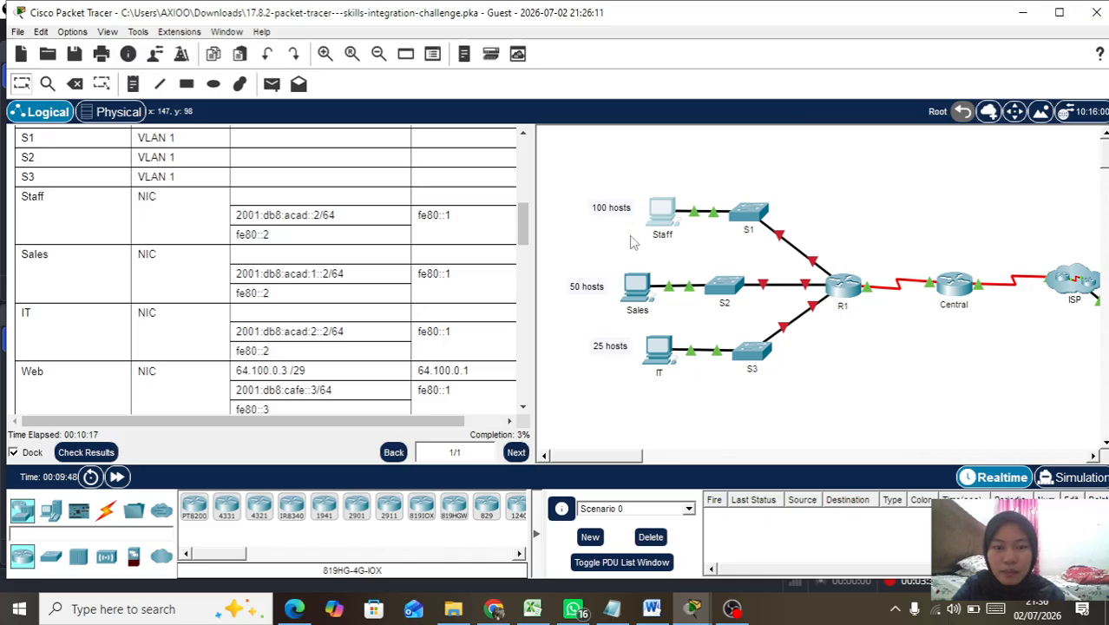
pyautogui.click(664, 228)
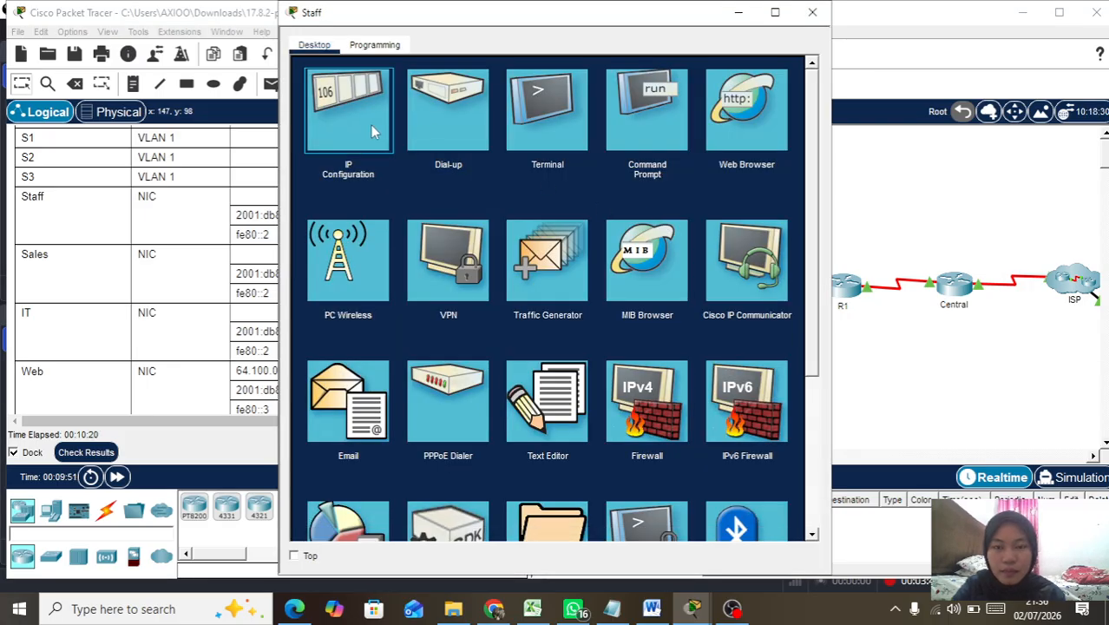
pyautogui.click(370, 131)
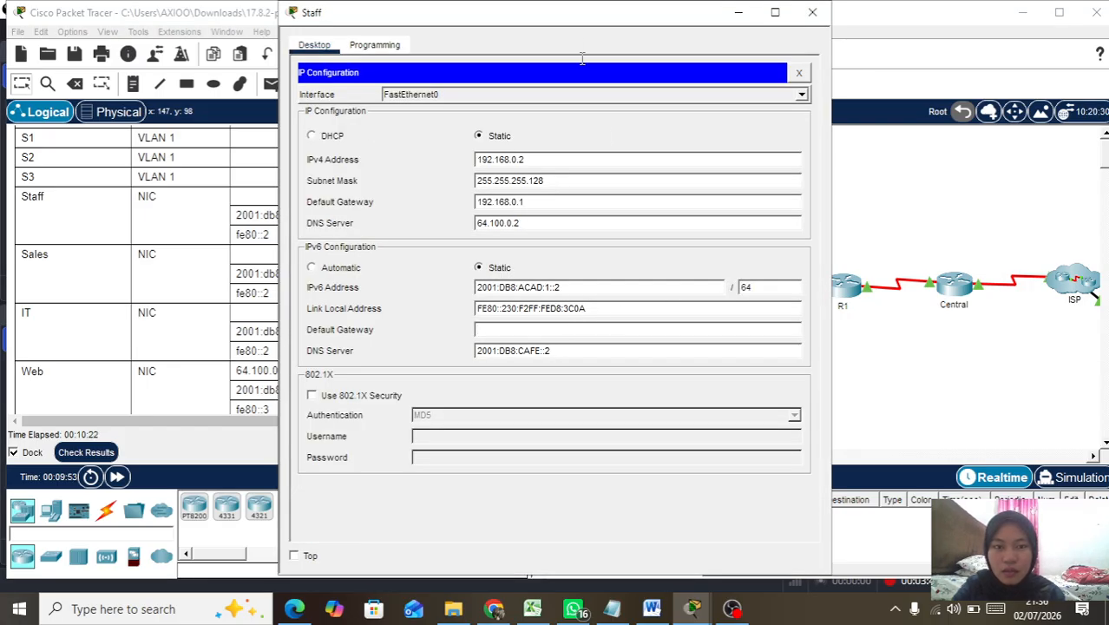
pyautogui.moveTo(565, 19); pyautogui.dragTo(787, 23)
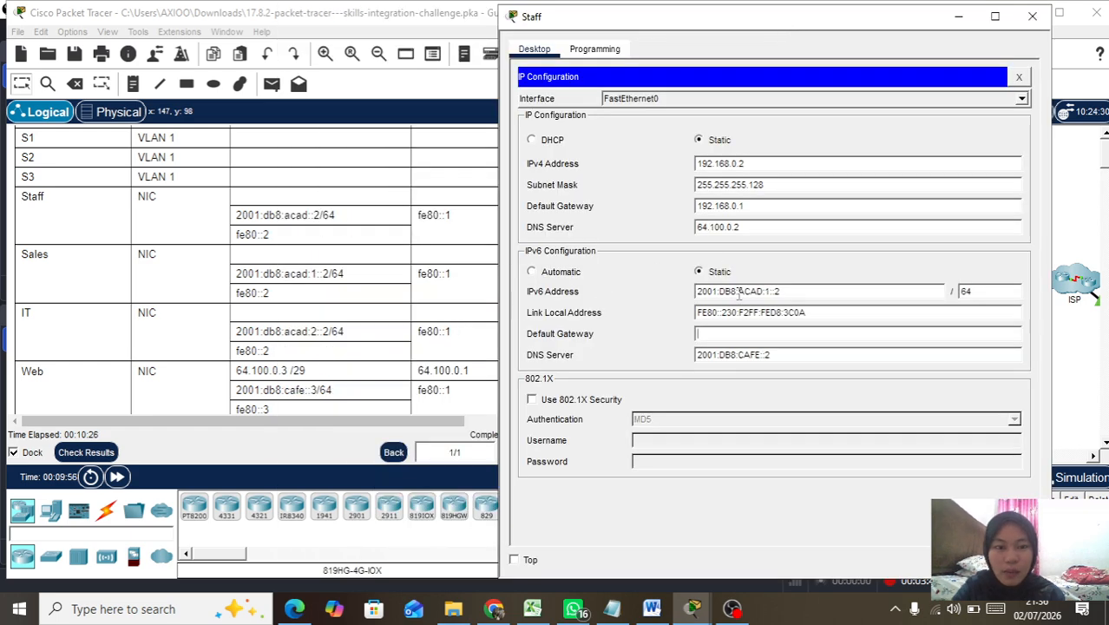
pyautogui.write('0::1')
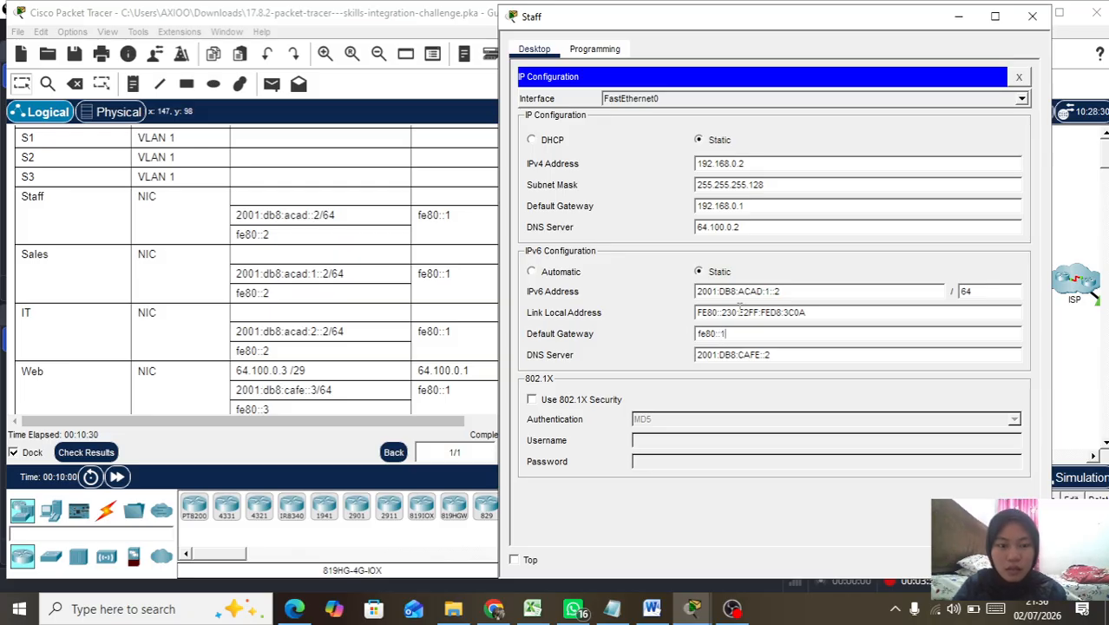
pyautogui.click(1032, 17)
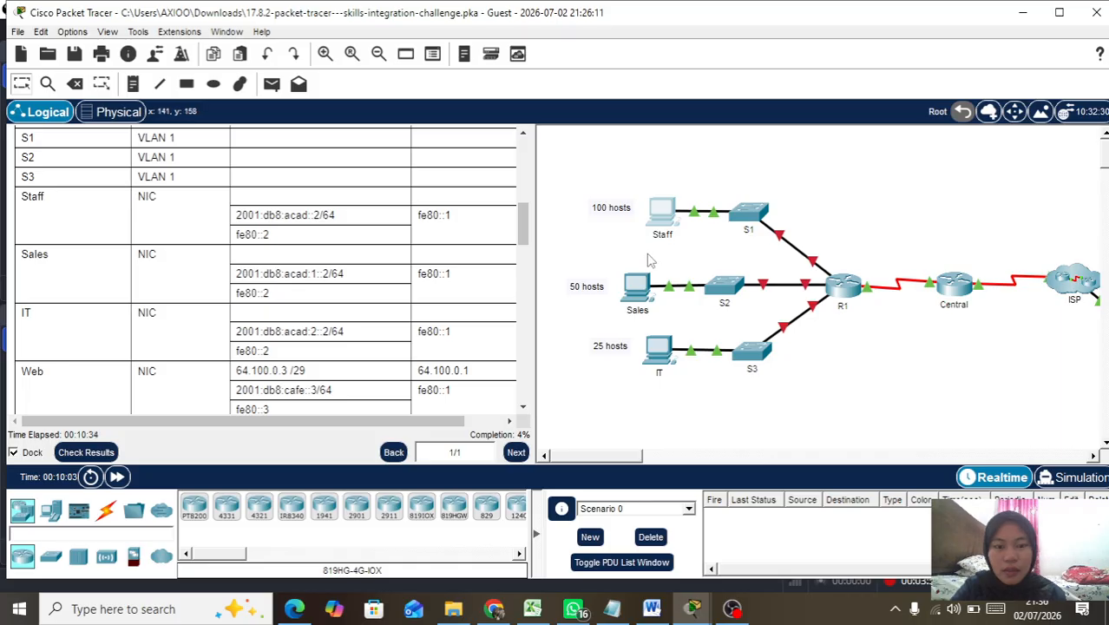
# Step: Enter the Sales PC's IPv4 address 192.168.0.130 and mask, dismissing the invalid subnet error
pyautogui.click(634, 293)
pyautogui.click(529, 162)
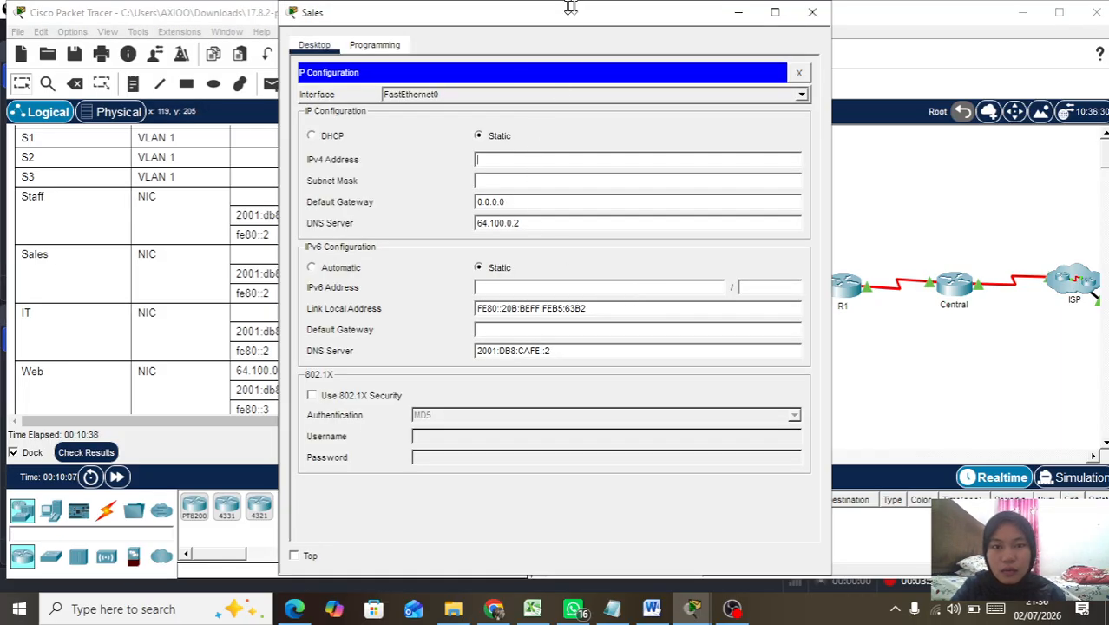
pyautogui.moveTo(584, 20); pyautogui.dragTo(807, 27)
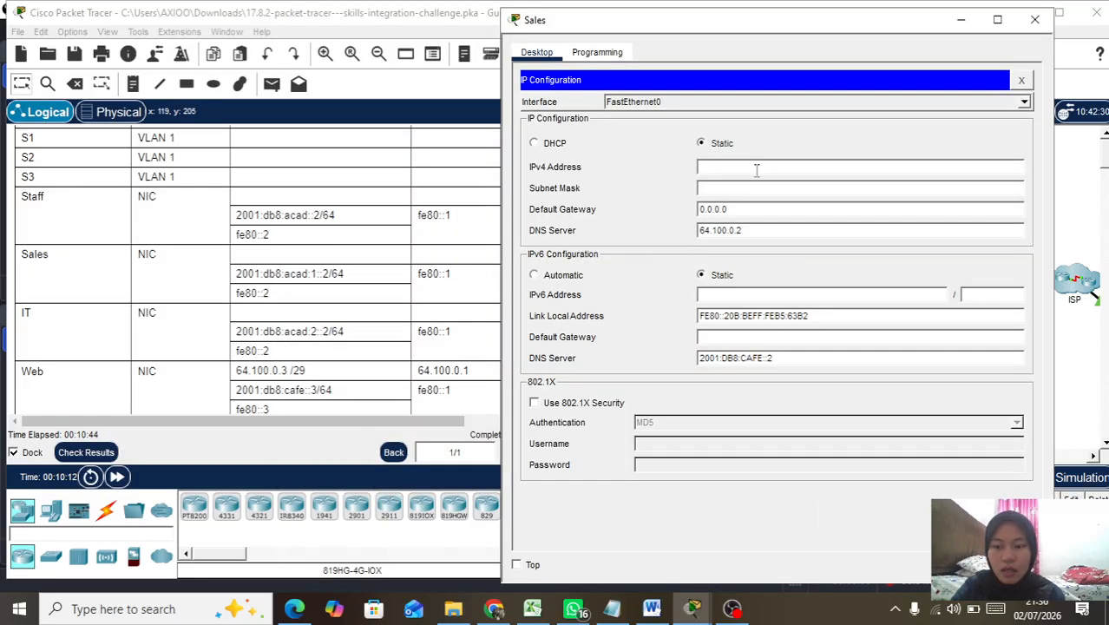
pyautogui.write('192.168.0.')
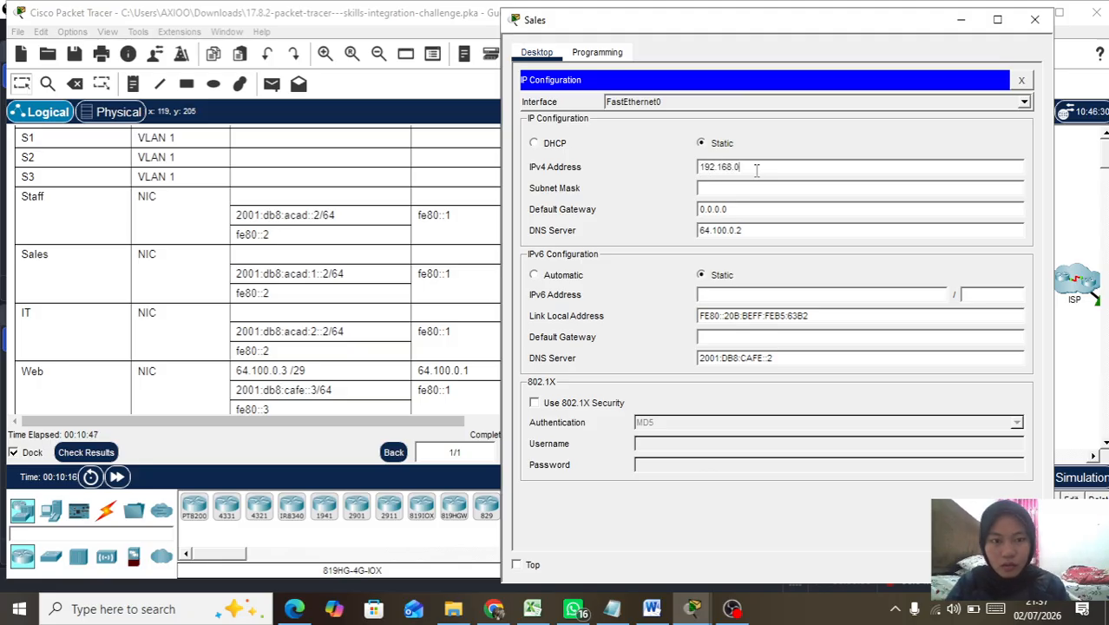
pyautogui.write('168')
pyautogui.press('BackSpace')
pyautogui.press('BackSpace')
pyautogui.write('30')
pyautogui.click(759, 188)
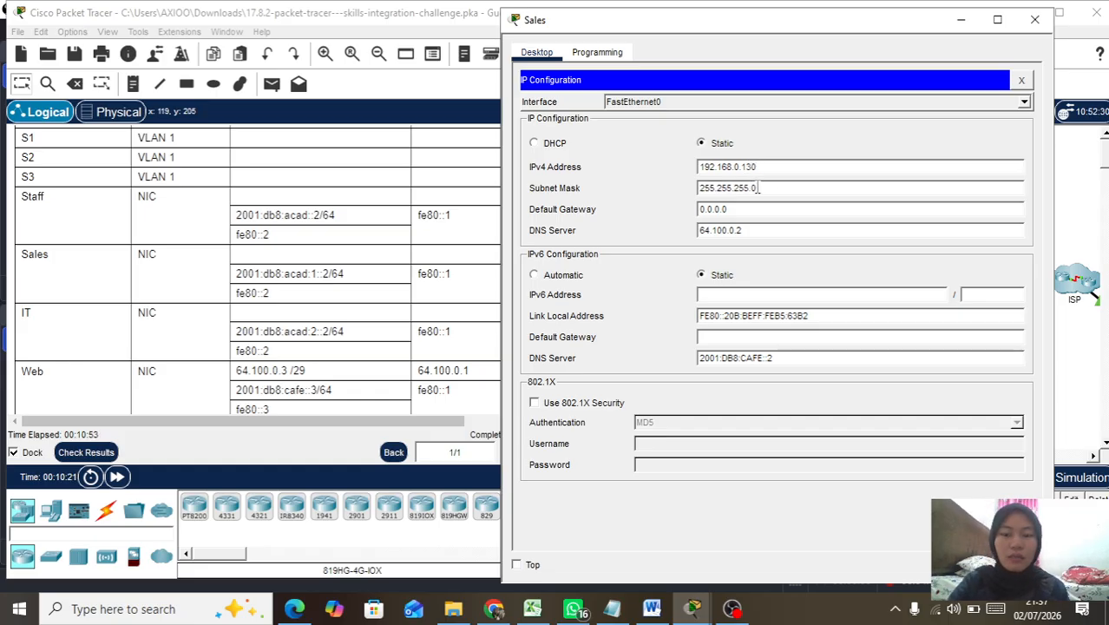
pyautogui.press('BackSpace')
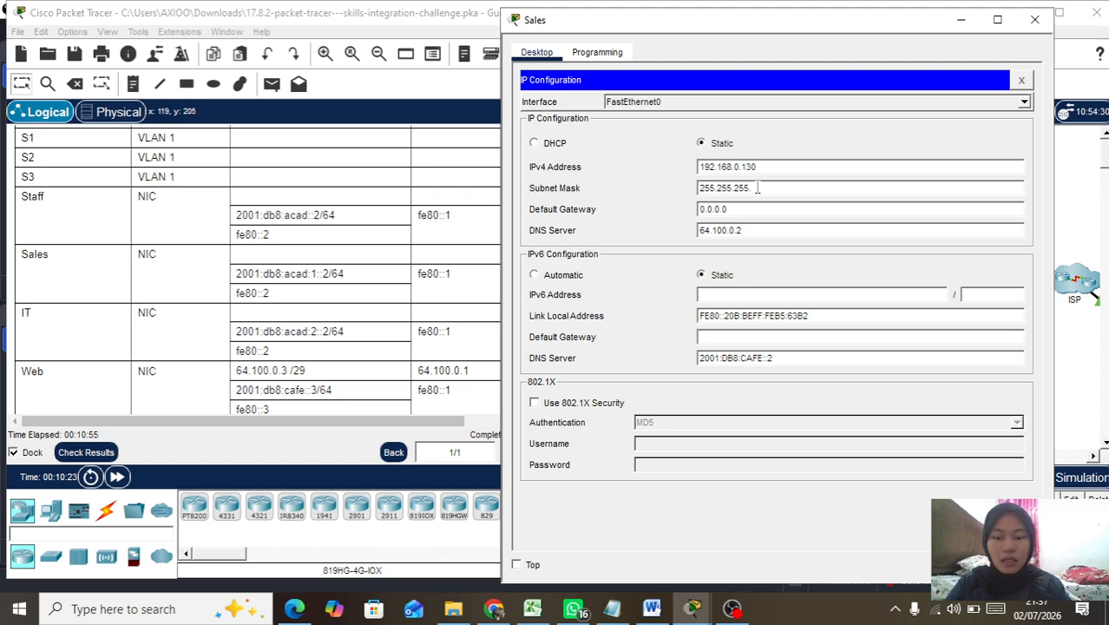
pyautogui.write('129')
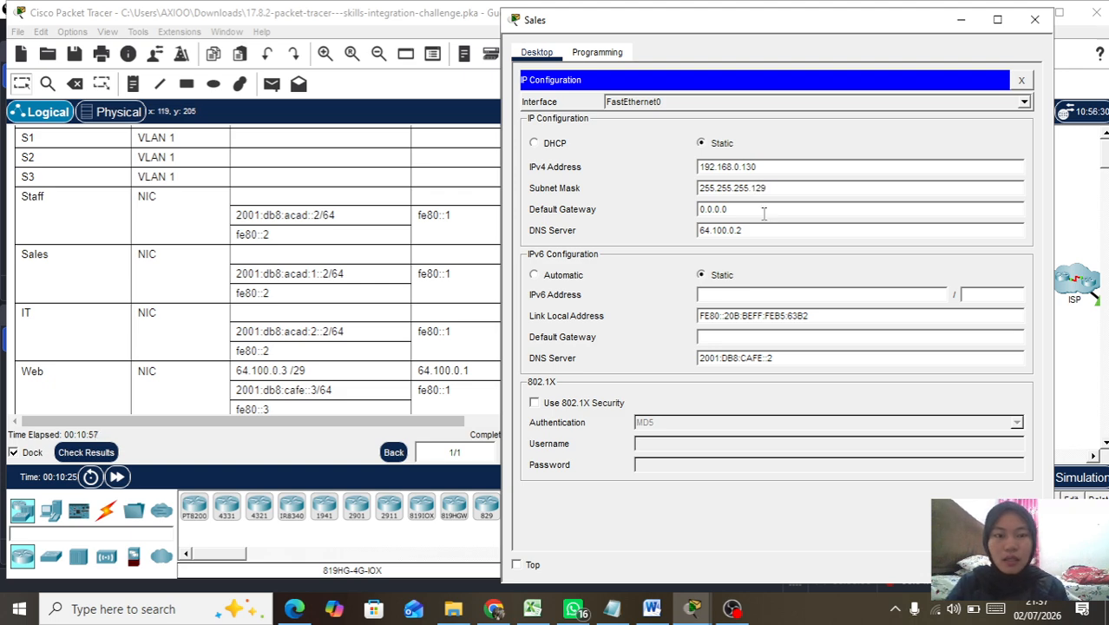
pyautogui.click(716, 209)
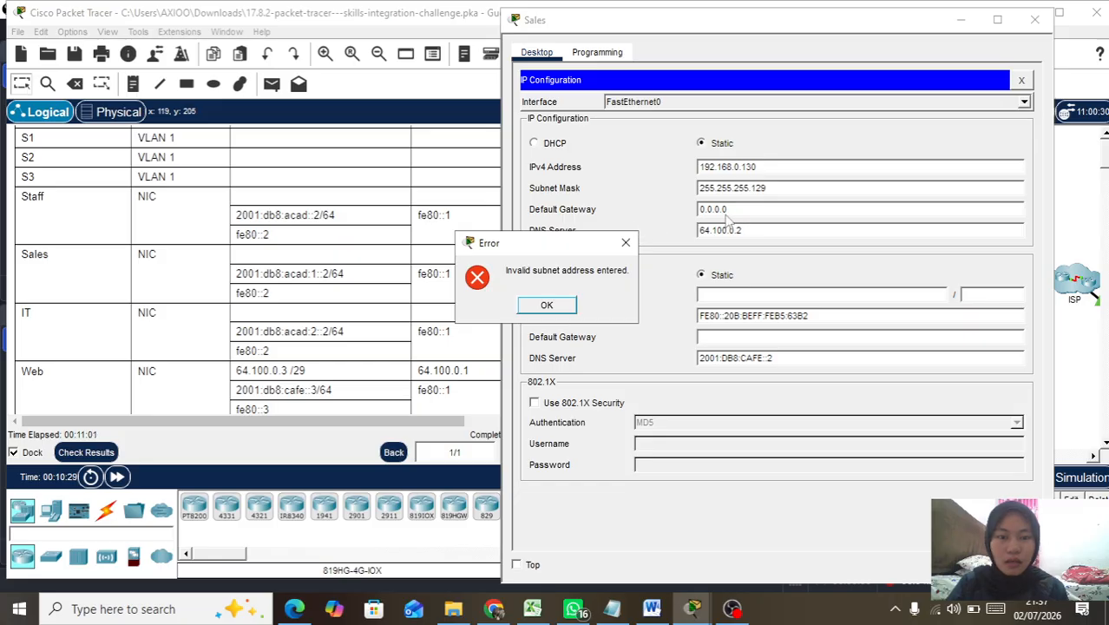
pyautogui.click(625, 242)
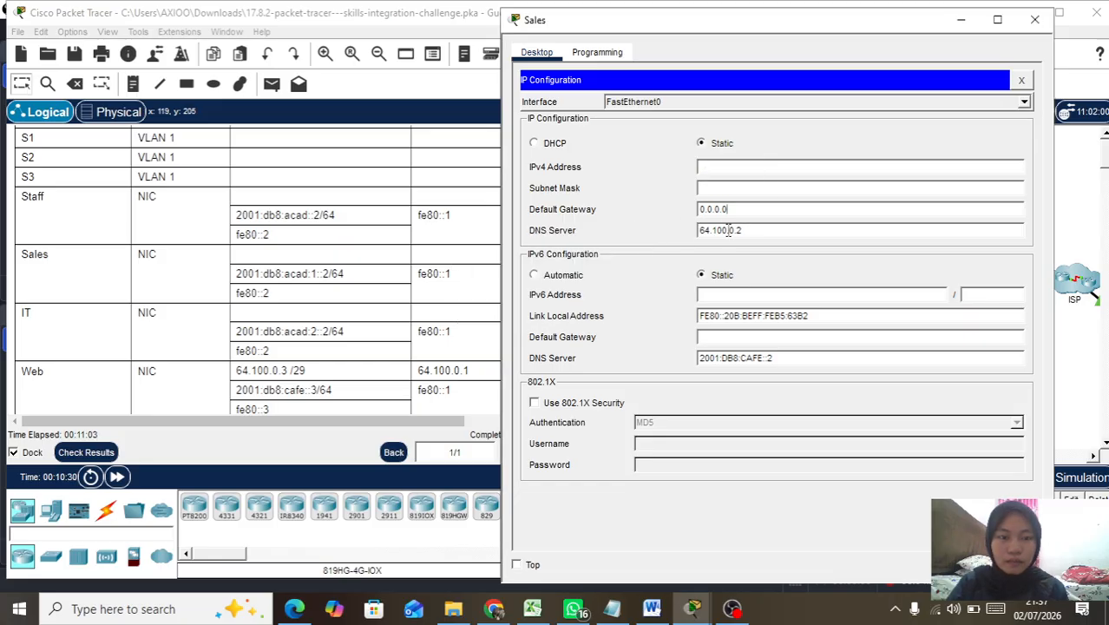
# Step: Re-enter Sales IPv4 192.168.0.130, mask 255.255.255.192 and gateway 192.168.0.129
pyautogui.click(743, 168)
pyautogui.write('192')
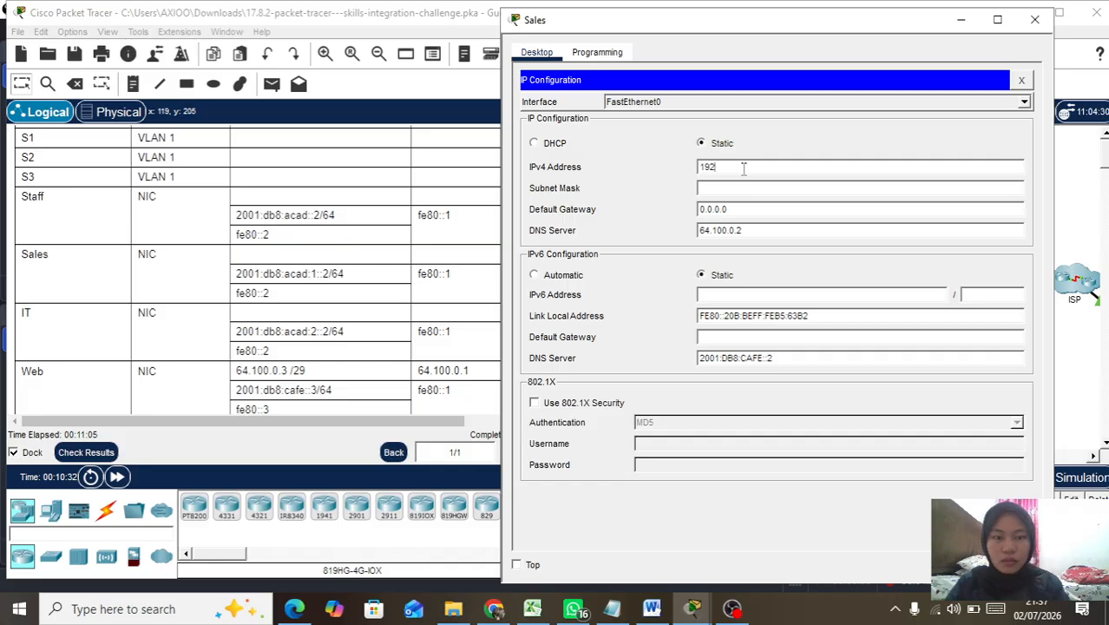
pyautogui.write('.168.0.130')
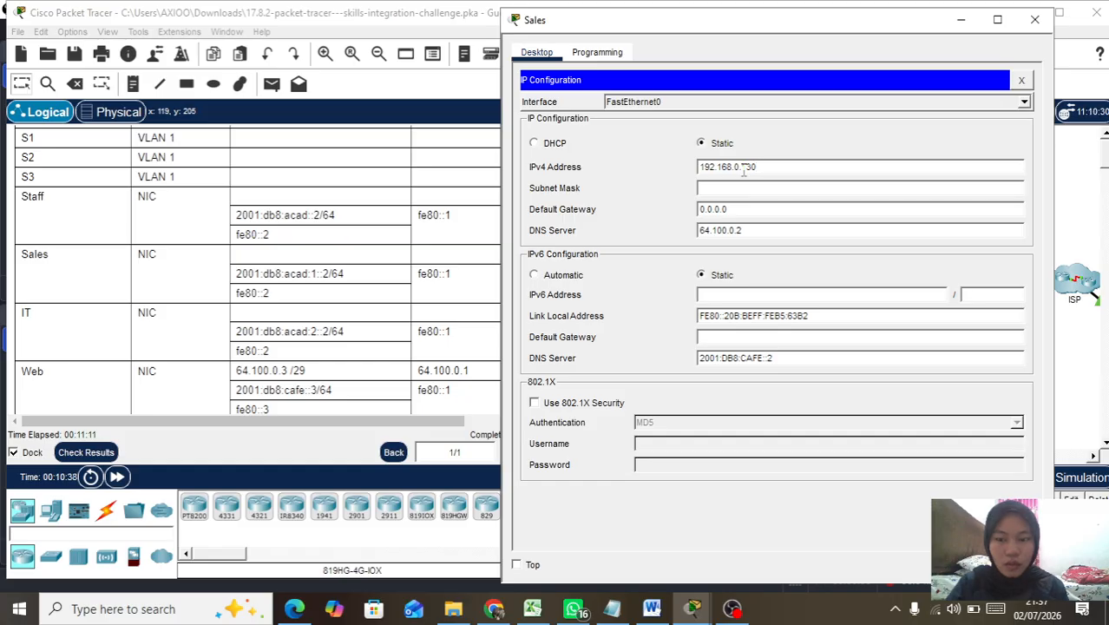
pyautogui.press('BackSpace')
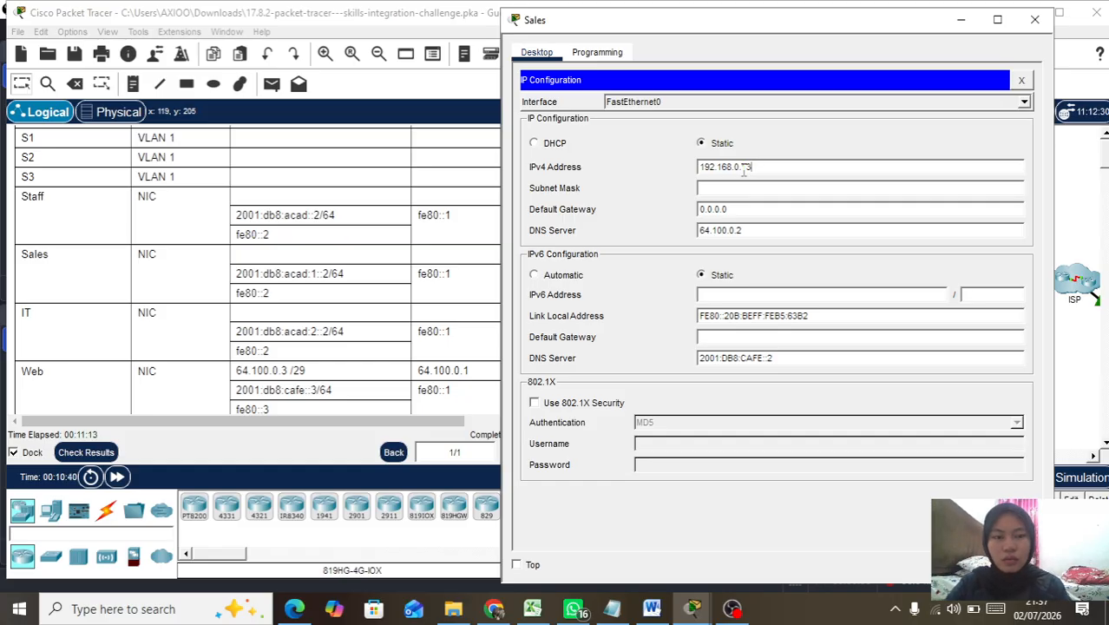
pyautogui.write('0')
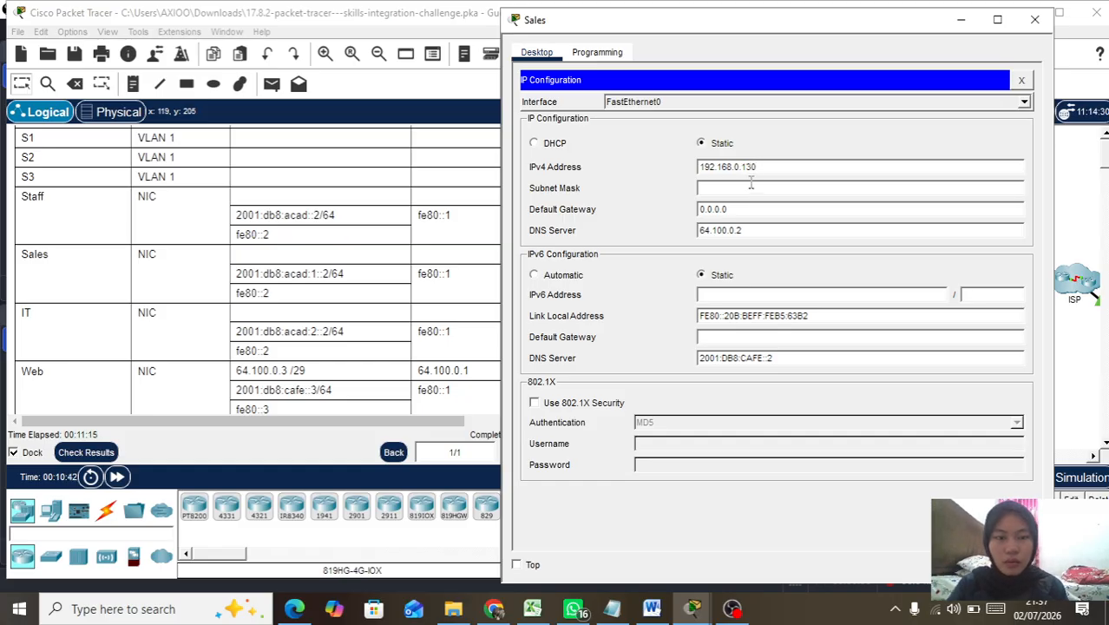
pyautogui.click(752, 189)
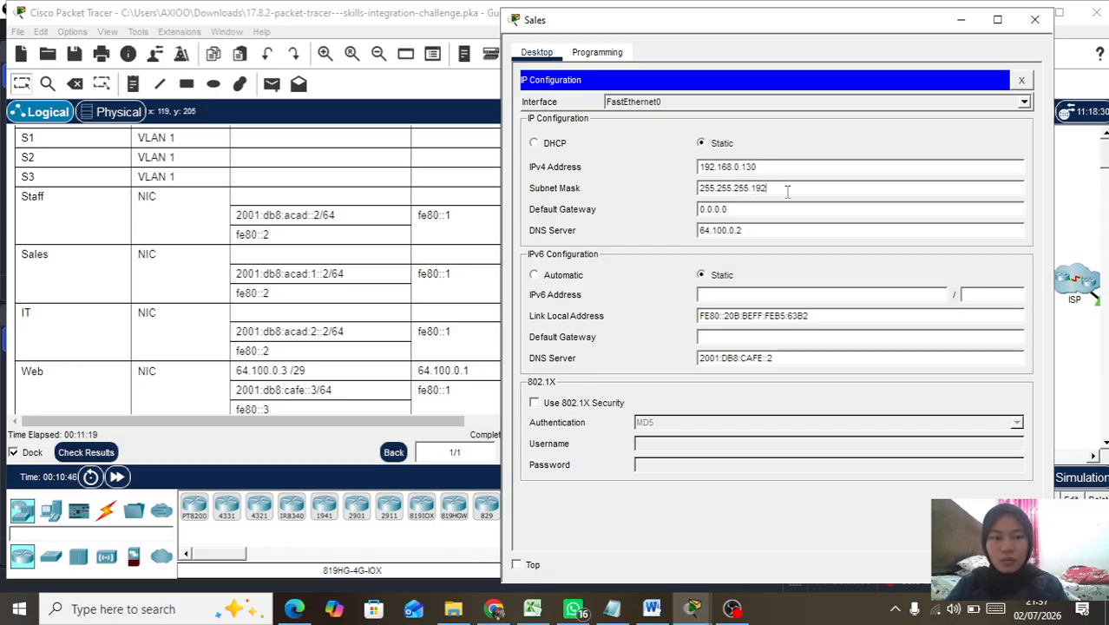
pyautogui.moveTo(768, 210); pyautogui.dragTo(721, 210)
pyautogui.click(721, 213)
pyautogui.press('BackSpace')
pyautogui.press('BackSpace')
pyautogui.press('BackSpace')
pyautogui.press('BackSpace')
pyautogui.press('BackSpace')
pyautogui.press('BackSpace')
pyautogui.press('BackSpace')
pyautogui.write('192.18.')
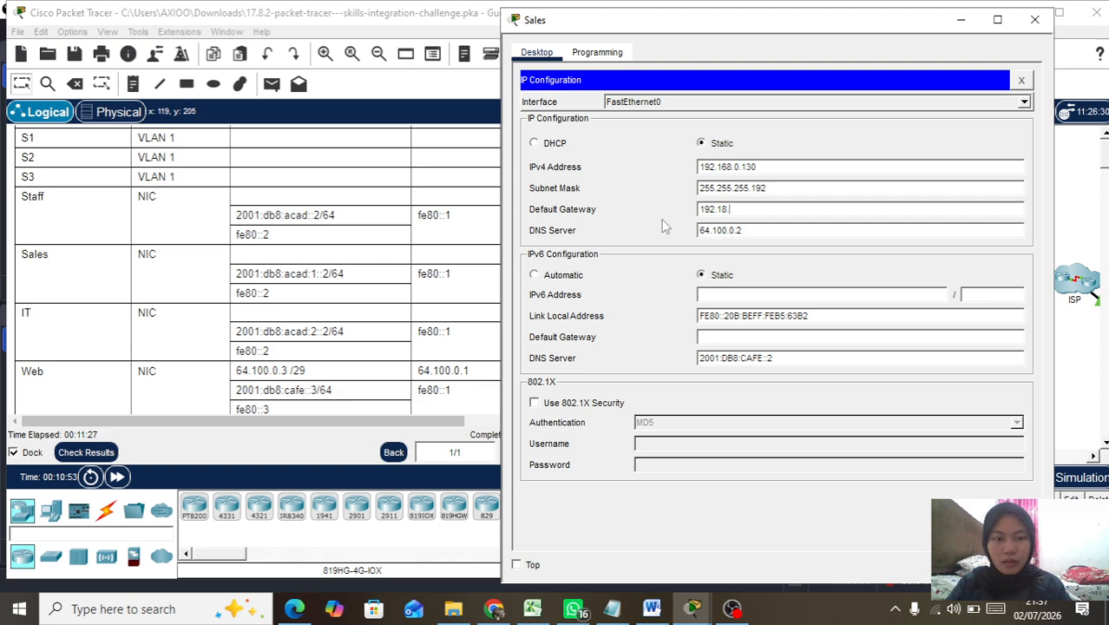
pyautogui.write('68.0.129')
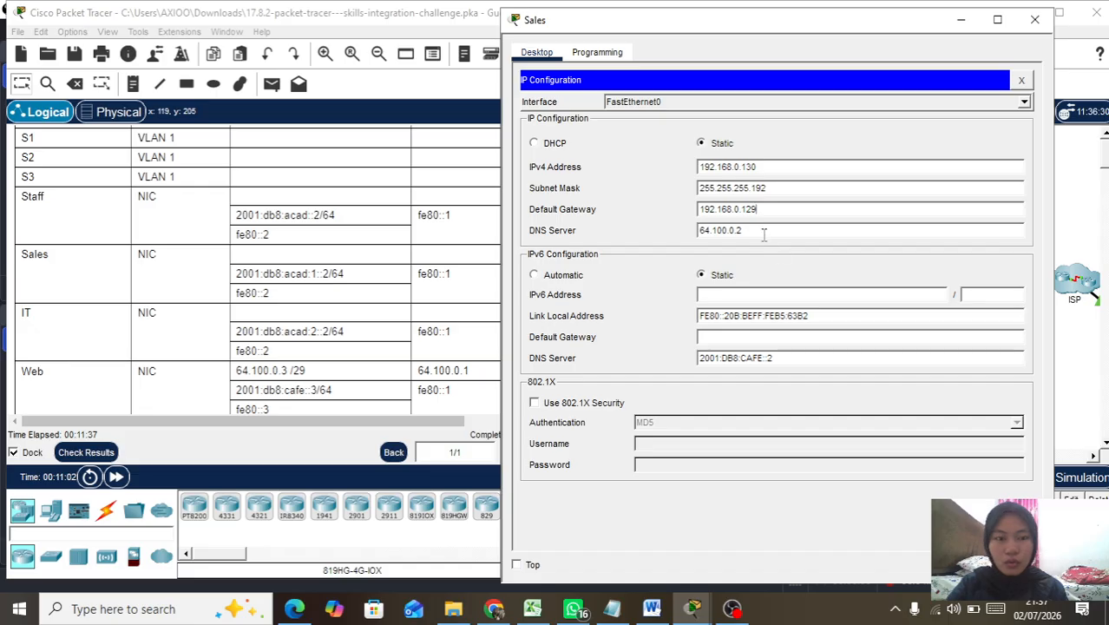
# Step: Give the Sales PC IPv6 2001:db8:acad::2/64 with gateway fe80::1 and close its window
pyautogui.click(806, 297)
pyautogui.scroll(-3, 399, 300)
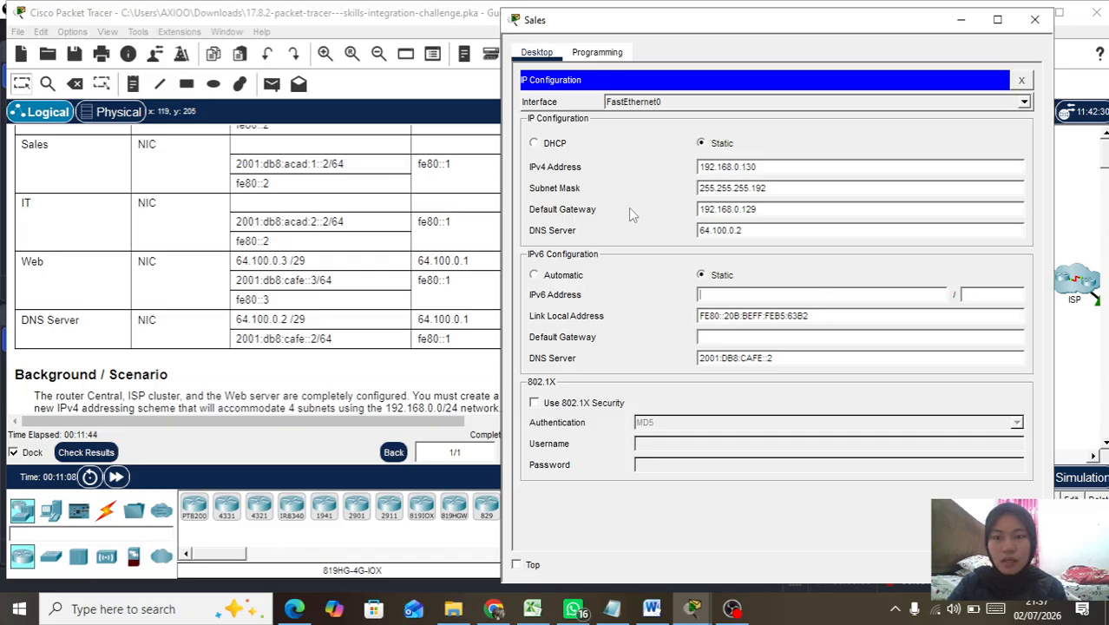
pyautogui.write('201')
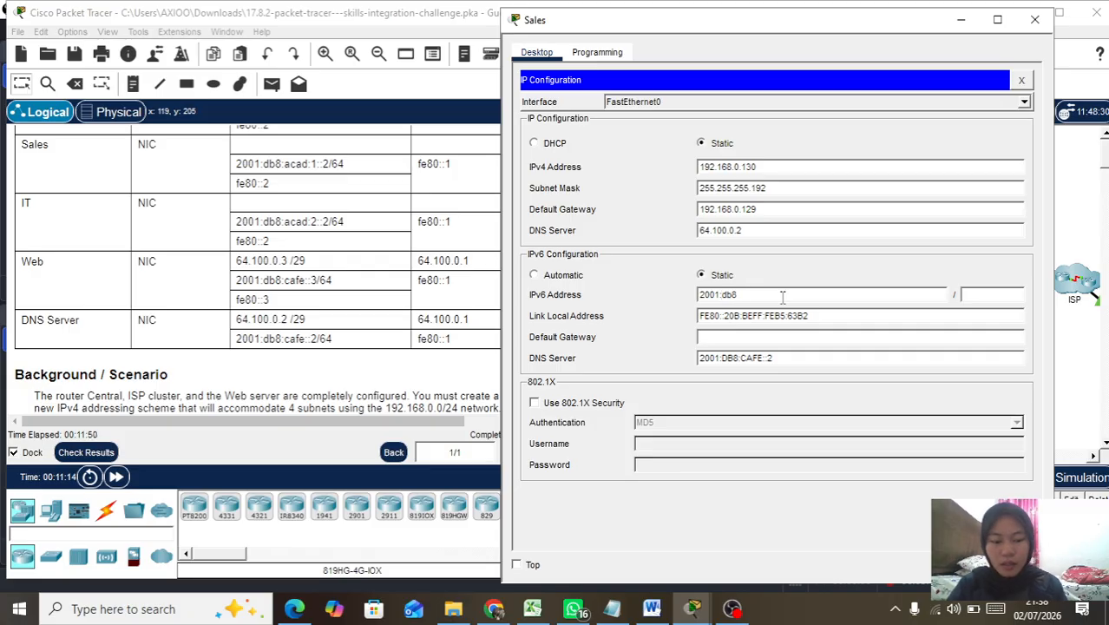
pyautogui.write(':db8:acad::2')
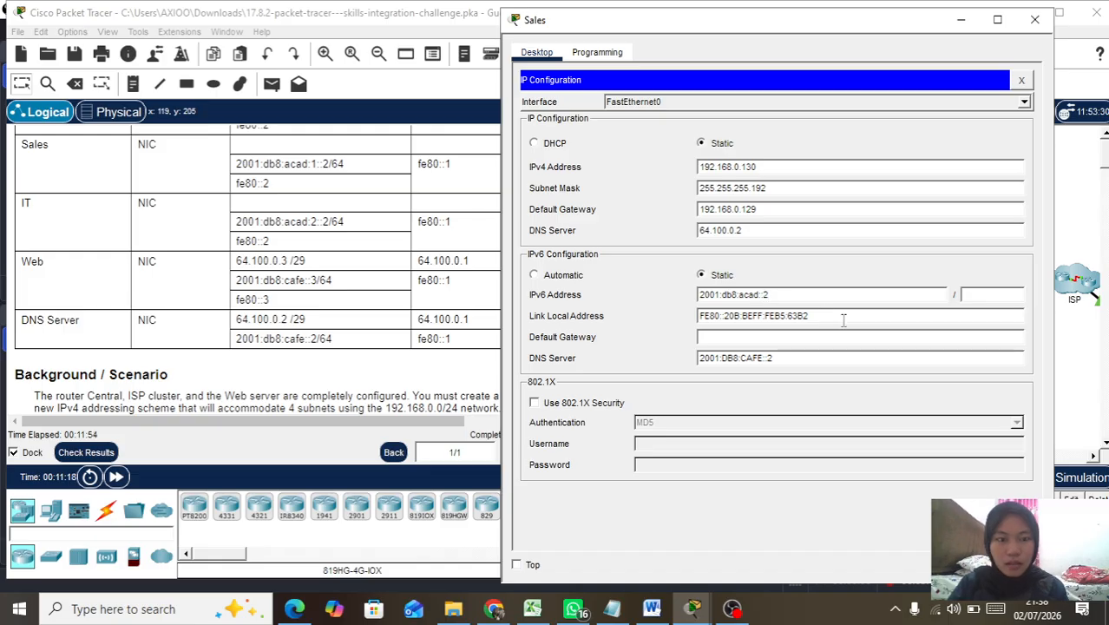
pyautogui.click(976, 294)
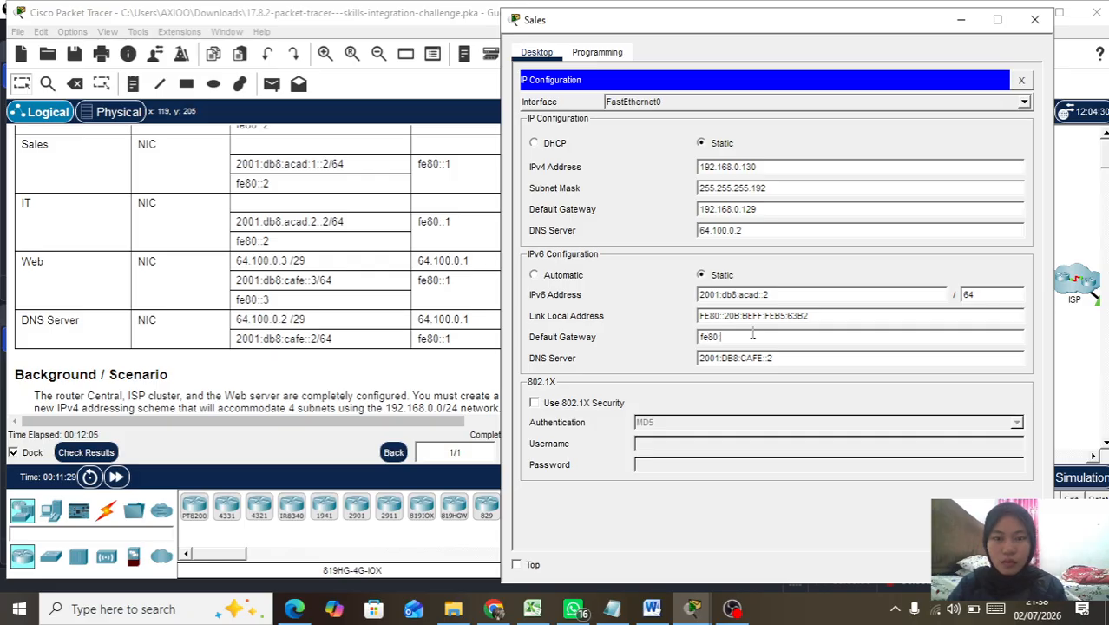
pyautogui.write('1')
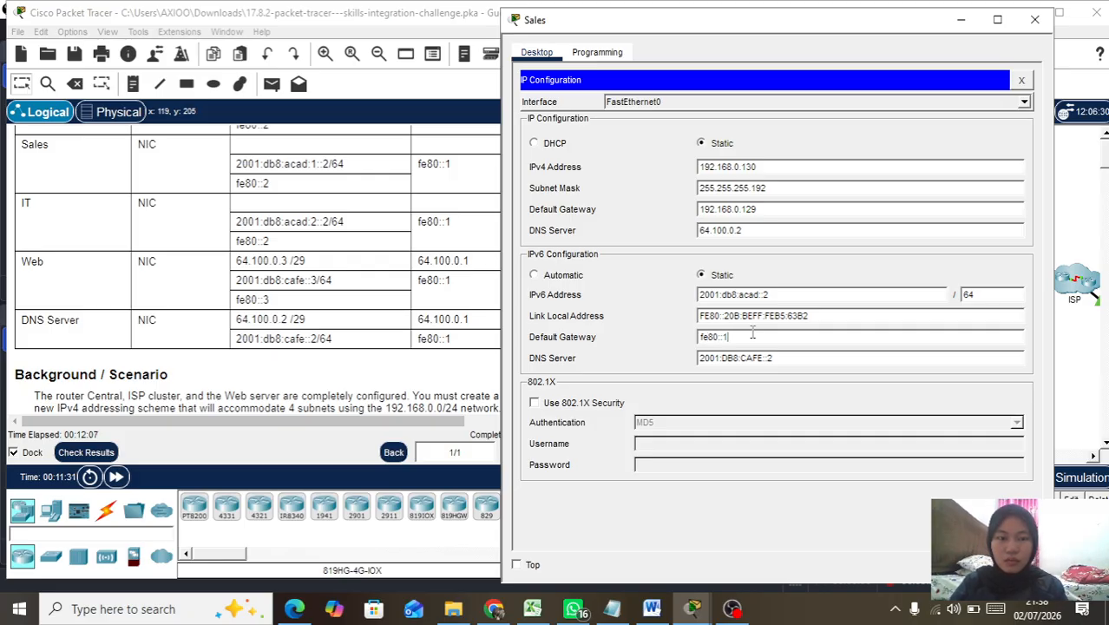
pyautogui.click(1034, 19)
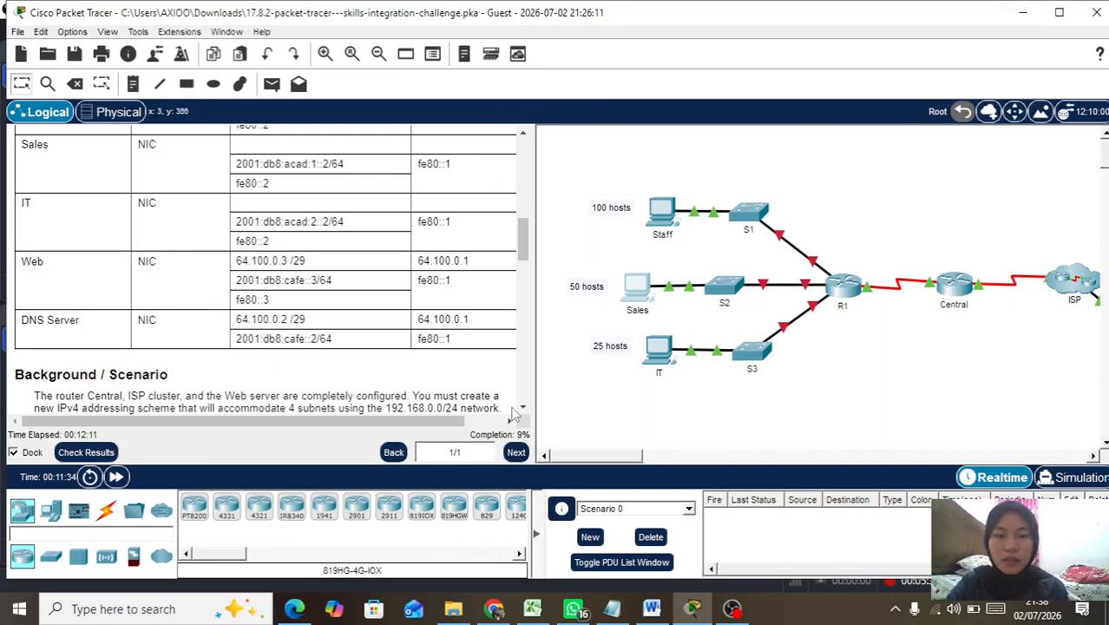
# Step: Open the IT PC's IP Configuration and start typing its IPv4 address
pyautogui.click(661, 356)
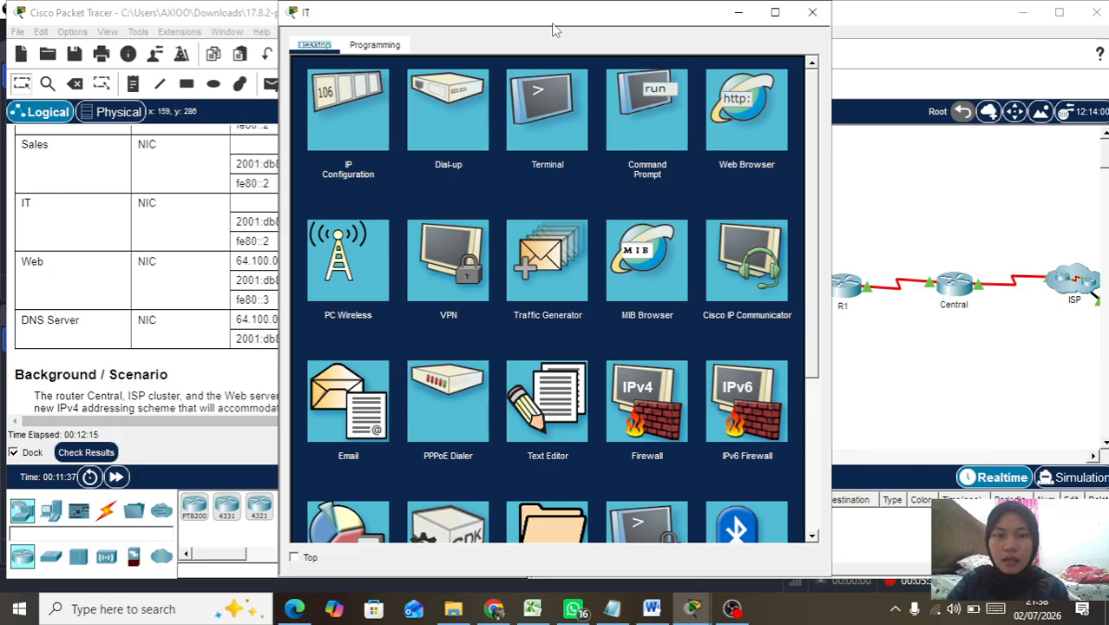
pyautogui.moveTo(554, 19); pyautogui.dragTo(731, 31)
pyautogui.click(559, 165)
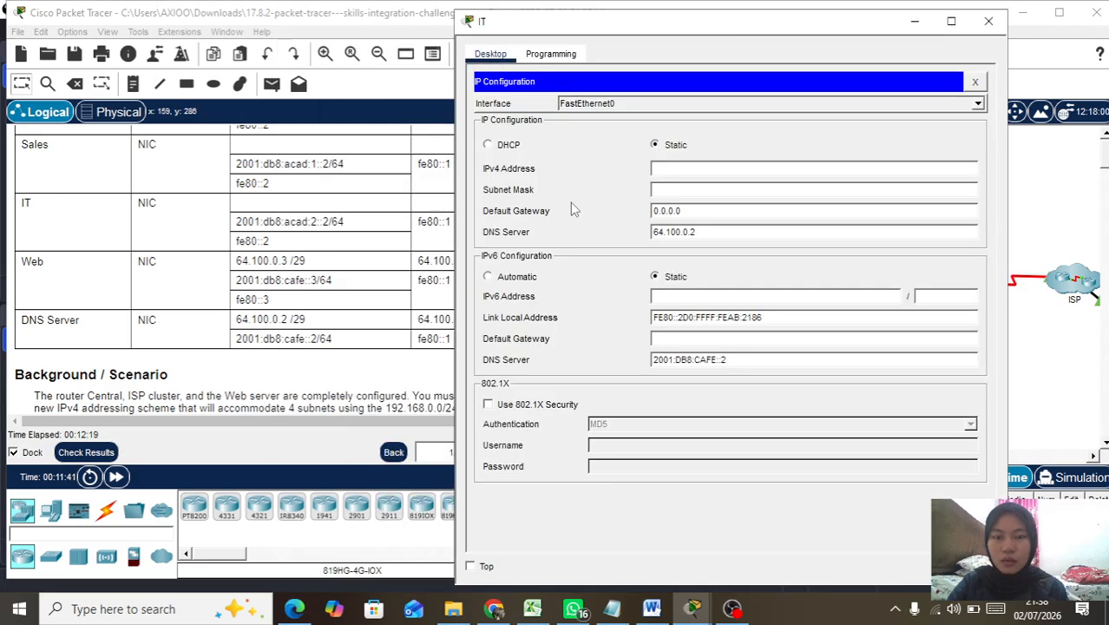
pyautogui.click(689, 172)
pyautogui.write('192.')
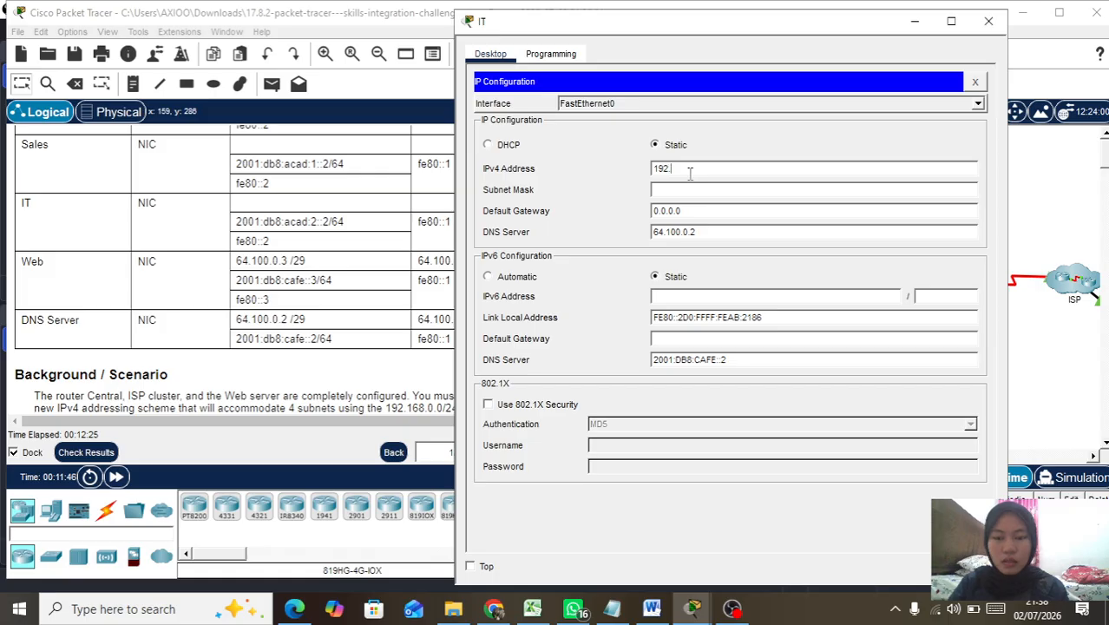
# Step: Dismiss the invalid IP address error and scroll the instructions to the IPv4 host requirements
pyautogui.click(403, 212)
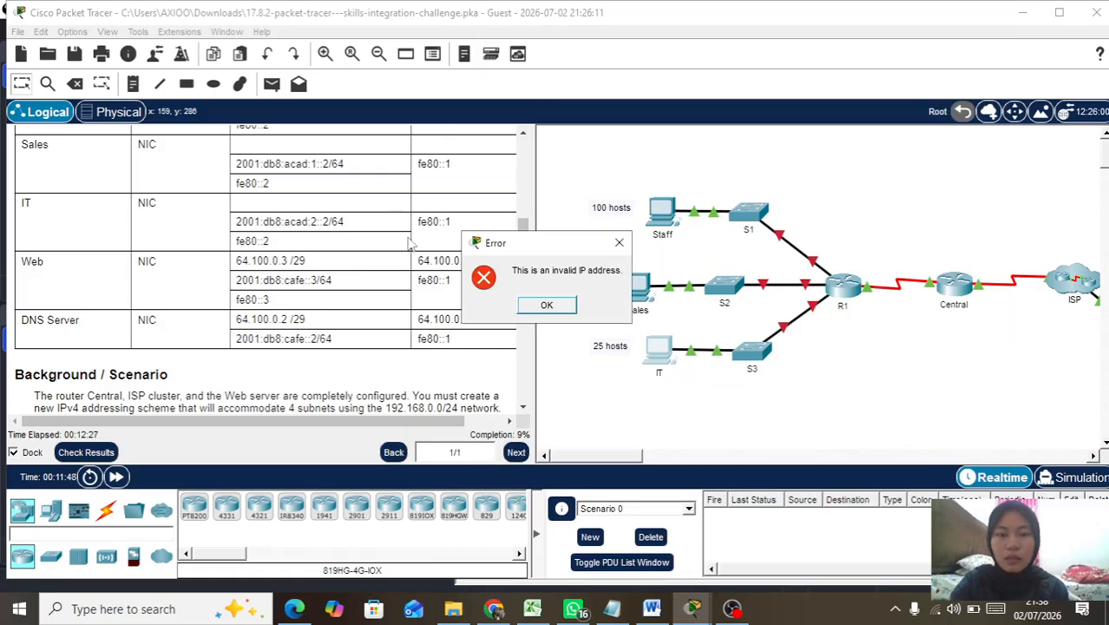
pyautogui.click(547, 308)
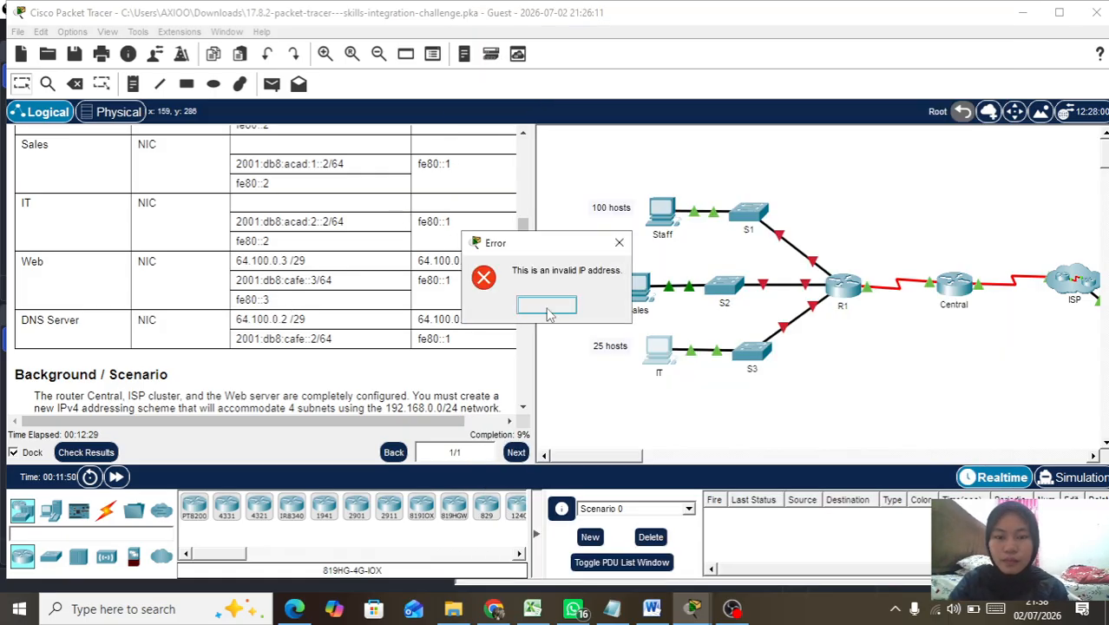
pyautogui.scroll(-5, 413, 338)
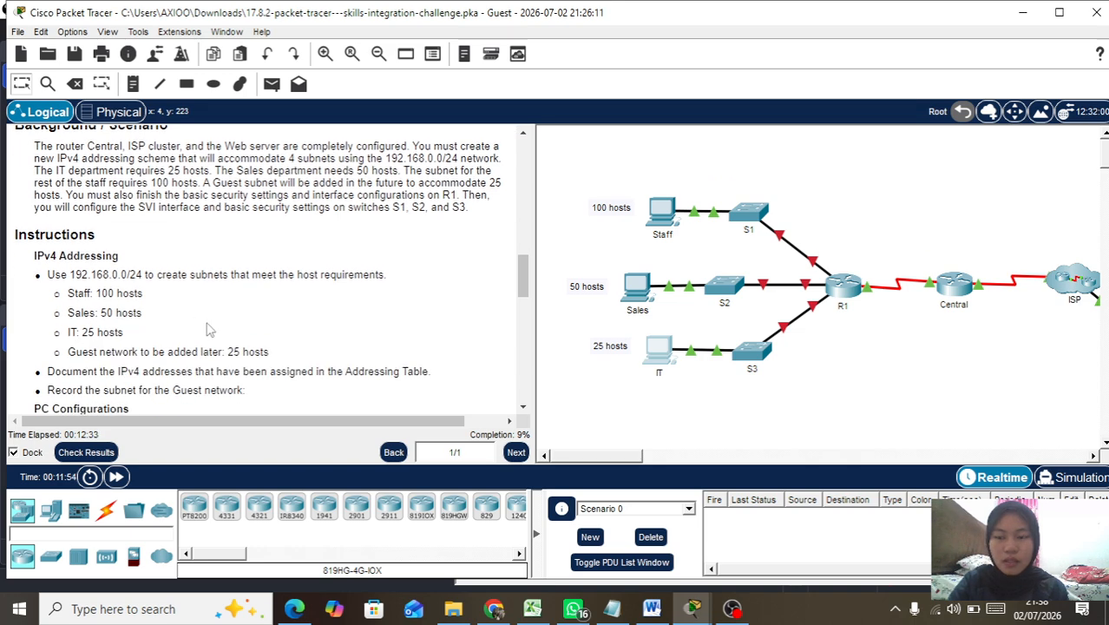
pyautogui.click(700, 611)
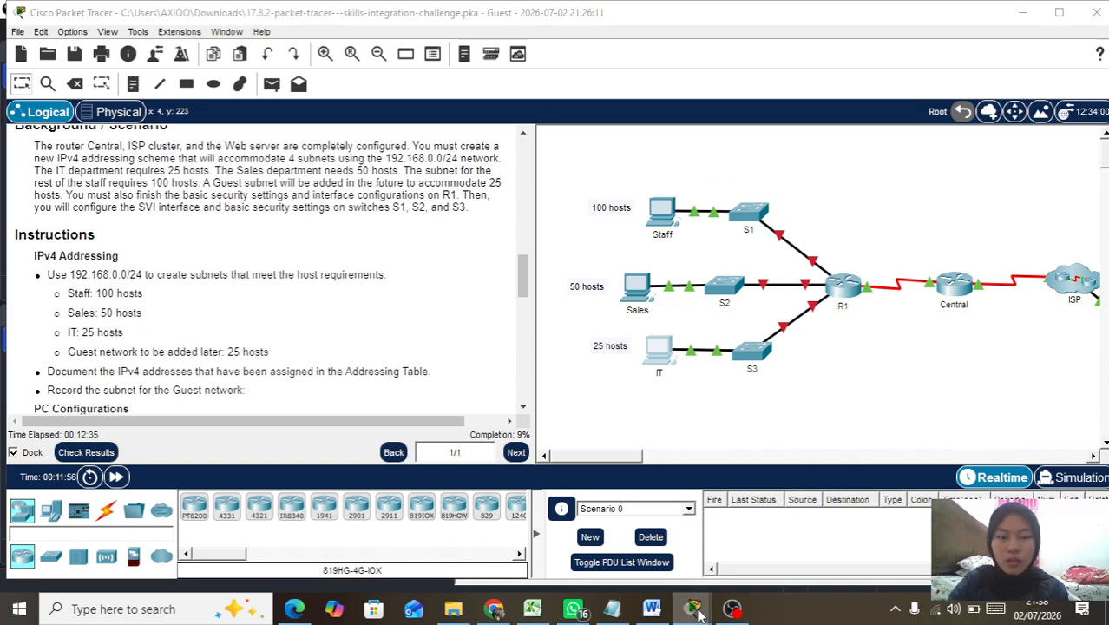
# Step: Enter IT PC IPv4 192.168.0.194, mask 255.255.255.224 and gateway 192.168.0.193
pyautogui.click(780, 547)
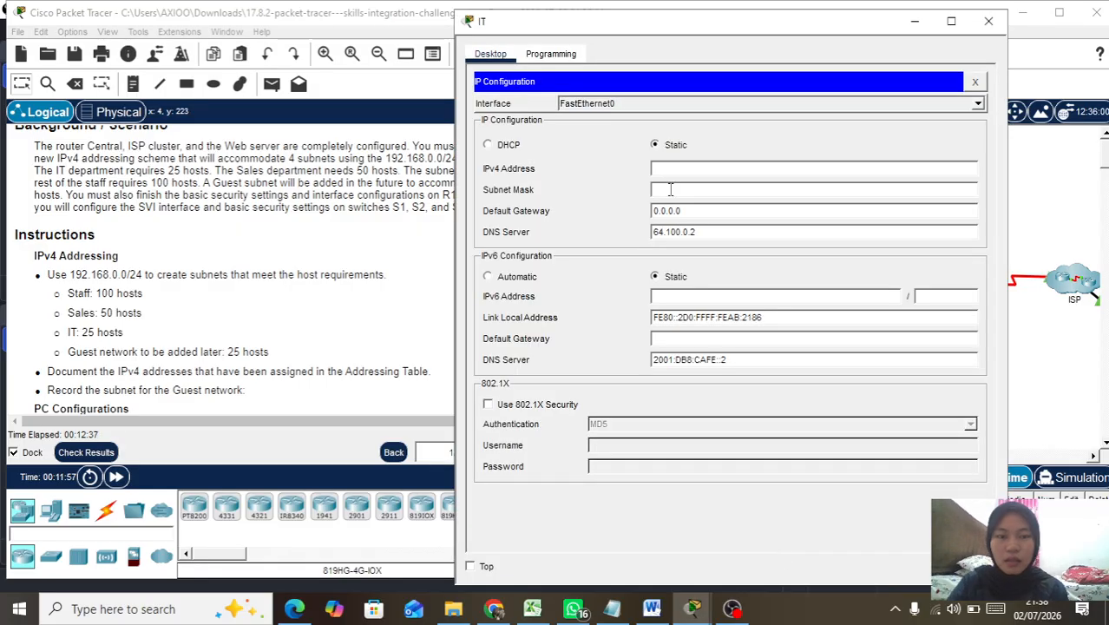
pyautogui.write('192.16')
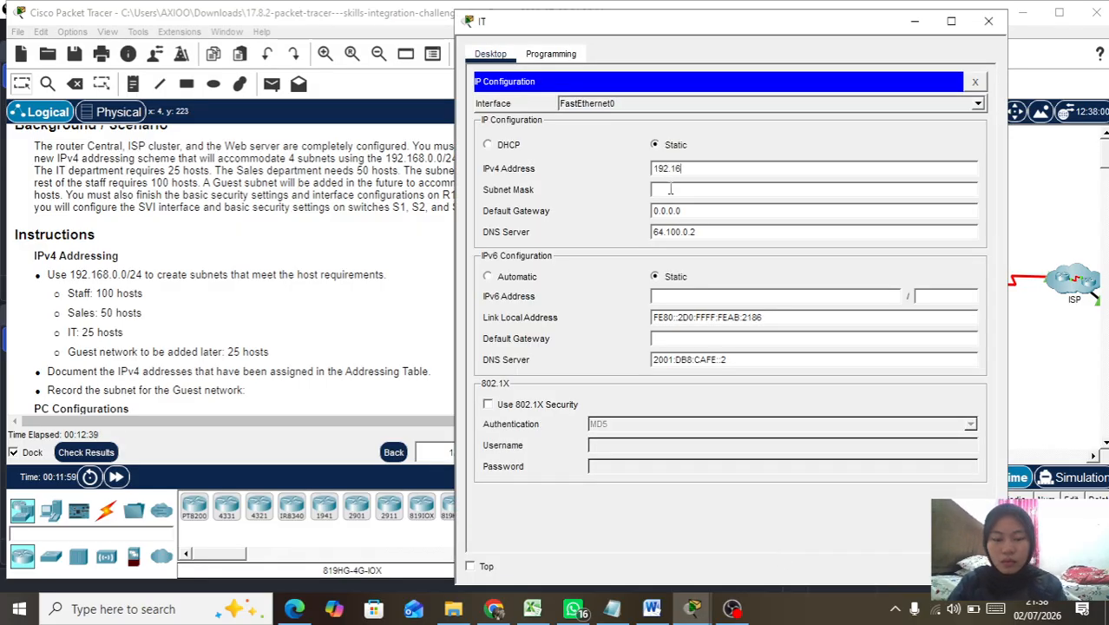
pyautogui.write('8.0.194')
pyautogui.click(669, 190)
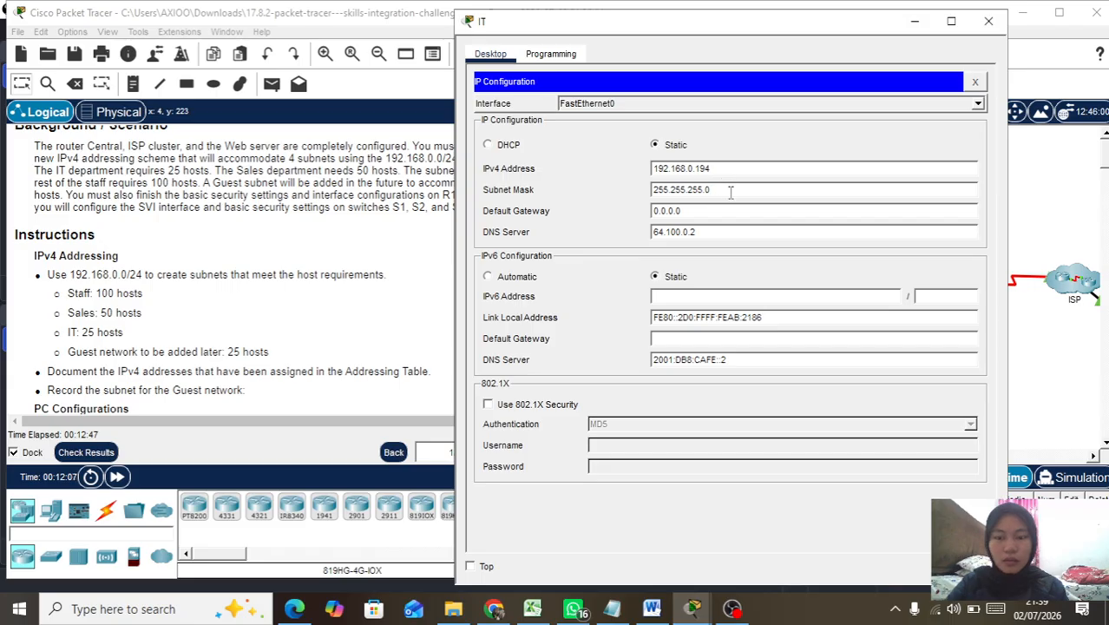
pyautogui.press('BackSpace')
pyautogui.press('BackSpace')
pyautogui.press('BackSpace')
pyautogui.write('5.22')
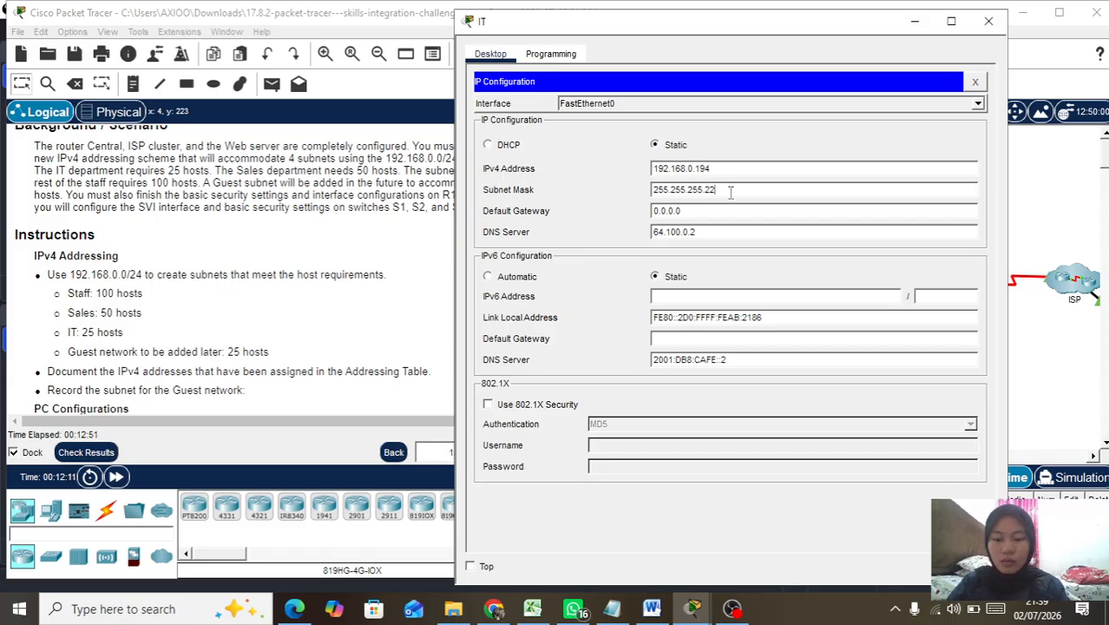
pyautogui.click(680, 210)
pyautogui.press('BackSpace')
pyautogui.press('BackSpace')
pyautogui.press('BackSpace')
pyautogui.press('BackSpace')
pyautogui.press('BackSpace')
pyautogui.press('BackSpace')
pyautogui.write('192.')
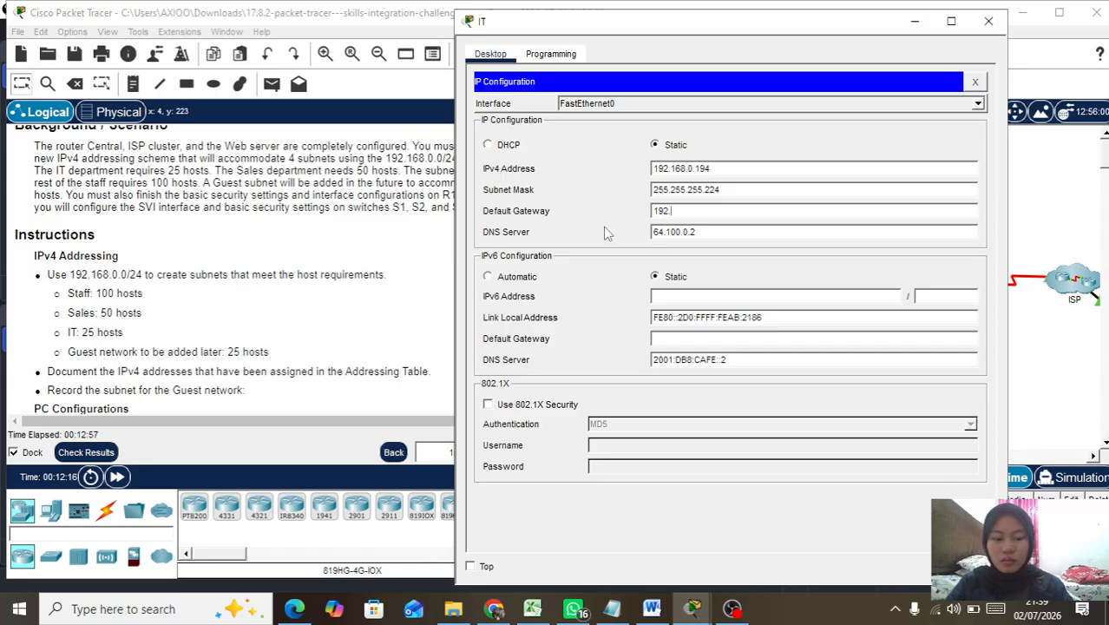
pyautogui.write('168.0')
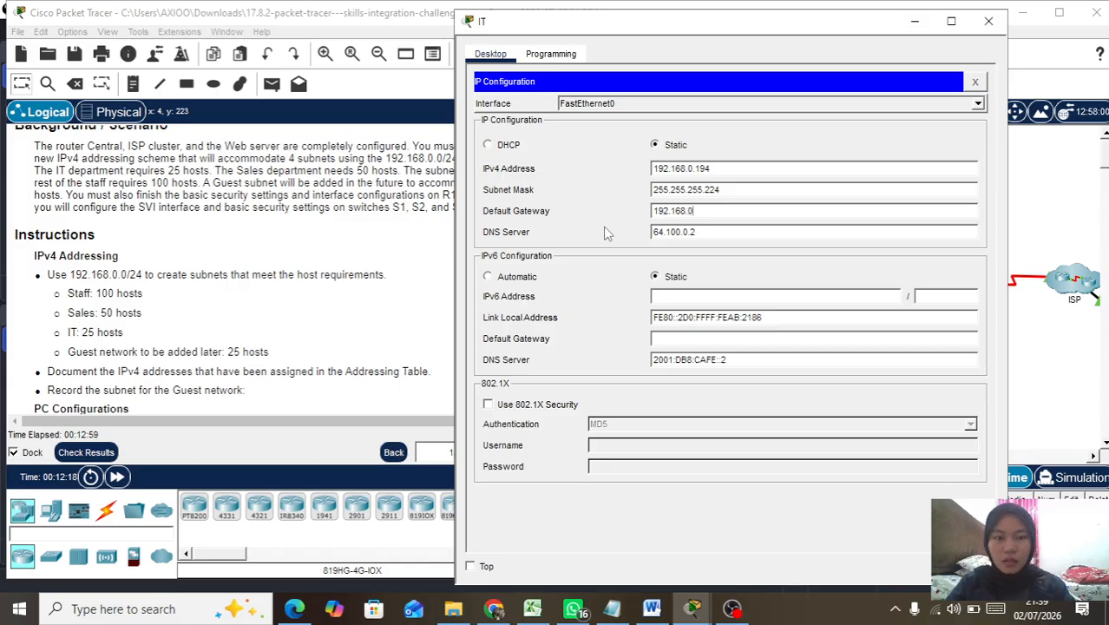
pyautogui.write('.193')
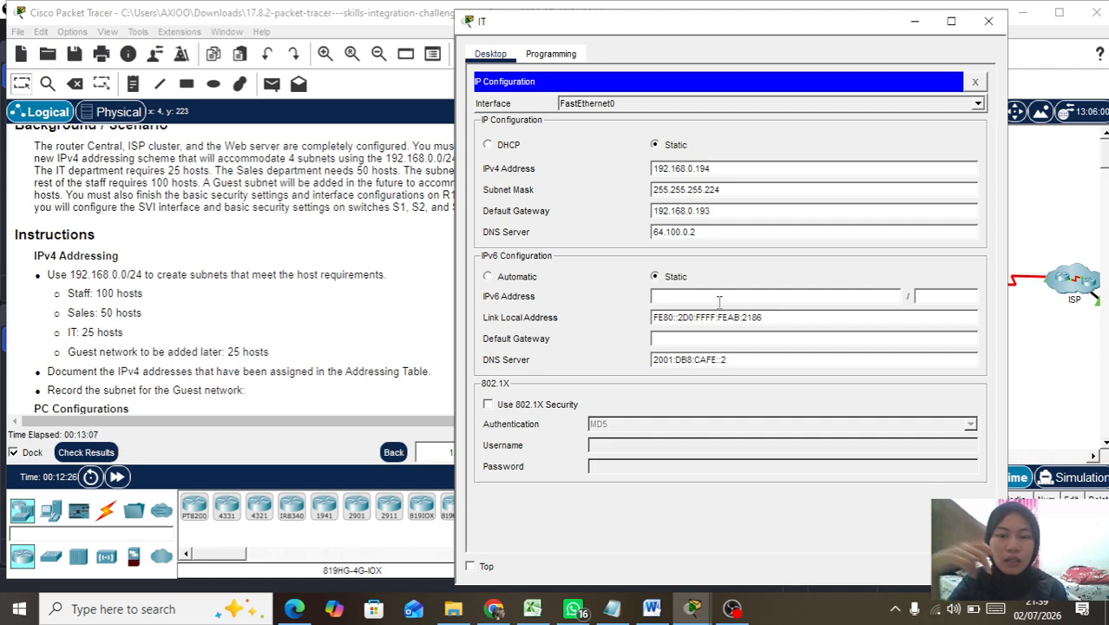
# Step: Give the IT PC IPv6 2001:db8:acad::3/64 with gateway fe80::1 and close its window
pyautogui.scroll(-10, 321, 302)
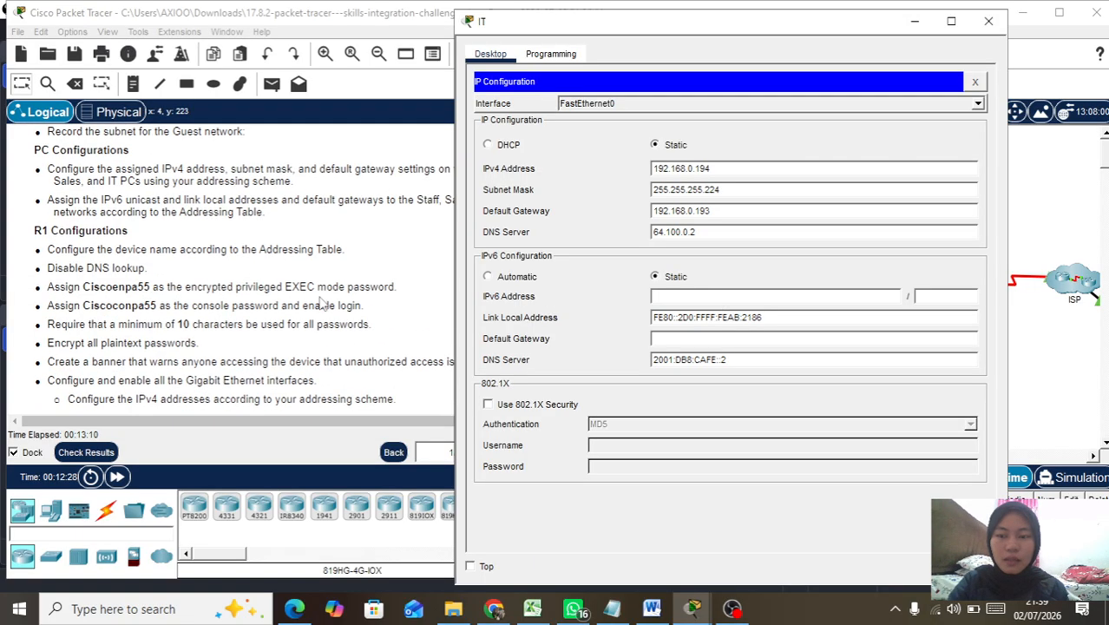
pyautogui.scroll(15, 320, 302)
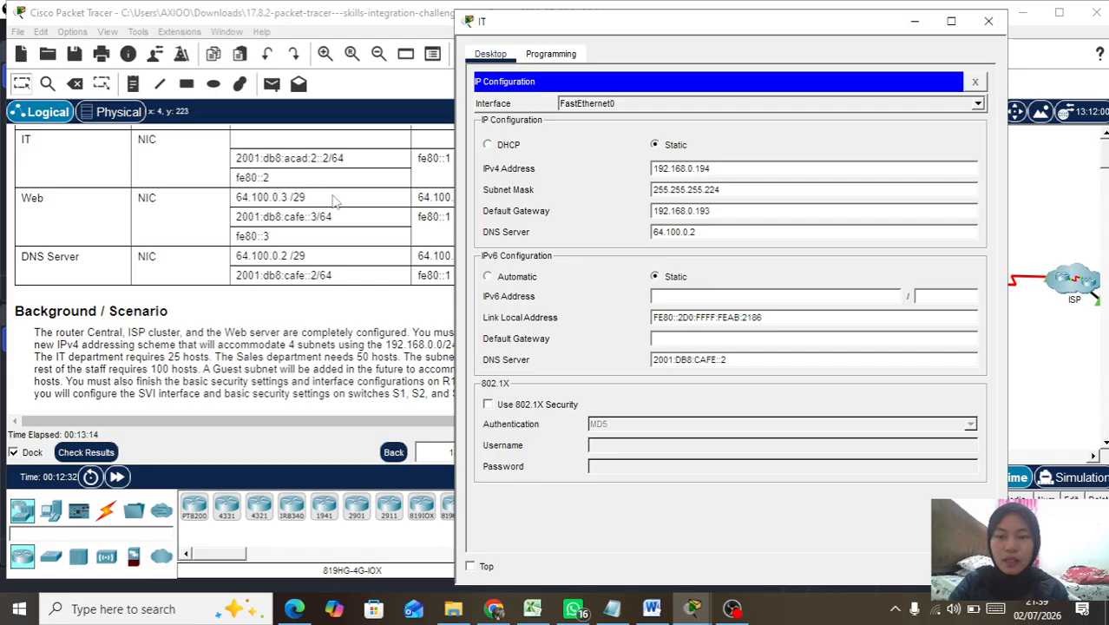
pyautogui.click(657, 298)
pyautogui.write('2001:')
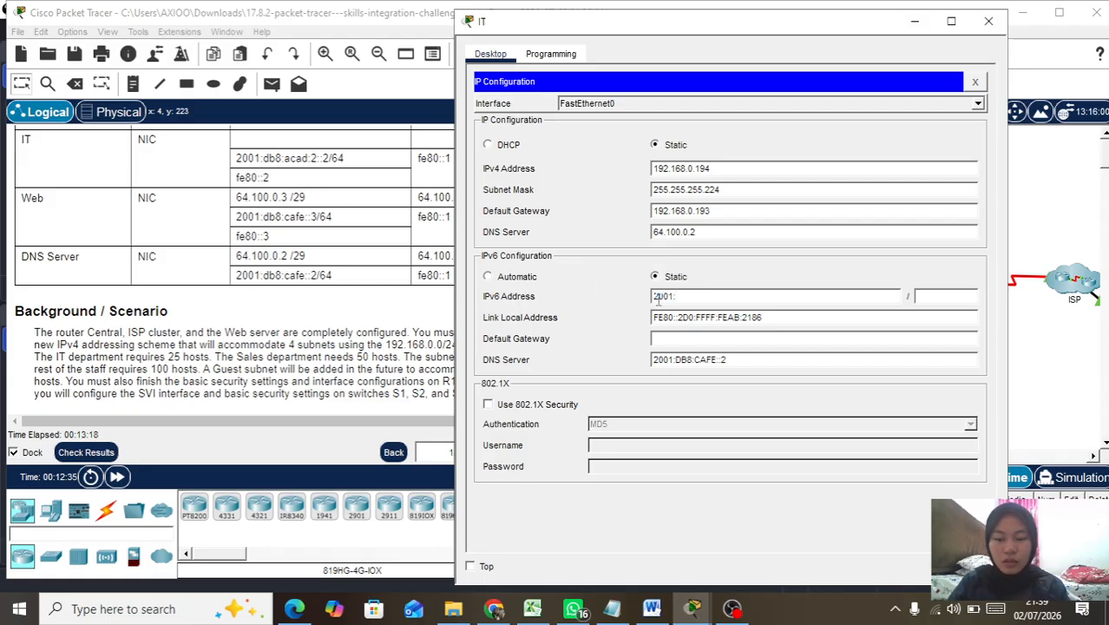
pyautogui.write('db8')
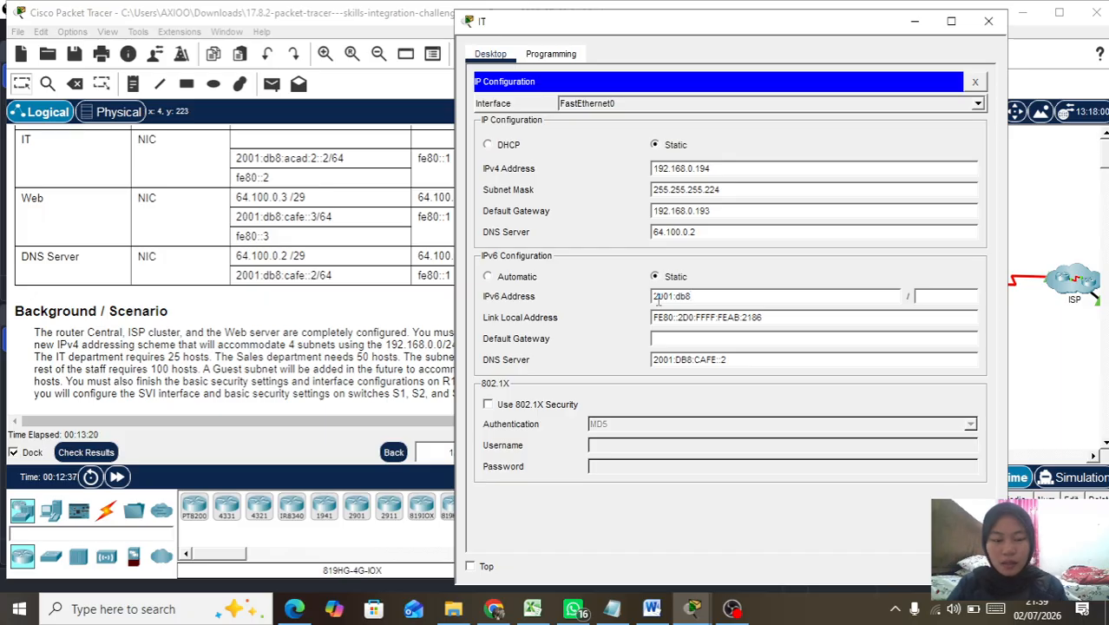
pyautogui.write(':acad:3')
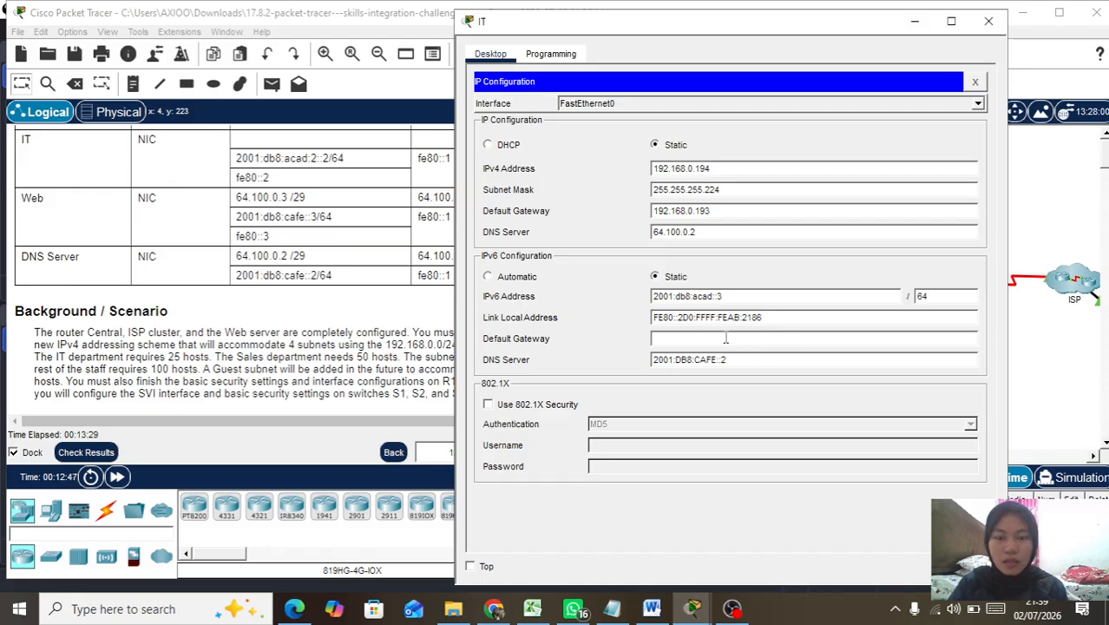
pyautogui.write('e80')
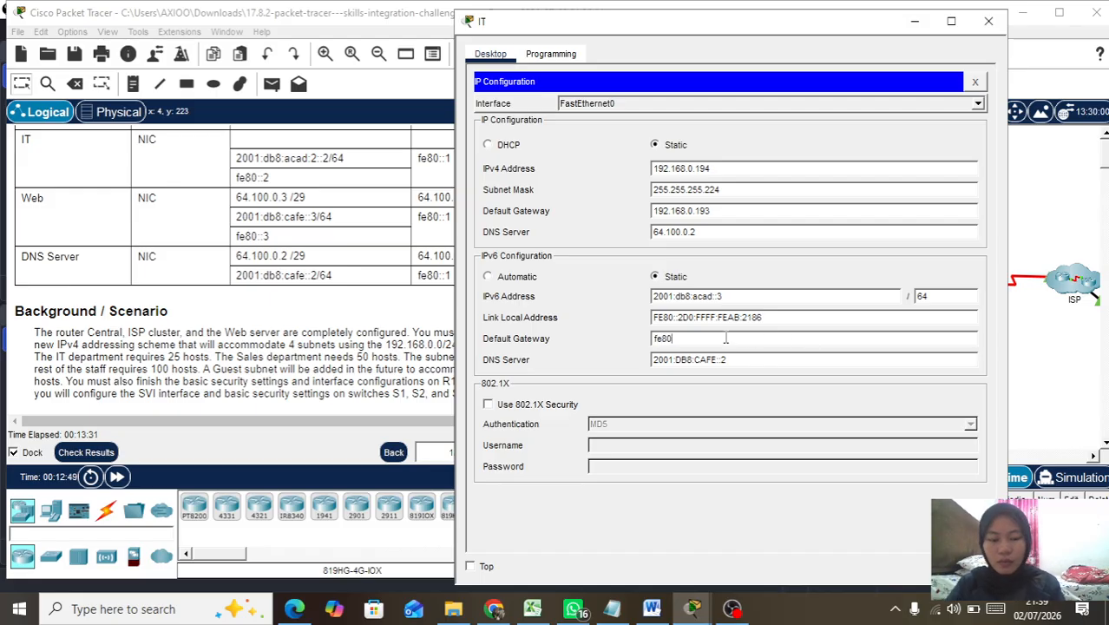
pyautogui.write('::1')
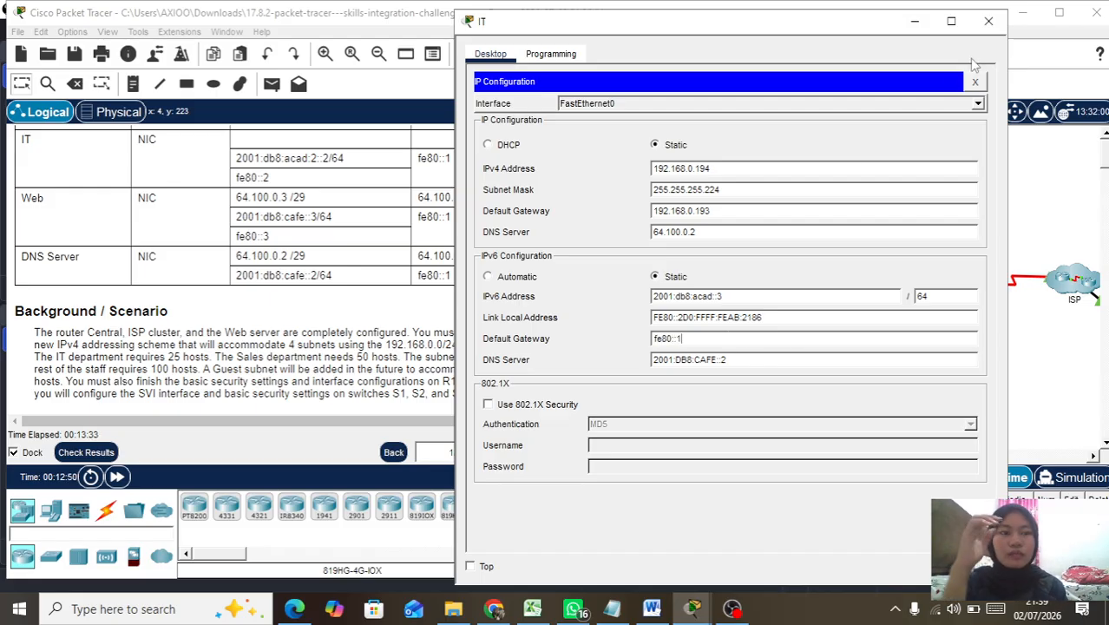
pyautogui.click(988, 22)
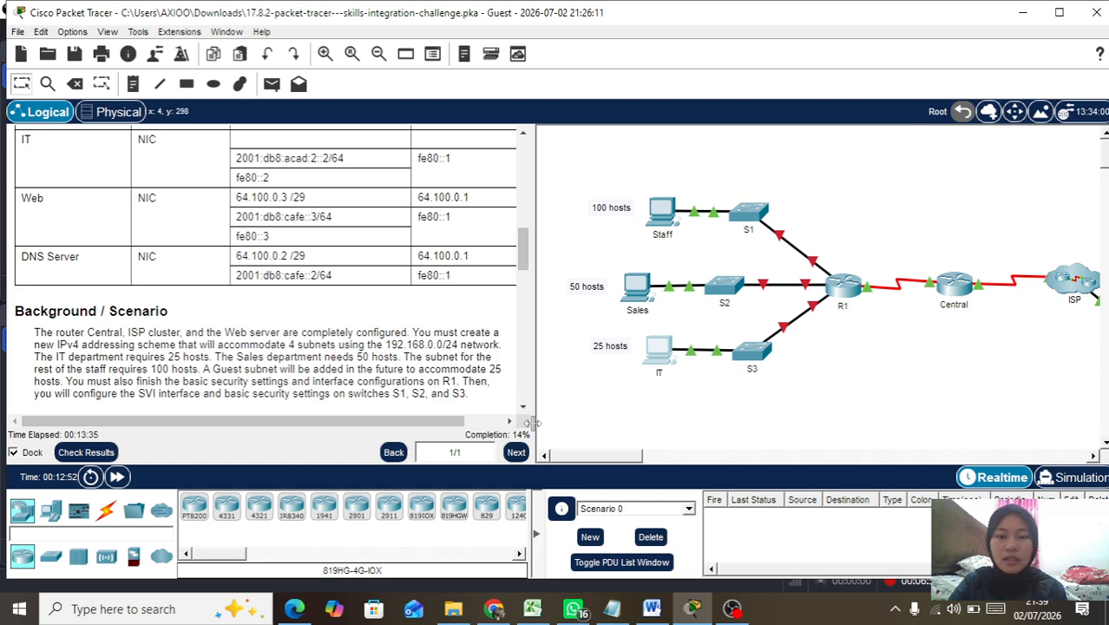
# Step: Check the results and browse the assessment items, scoring 24/128 with PC IPv6 addresses incorrect
pyautogui.click(86, 452)
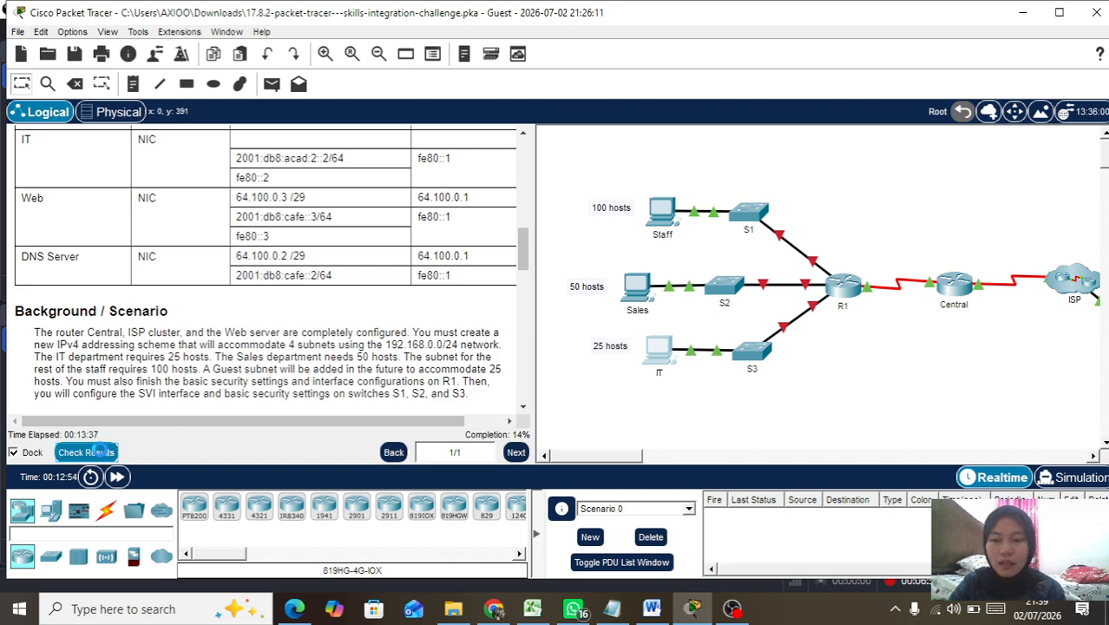
pyautogui.click(122, 119)
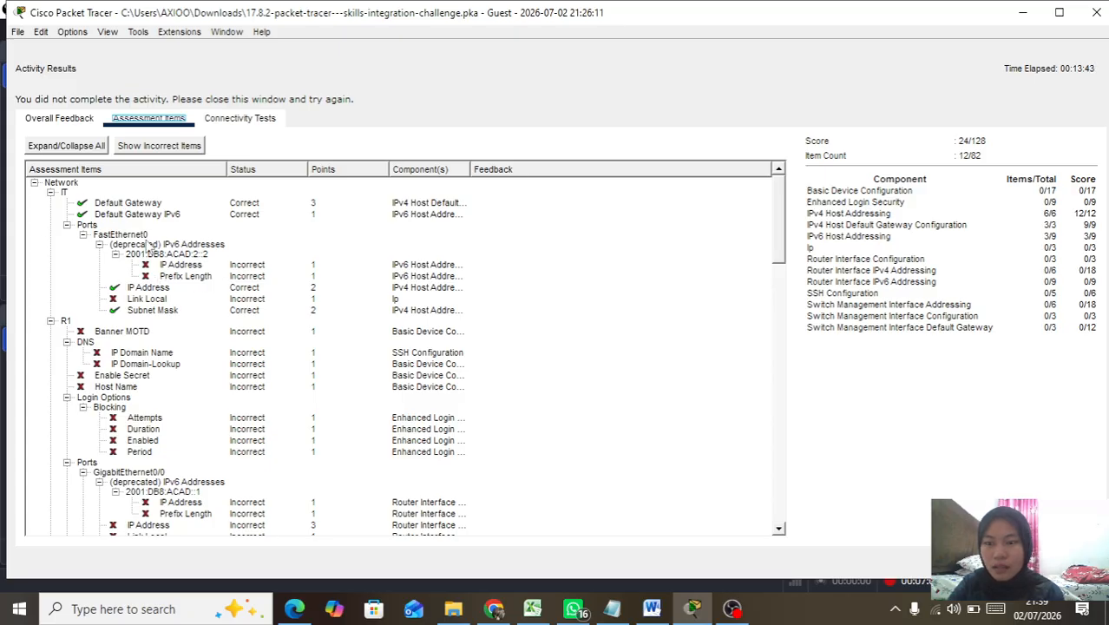
pyautogui.scroll(-15, 165, 375)
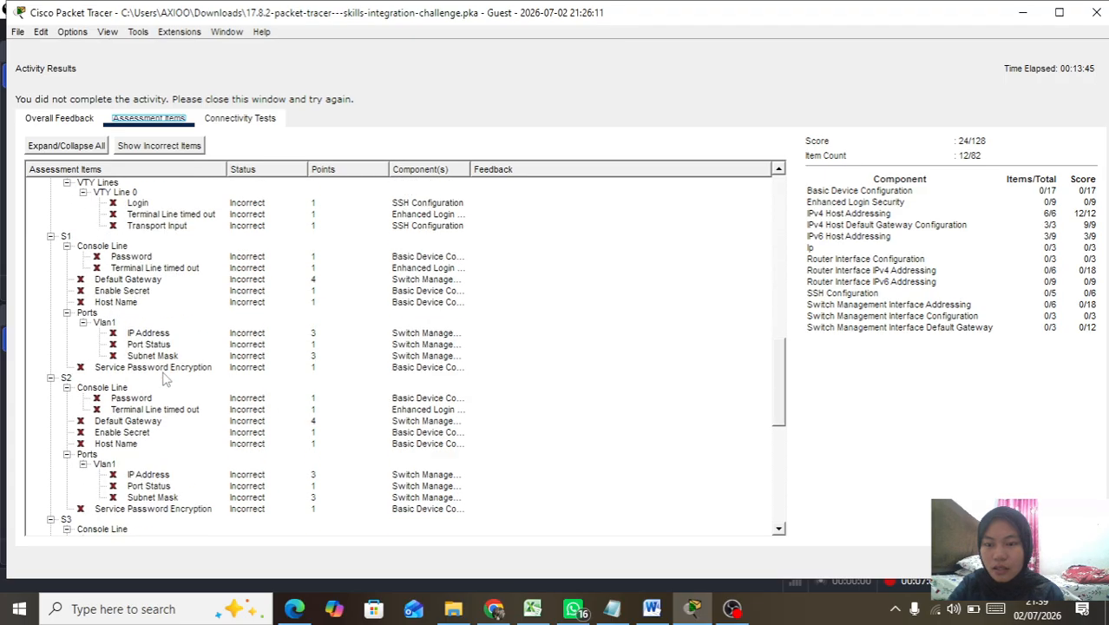
pyautogui.scroll(-2, 165, 375)
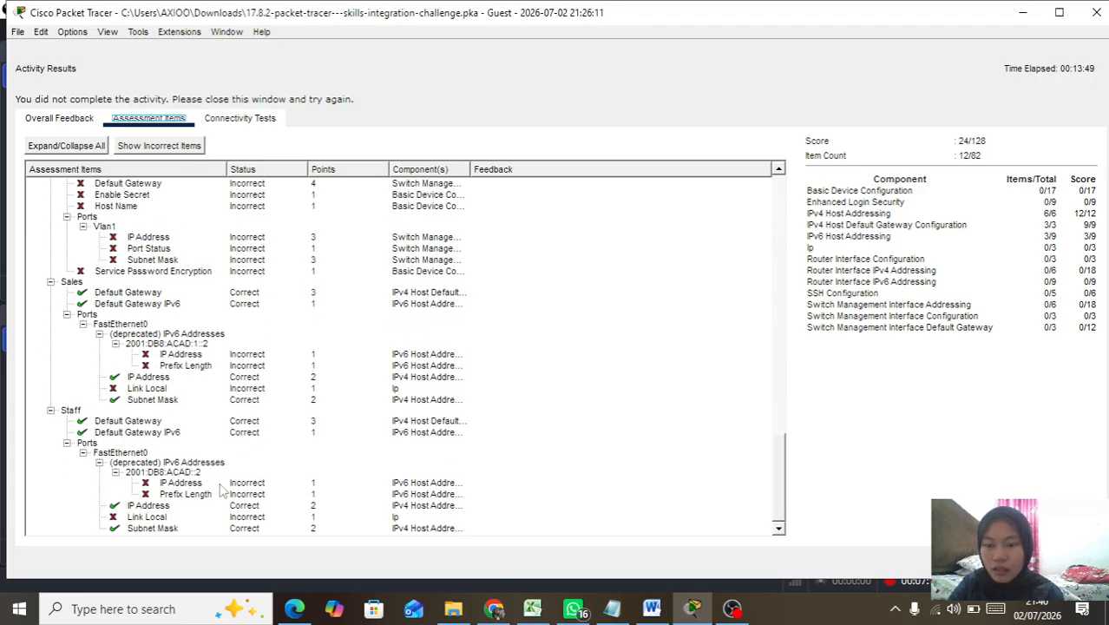
pyautogui.scroll(9, 564, 355)
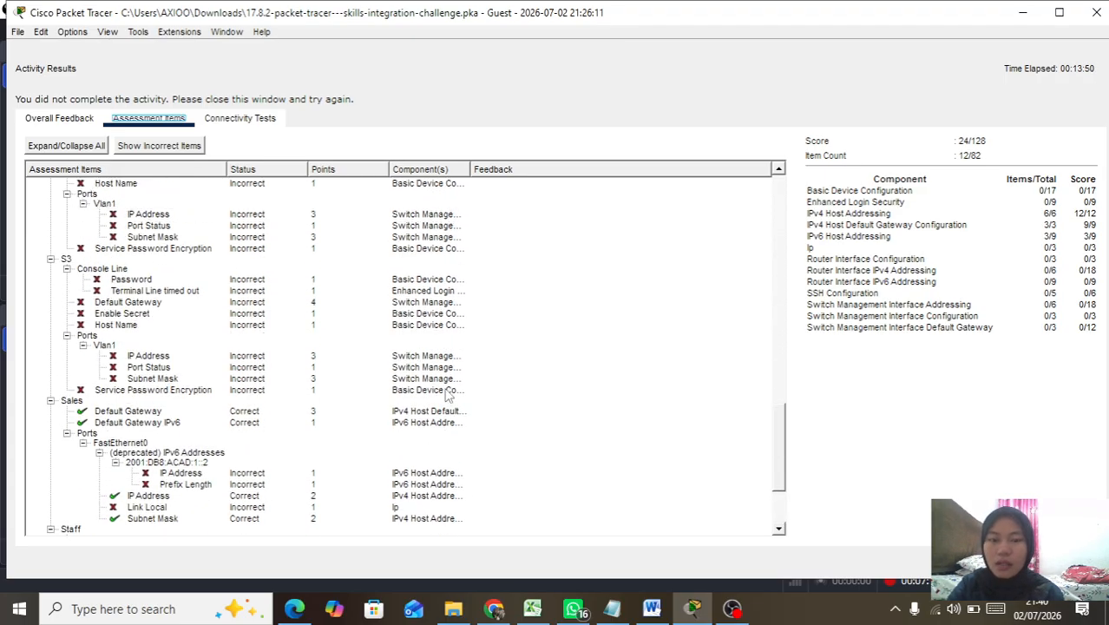
# Step: Close Activity Results and scroll the instructions down to the R1 Configurations section
pyautogui.click(1097, 12)
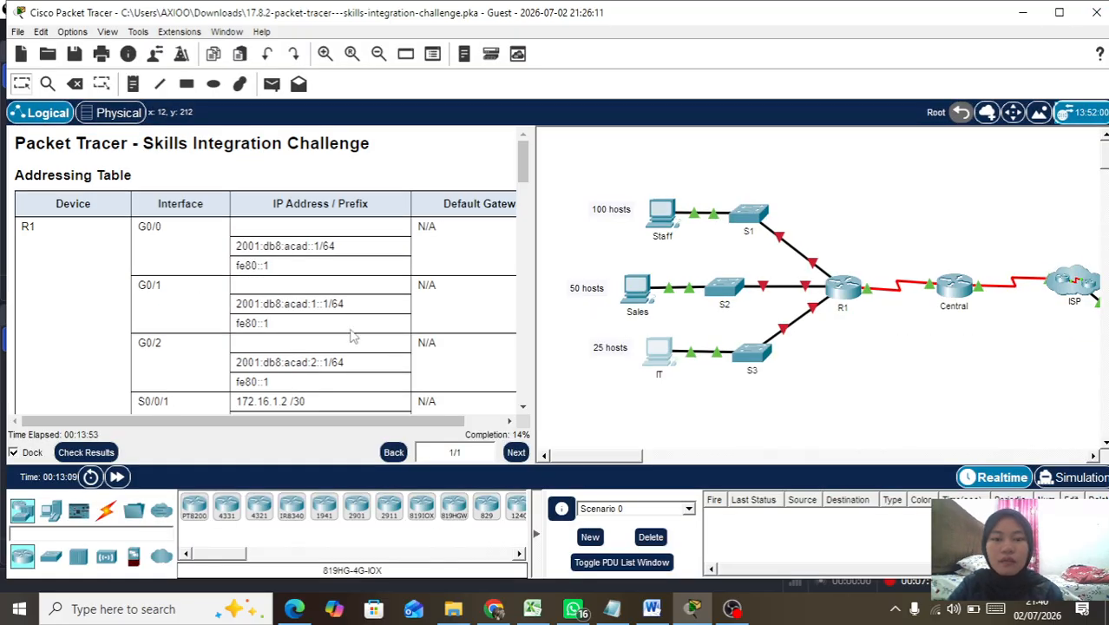
pyautogui.scroll(-15, 351, 334)
pyautogui.scroll(3, 352, 335)
pyautogui.scroll(-3, 352, 335)
pyautogui.scroll(2, 351, 335)
pyautogui.scroll(1, 351, 334)
pyautogui.scroll(-3, 351, 336)
pyautogui.scroll(-1, 351, 336)
pyautogui.scroll(3, 352, 336)
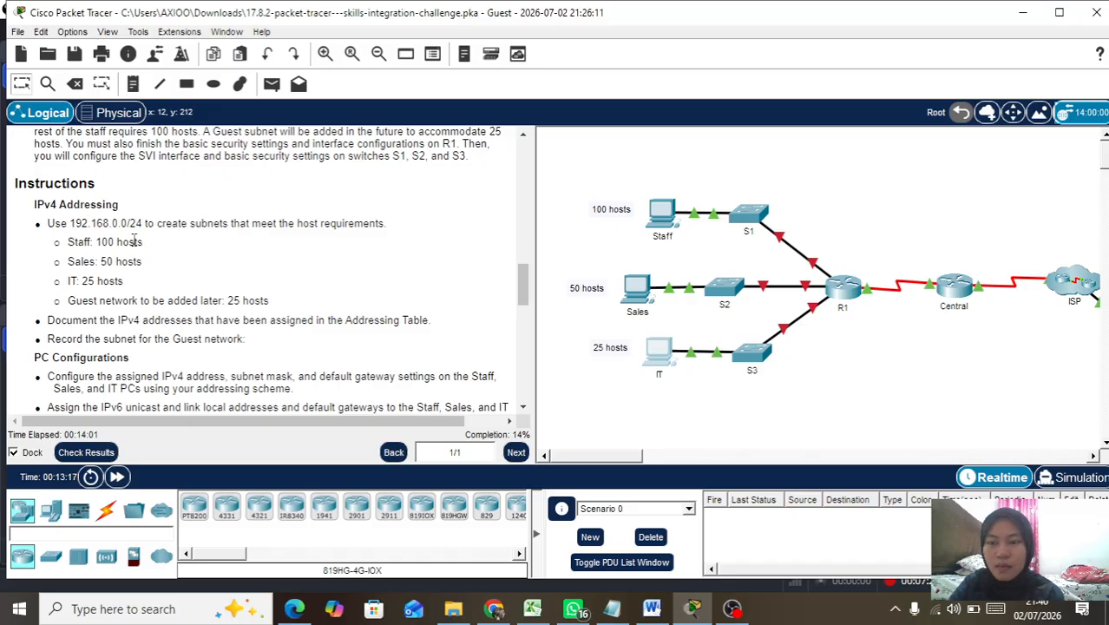
pyautogui.scroll(-4, 134, 240)
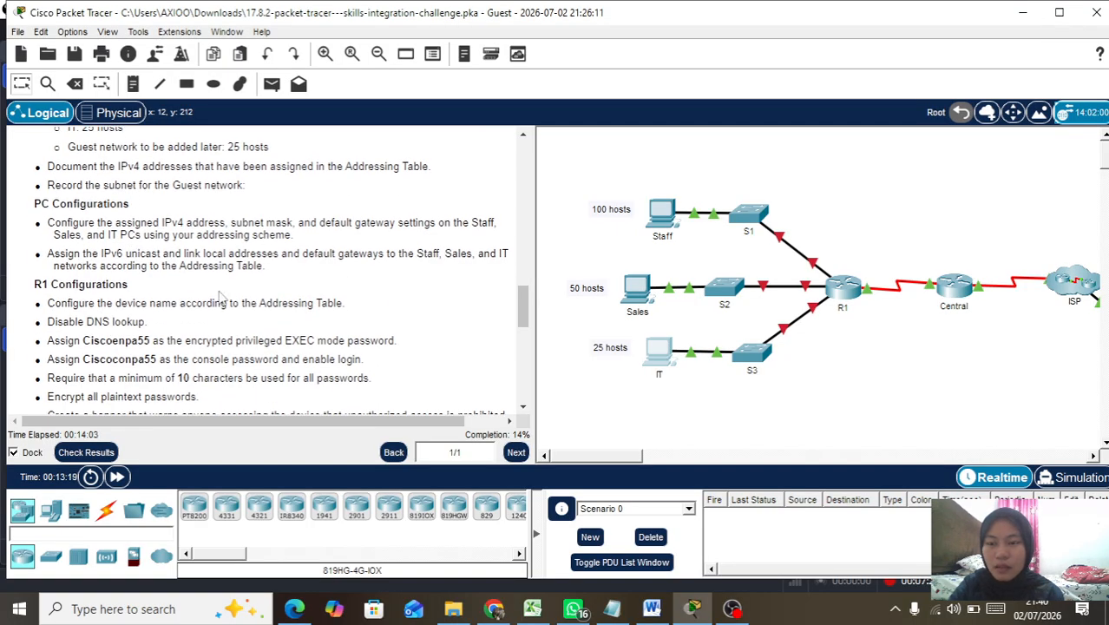
pyautogui.scroll(-3, 171, 336)
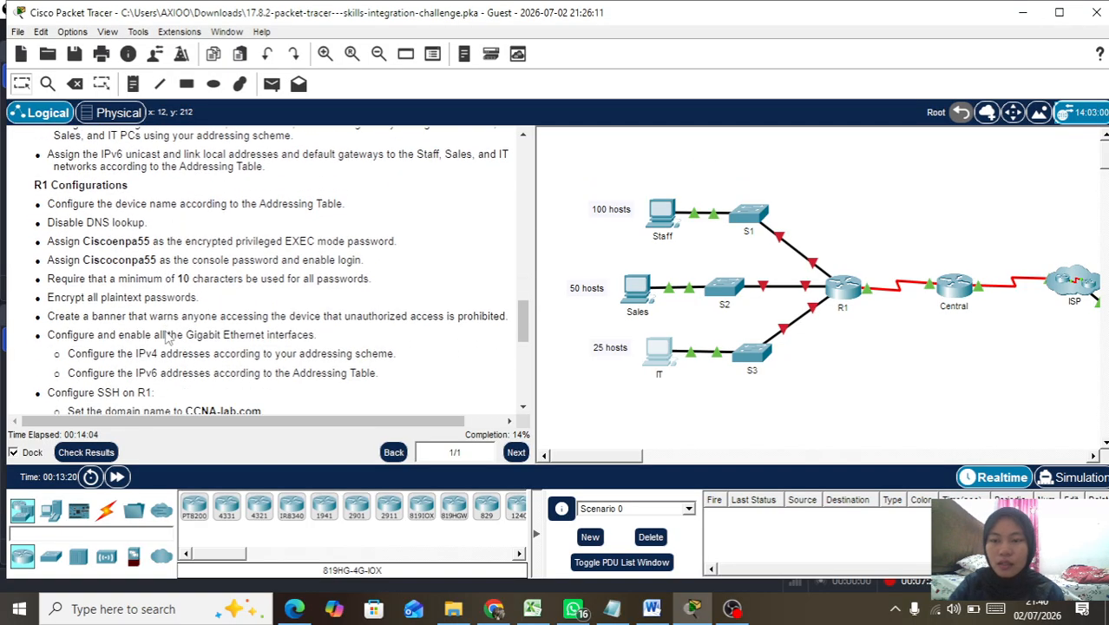
# Step: Open R1's command line and enter privileged EXEC mode with enable
pyautogui.click(833, 296)
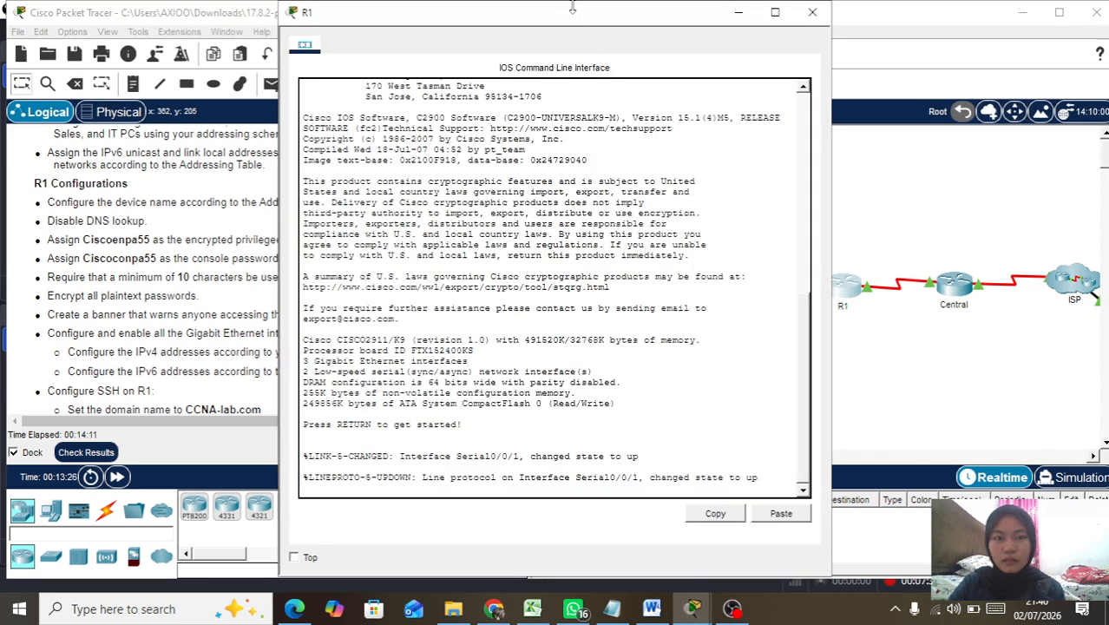
pyautogui.moveTo(572, 21); pyautogui.dragTo(719, 21)
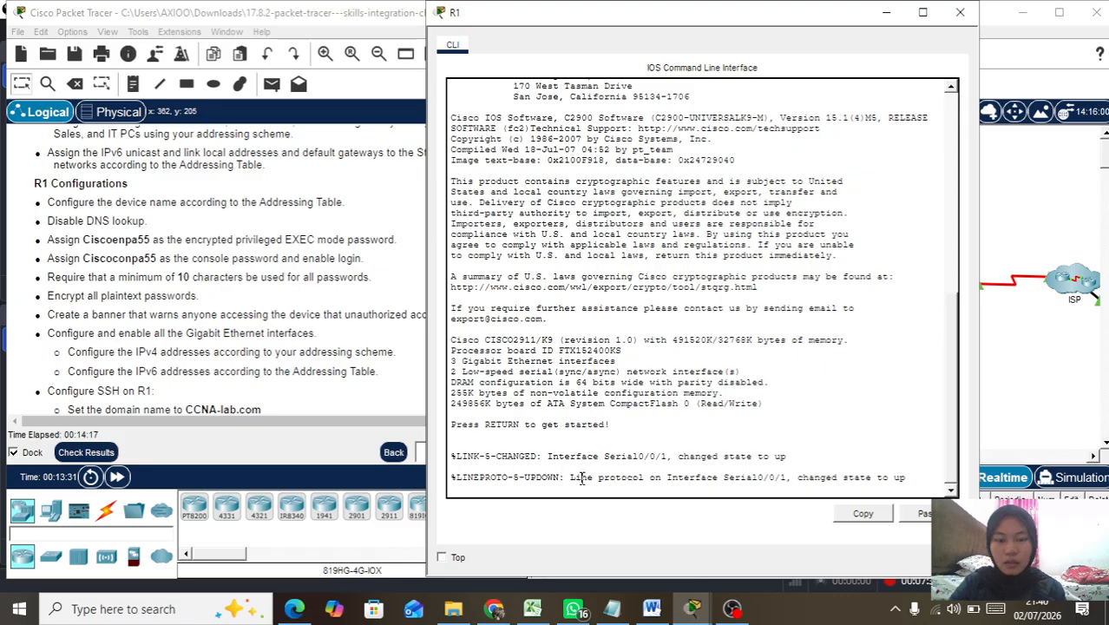
pyautogui.press('Return')
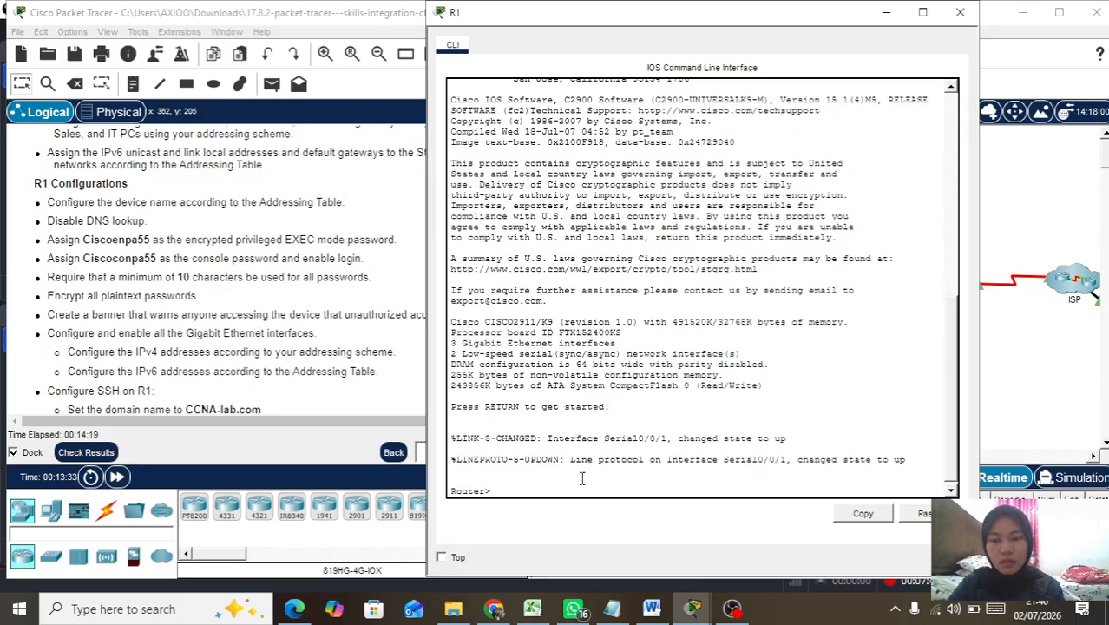
pyautogui.write('ena')
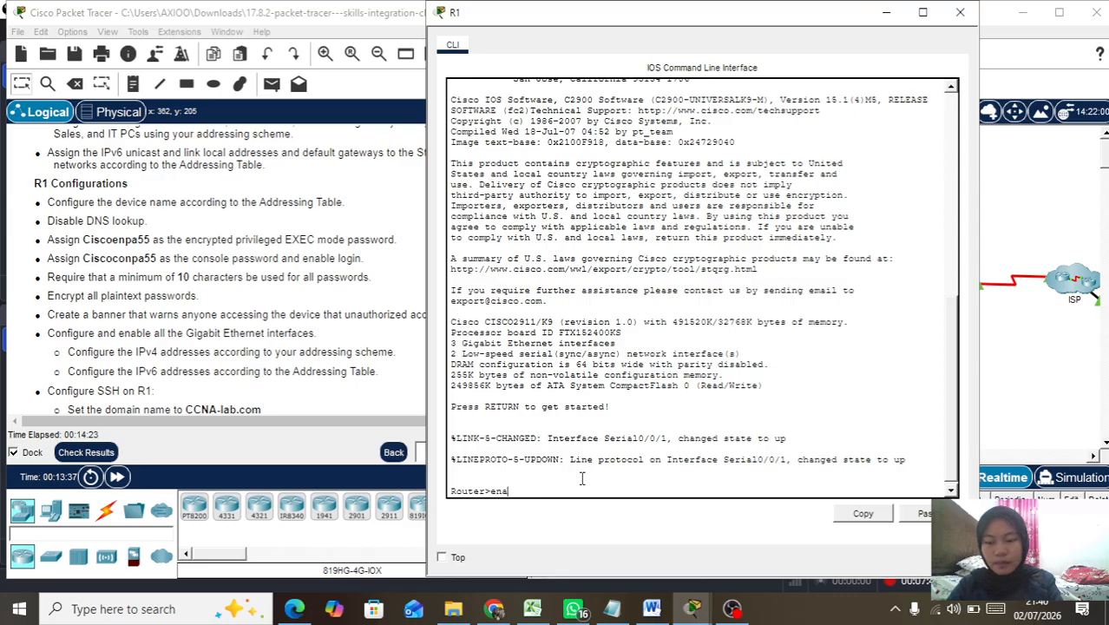
pyautogui.press('Tab')
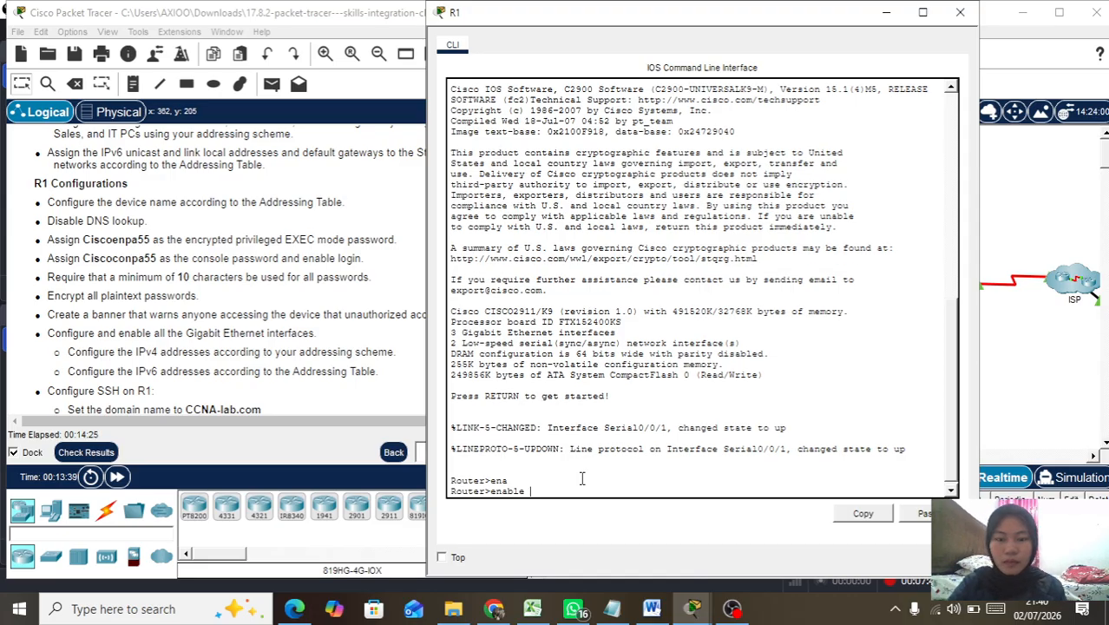
pyautogui.press('Return')
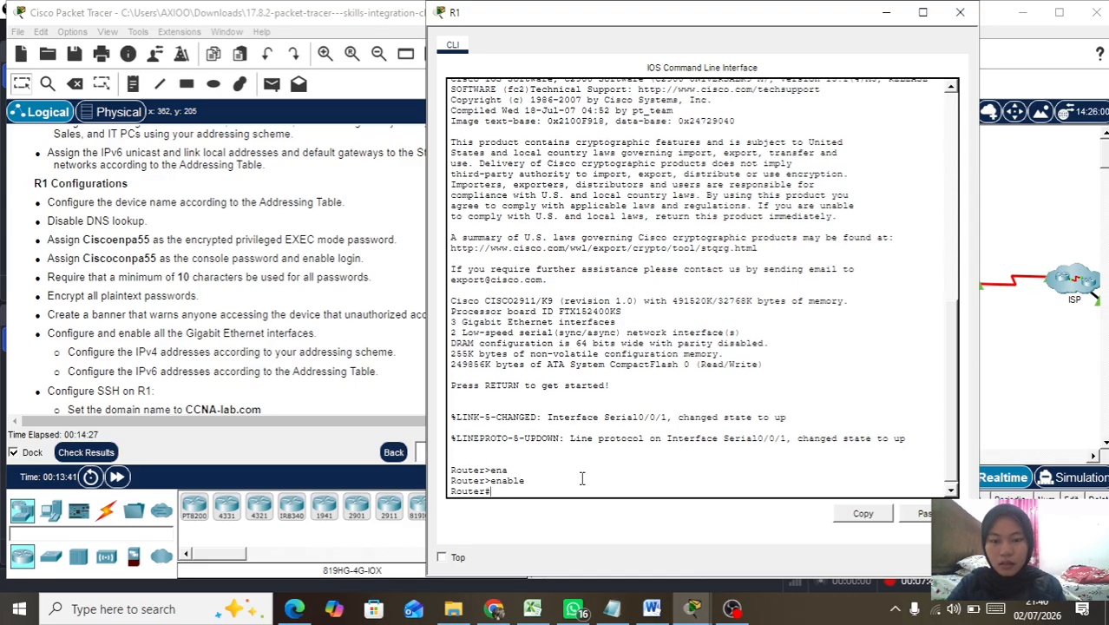
# Step: In global configuration, rename the router to R1 and begin no ip domain-lookup
pyautogui.write('conf t')
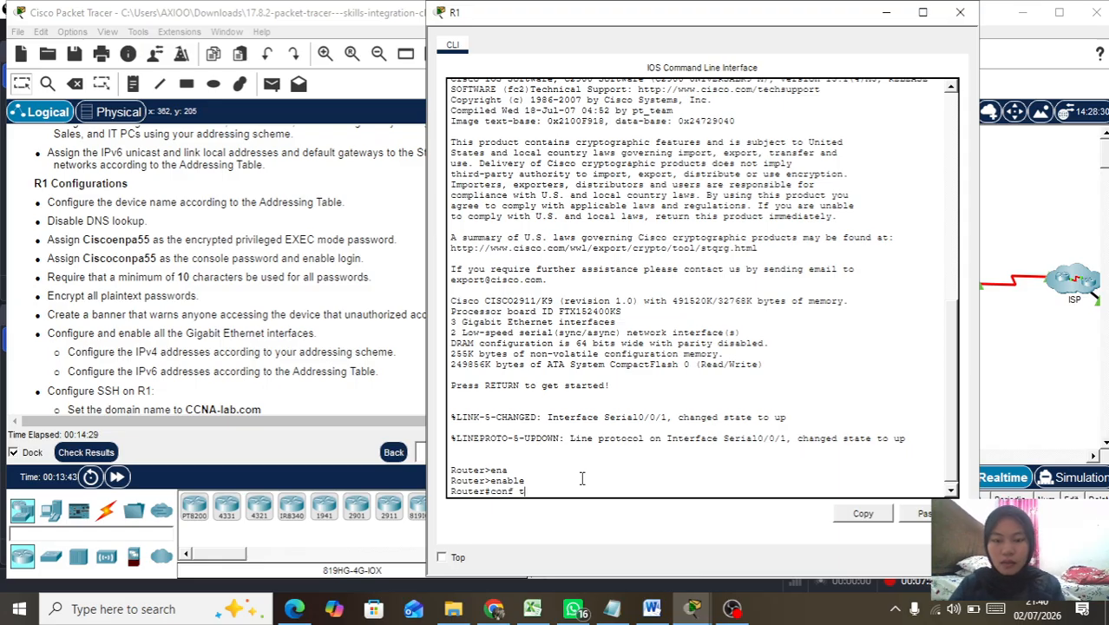
pyautogui.press('Return')
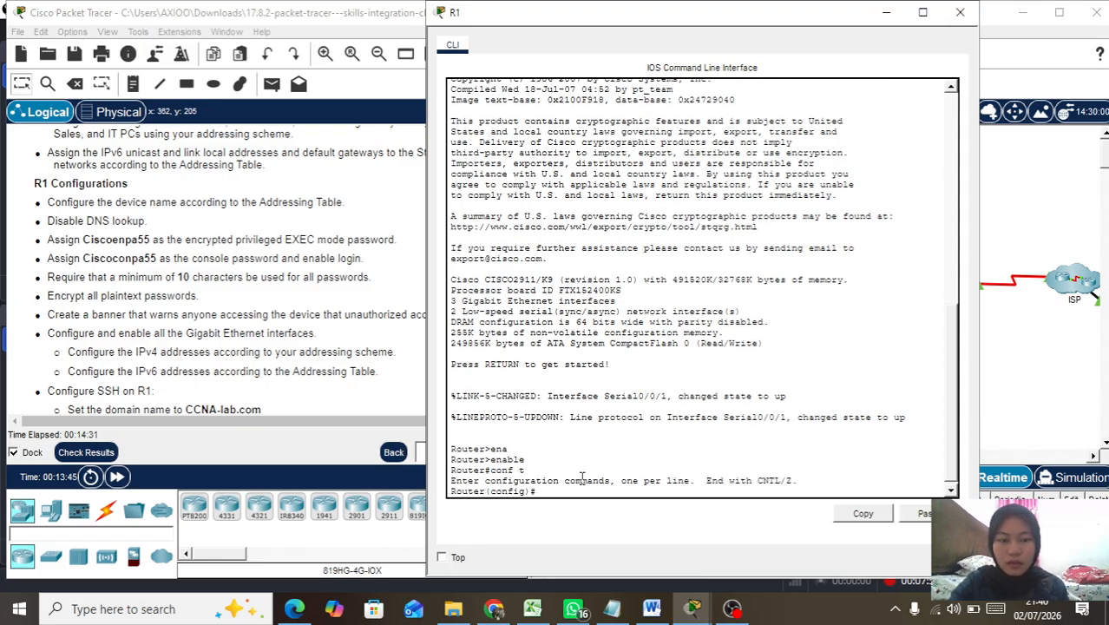
pyautogui.write('hos')
pyautogui.press('Tab')
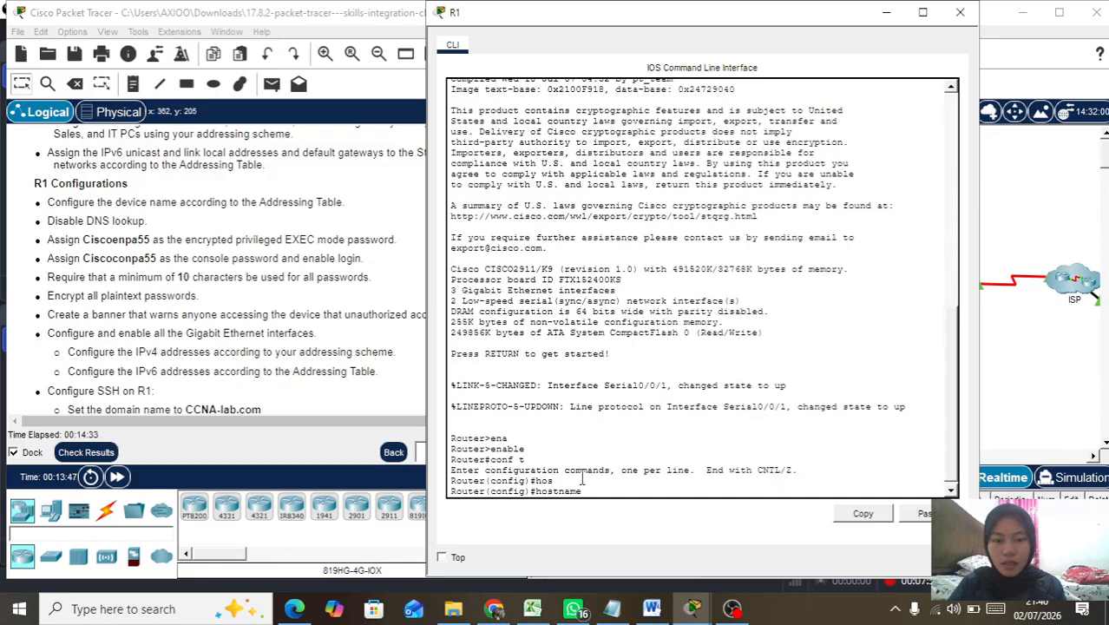
pyautogui.write('R')
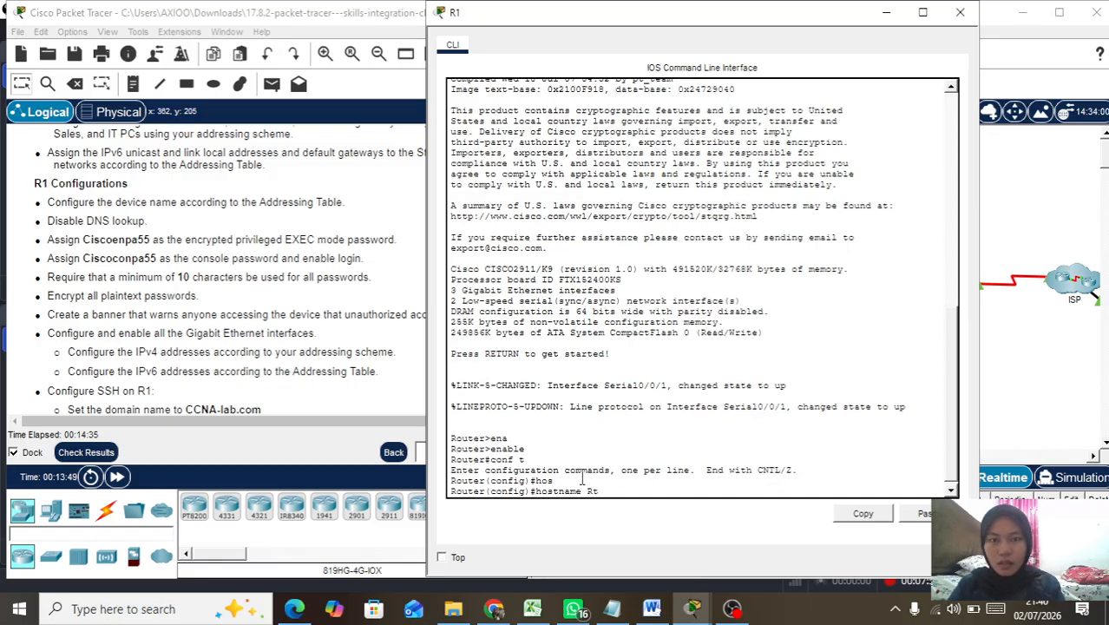
pyautogui.write('1')
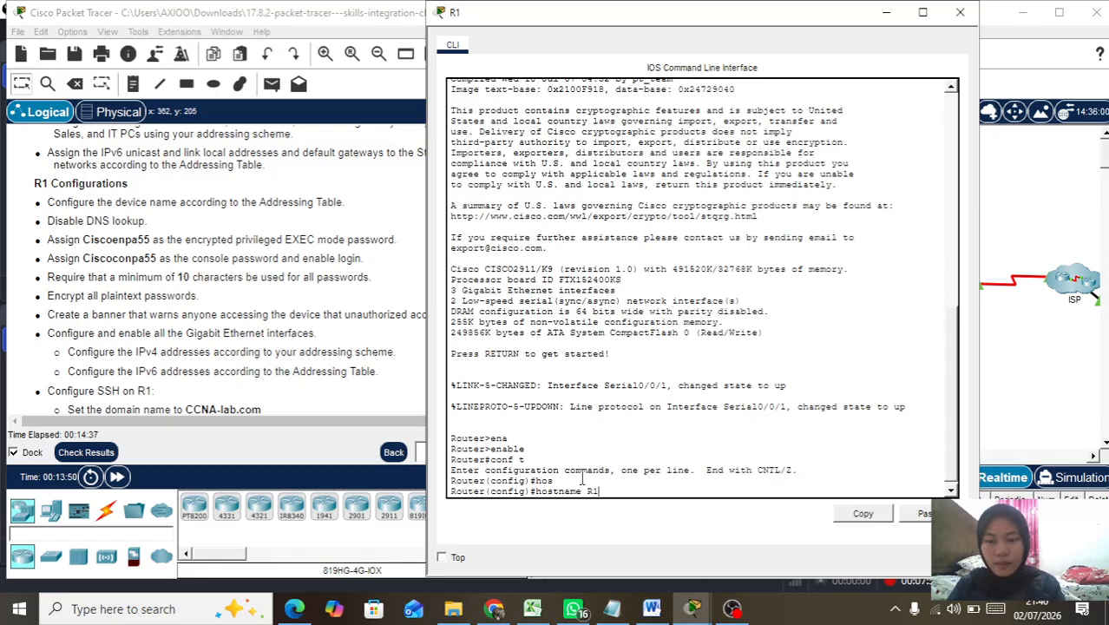
pyautogui.press('Return')
pyautogui.write('no ip')
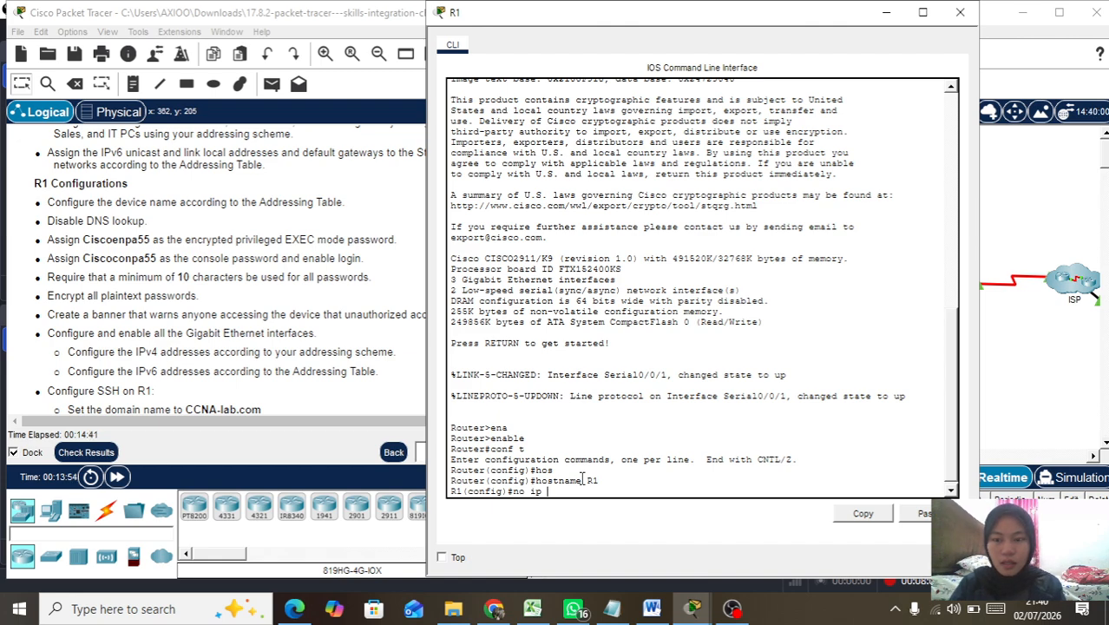
pyautogui.write(' dom')
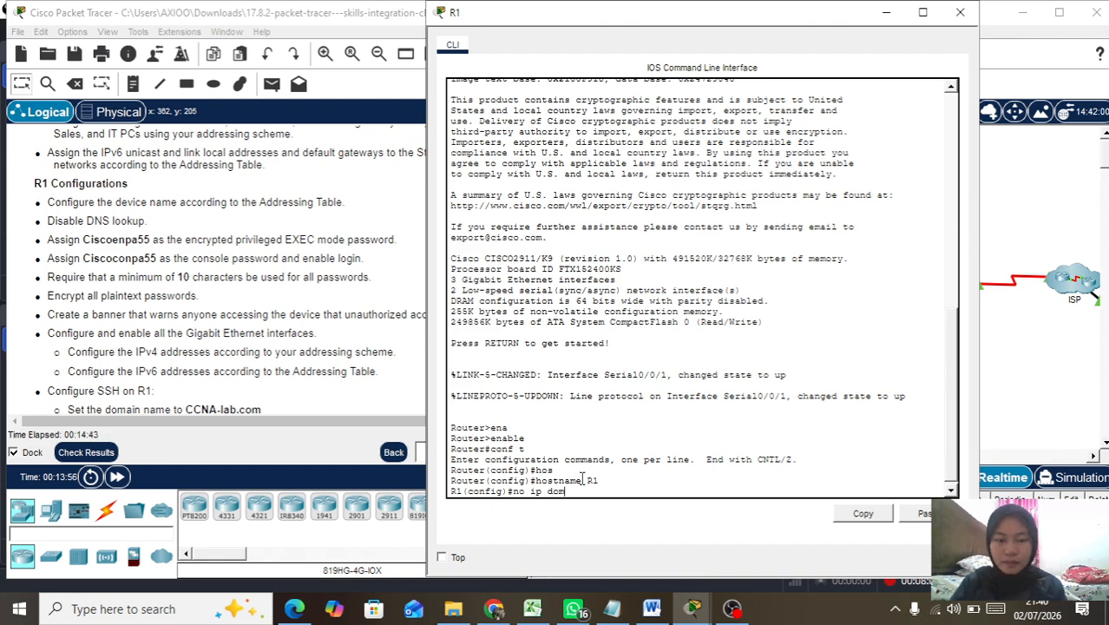
pyautogui.write('ain-lo')
pyautogui.press('Tab')
# Step: Disable DNS lookup and set the enable secret password
pyautogui.press('Return')
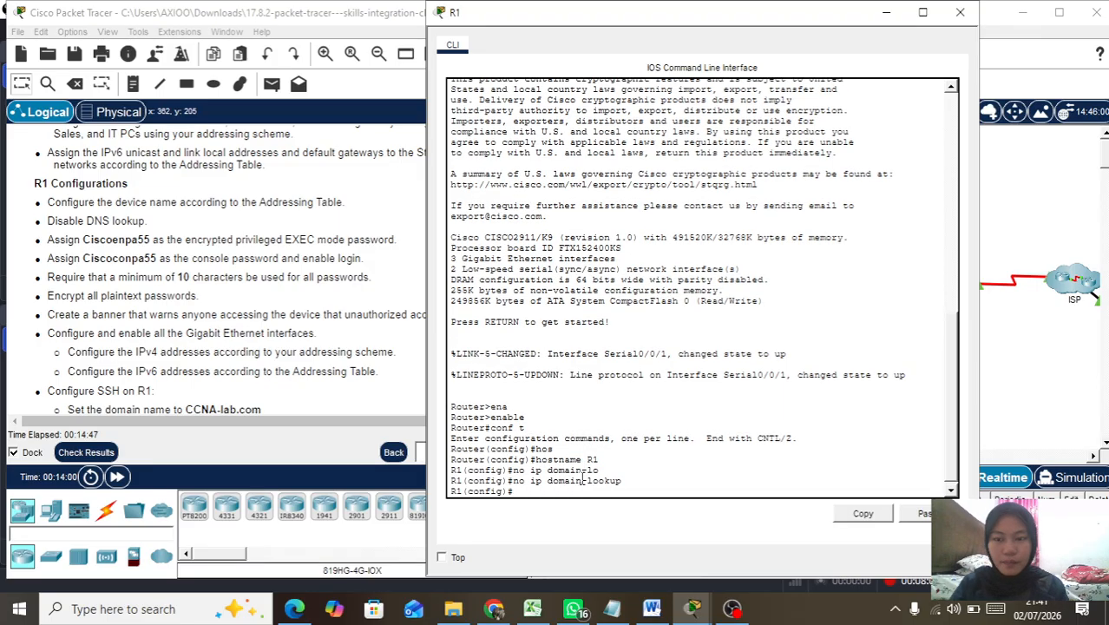
pyautogui.write('ena')
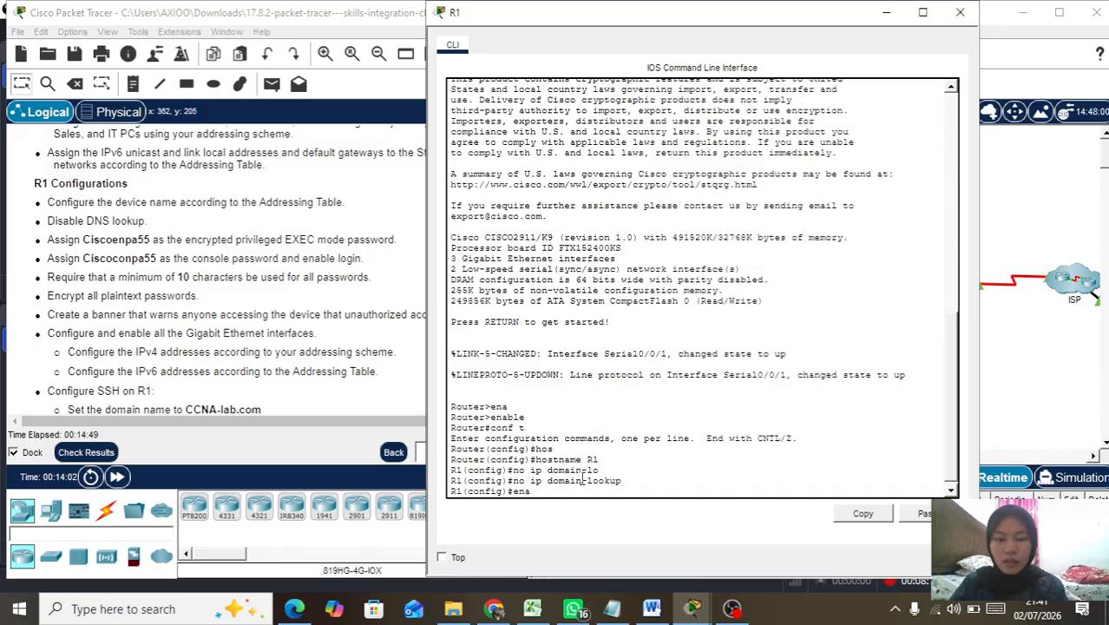
pyautogui.press('Tab')
pyautogui.write('sec')
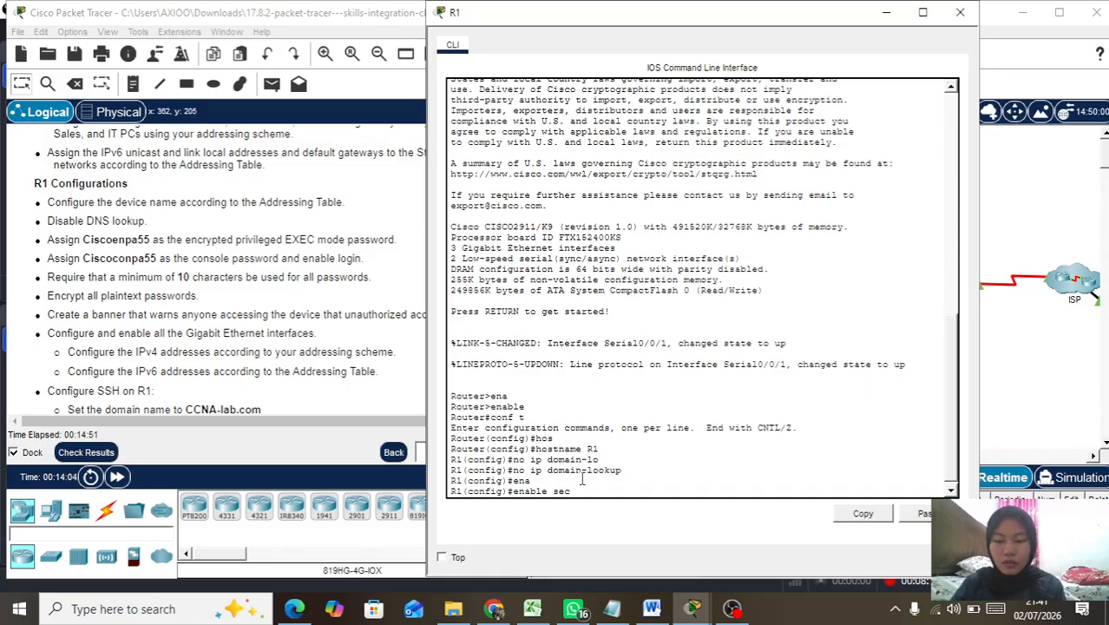
pyautogui.press('Tab')
pyautogui.write('Cis')
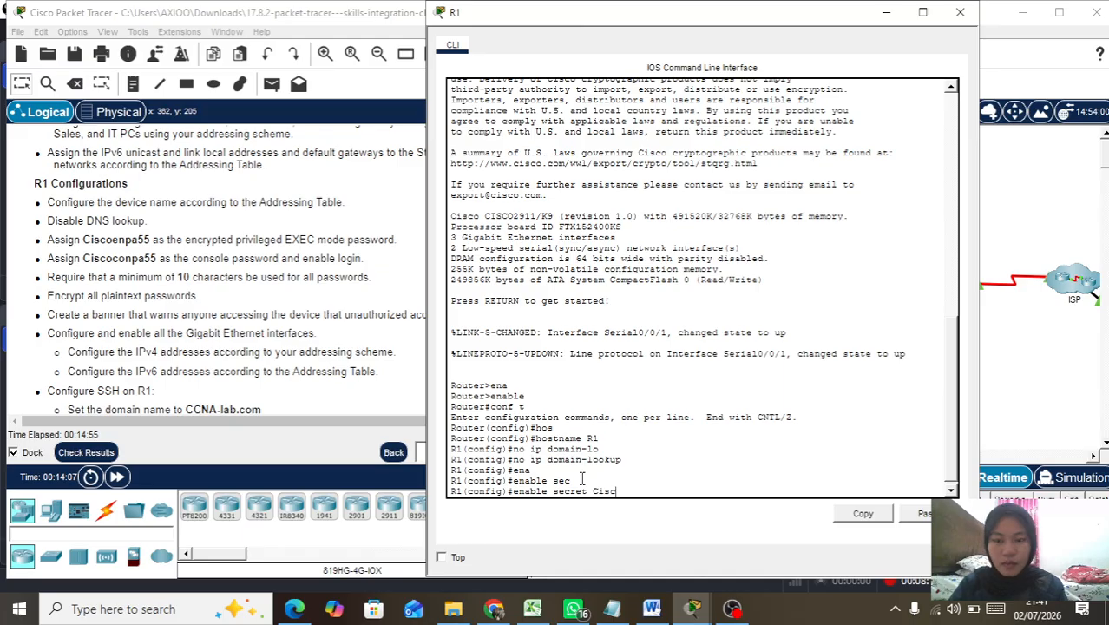
pyautogui.write('coenpo')
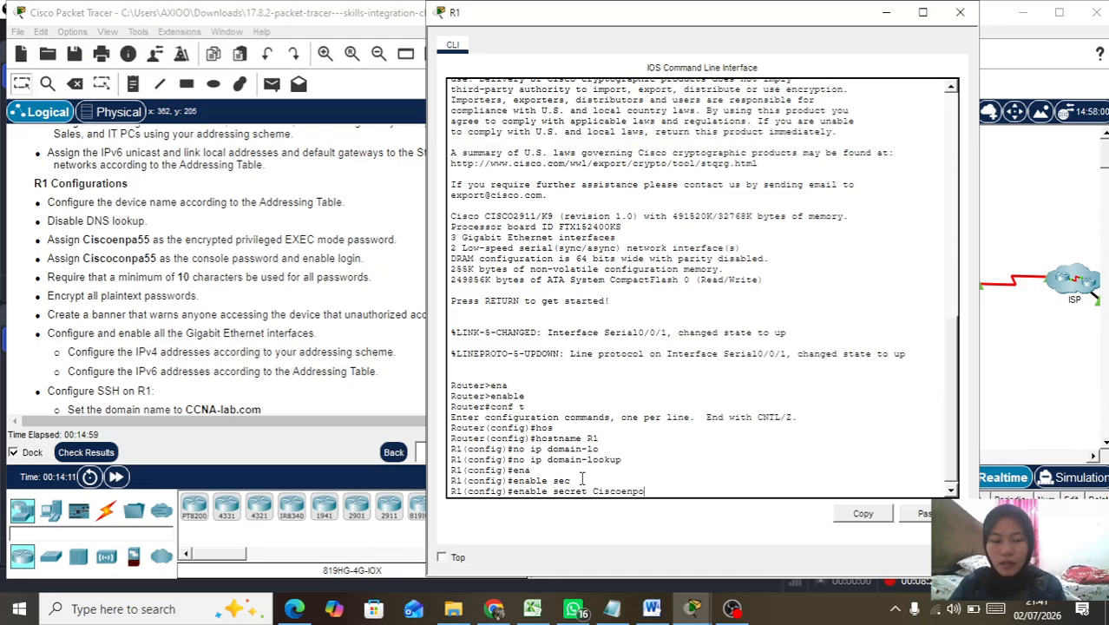
pyautogui.write('55')
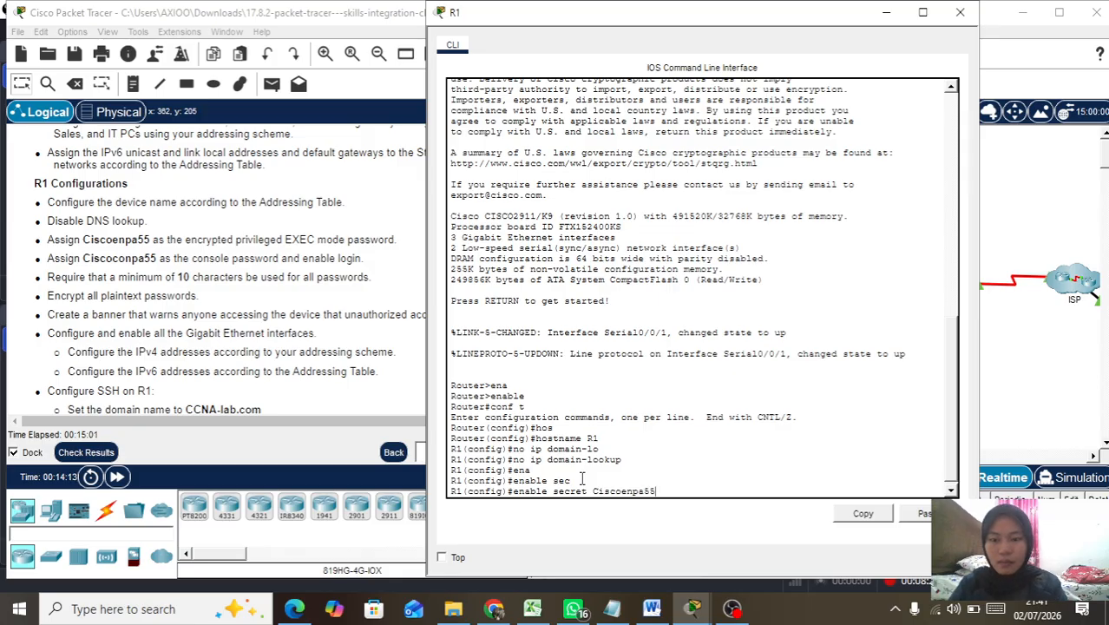
pyautogui.press('Return')
# Step: Turn on service password-encryption
pyautogui.write('ser')
pyautogui.press('Tab')
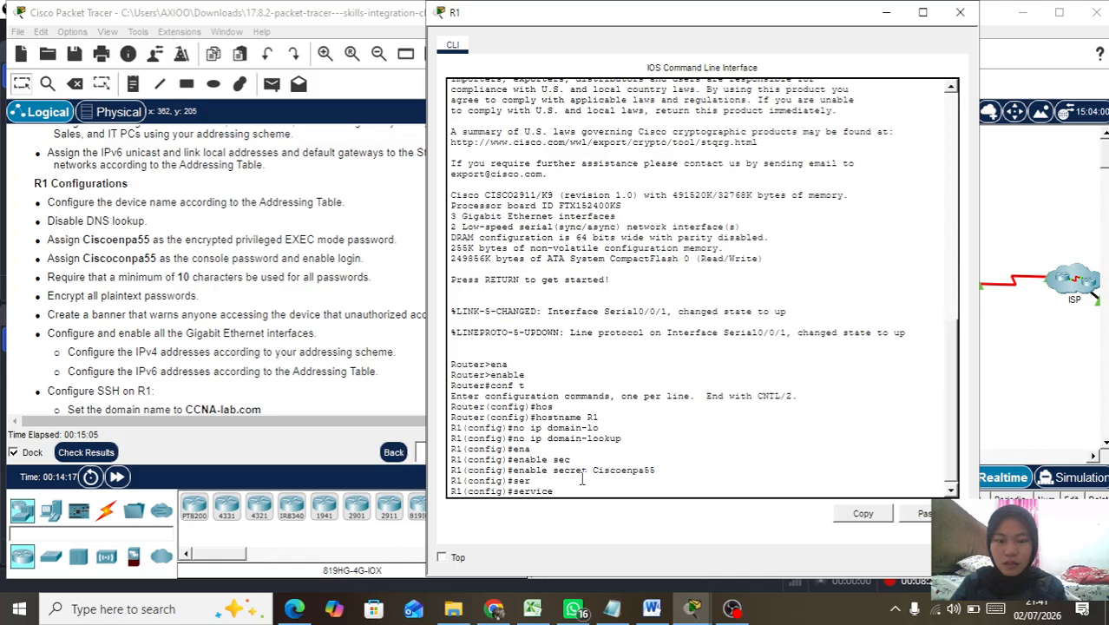
pyautogui.write('pass')
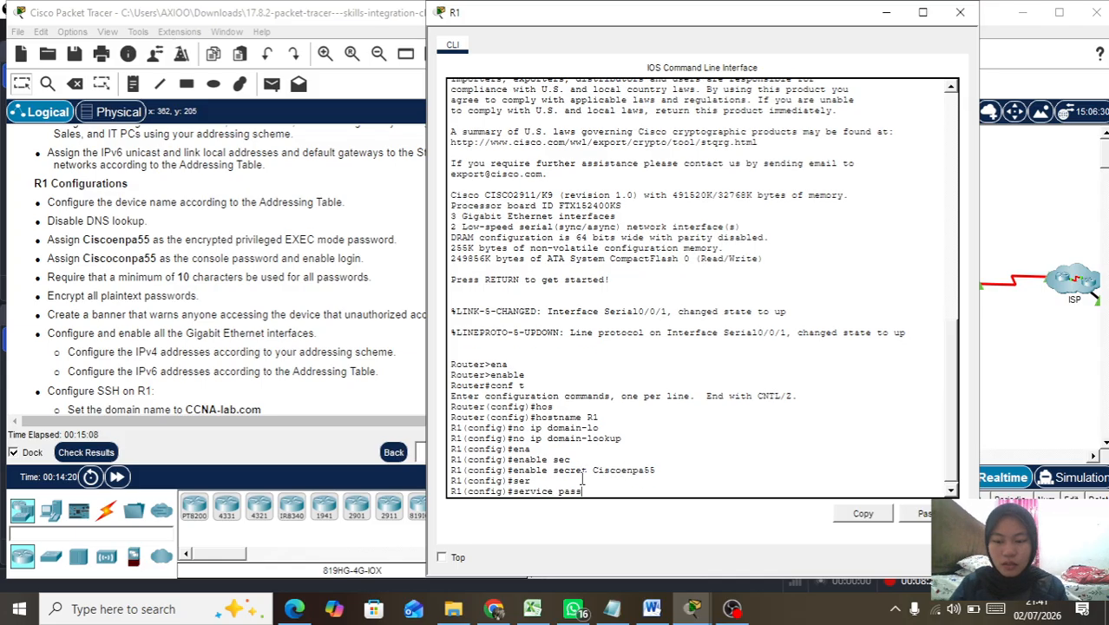
pyautogui.press('Tab')
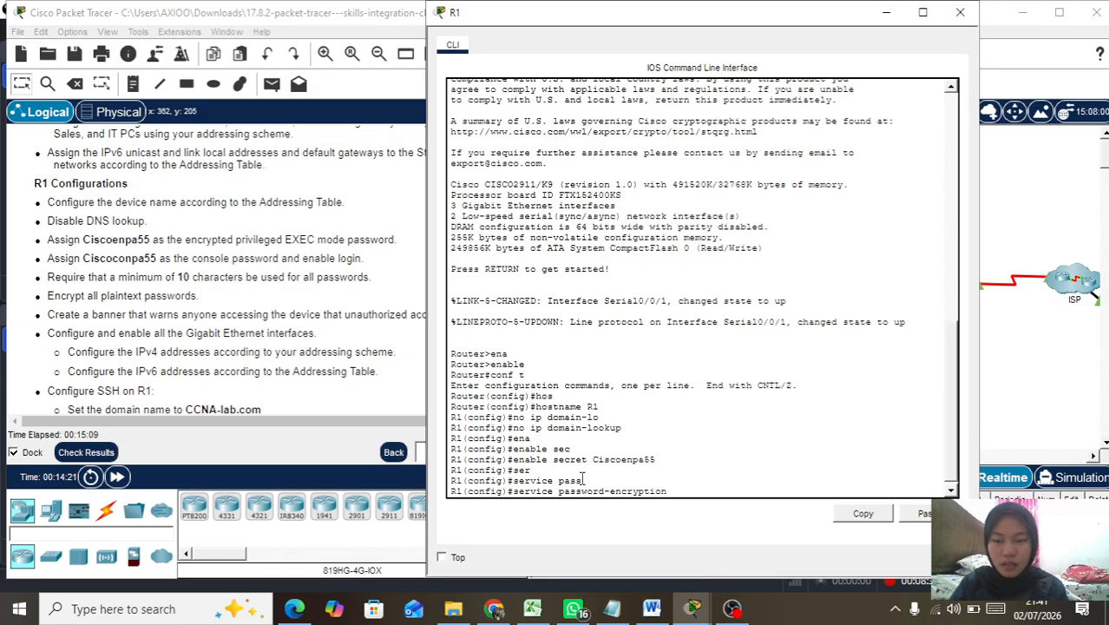
pyautogui.write('bann')
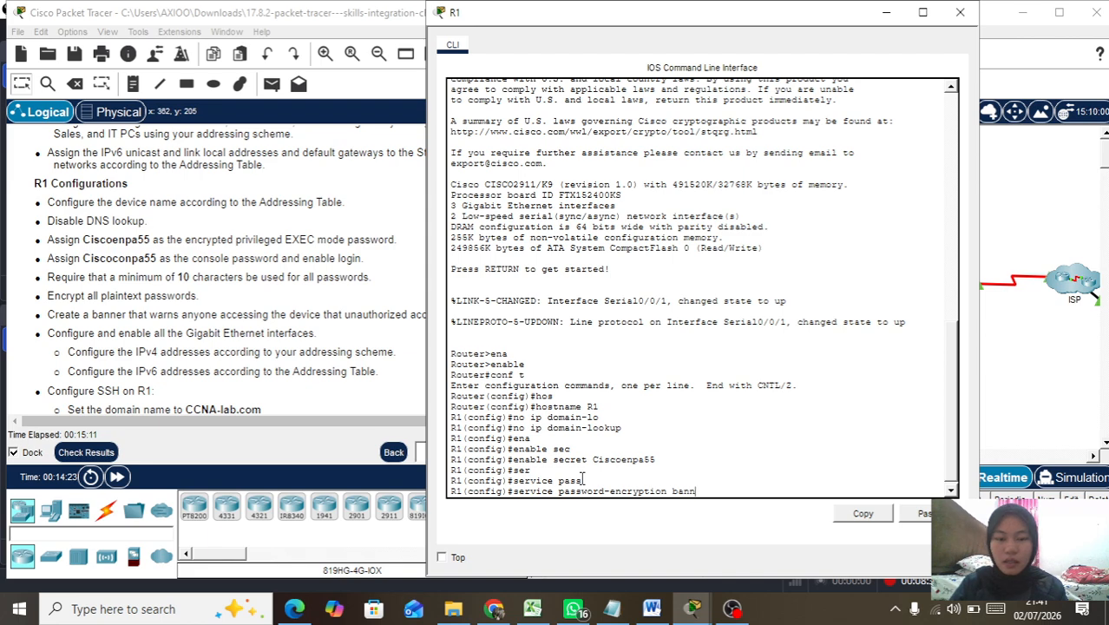
pyautogui.press('Tab')
pyautogui.press('BackSpace')
pyautogui.press('BackSpace')
pyautogui.press('BackSpace')
pyautogui.press('BackSpace')
pyautogui.press('Return')
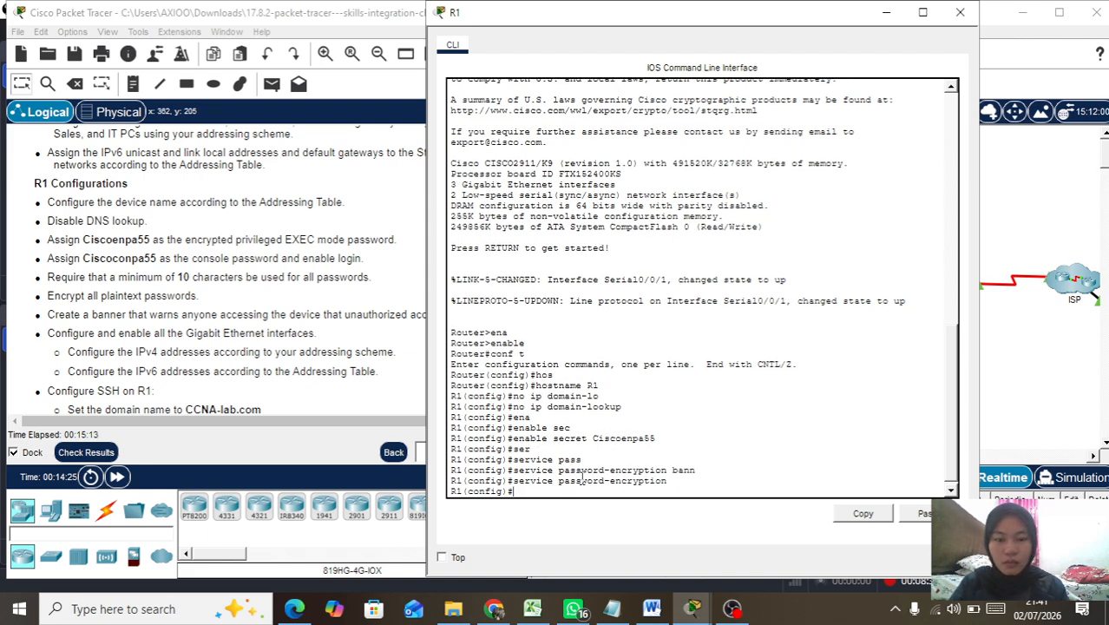
# Step: Set the MOTD banner to 'Unauthorized accsess prohibited!' using # delimiters
pyautogui.write('bann')
pyautogui.press('Tab')
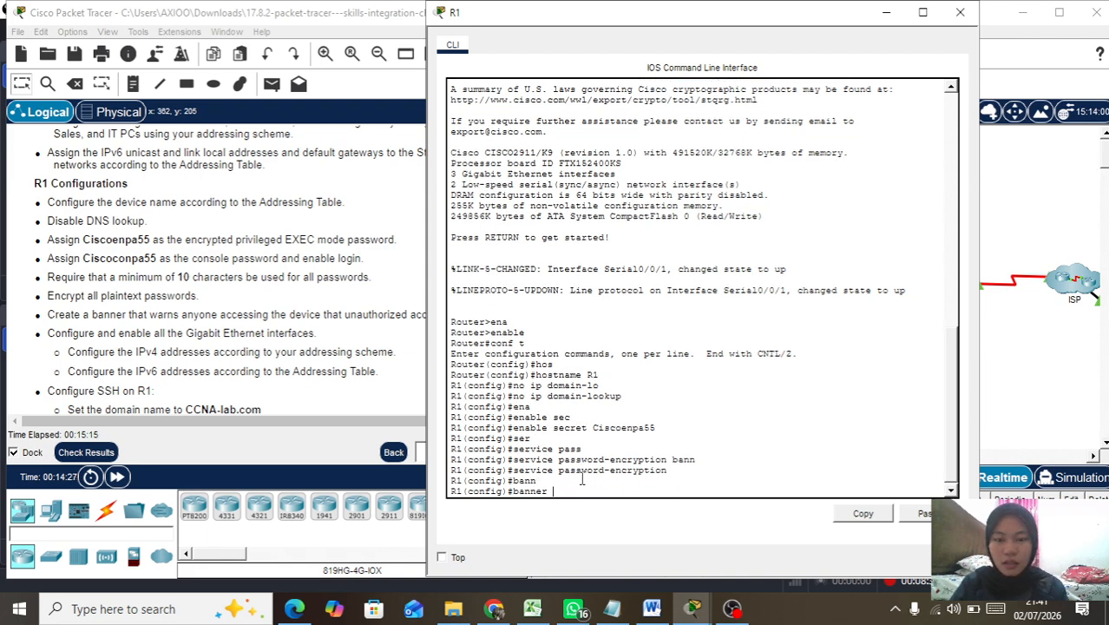
pyautogui.write('mo')
pyautogui.press('Tab')
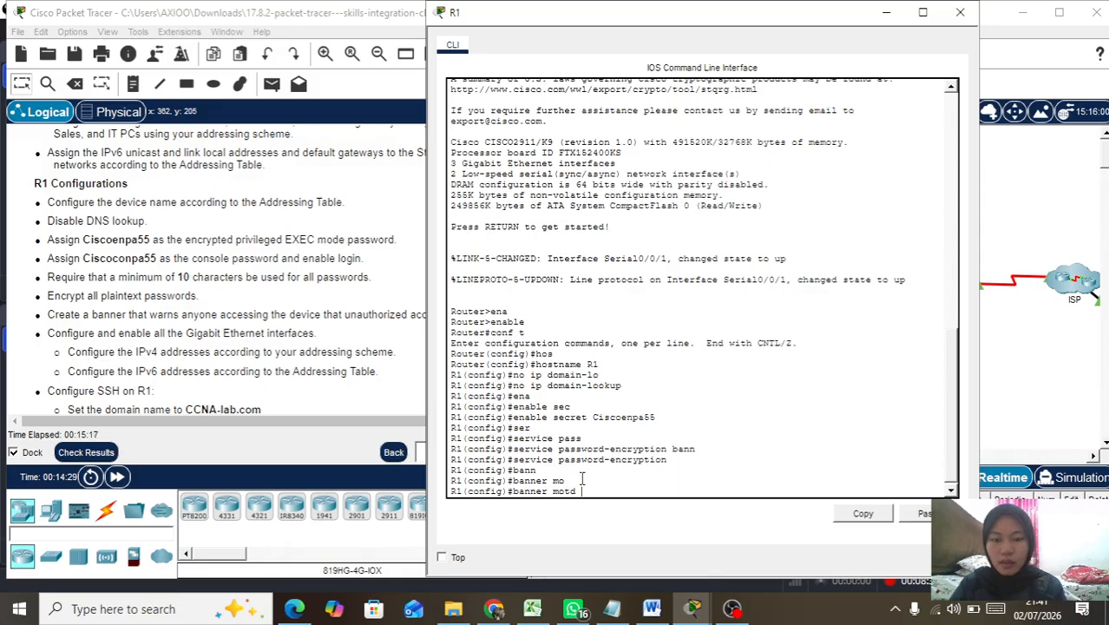
pyautogui.write('#')
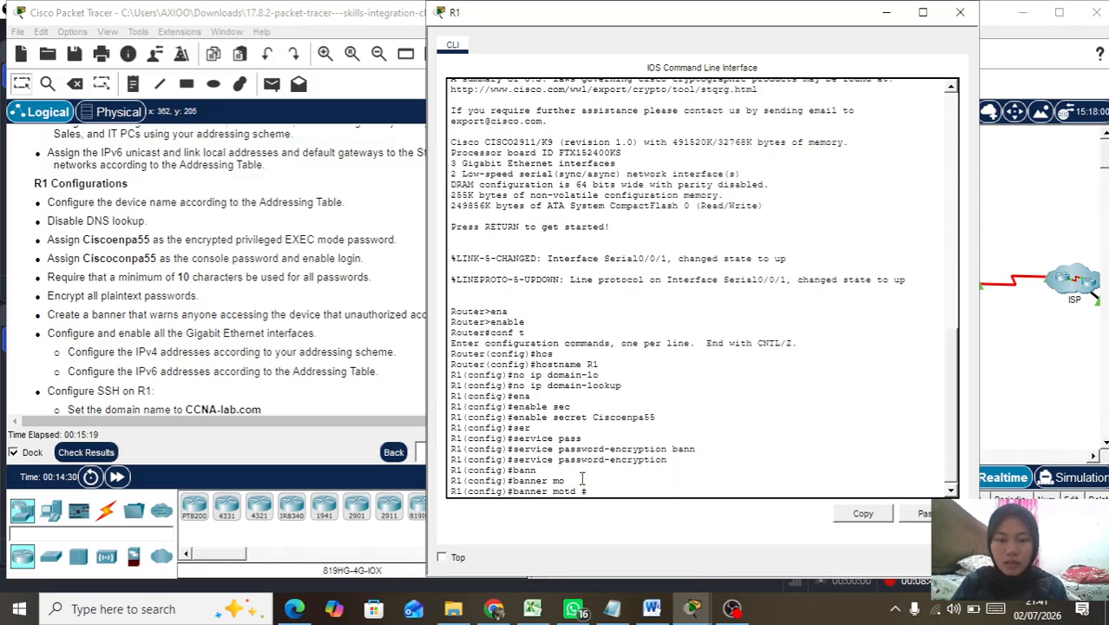
pyautogui.write('Un')
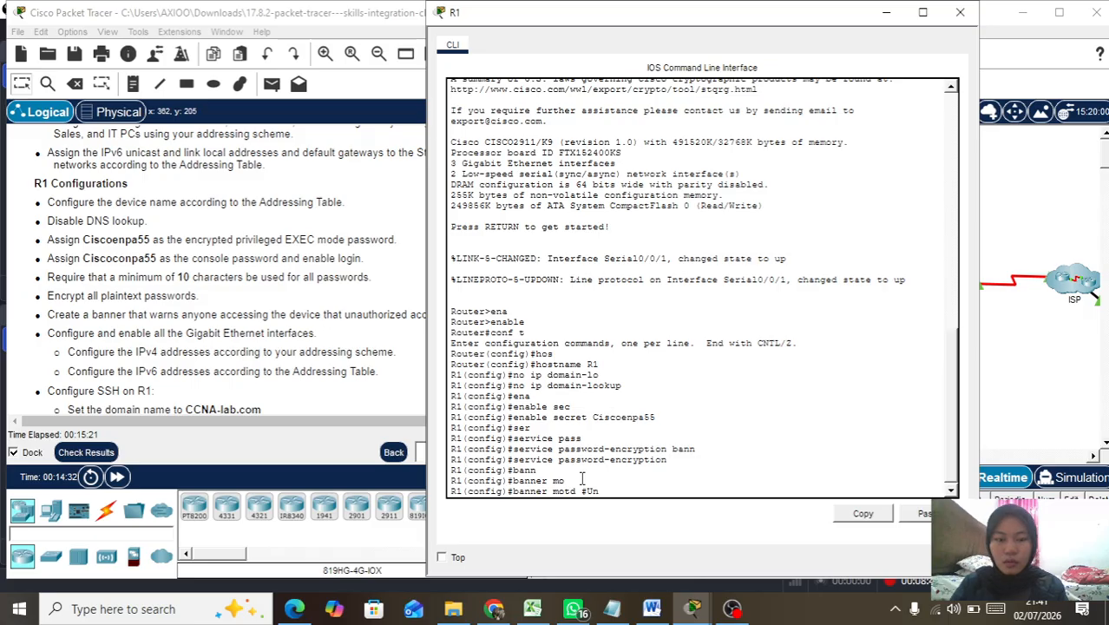
pyautogui.write('autho')
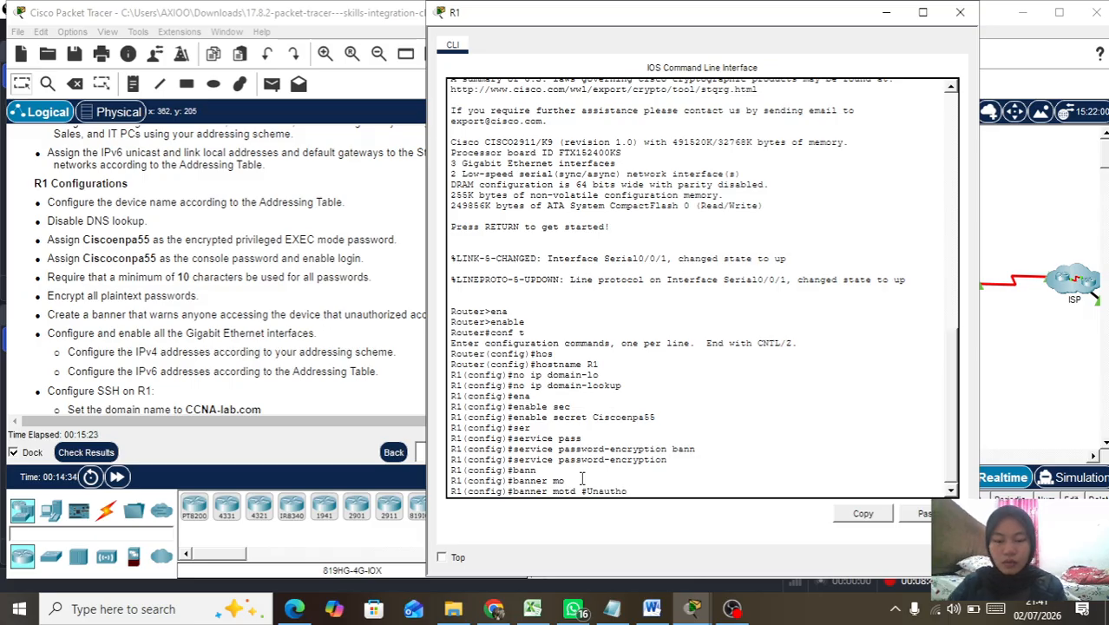
pyautogui.write('rized accsess')
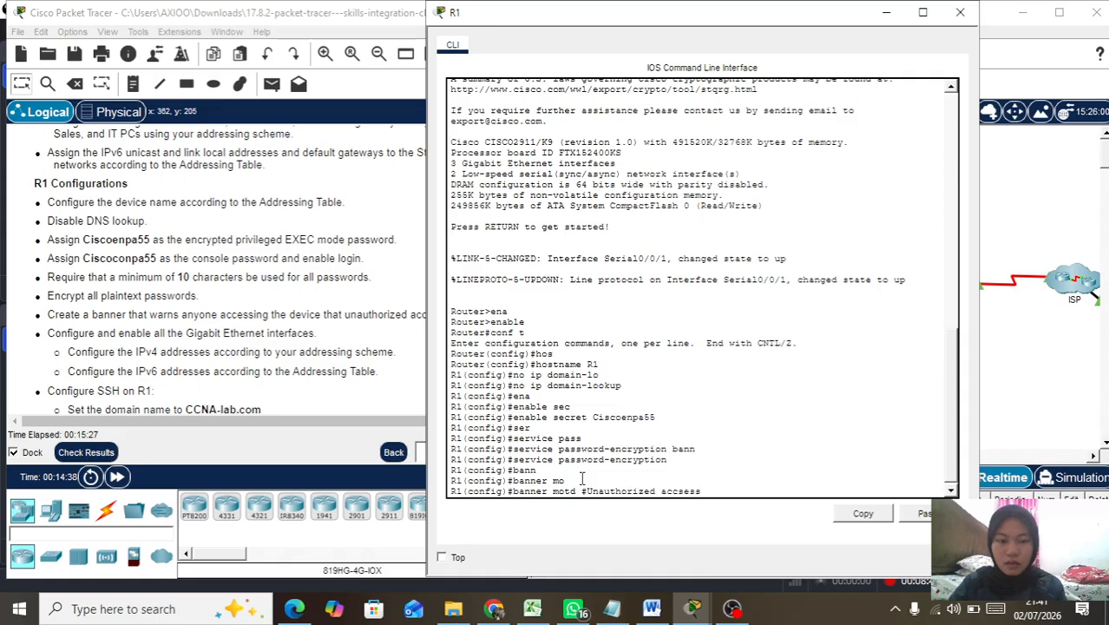
pyautogui.write(' prohibited!#')
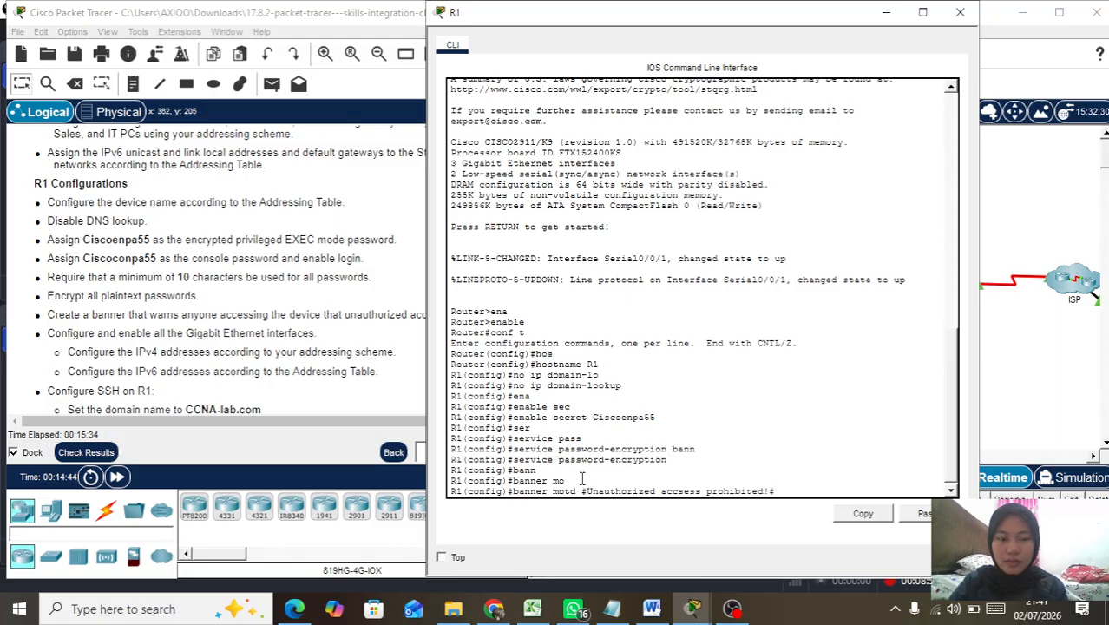
pyautogui.press('Return')
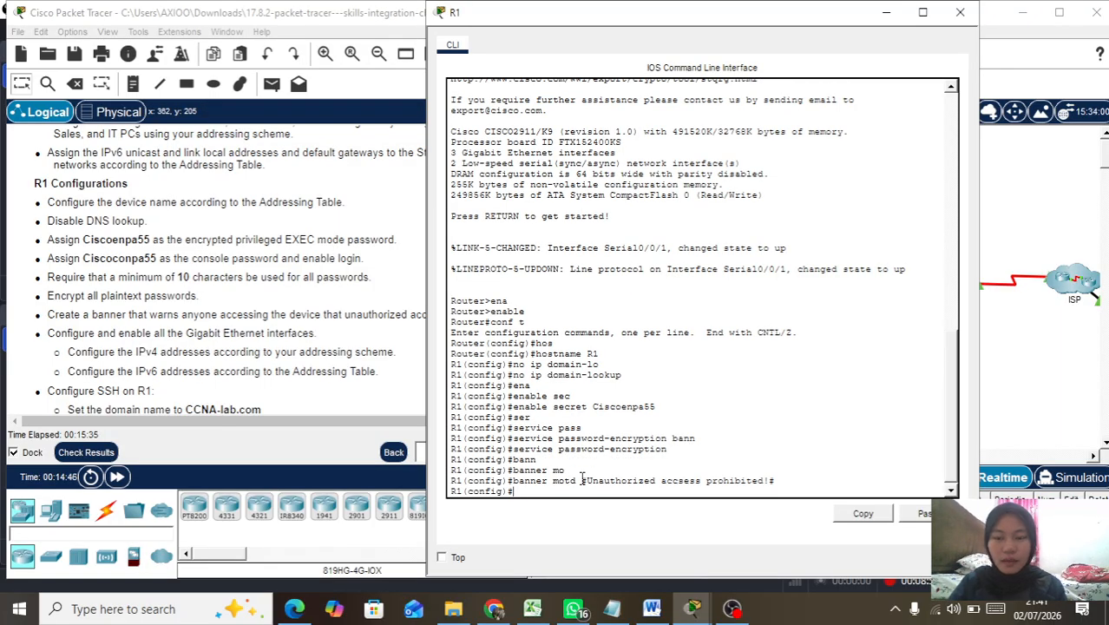
pyautogui.write('security pa')
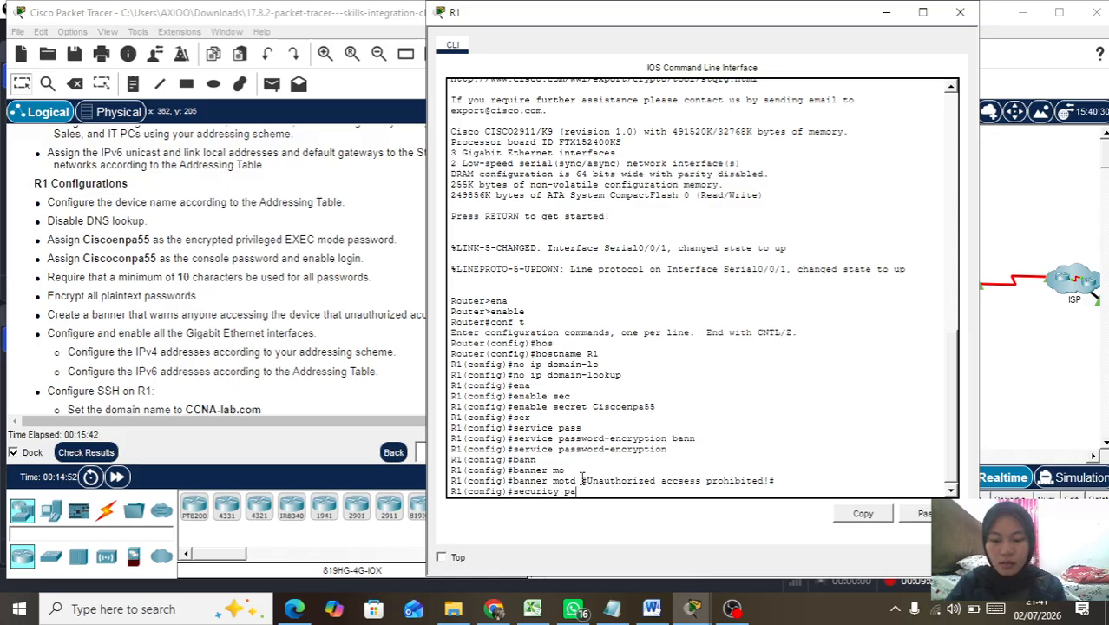
# Step: Require a minimum password length of 10 characters with security passwords min-length
pyautogui.press('Tab')
pyautogui.write('min-l')
pyautogui.press('Tab')
pyautogui.write('10')
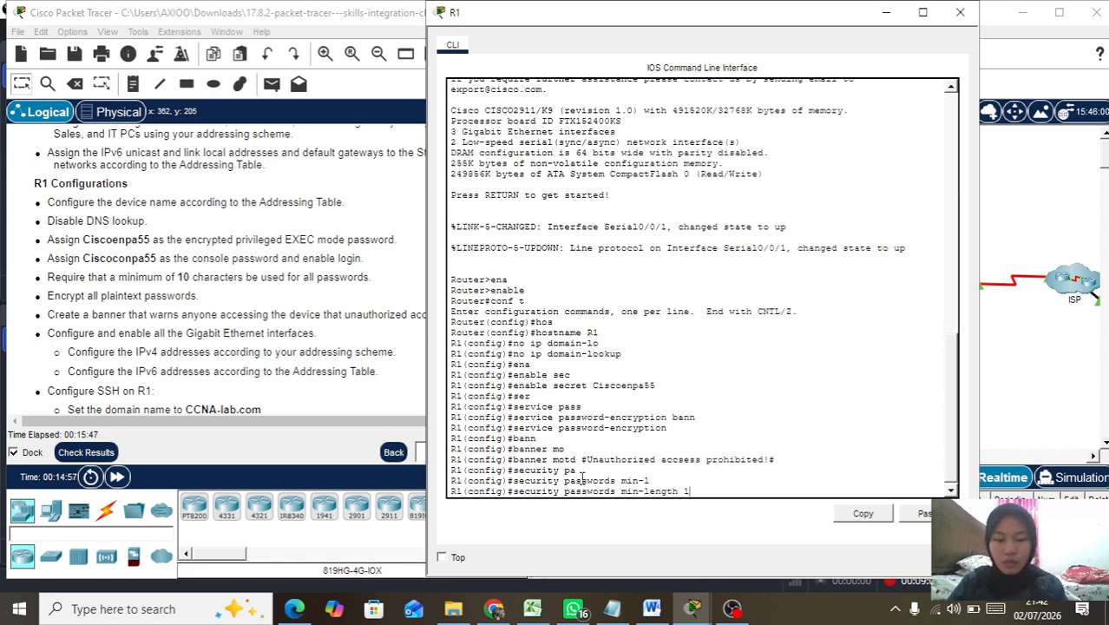
pyautogui.press('Return')
pyautogui.press('Return')
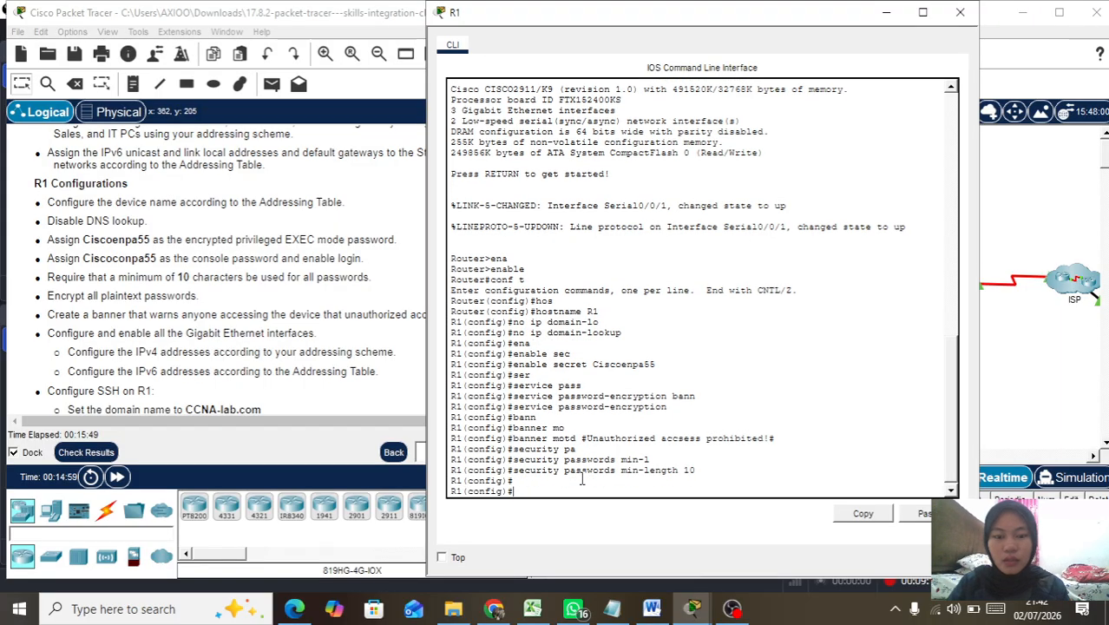
# Step: Give interface G0/0 the IPv4 address 192.168.0.1 255.255.255.128
pyautogui.write('in')
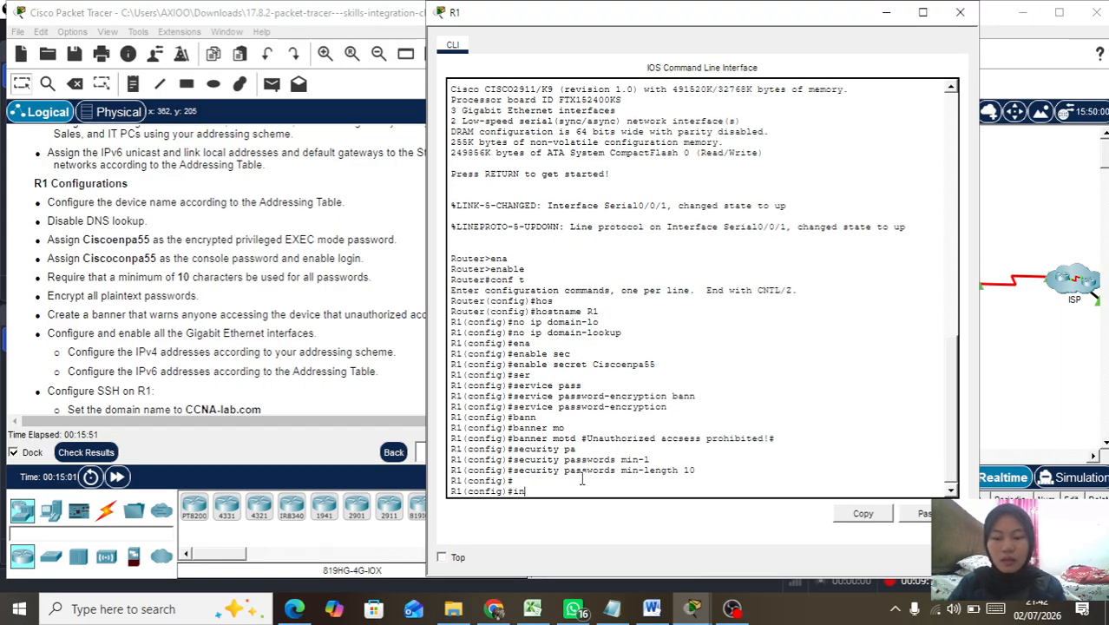
pyautogui.press('Tab')
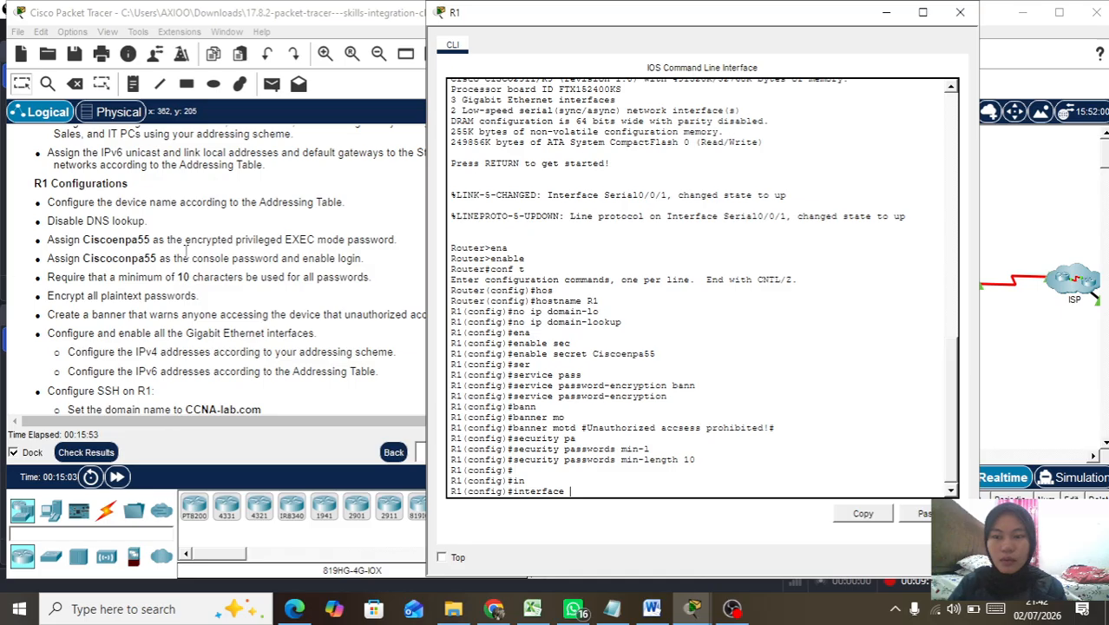
pyautogui.scroll(10, 185, 258)
pyautogui.scroll(4, 186, 257)
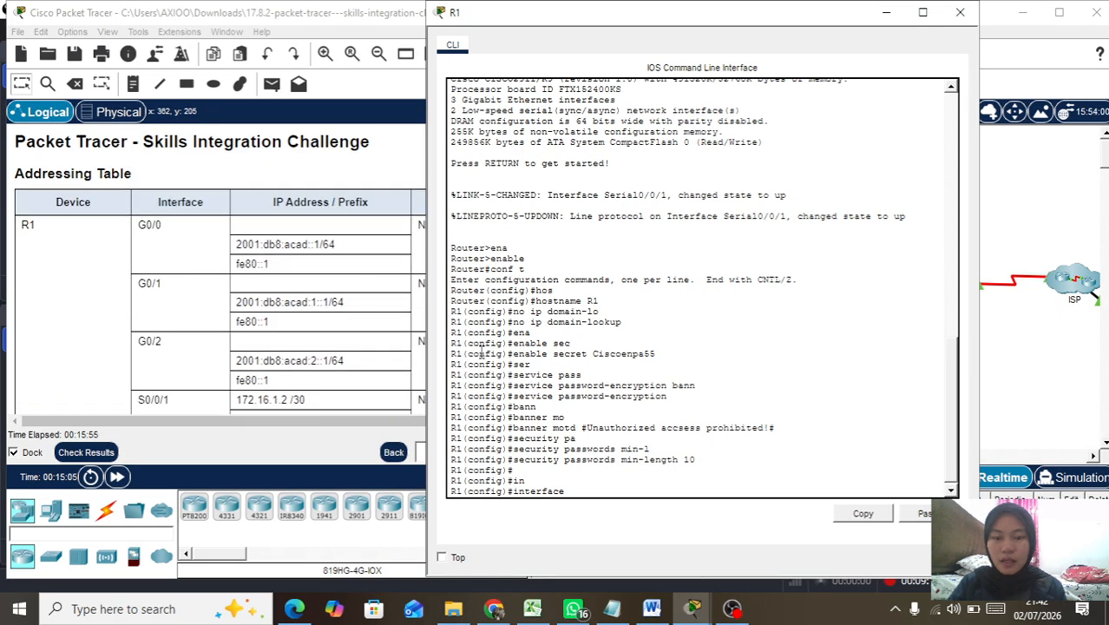
pyautogui.write('g0')
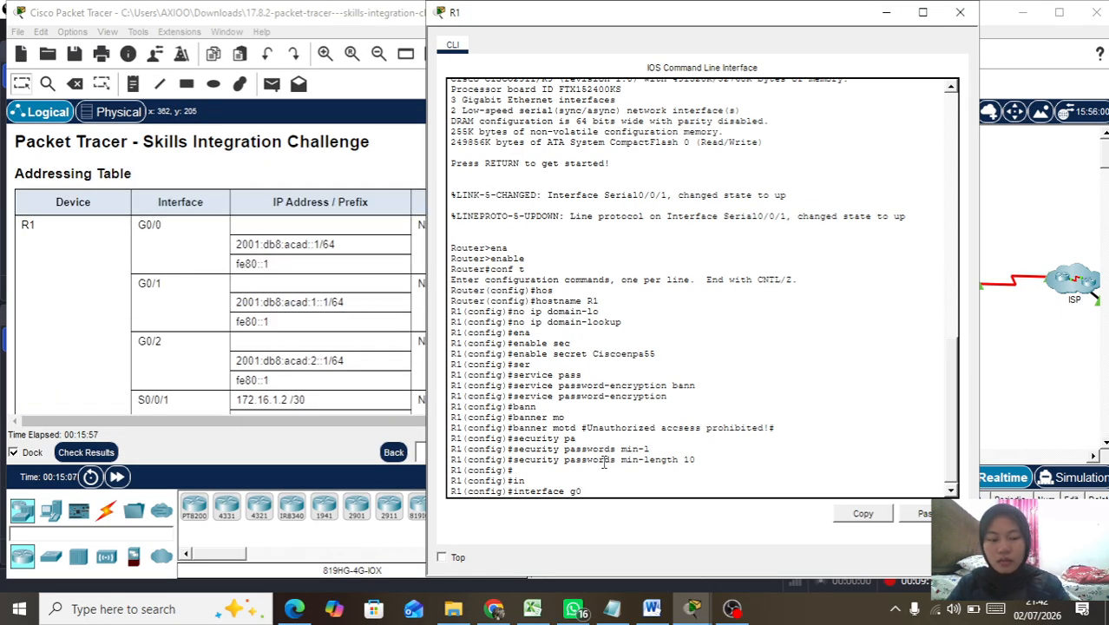
pyautogui.write('/0')
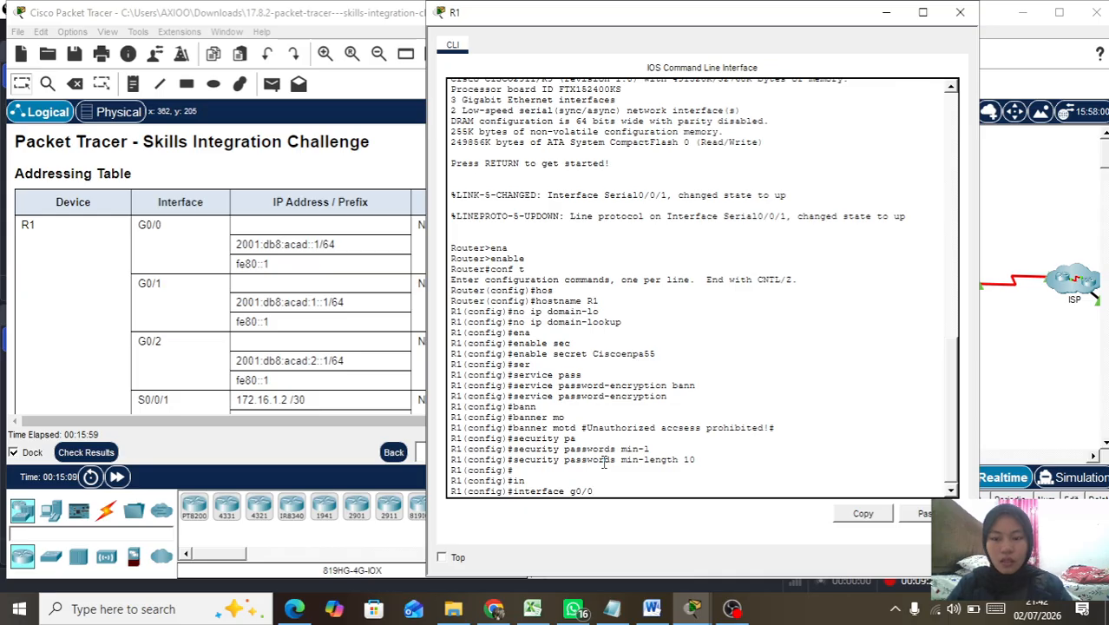
pyautogui.scroll(-8, 243, 323)
pyautogui.scroll(-10, 248, 322)
pyautogui.scroll(18, 248, 321)
pyautogui.press('Return')
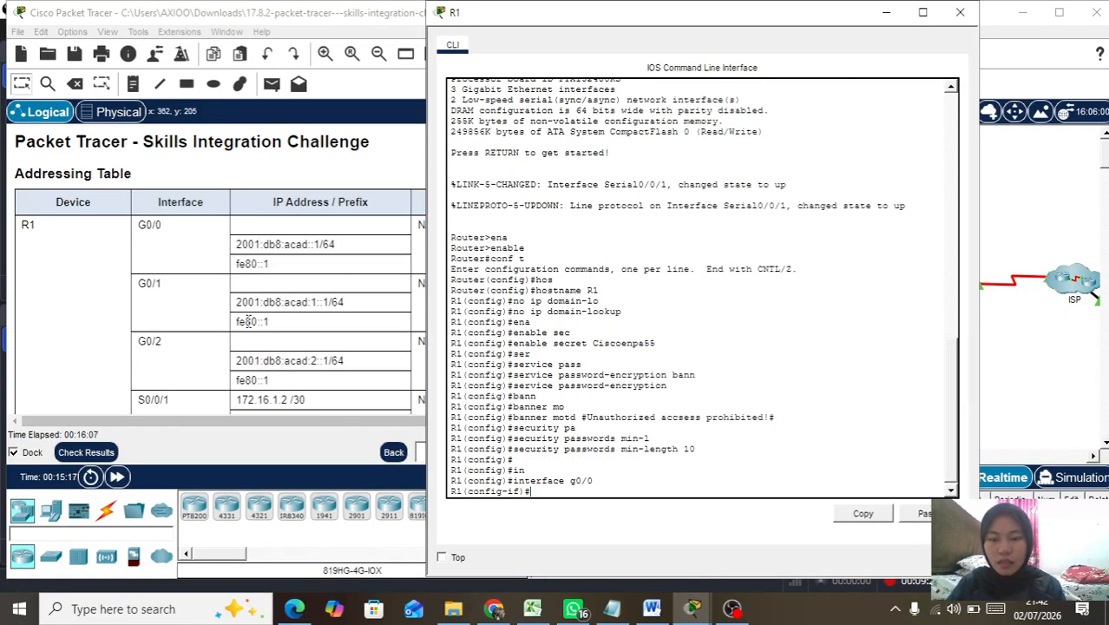
pyautogui.write('ip add')
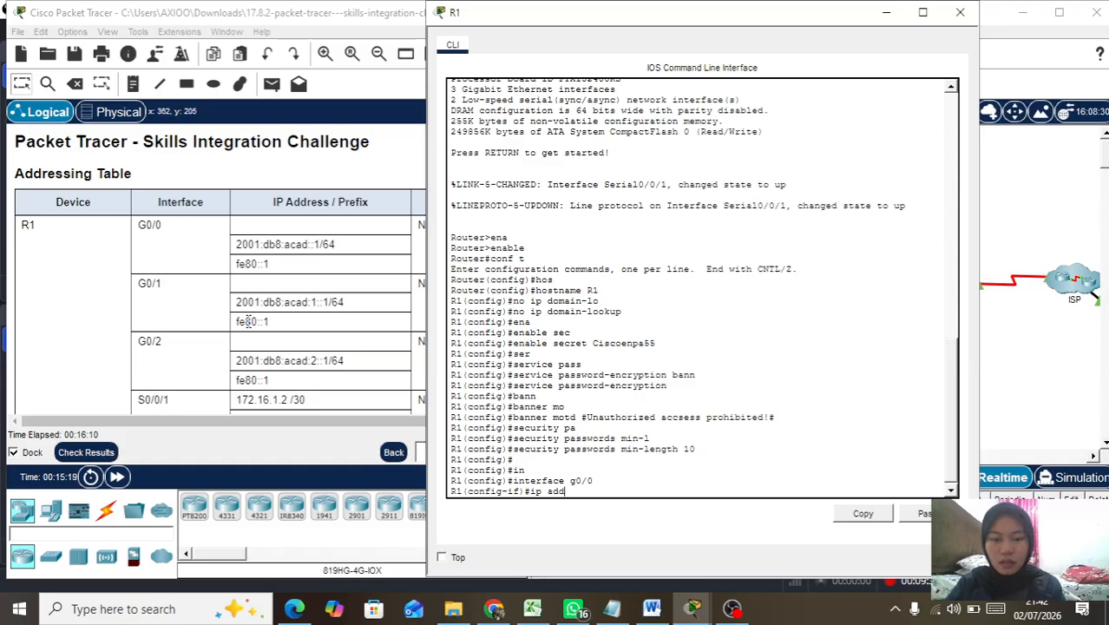
pyautogui.press('Tab')
pyautogui.write('192.168')
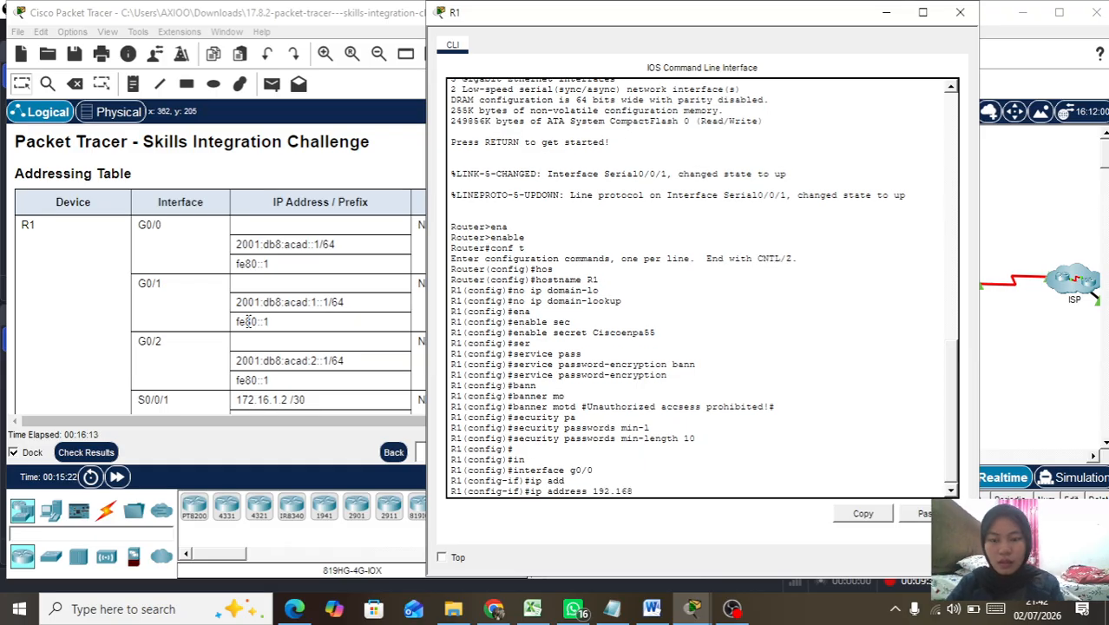
pyautogui.write('.0.1 2')
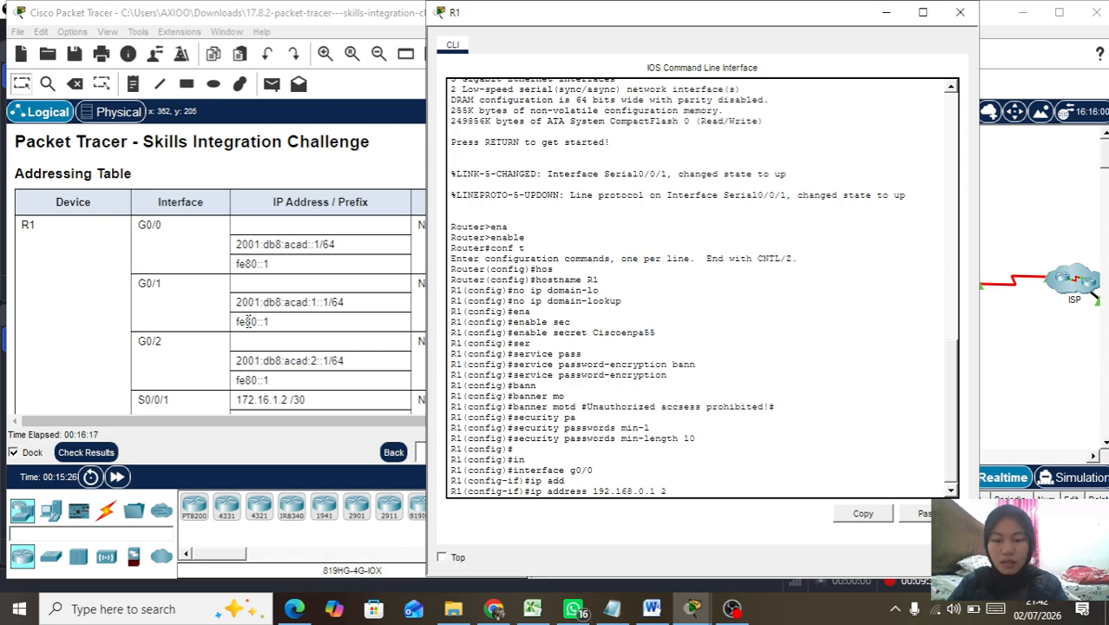
pyautogui.write('55.255.255')
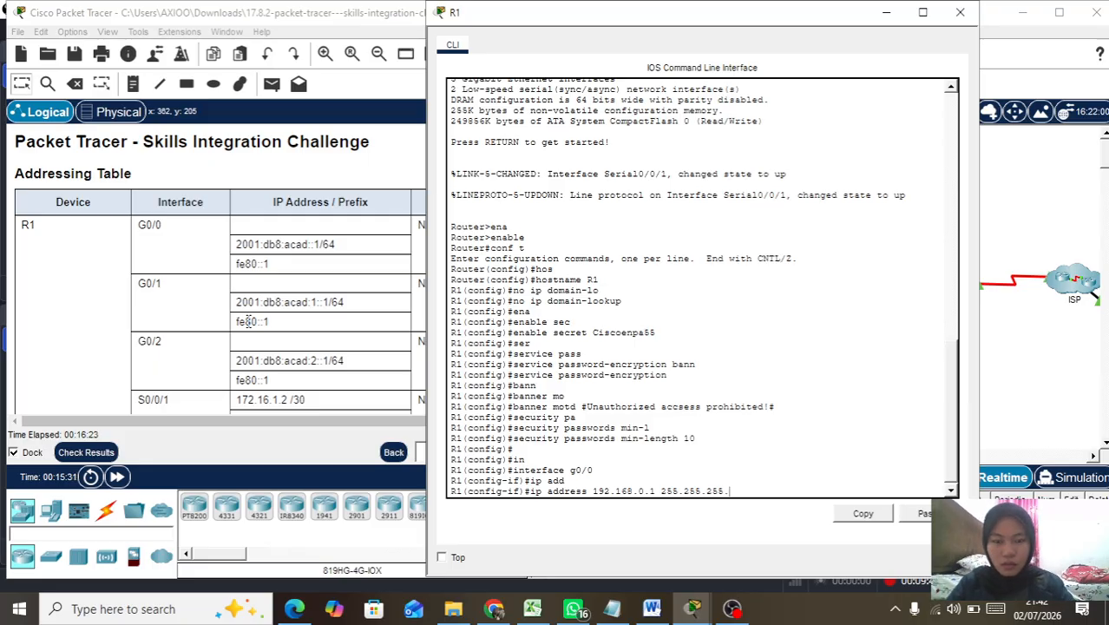
pyautogui.write('.12')
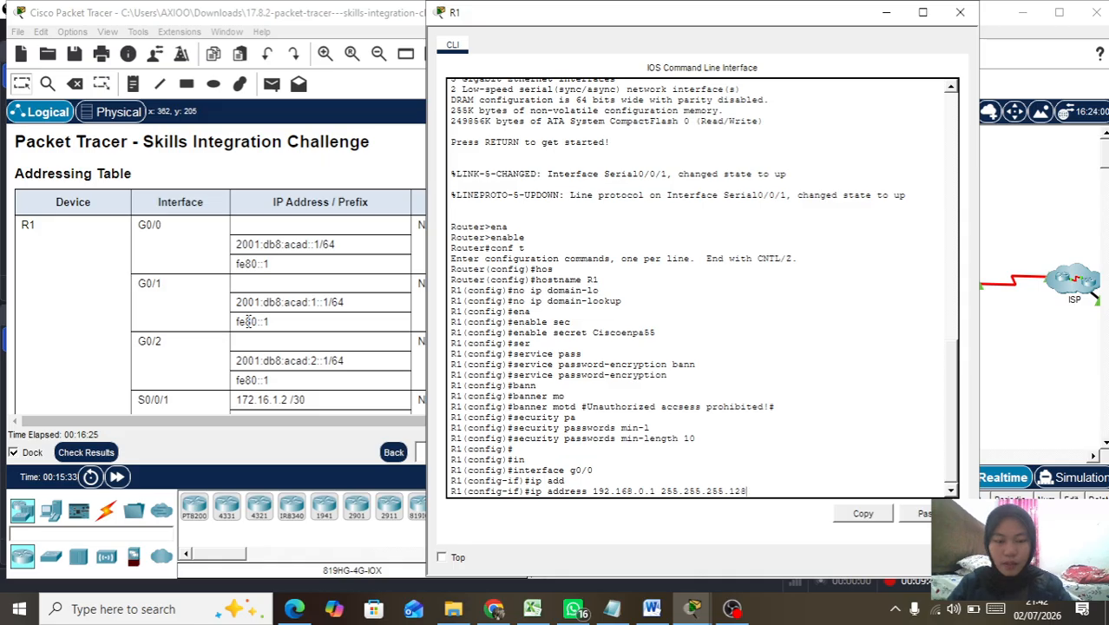
pyautogui.write('8')
pyautogui.press('Return')
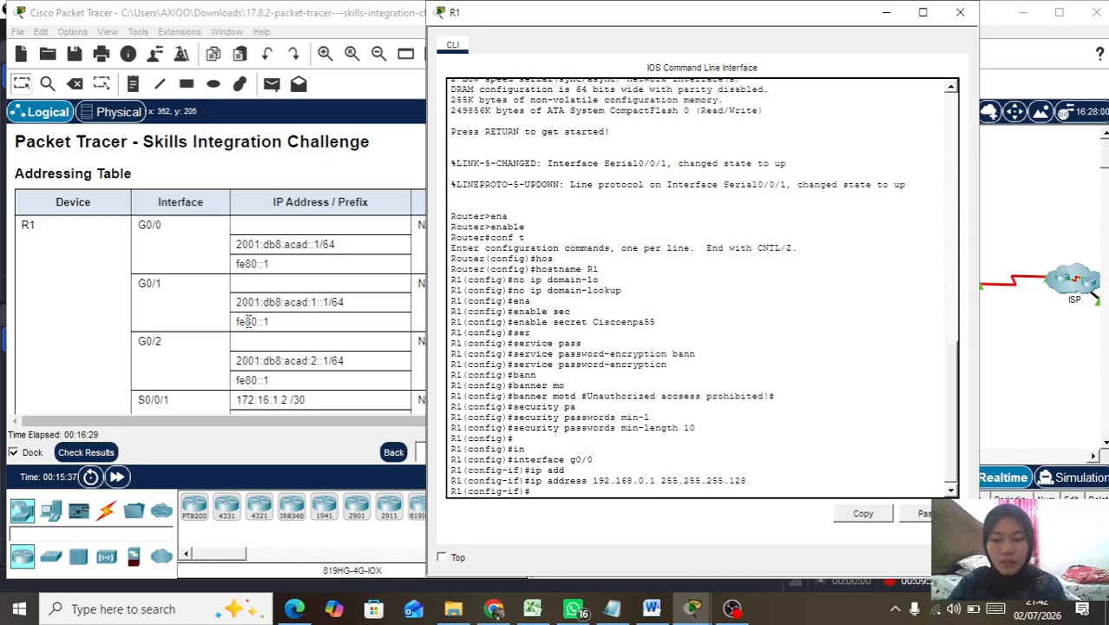
# Step: Attempt the G0/0 IPv6 address 2001:db8:acad::1/64, which is rejected as incomplete
pyautogui.write('ip')
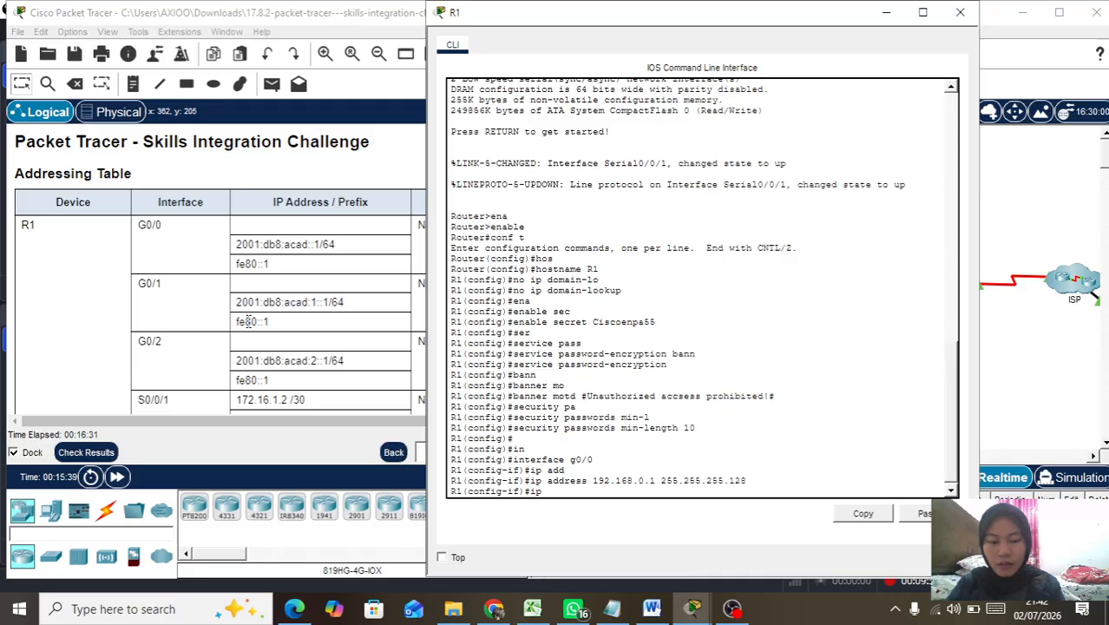
pyautogui.write('v6 ad')
pyautogui.press('Tab')
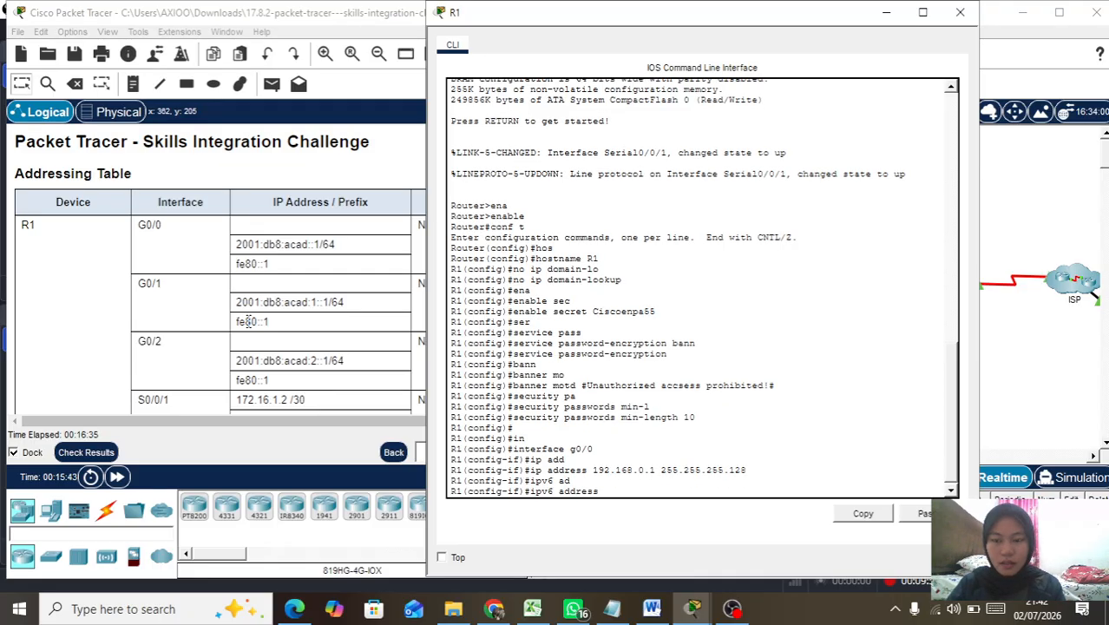
pyautogui.write('2001')
pyautogui.write(':db8')
pyautogui.write(':acad')
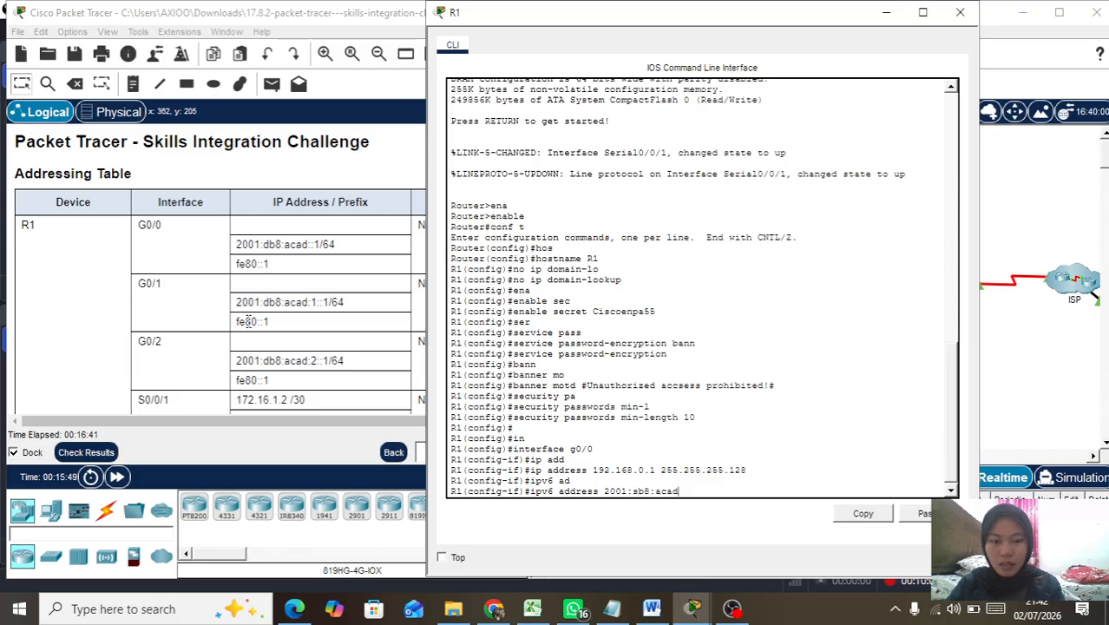
pyautogui.write('::')
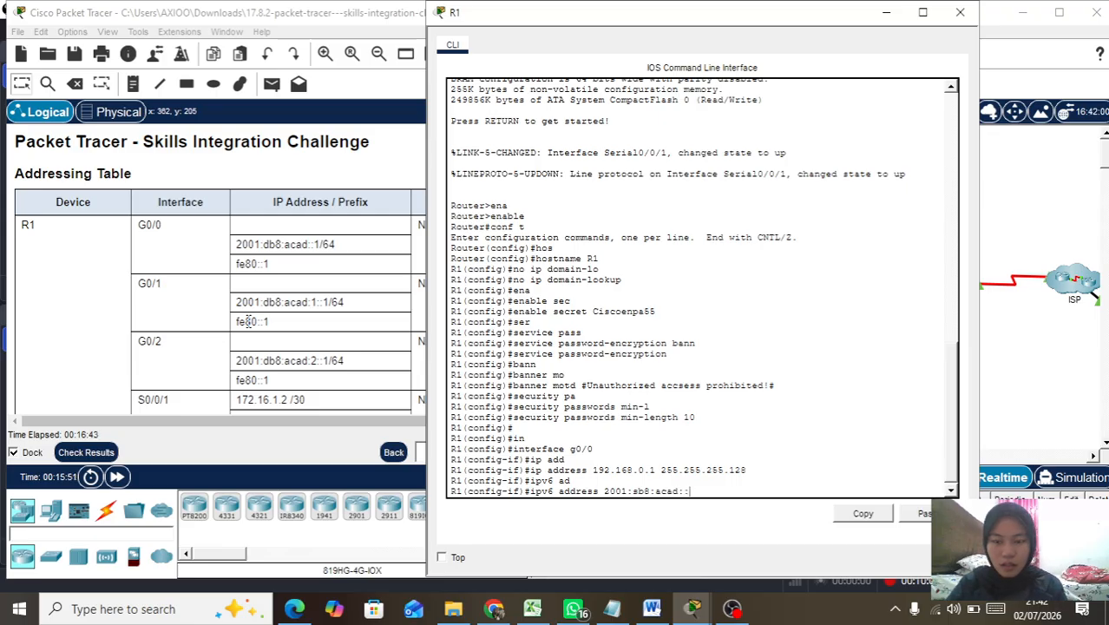
pyautogui.write('1/64')
pyautogui.press('Return')
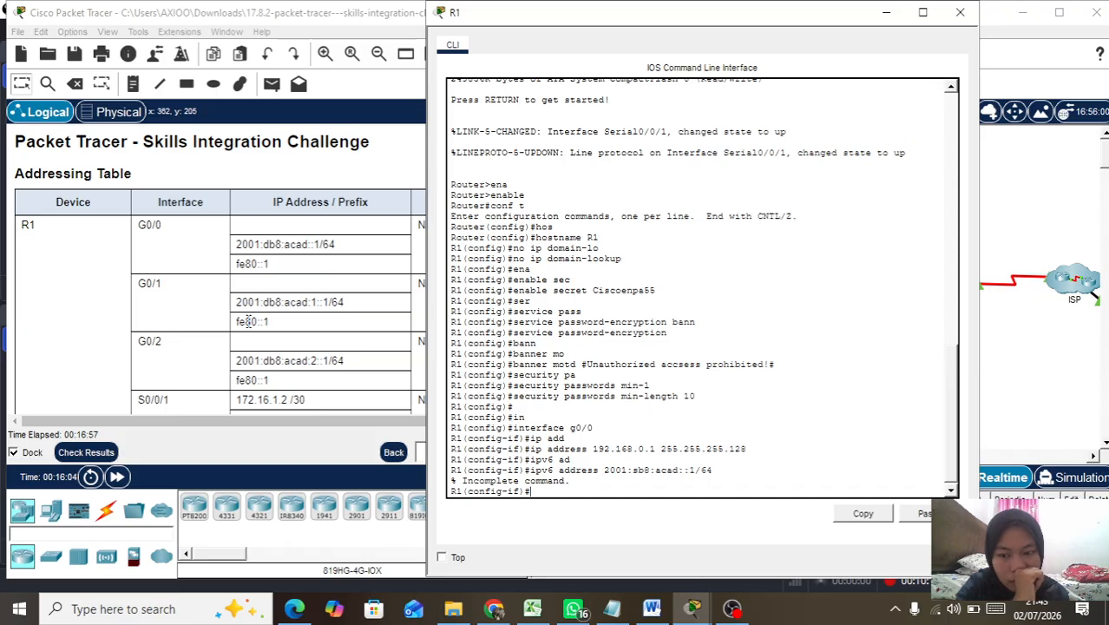
# Step: Correct the mistyped IPv6 command and apply 2001:db8:acad::1/64 to G0/0
pyautogui.press('Up')
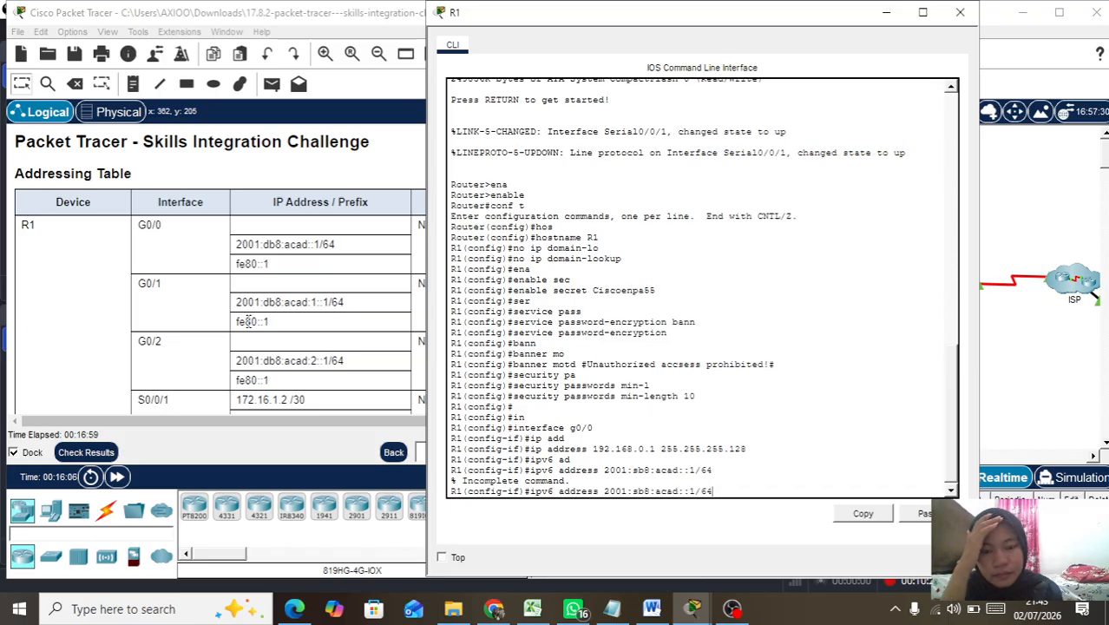
pyautogui.press('Left')
pyautogui.press('Left')
pyautogui.press('Left')
pyautogui.press('Left')
pyautogui.press('Left')
pyautogui.press('Left')
pyautogui.press('Left')
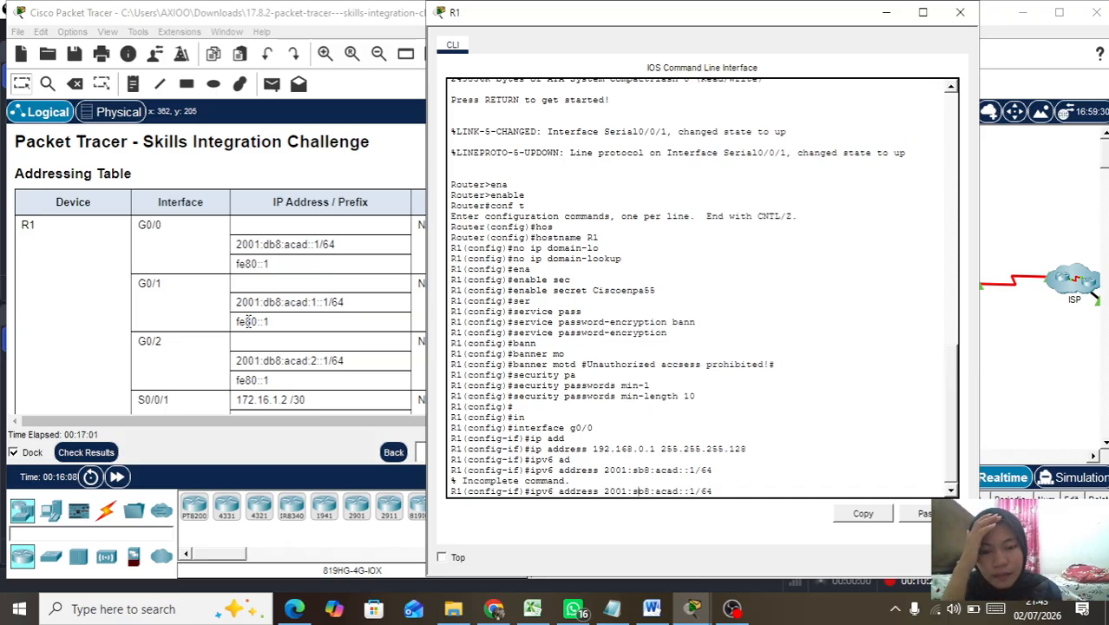
pyautogui.press('BackSpace')
pyautogui.write('d')
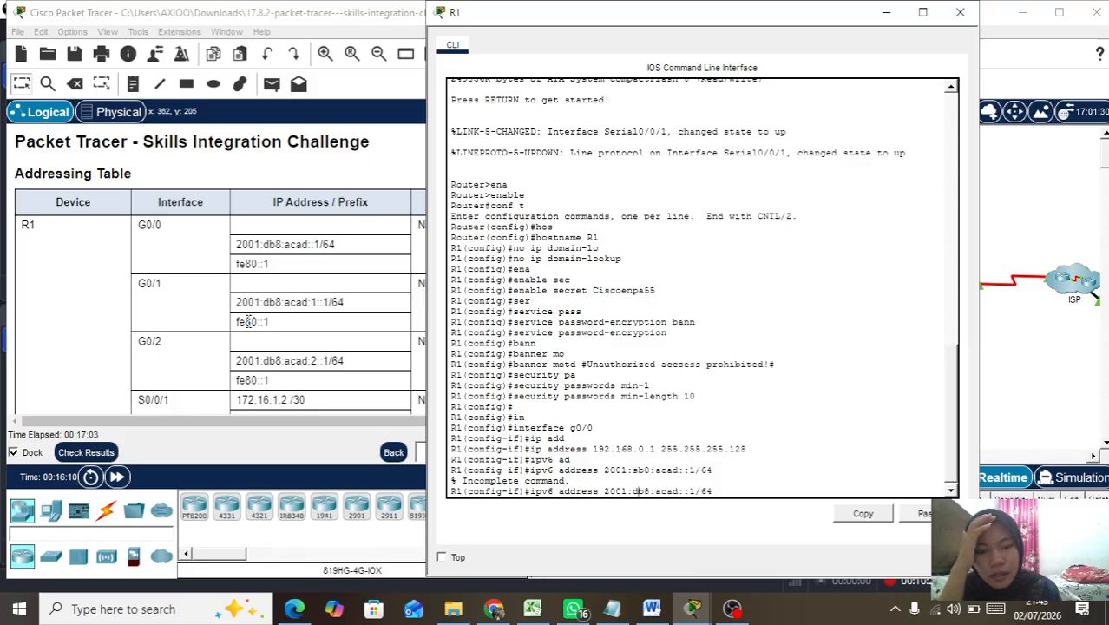
pyautogui.press('Return')
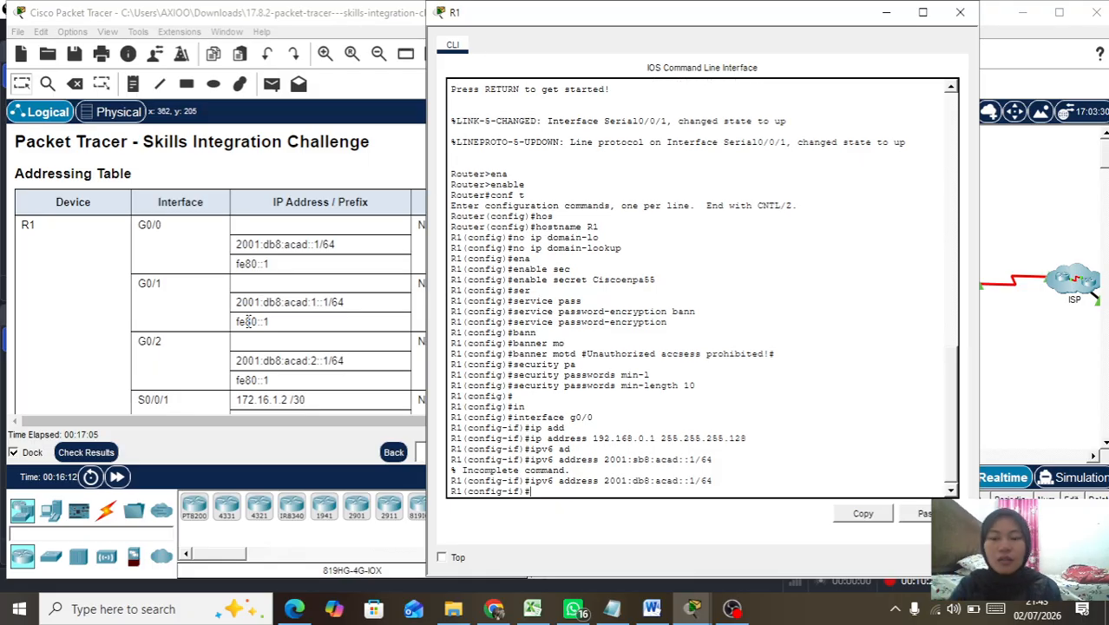
# Step: Add the link-local IPv6 address fe80::1 to G0/0
pyautogui.press('Up')
pyautogui.press('BackSpace')
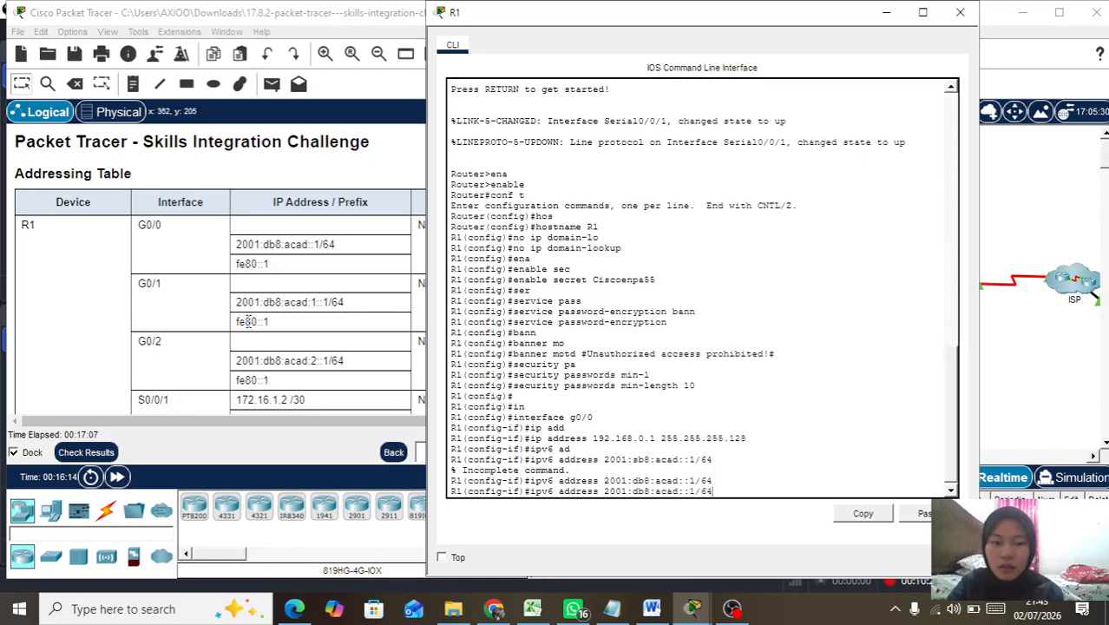
pyautogui.press('BackSpace')
pyautogui.press('BackSpace')
pyautogui.press('BackSpace')
pyautogui.press('BackSpace')
pyautogui.press('BackSpace')
pyautogui.press('BackSpace')
pyautogui.press('BackSpace')
pyautogui.press('BackSpace')
pyautogui.press('BackSpace')
pyautogui.press('BackSpace')
pyautogui.press('BackSpace')
pyautogui.press('BackSpace')
pyautogui.press('BackSpace')
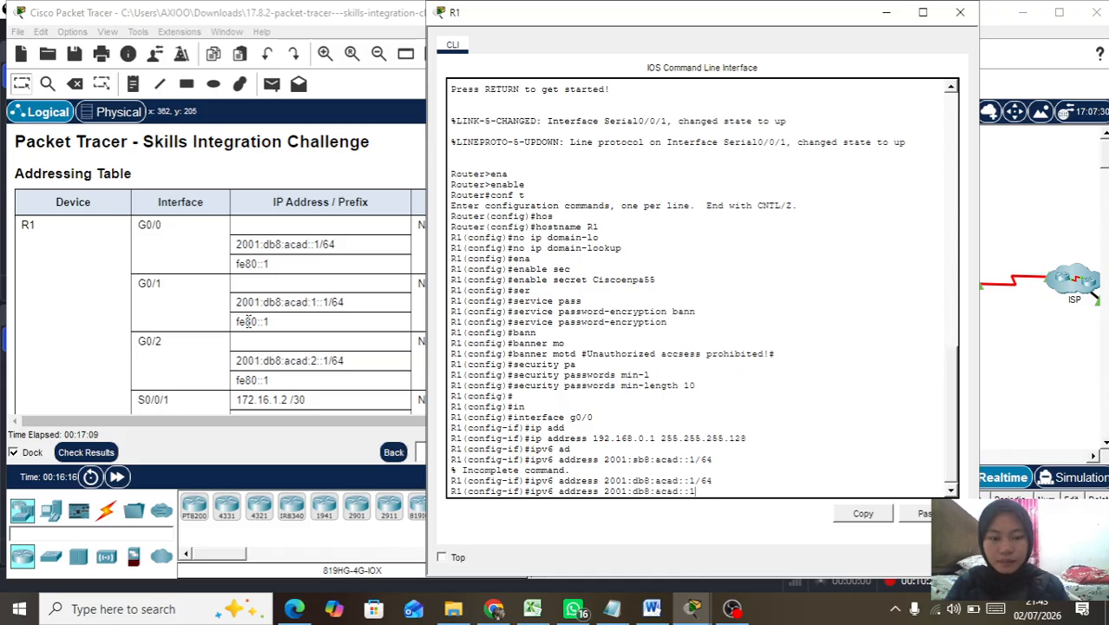
pyautogui.press('BackSpace')
pyautogui.press('BackSpace')
pyautogui.press('BackSpace')
pyautogui.press('BackSpace')
pyautogui.press('BackSpace')
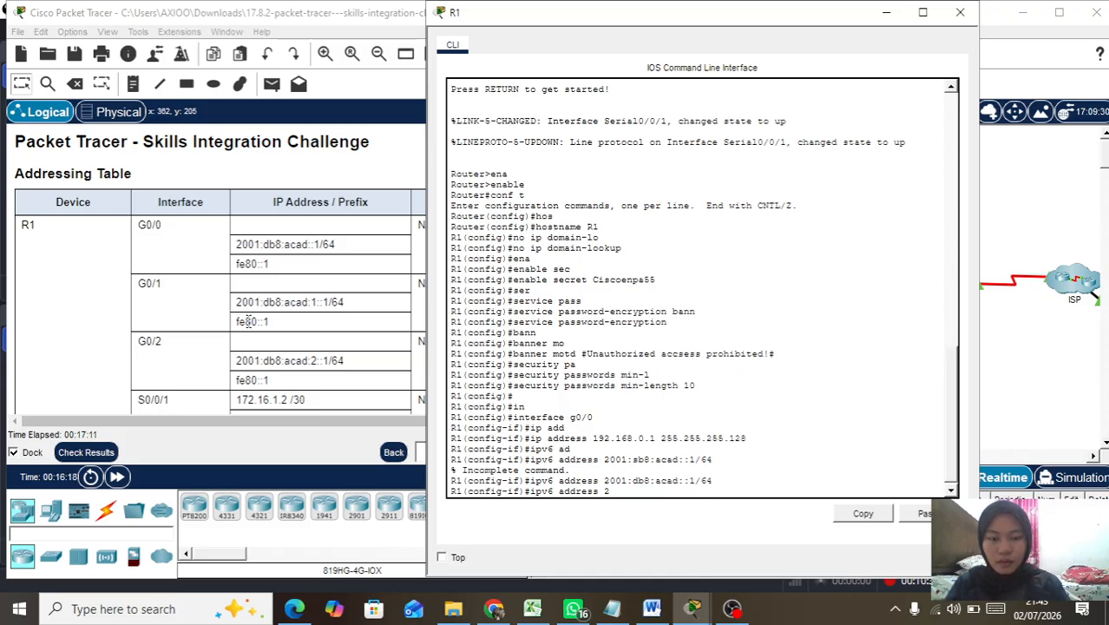
pyautogui.write('fe')
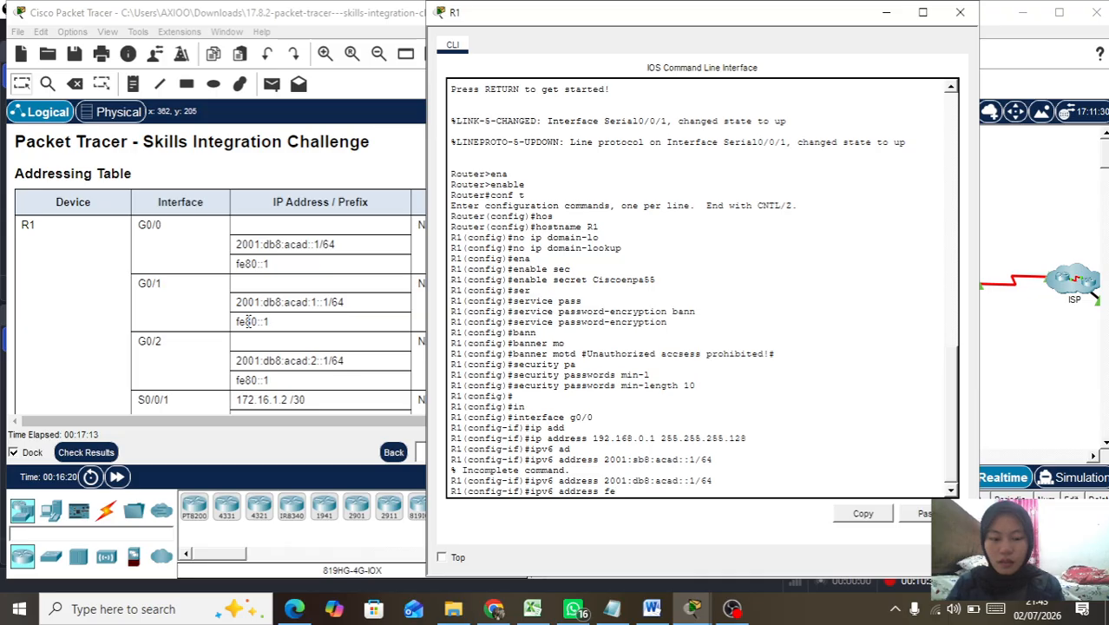
pyautogui.write('80')
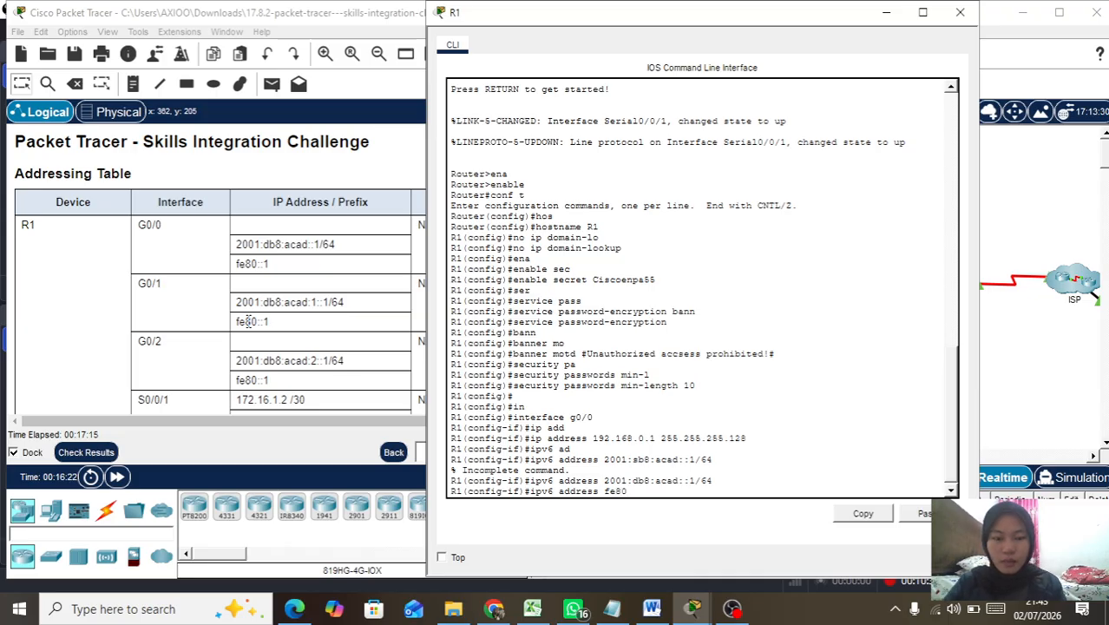
pyautogui.write('::1')
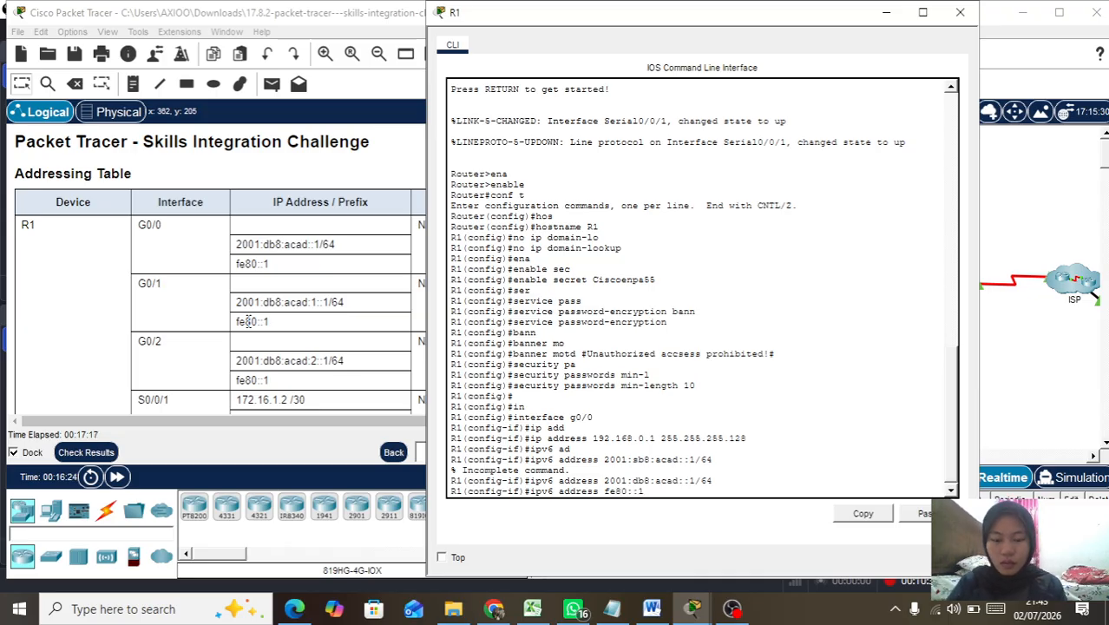
pyautogui.write(' link')
pyautogui.press('Tab')
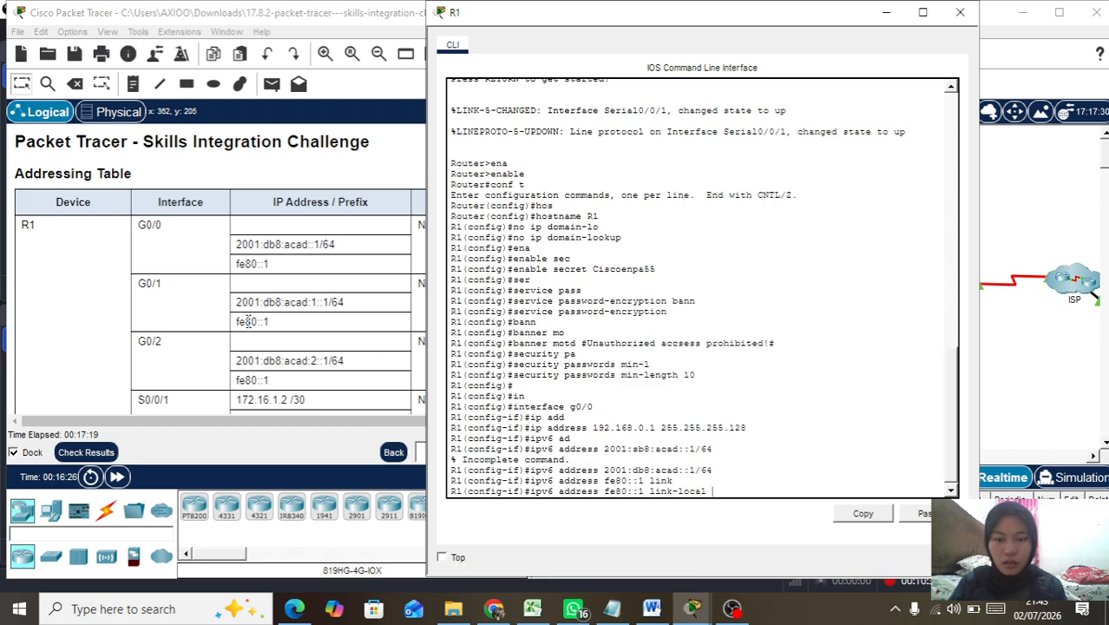
pyautogui.press('Return')
# Step: Enable G0/0 with no shutdown and return to global configuration
pyautogui.write('nfig-if)#no sh')
pyautogui.press('Return')
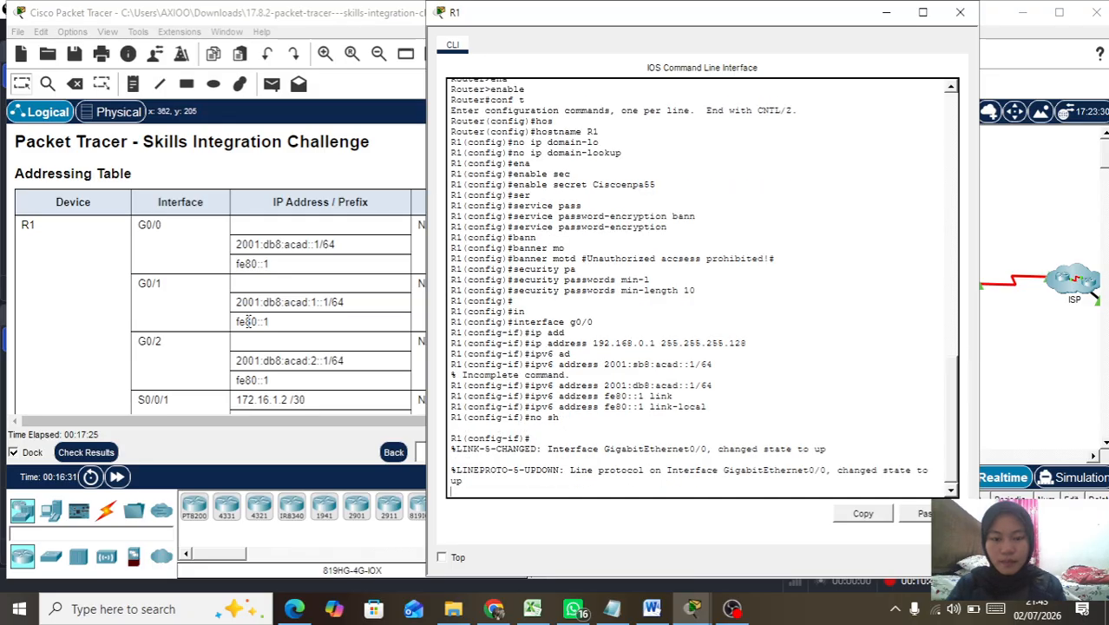
pyautogui.write('ex')
pyautogui.press('Tab')
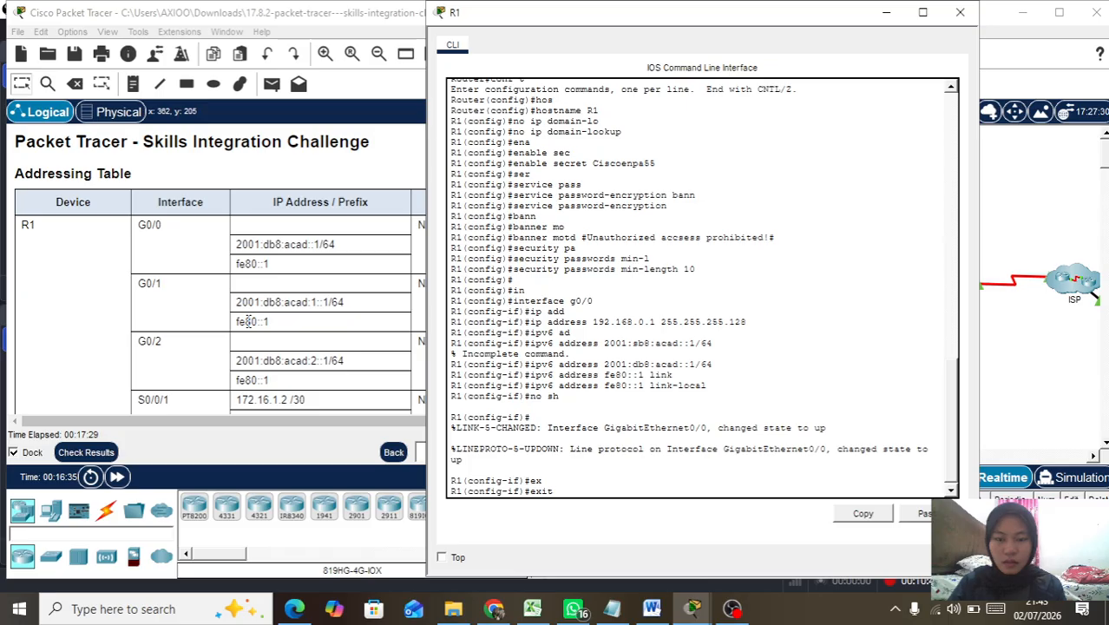
pyautogui.press('Return')
pyautogui.press('Return')
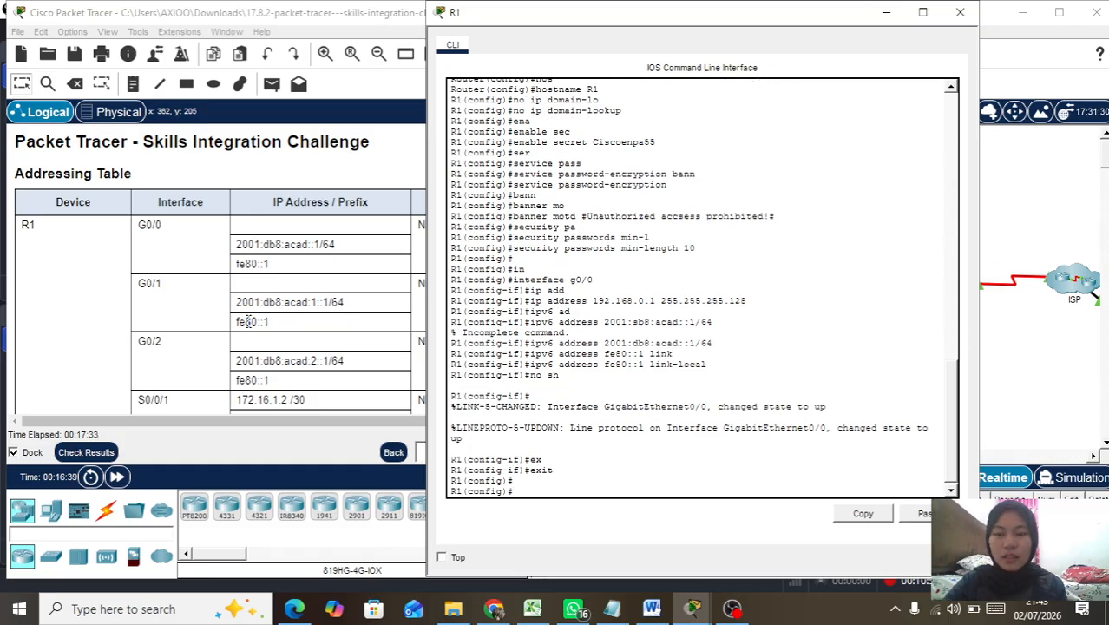
# Step: Set R1's domain name to CCNA-lab.com
pyautogui.write('ip dom')
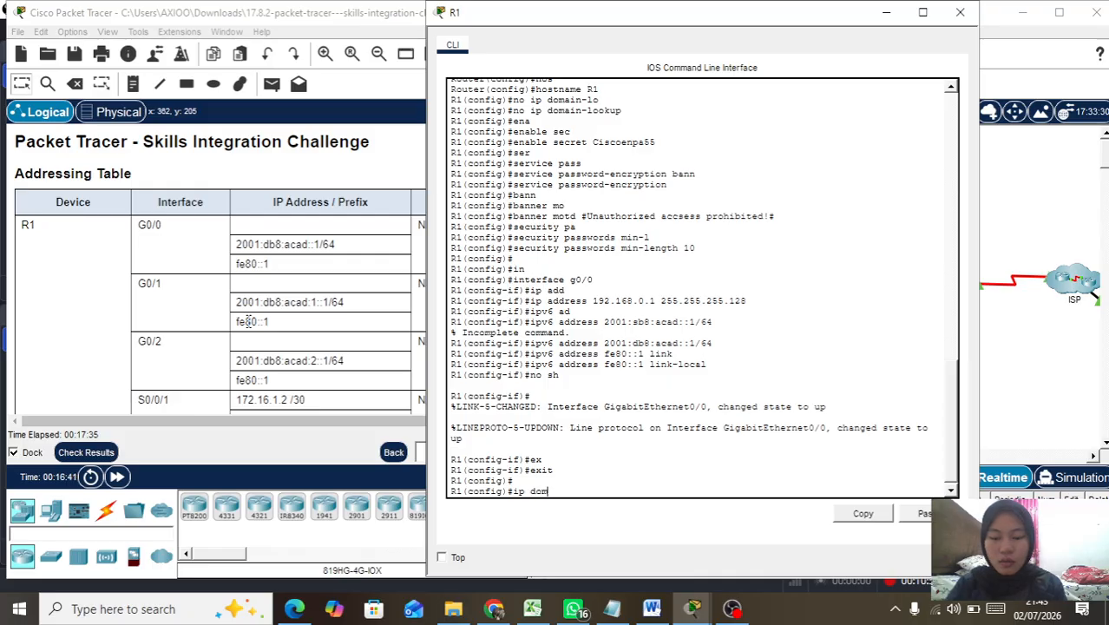
pyautogui.write('ai')
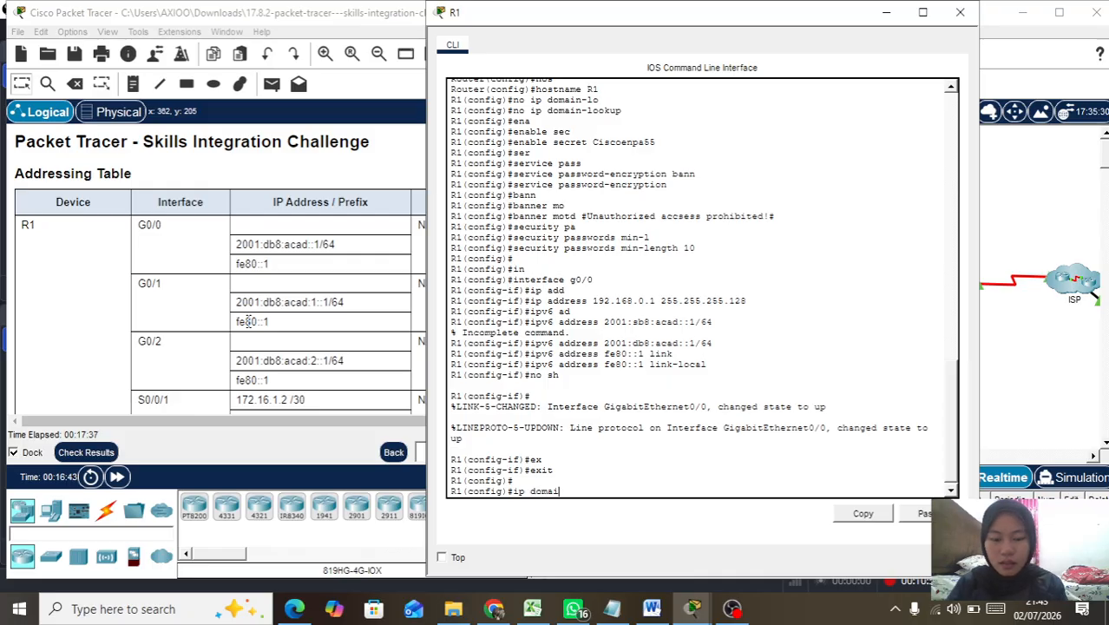
pyautogui.write('n-n')
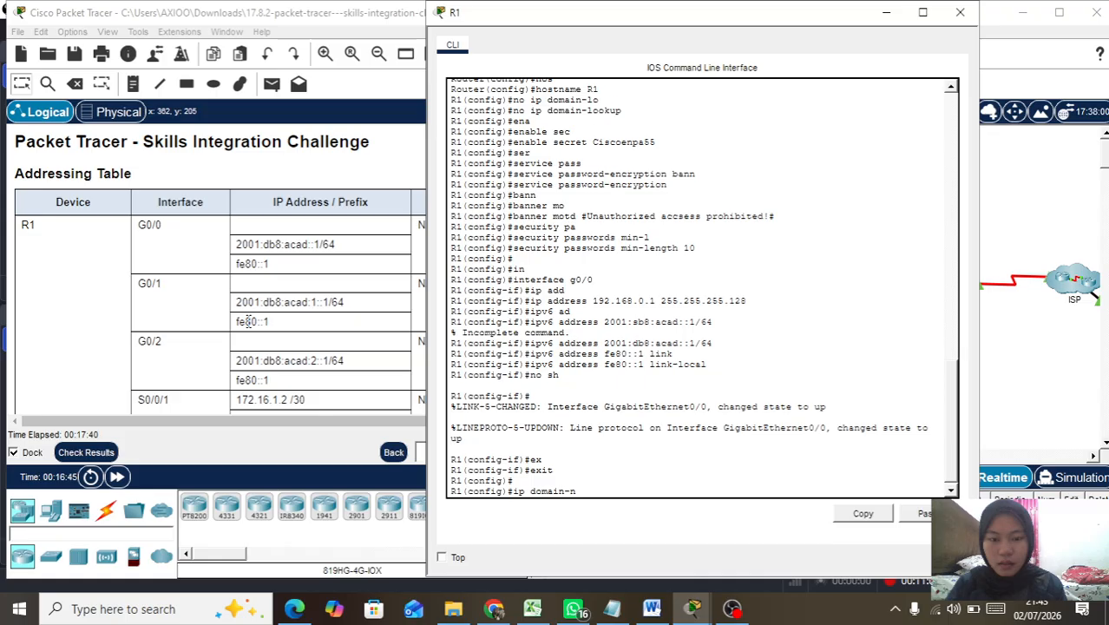
pyautogui.press('Tab')
pyautogui.write('C')
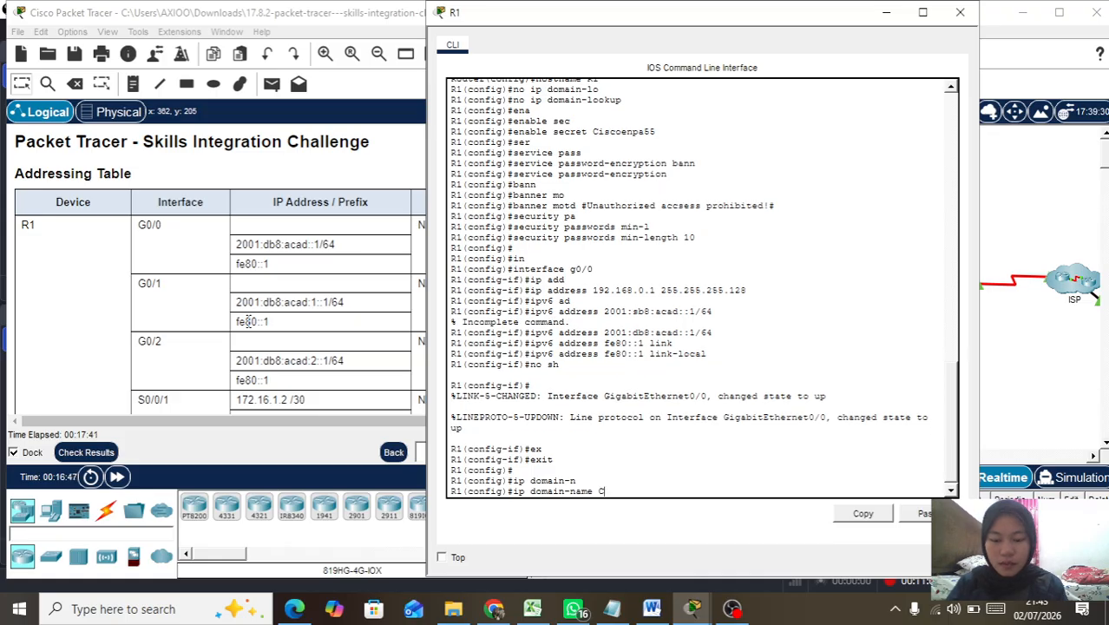
pyautogui.write('CNA-lab.com')
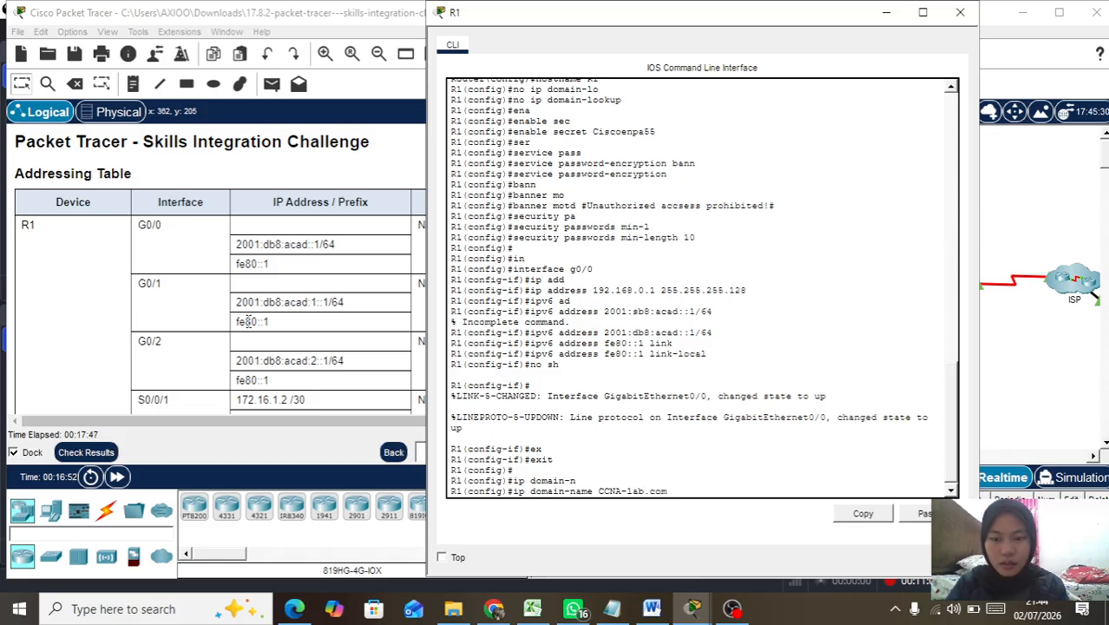
pyautogui.press('Return')
# Step: Generate 1024-bit general-purpose RSA keys to enable SSH
pyautogui.write('cr')
pyautogui.press('Tab')
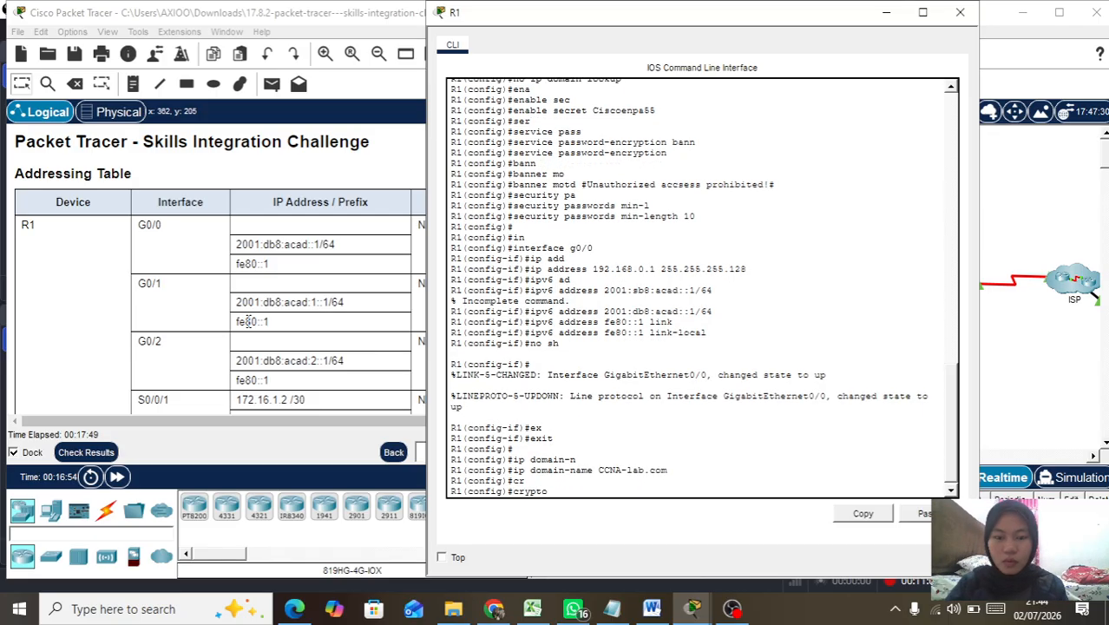
pyautogui.write('k')
pyautogui.press('Tab')
pyautogui.write('g')
pyautogui.press('Tab')
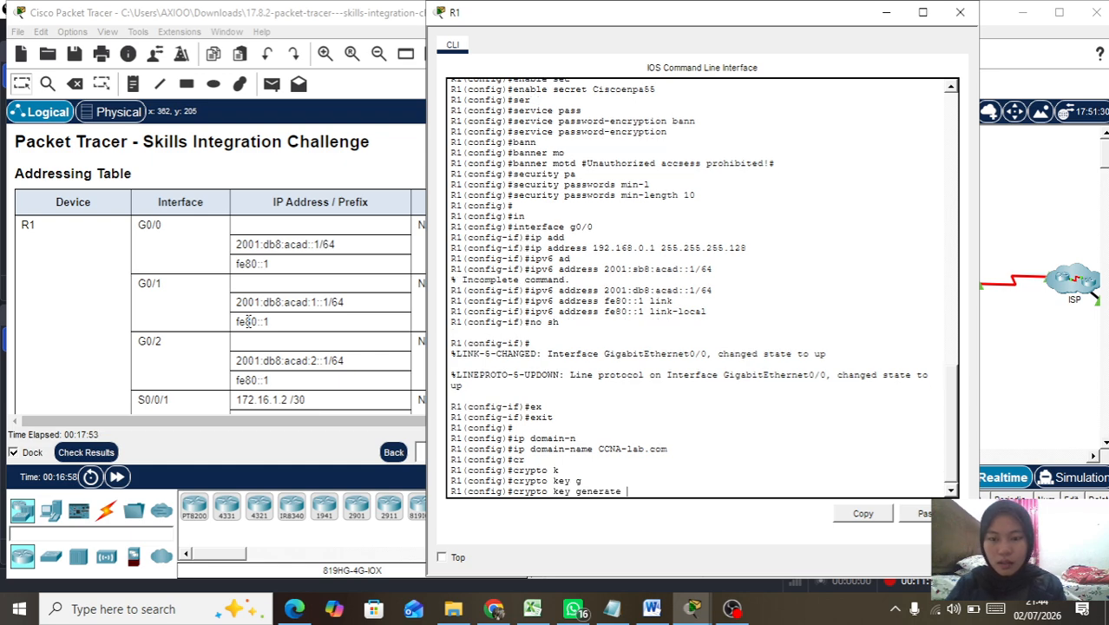
pyautogui.write('r')
pyautogui.press('Tab')
pyautogui.write('g')
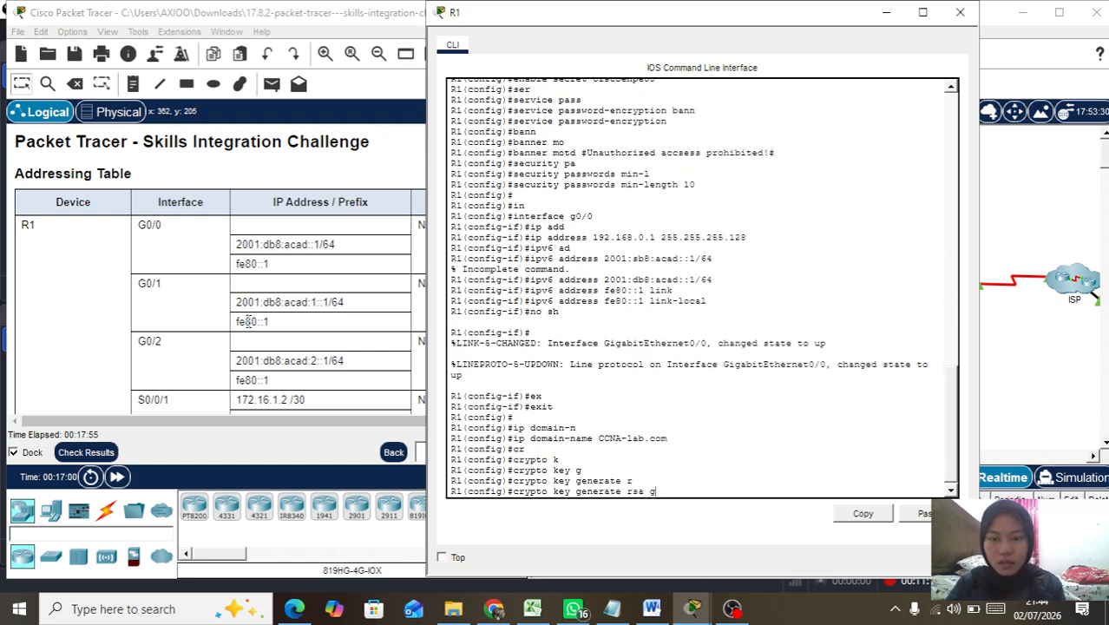
pyautogui.press('Tab')
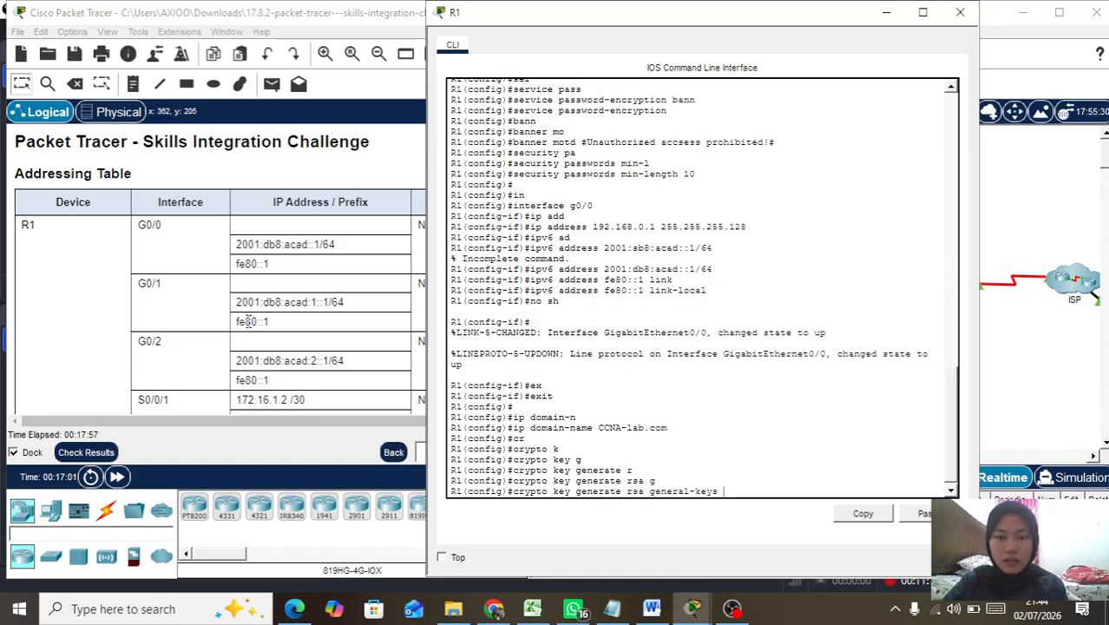
pyautogui.write('modu')
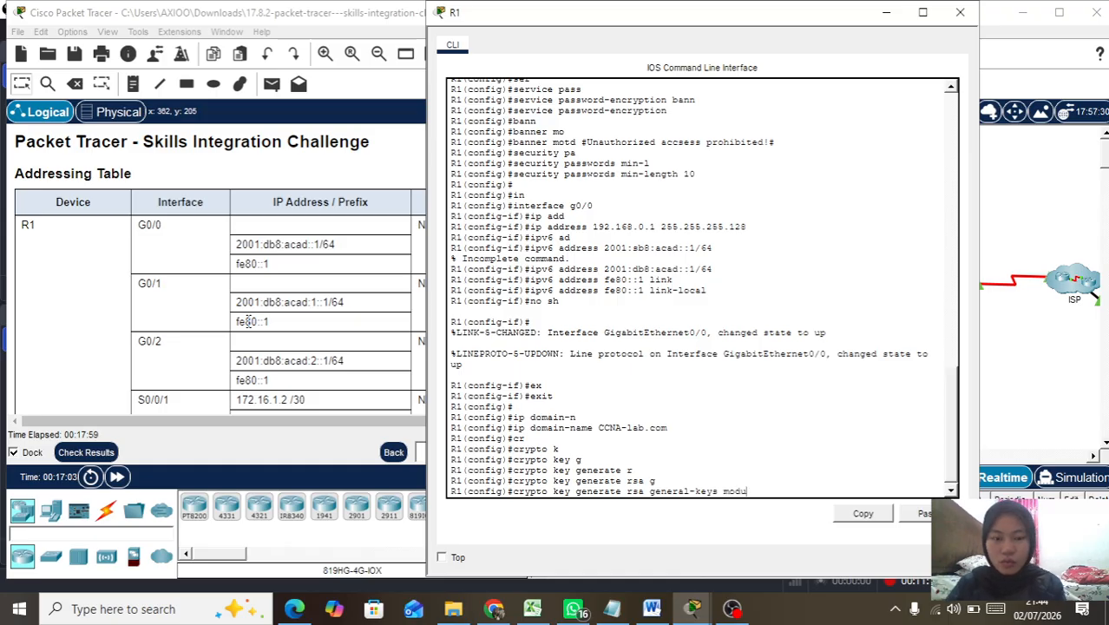
pyautogui.press('Tab')
pyautogui.write('10')
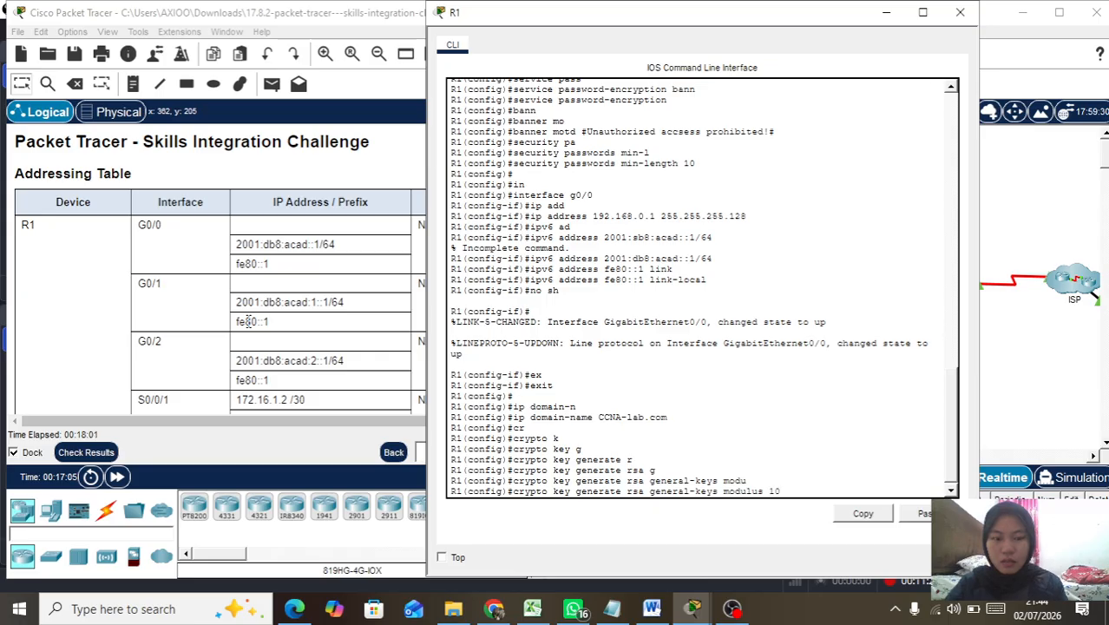
pyautogui.write('24')
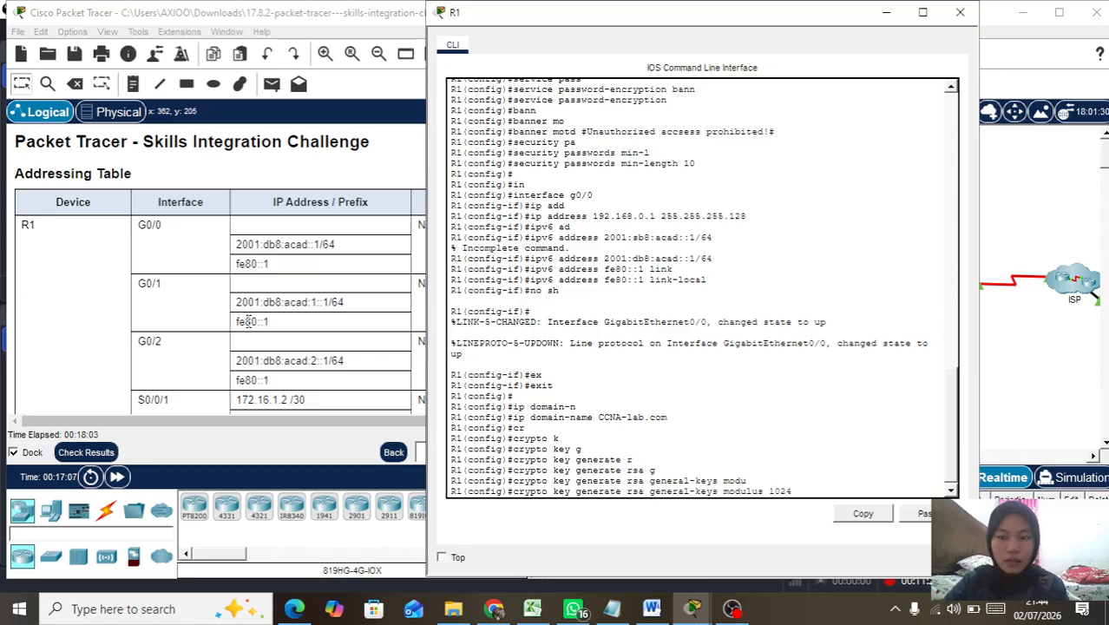
pyautogui.press('Return')
pyautogui.press('Return')
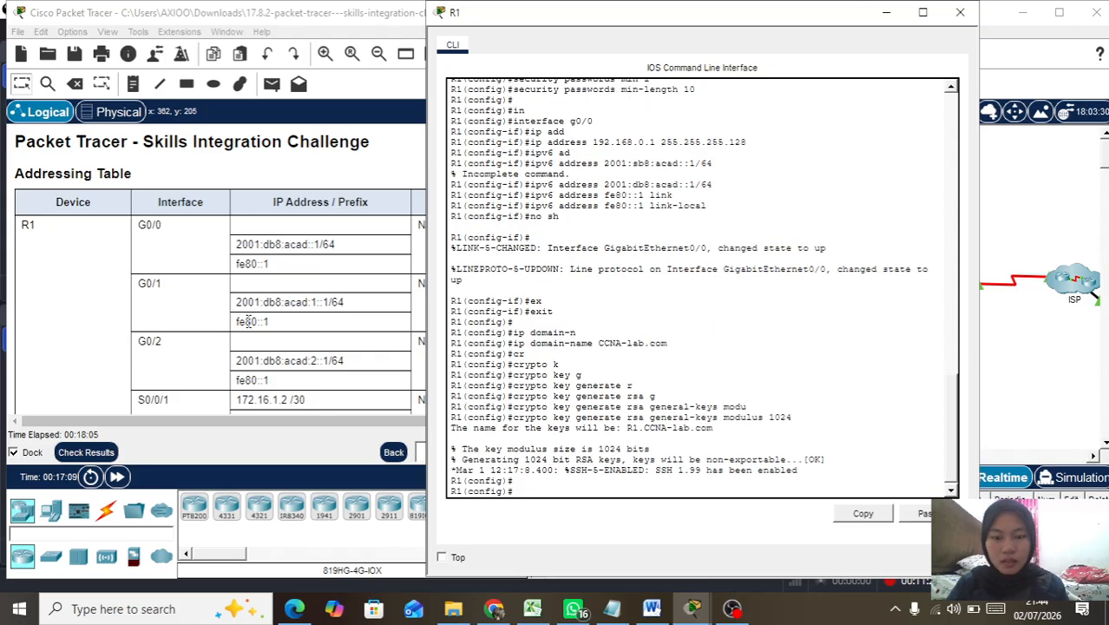
# Step: Create a privilege 15 local admin user with a secret password
pyautogui.write('us')
pyautogui.press('Tab')
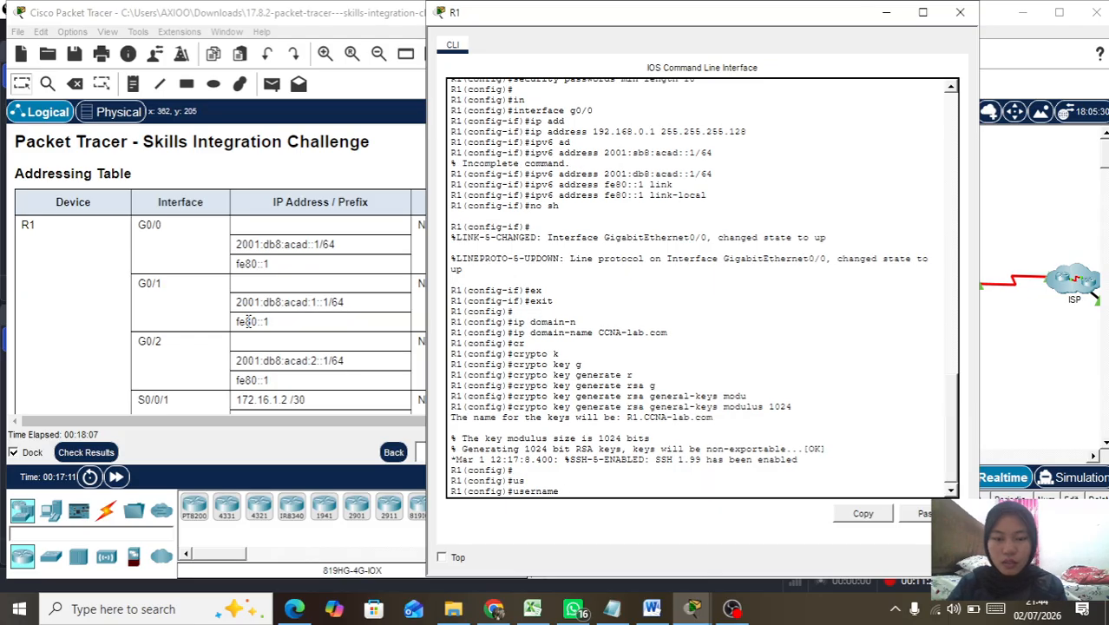
pyautogui.write('Admin')
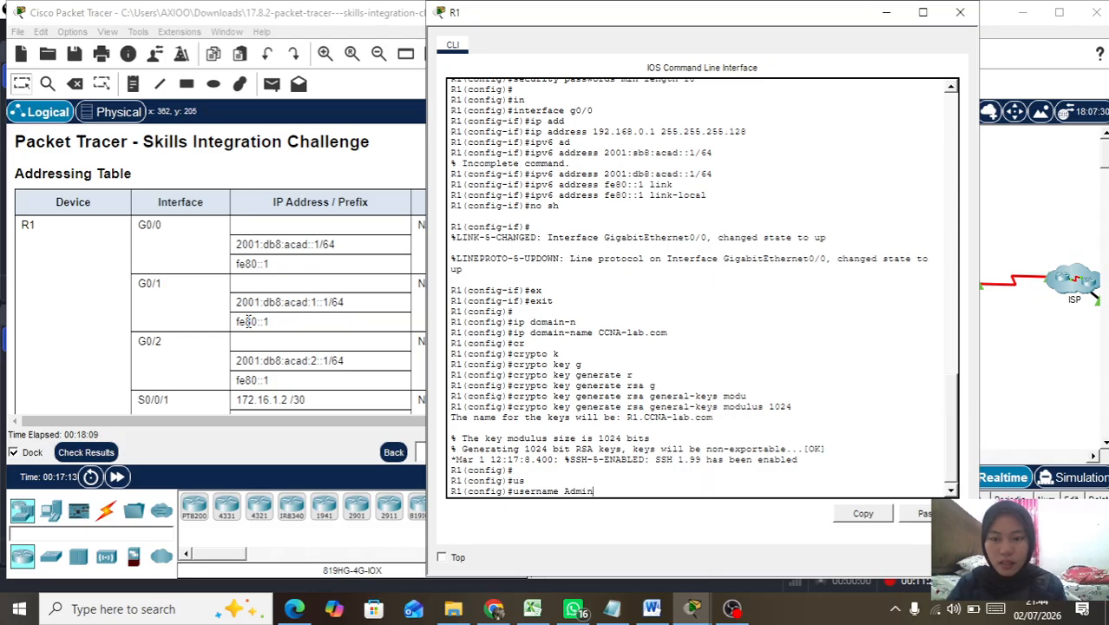
pyautogui.write(' p')
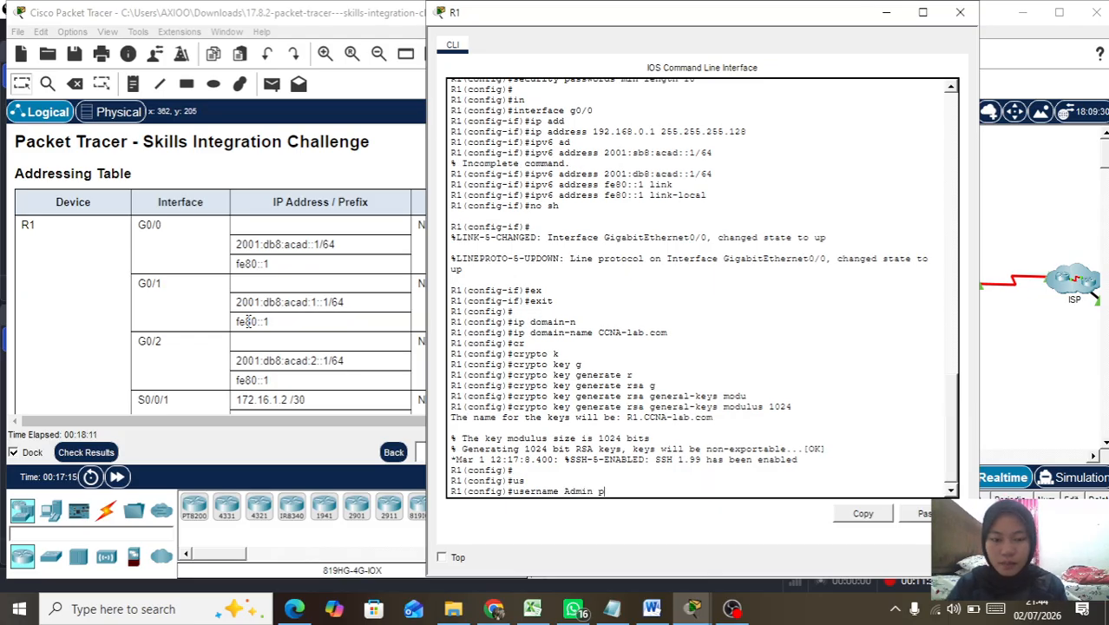
pyautogui.press('Tab')
pyautogui.write('15')
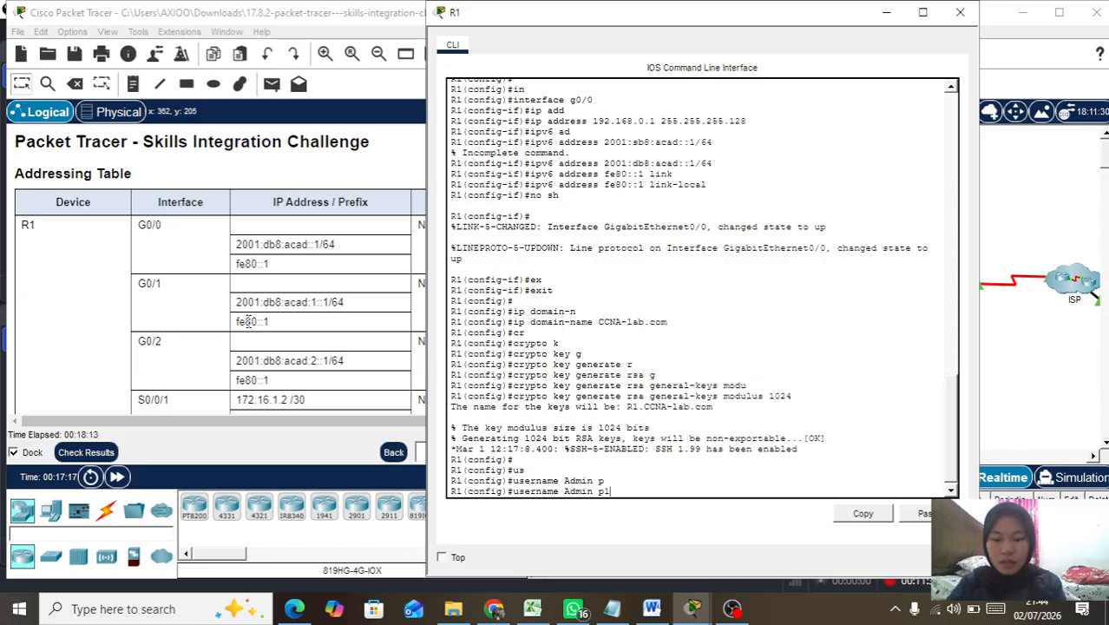
pyautogui.press('BackSpace')
pyautogui.press('BackSpace')
pyautogui.write('ri')
pyautogui.press('Tab')
pyautogui.write('15 sec')
pyautogui.press('Tab')
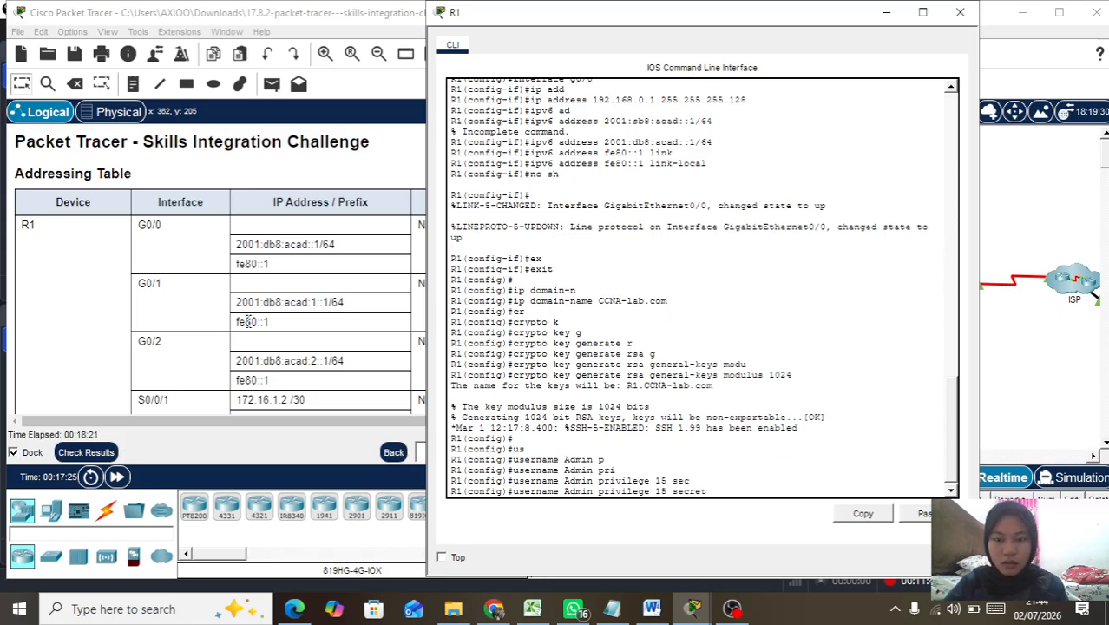
pyautogui.write('Admin')
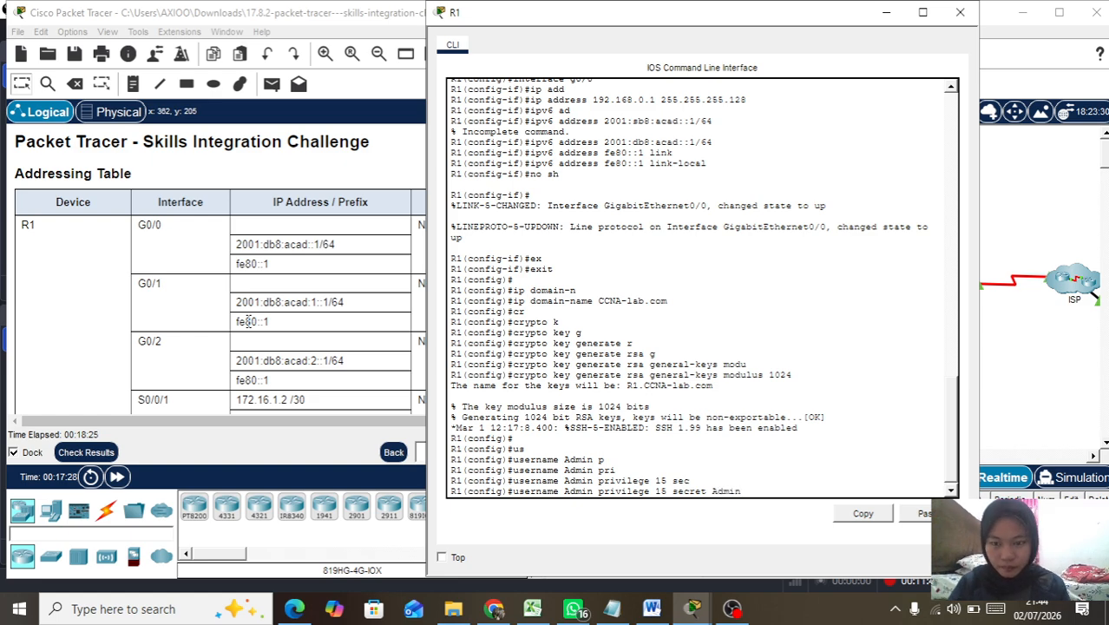
pyautogui.write('1pa')
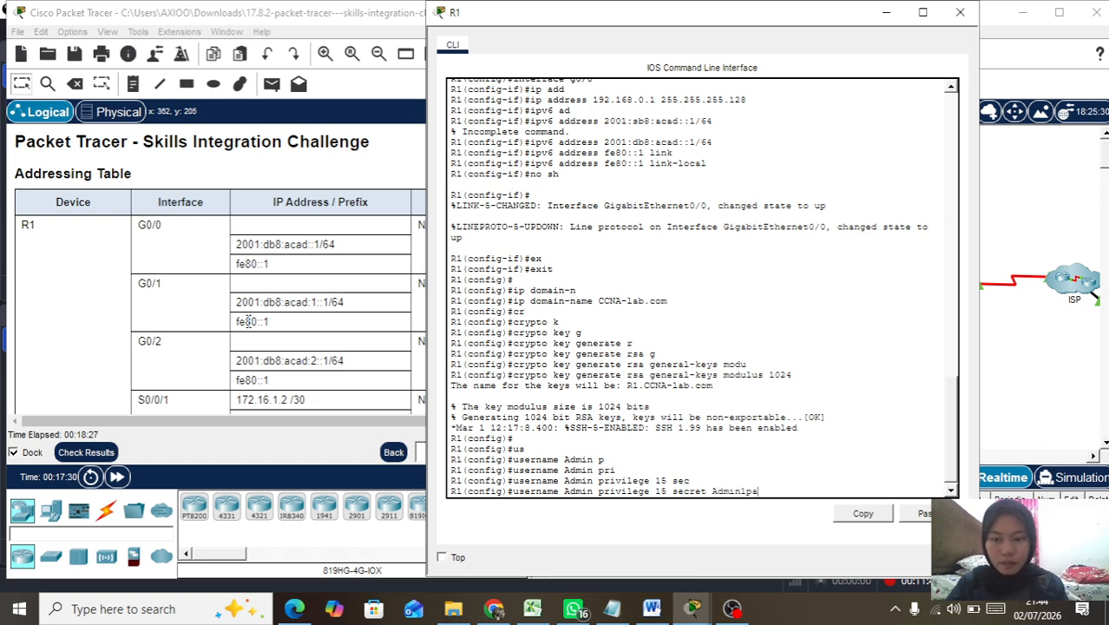
pyautogui.write('55')
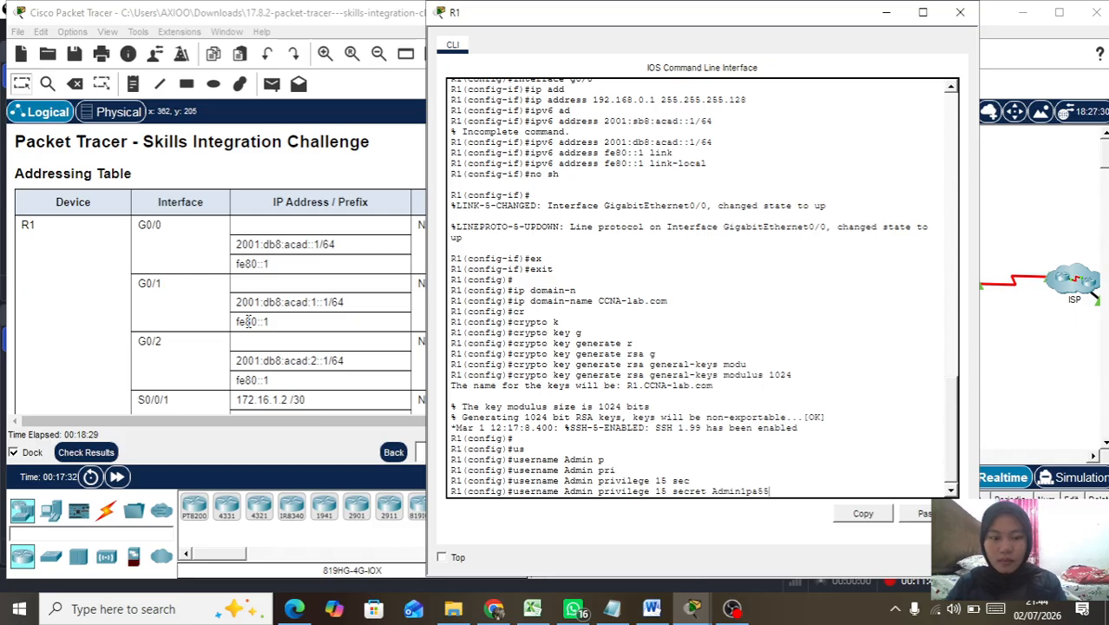
pyautogui.press('Return')
# Step: Start the line vty command to configure remote access lines
pyautogui.write('lin')
pyautogui.press('Tab')
pyautogui.write('vt')
pyautogui.press('Tab')
# Step: Enter vty lines 0 4 and make them authenticate with login local
pyautogui.write('0 4')
pyautogui.press('Return')
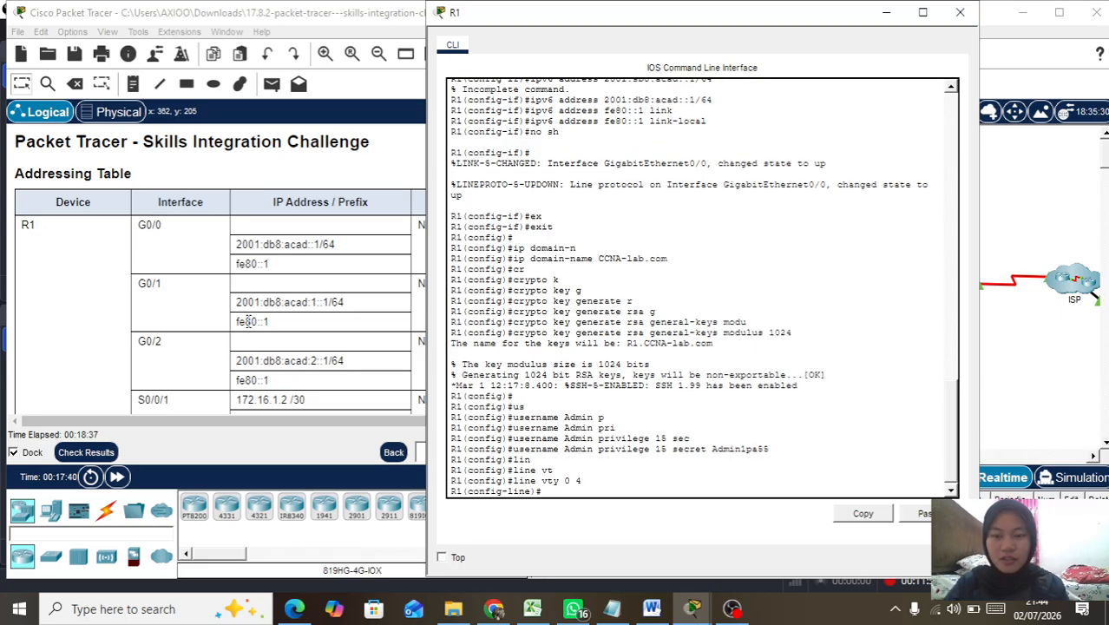
pyautogui.write('login')
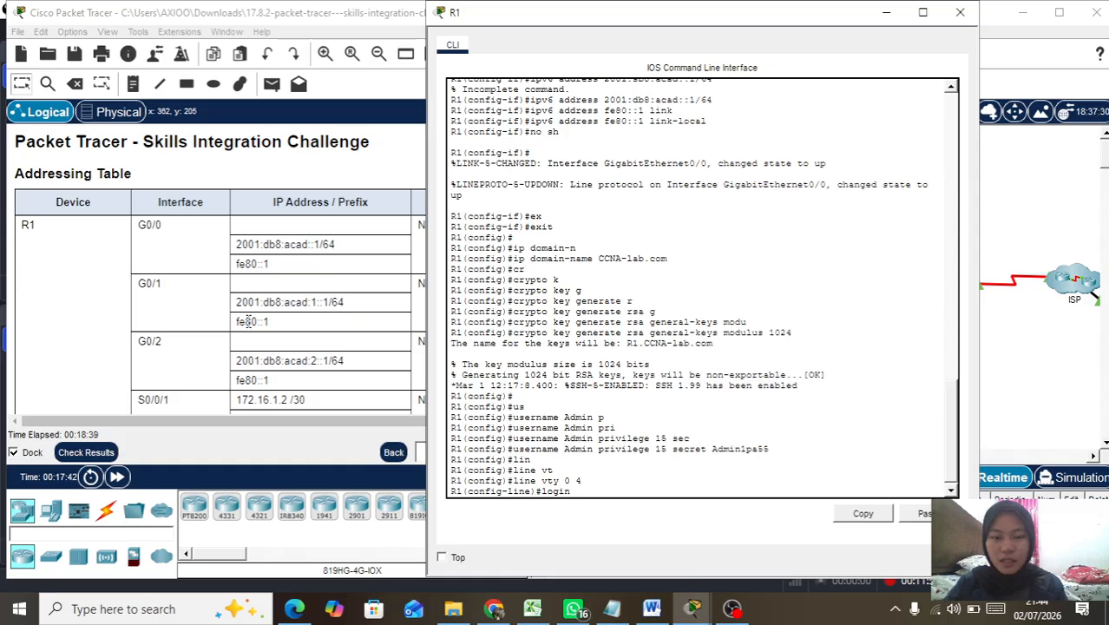
pyautogui.press('Return')
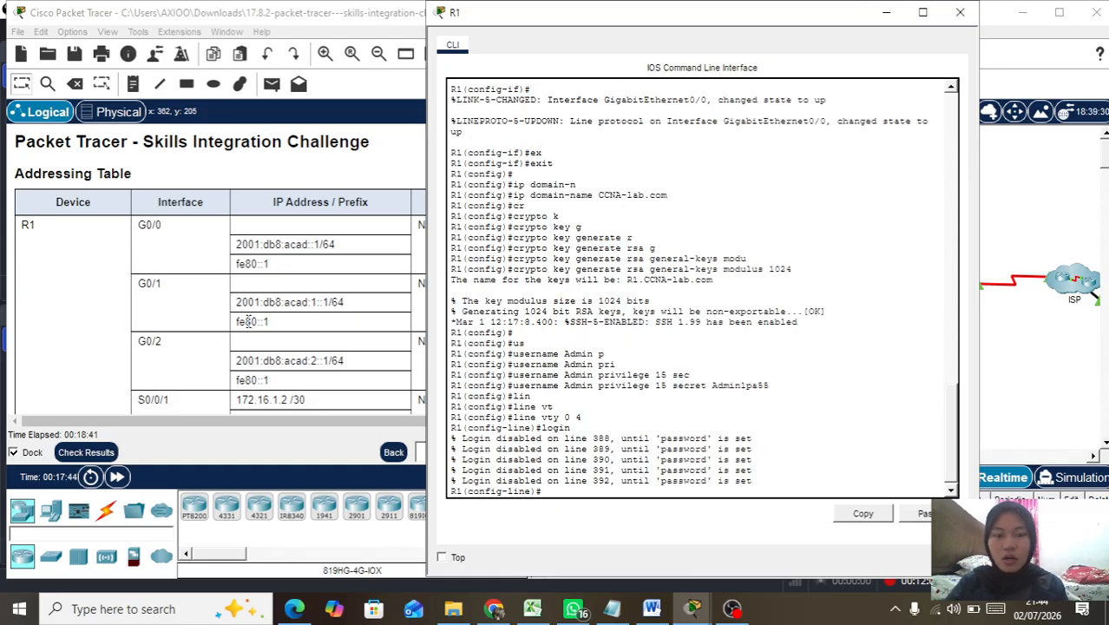
pyautogui.press('Up')
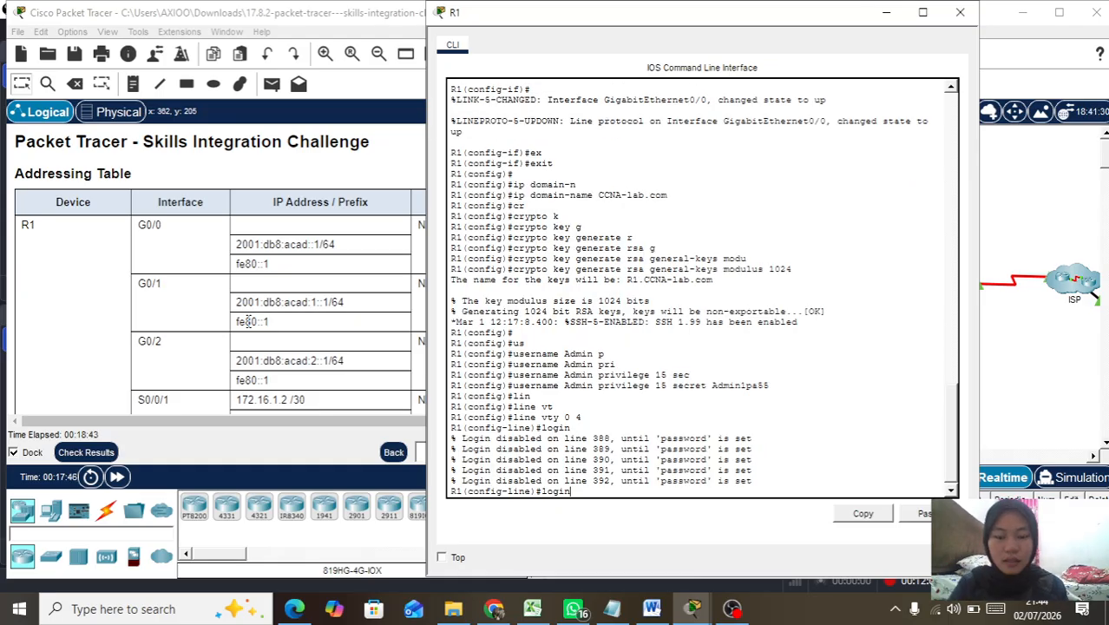
pyautogui.write('lo')
pyautogui.press('Tab')
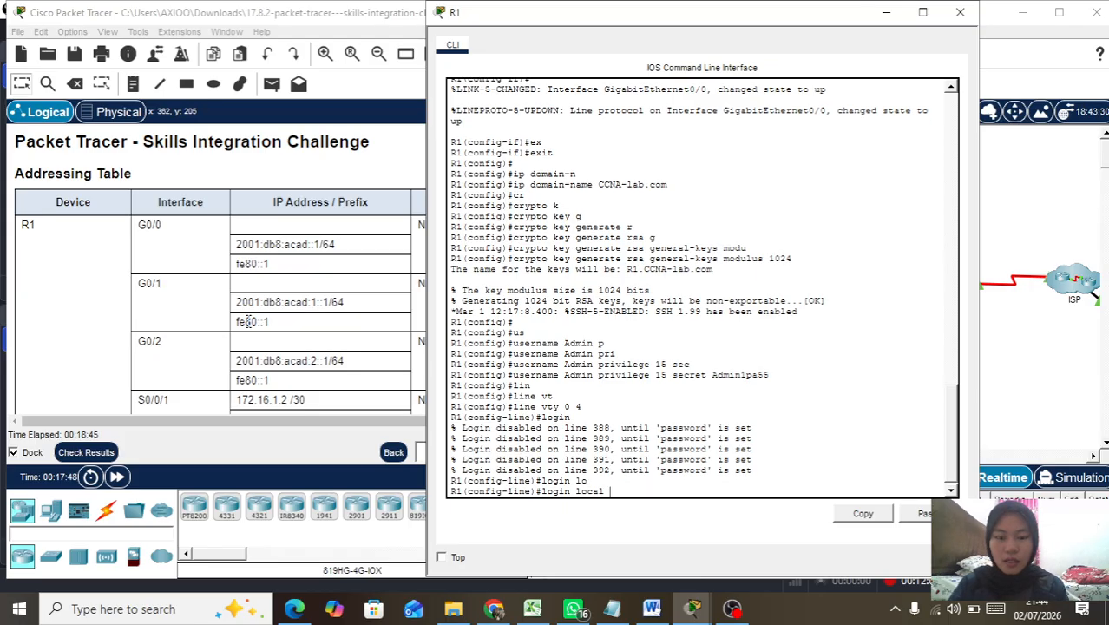
pyautogui.press('Return')
# Step: Restrict vty access to SSH with transport input ssh
pyautogui.write('tra')
pyautogui.press('Tab')
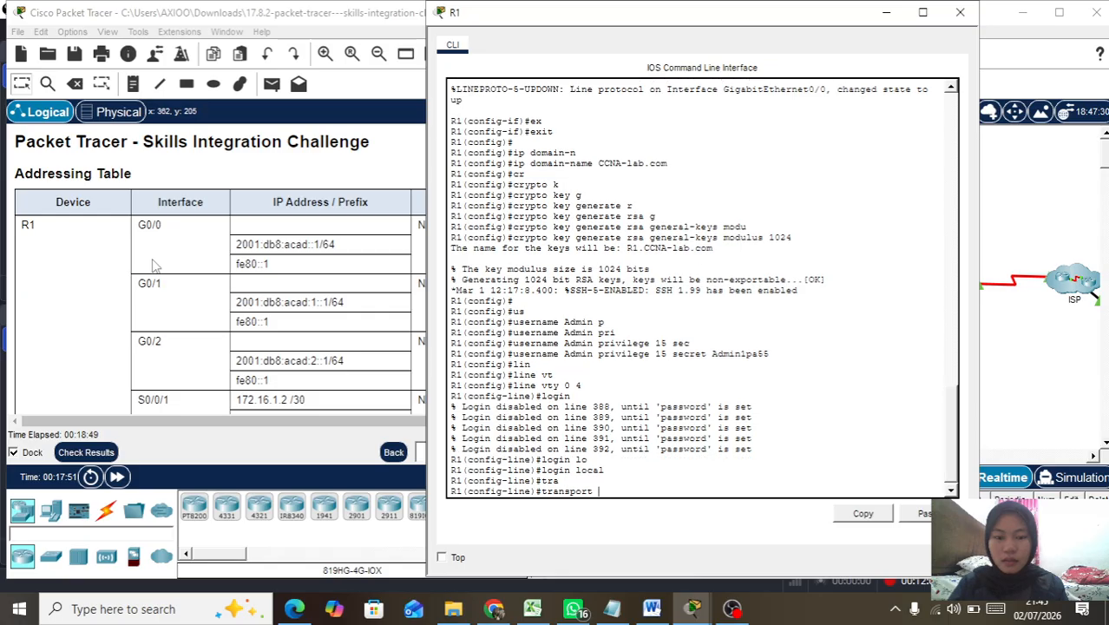
pyautogui.write('in')
pyautogui.press('Tab')
pyautogui.write('ssh')
pyautogui.press('Return')
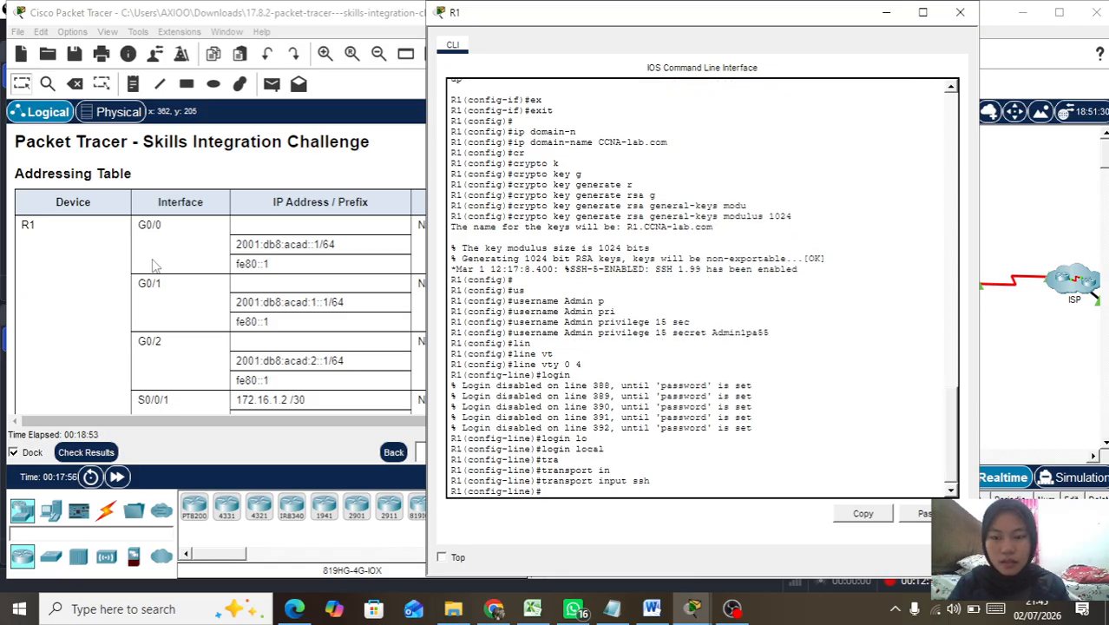
# Step: Set a 5 0 exec-timeout on the vty lines and exit to global configuration
pyautogui.write('exec-timeout 5 0')
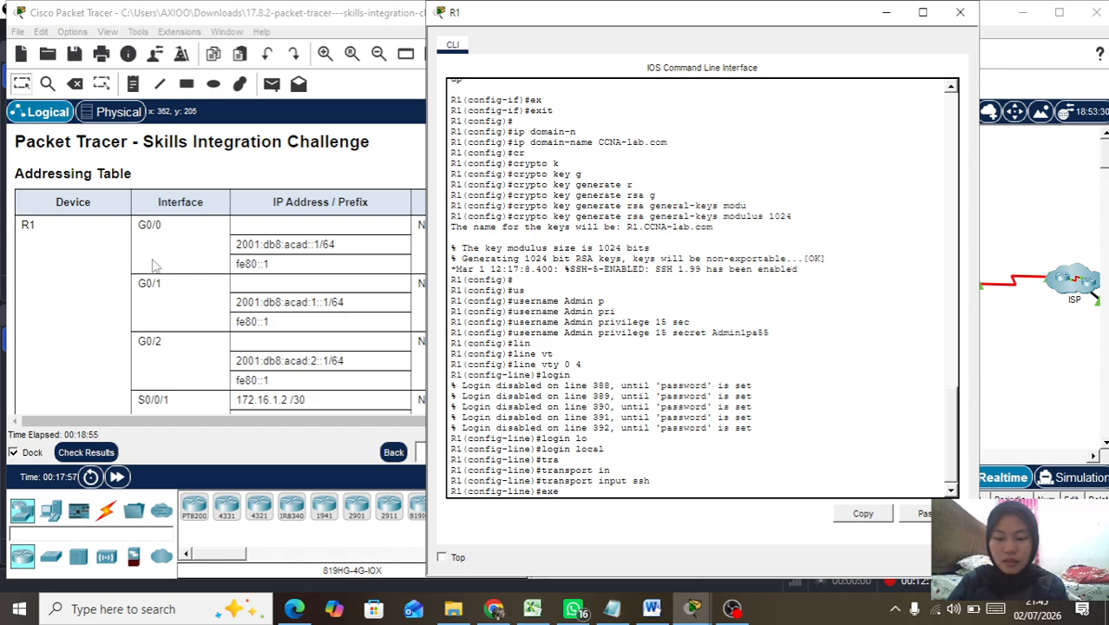
pyautogui.press('Tab')
pyautogui.write('5 0')
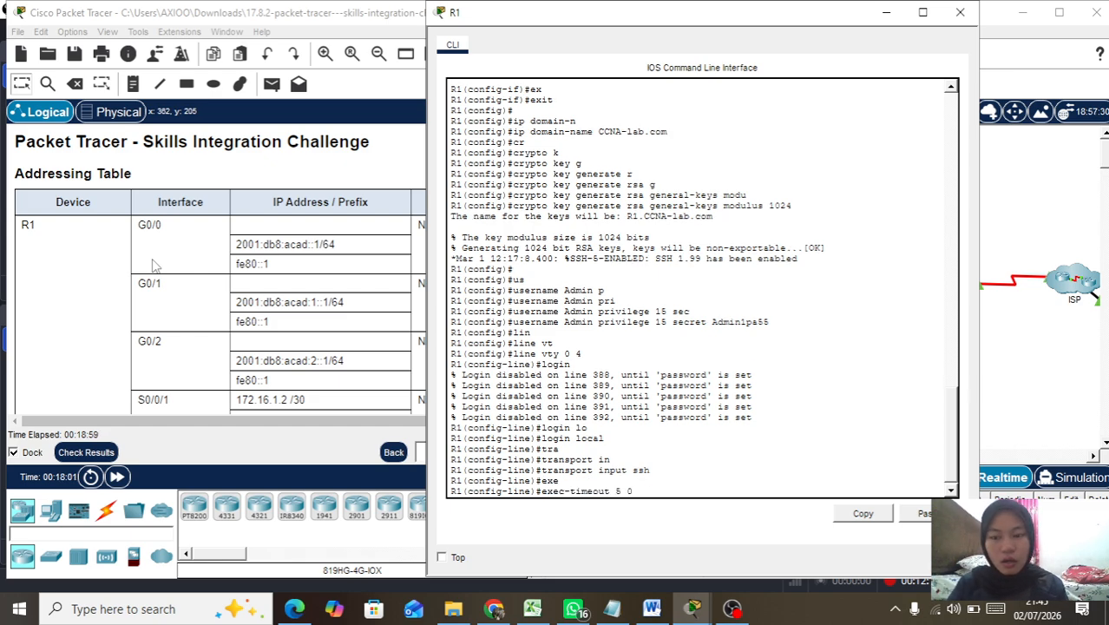
pyautogui.press('Return')
pyautogui.write('exi')
pyautogui.press('Tab')
pyautogui.press('Return')
pyautogui.press('Return')
pyautogui.press('Return')
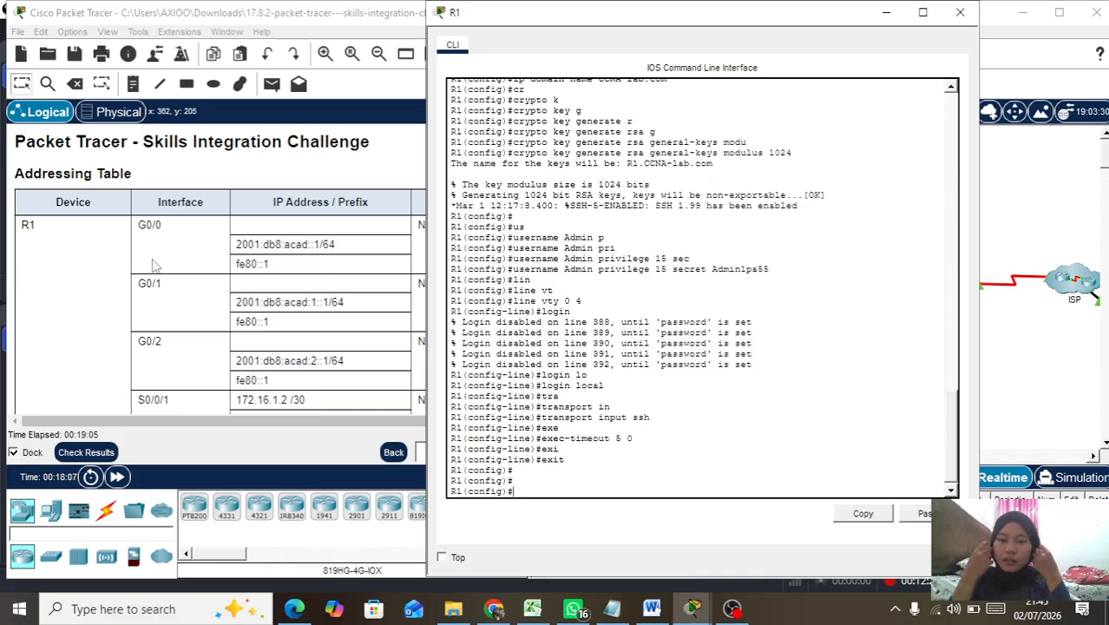
# Step: Enter 'login block-for 180 attempts 4 within 120' on R1 to block logins after repeated failures
pyautogui.write('login clo')
pyautogui.press('Tab')
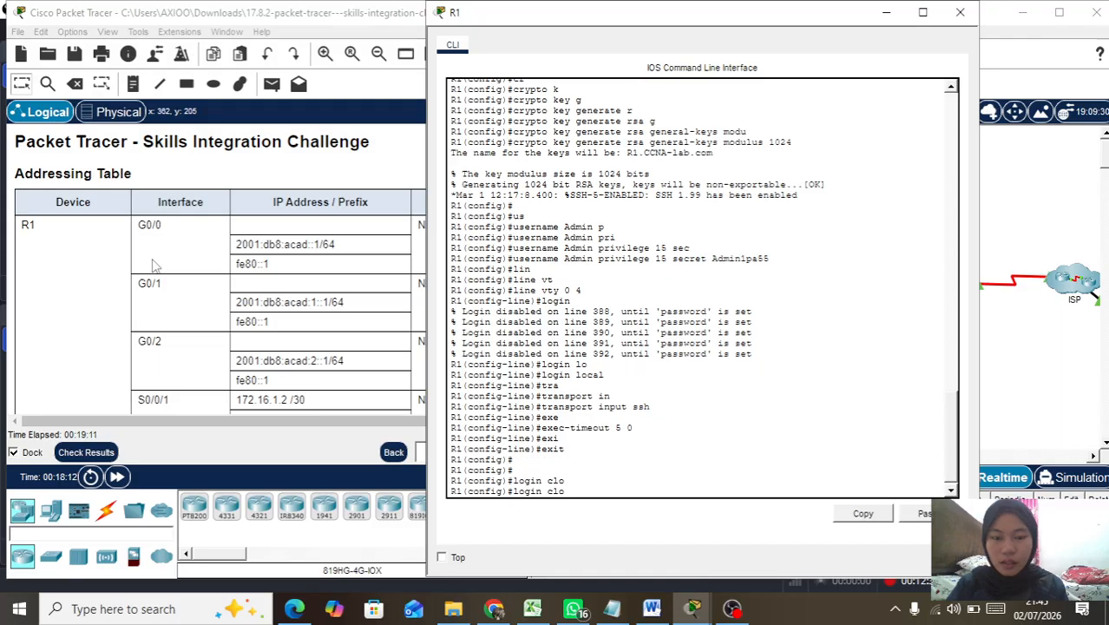
pyautogui.press('BackSpace')
pyautogui.press('BackSpace')
pyautogui.press('BackSpace')
pyautogui.write('blo')
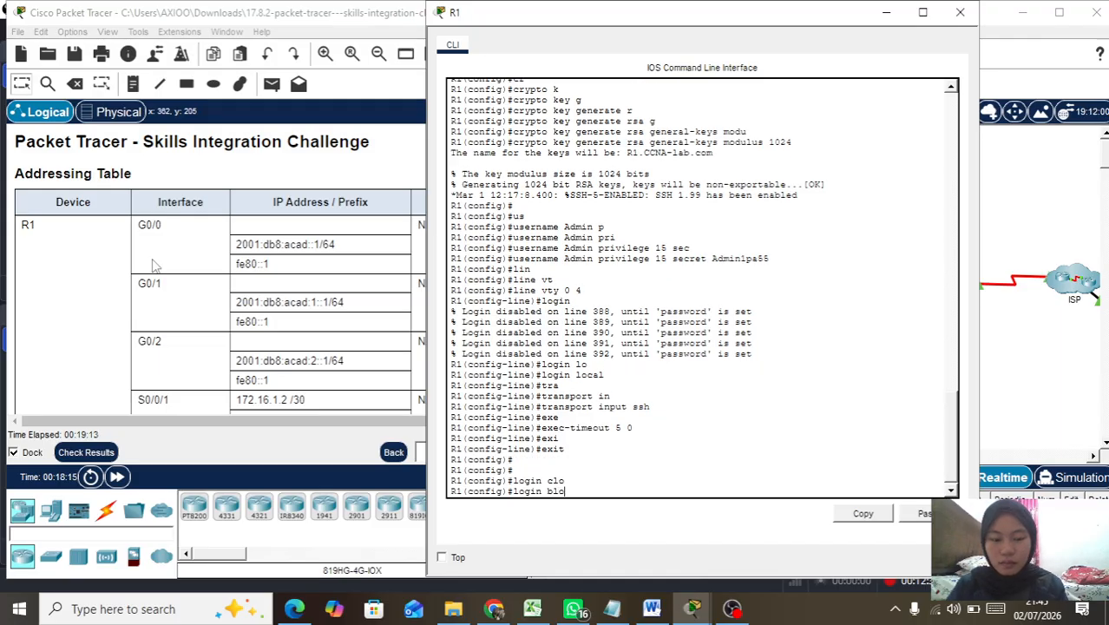
pyautogui.press('Tab')
pyautogui.write('180 at')
pyautogui.press('Tab')
pyautogui.write('4')
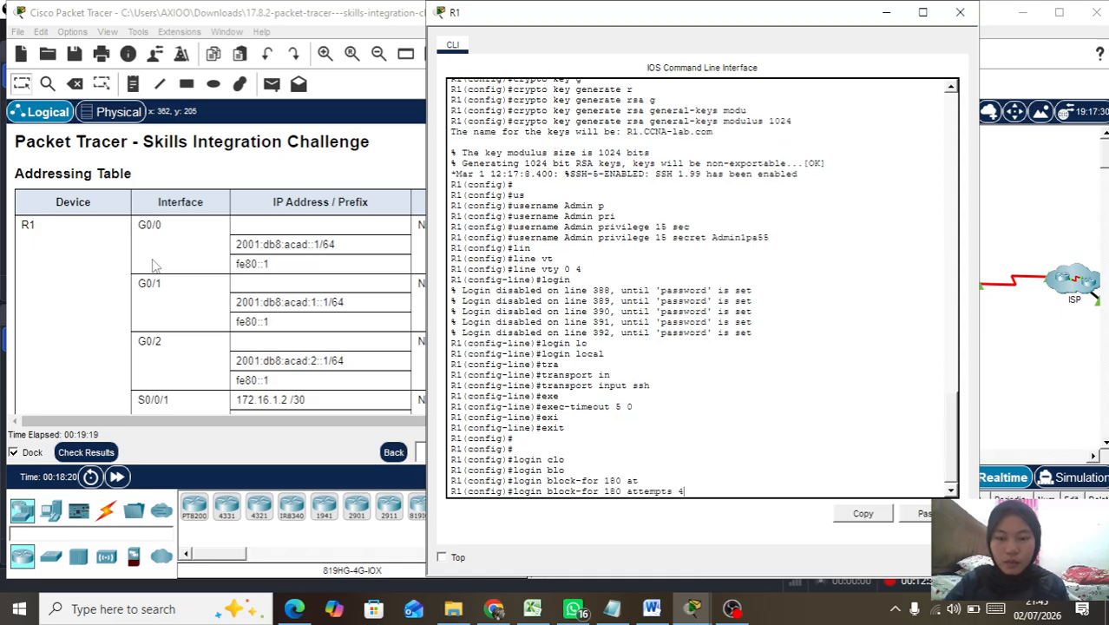
pyautogui.write(' t')
pyautogui.press('Tab')
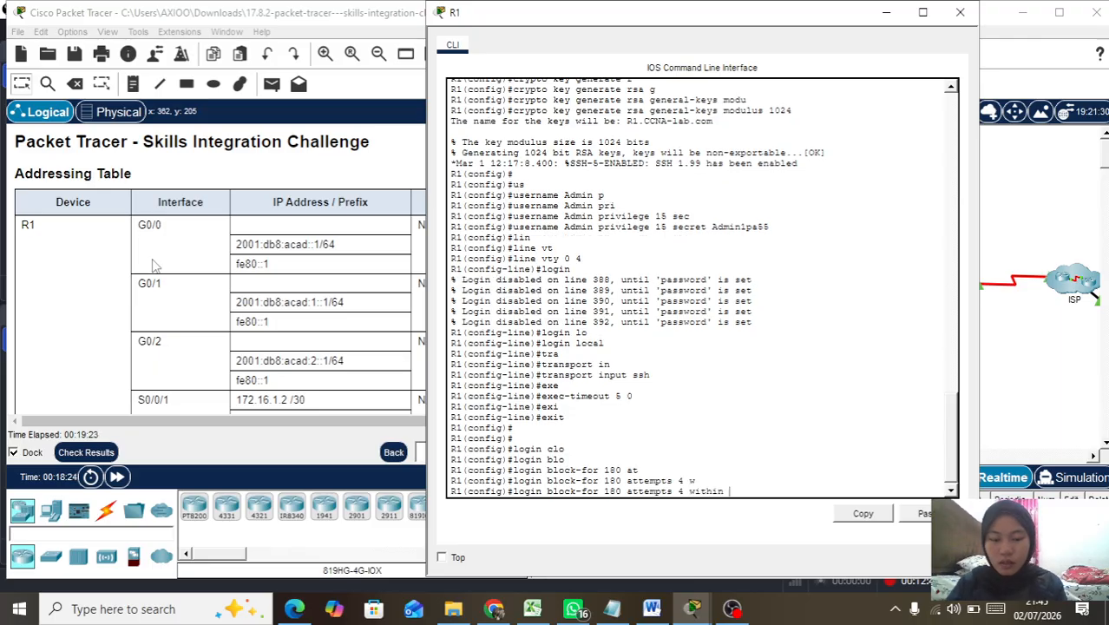
pyautogui.write('120')
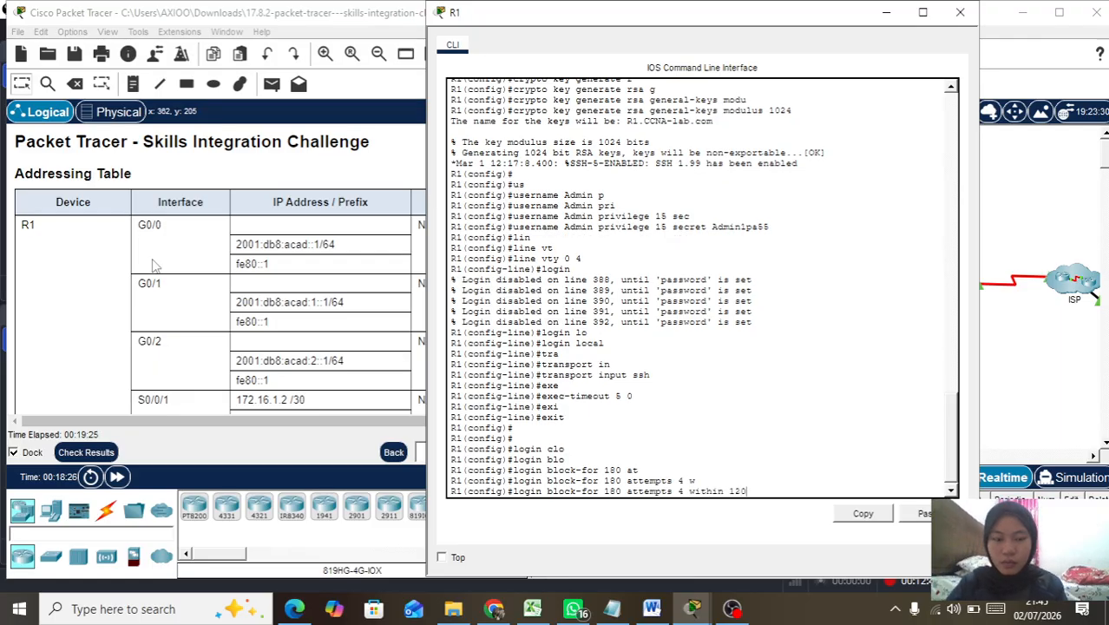
pyautogui.press('Return')
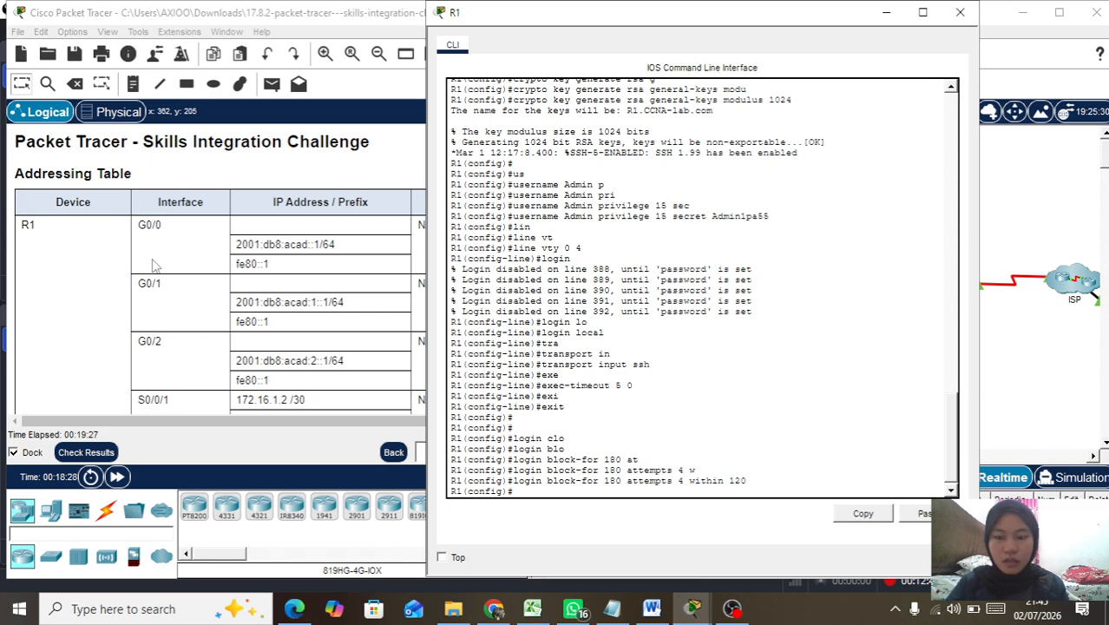
# Step: Enter line console 0 and set the console line password
pyautogui.write('lin')
pyautogui.press('Tab')
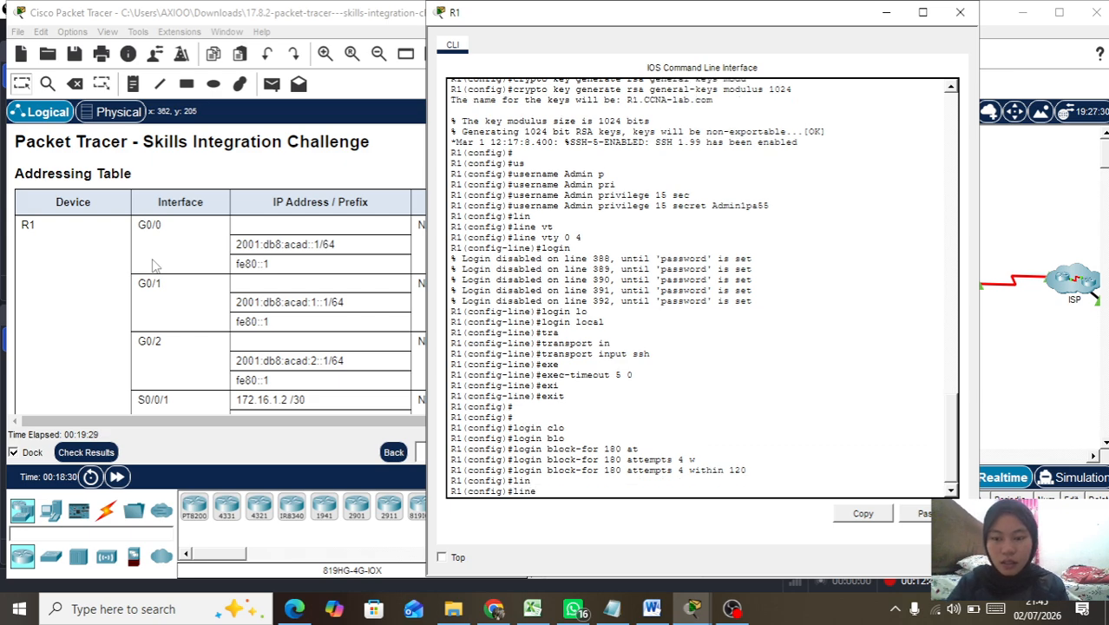
pyautogui.write('co')
pyautogui.press('Tab')
pyautogui.write('0')
pyautogui.press('Return')
pyautogui.write('pas')
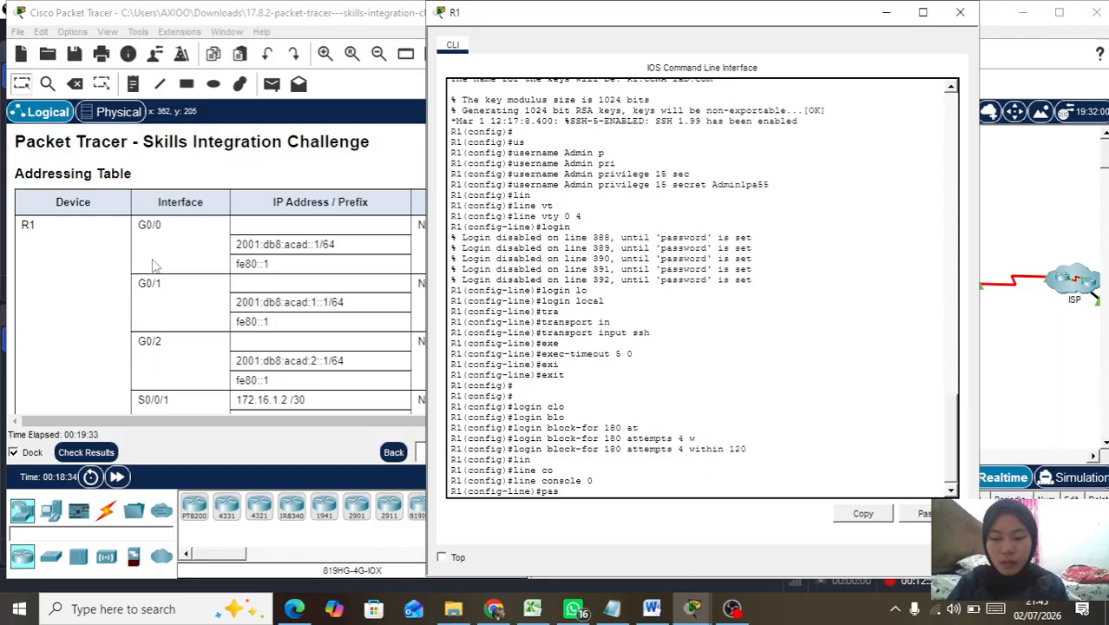
pyautogui.press('Tab')
pyautogui.write('Cisco')
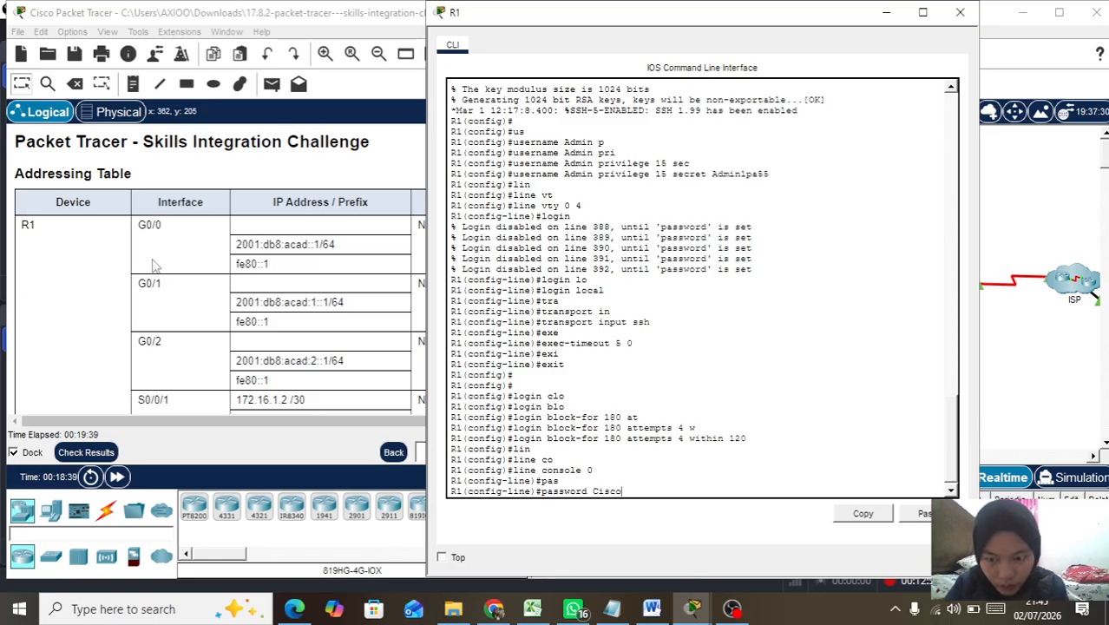
pyautogui.write('con')
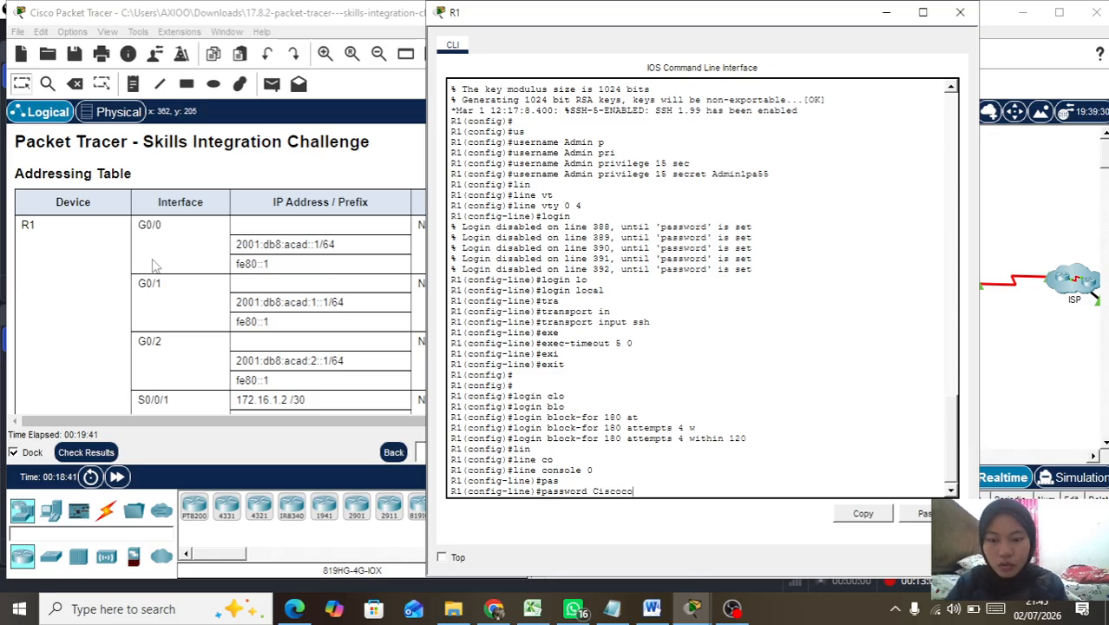
pyautogui.write('pa55')
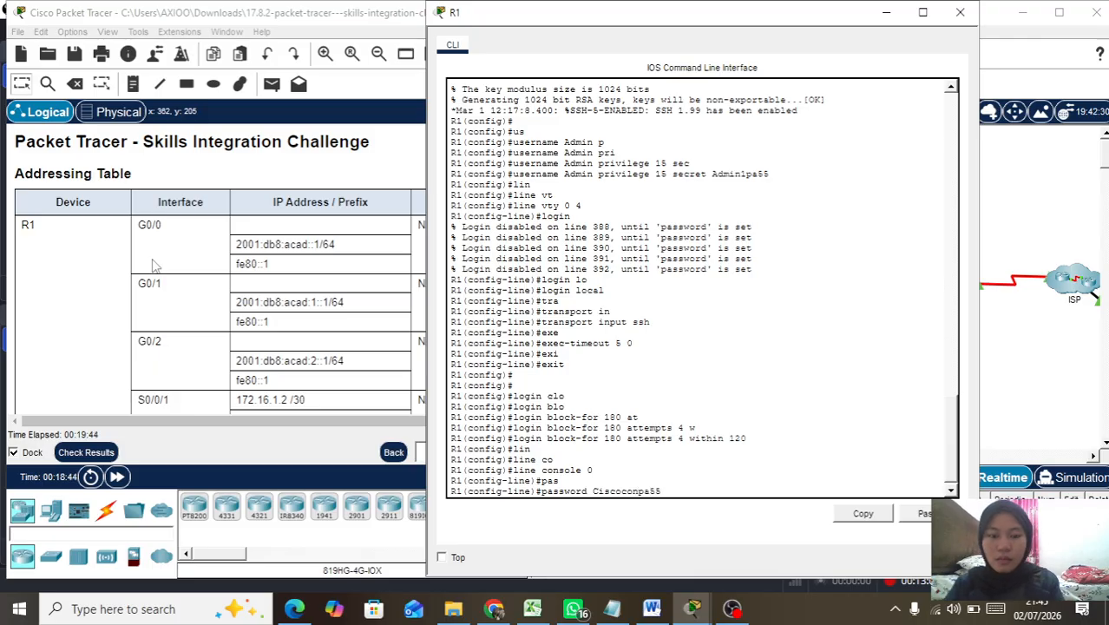
pyautogui.press('Return')
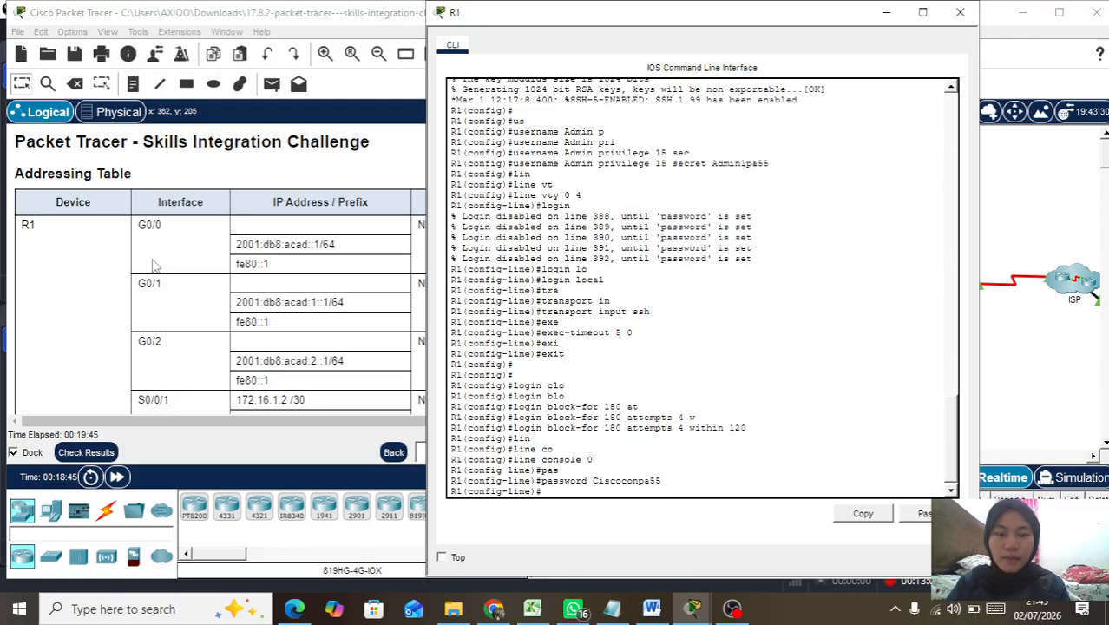
# Step: Require login on the console and set exec-timeout 5 0
pyautogui.write('lgin')
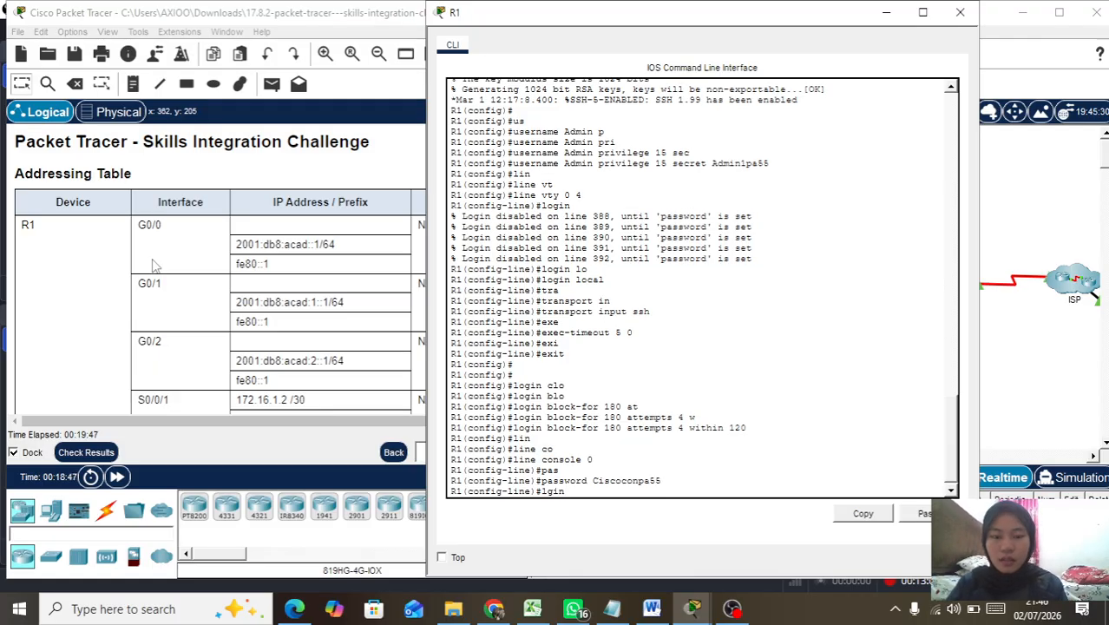
pyautogui.press('BackSpace')
pyautogui.press('BackSpace')
pyautogui.press('BackSpace')
pyautogui.write('ogin')
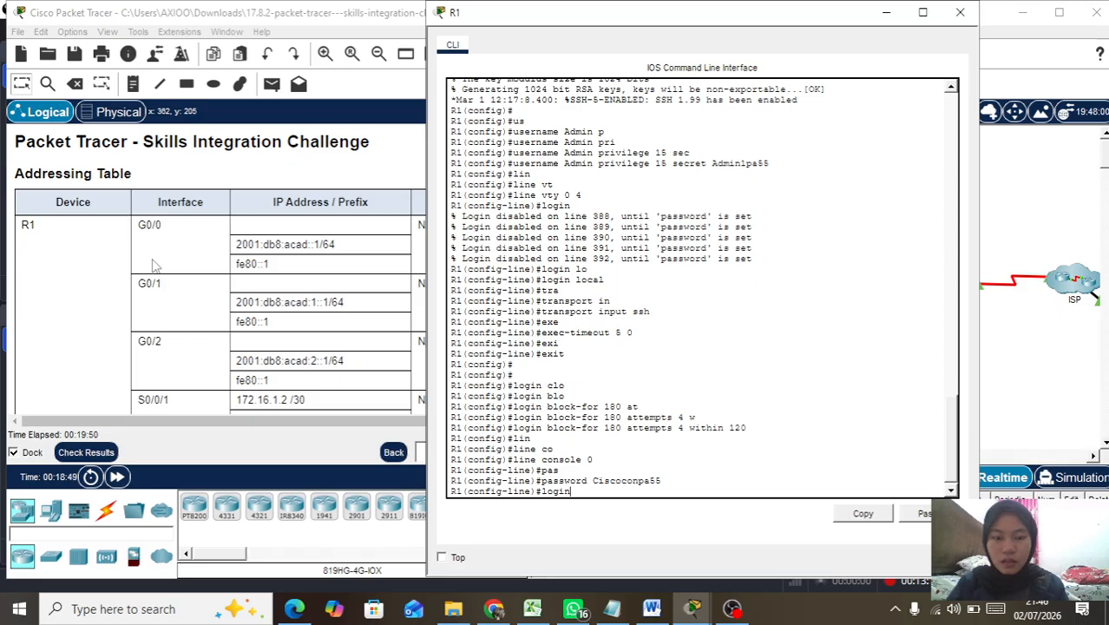
pyautogui.press('Return')
pyautogui.write('exe')
pyautogui.press('Tab')
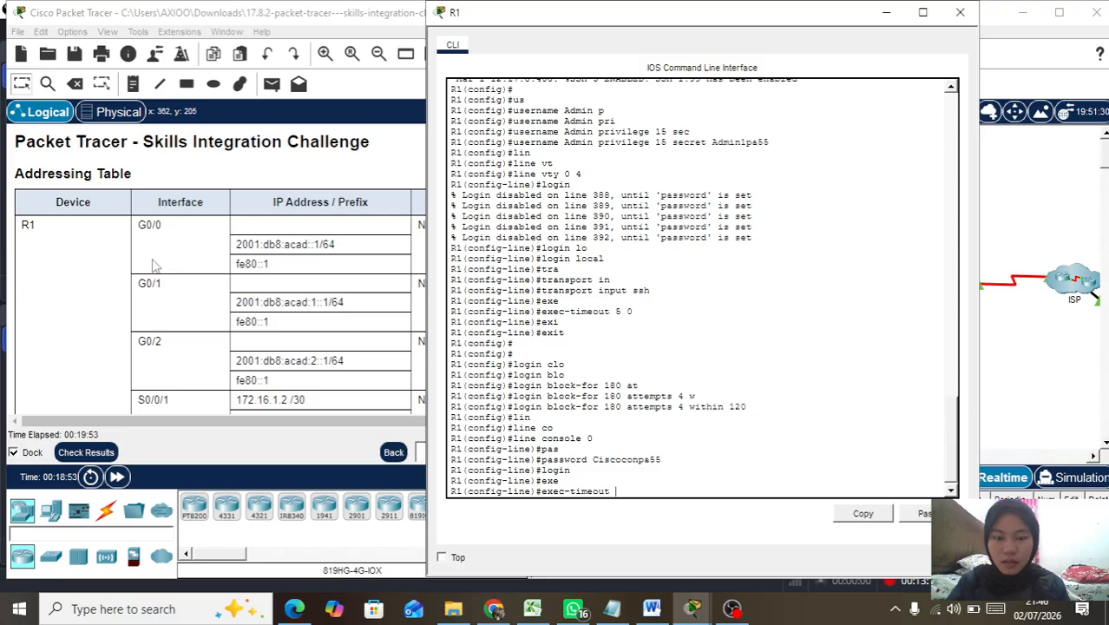
pyautogui.write('5 0')
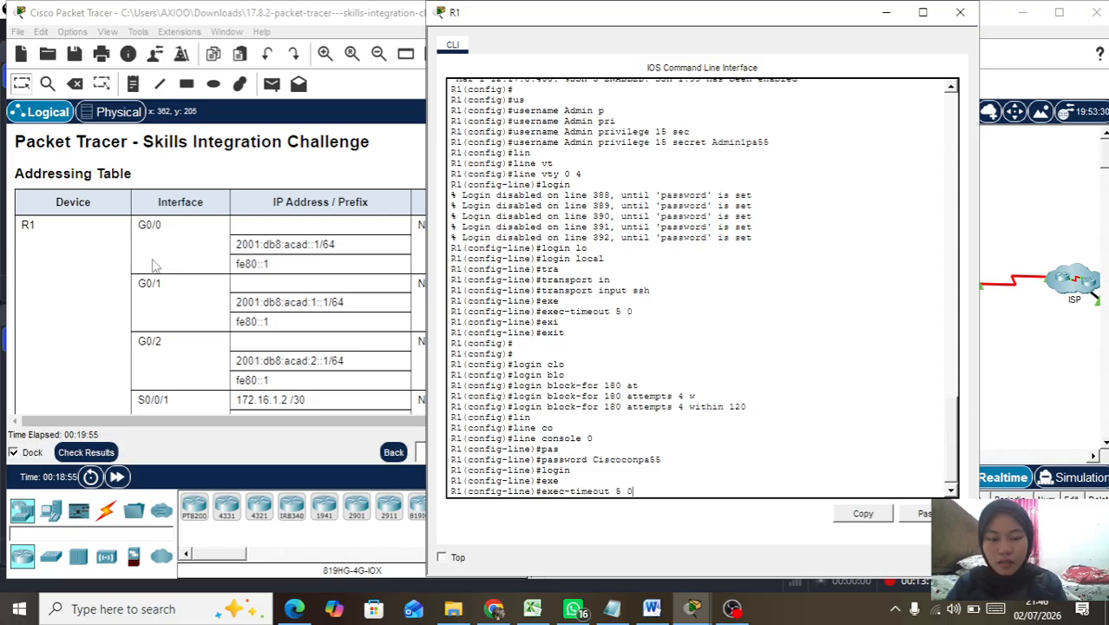
pyautogui.press('Return')
pyautogui.press('Return')
pyautogui.press('Return')
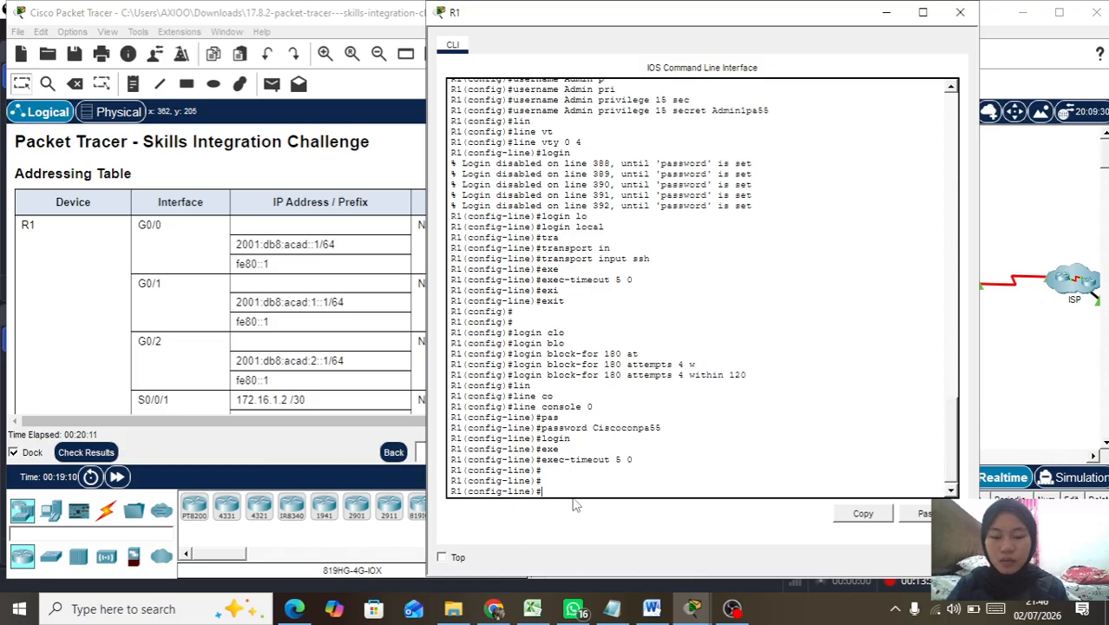
# Step: Exit console line configuration back to global configuration mode
pyautogui.write('in')
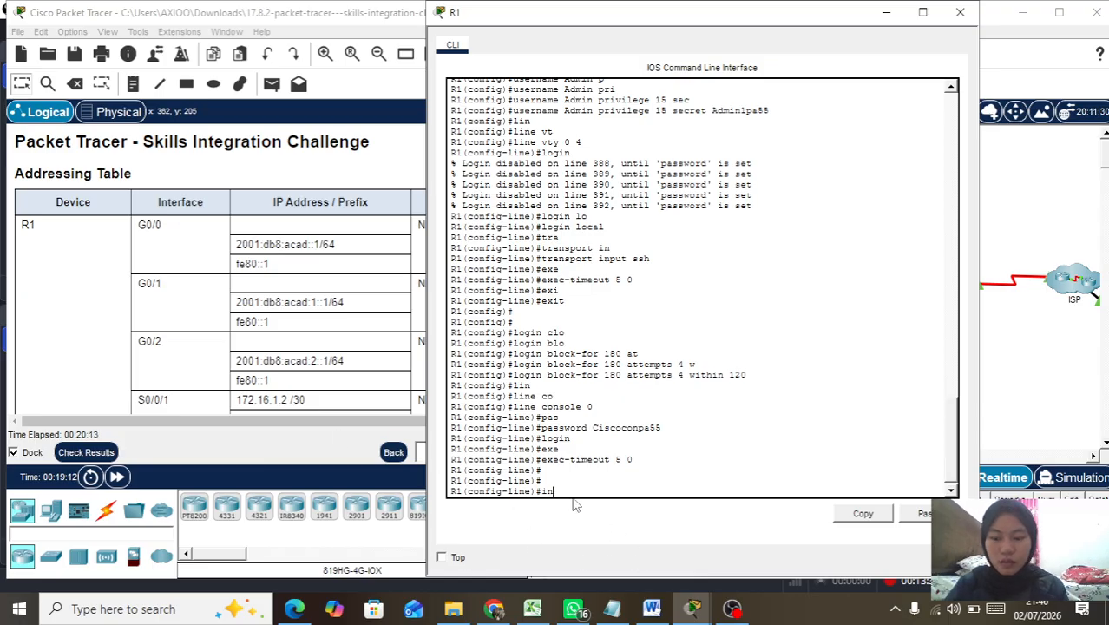
pyautogui.press('Tab')
pyautogui.press('BackSpace')
pyautogui.press('BackSpace')
pyautogui.write('ex')
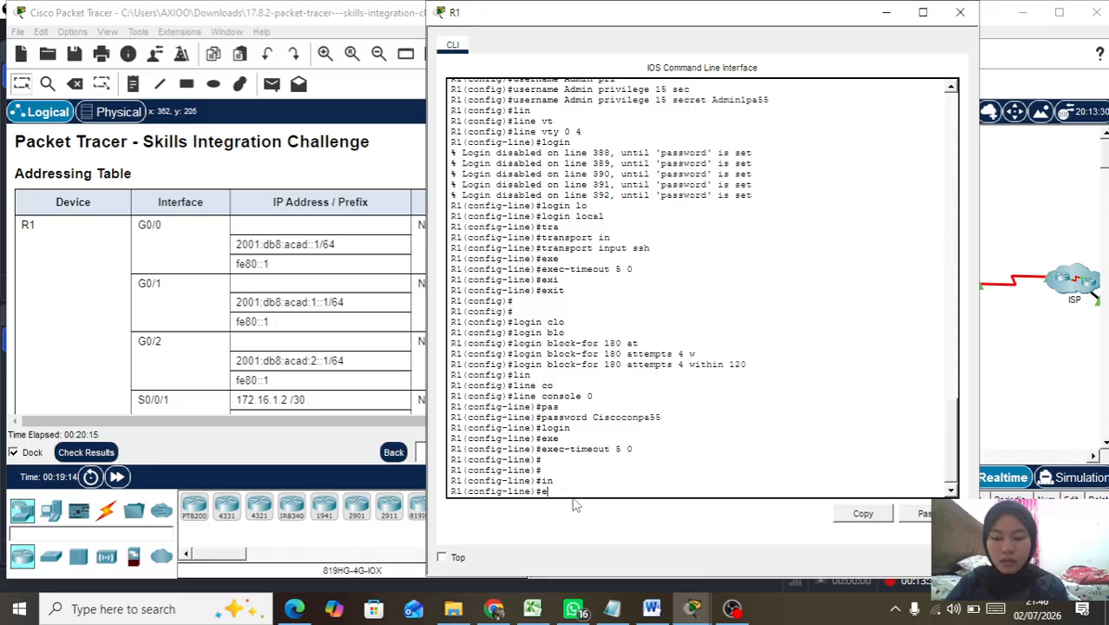
pyautogui.press('Tab')
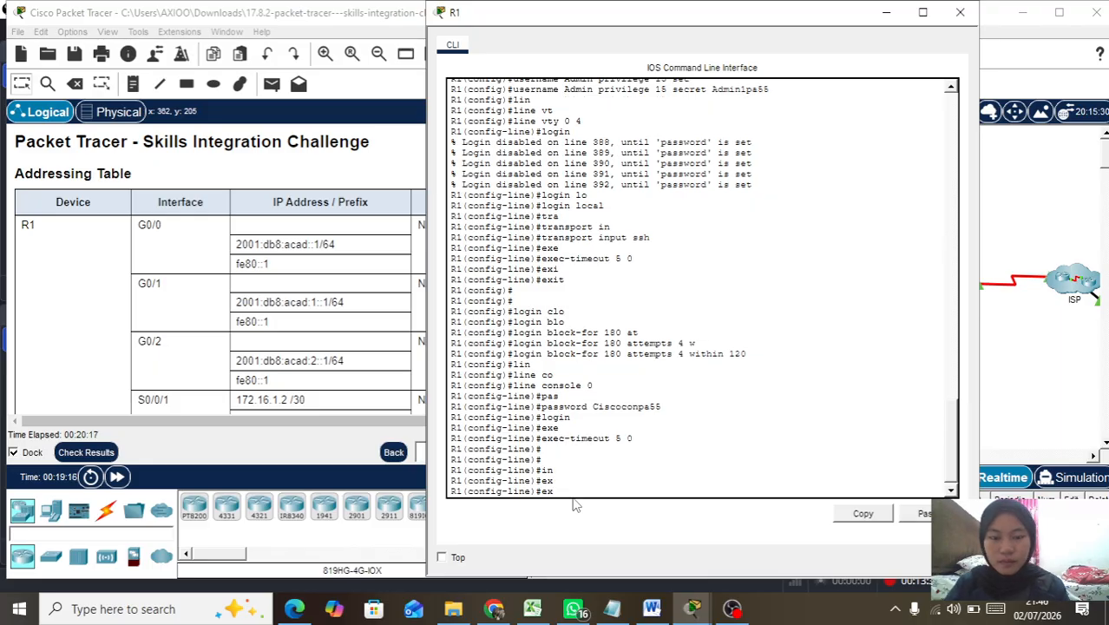
pyautogui.write('i')
pyautogui.press('Tab')
pyautogui.press('Return')
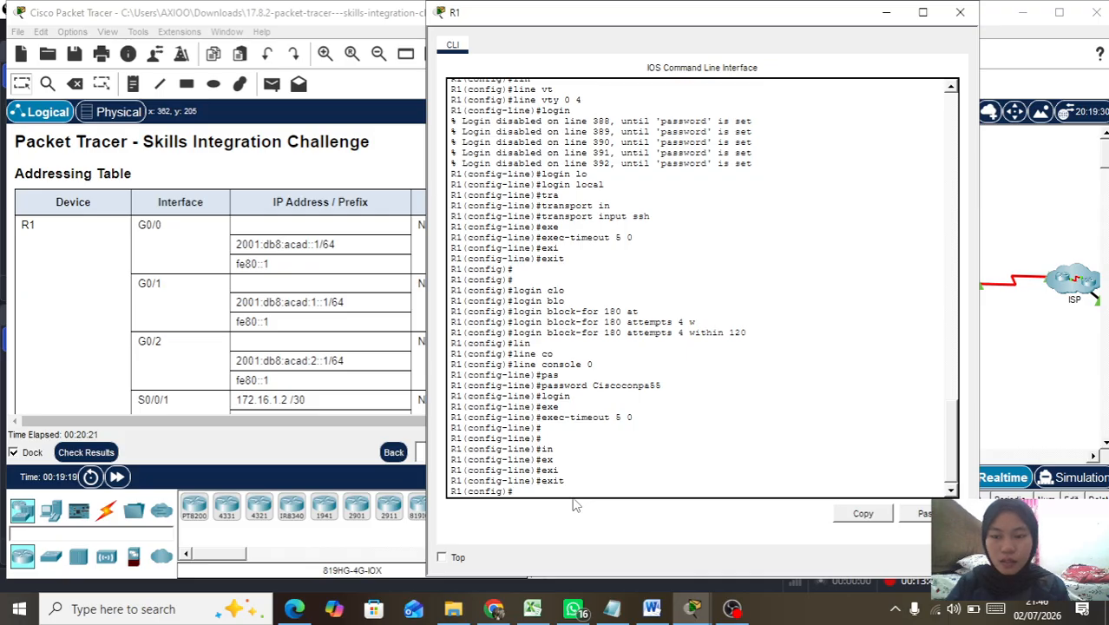
# Step: On interface G0/1, set IP address 192.168.0.129 255.255.255.192
pyautogui.write('in')
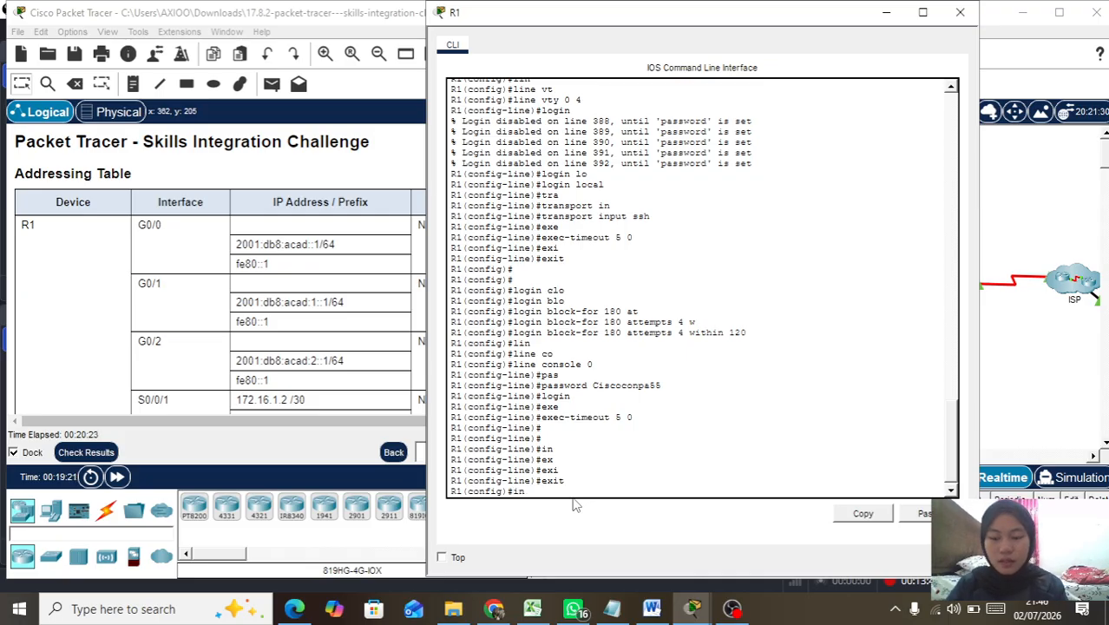
pyautogui.press('Tab')
pyautogui.write('g')
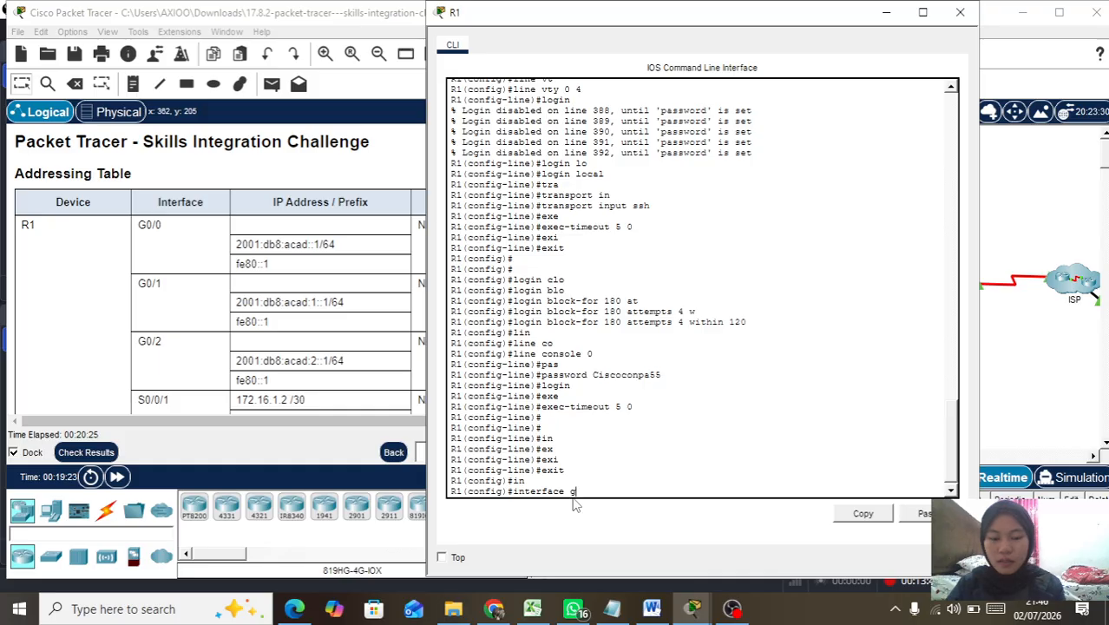
pyautogui.write('0/1')
pyautogui.press('Return')
pyautogui.write('ip')
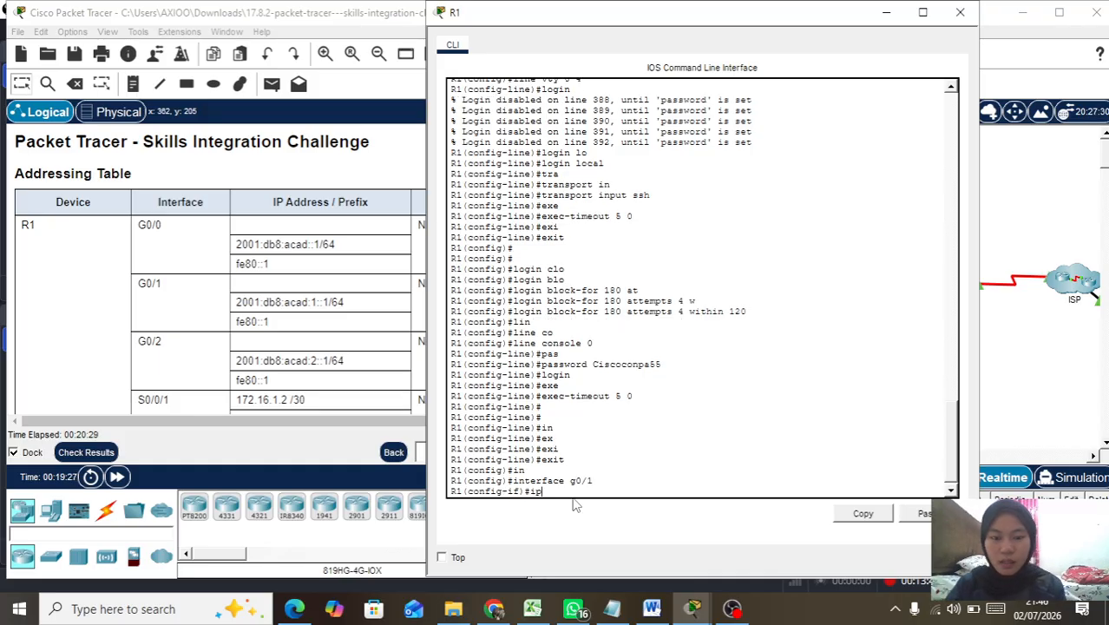
pyautogui.write(' a')
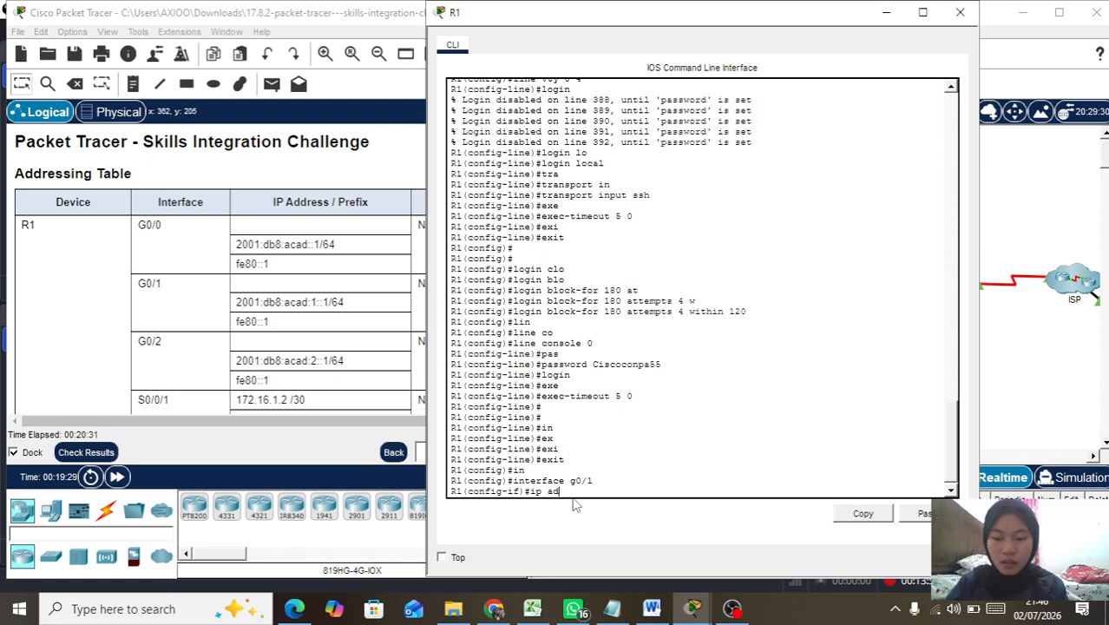
pyautogui.write('d')
pyautogui.press('Tab')
pyautogui.write('192.168.0.129')
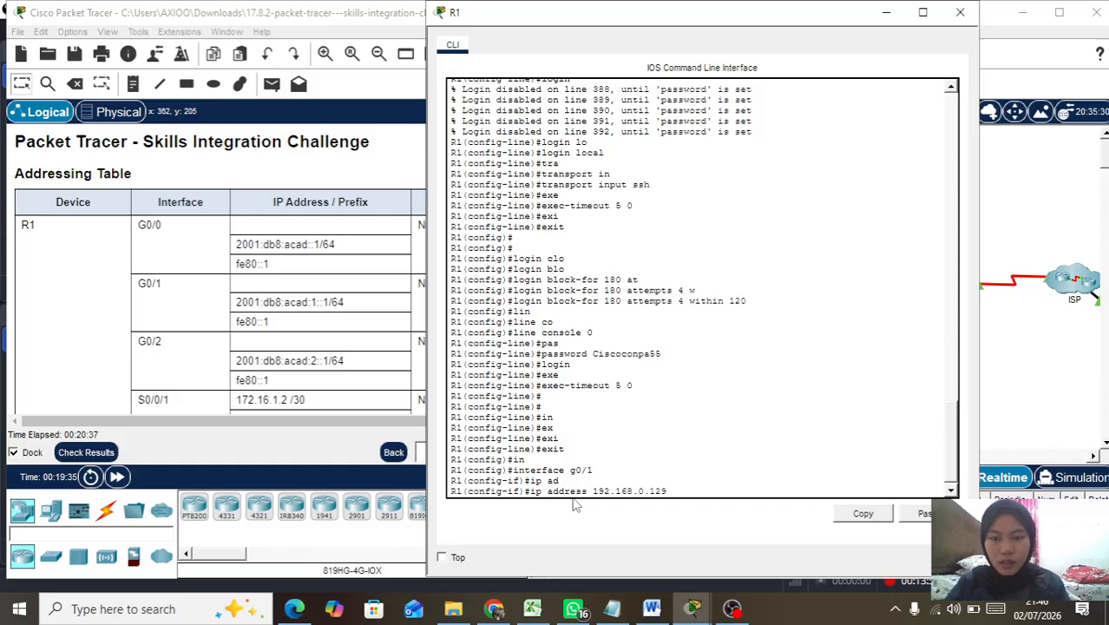
pyautogui.write(' 255.255')
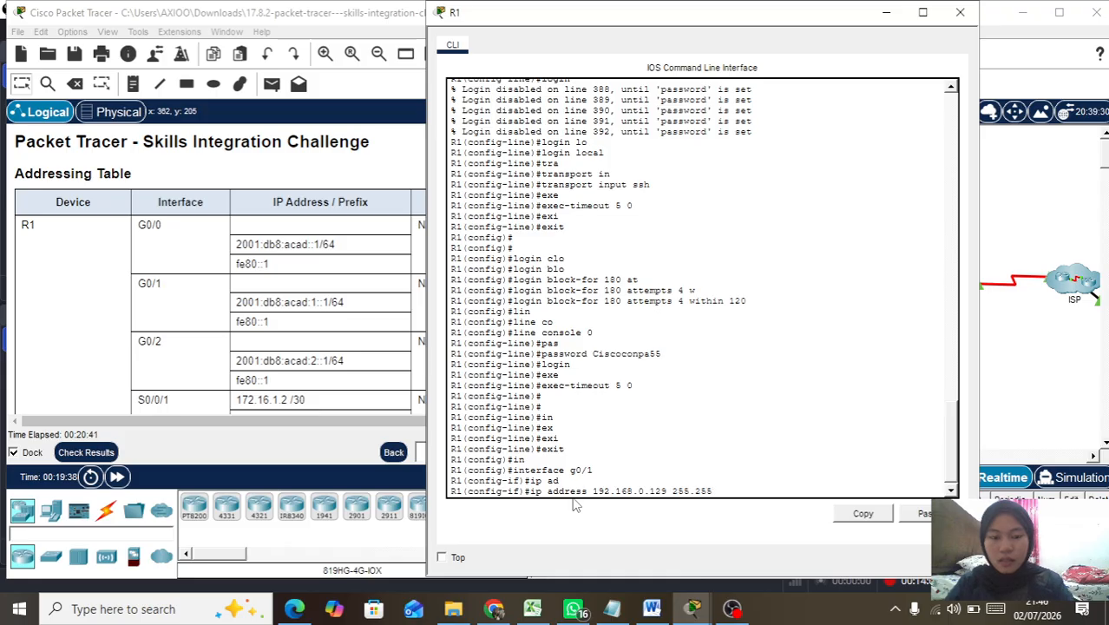
pyautogui.write('.255.')
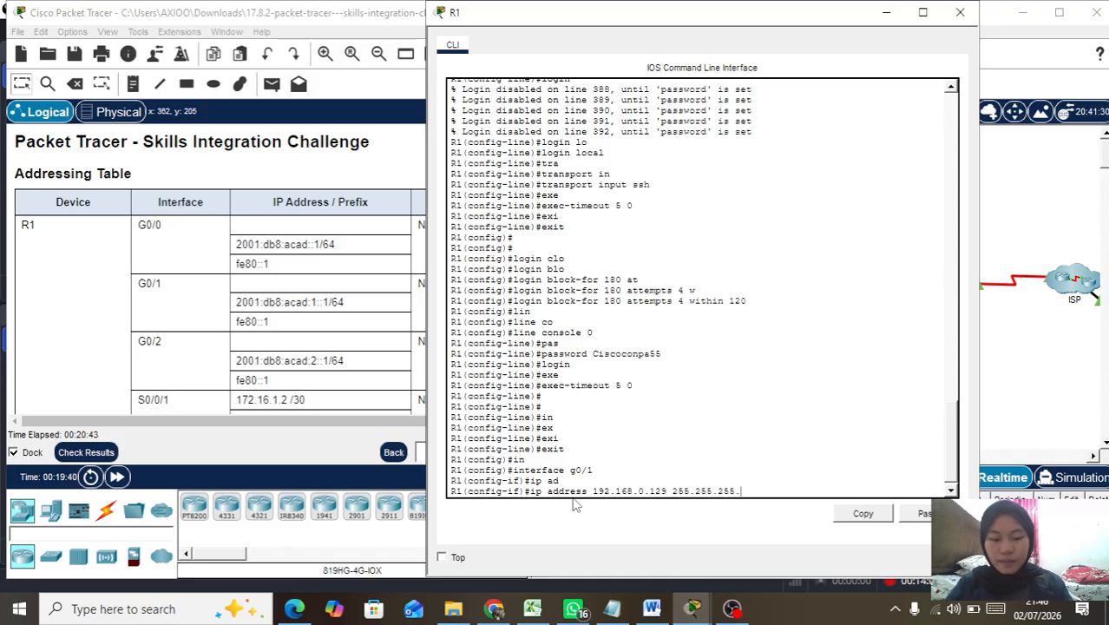
pyautogui.write('192')
pyautogui.press('Return')
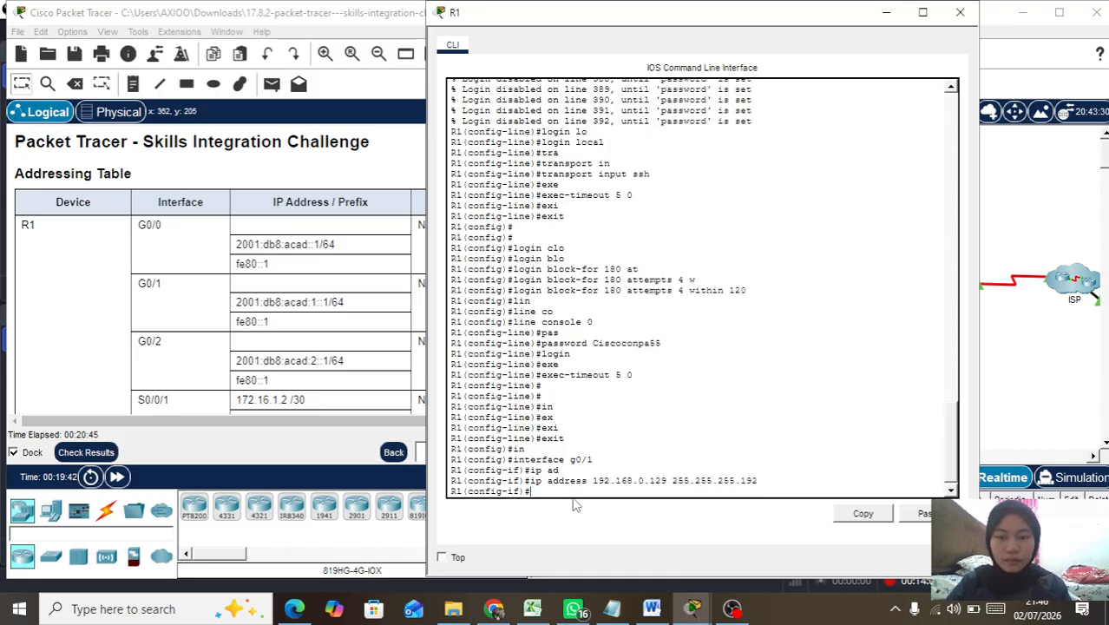
# Step: Assign IPv6 address 2001:db8:acad:1::1/64 to G0/1
pyautogui.write('ip')
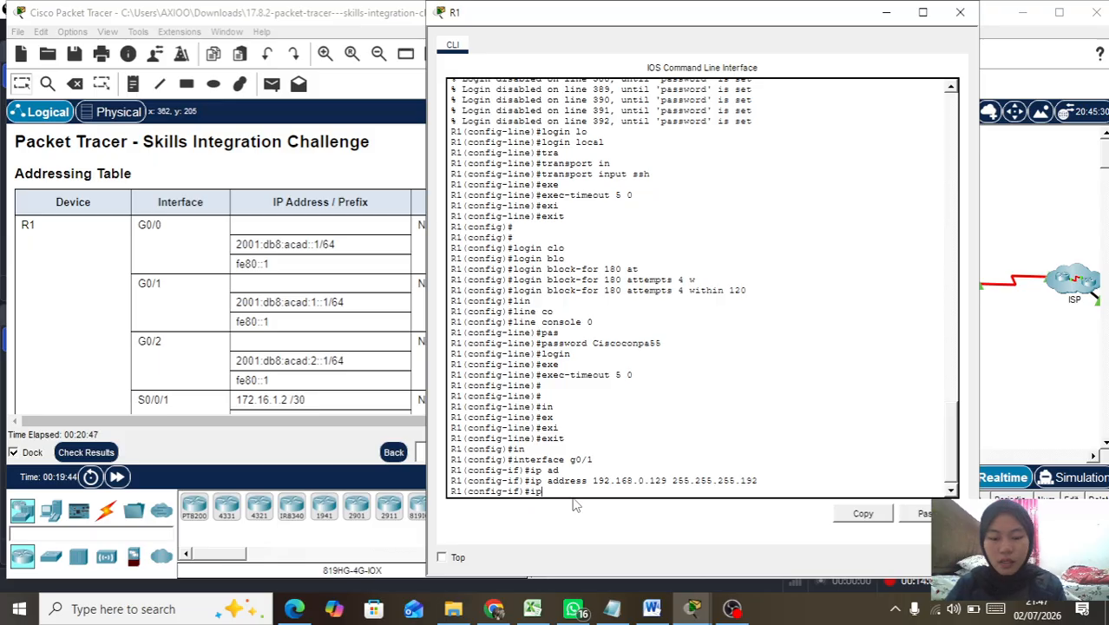
pyautogui.write('v6 ad')
pyautogui.press('Tab')
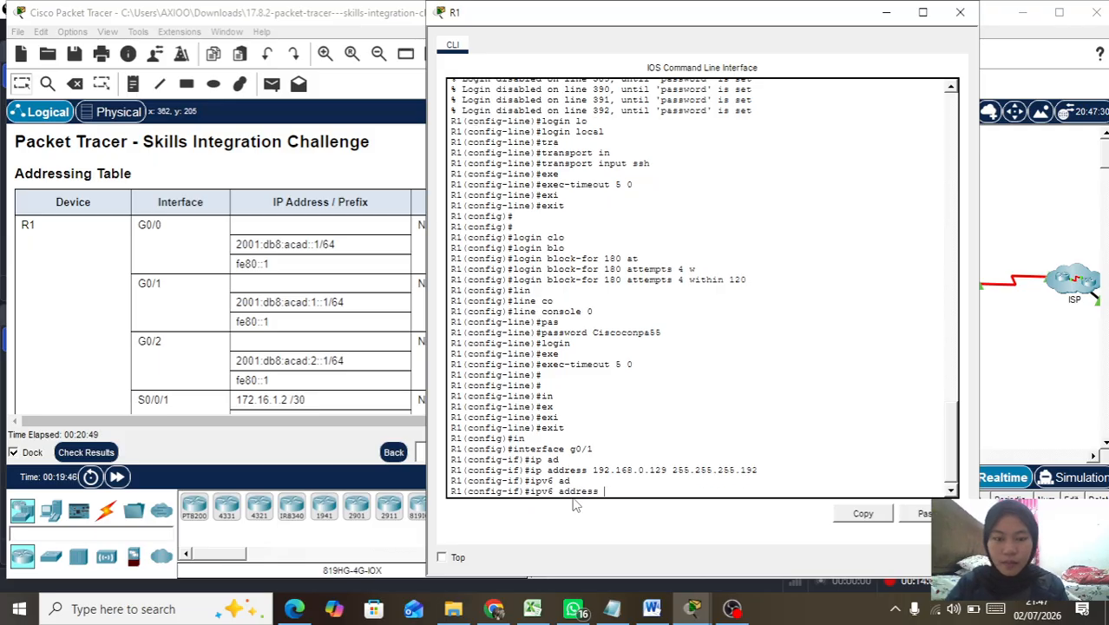
pyautogui.write('2001')
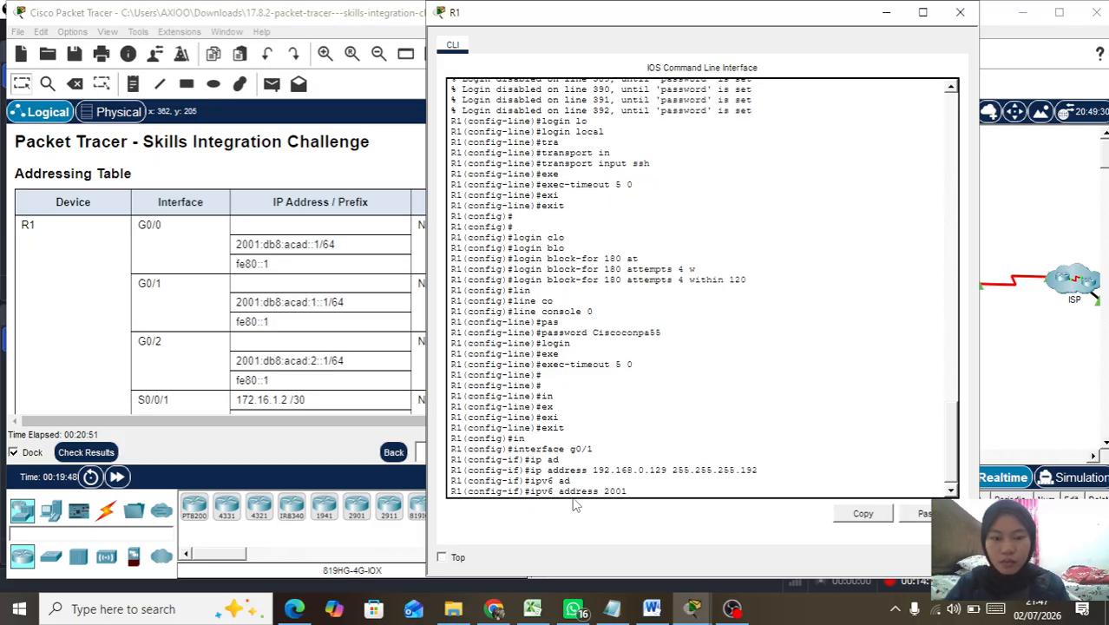
pyautogui.write(':db')
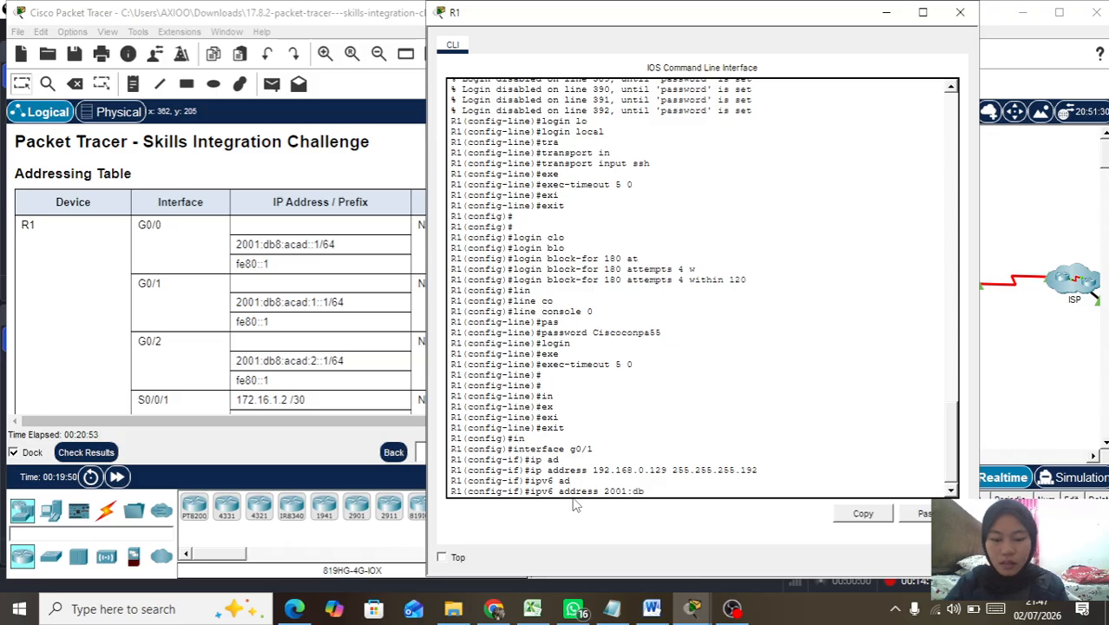
pyautogui.write('8:acad2')
pyautogui.press('BackSpace')
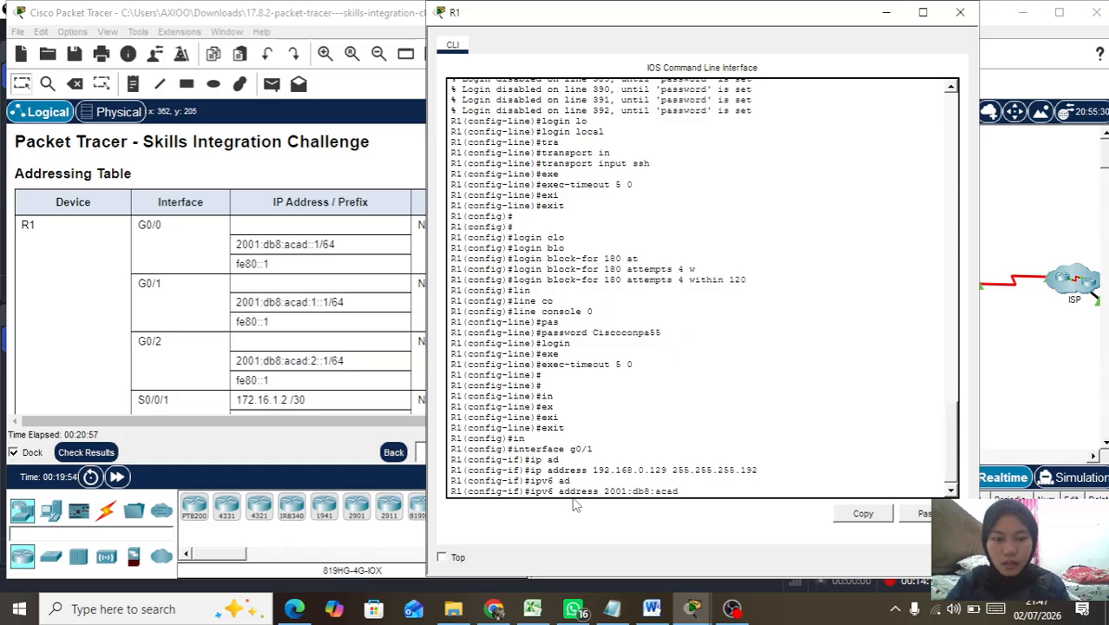
pyautogui.write('::2')
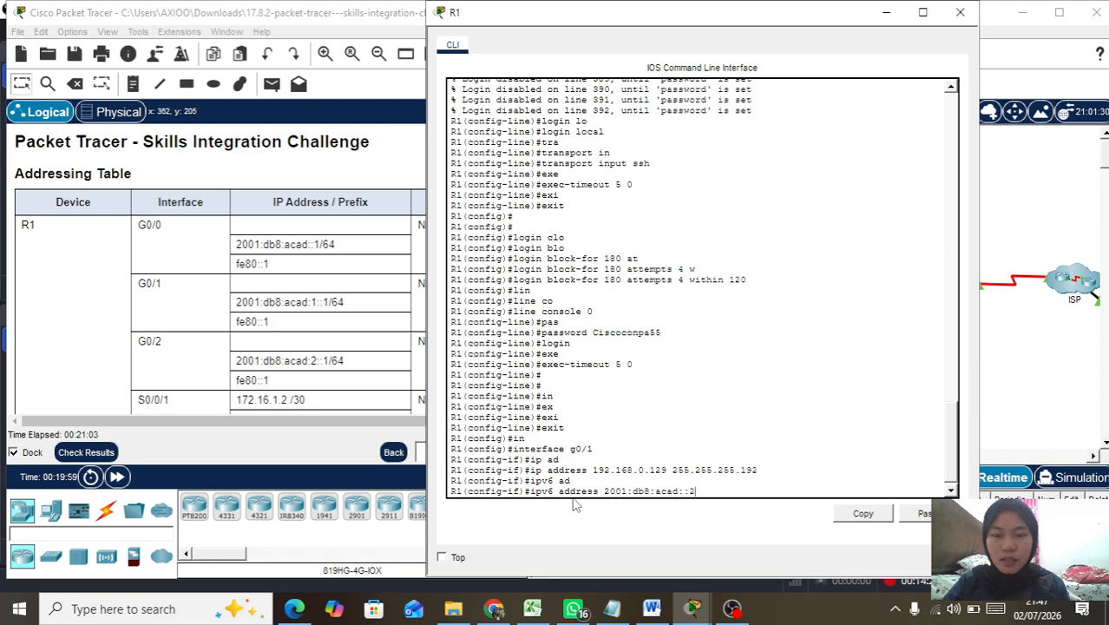
pyautogui.write('1')
pyautogui.press('BackSpace')
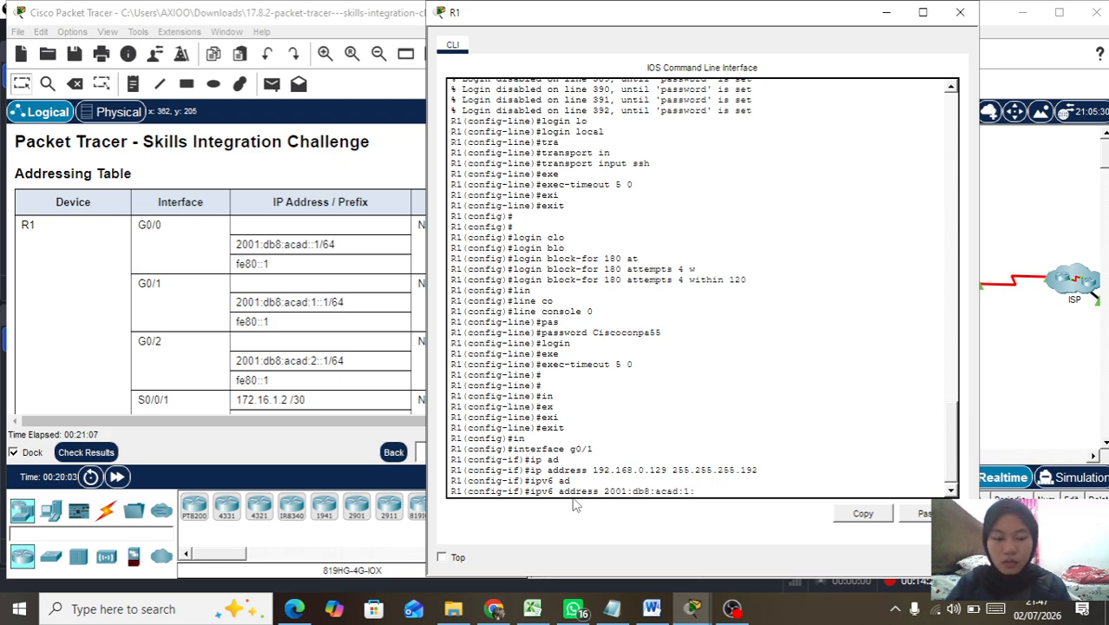
pyautogui.write(':1/64')
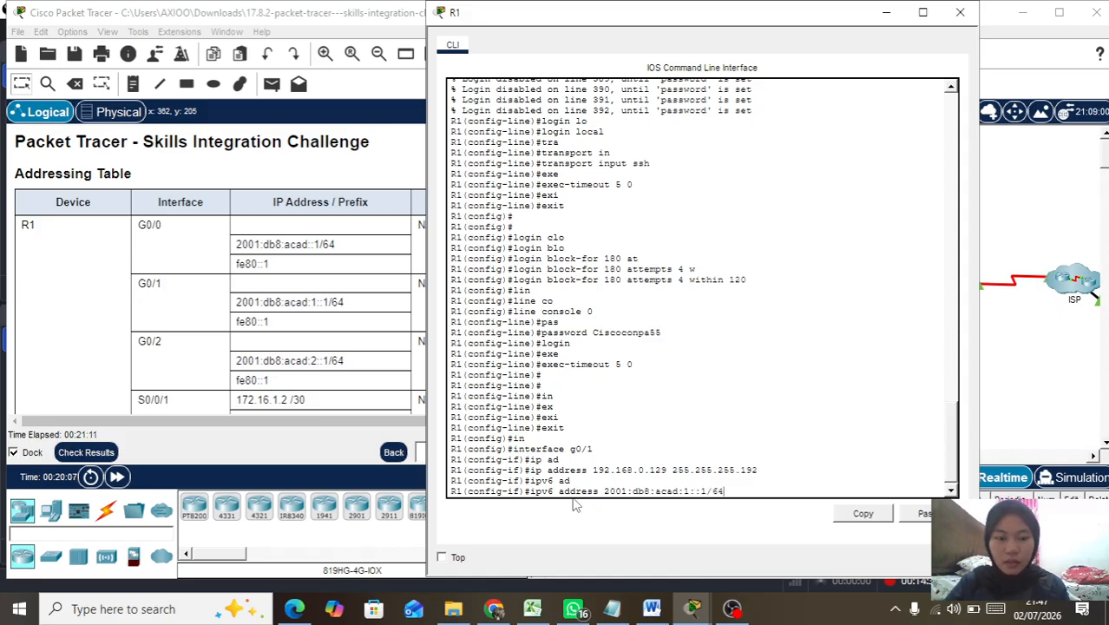
pyautogui.press('Return')
# Step: Add link-local fe80::1 to G0/1, bring it up with no shutdown, and exit
pyautogui.write('ipv6 ad')
pyautogui.press('Tab')
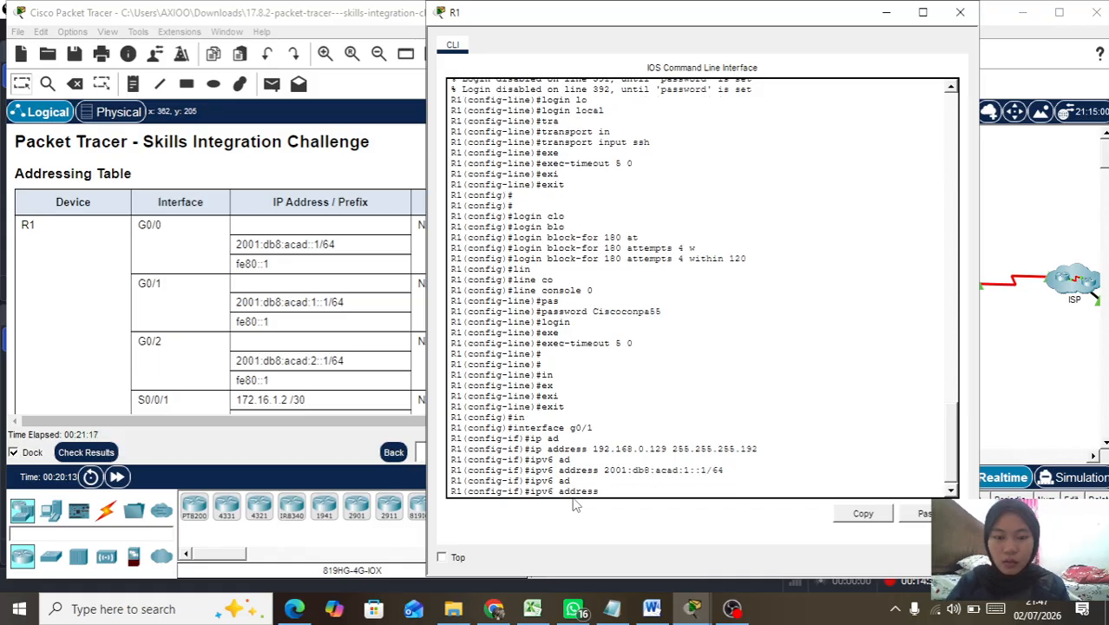
pyautogui.write('fe')
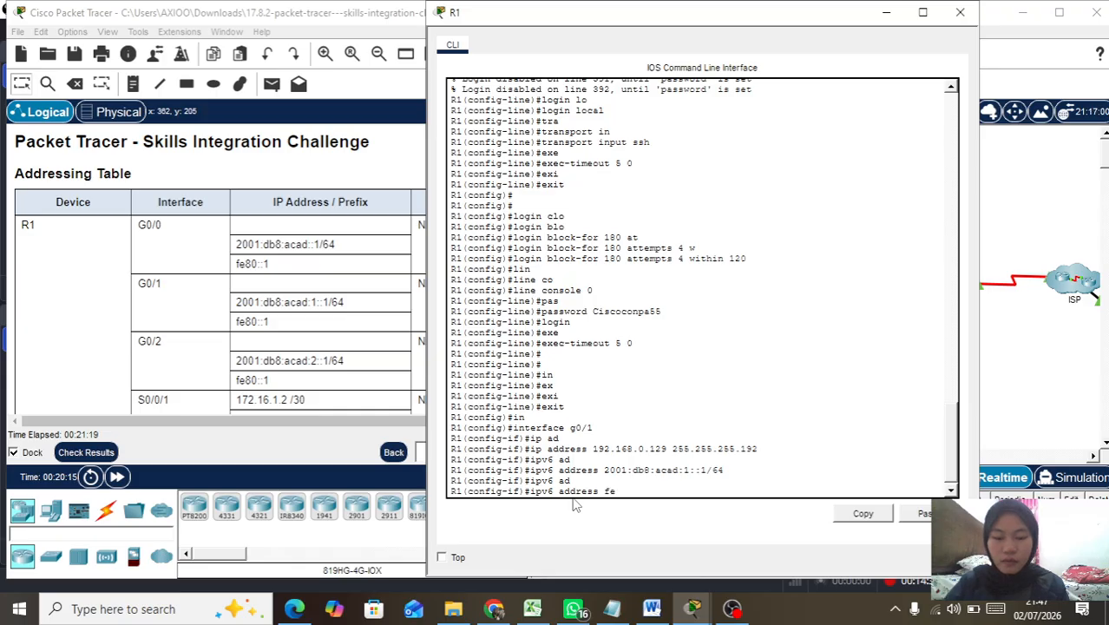
pyautogui.write('80::1 ')
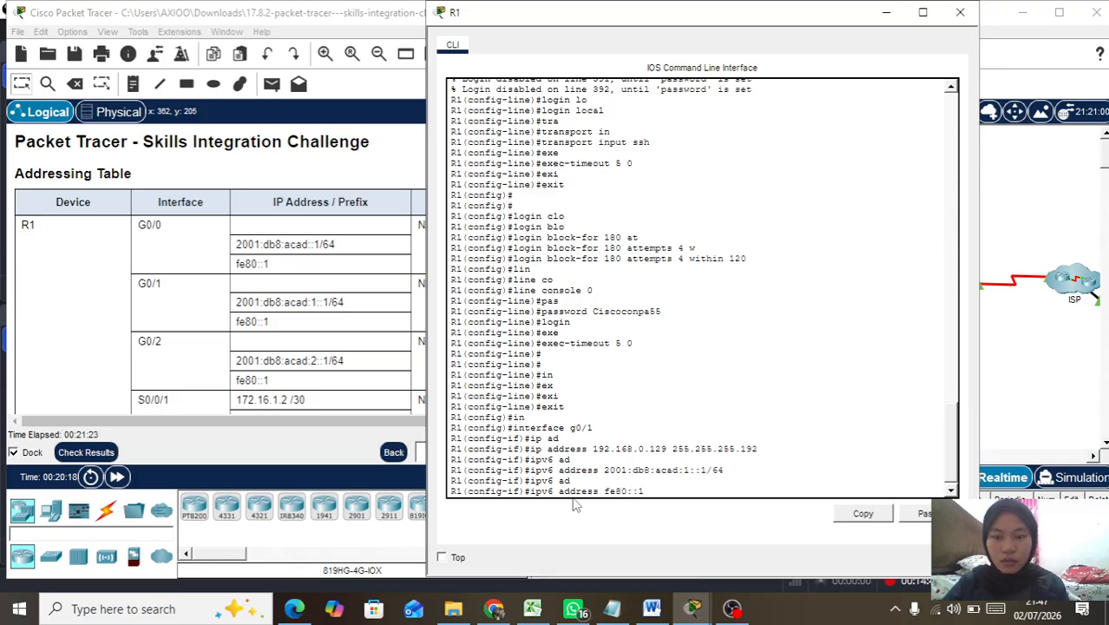
pyautogui.write('lin')
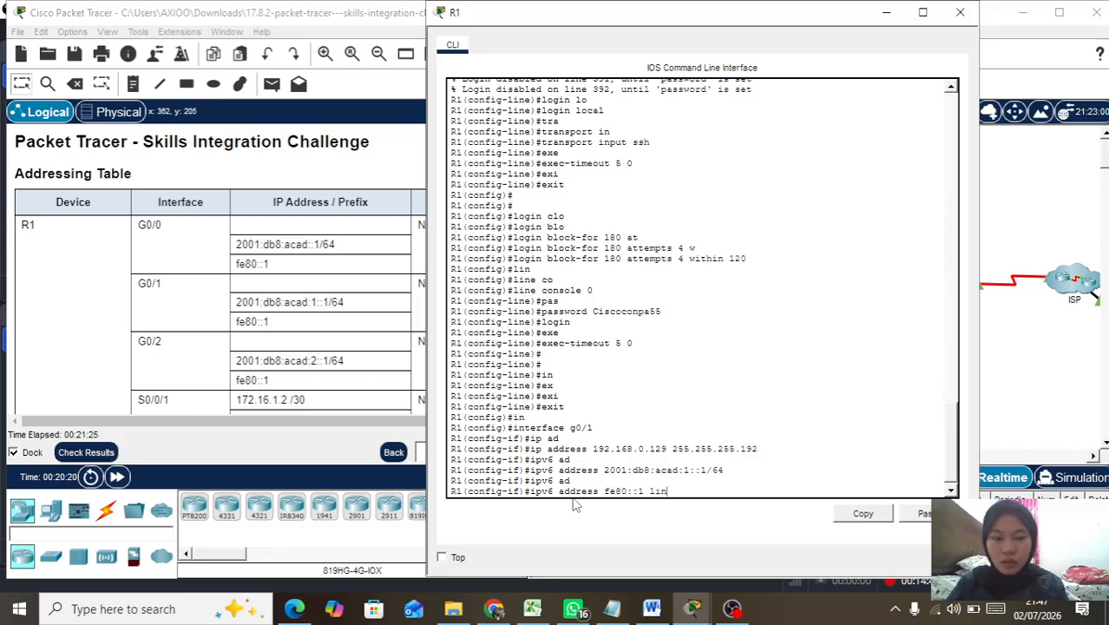
pyautogui.press('Tab')
pyautogui.press('Return')
pyautogui.write('no h')
pyautogui.write('sh')
pyautogui.press('Return')
pyautogui.press('Return')
pyautogui.write('exi')
pyautogui.press('Tab')
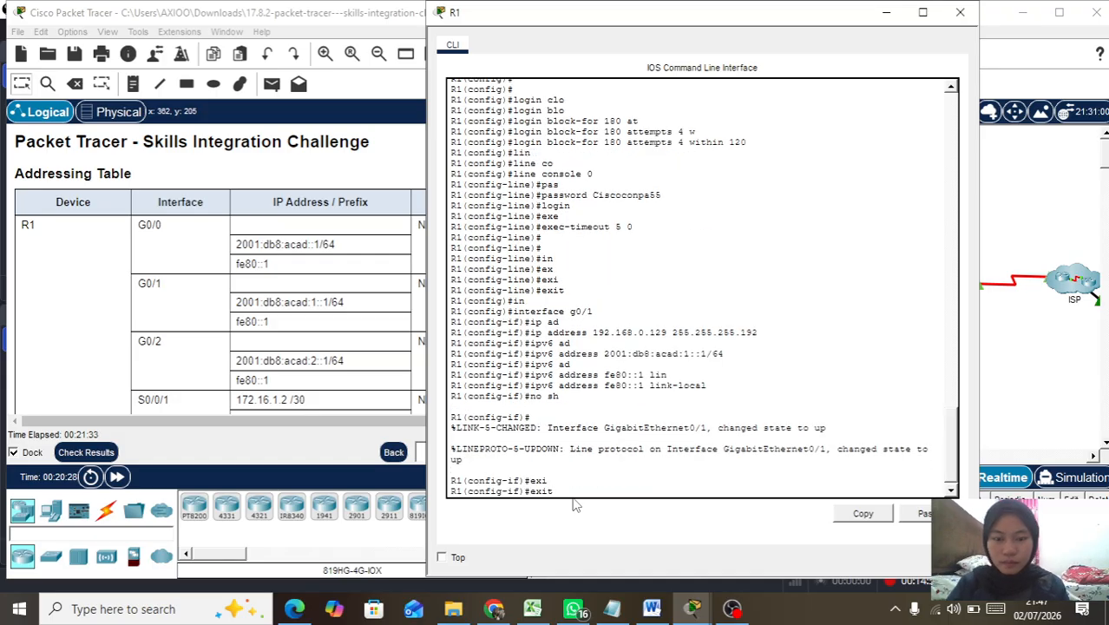
pyautogui.press('Return')
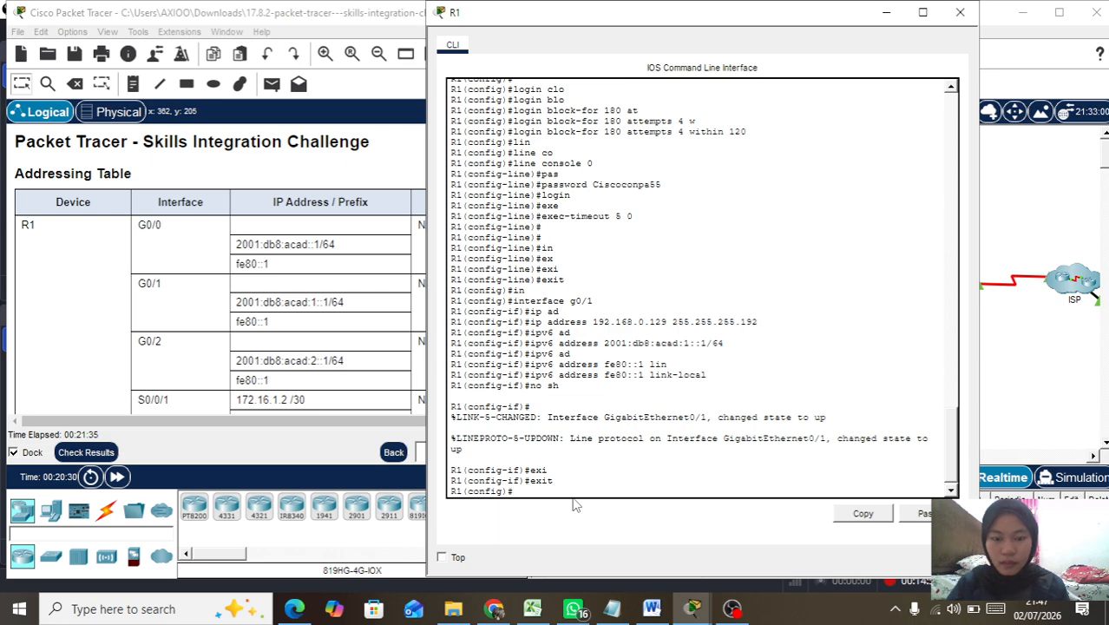
pyautogui.press('Return')
pyautogui.press('Return')
pyautogui.press('Return')
# Step: On interface G0/2, set IP address 192.168.0.193 255.255.255.224
pyautogui.write('in')
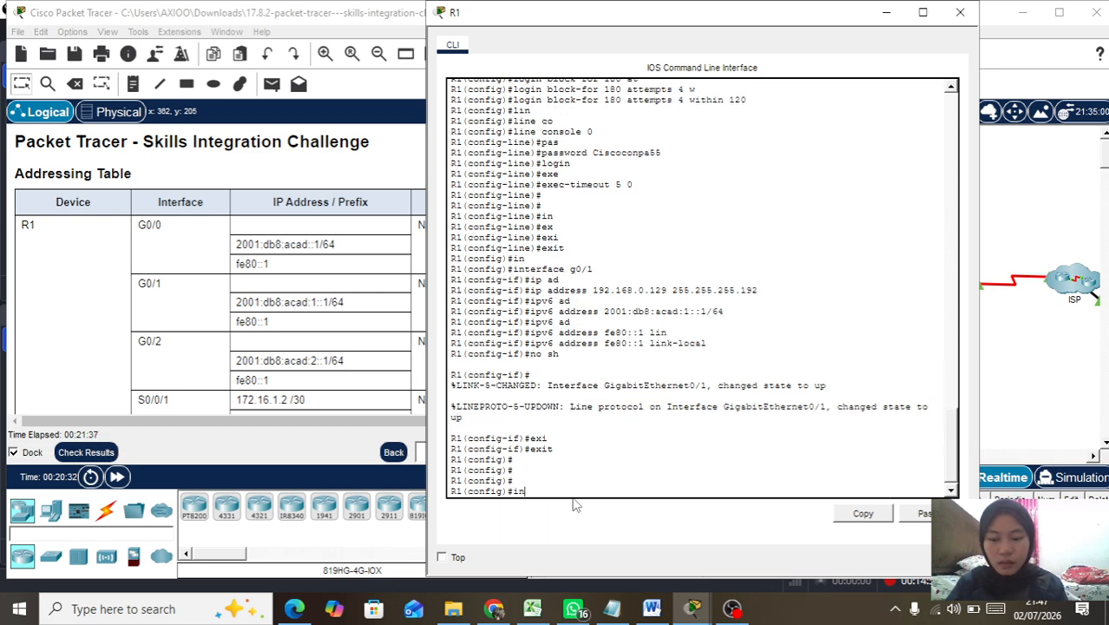
pyautogui.press('Tab')
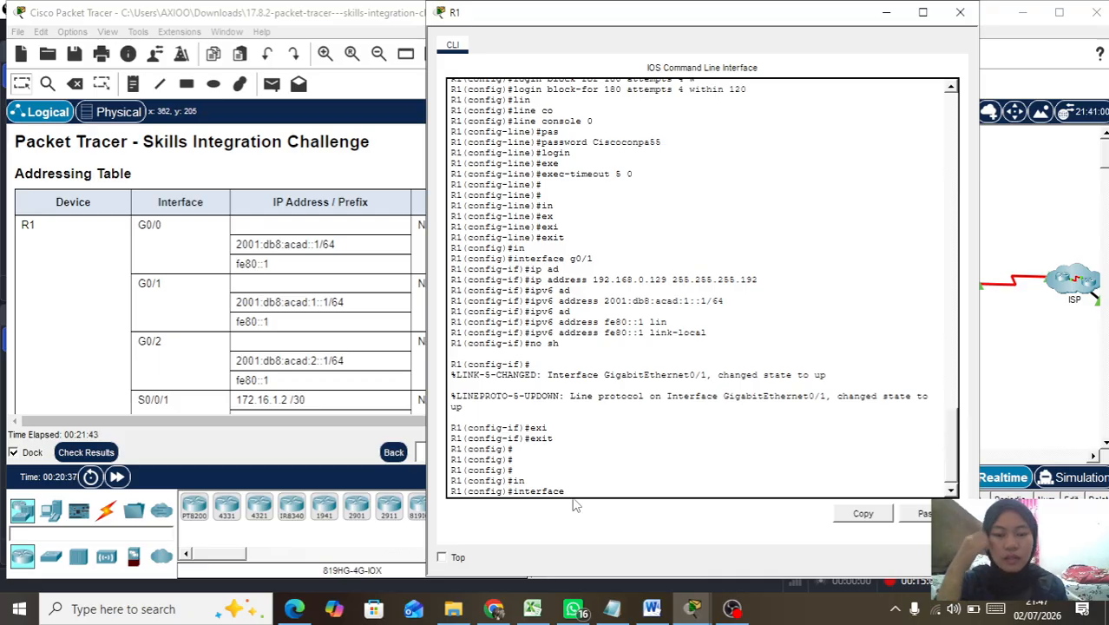
pyautogui.write('g0/2')
pyautogui.press('Return')
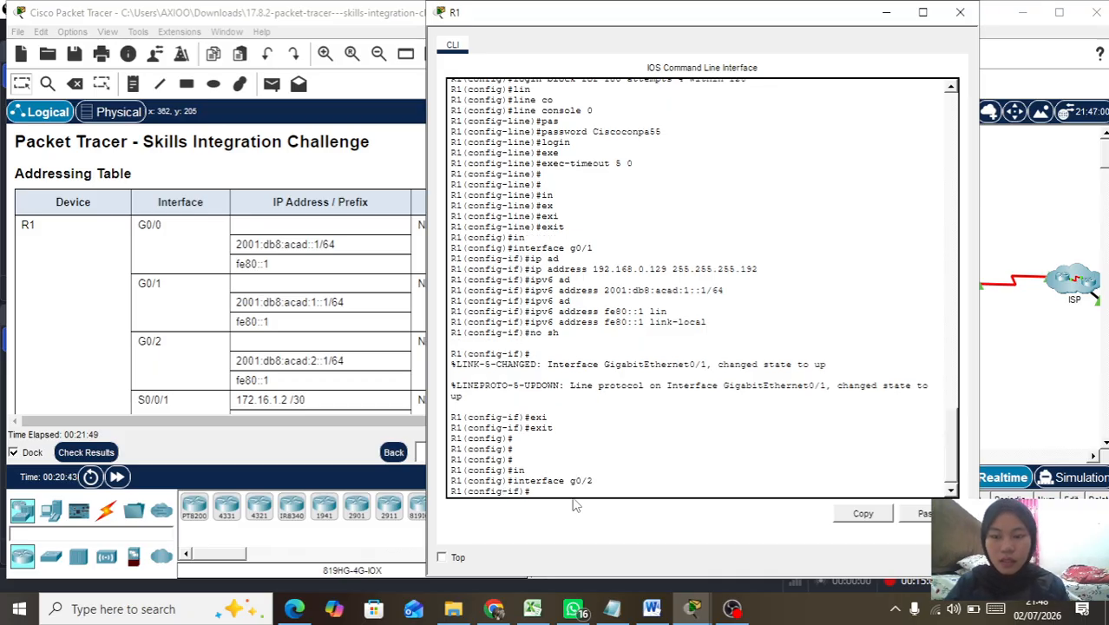
pyautogui.write('ip ad')
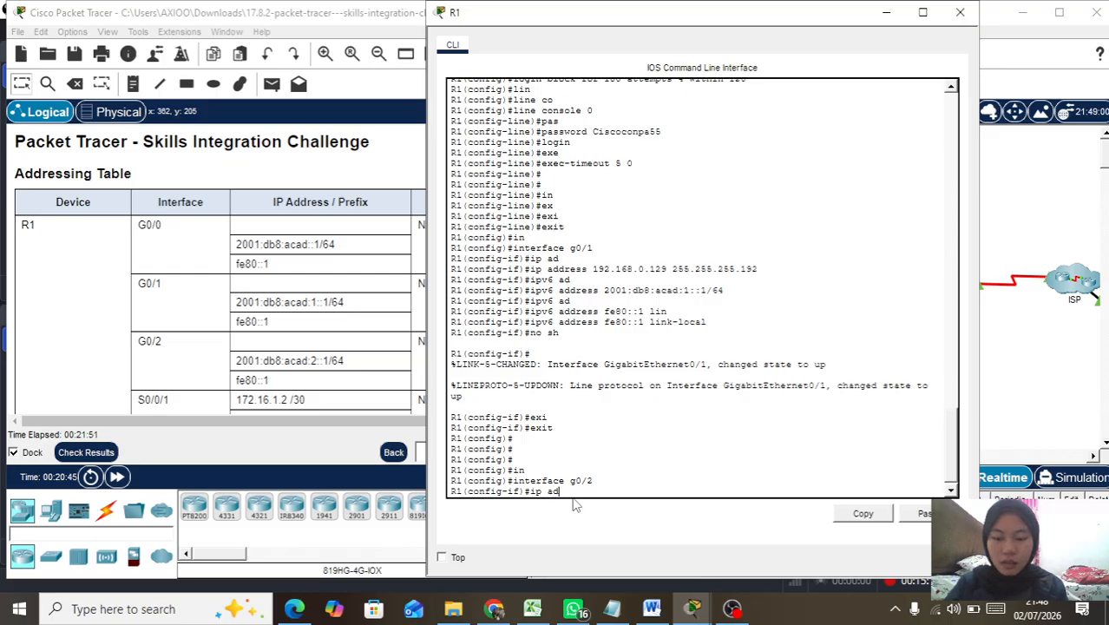
pyautogui.press('Tab')
pyautogui.write('192.168.0.193')
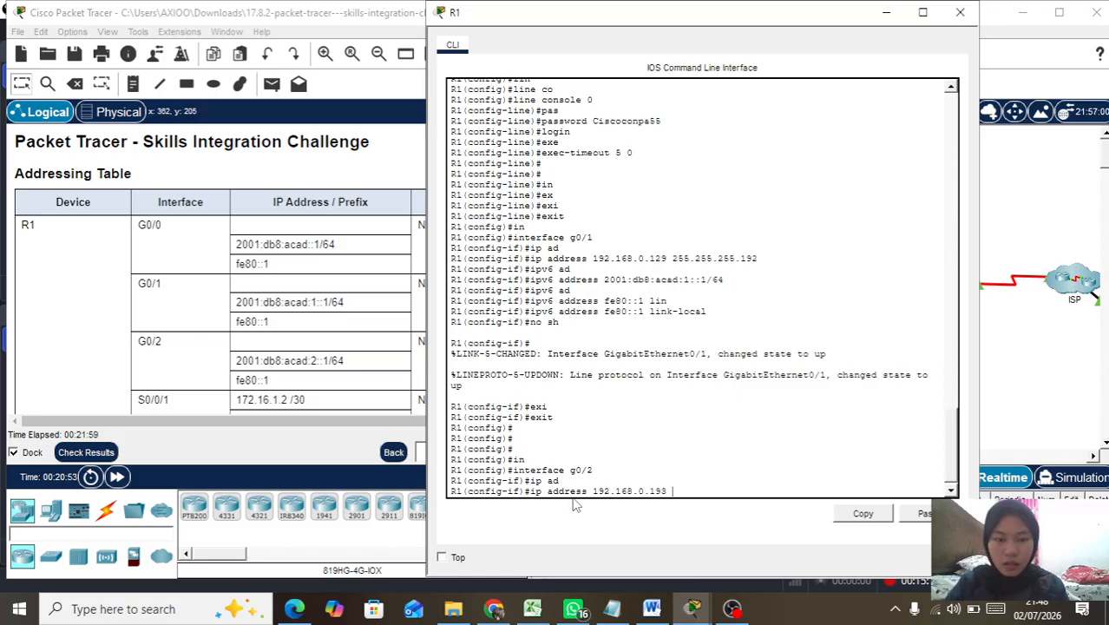
pyautogui.write(' 255')
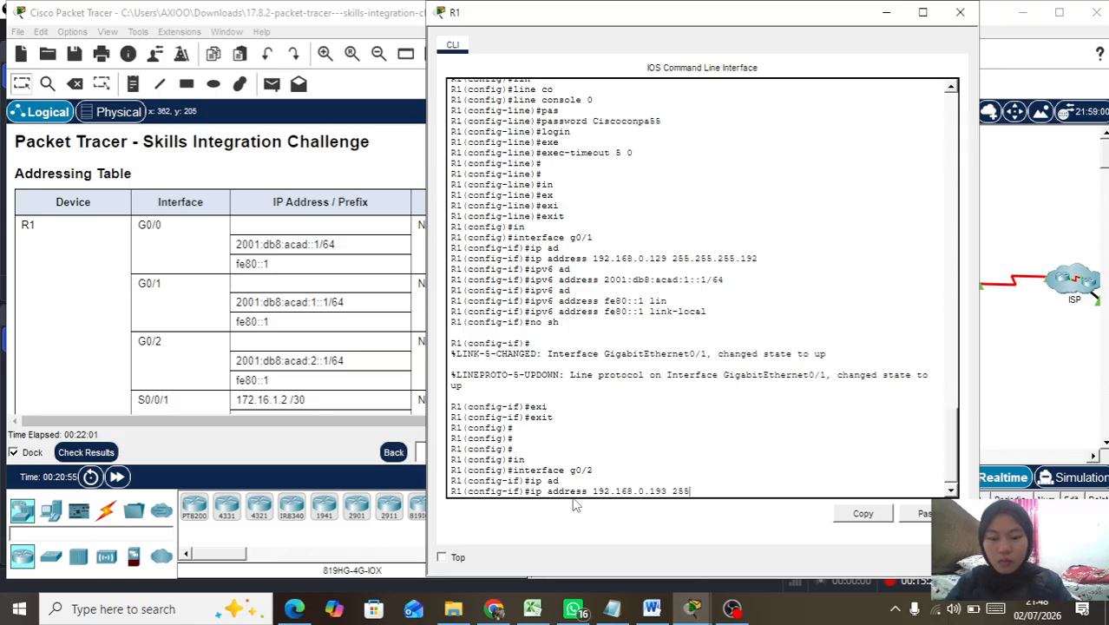
pyautogui.write('.255.255.224')
pyautogui.press('Return')
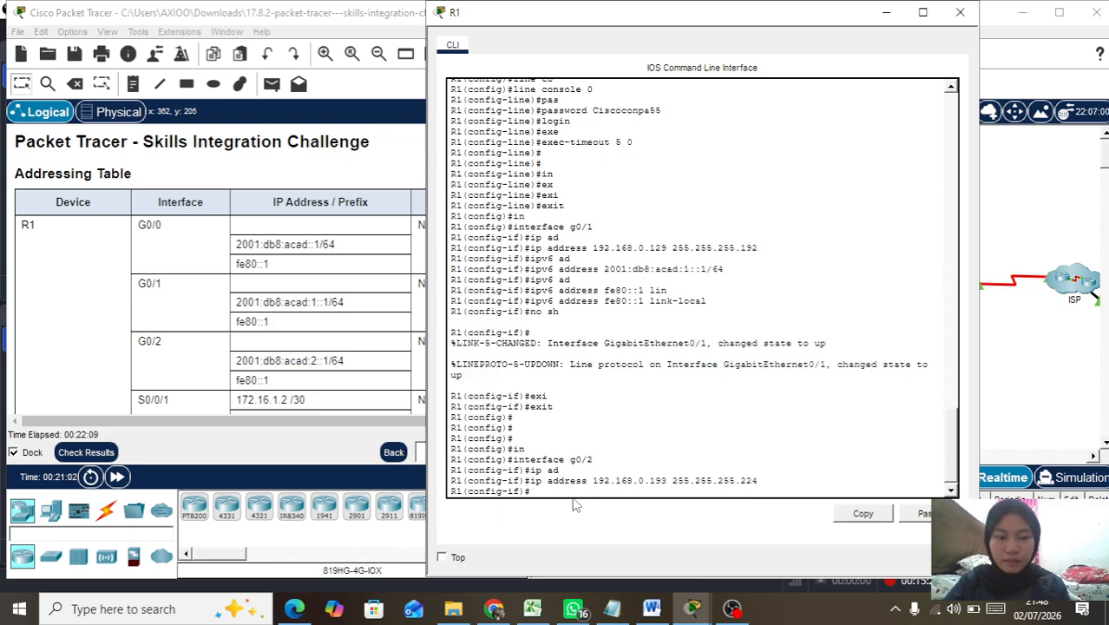
# Step: Assign IPv6 address 2001:db8:acad:2::1/64 to G0/2
pyautogui.write('ip')
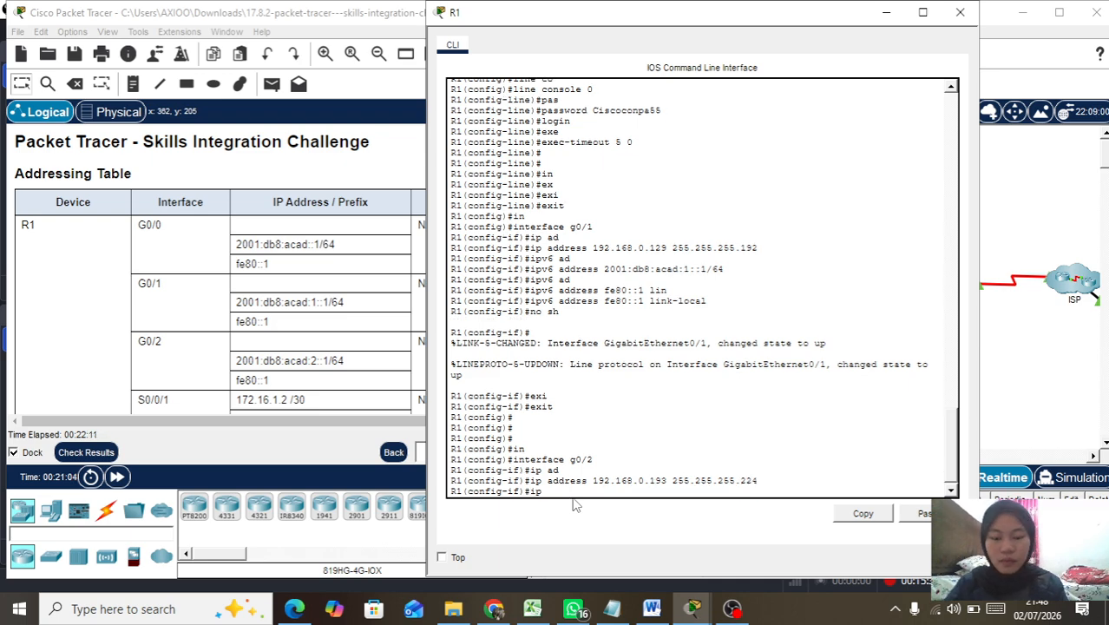
pyautogui.write('v6 ad')
pyautogui.press('Tab')
pyautogui.write('2001:')
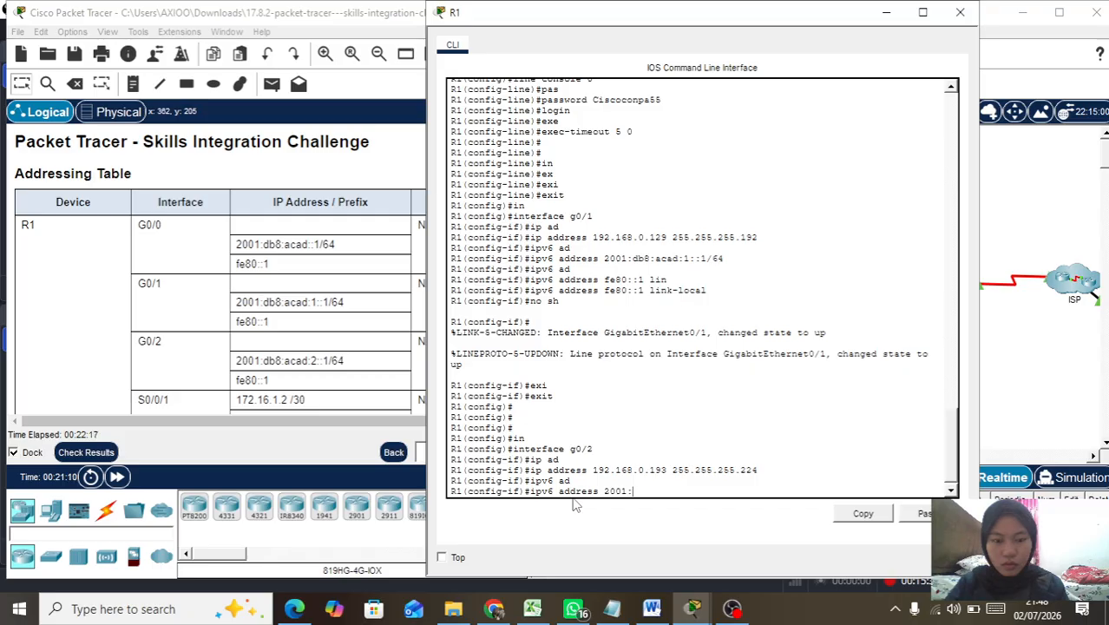
pyautogui.write('db8:acad')
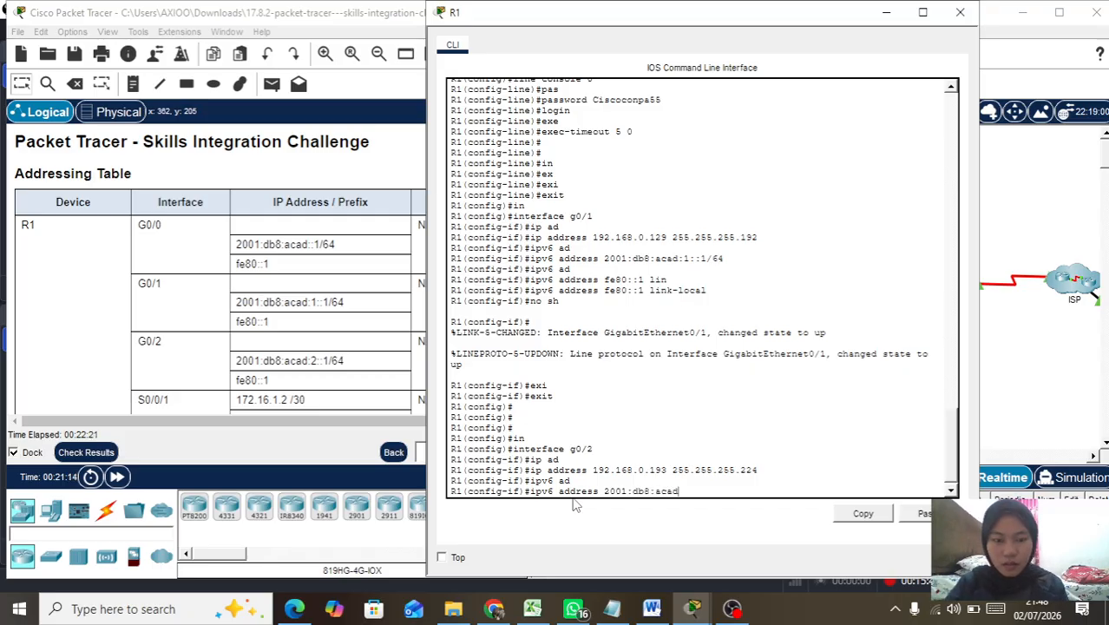
pyautogui.write(':2::')
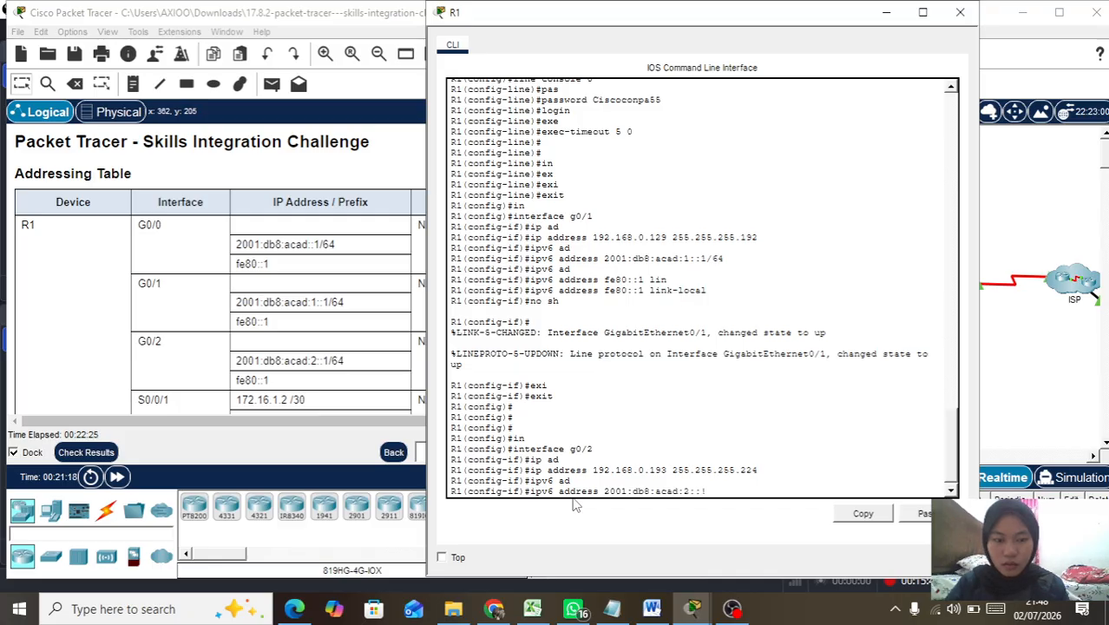
pyautogui.write('1')
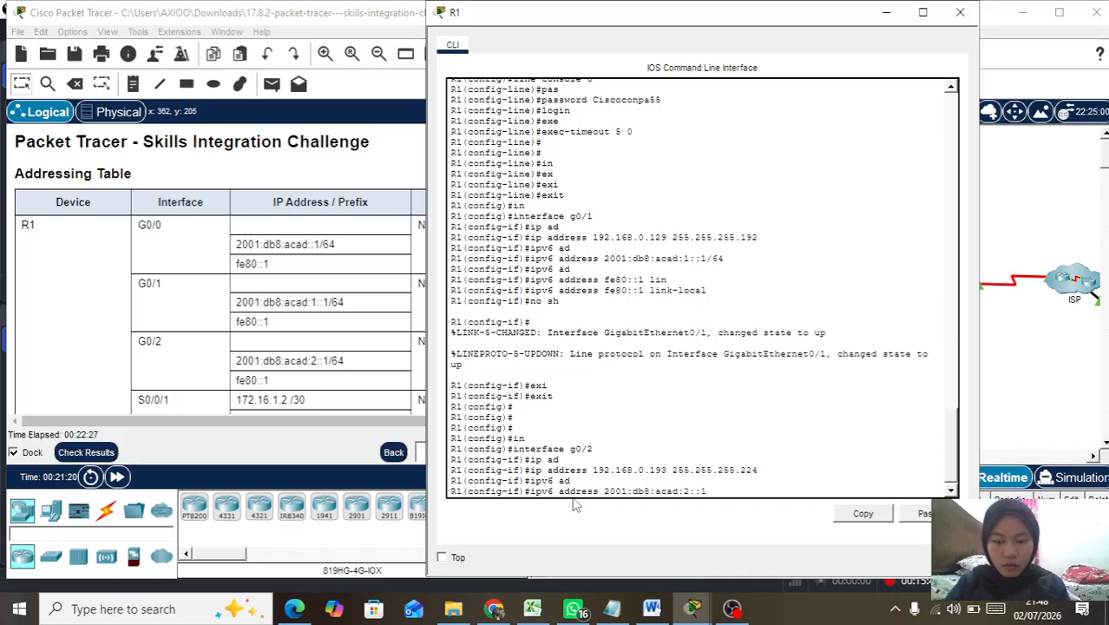
pyautogui.write('/64')
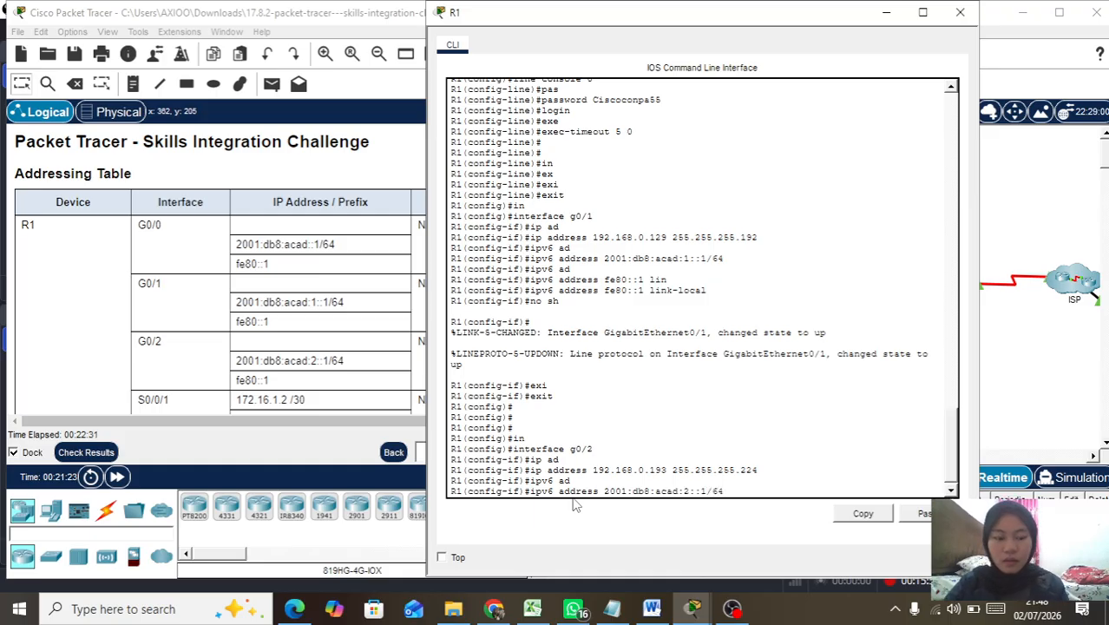
pyautogui.press('Return')
# Step: Add link-local fe80::1 to G0/2, bring it up with no shutdown, and exit
pyautogui.press('Up')
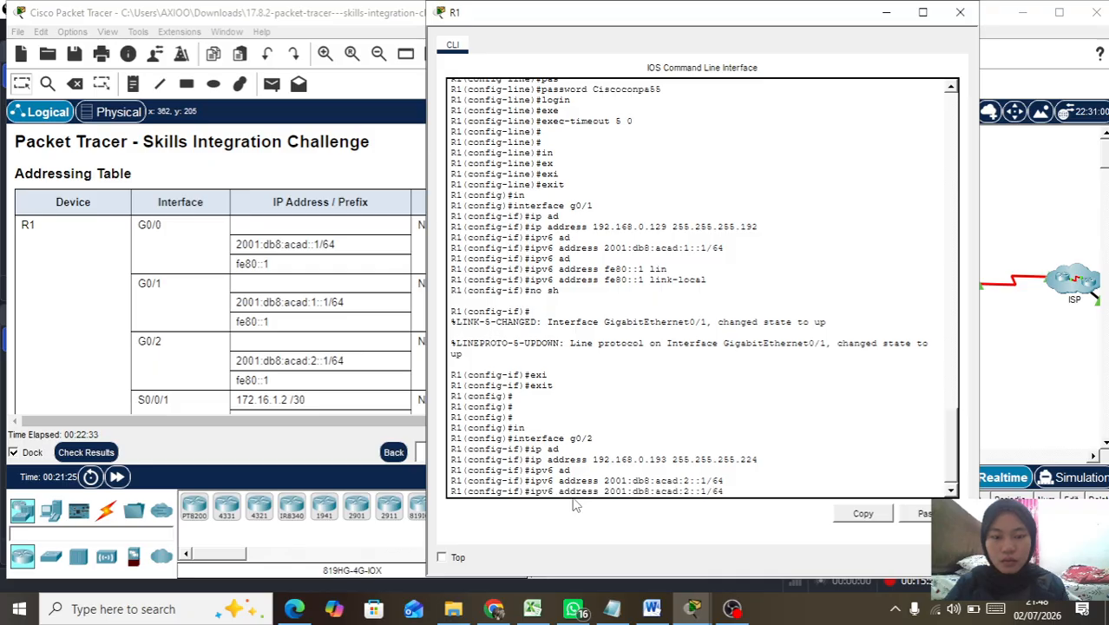
pyautogui.press('BackSpace')
pyautogui.press('BackSpace')
pyautogui.press('BackSpace')
pyautogui.press('BackSpace')
pyautogui.press('BackSpace')
pyautogui.press('BackSpace')
pyautogui.press('BackSpace')
pyautogui.press('BackSpace')
pyautogui.press('BackSpace')
pyautogui.press('BackSpace')
pyautogui.press('BackSpace')
pyautogui.press('BackSpace')
pyautogui.press('BackSpace')
pyautogui.press('BackSpace')
pyautogui.press('BackSpace')
pyautogui.press('BackSpace')
pyautogui.press('BackSpace')
pyautogui.press('BackSpace')
pyautogui.press('BackSpace')
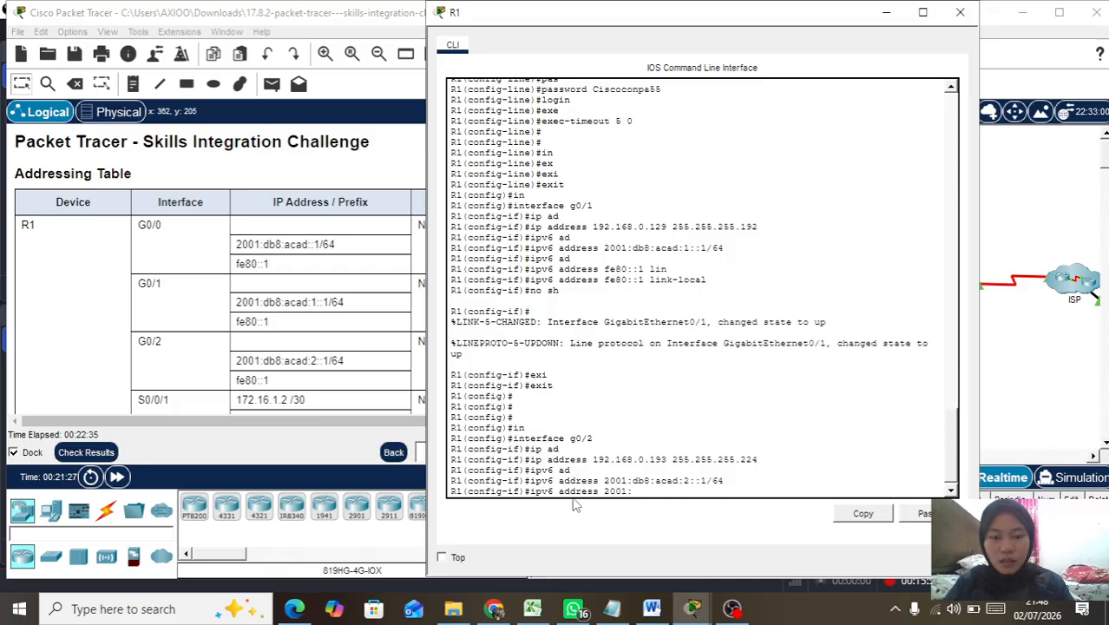
pyautogui.press('BackSpace')
pyautogui.press('BackSpace')
pyautogui.write('fe')
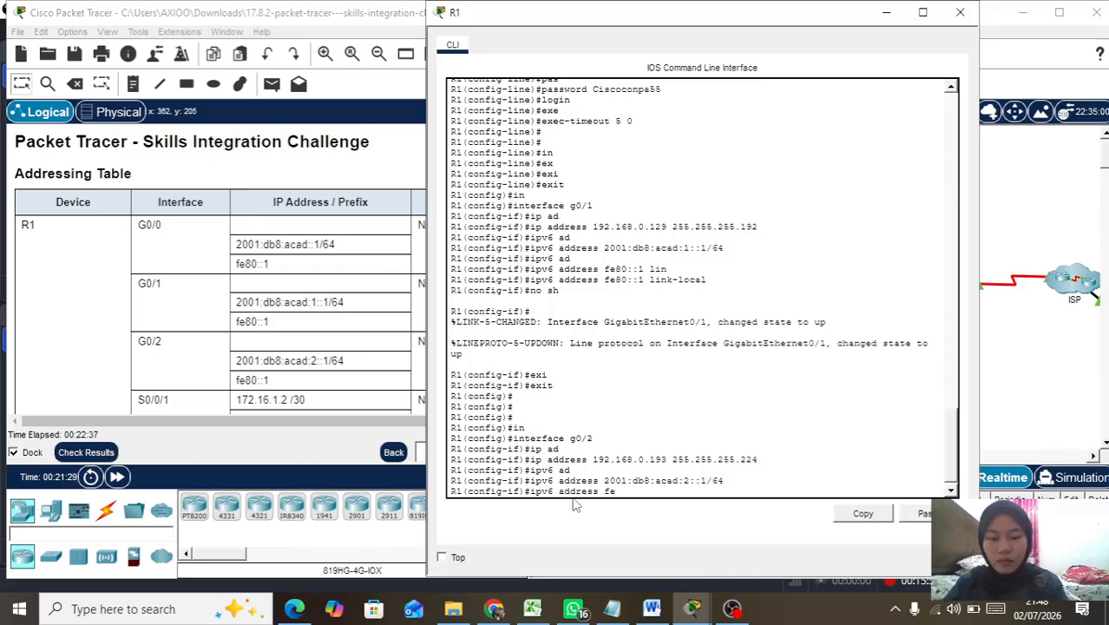
pyautogui.write('80::1')
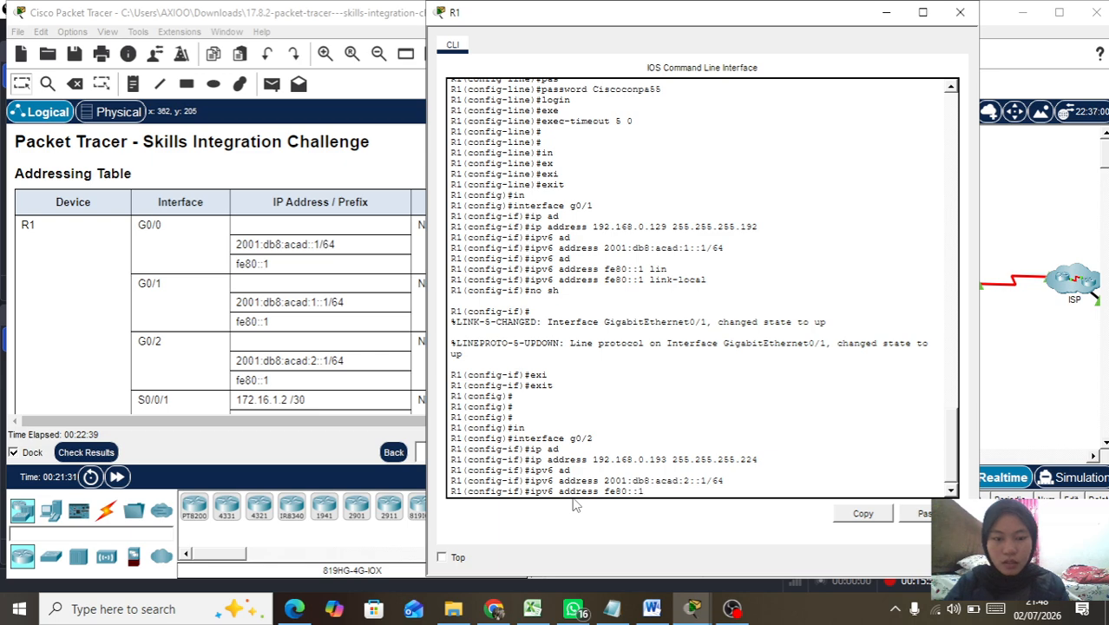
pyautogui.write(' lin')
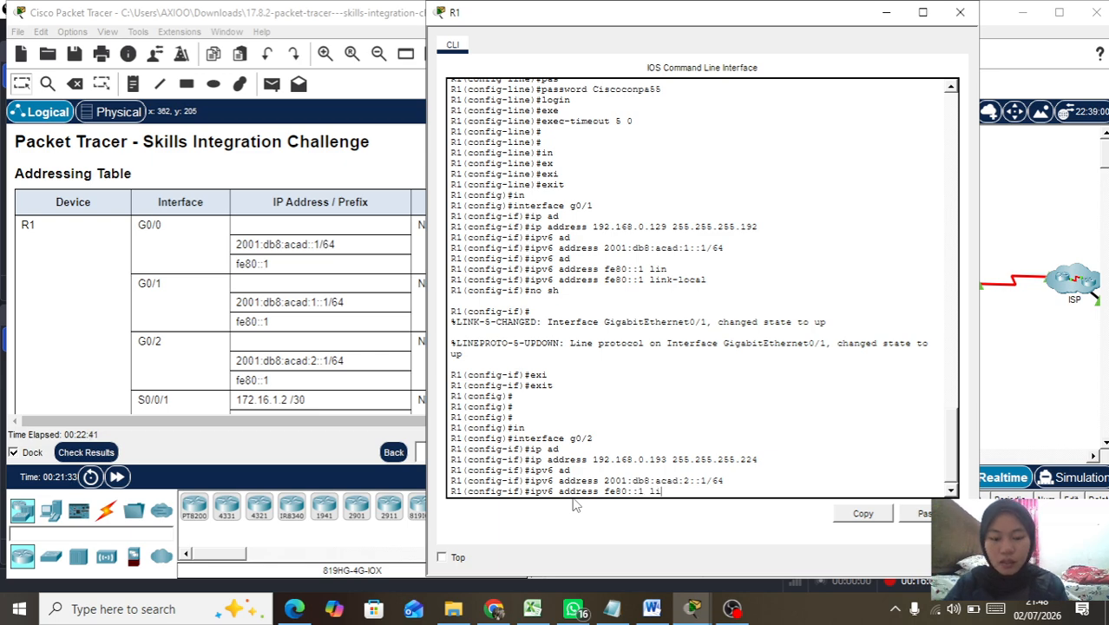
pyautogui.press('Tab')
pyautogui.press('Return')
pyautogui.write('no sh')
pyautogui.press('Return')
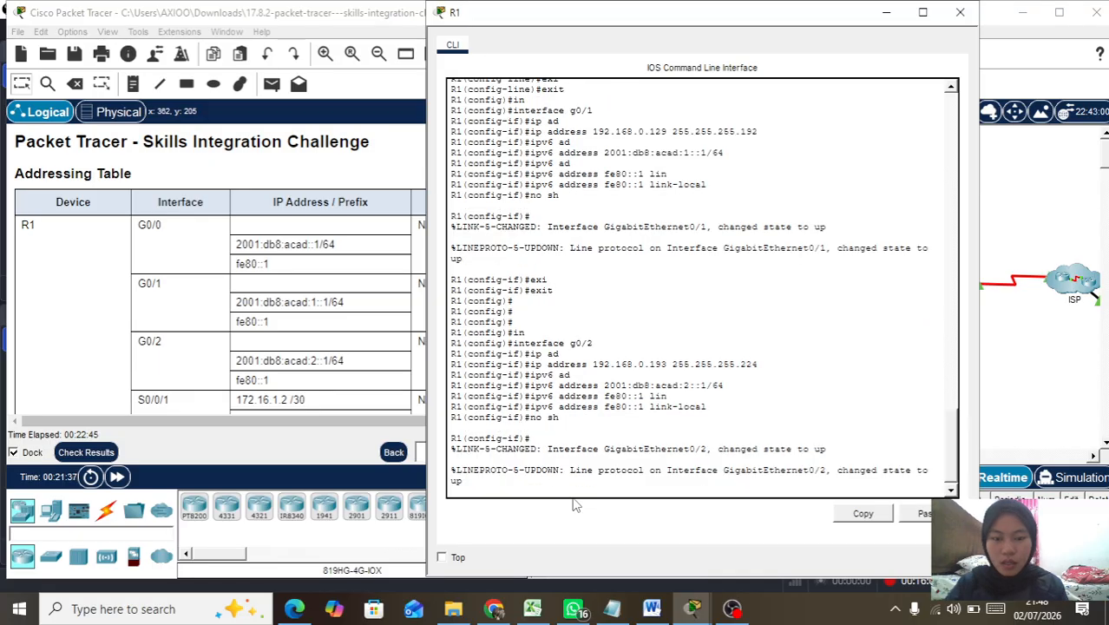
pyautogui.write('exi')
pyautogui.press('Tab')
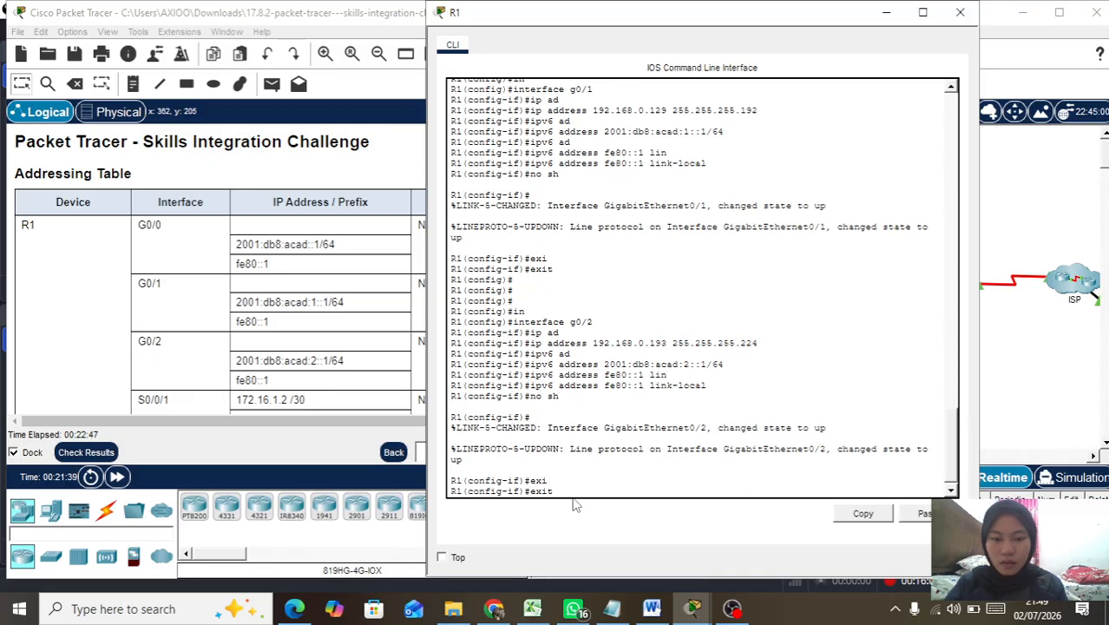
pyautogui.press('Return')
pyautogui.press('Return')
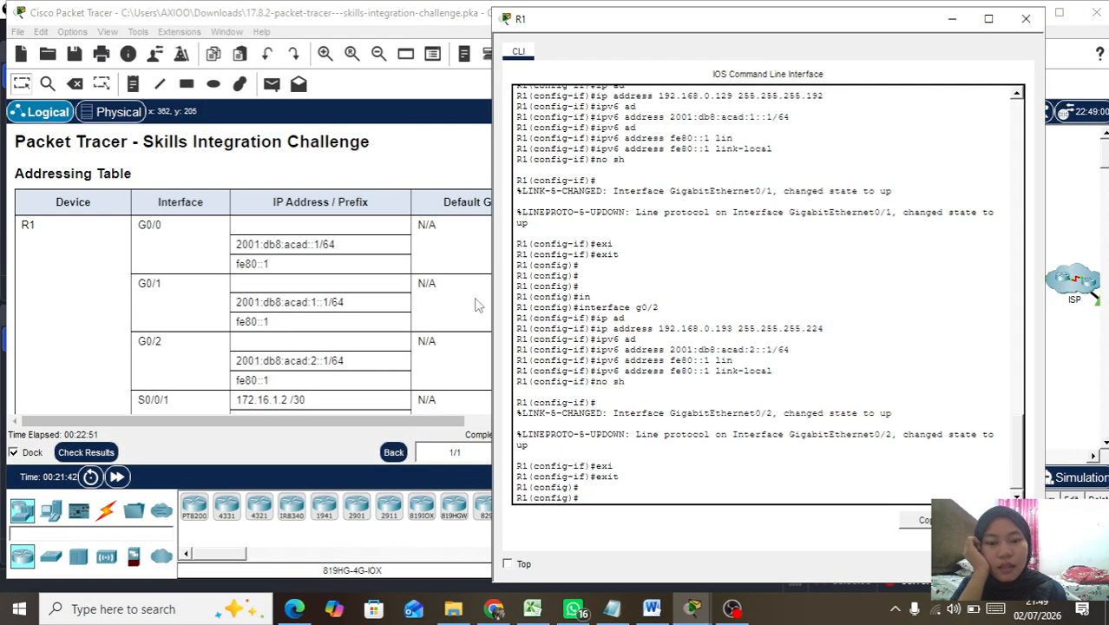
# Step: Close the R1 CLI and view the itemized assessment results, scoring 70/128
pyautogui.click(951, 18)
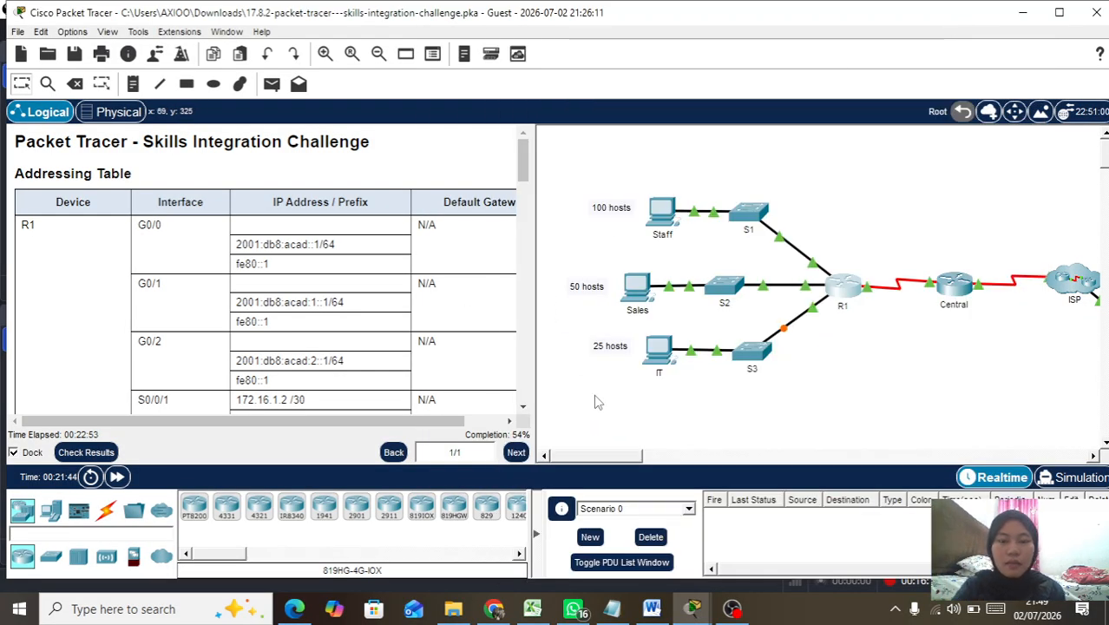
pyautogui.click(86, 452)
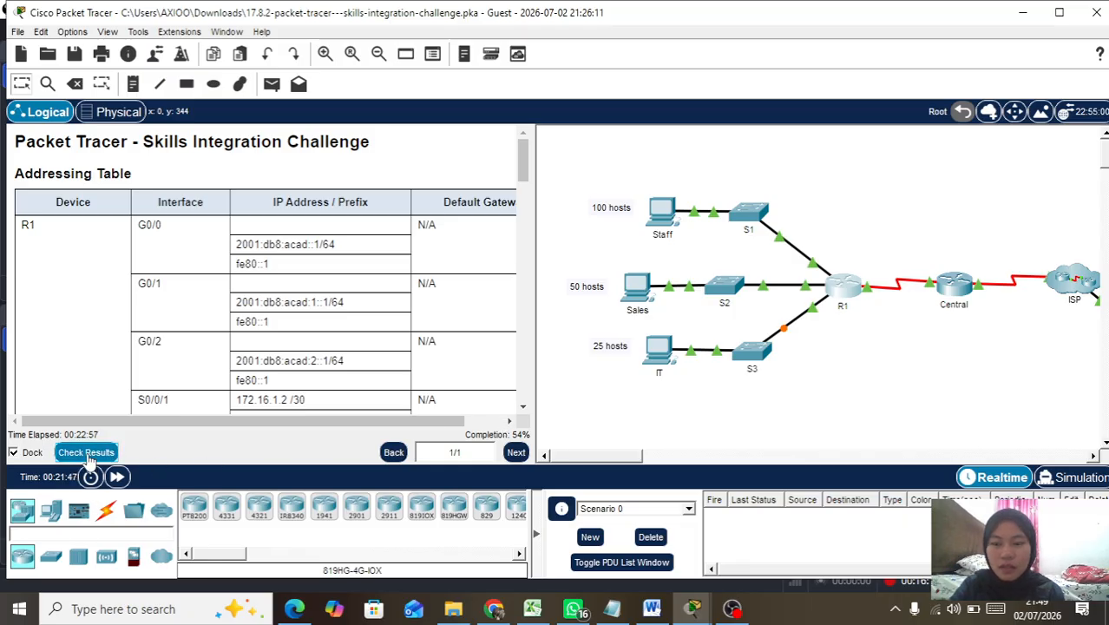
pyautogui.click(165, 122)
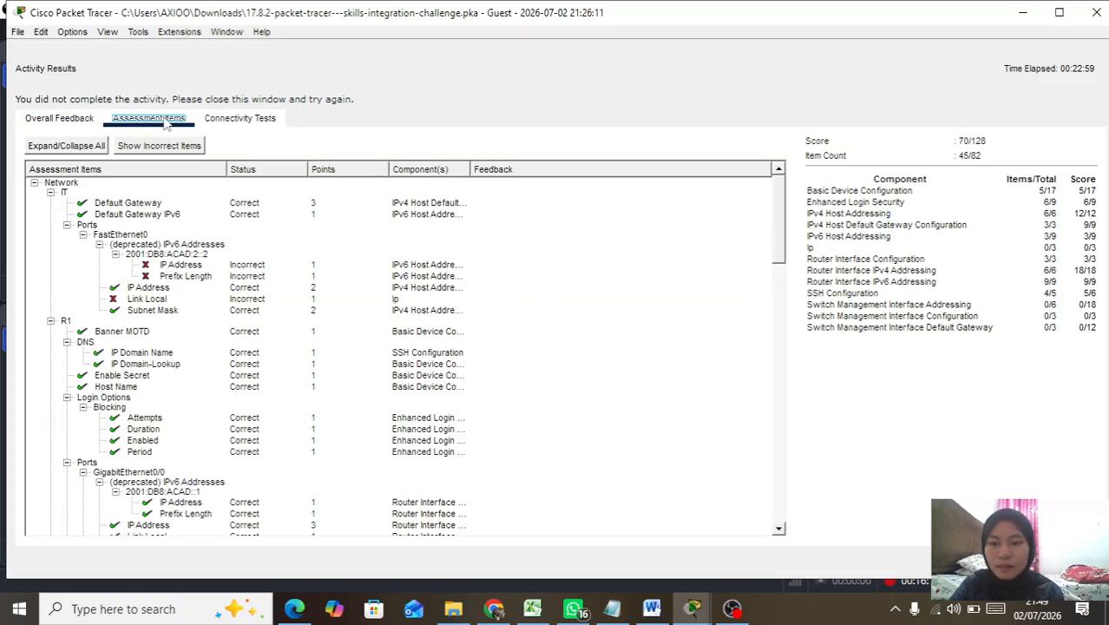
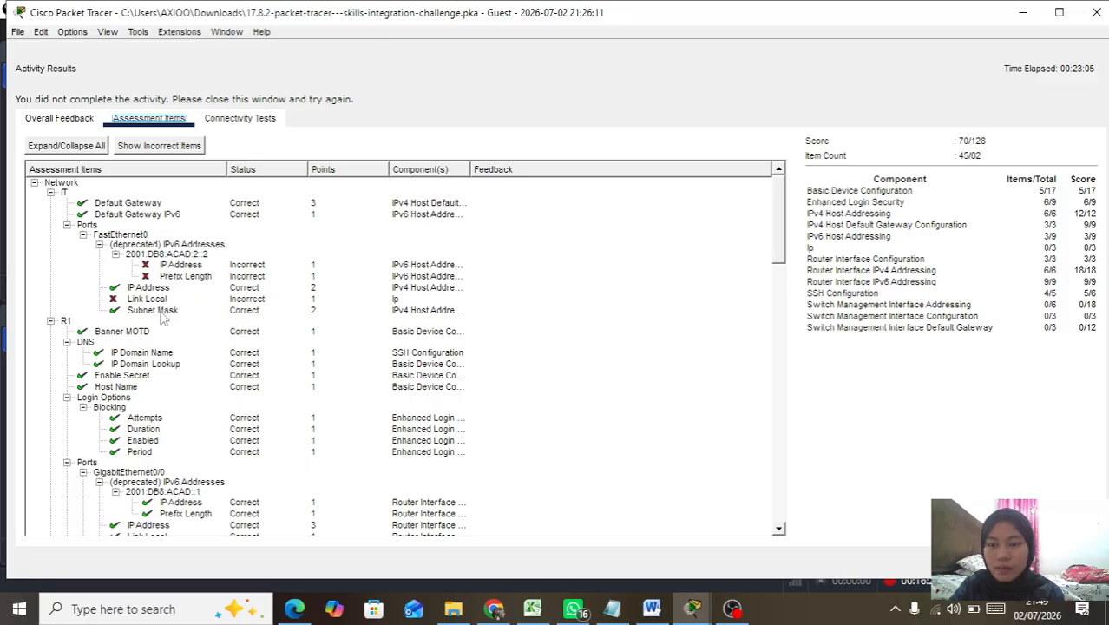
# Step: Scroll through the 70/128 Assessment Items for incorrect entries, then close the Activity Results window
pyautogui.scroll(-5, 163, 310)
pyautogui.scroll(2, 152, 308)
pyautogui.scroll(-10, 151, 308)
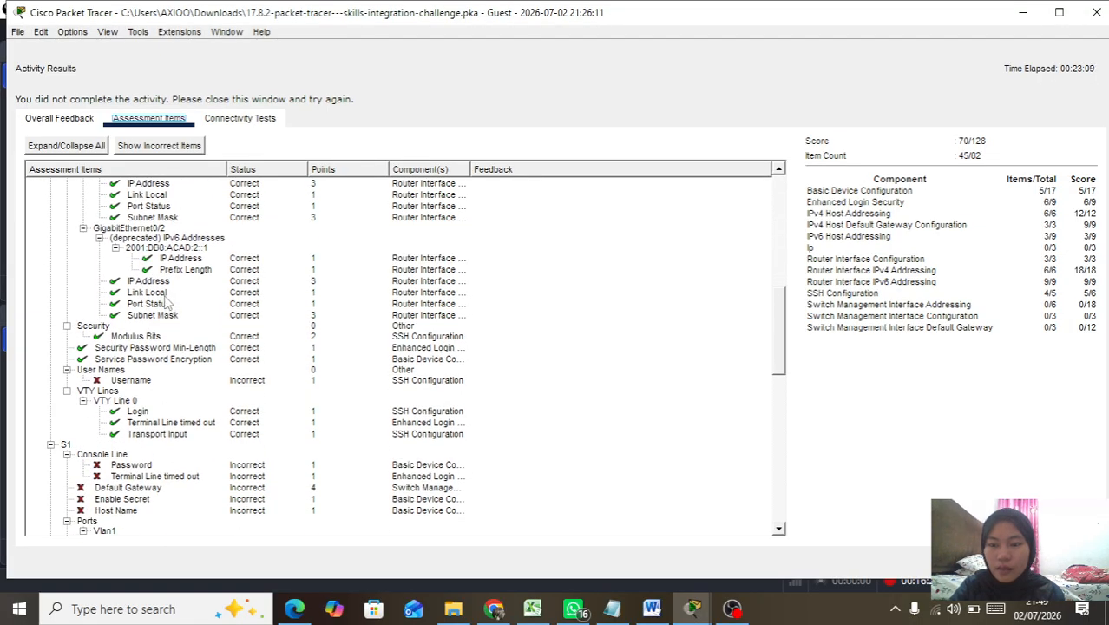
pyautogui.scroll(2, 167, 302)
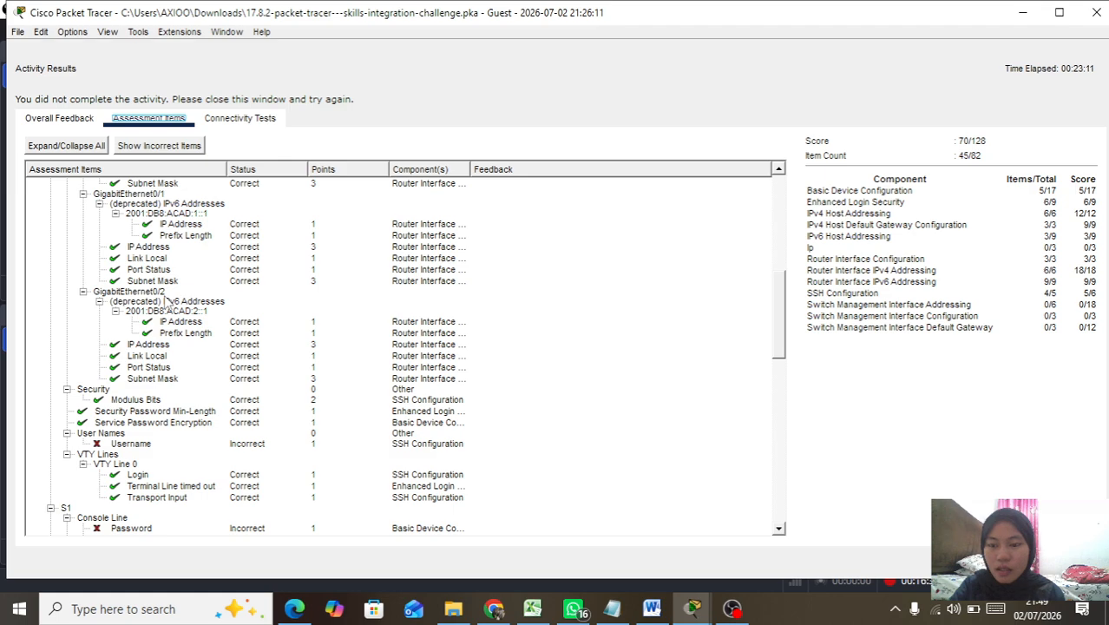
pyautogui.scroll(-2, 166, 302)
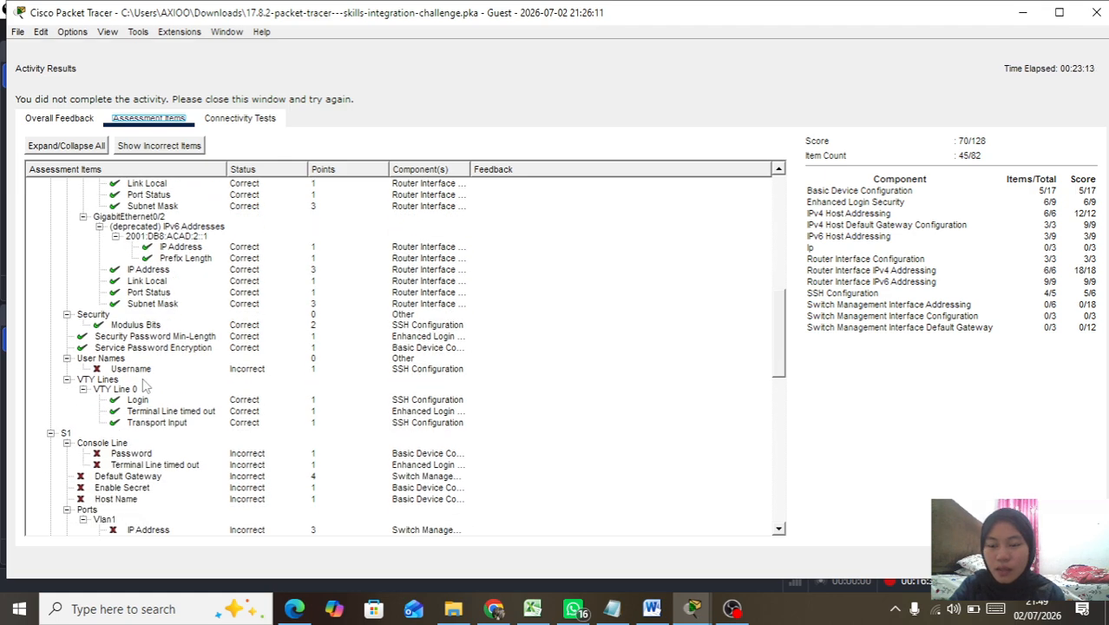
pyautogui.scroll(-3, 157, 383)
pyautogui.scroll(-8, 157, 382)
pyautogui.scroll(-5, 156, 383)
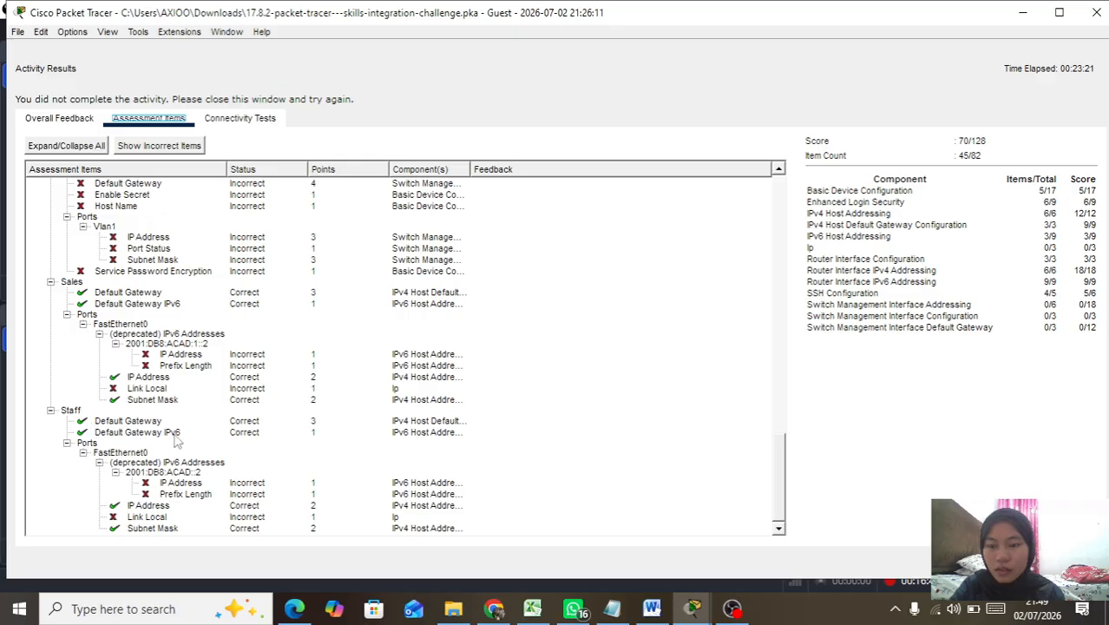
pyautogui.scroll(3, 157, 438)
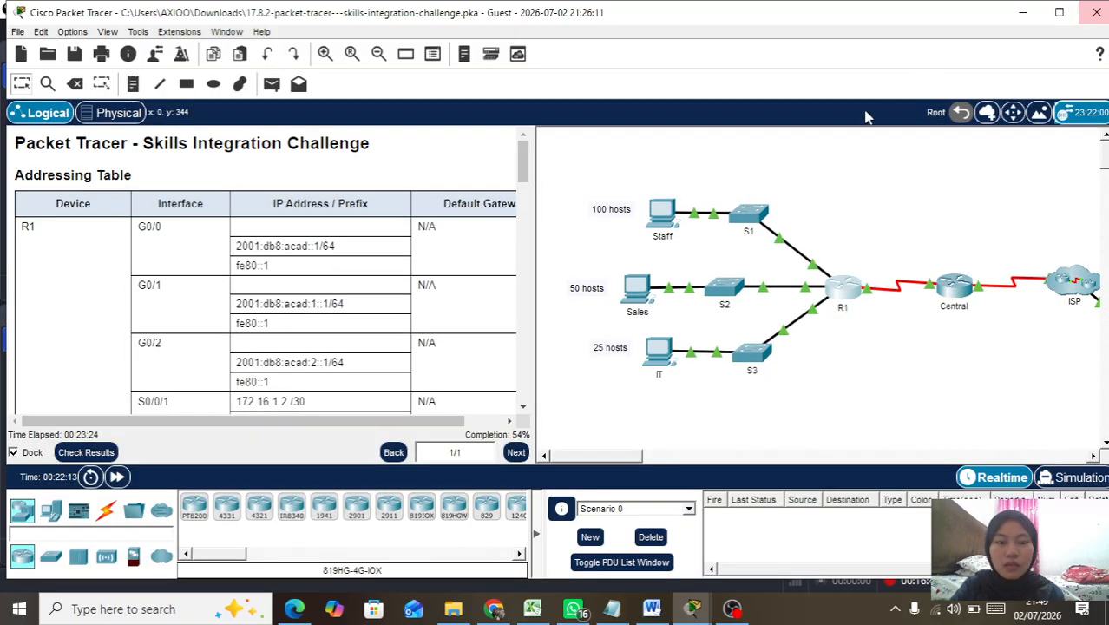
pyautogui.click(1096, 11)
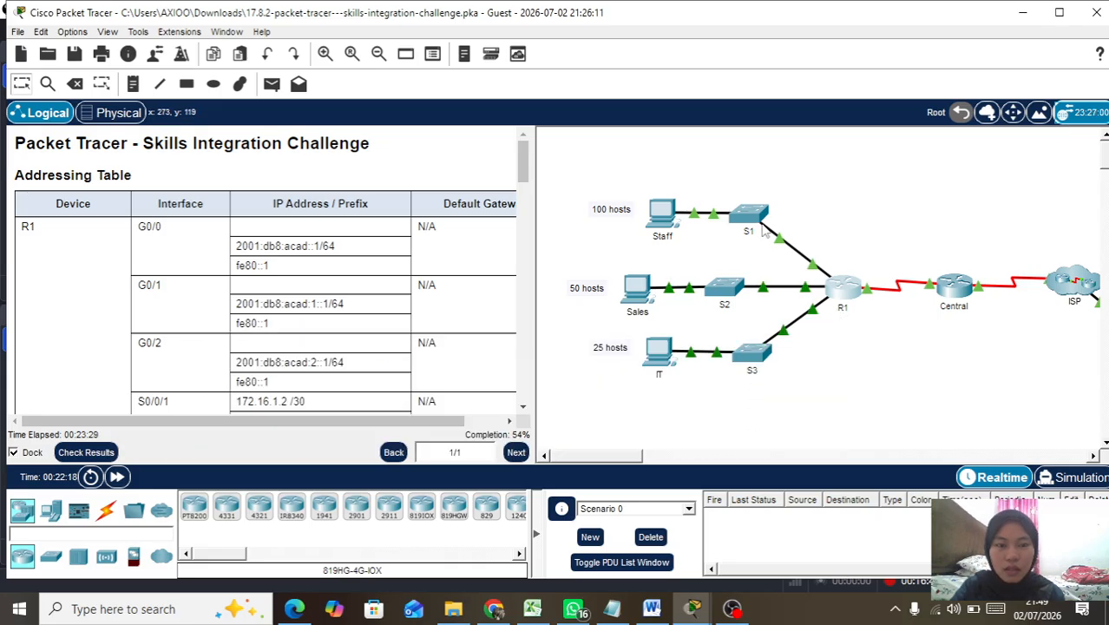
# Step: Check the Addressing Table in the instructions pane, then open switch S1's CLI
pyautogui.moveTo(775, 246)
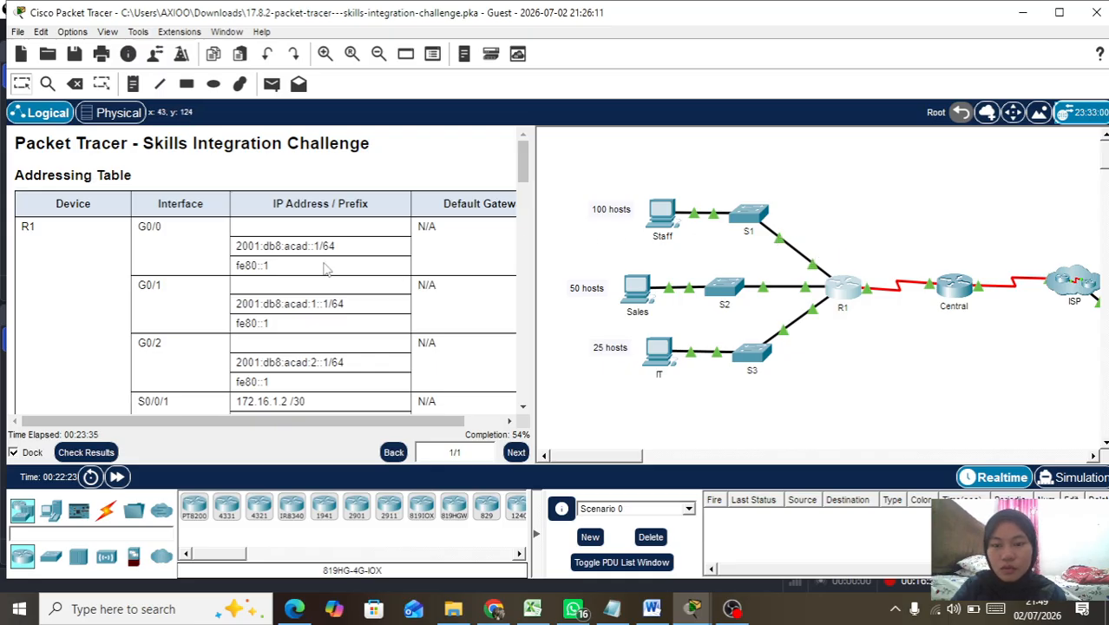
pyautogui.scroll(-4, 326, 269)
pyautogui.scroll(2, 325, 269)
pyautogui.scroll(2, 325, 269)
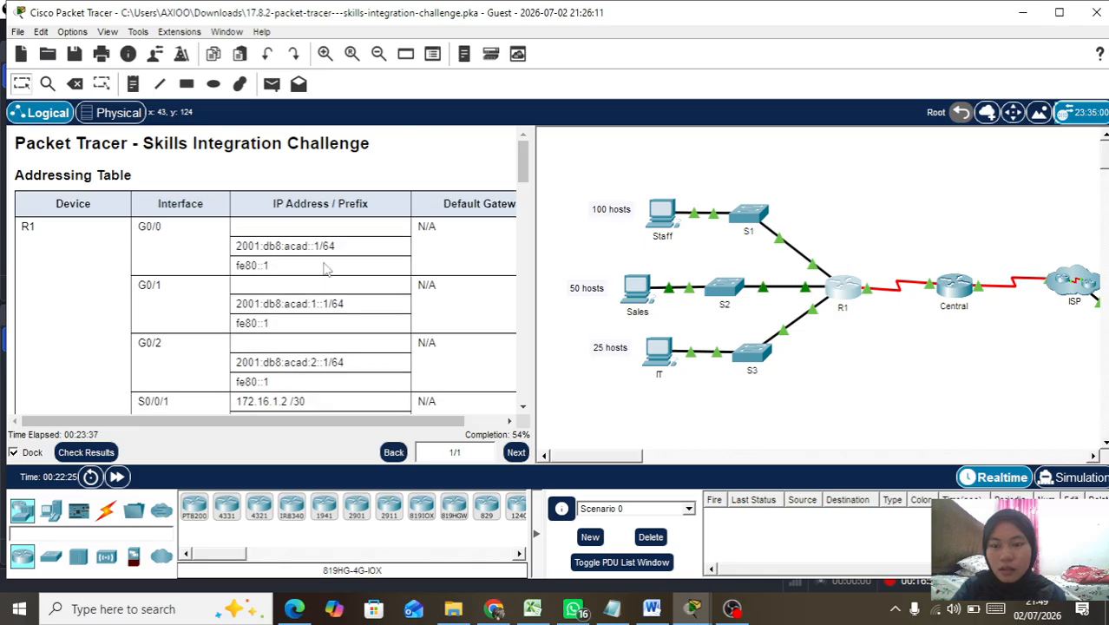
pyautogui.scroll(-1, 325, 269)
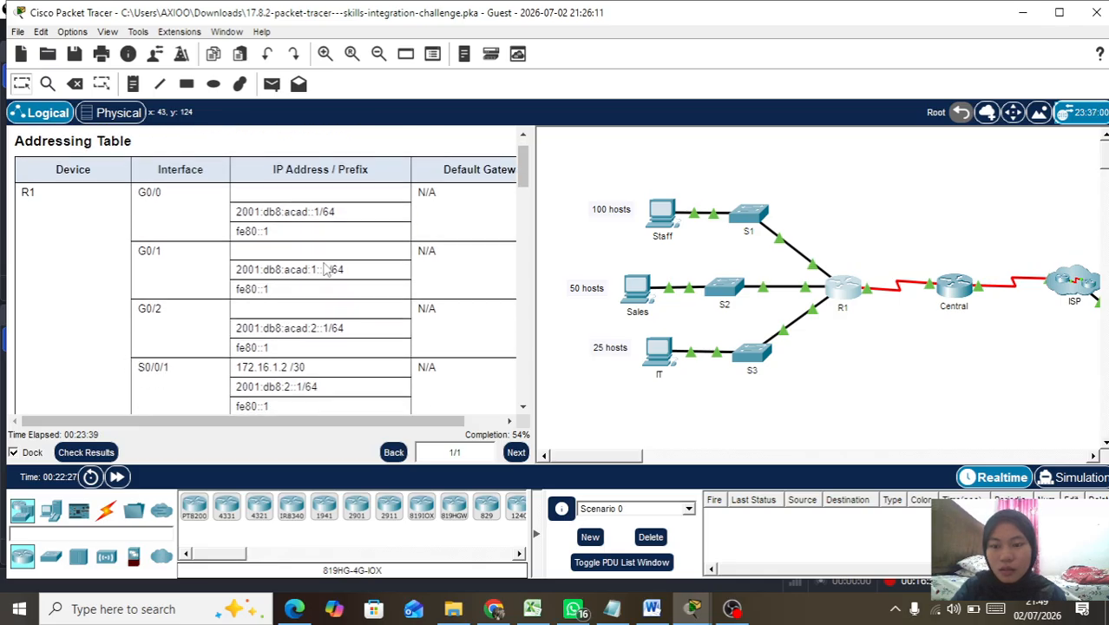
pyautogui.scroll(-1, 326, 270)
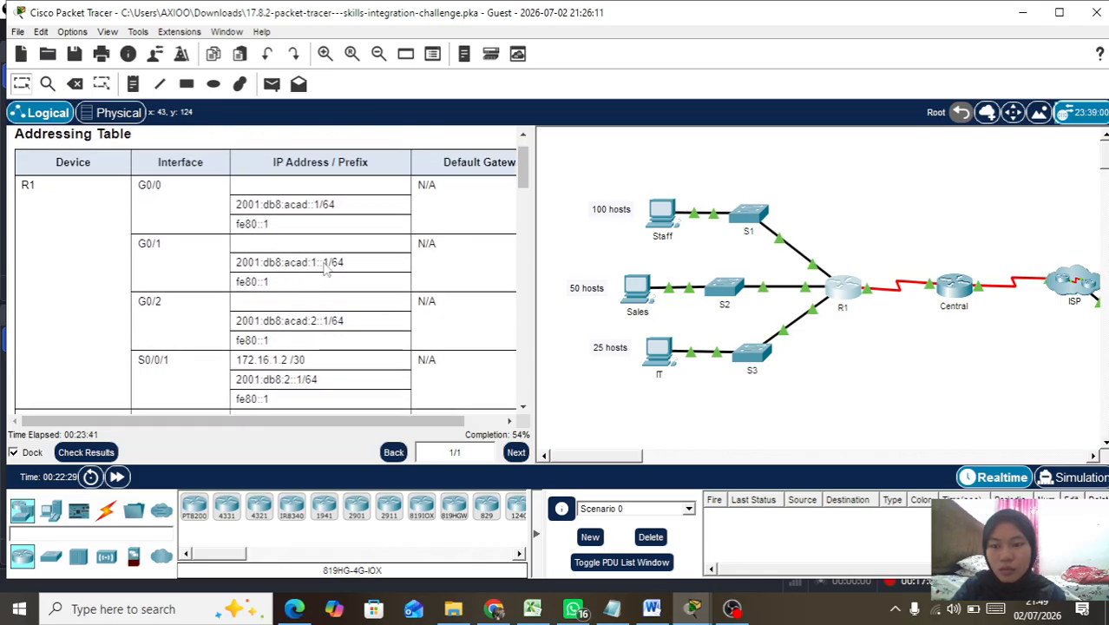
pyautogui.scroll(-1, 327, 269)
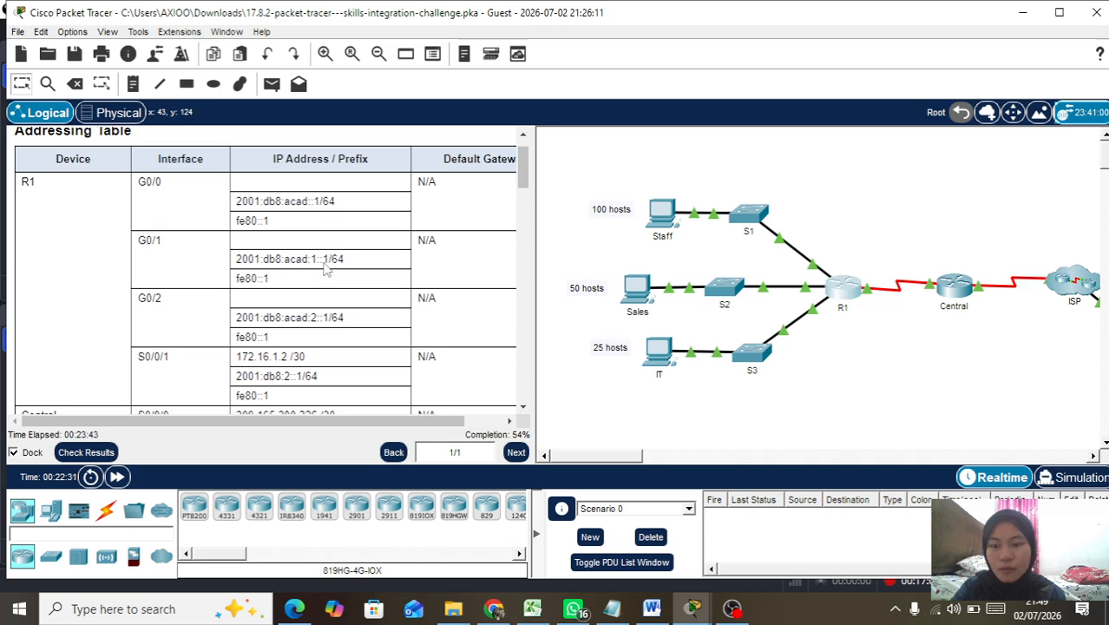
pyautogui.click(751, 219)
# Step: Enter global configuration mode on the switch and set its hostname to S1
pyautogui.moveTo(631, 25); pyautogui.dragTo(788, 31)
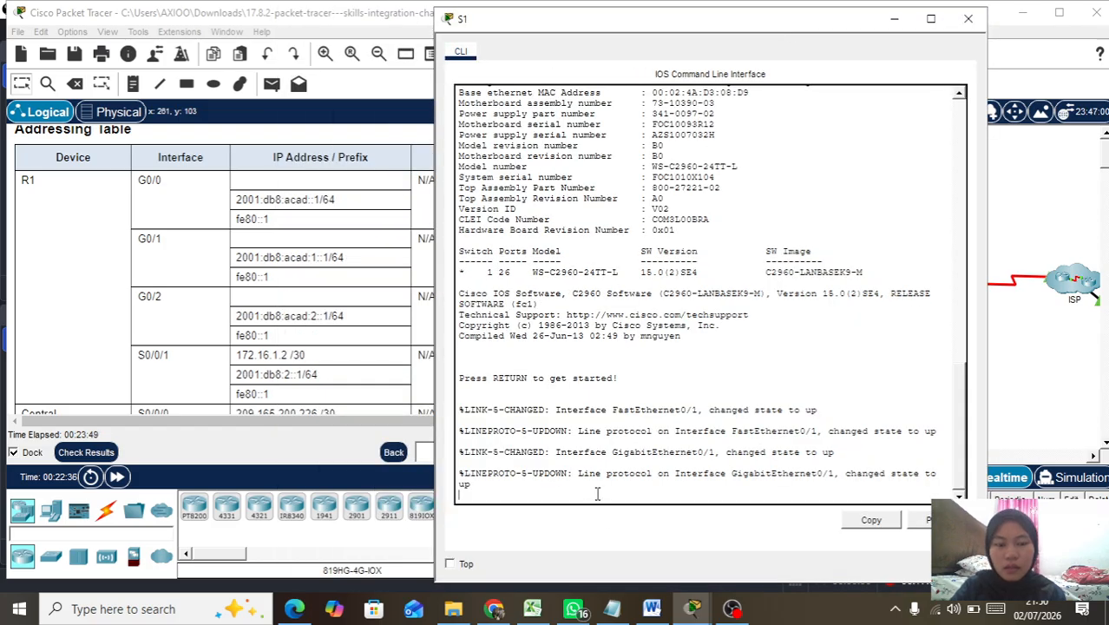
pyautogui.press('Return')
pyautogui.press('Return')
pyautogui.write('ena')
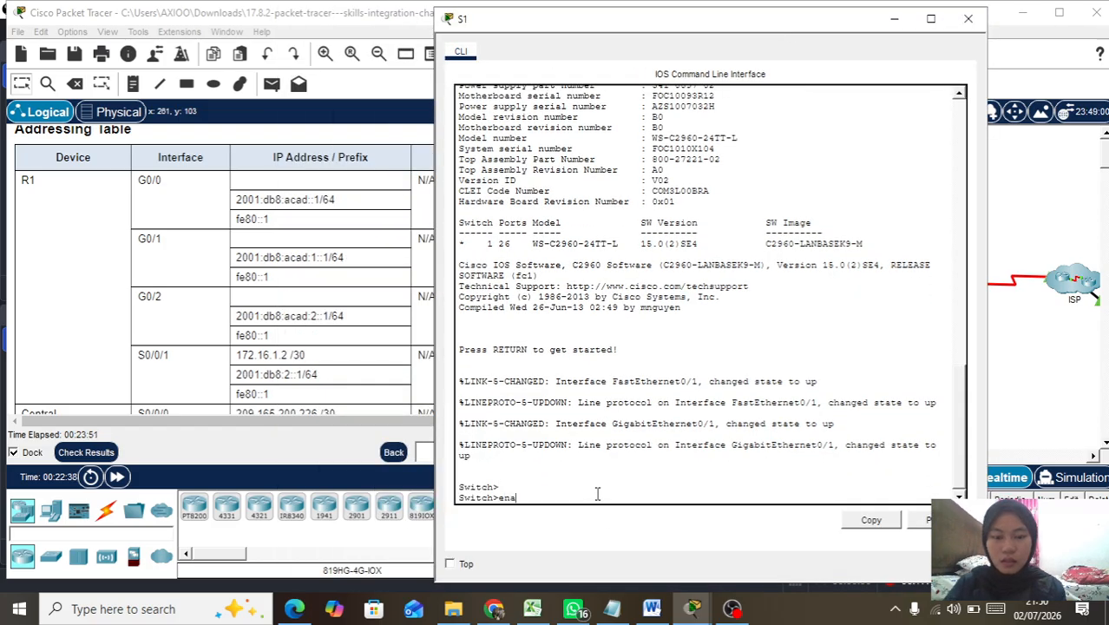
pyautogui.press('Return')
pyautogui.write('c')
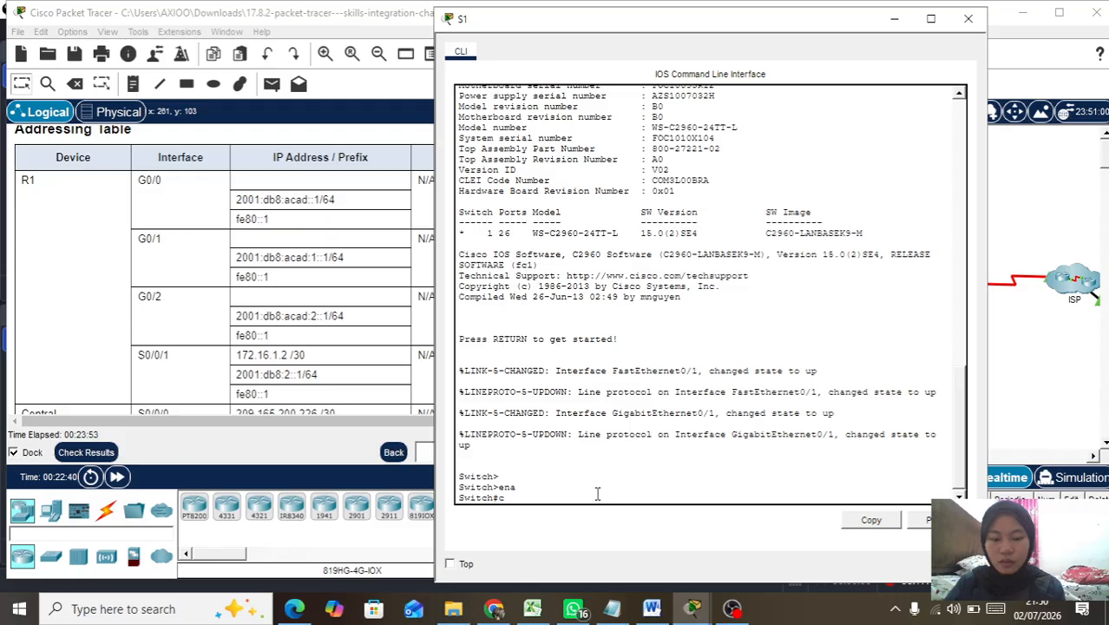
pyautogui.write('onf t')
pyautogui.press('Return')
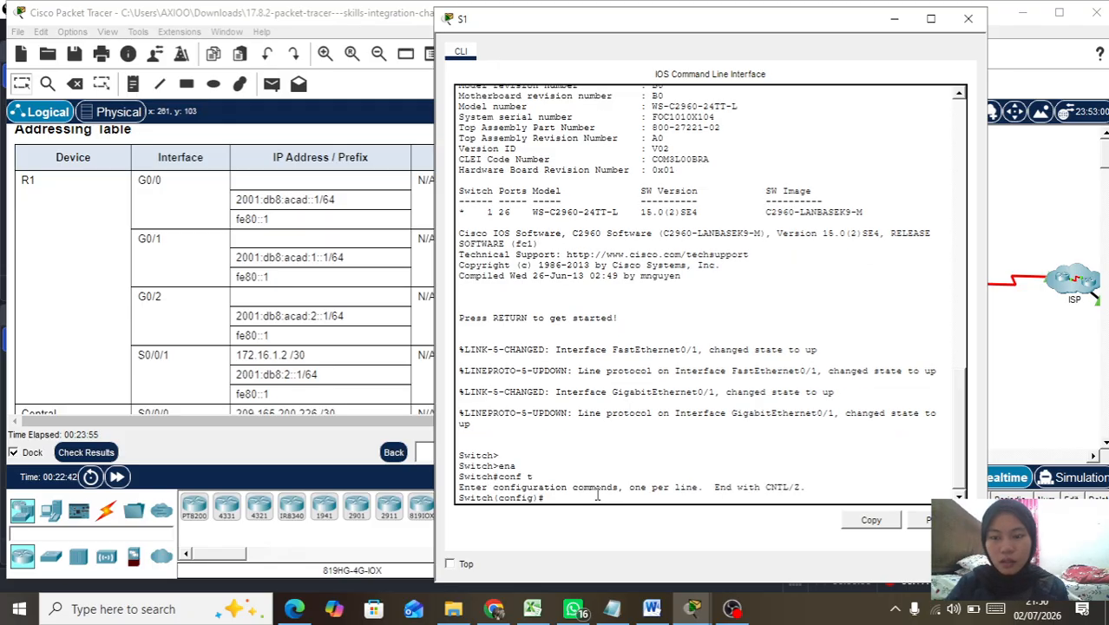
pyautogui.write('hos')
pyautogui.press('Tab')
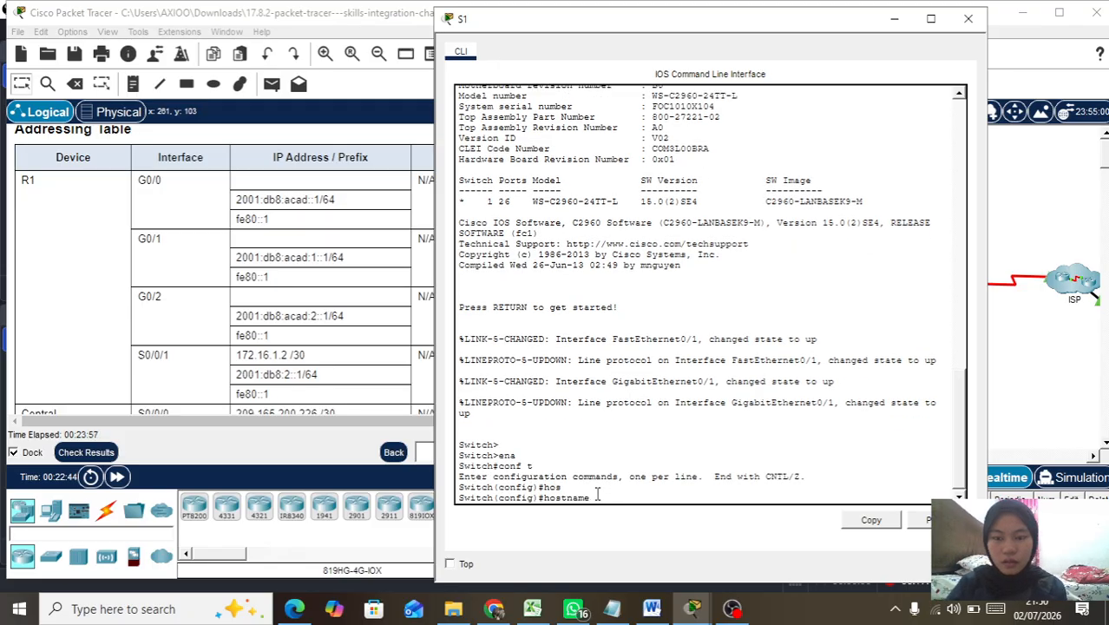
pyautogui.write('S1')
pyautogui.press('Return')
# Step: Disable IP domain lookup and turn on service password-encryption on S1
pyautogui.write('no ip')
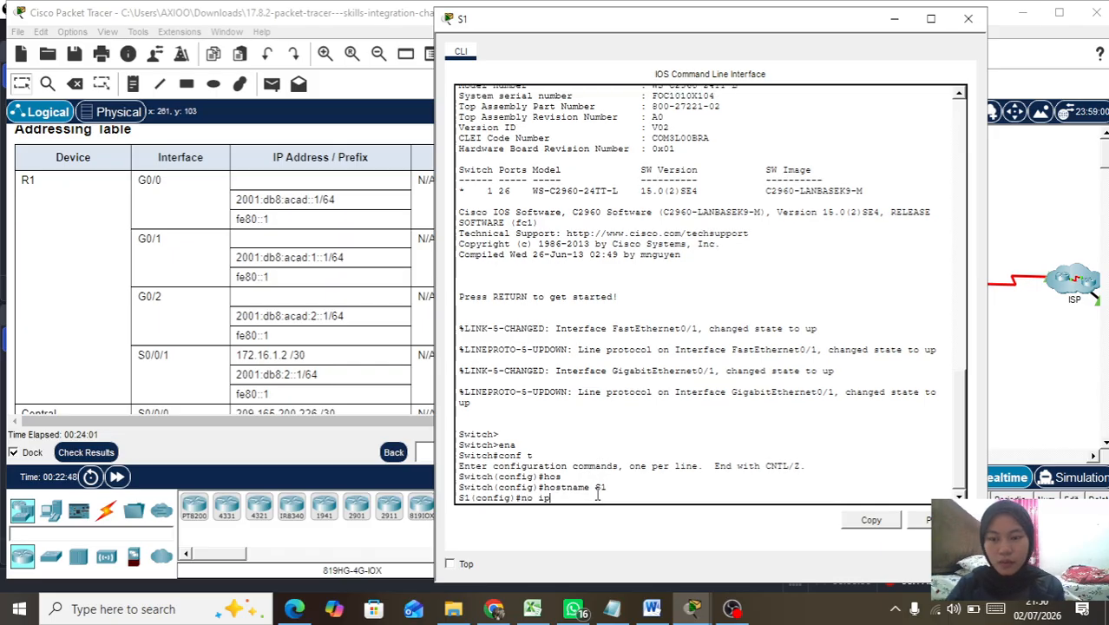
pyautogui.write(' domain')
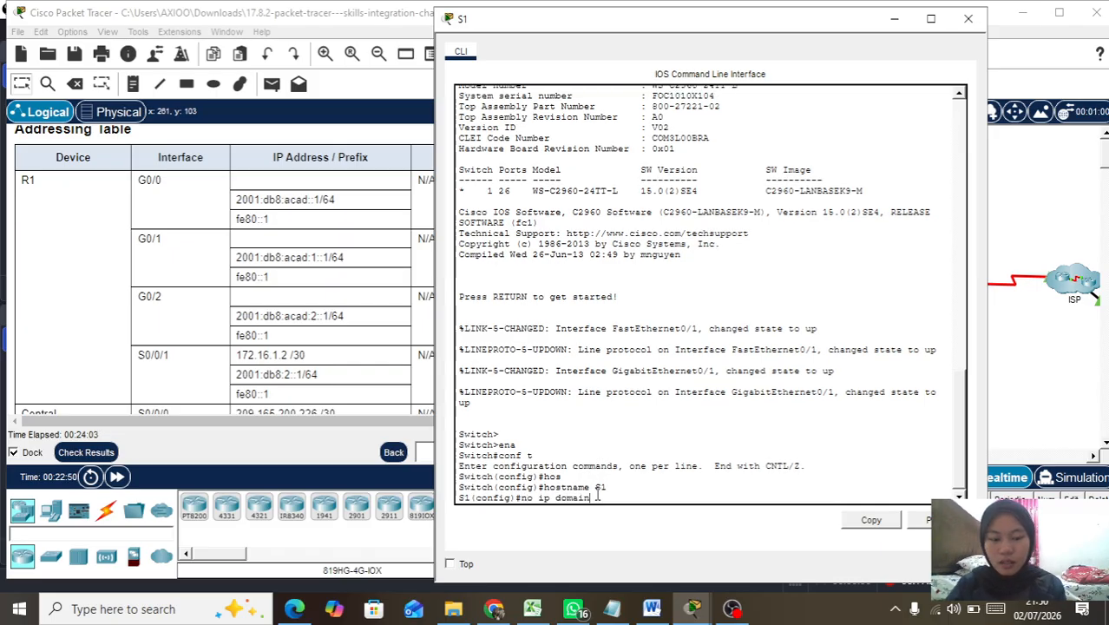
pyautogui.write('-loo')
pyautogui.press('Tab')
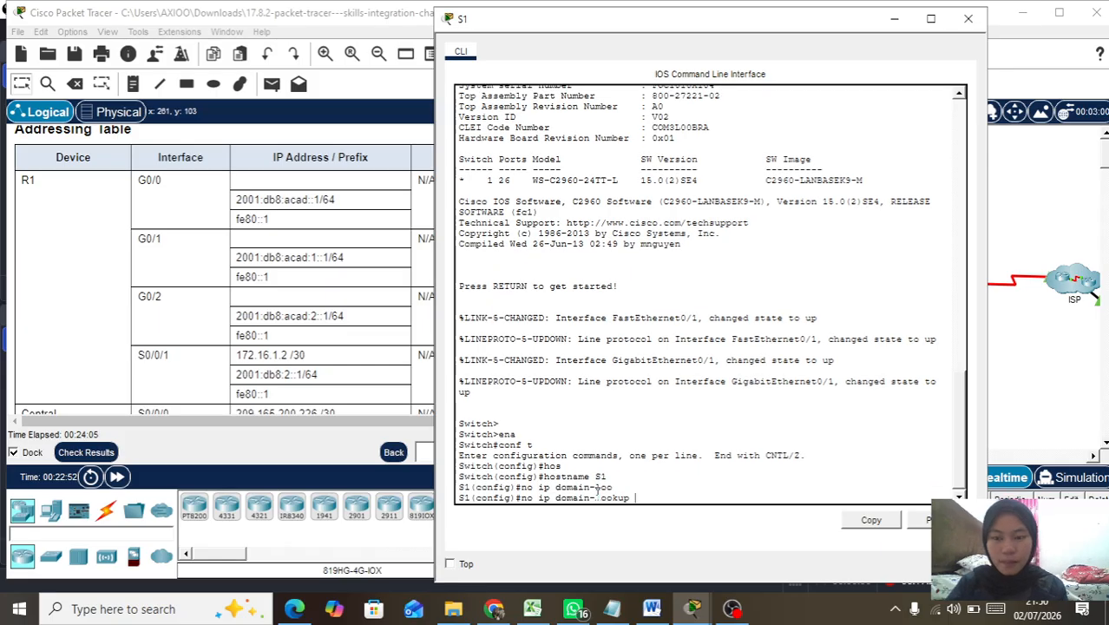
pyautogui.press('Return')
pyautogui.write('ser')
pyautogui.press('Tab')
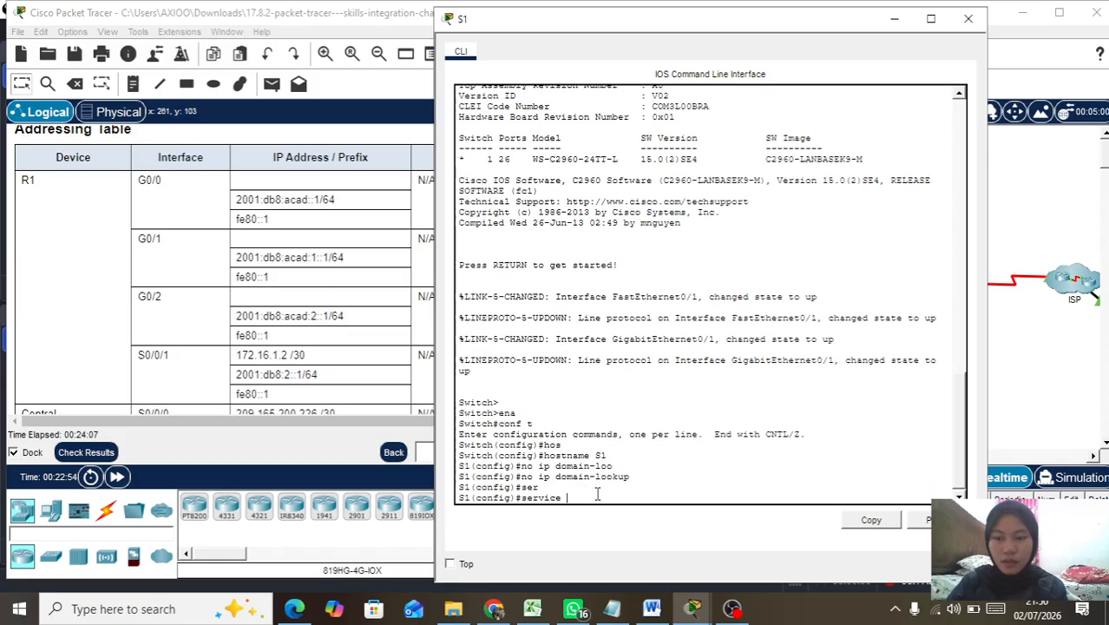
pyautogui.write('pass')
pyautogui.press('Tab')
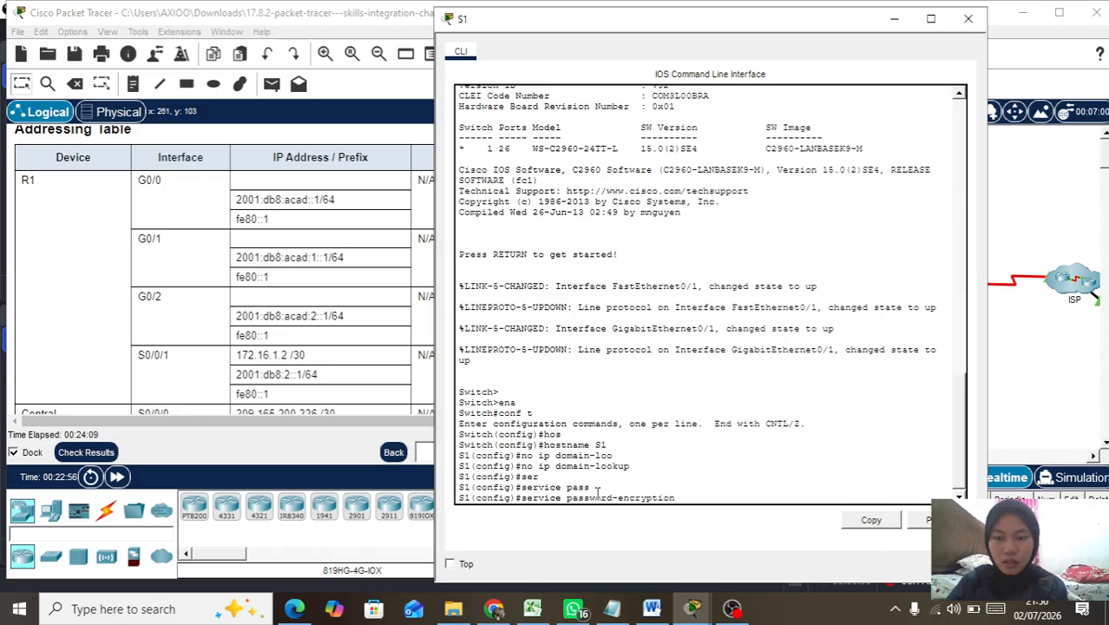
pyautogui.press('Return')
# Step: Set S1's enable secret to the lab's enable password
pyautogui.write('ena')
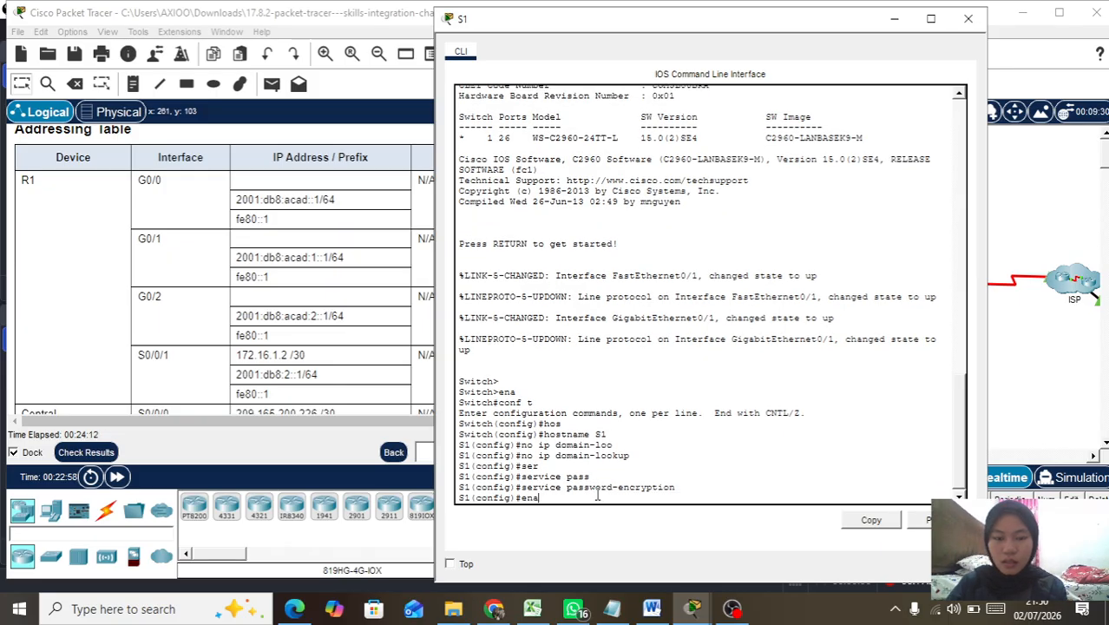
pyautogui.press('Tab')
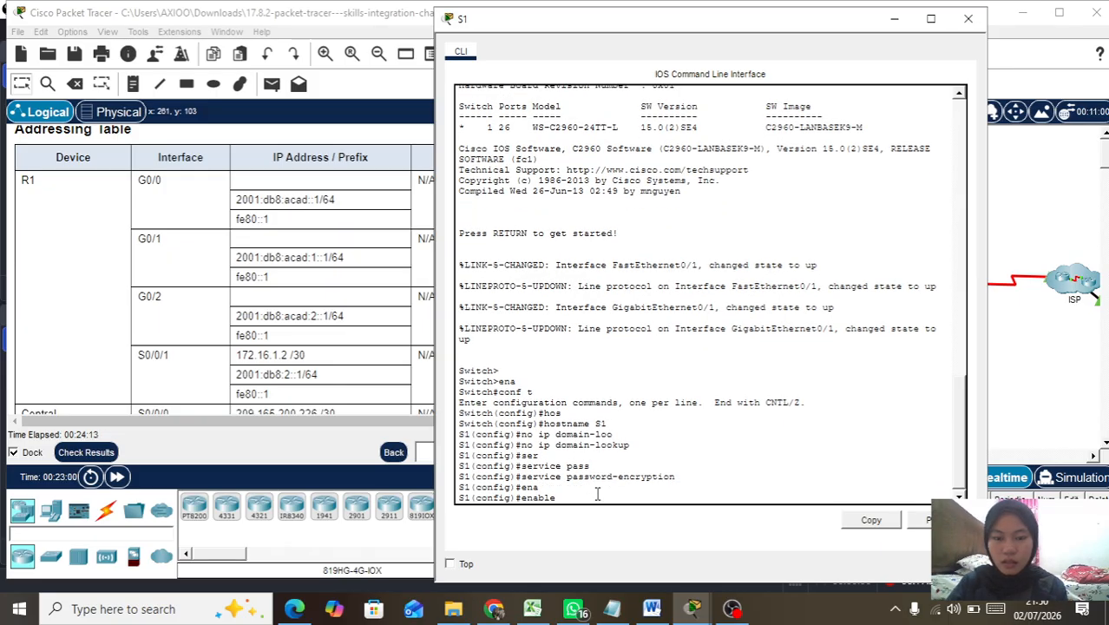
pyautogui.write('sec')
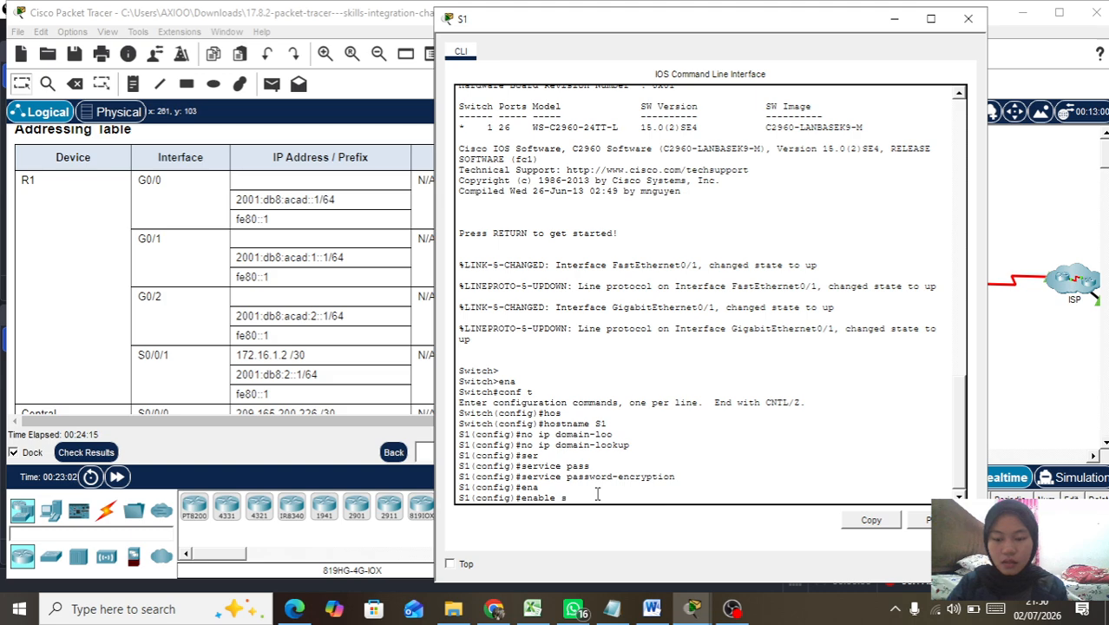
pyautogui.press('Tab')
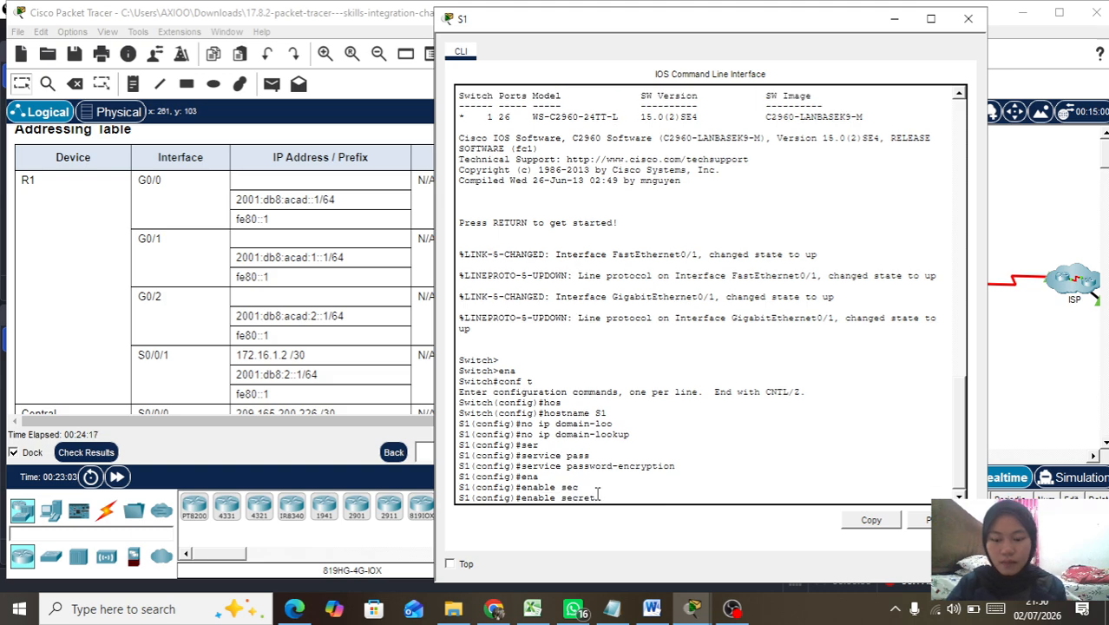
pyautogui.write('Cisco')
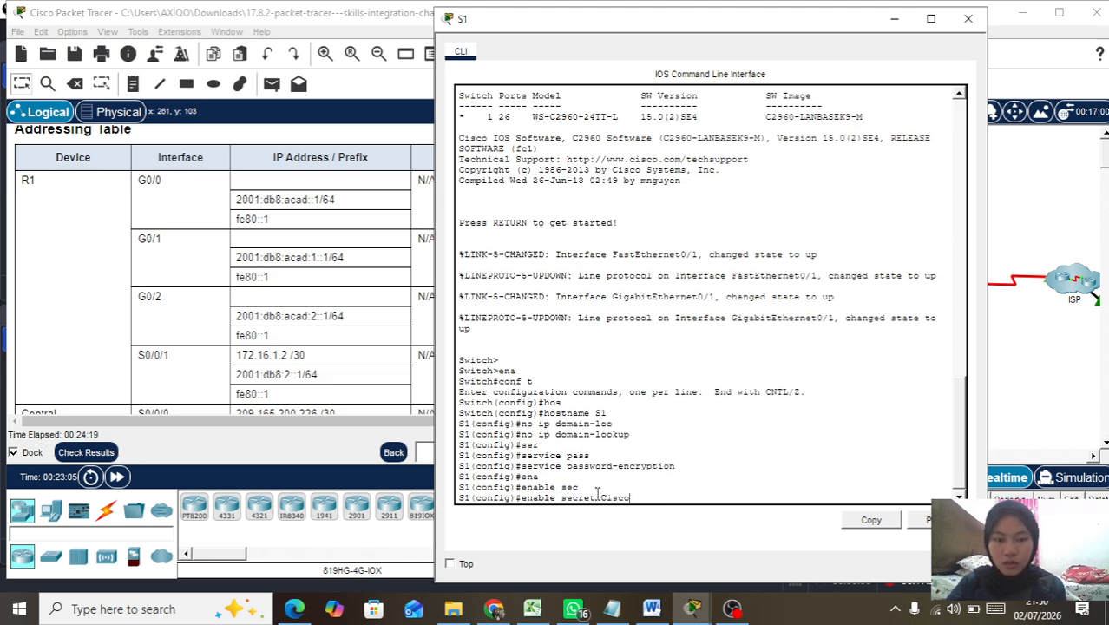
pyautogui.write('enpa')
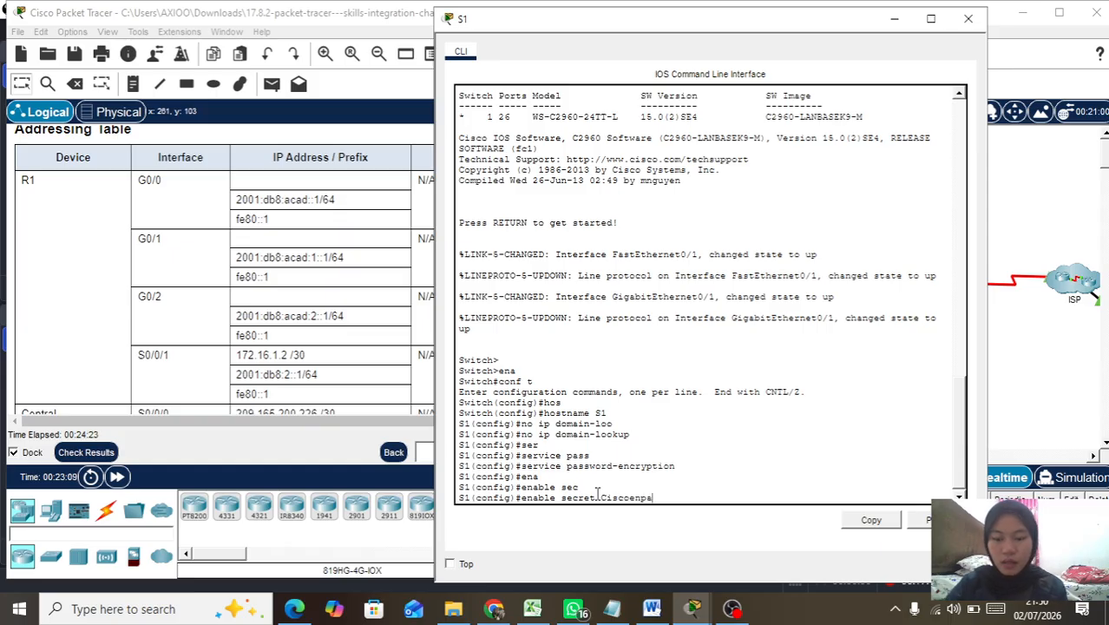
pyautogui.write('55')
pyautogui.press('Return')
# Step: Give console line 0 the lab console password and require login
pyautogui.write('lin')
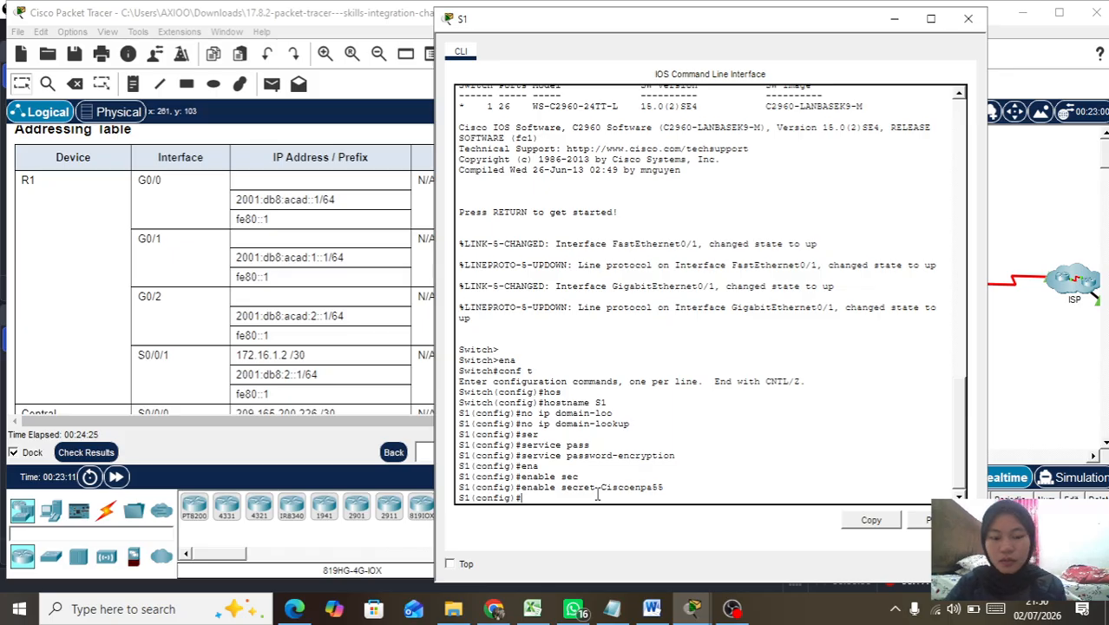
pyautogui.press('Tab')
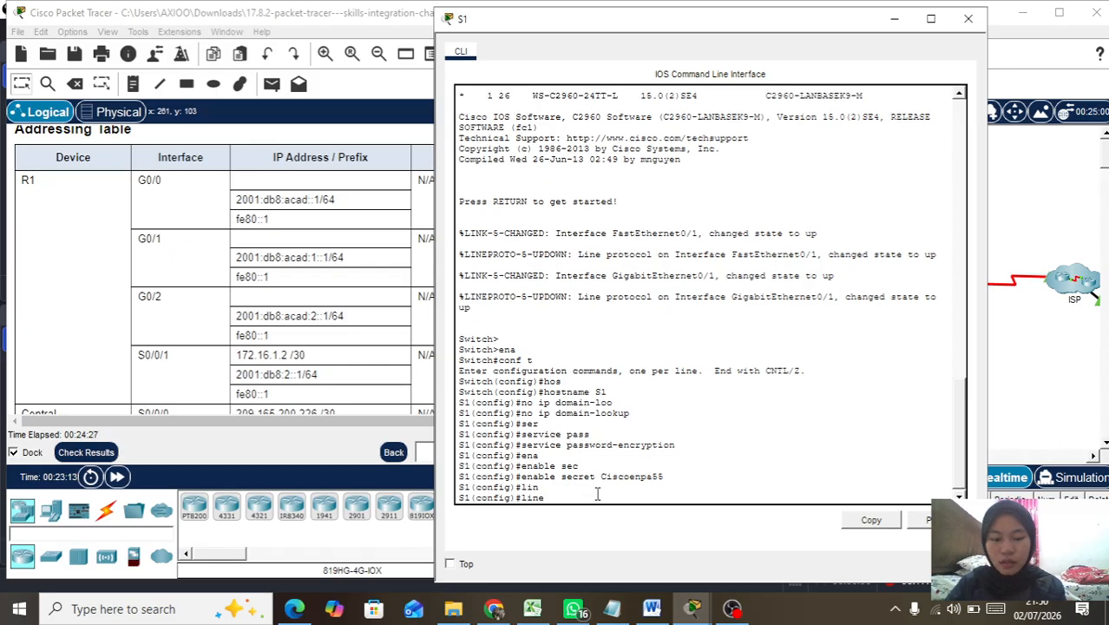
pyautogui.write('co')
pyautogui.press('Tab')
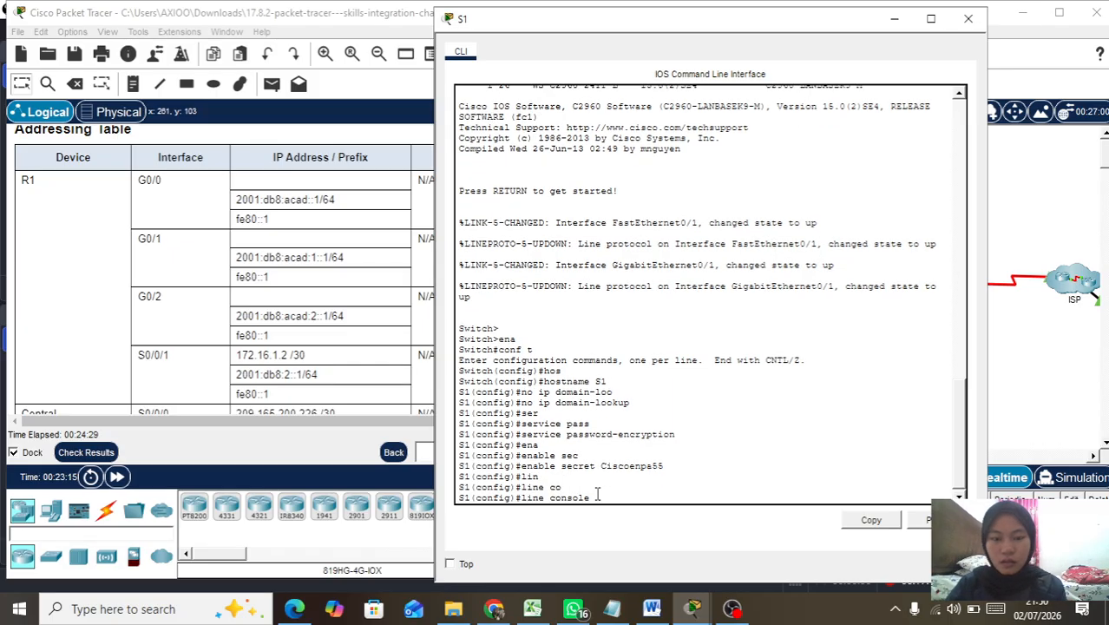
pyautogui.write('0')
pyautogui.press('Return')
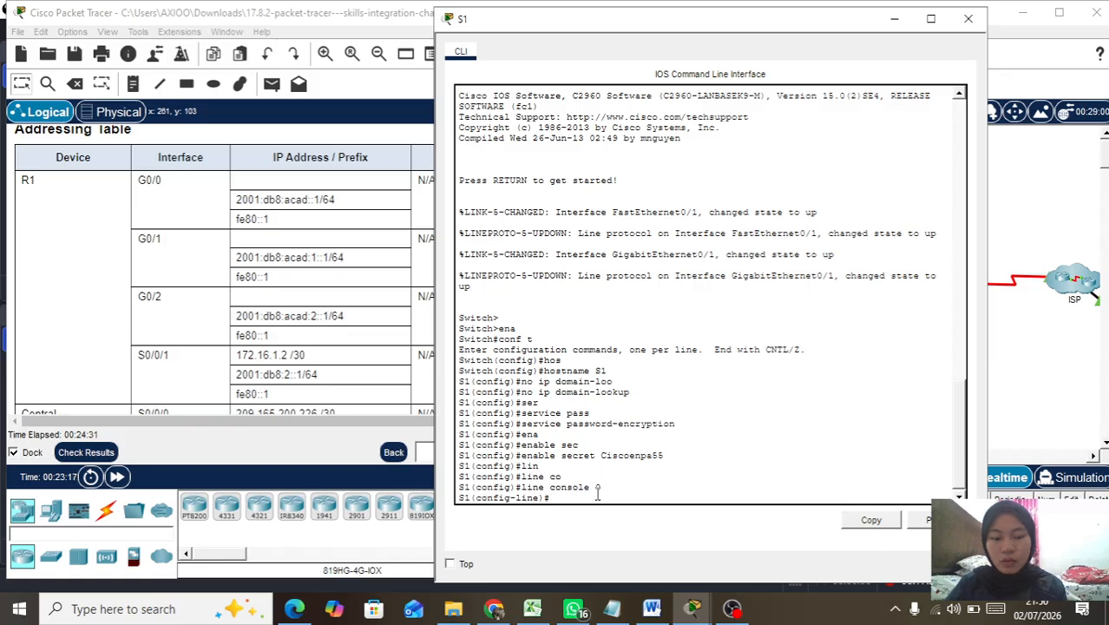
pyautogui.write('pass')
pyautogui.press('Tab')
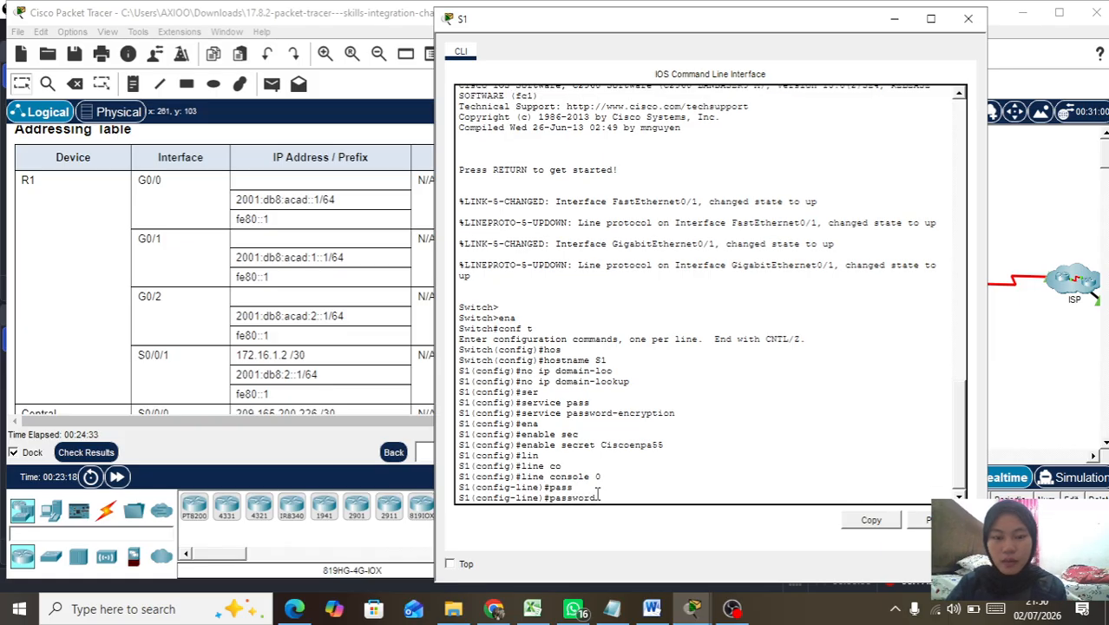
pyautogui.write('Cis')
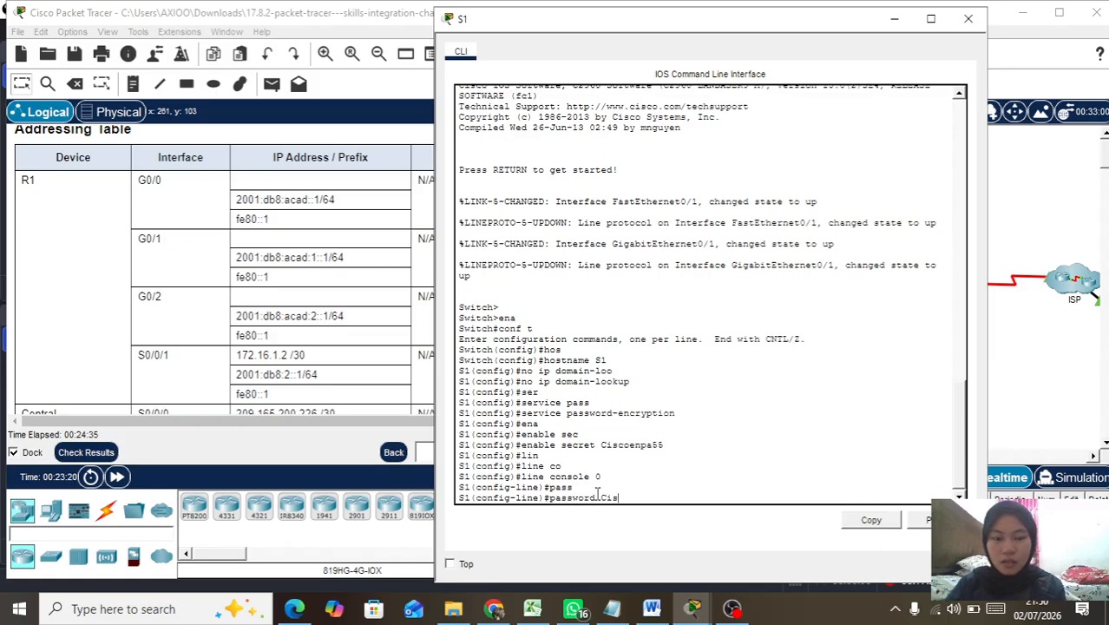
pyautogui.write('cocon')
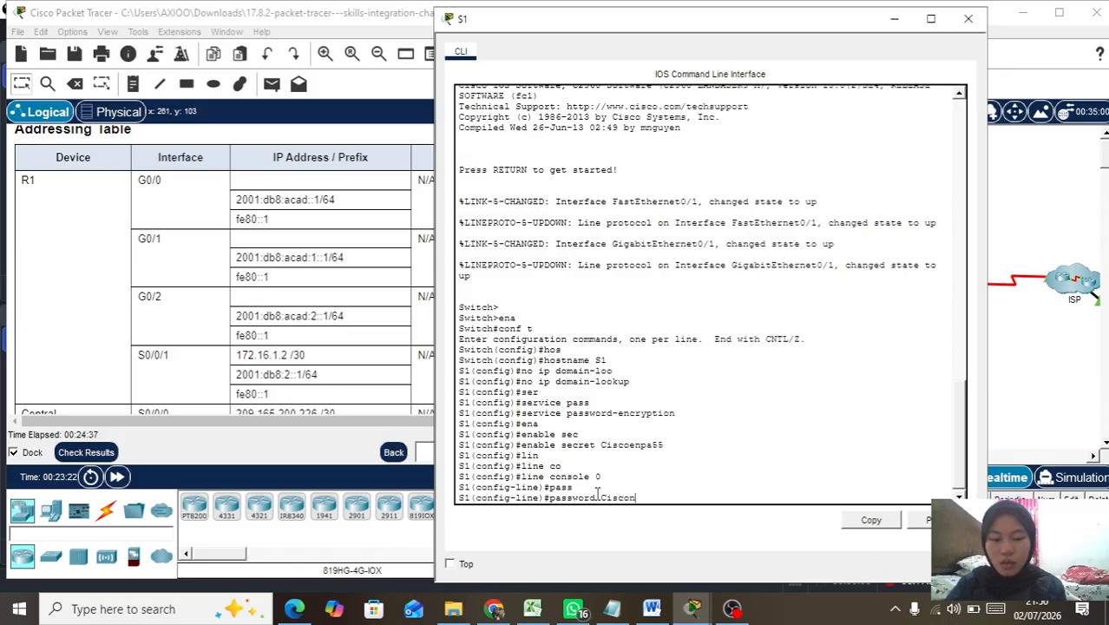
pyautogui.write('pa55')
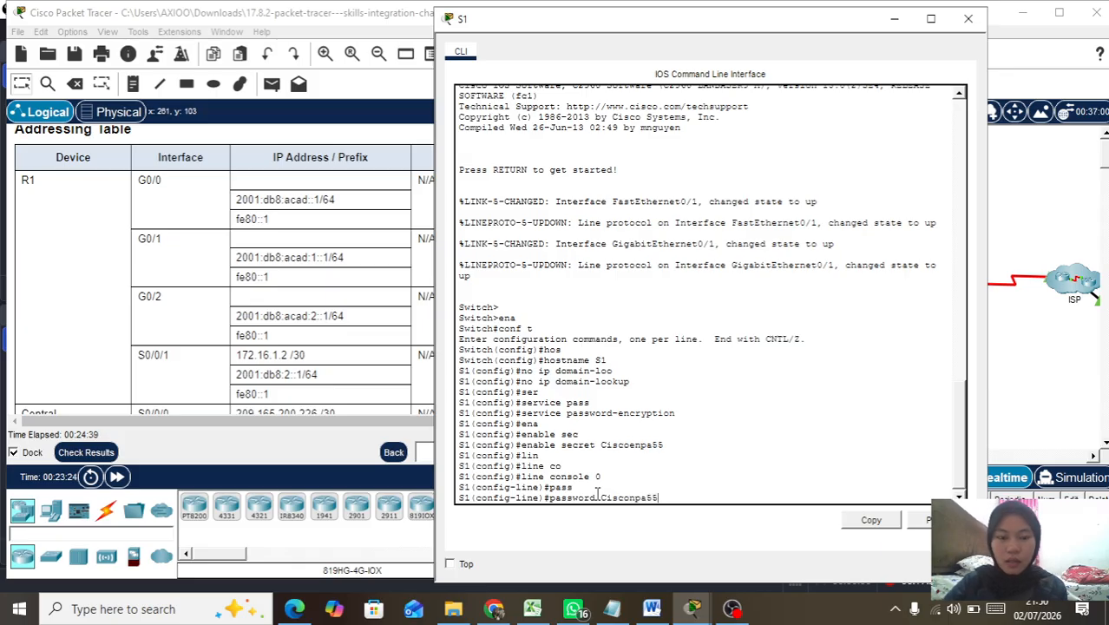
pyautogui.press('Return')
pyautogui.write('l')
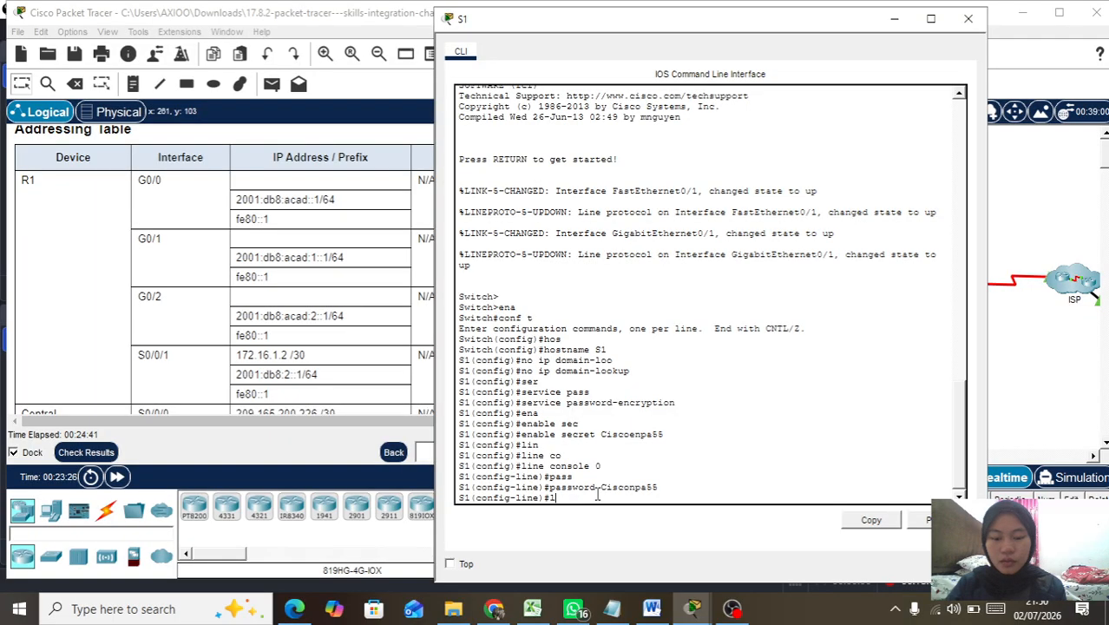
pyautogui.write('ogin')
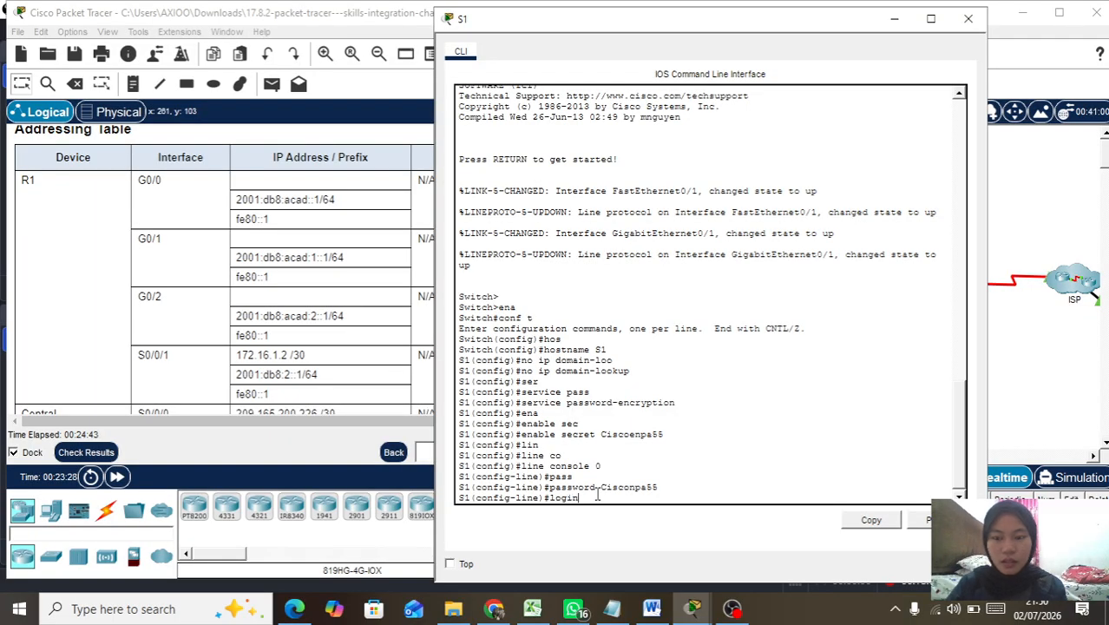
pyautogui.press('Return')
# Step: Set the console exec-timeout to 5 0, exit, and begin the interface vlan command
pyautogui.write('exe')
pyautogui.press('Tab')
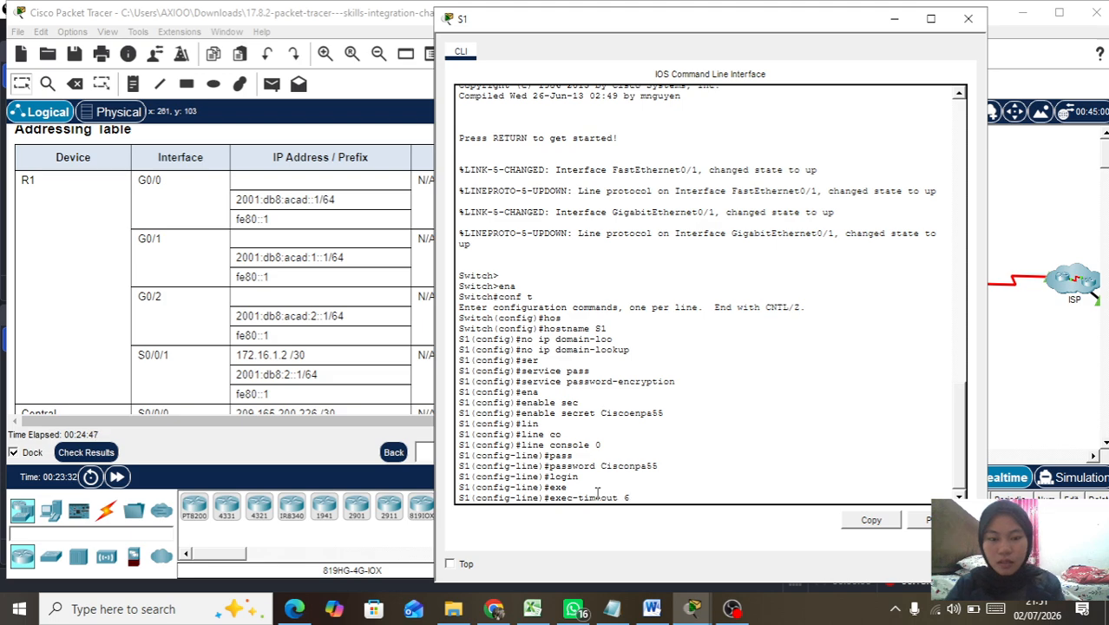
pyautogui.write('5 0')
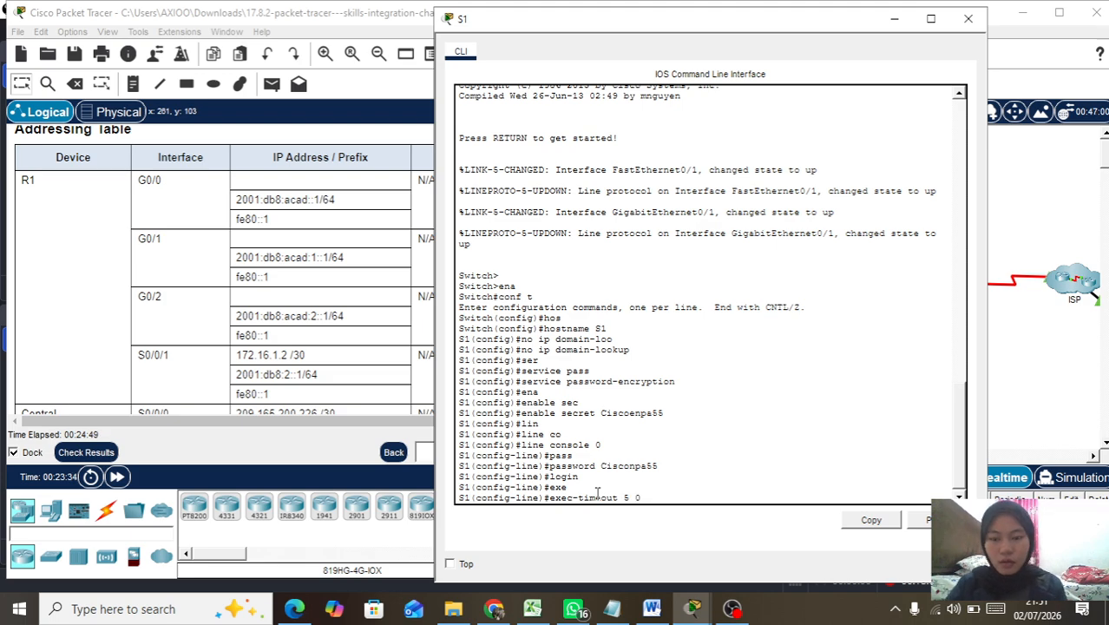
pyautogui.press('Return')
pyautogui.write('exit')
pyautogui.press('Tab')
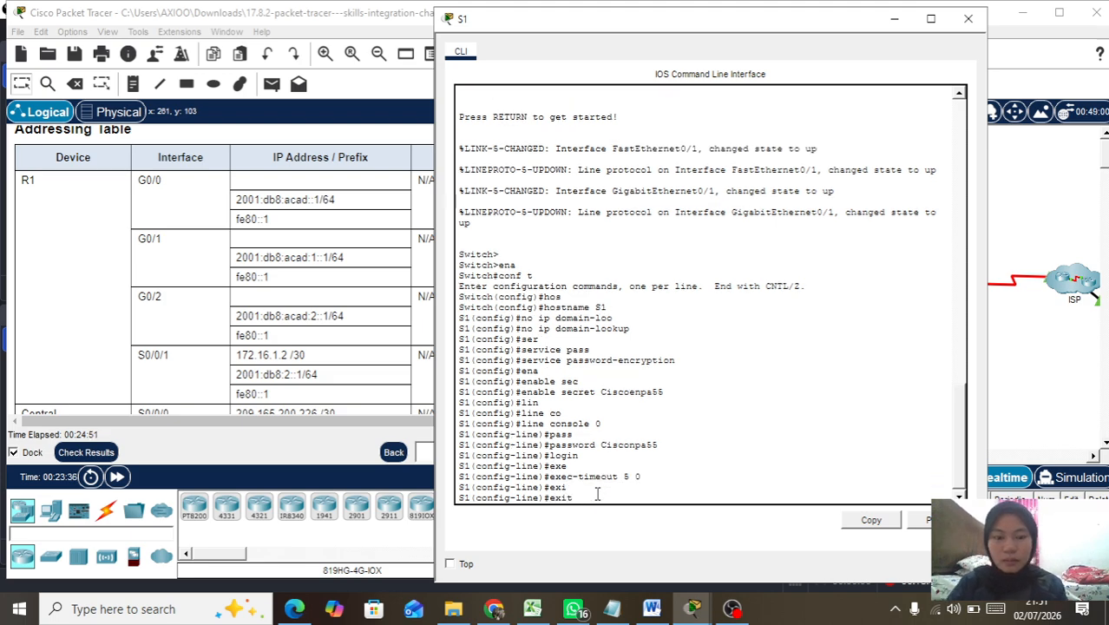
pyautogui.press('Return')
pyautogui.write('in')
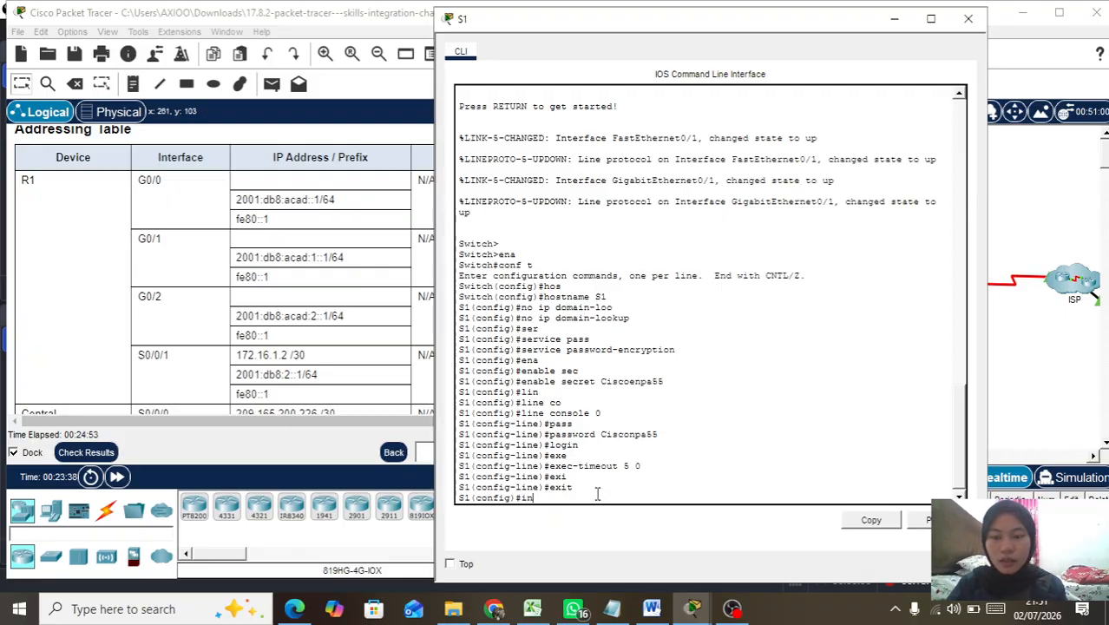
pyautogui.press('Tab')
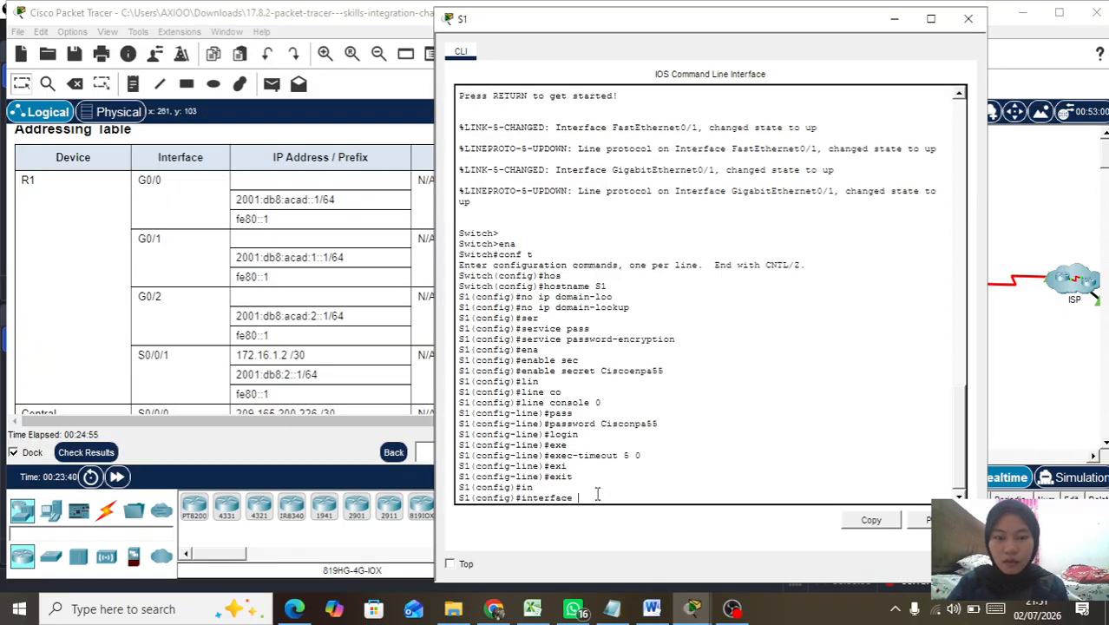
pyautogui.write('vl')
pyautogui.press('Tab')
# Step: Enter interface vlan 1 and start typing ip address 192.168.0.10 255.255.255, checking the Addressing Table
pyautogui.write('1')
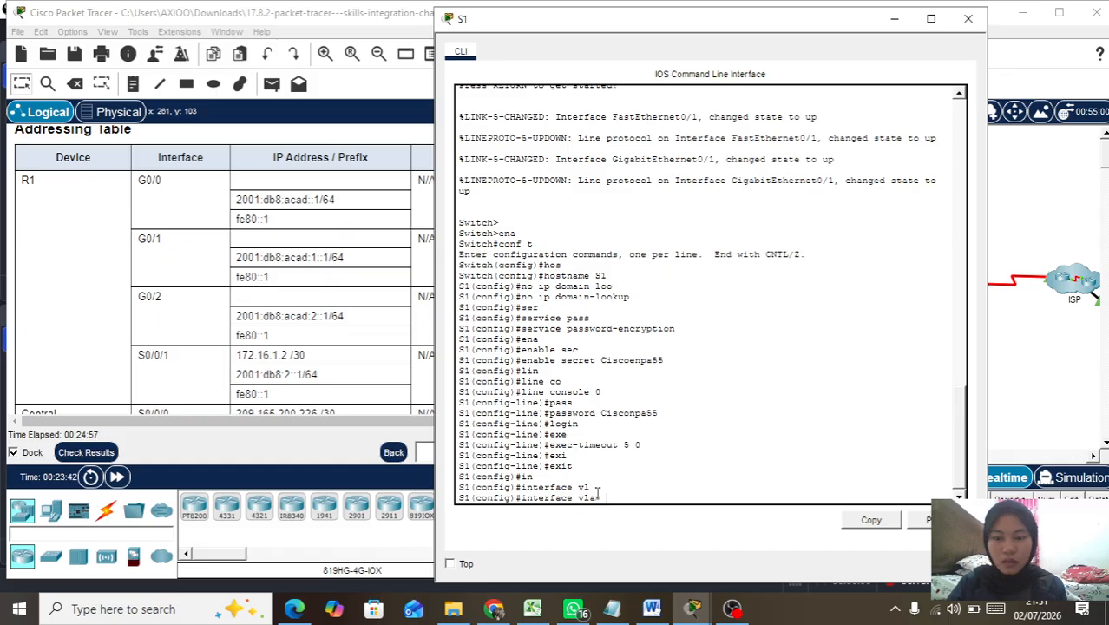
pyautogui.press('Return')
pyautogui.write('ip')
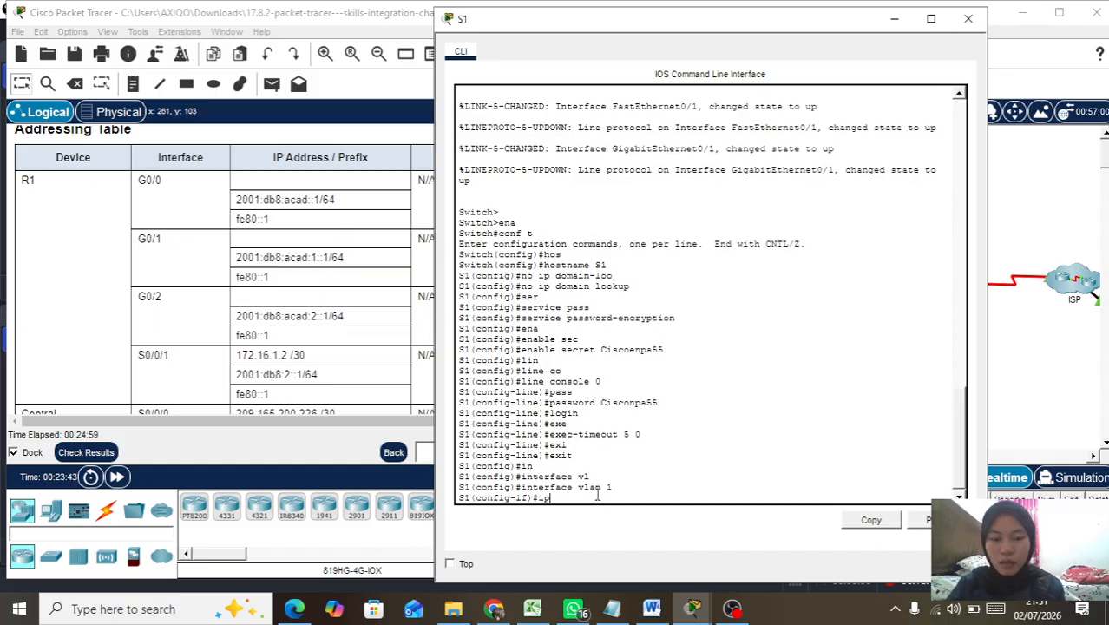
pyautogui.write(' ad')
pyautogui.press('Tab')
pyautogui.write('192.168')
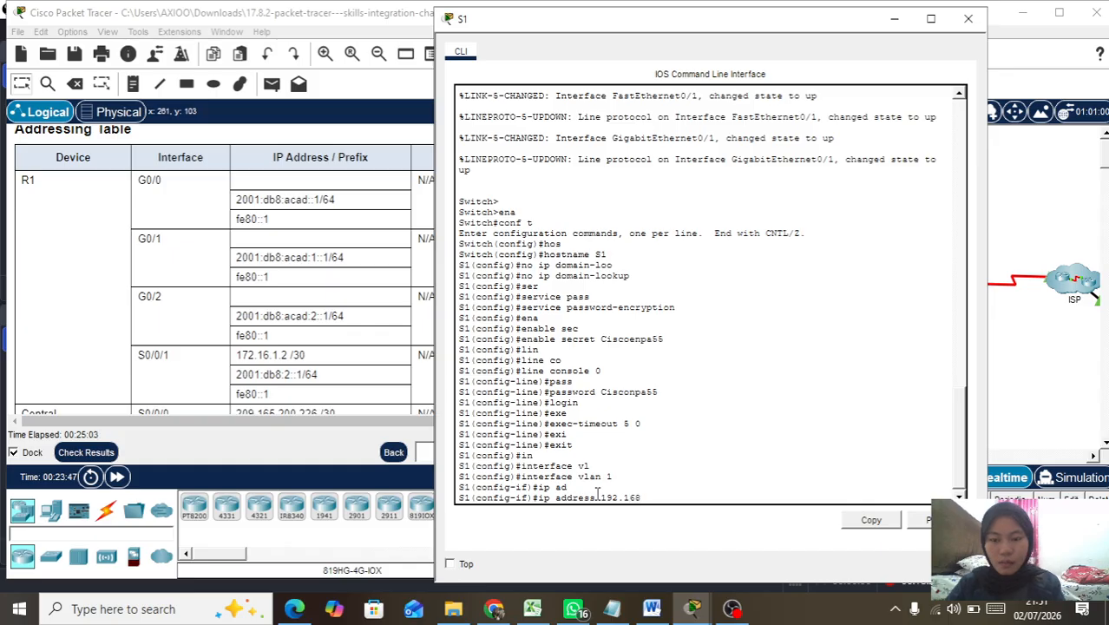
pyautogui.write('.0.')
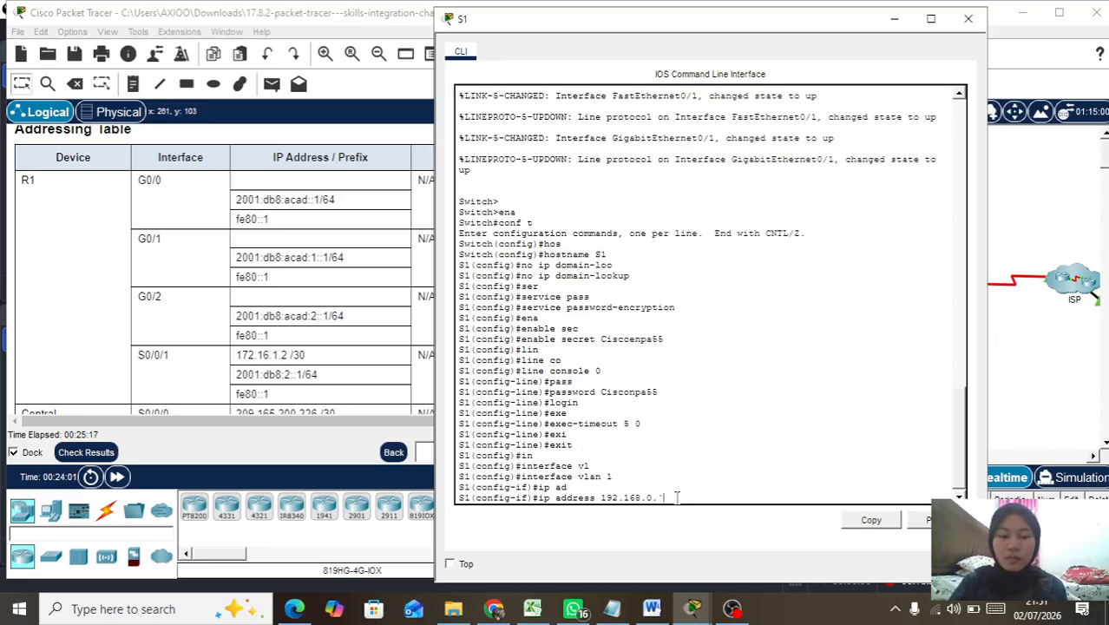
pyautogui.write('10')
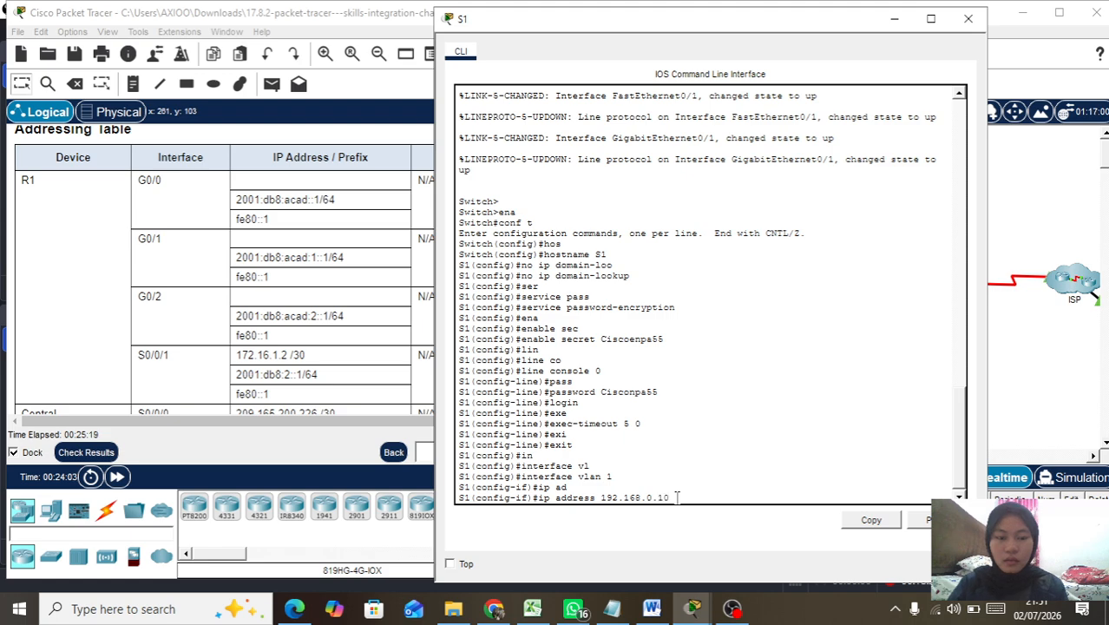
pyautogui.write(' 255')
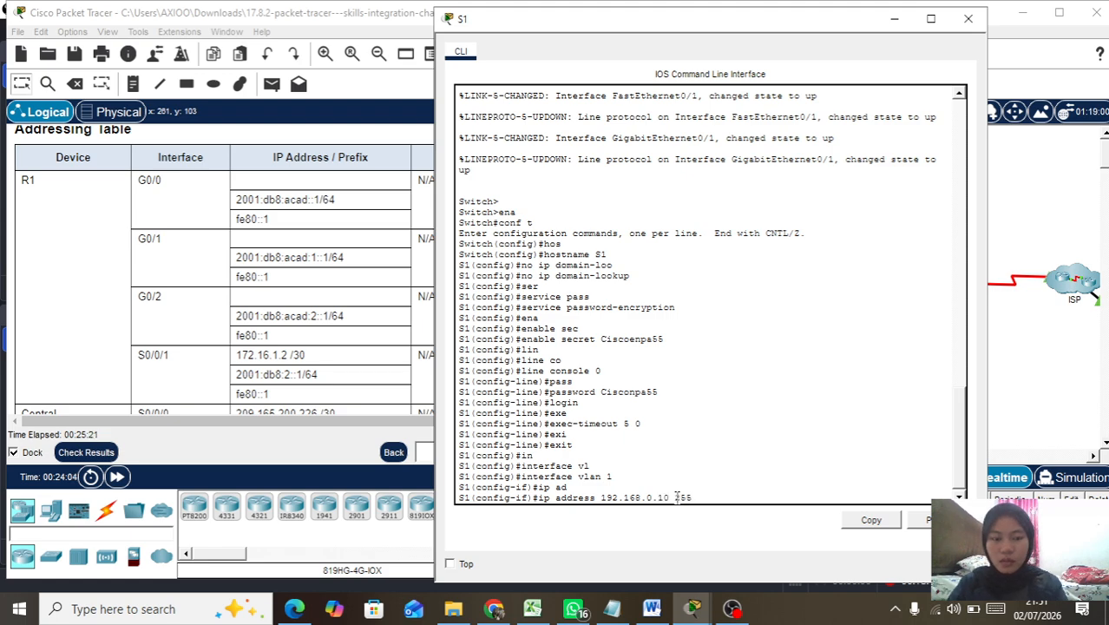
pyautogui.write('.255.255')
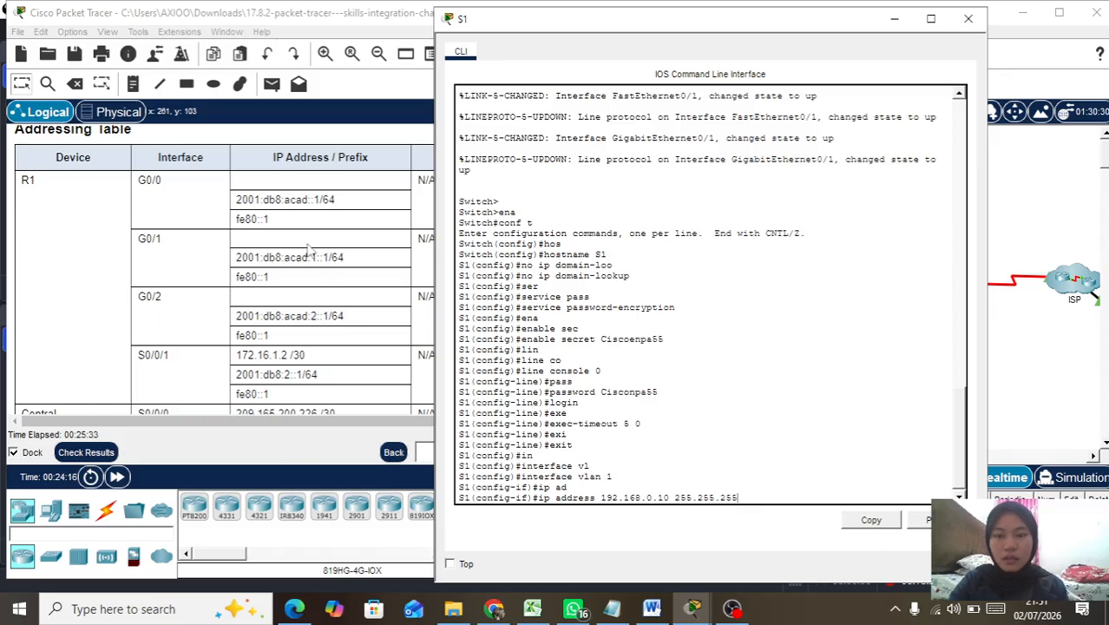
pyautogui.scroll(-5, 308, 250)
pyautogui.scroll(-5, 310, 250)
pyautogui.scroll(1, 308, 250)
pyautogui.scroll(-3, 306, 249)
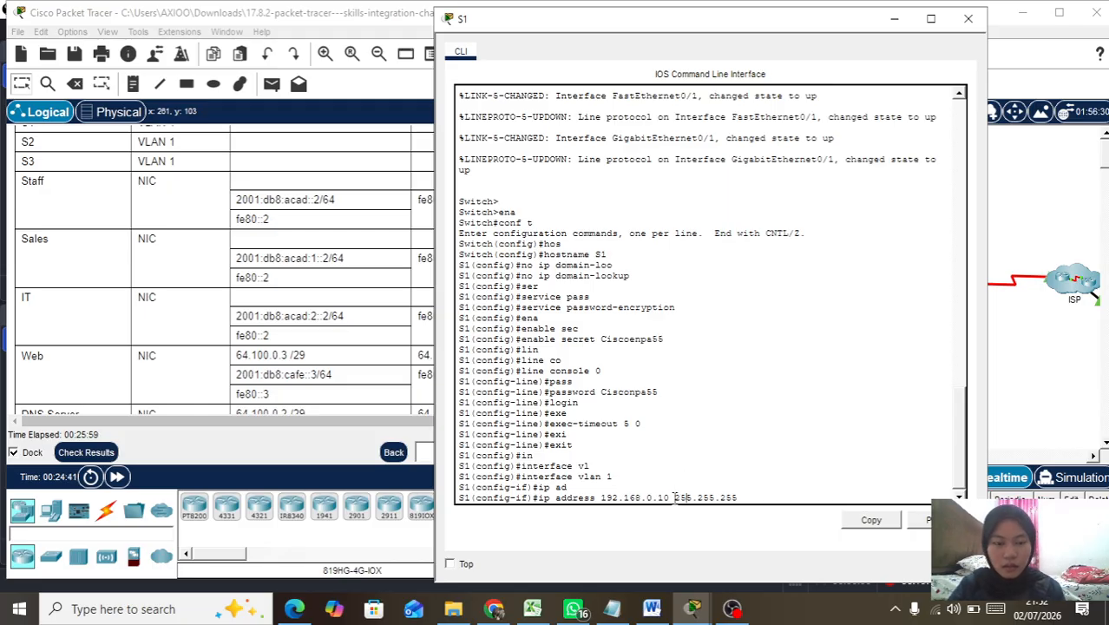
# Step: Give VLAN 1 address 192.168.0.3 255.255.255.128 and enable it with no shutdown
pyautogui.press('BackSpace')
pyautogui.press('BackSpace')
pyautogui.press('BackSpace')
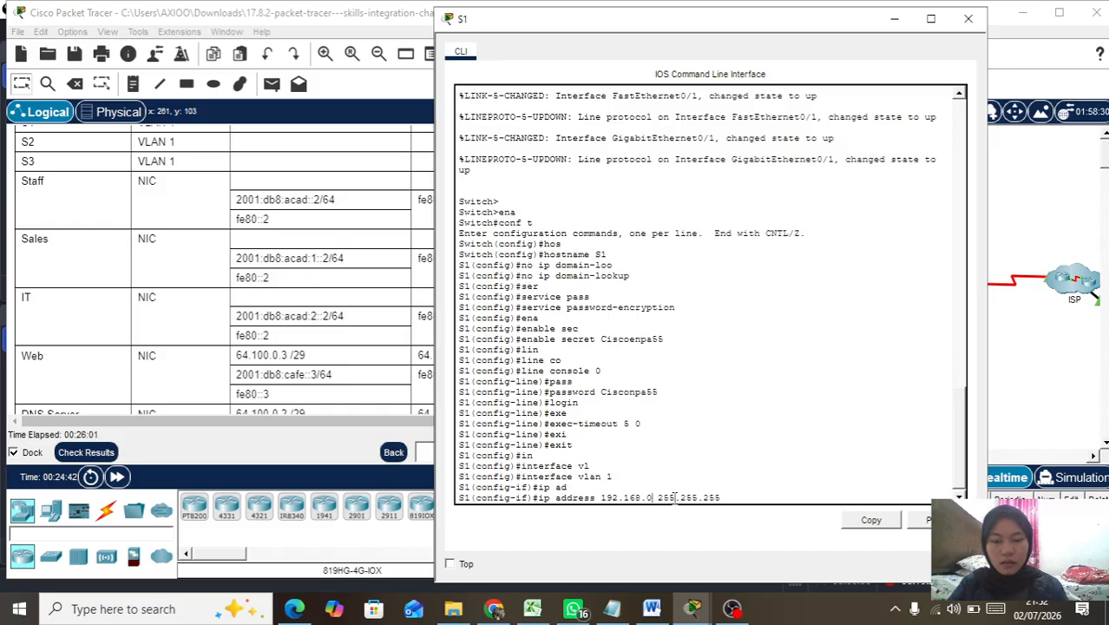
pyautogui.write('.3')
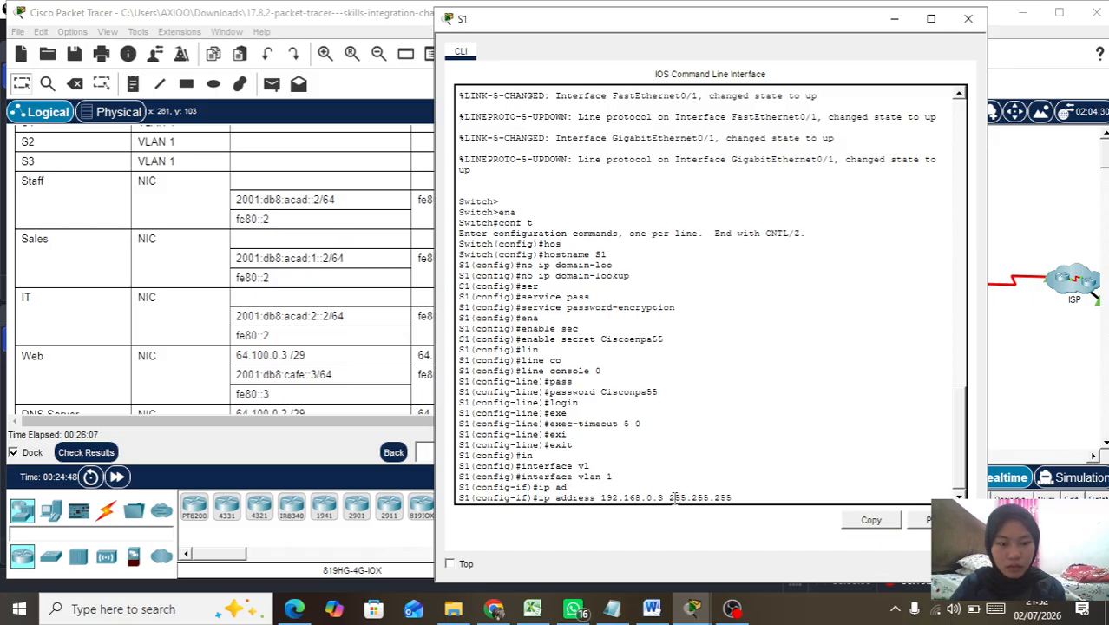
pyautogui.write('.128')
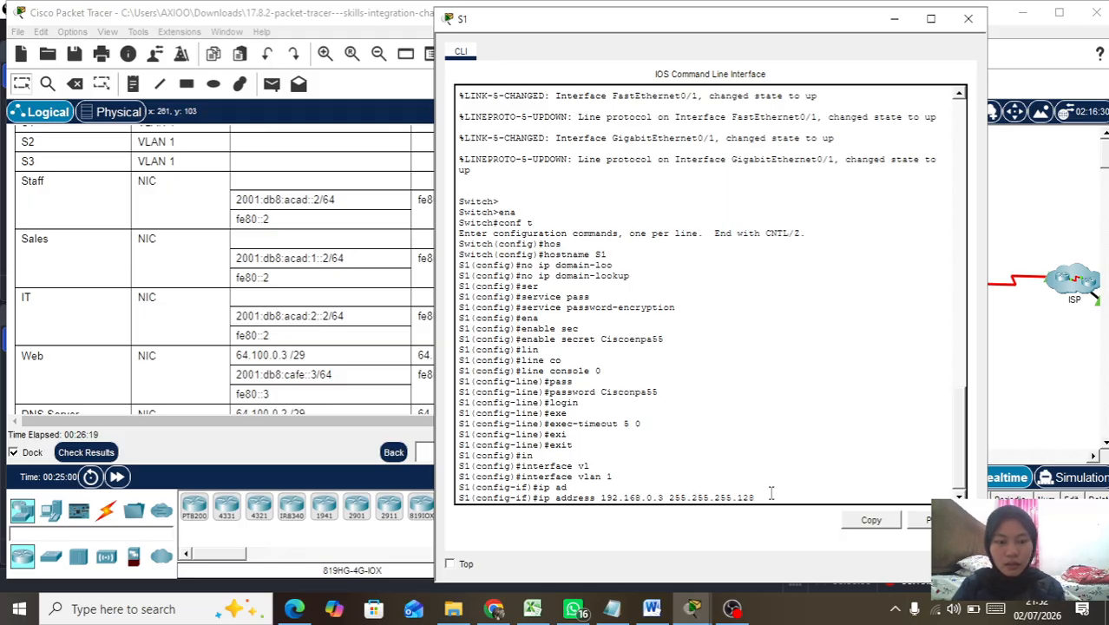
pyautogui.press('Return')
pyautogui.write('no sh')
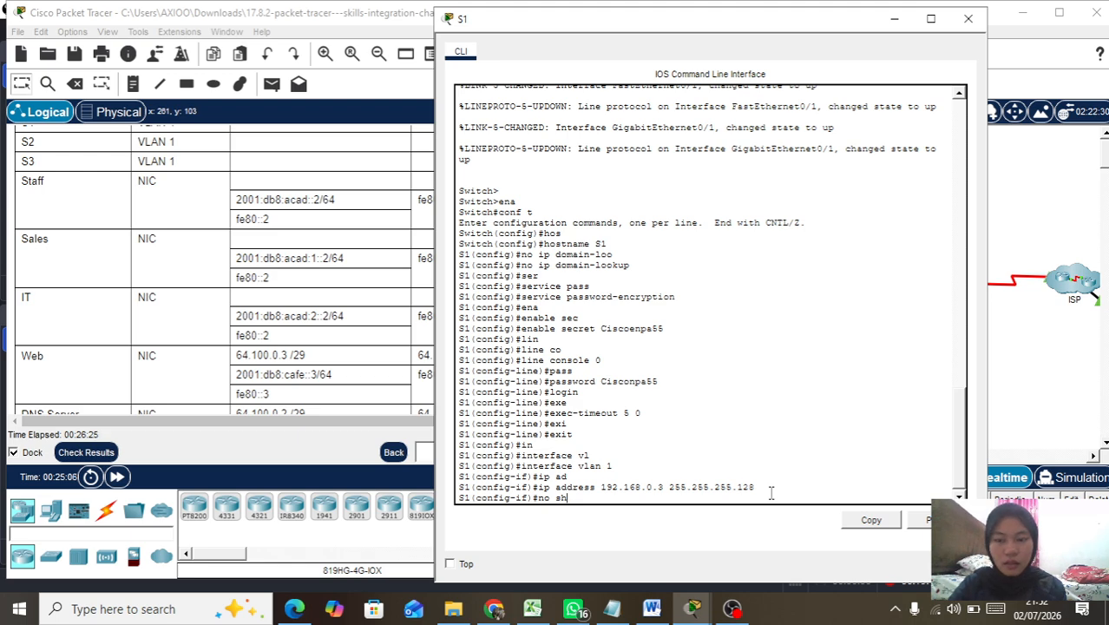
pyautogui.press('BackSpace')
pyautogui.press('BackSpace')
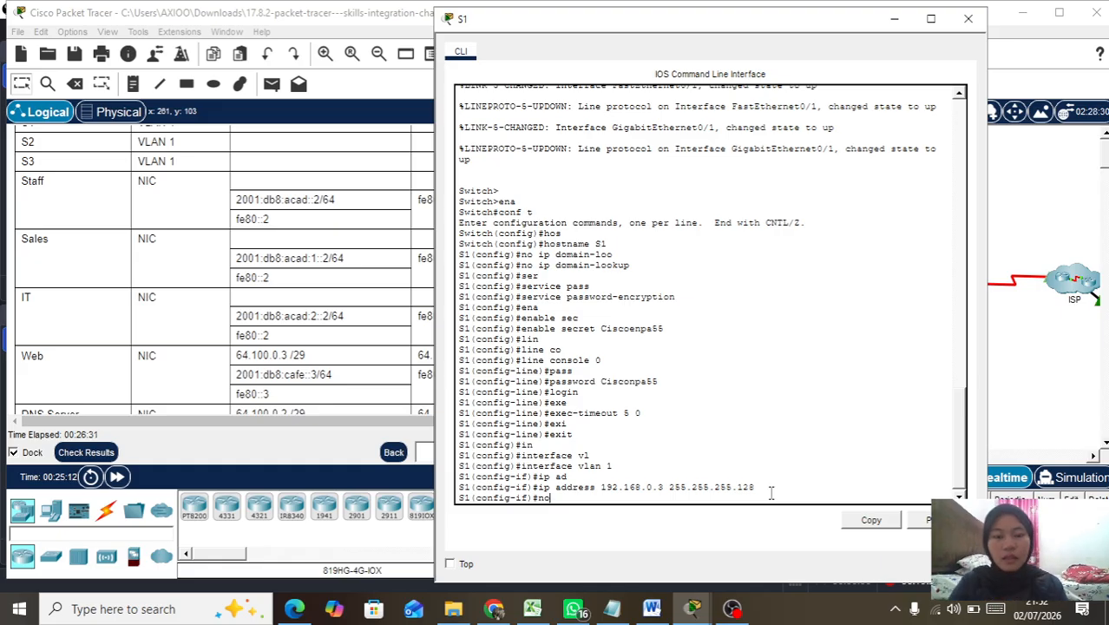
pyautogui.write('sh')
pyautogui.press('Return')
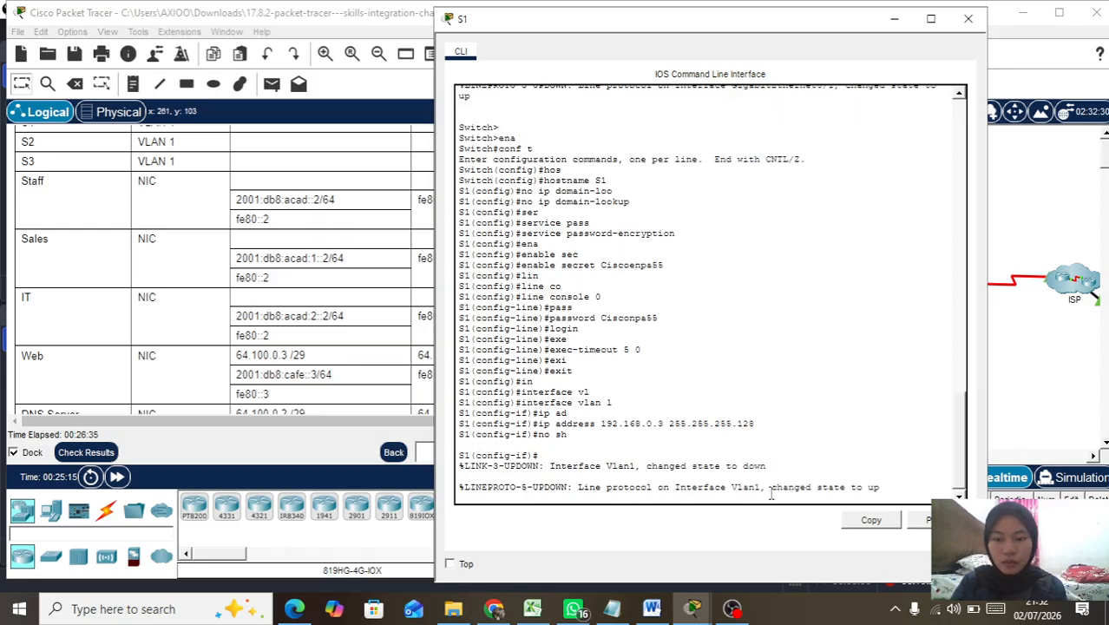
# Step: Leave interface mode and set S1's ip default-gateway to 192.168.0.1
pyautogui.write('exi')
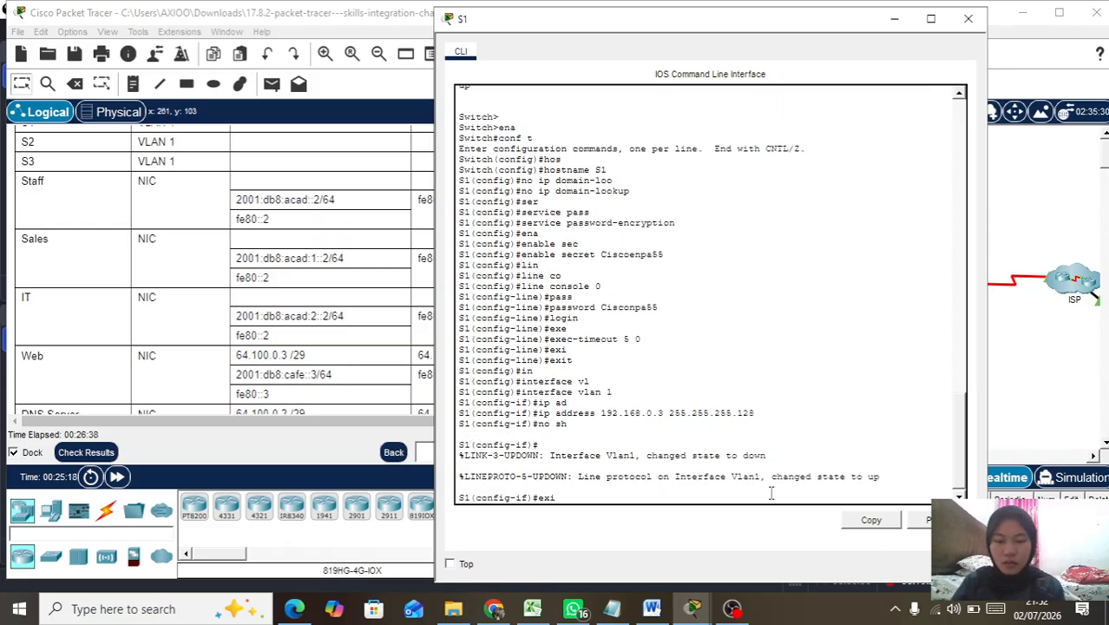
pyautogui.press('Tab')
pyautogui.press('Return')
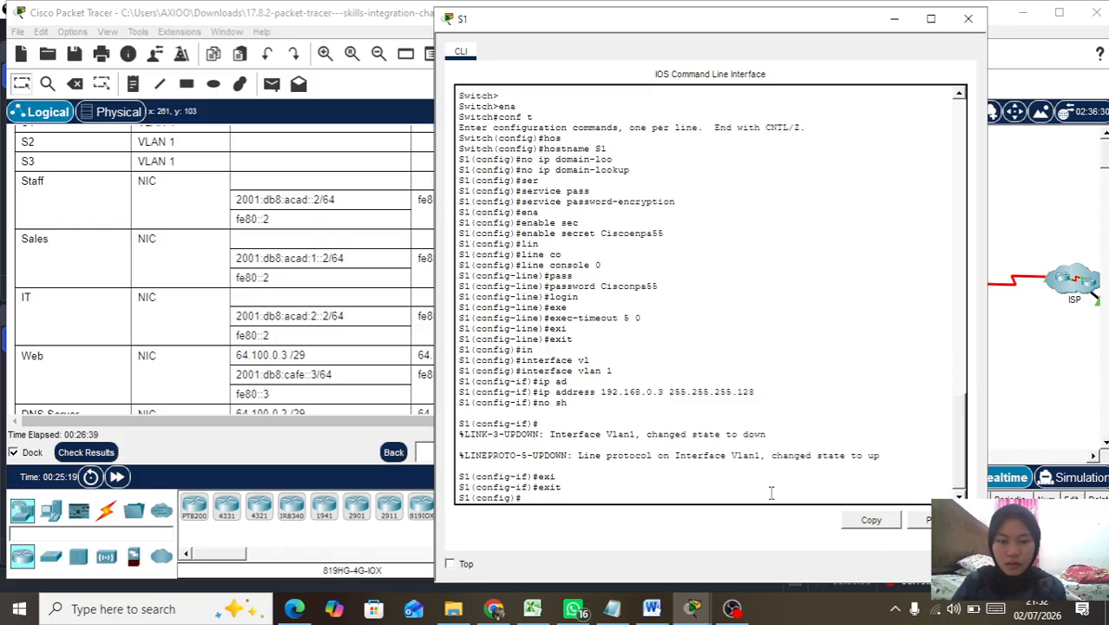
pyautogui.write('ip de')
pyautogui.press('Tab')
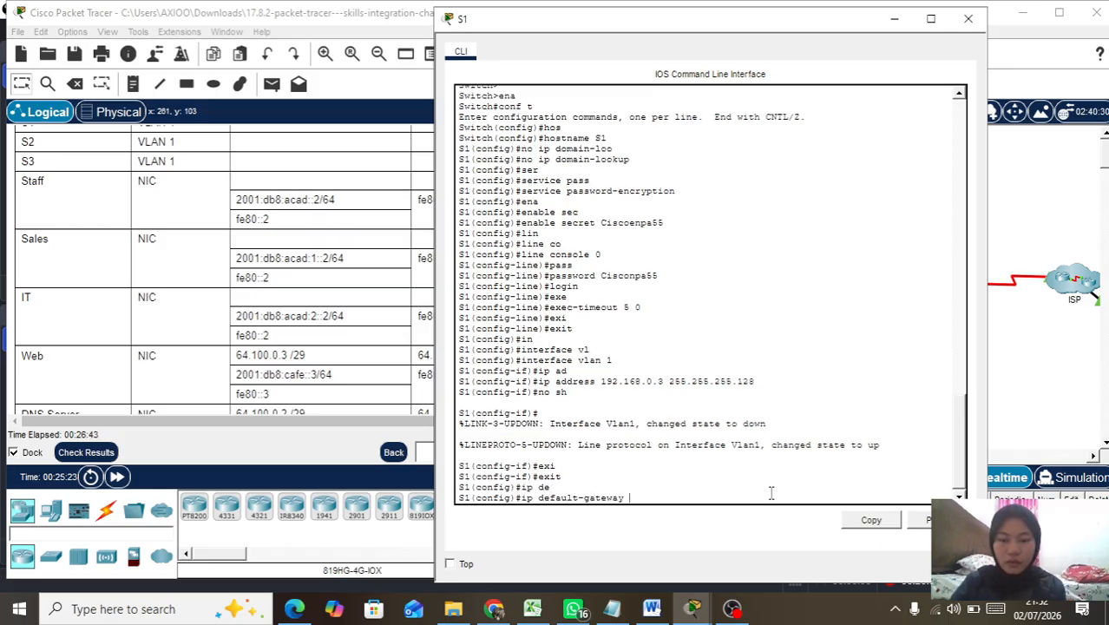
pyautogui.write('192')
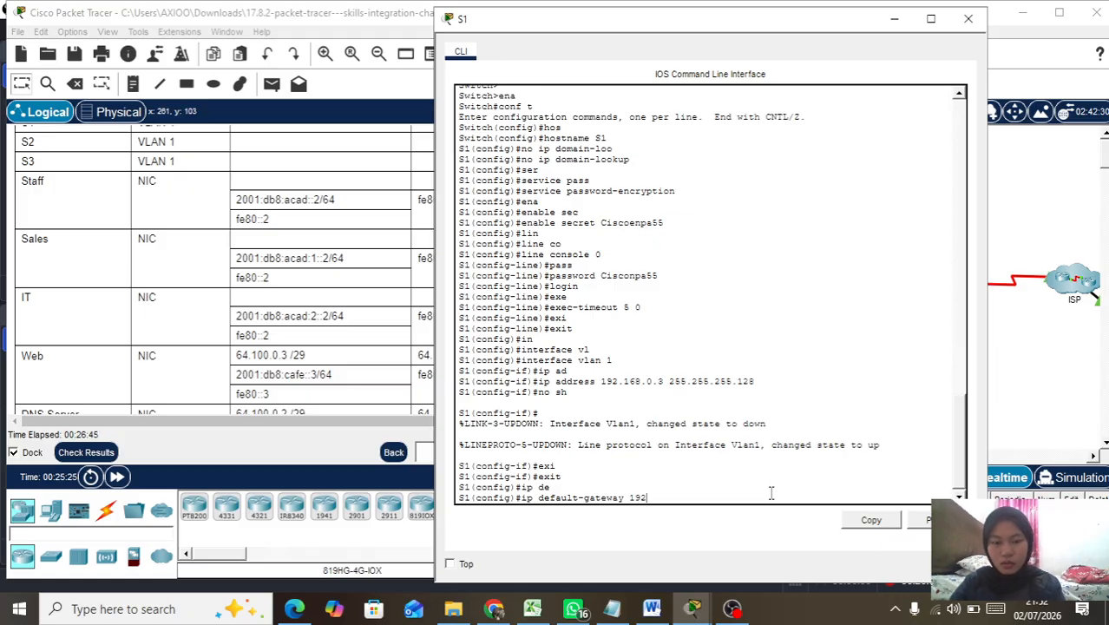
pyautogui.write('.168.0.')
pyautogui.press('Return')
pyautogui.press('Return')
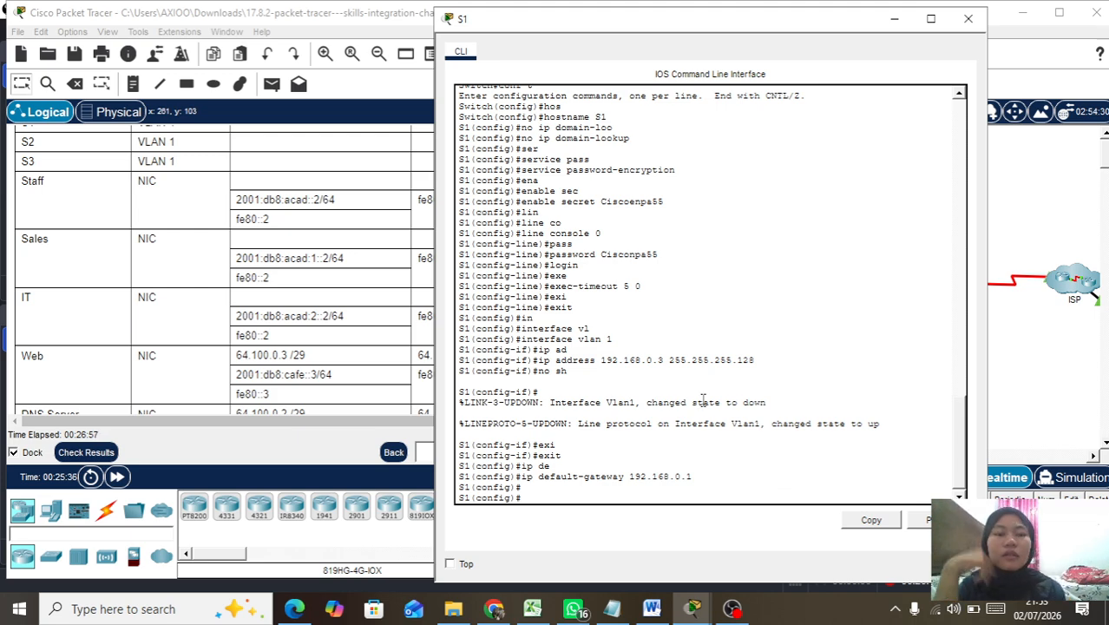
pyautogui.moveTo(785, 31); pyautogui.dragTo(893, 12)
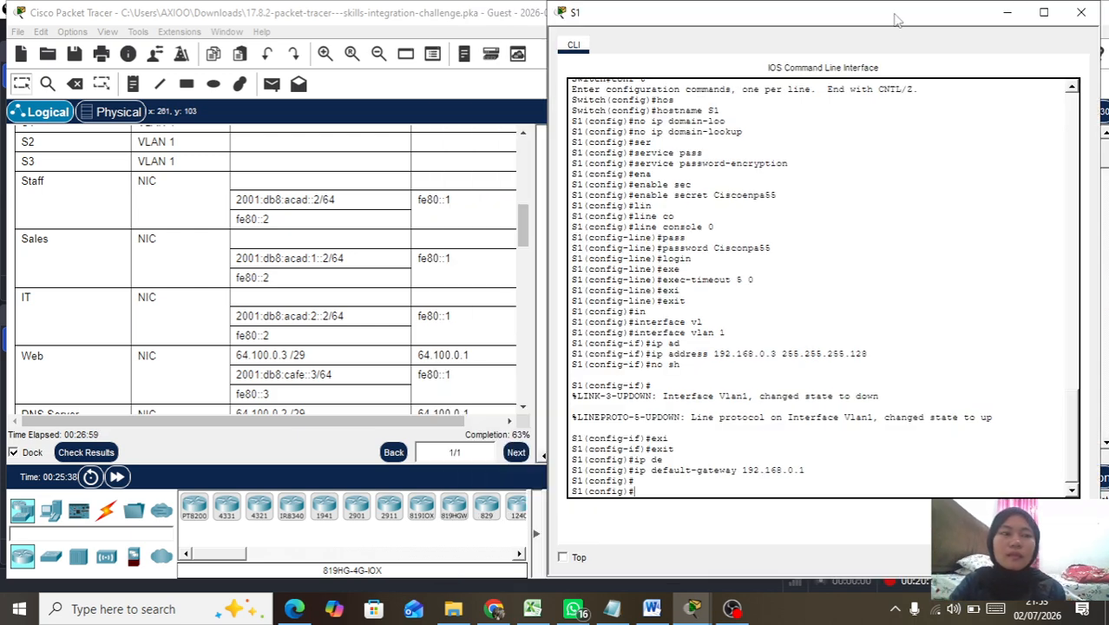
# Step: Check Results and scroll through the Assessment Items, now scoring 82/128
pyautogui.click(93, 453)
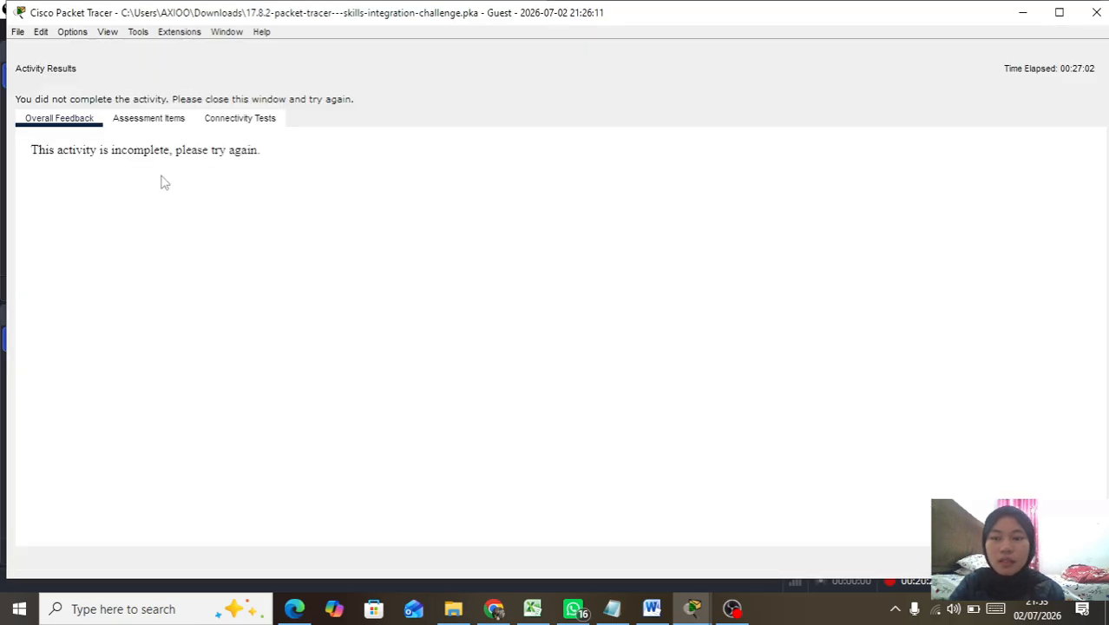
pyautogui.click(154, 120)
pyautogui.scroll(-3, 171, 353)
pyautogui.scroll(-10, 172, 354)
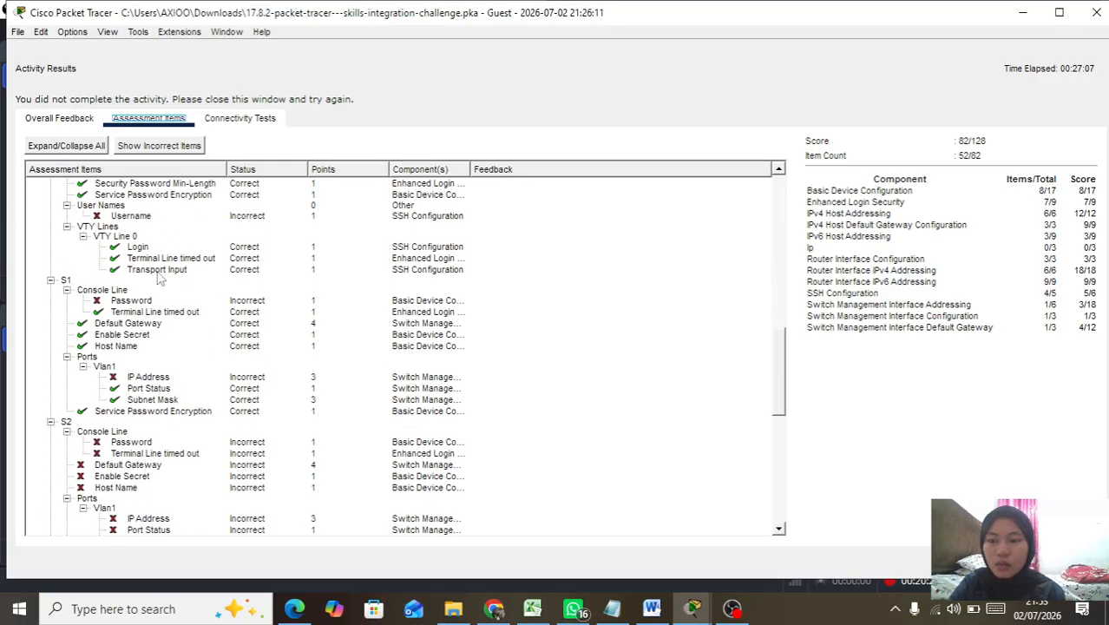
pyautogui.scroll(3, 160, 278)
pyautogui.scroll(-2, 159, 276)
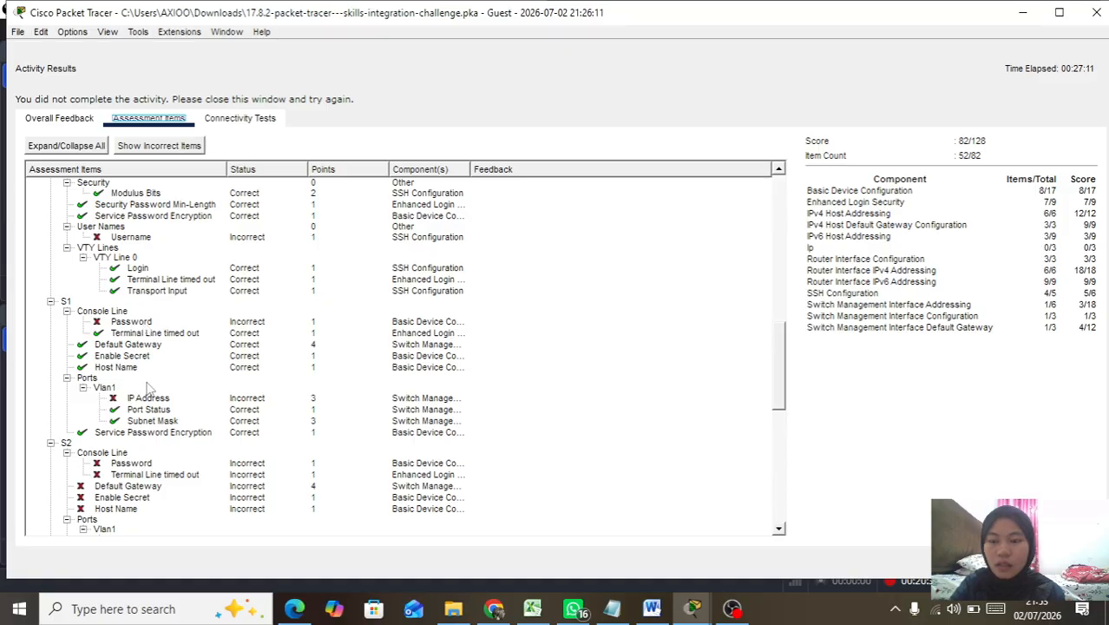
pyautogui.scroll(-1, 147, 391)
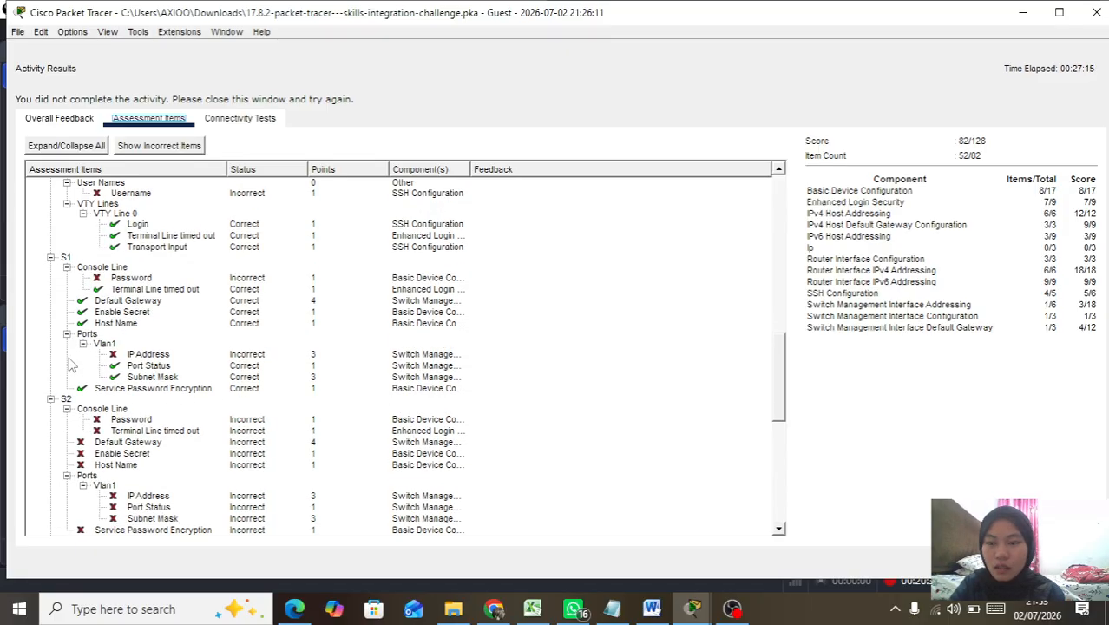
pyautogui.scroll(-6, 54, 443)
pyautogui.scroll(-4, 54, 443)
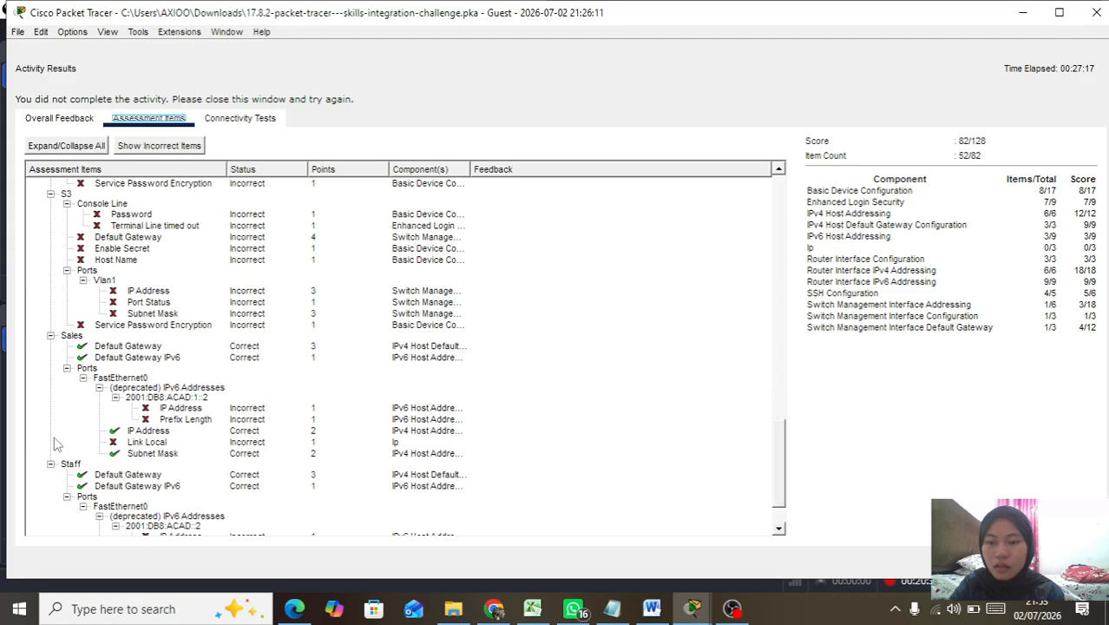
# Step: Bring S1's console to the front, then close it and the Activity Results window
pyautogui.click(693, 609)
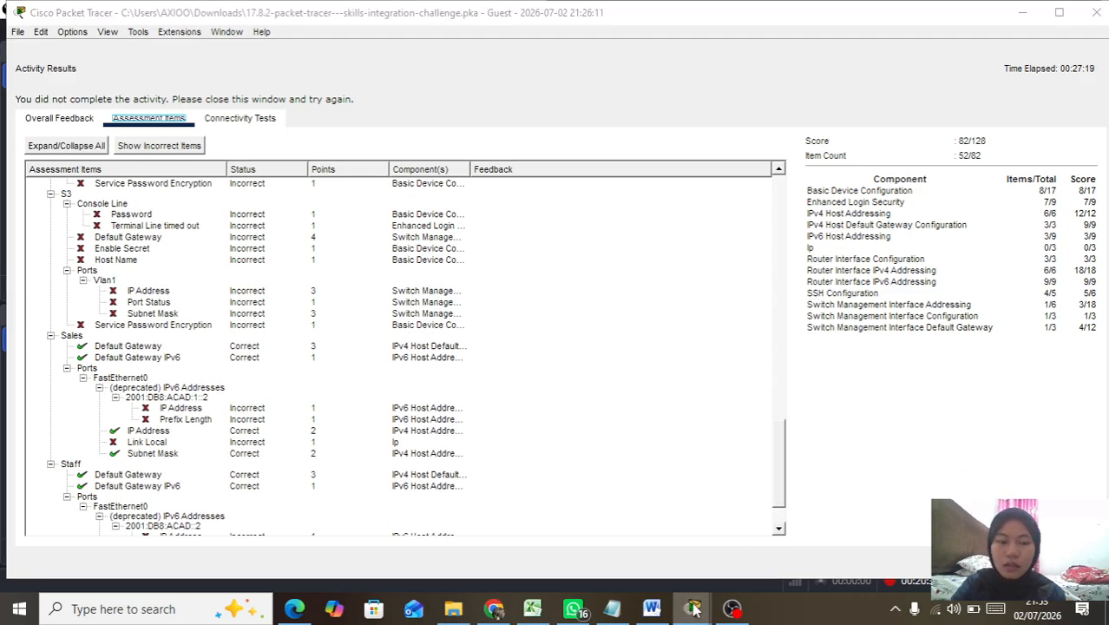
pyautogui.click(814, 548)
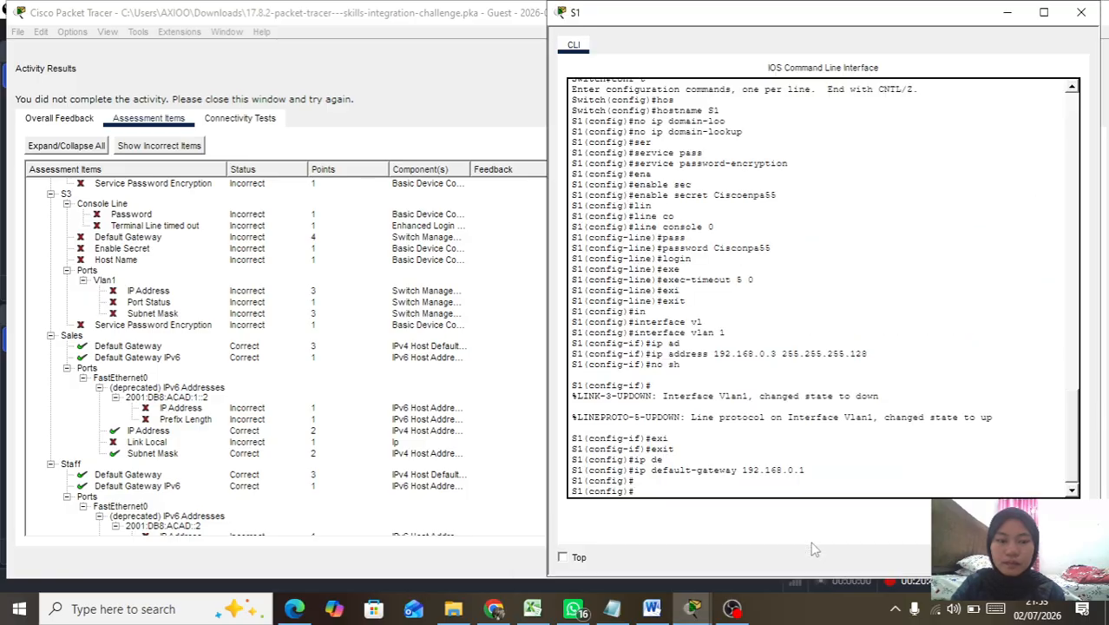
pyautogui.scroll(5, 753, 321)
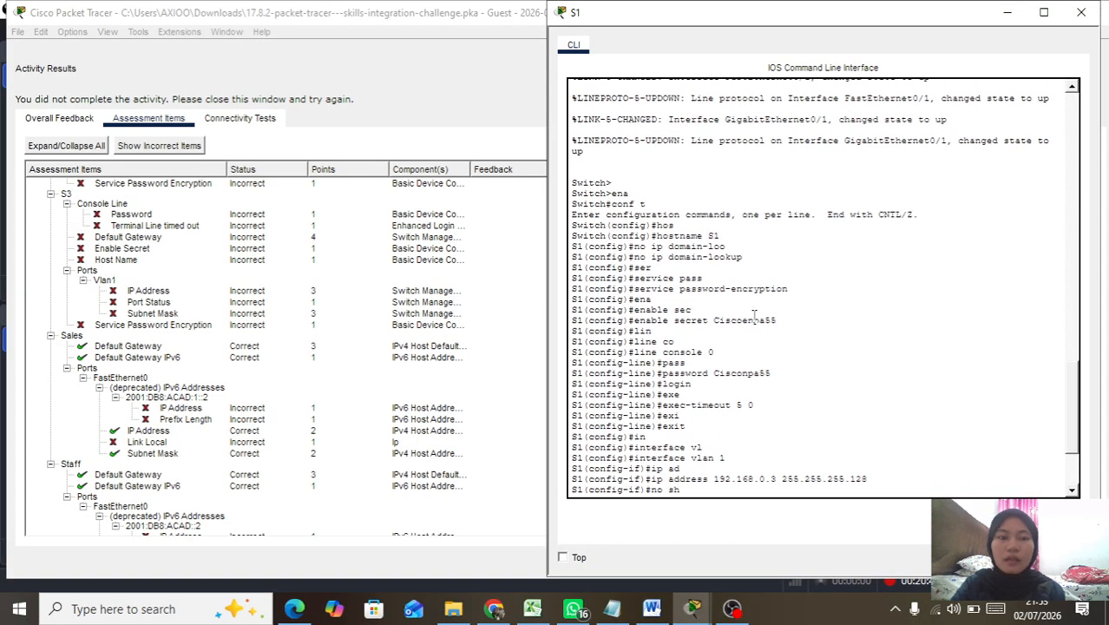
pyautogui.scroll(-2, 754, 316)
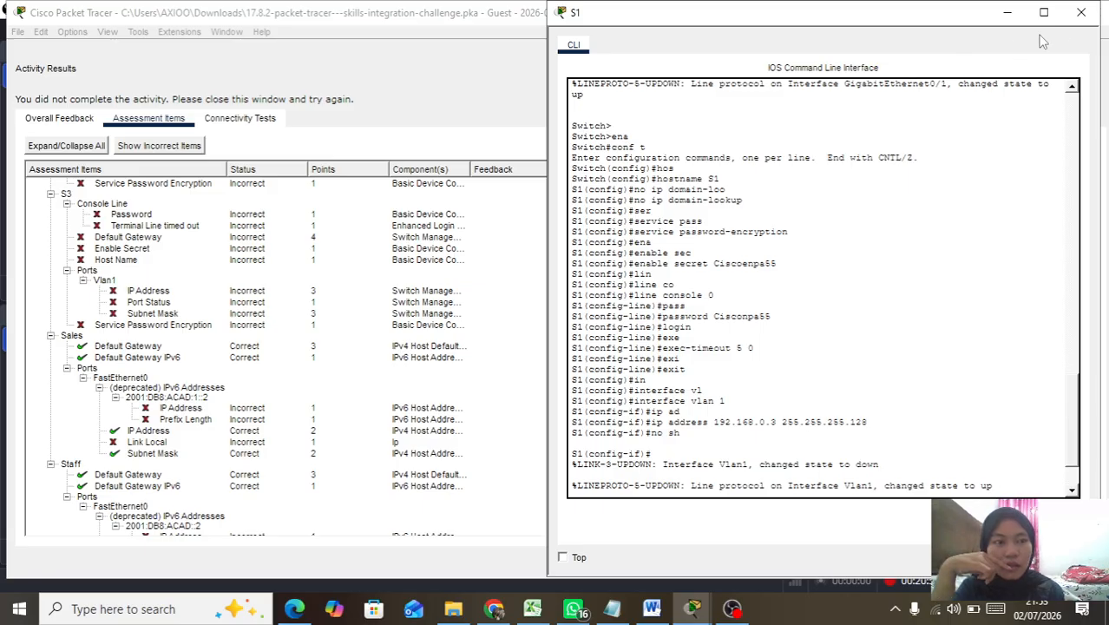
pyautogui.click(1080, 12)
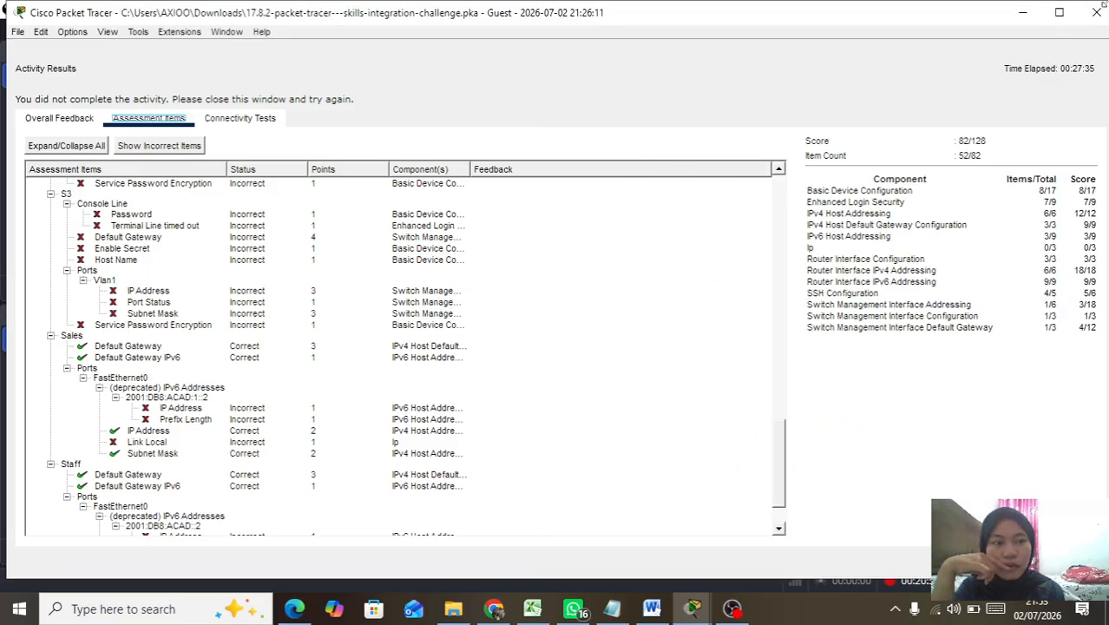
pyautogui.click(1097, 12)
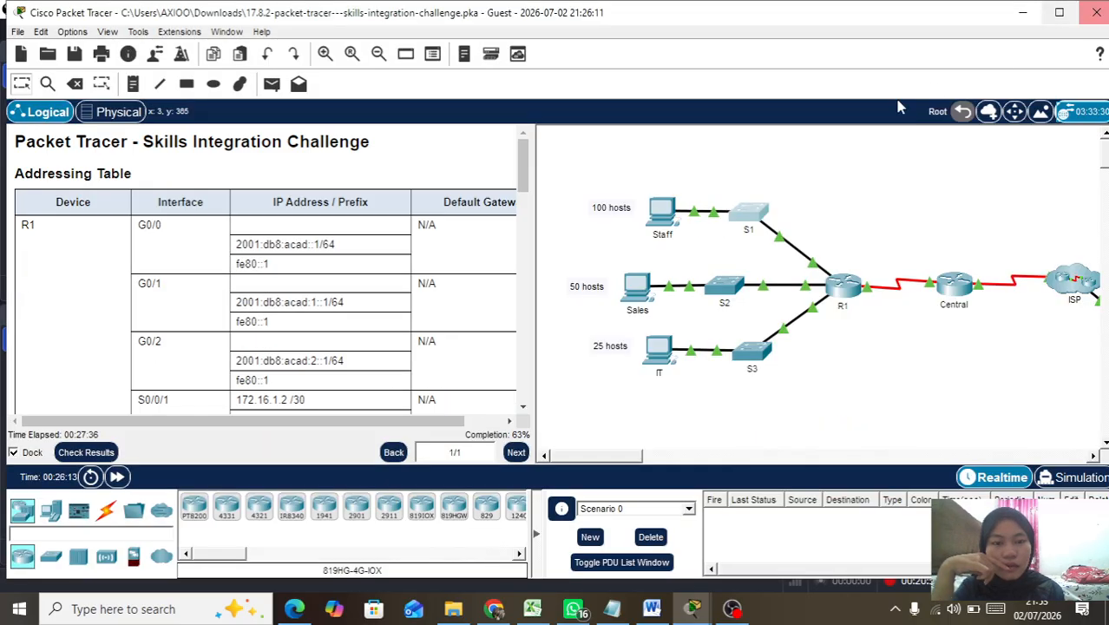
# Step: Open switch S2's console and enter global configuration mode
pyautogui.click(729, 292)
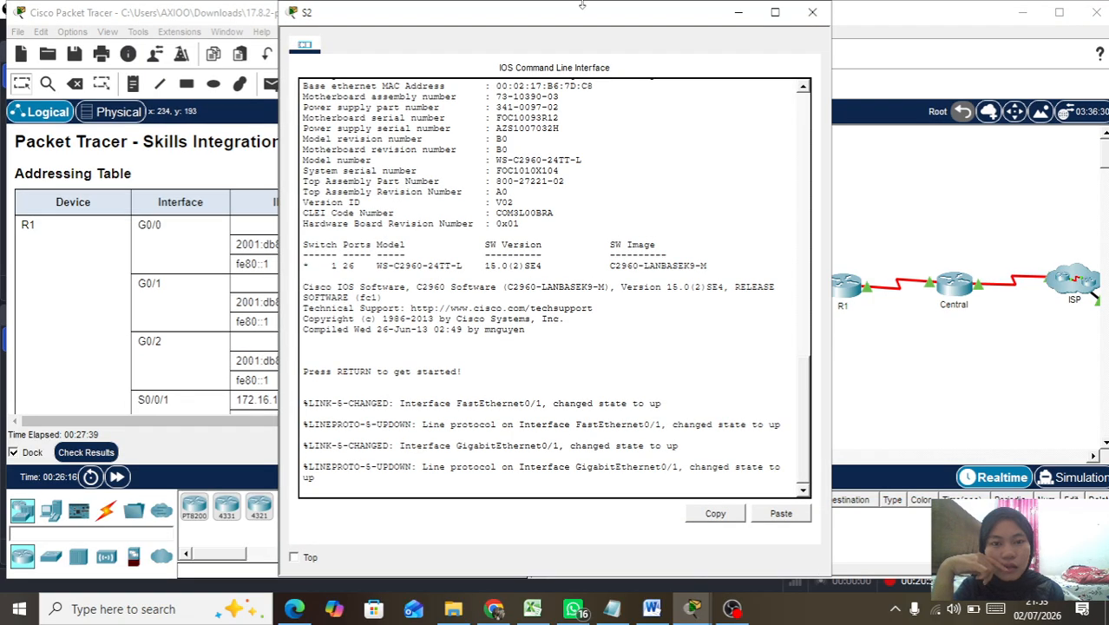
pyautogui.moveTo(588, 27); pyautogui.dragTo(698, 35)
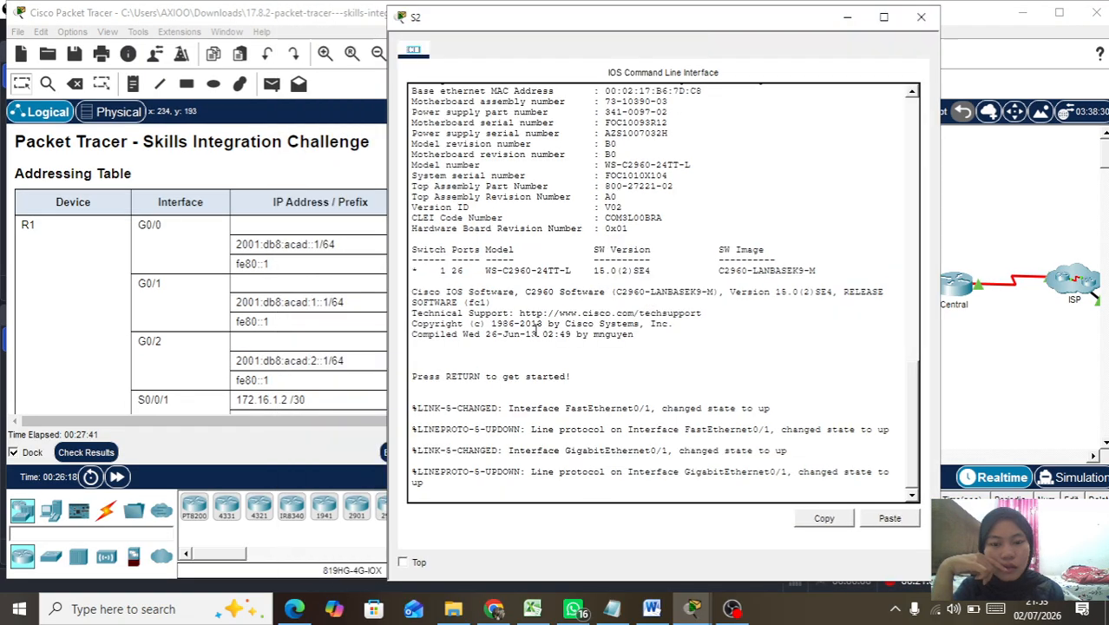
pyautogui.press('Return')
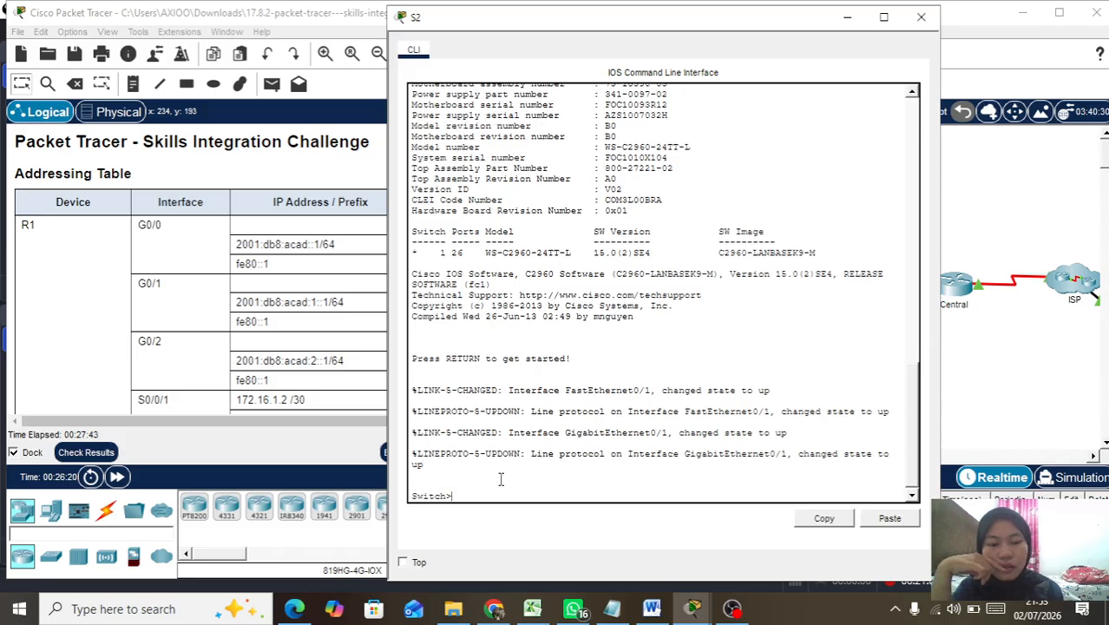
pyautogui.write('ena')
pyautogui.press('Return')
pyautogui.write('conf t')
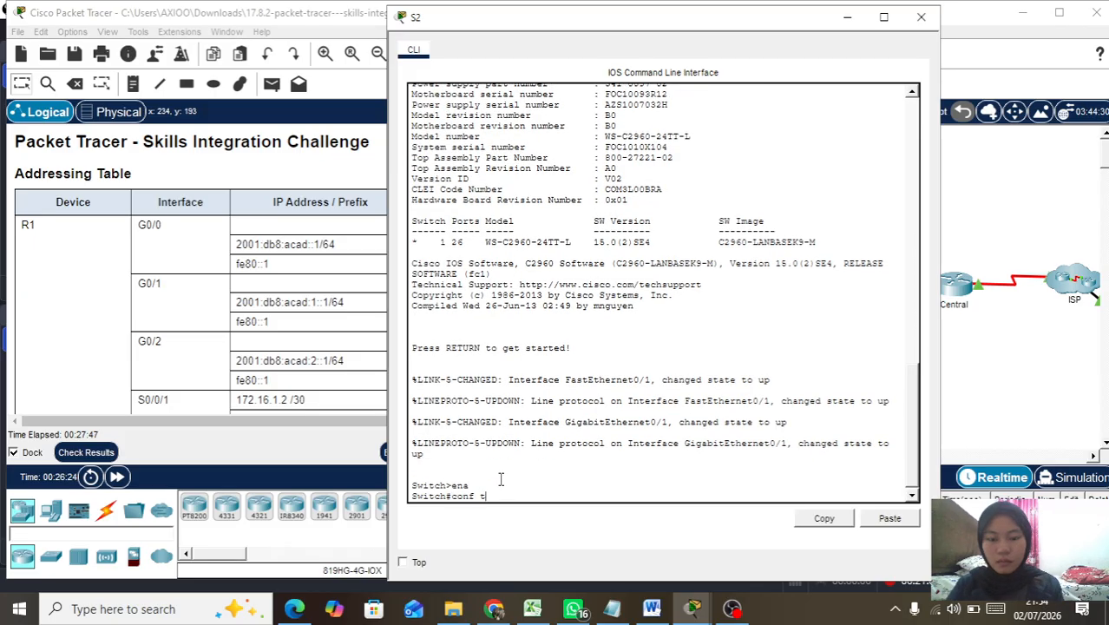
pyautogui.press('Return')
# Step: Name the switch S2, disable DNS lookup and enable service password-encryption
pyautogui.write('hos')
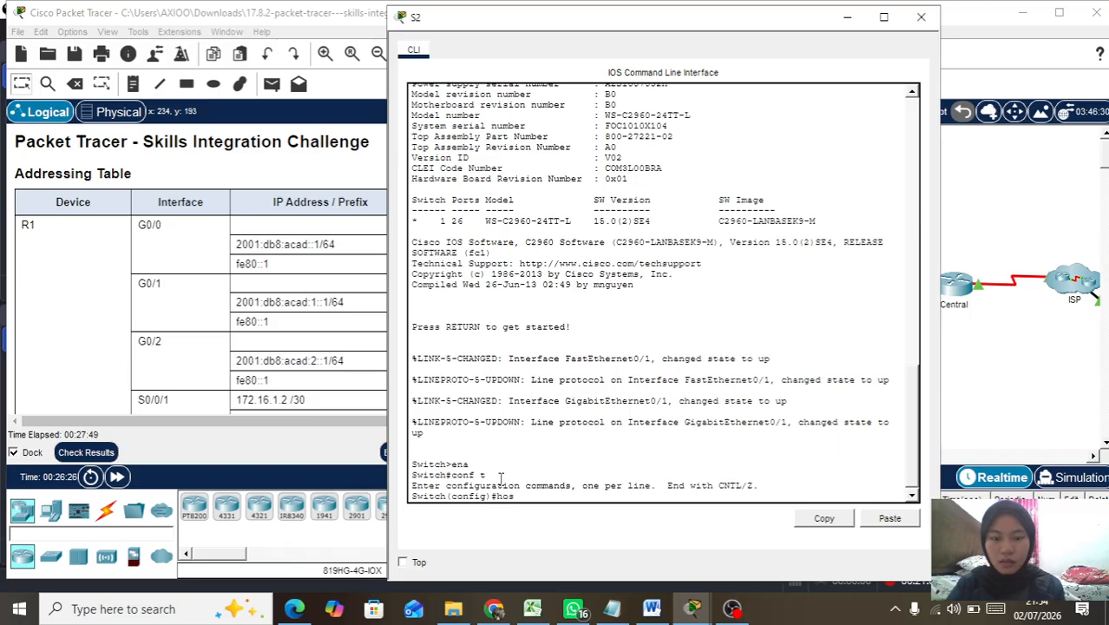
pyautogui.press('Tab')
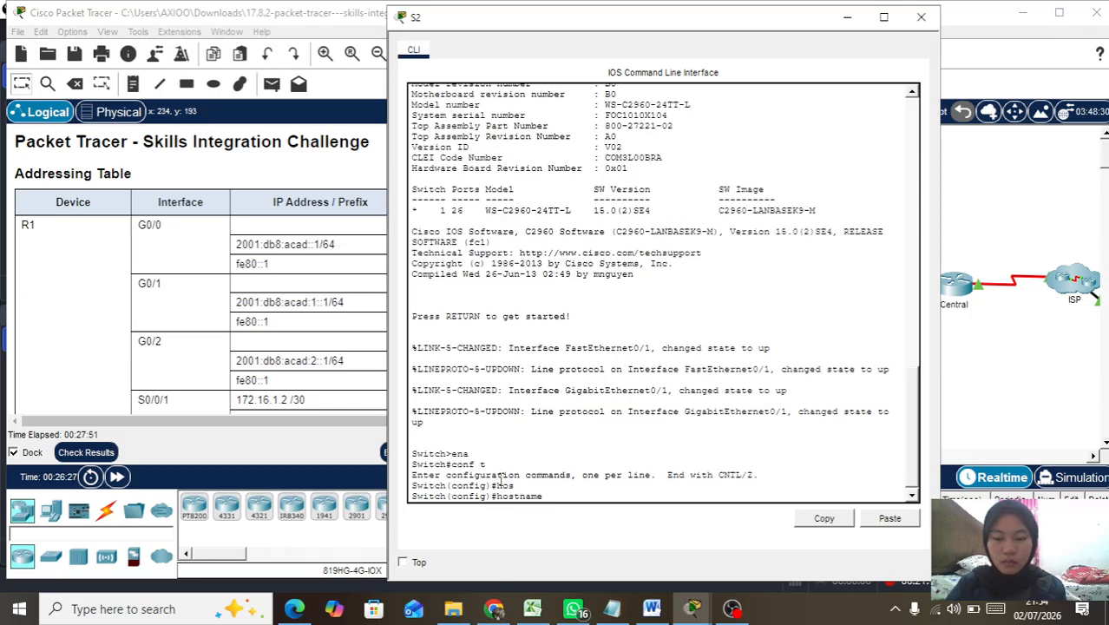
pyautogui.write('S2')
pyautogui.press('Return')
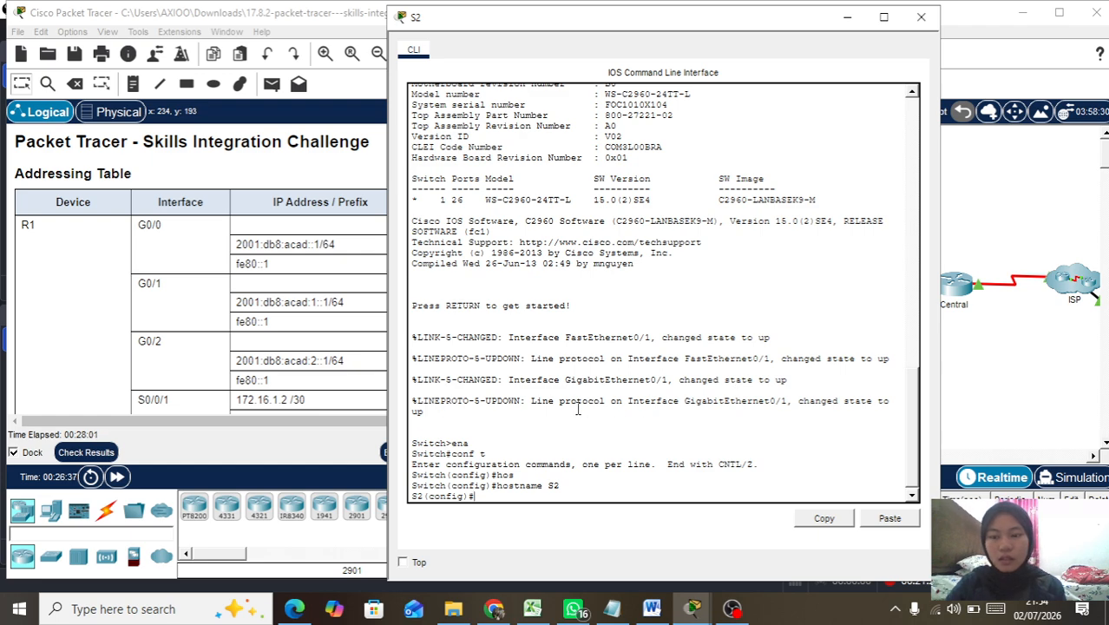
pyautogui.write('no')
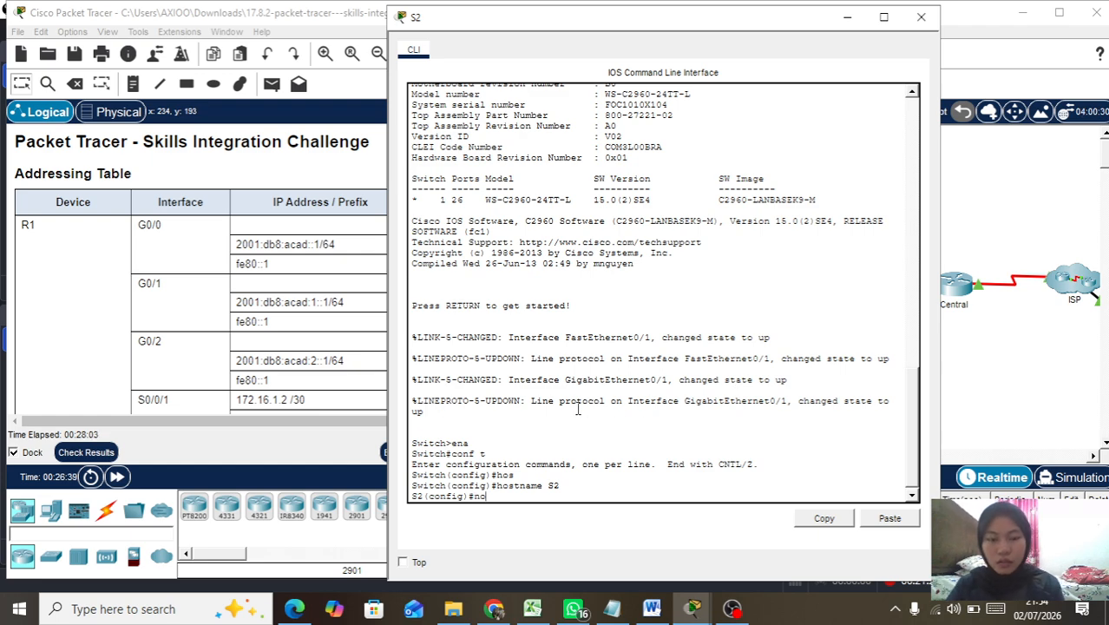
pyautogui.write(' ip')
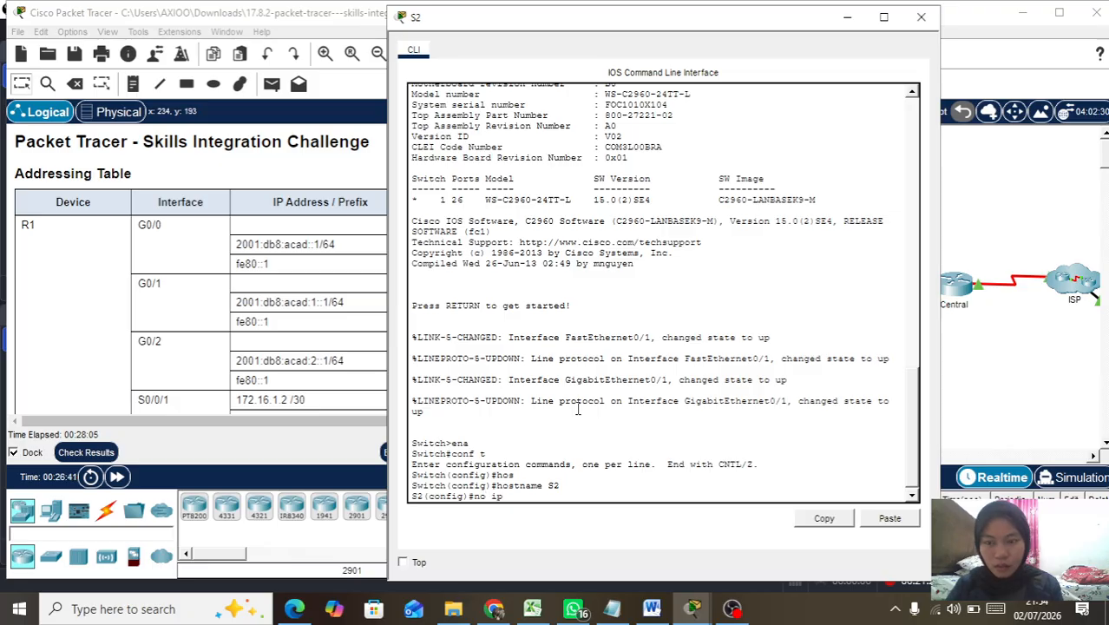
pyautogui.write(' domain')
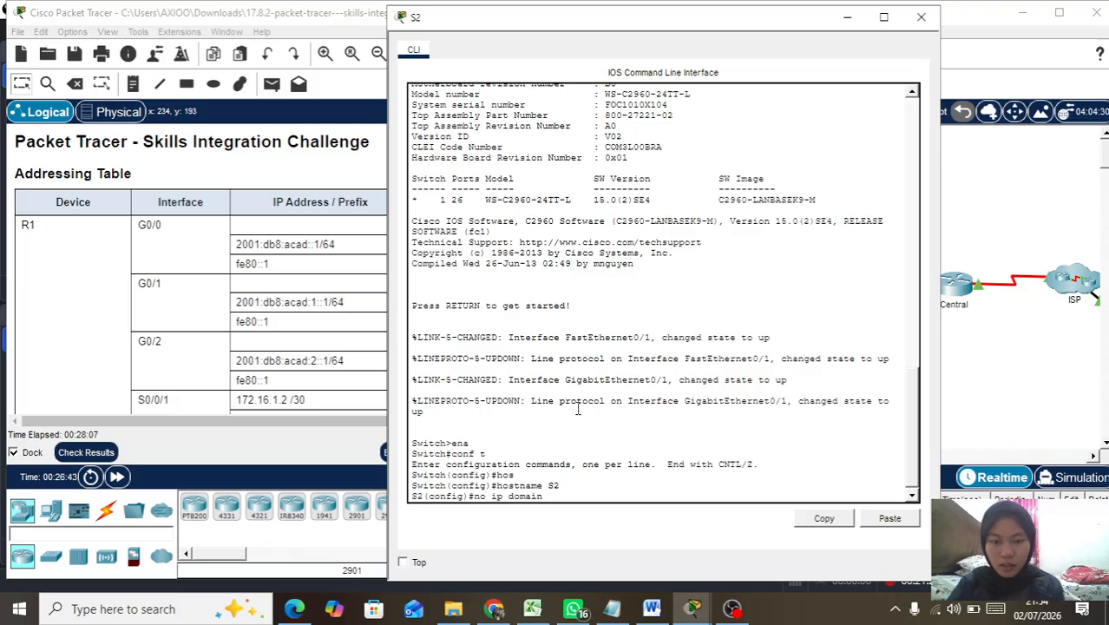
pyautogui.write('-lo')
pyautogui.press('Tab')
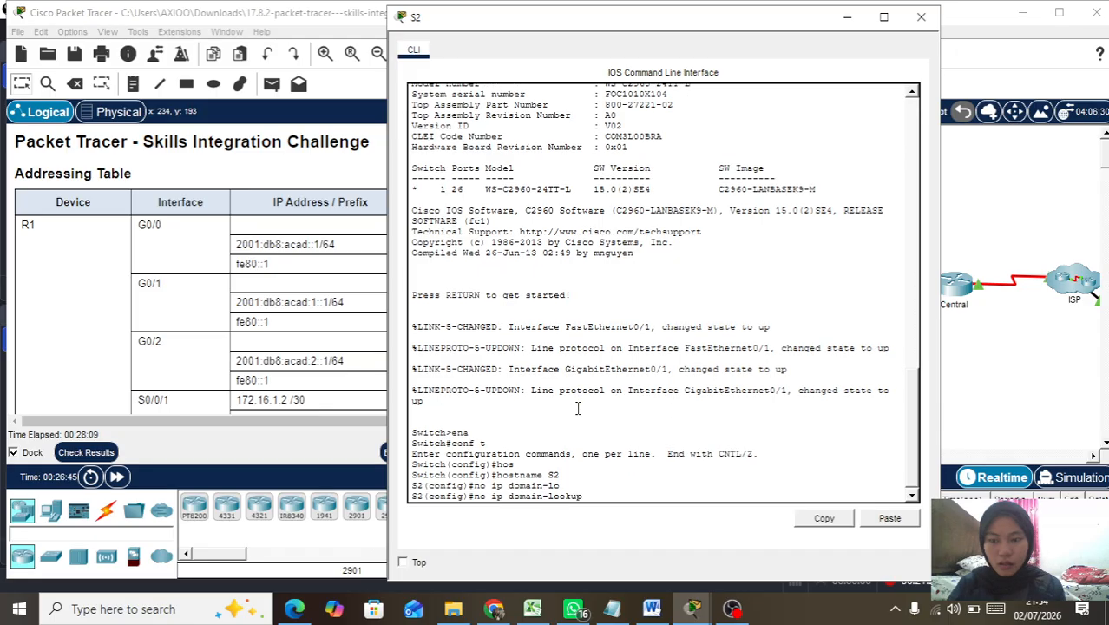
pyautogui.press('Return')
pyautogui.write('ser')
pyautogui.press('Tab')
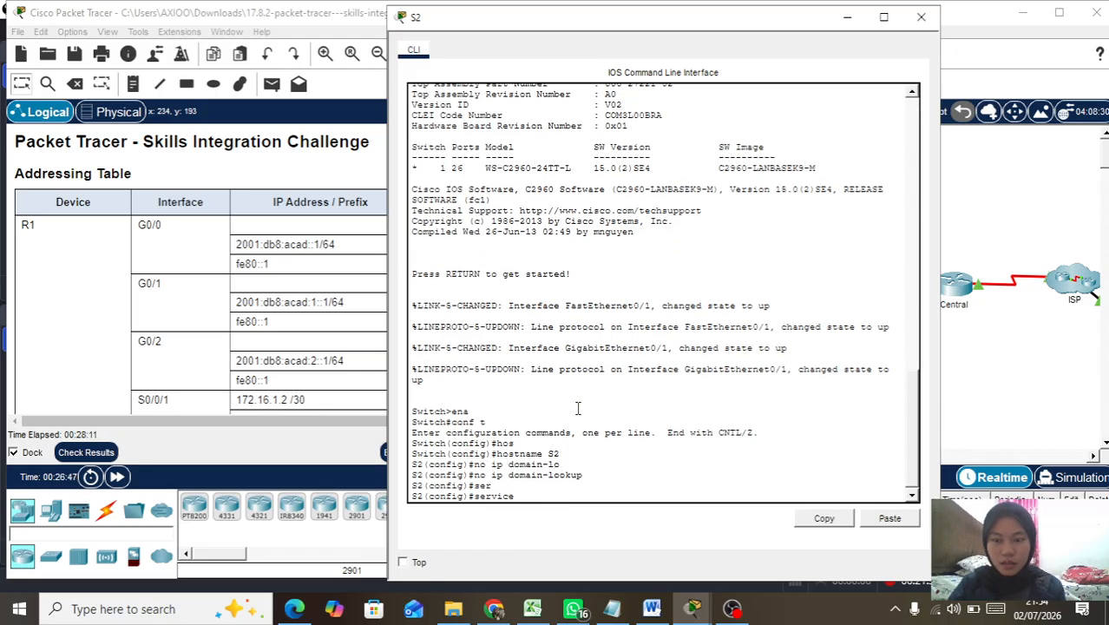
pyautogui.write('pass')
pyautogui.press('Tab')
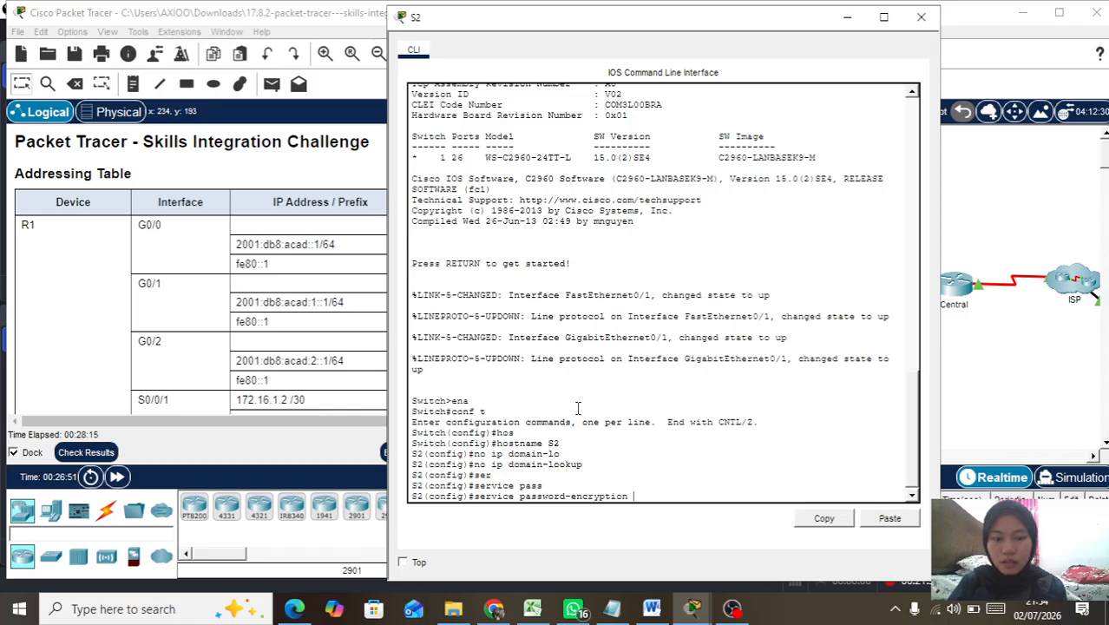
pyautogui.press('Return')
# Step: Set S2's enable secret to the lab's privileged password
pyautogui.write('enable se')
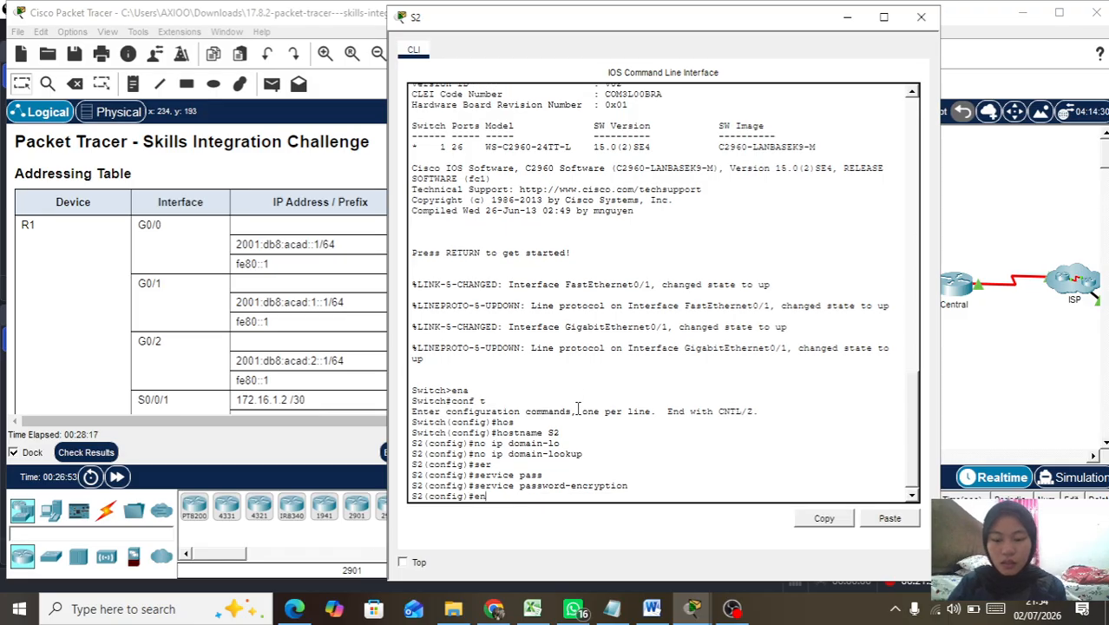
pyautogui.press('Tab')
pyautogui.write('sec')
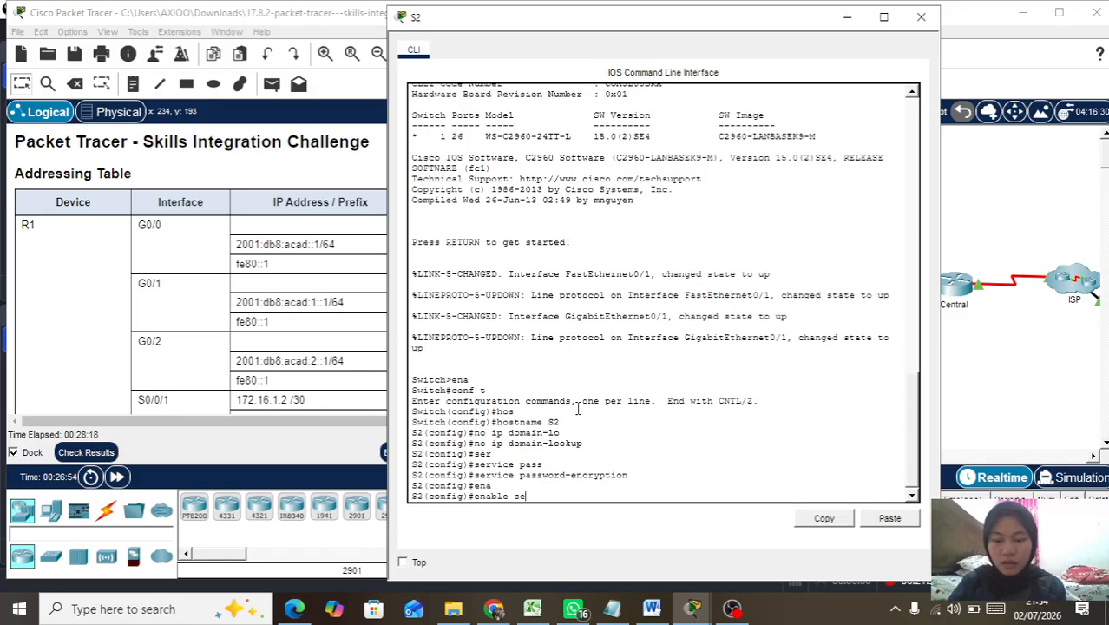
pyautogui.press('Tab')
pyautogui.write('Cisco')
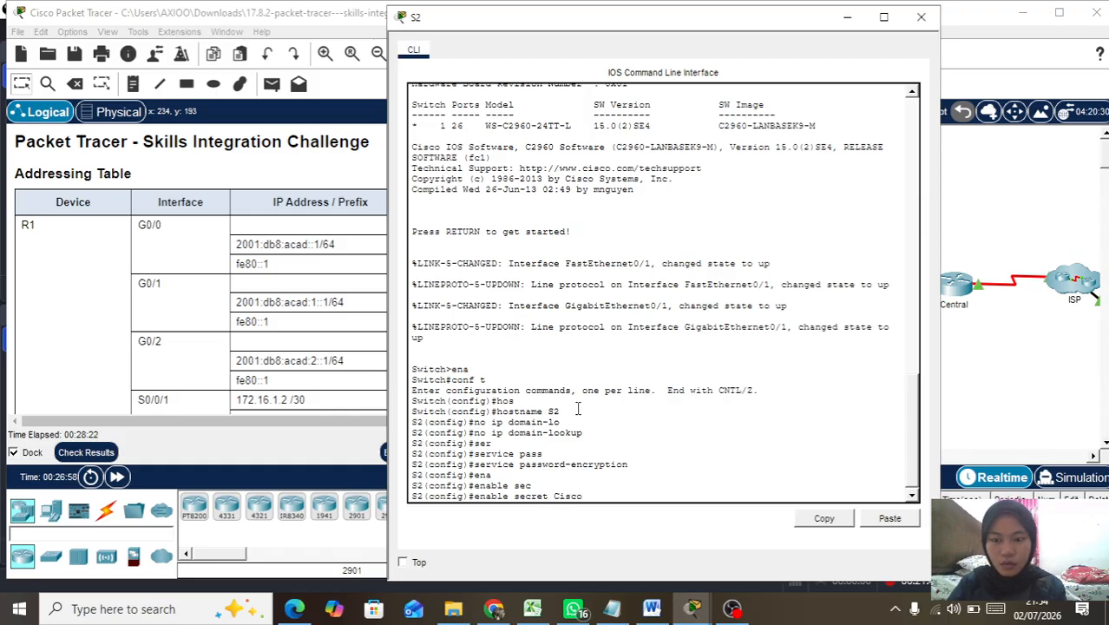
pyautogui.write('enpa')
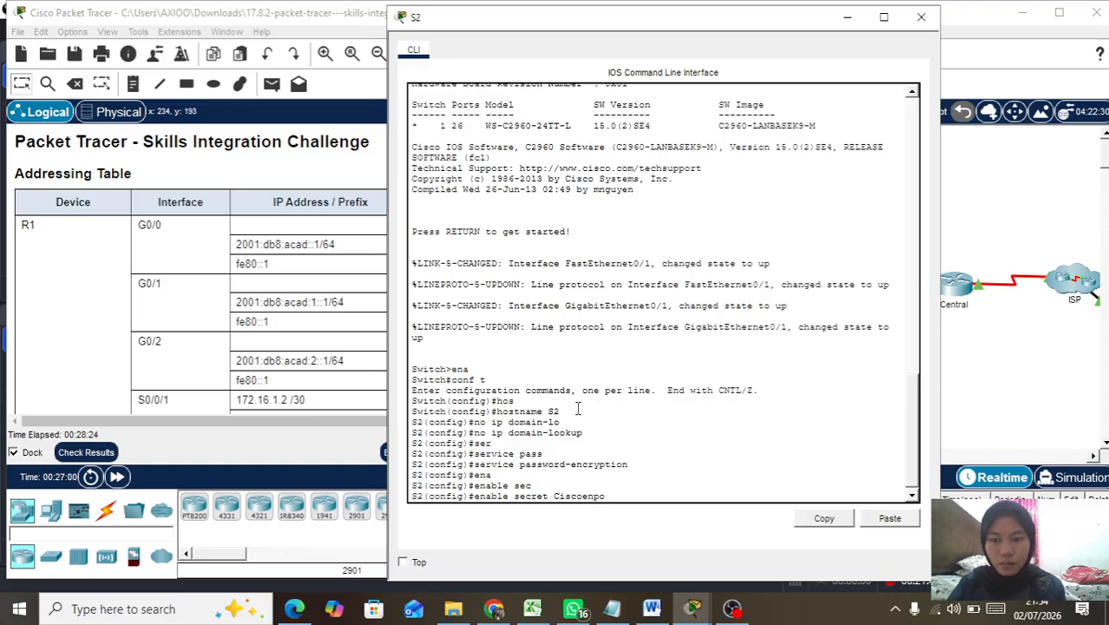
pyautogui.write('55')
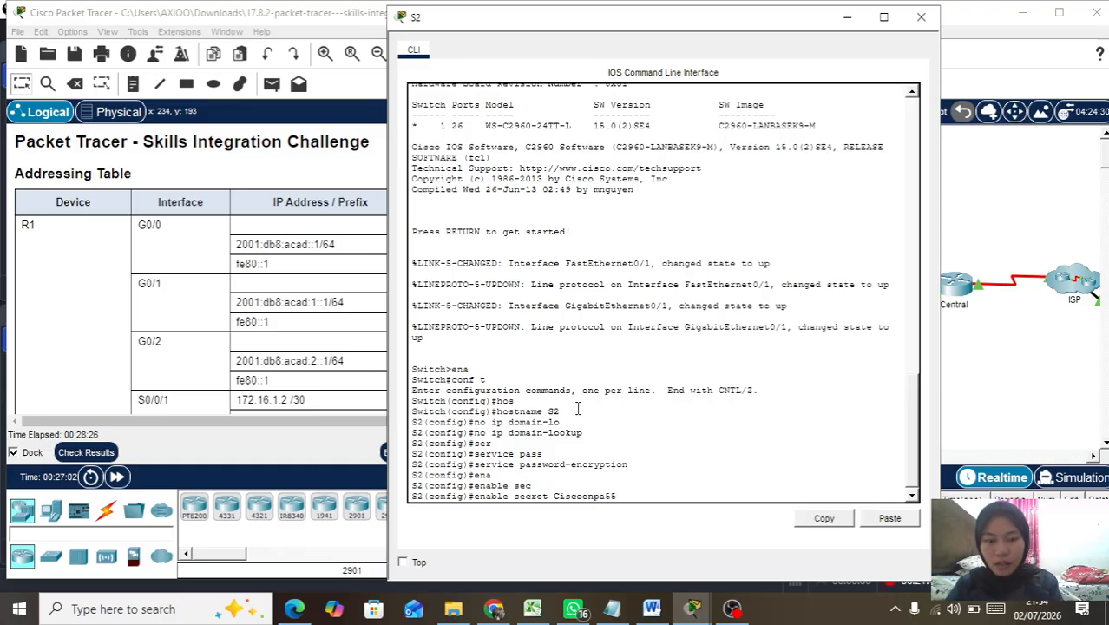
pyautogui.press('Return')
# Step: Give console line 0 the lab's console password and require login
pyautogui.write('lin')
pyautogui.press('Tab')
pyautogui.write('con')
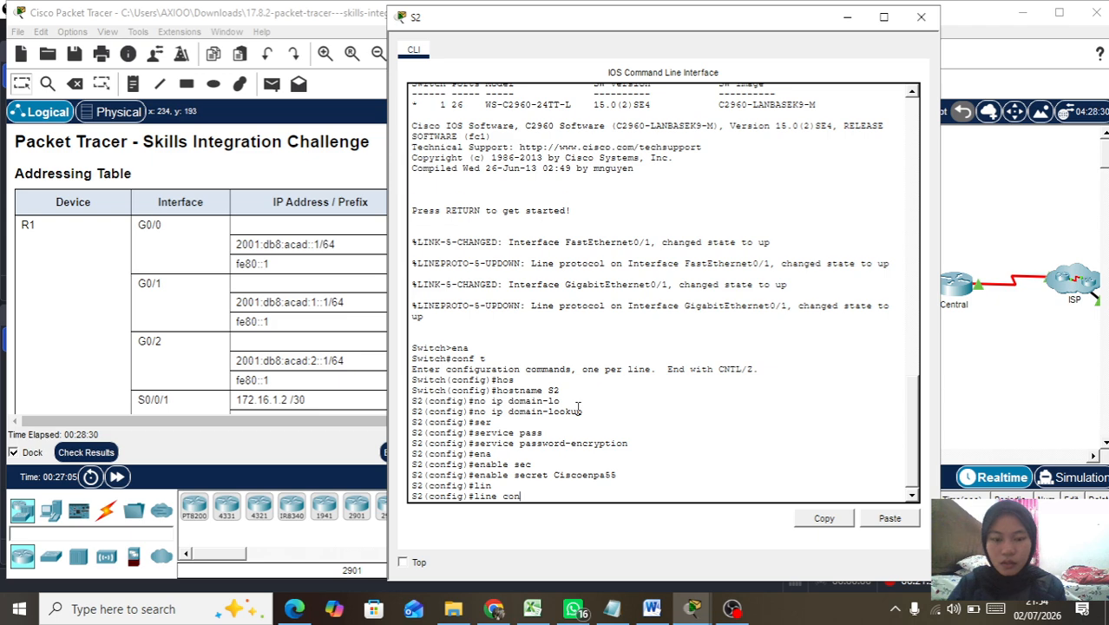
pyautogui.press('Tab')
pyautogui.write('0')
pyautogui.press('Return')
pyautogui.write('pass')
pyautogui.press('Tab')
pyautogui.write('Cicscoco')
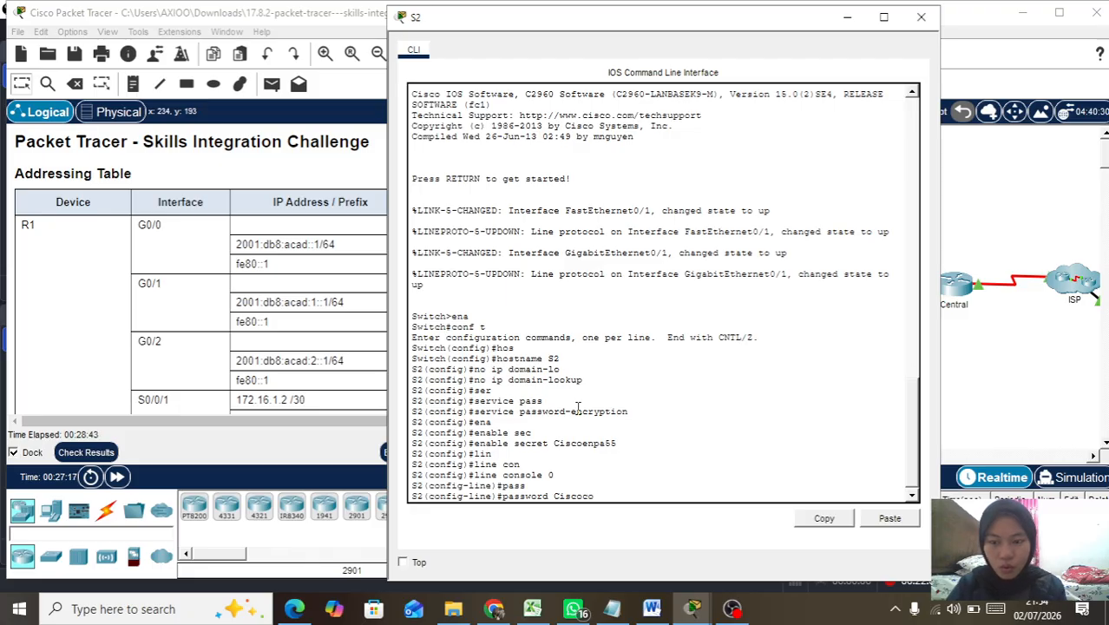
pyautogui.write('npa55')
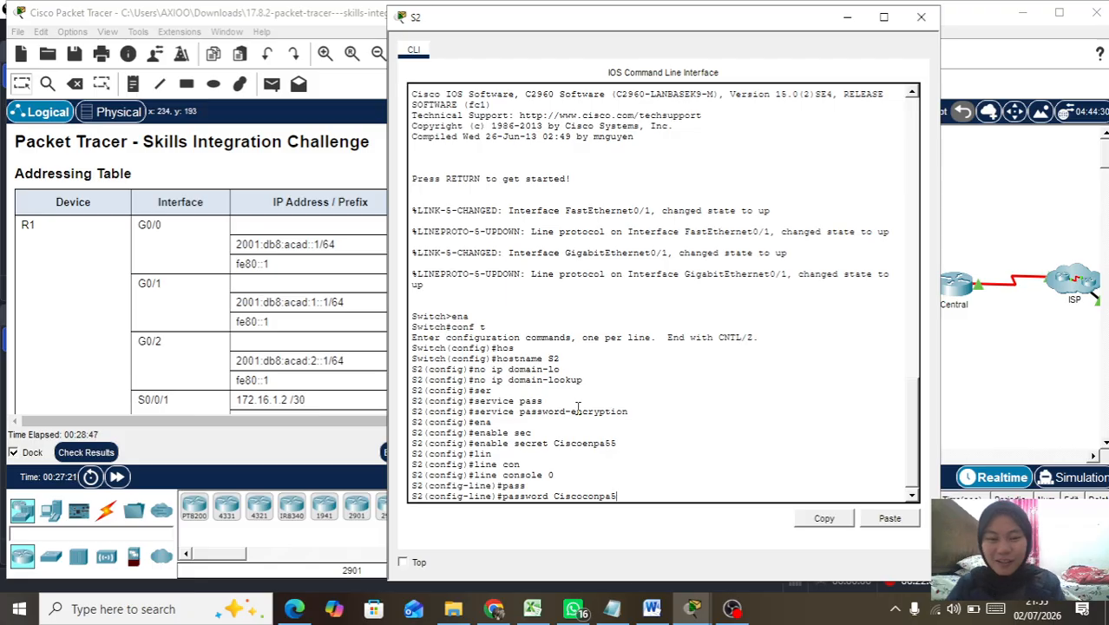
pyautogui.press('Return')
pyautogui.write('login')
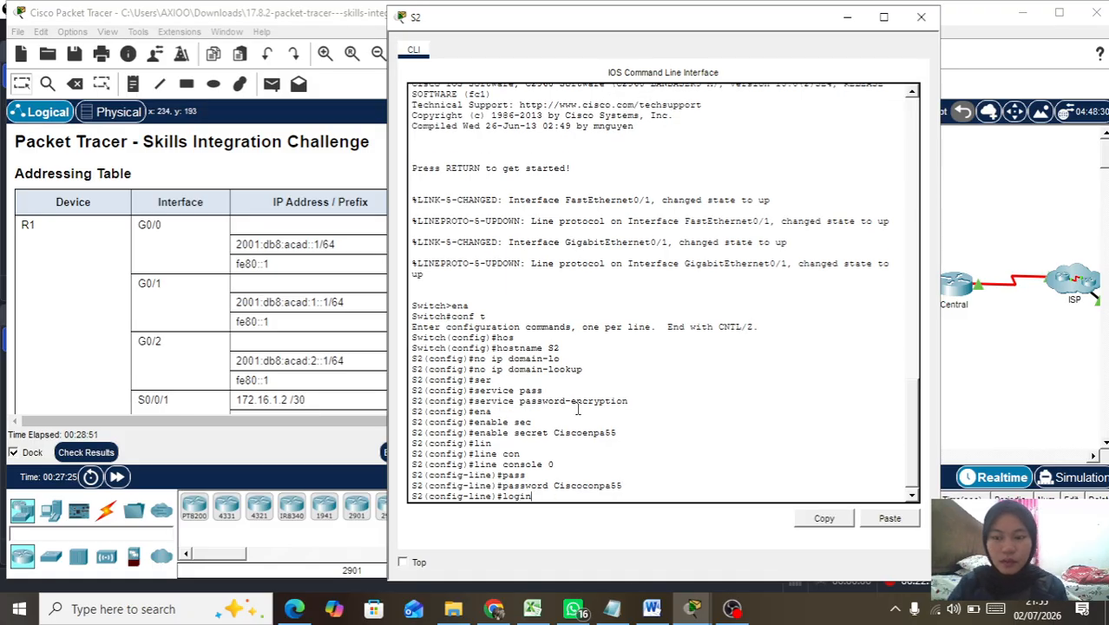
pyautogui.press('Return')
# Step: Set the console exec-timeout to 5 0 and leave line configuration
pyautogui.write('ex')
pyautogui.press('Tab')
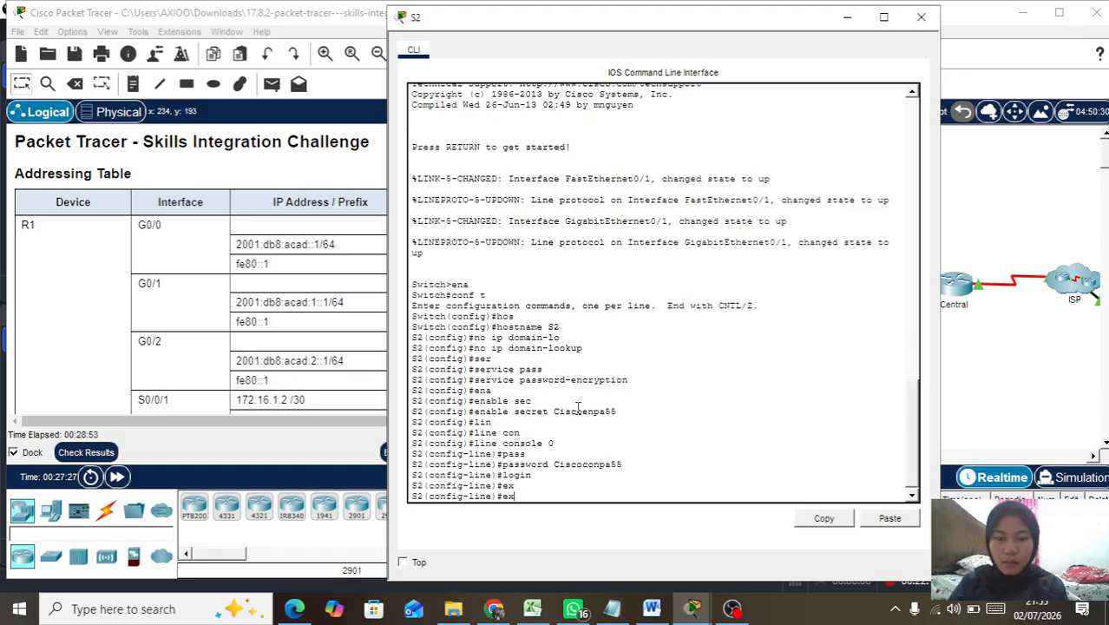
pyautogui.write('e')
pyautogui.press('Tab')
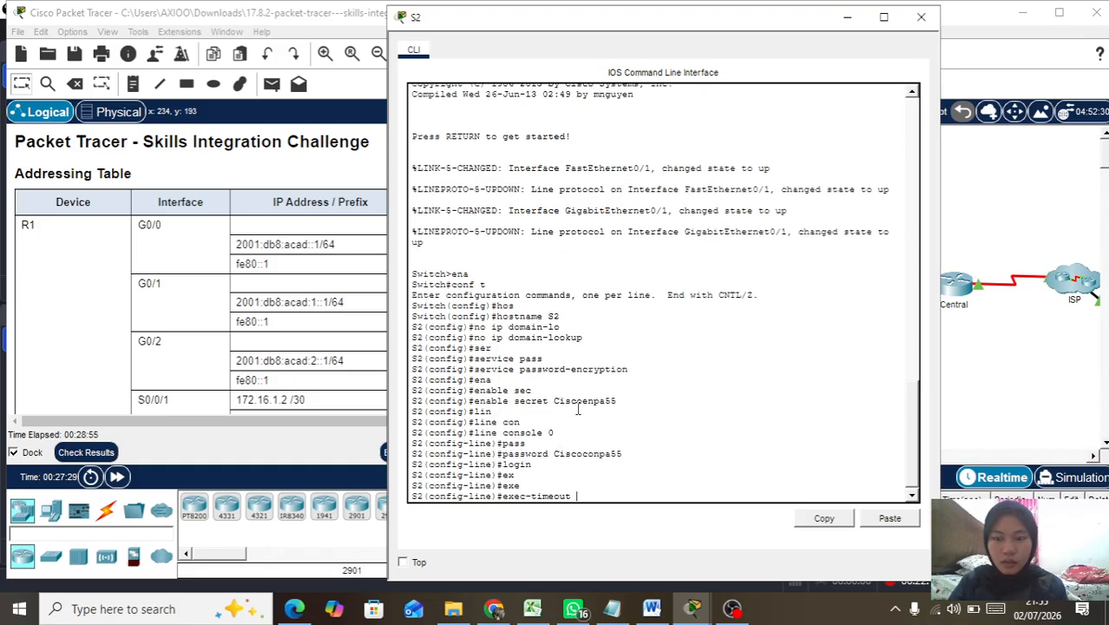
pyautogui.write('5 0')
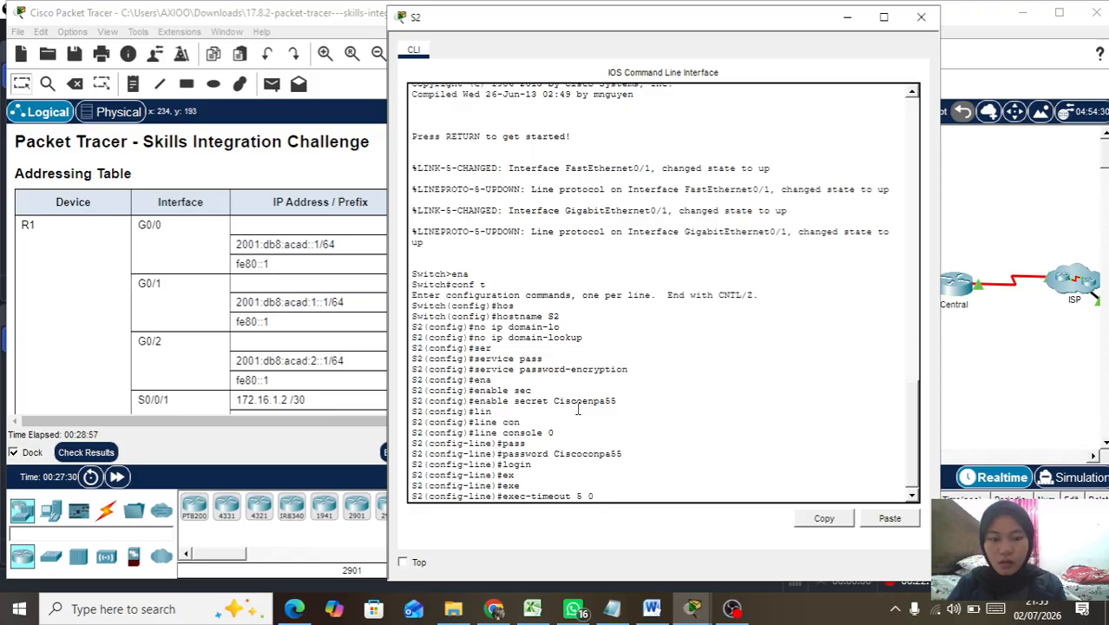
pyautogui.press('Return')
pyautogui.write('exi')
pyautogui.press('Tab')
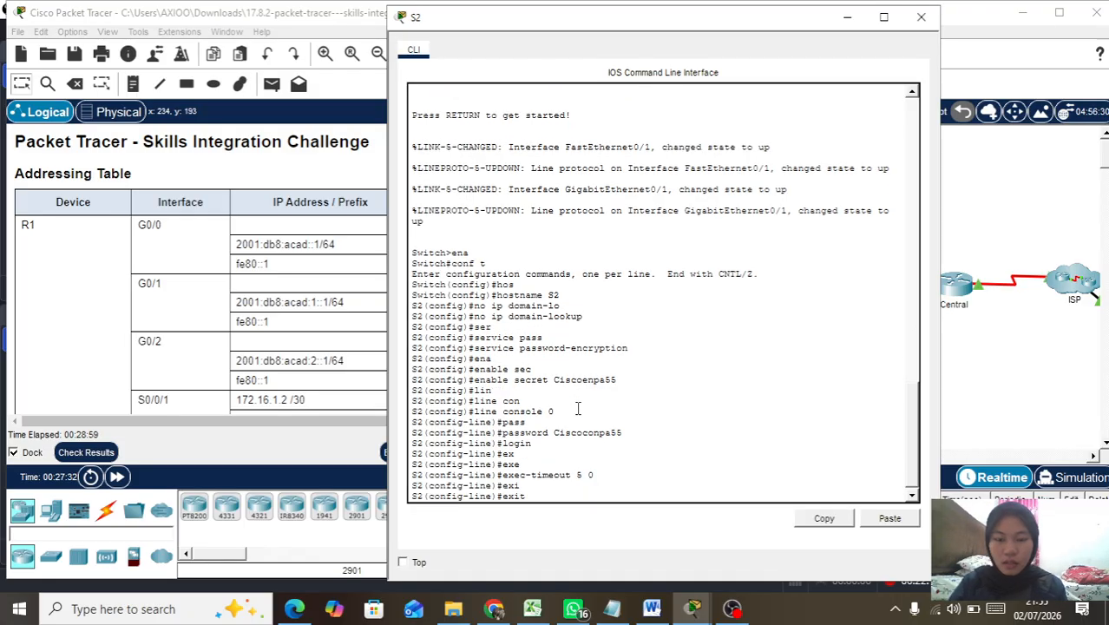
pyautogui.press('Return')
# Step: Address interface VLAN 1 as 192.168.0.131 255.255.255.192 and bring it up
pyautogui.write('in')
pyautogui.press('Tab')
pyautogui.write('vl')
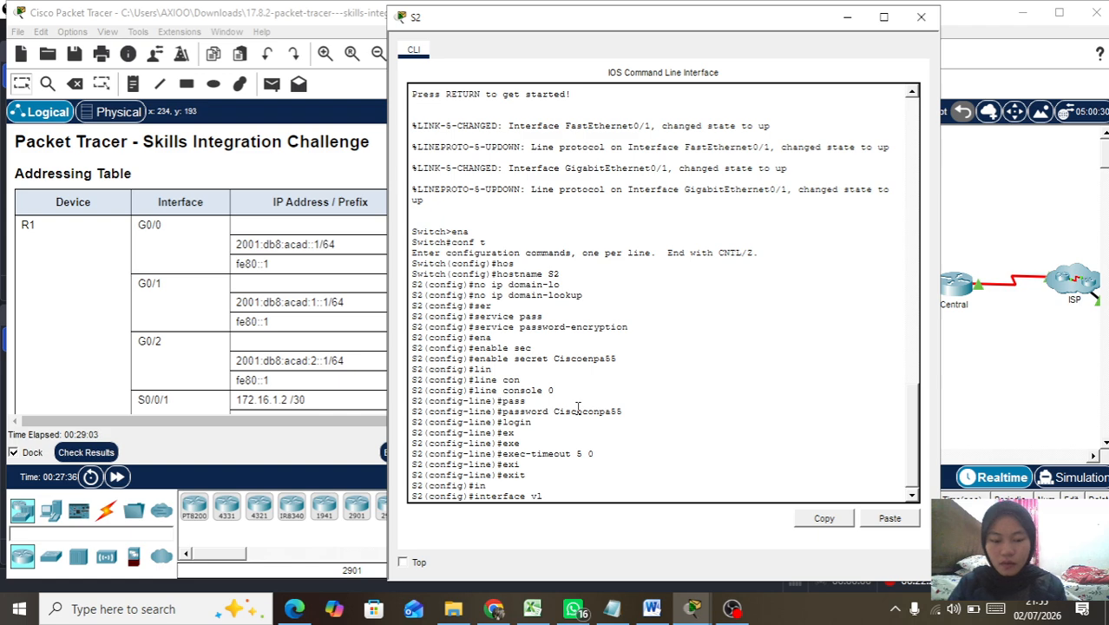
pyautogui.press('Tab')
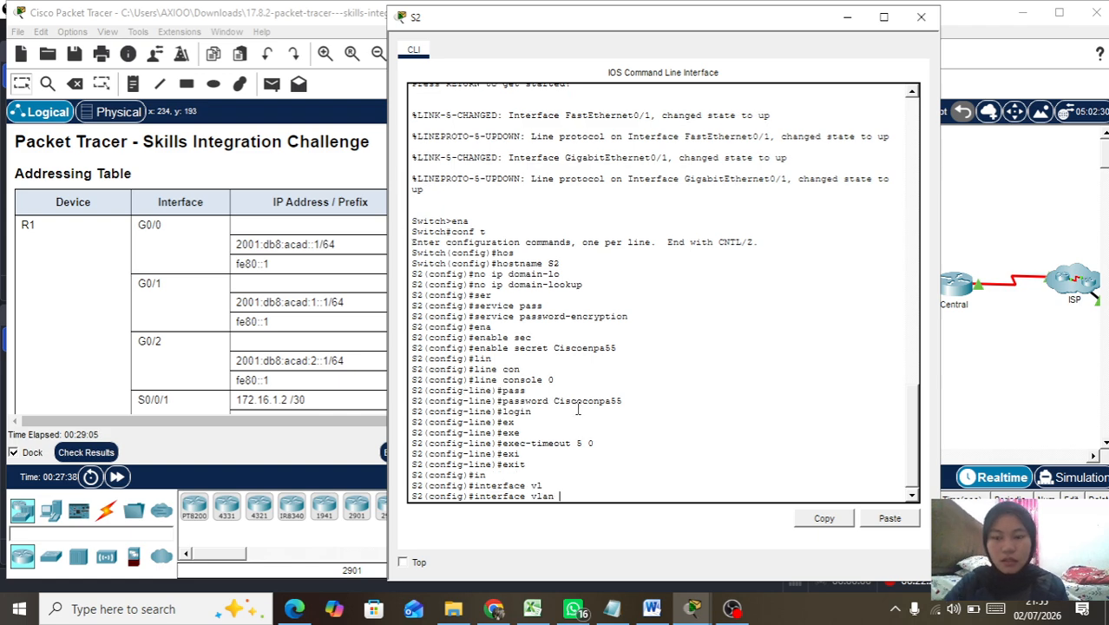
pyautogui.write('1')
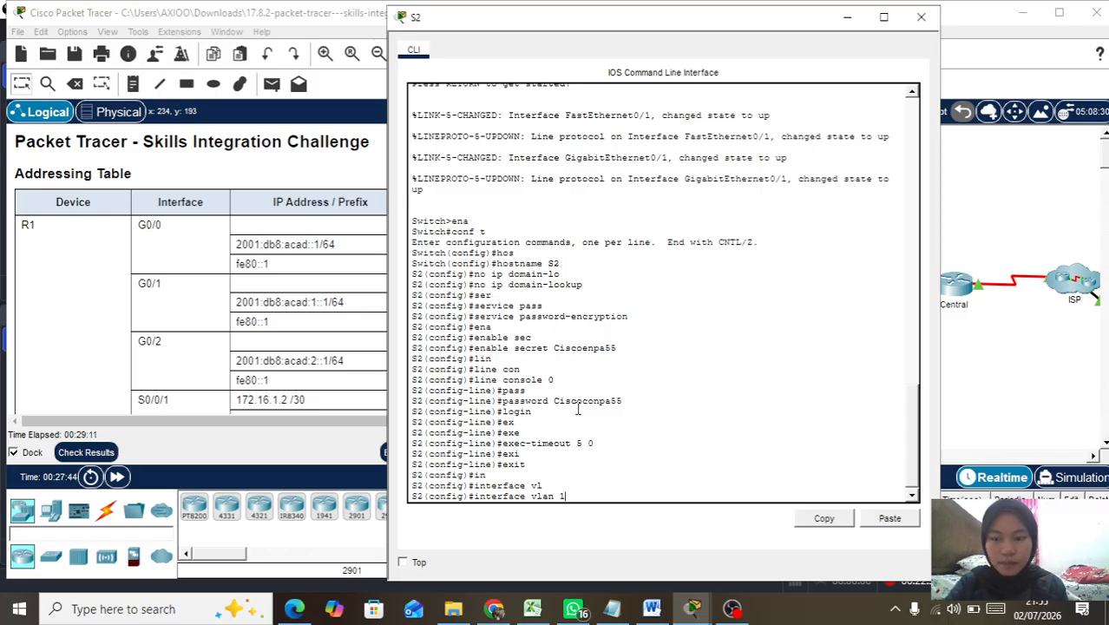
pyautogui.press('Return')
pyautogui.write('ip add')
pyautogui.press('Tab')
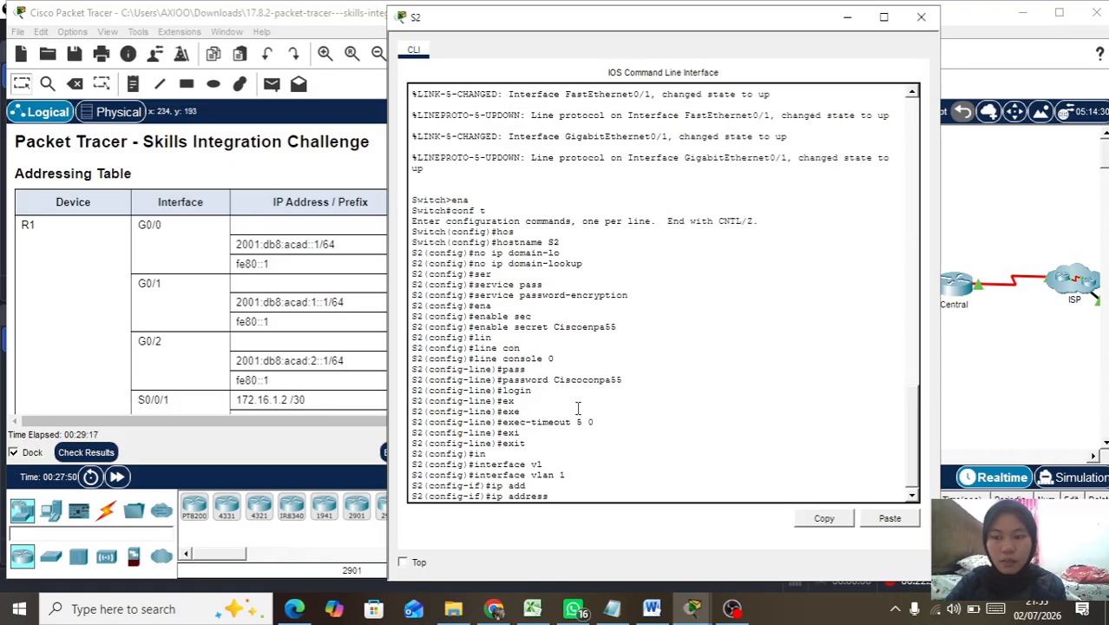
pyautogui.write('192.168')
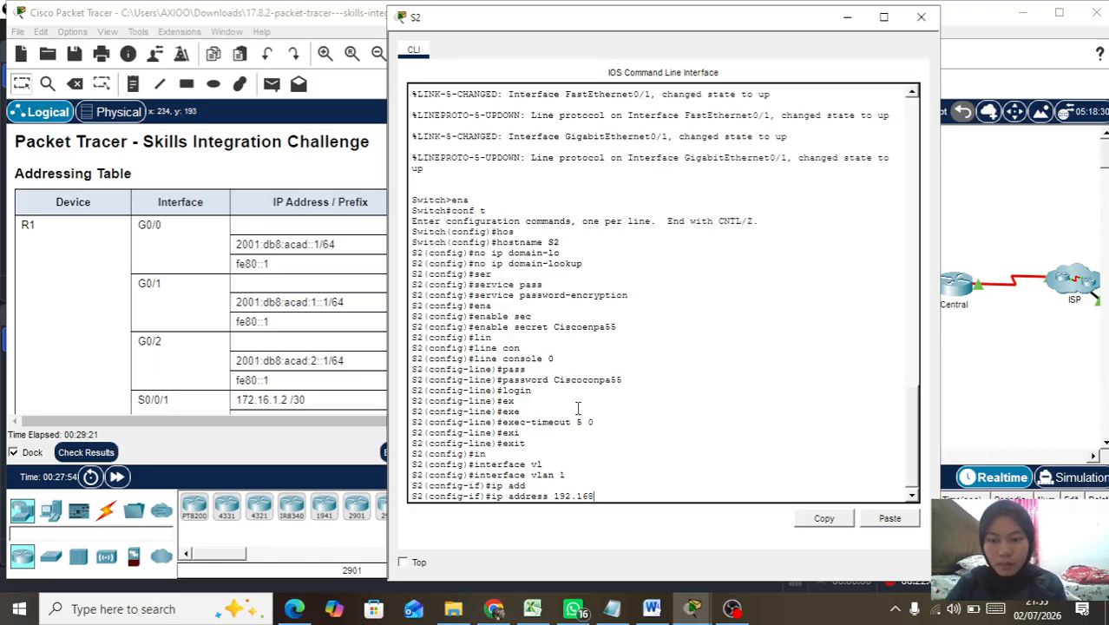
pyautogui.write('.0.')
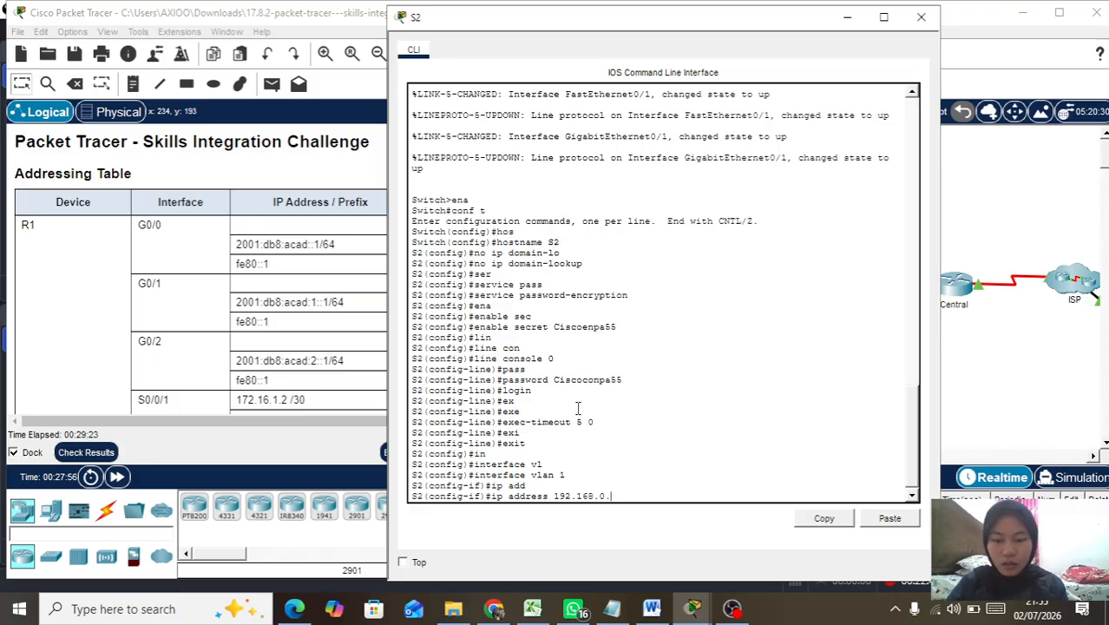
pyautogui.write('131 255.255.255')
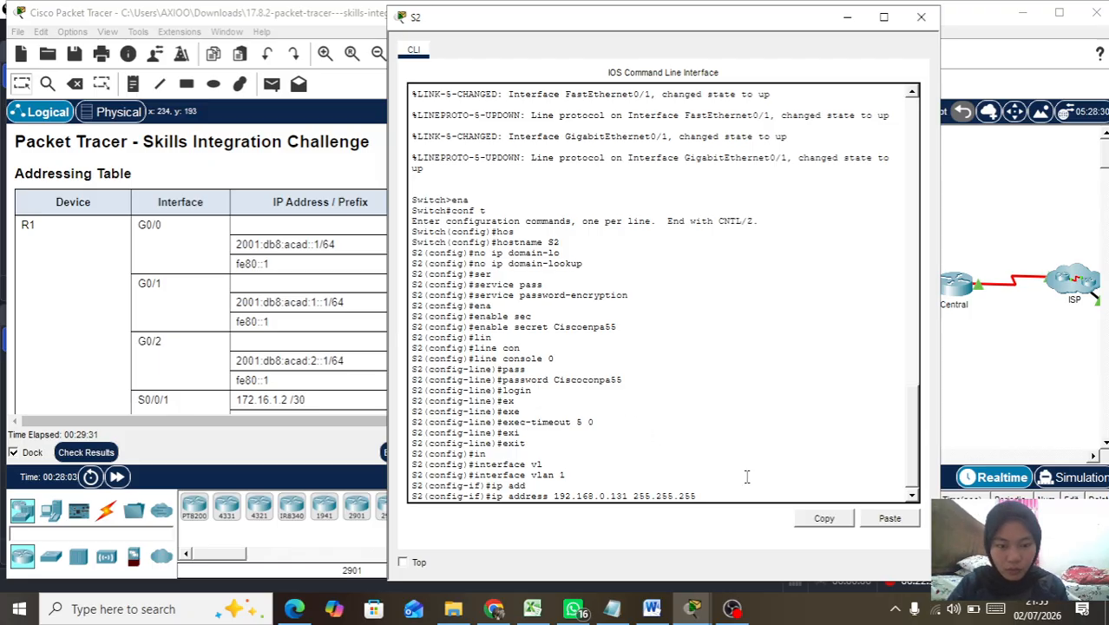
pyautogui.write('.192')
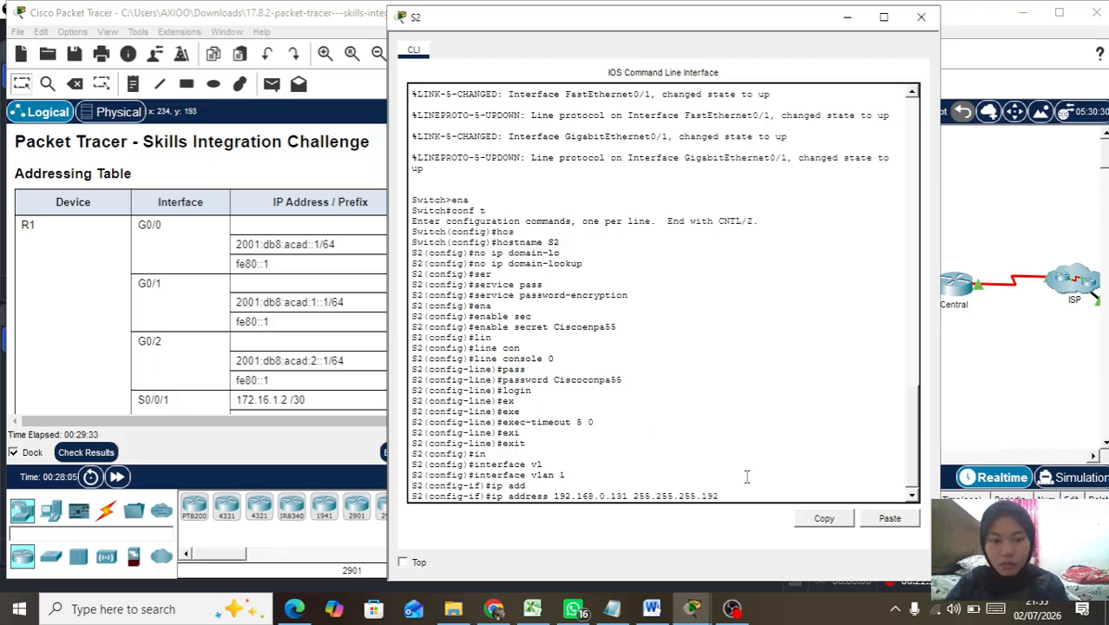
pyautogui.press('Return')
pyautogui.write('no sh')
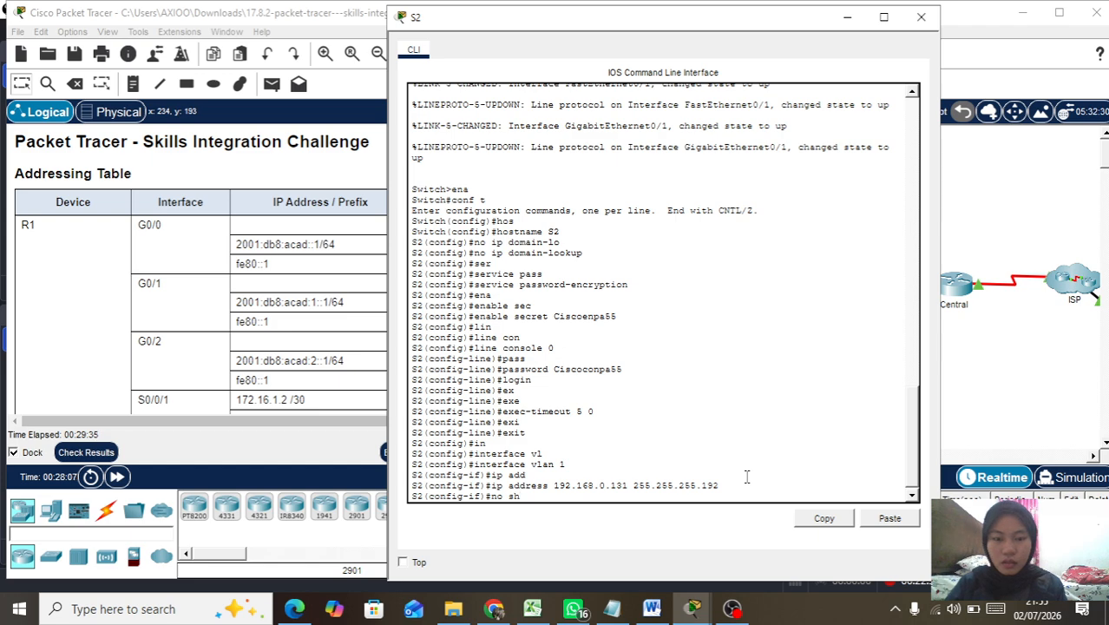
pyautogui.press('Return')
pyautogui.press('Return')
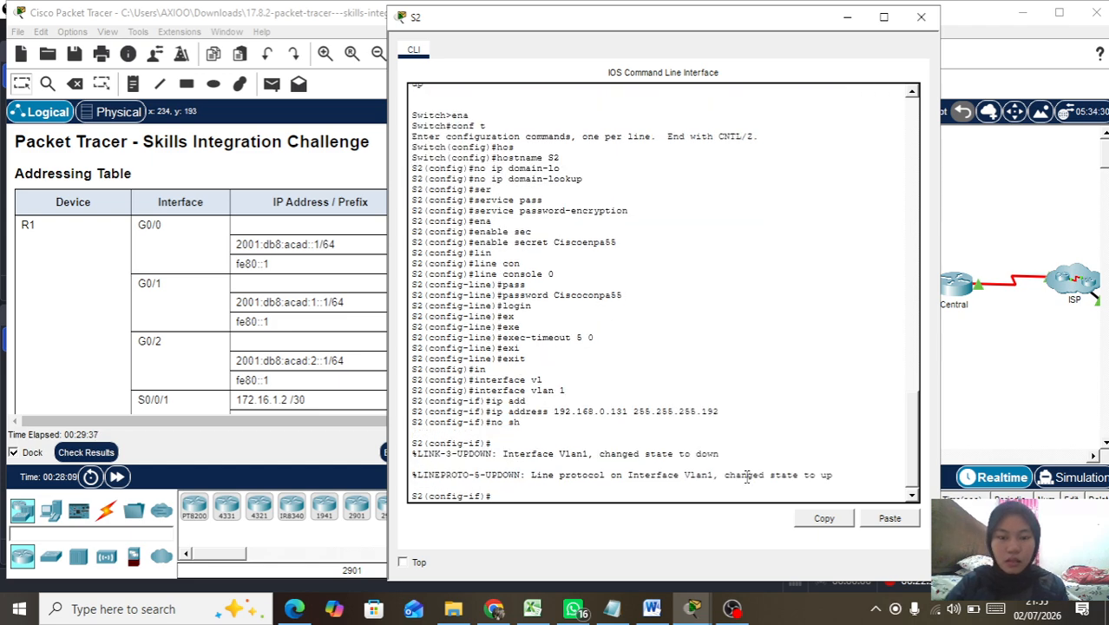
# Step: Return to global configuration and set S2's default gateway to 192.168.0.129
pyautogui.write('exi')
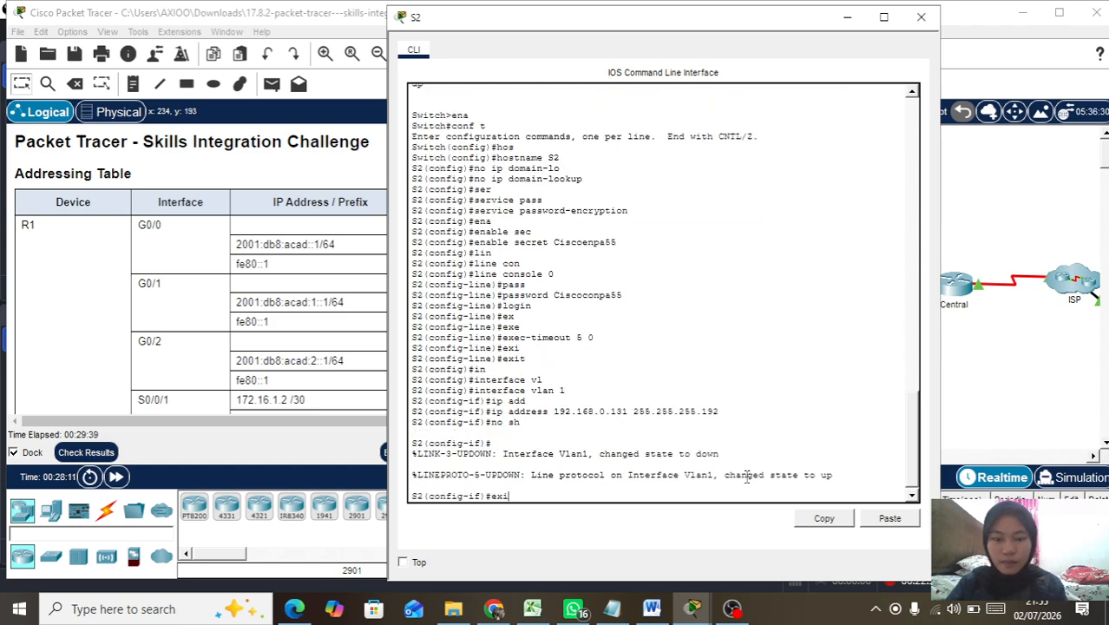
pyautogui.press('Tab')
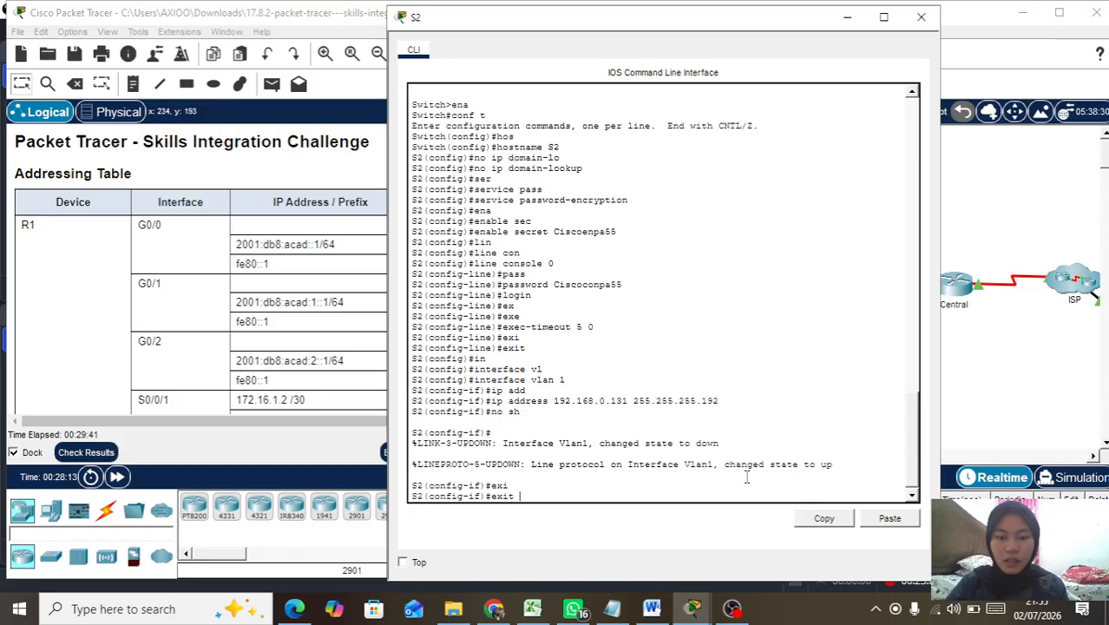
pyautogui.press('Return')
pyautogui.press('Return')
pyautogui.write('ip')
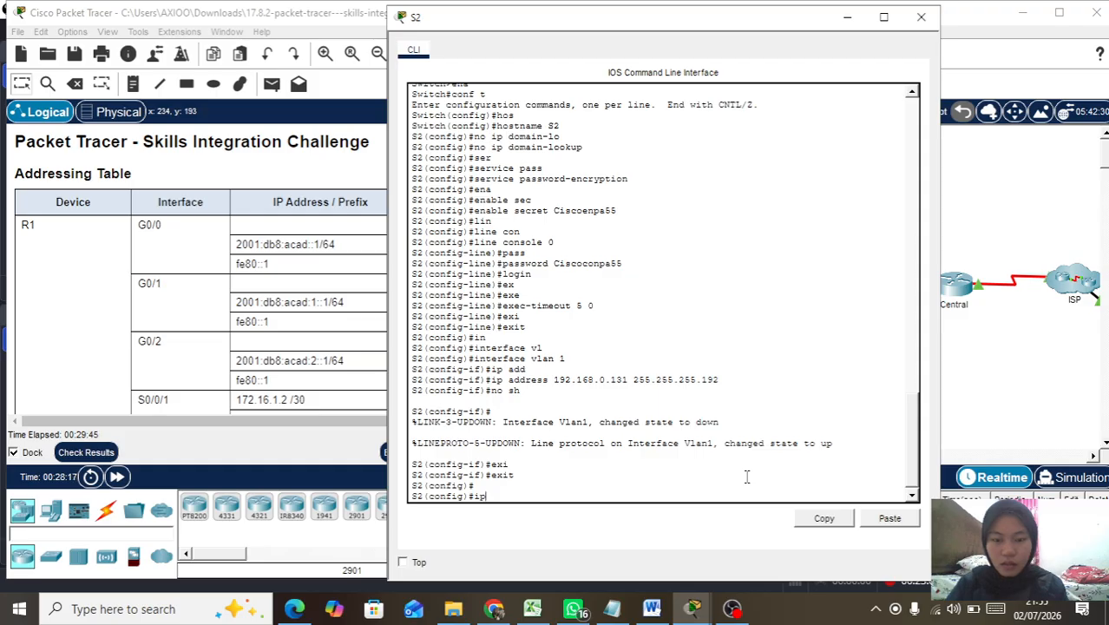
pyautogui.write(' de')
pyautogui.press('Tab')
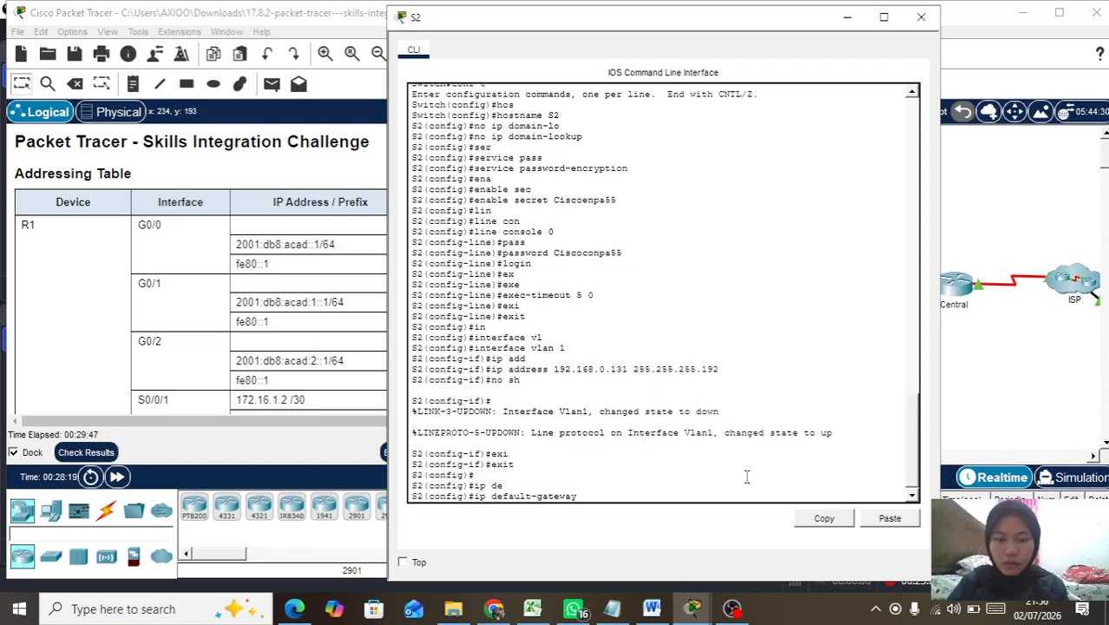
pyautogui.write('192.168.')
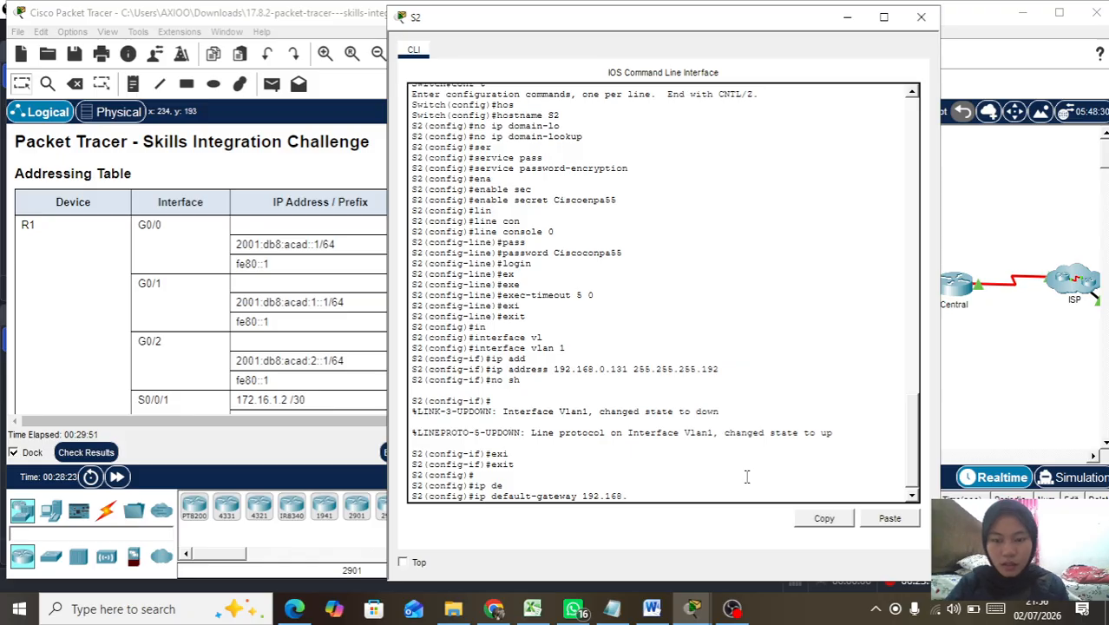
pyautogui.write('0.1')
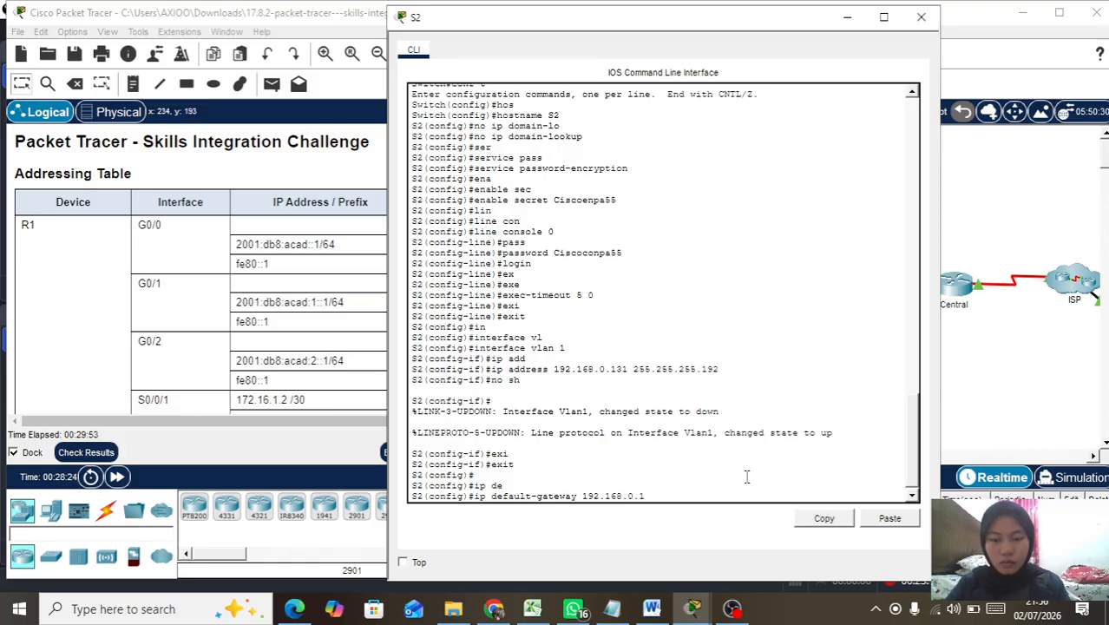
pyautogui.write('29')
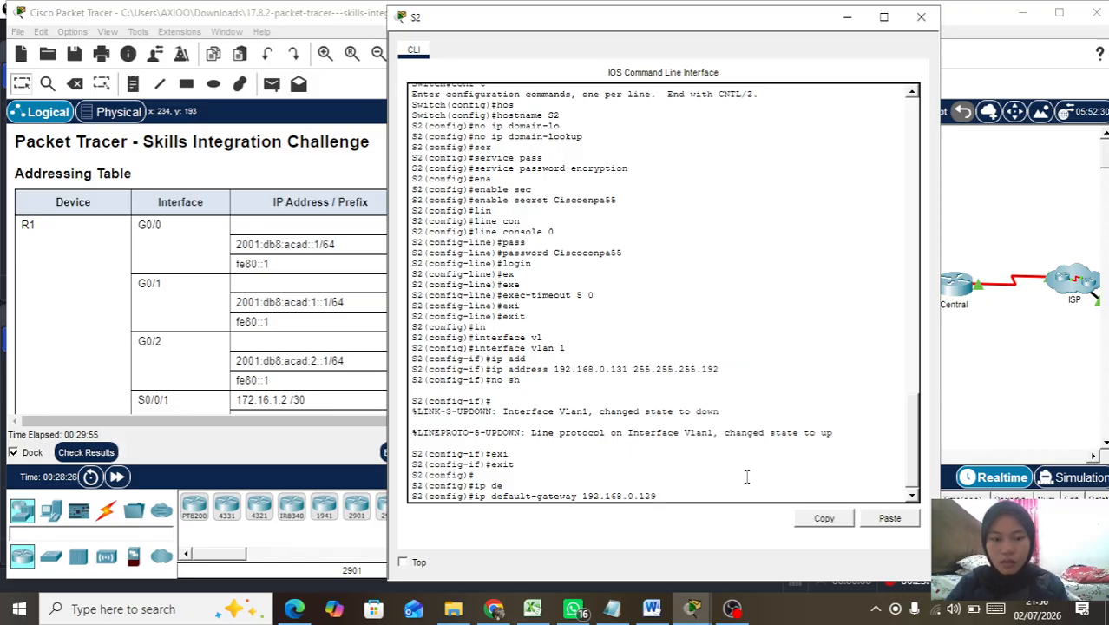
pyautogui.press('Return')
pyautogui.press('Return')
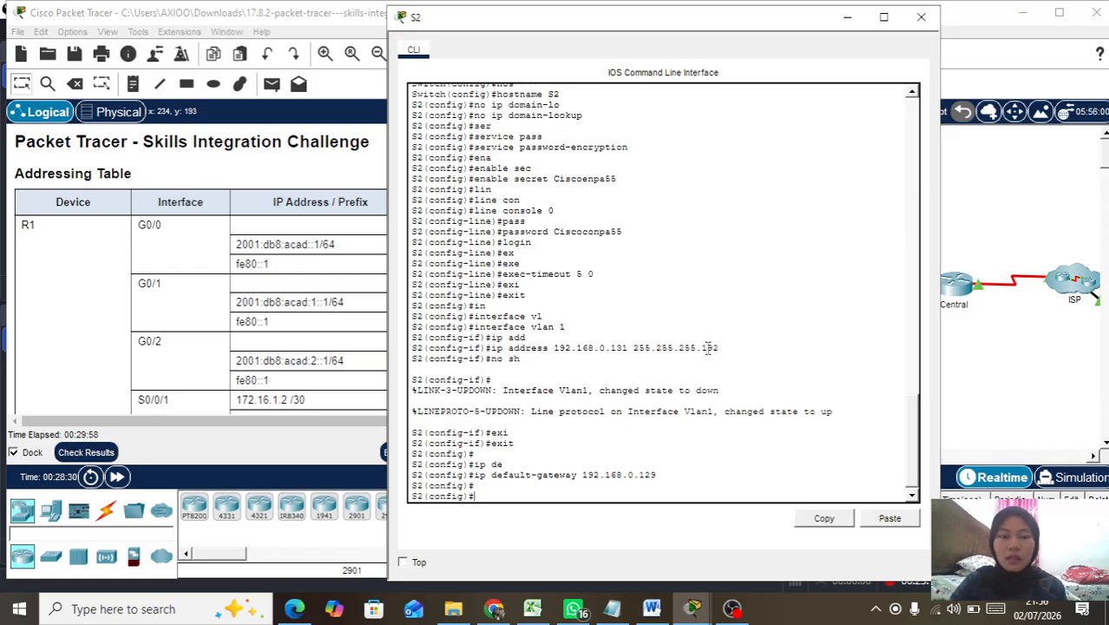
# Step: Close the S2 console, review the 95/128 assessment items, then close Activity Results
pyautogui.click(921, 16)
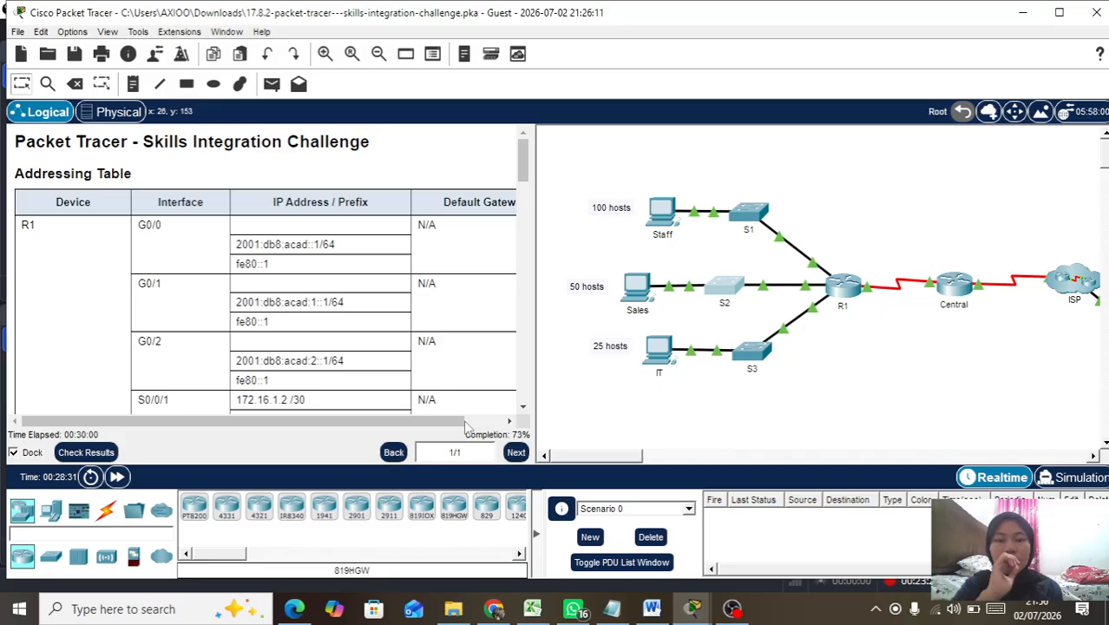
pyautogui.click(105, 452)
pyautogui.click(149, 118)
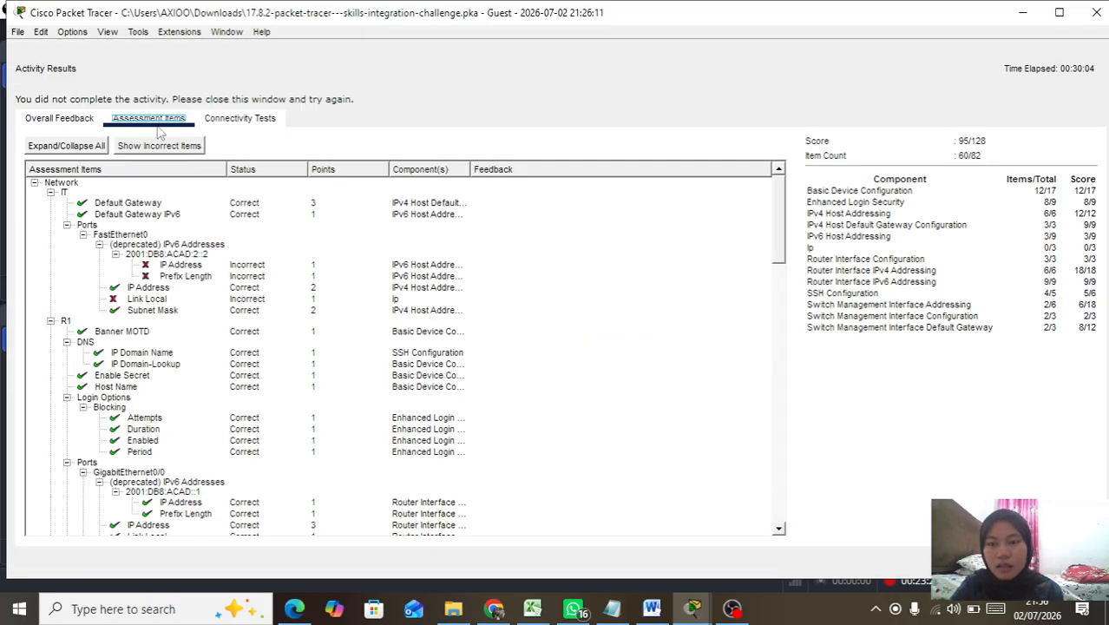
pyautogui.scroll(-15, 176, 354)
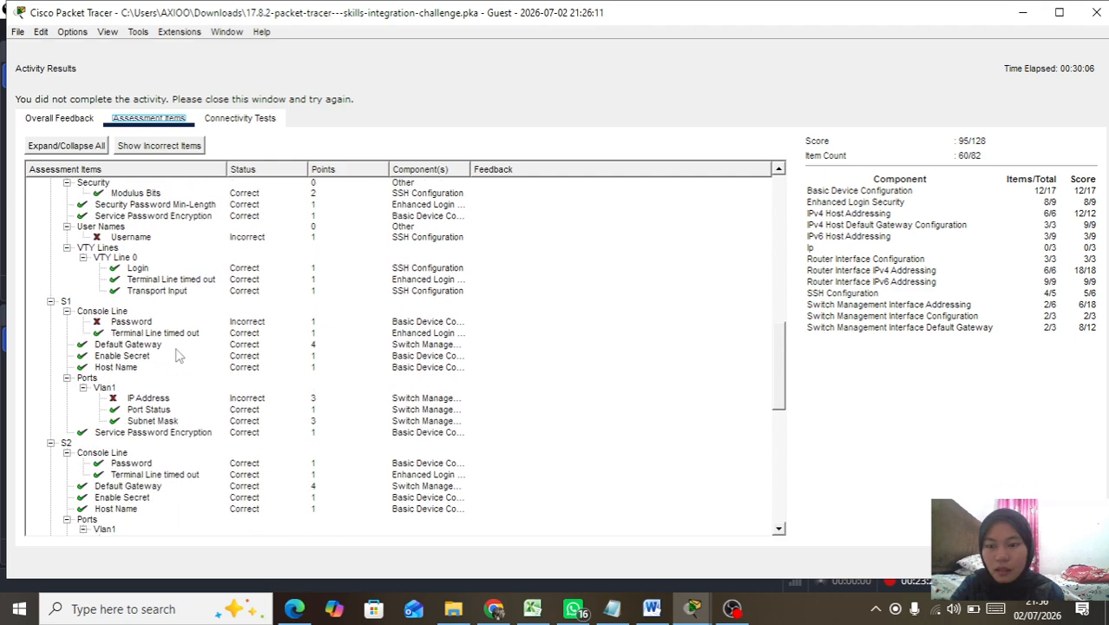
pyautogui.scroll(-5, 176, 355)
pyautogui.scroll(-2, 177, 354)
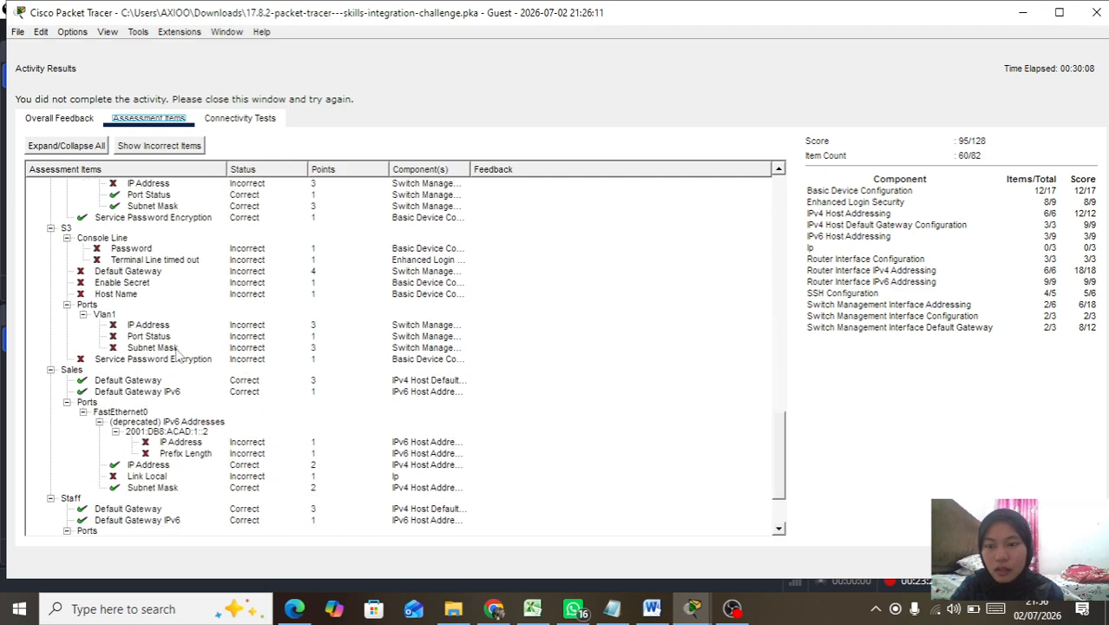
pyautogui.scroll(-2, 167, 341)
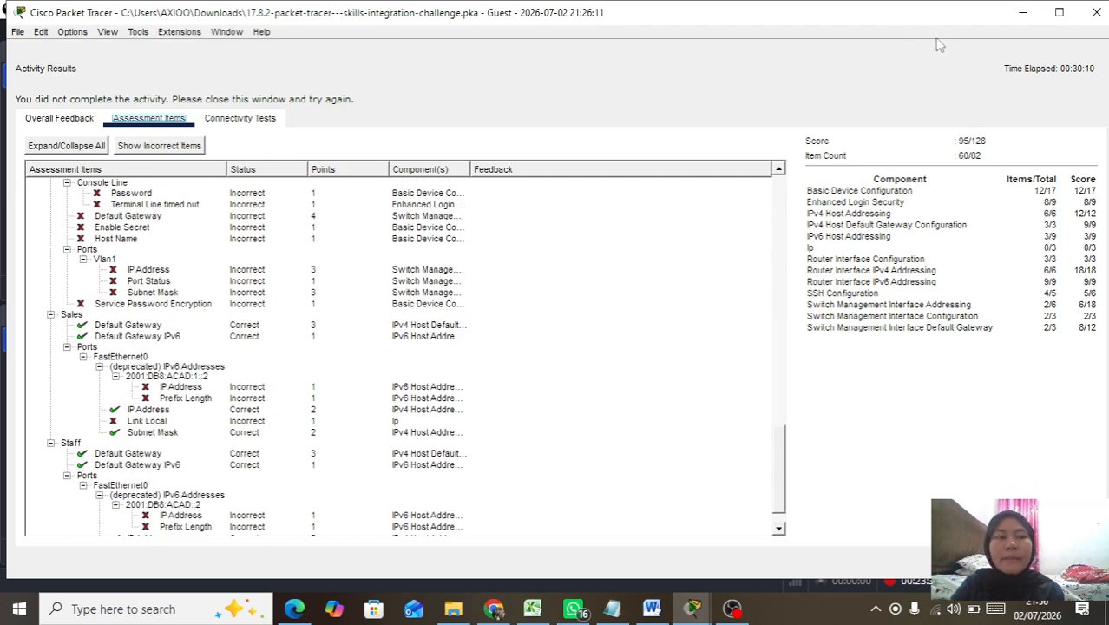
pyautogui.click(1095, 12)
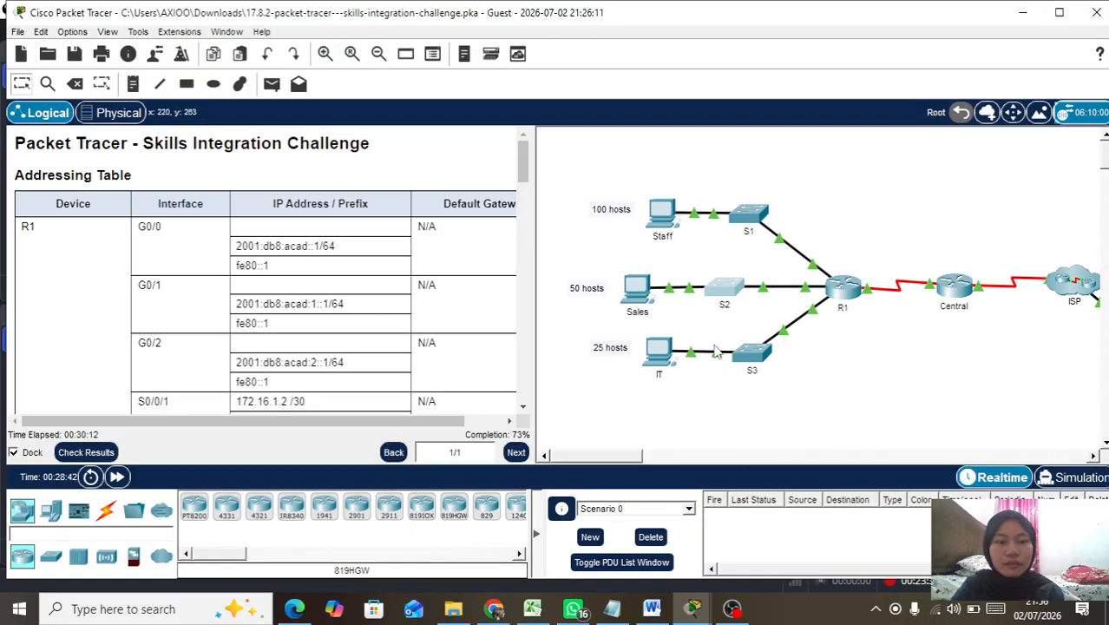
# Step: Open switch S3's console and enter global configuration mode
pyautogui.click(753, 355)
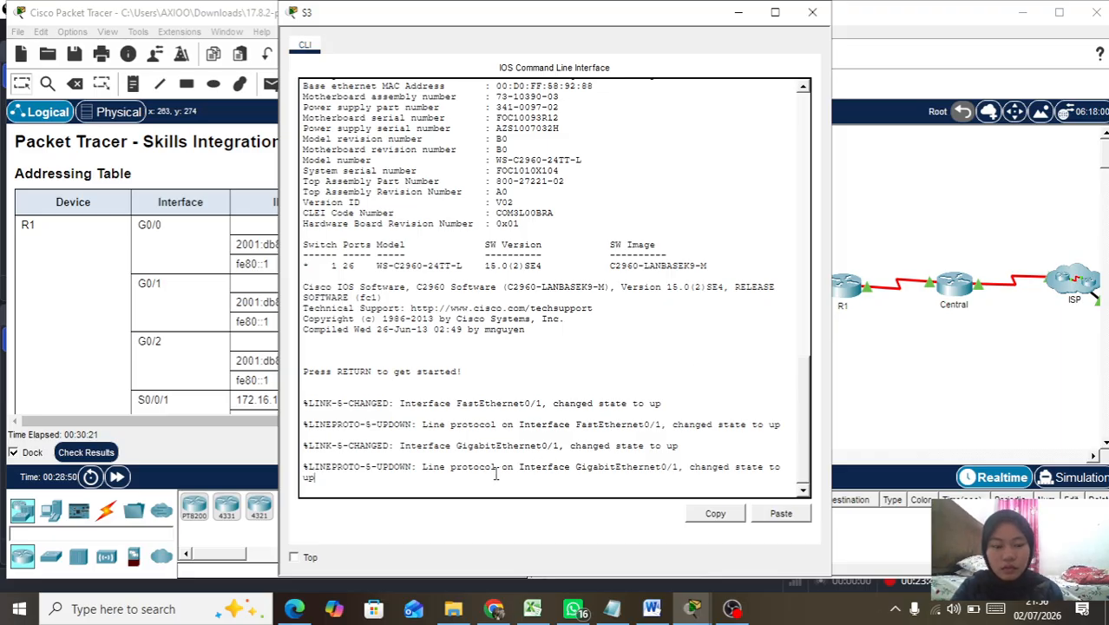
pyautogui.press('Return')
pyautogui.press('Return')
pyautogui.write('ena')
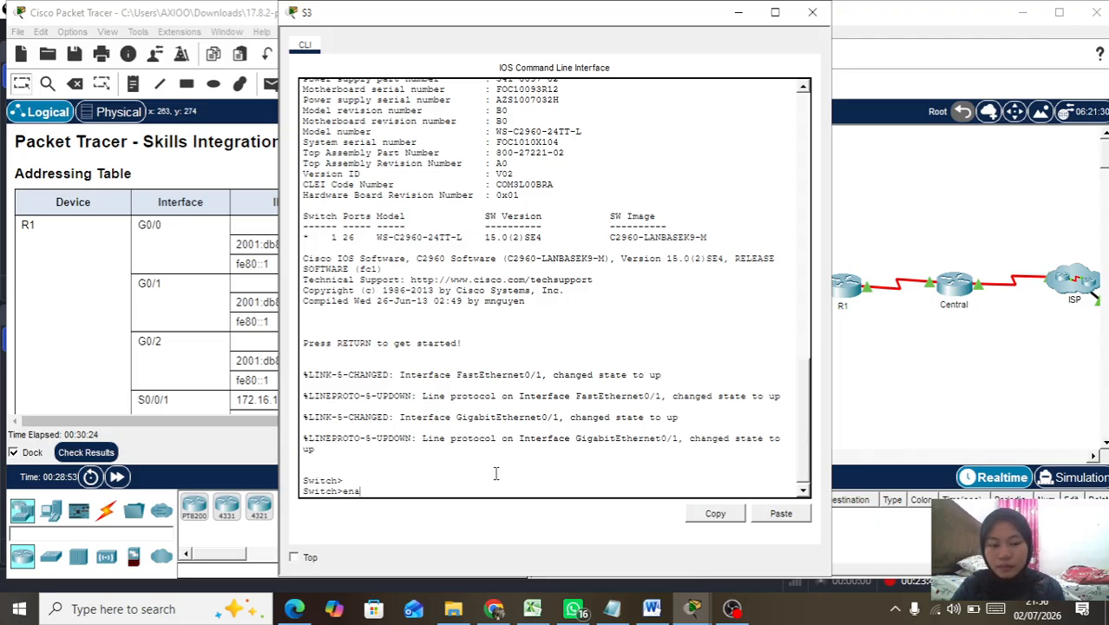
pyautogui.press('Return')
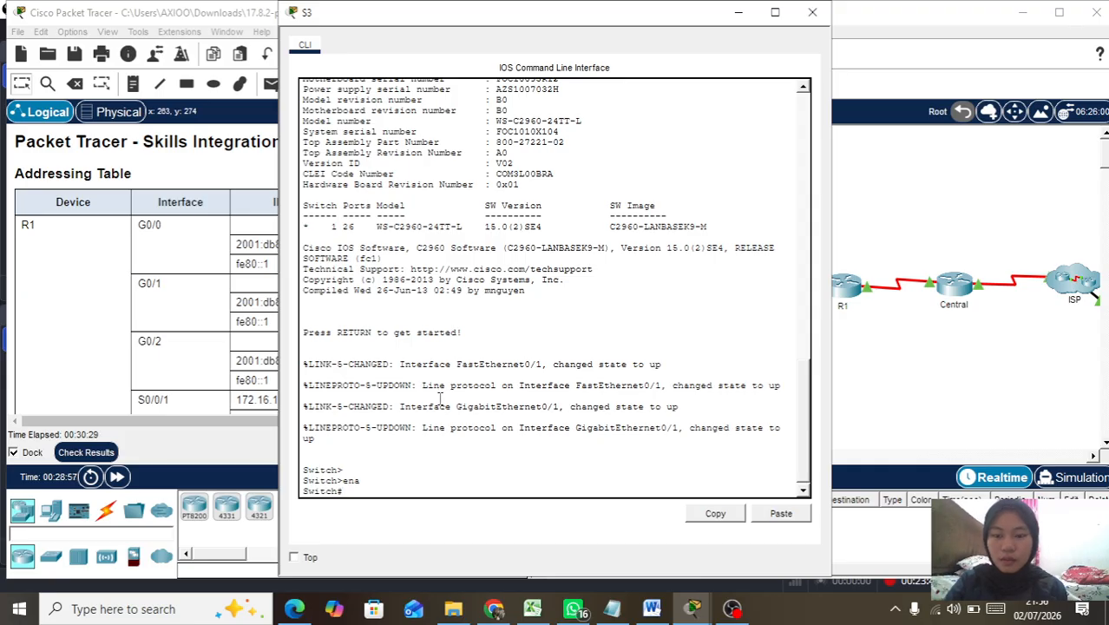
pyautogui.write('conf t')
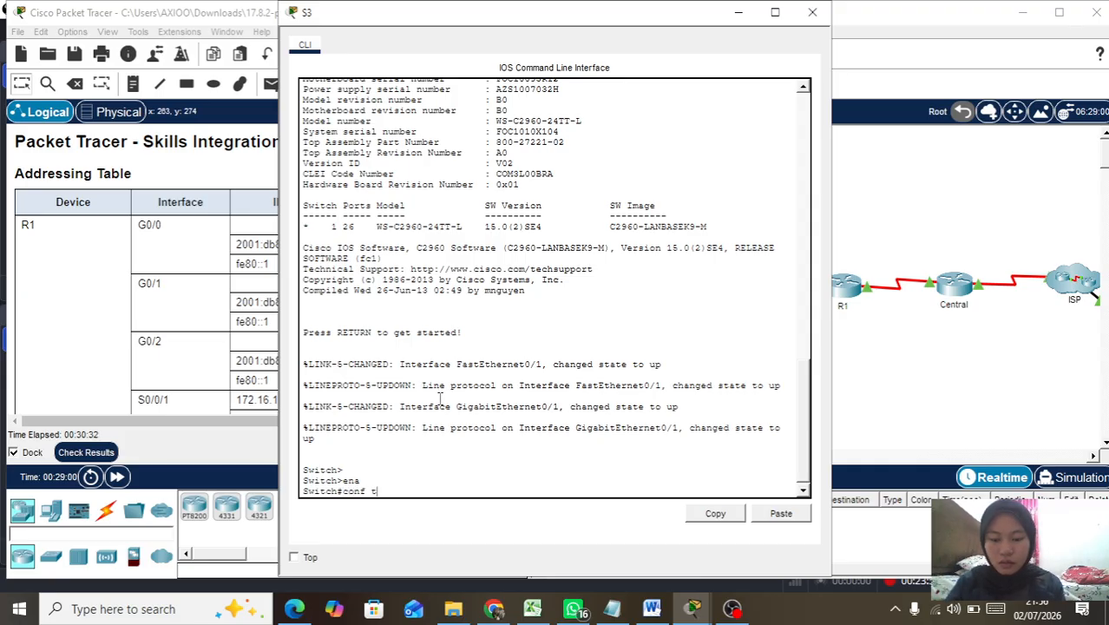
pyautogui.press('Tab')
pyautogui.press('Return')
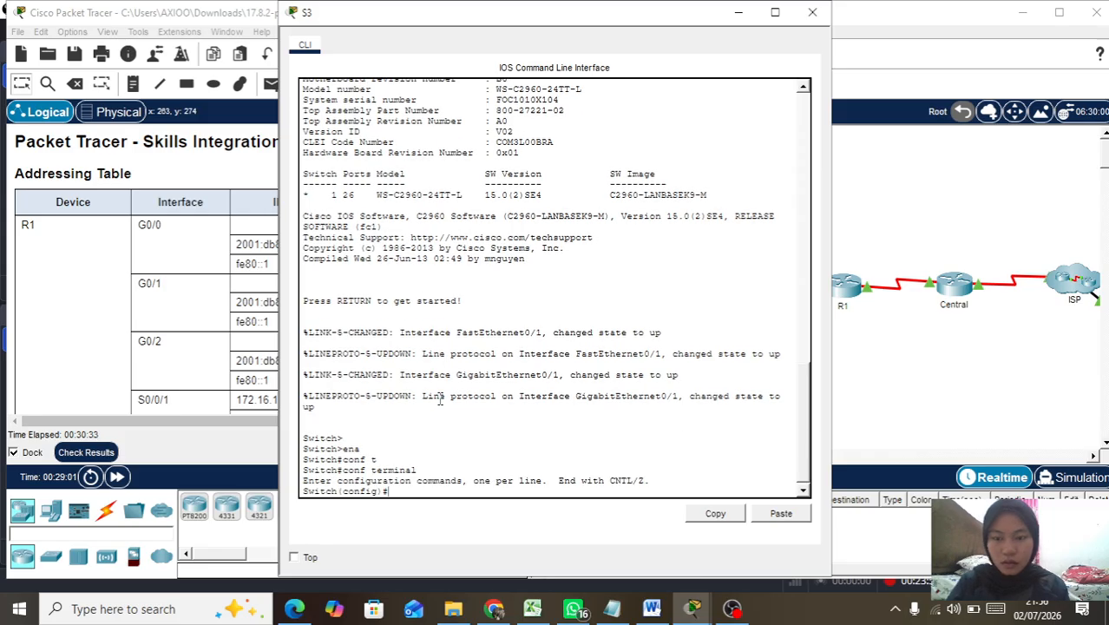
# Step: Name the switch S3 and disable DNS lookup with no ip domain-lookup
pyautogui.write('hos')
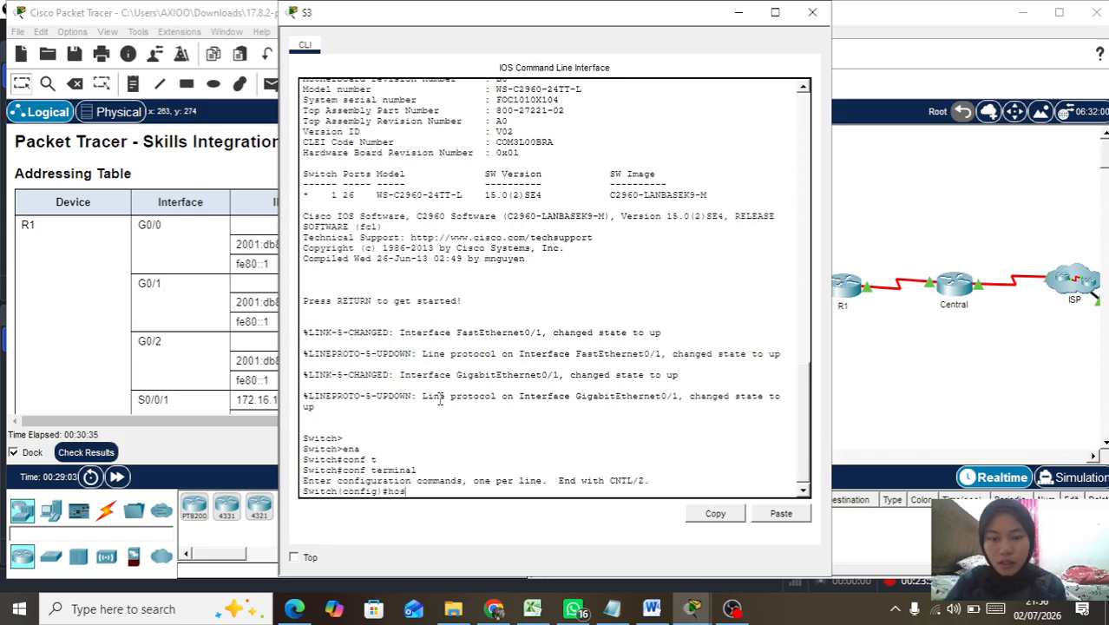
pyautogui.press('Tab')
pyautogui.write('S')
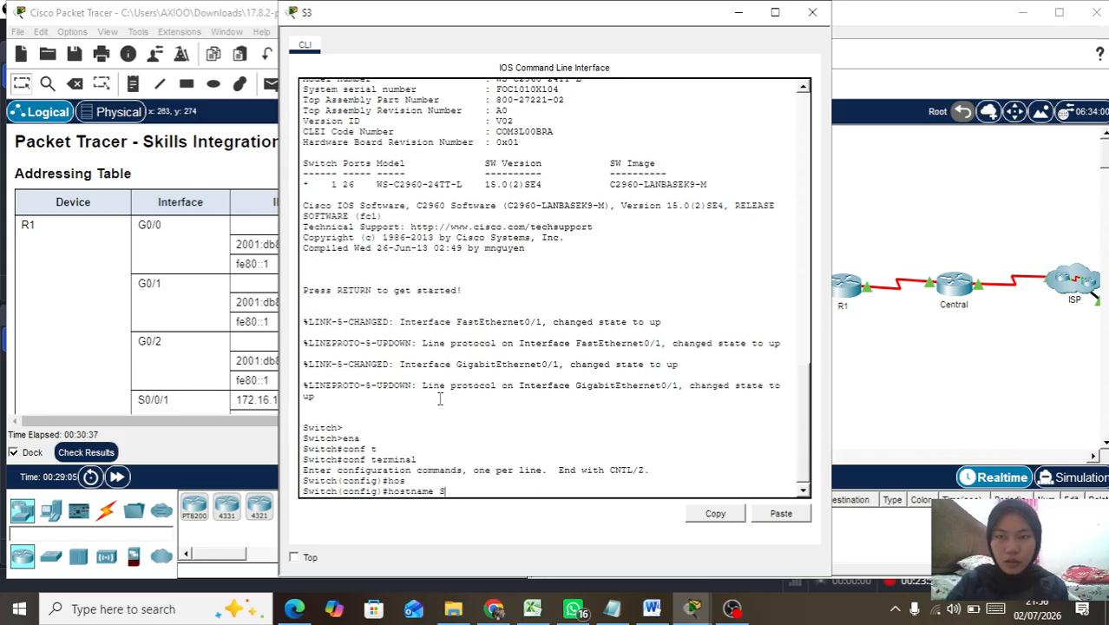
pyautogui.write('3')
pyautogui.press('Return')
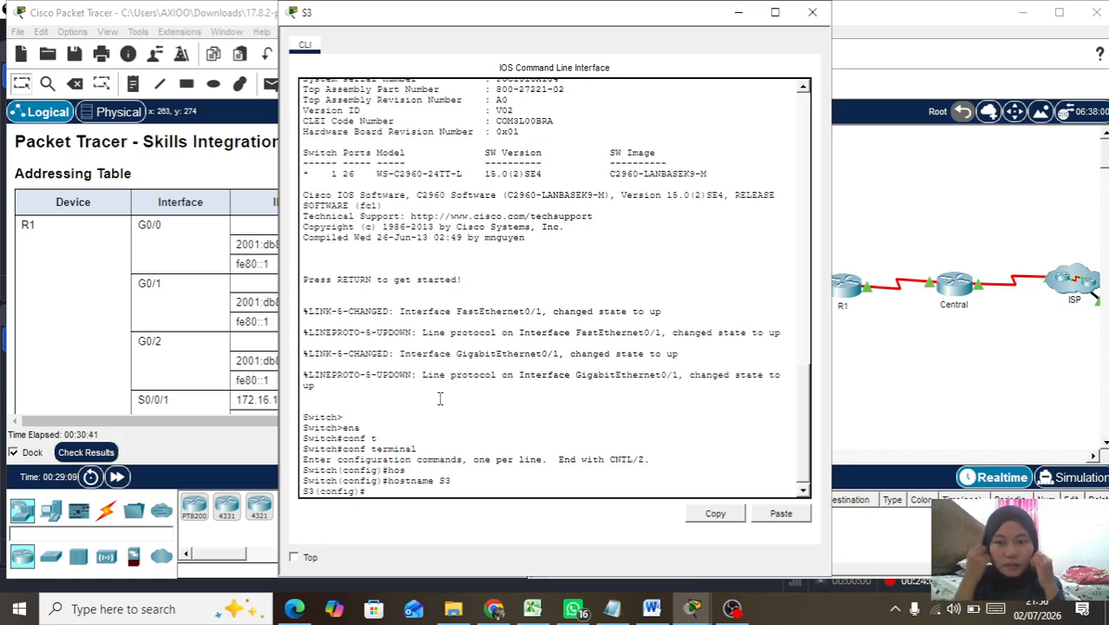
pyautogui.write('no up')
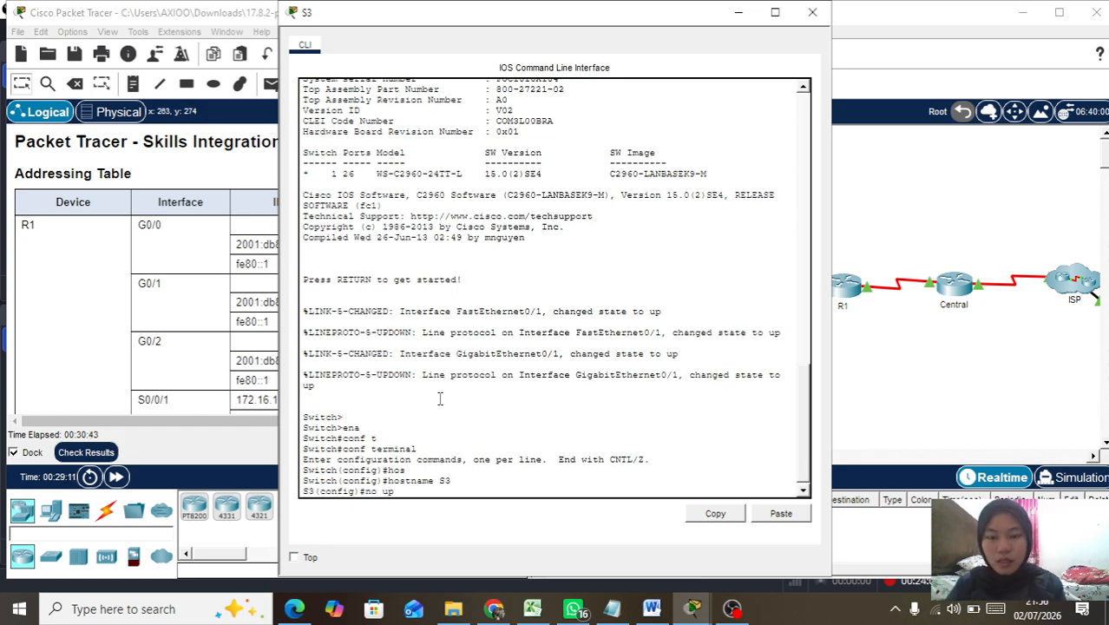
pyautogui.press('BackSpace')
pyautogui.press('BackSpace')
pyautogui.press('BackSpace')
pyautogui.write('ip')
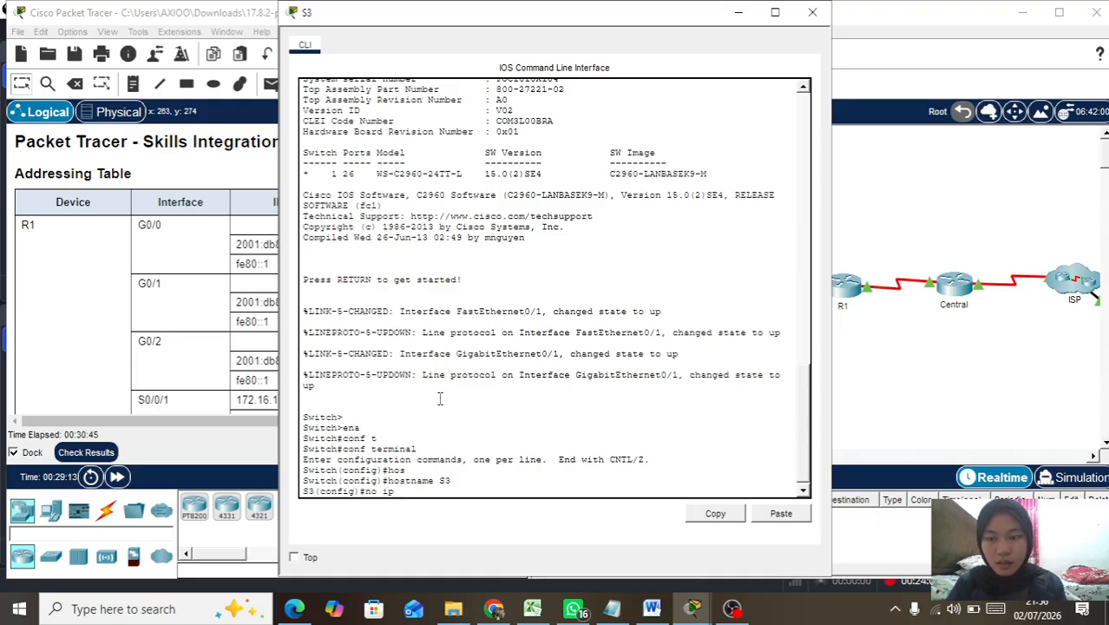
pyautogui.write(' domain-')
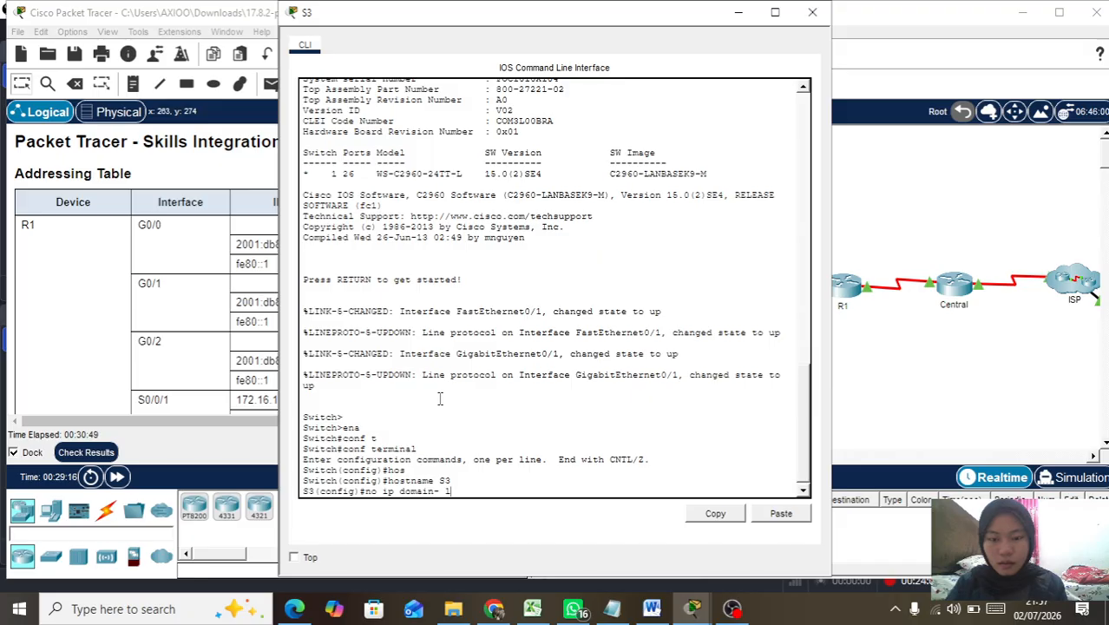
pyautogui.write('lok')
pyautogui.press('Return')
pyautogui.press('BackSpace')
pyautogui.press('Tab')
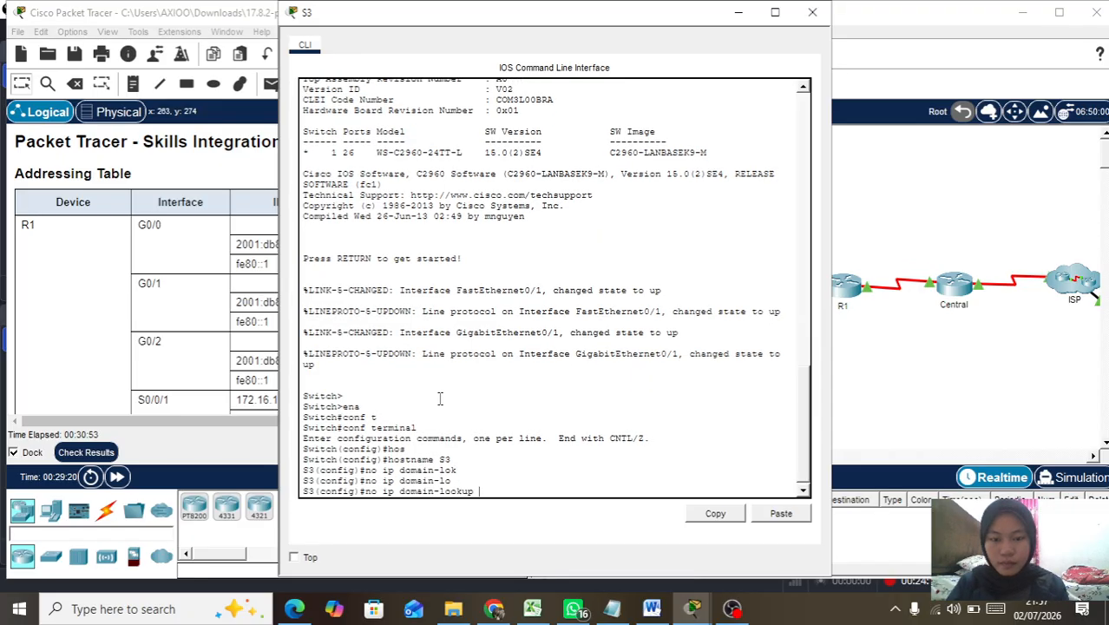
pyautogui.press('Return')
# Step: Enable service password-encryption and set S3's enable secret password
pyautogui.write('ser')
pyautogui.press('Tab')
pyautogui.write('pass')
pyautogui.press('Tab')
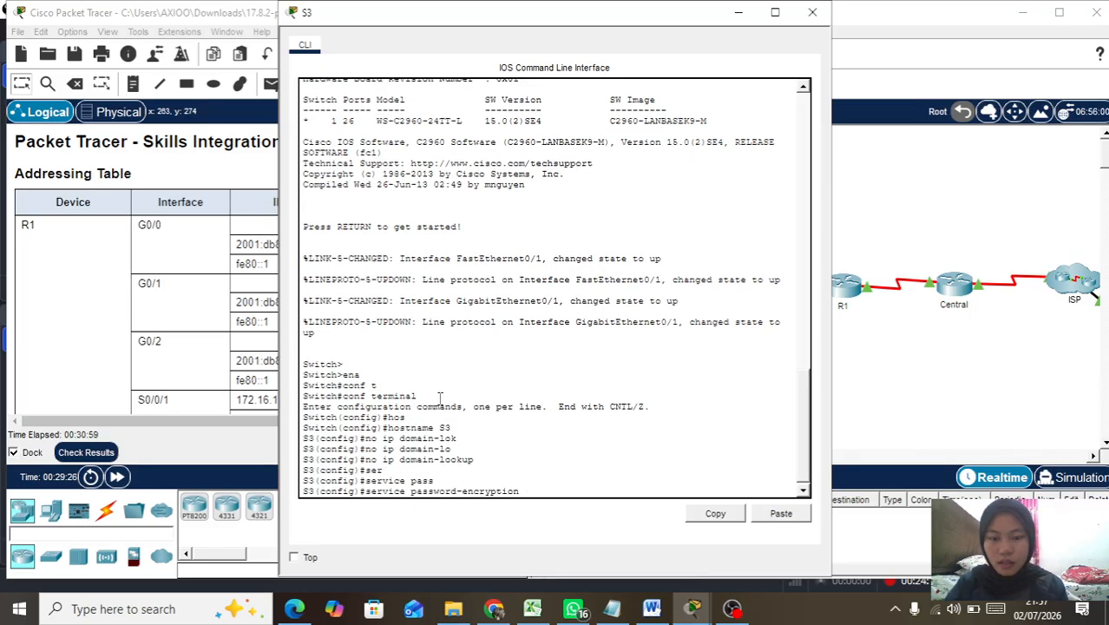
pyautogui.press('Return')
pyautogui.write('ena')
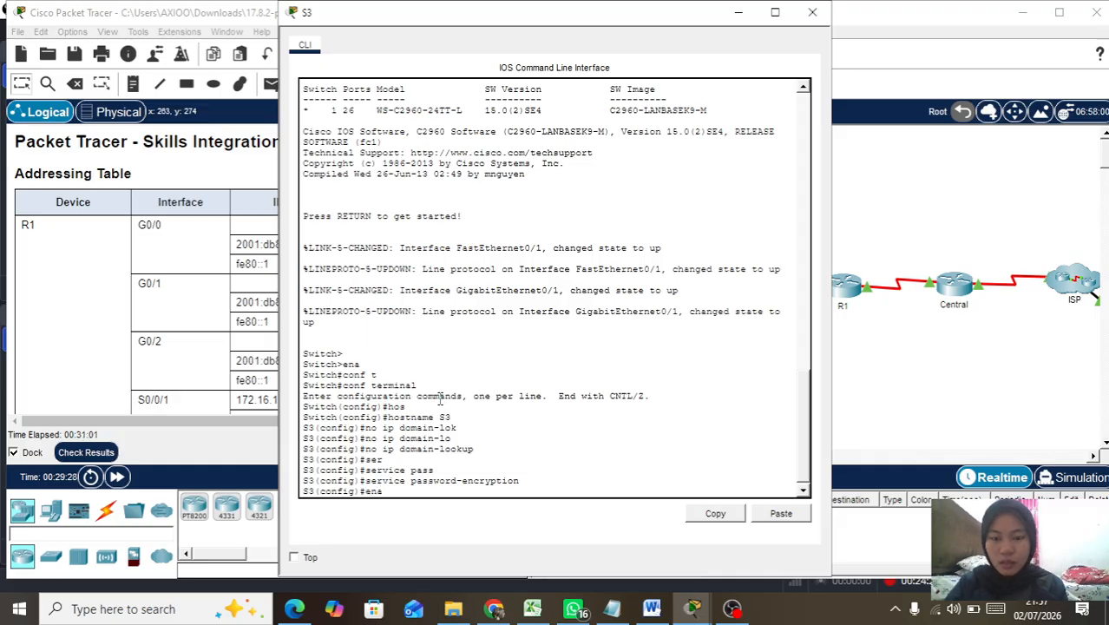
pyautogui.press('Tab')
pyautogui.write('sec')
pyautogui.press('Tab')
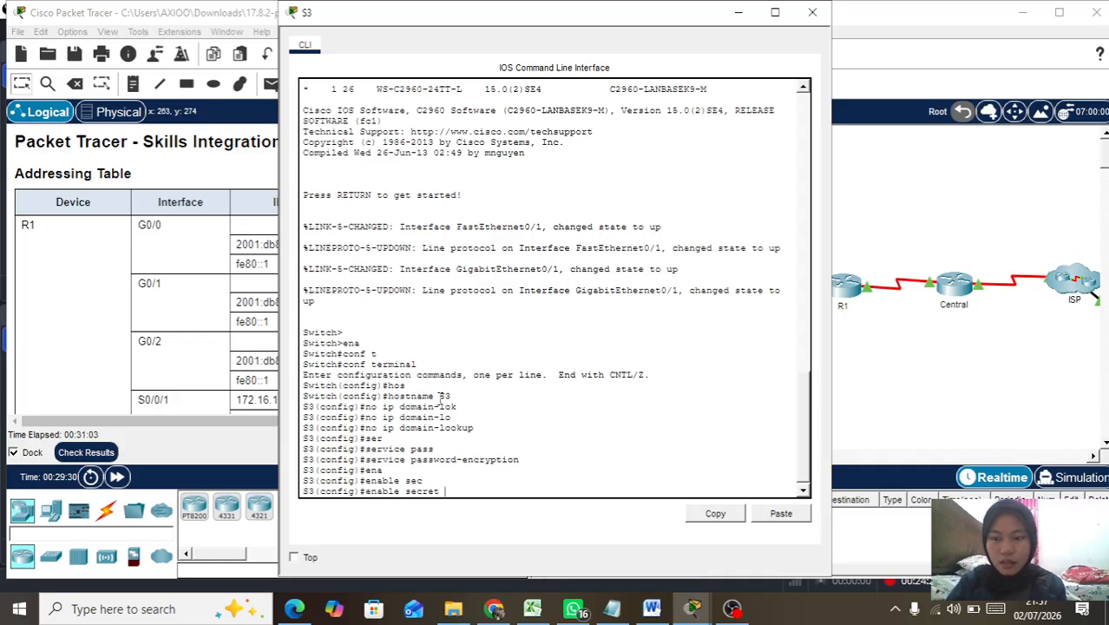
pyautogui.write('Cis')
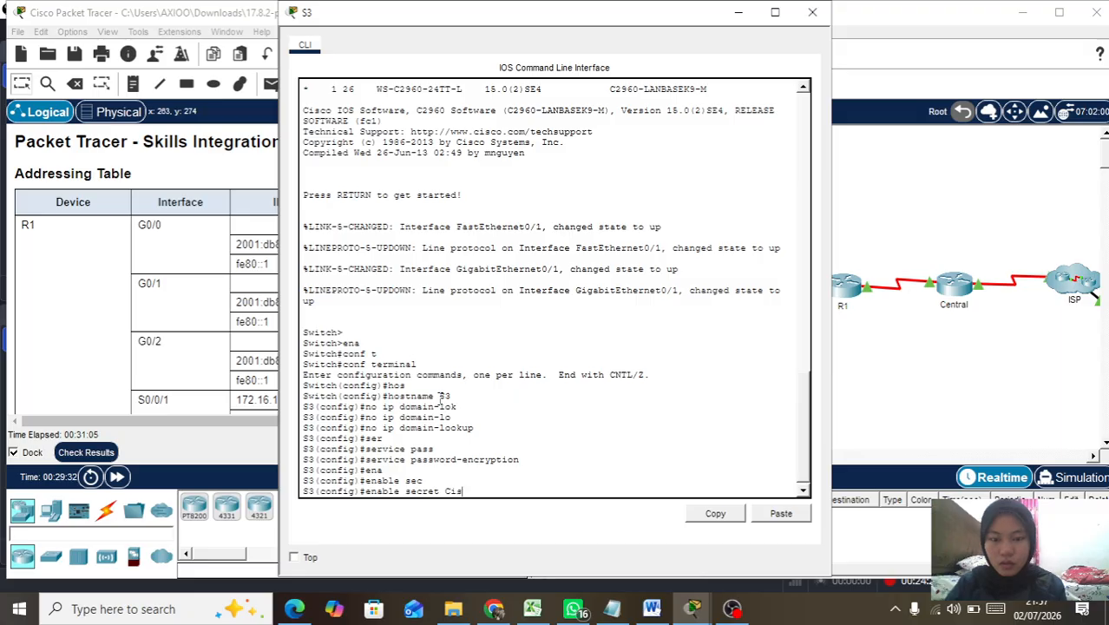
pyautogui.write('coco')
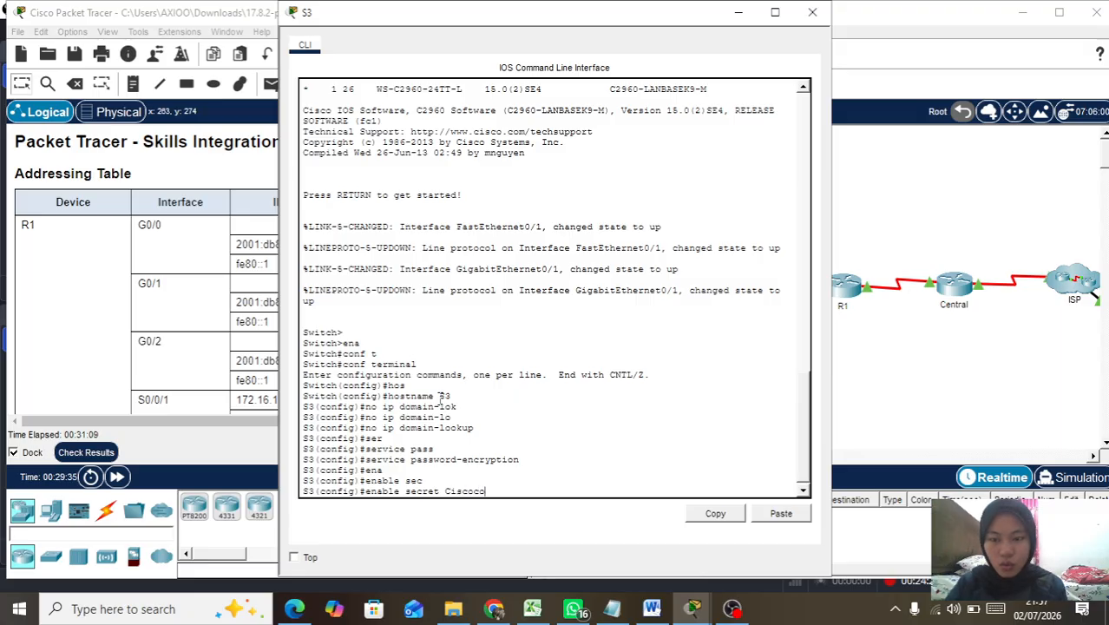
pyautogui.write('en')
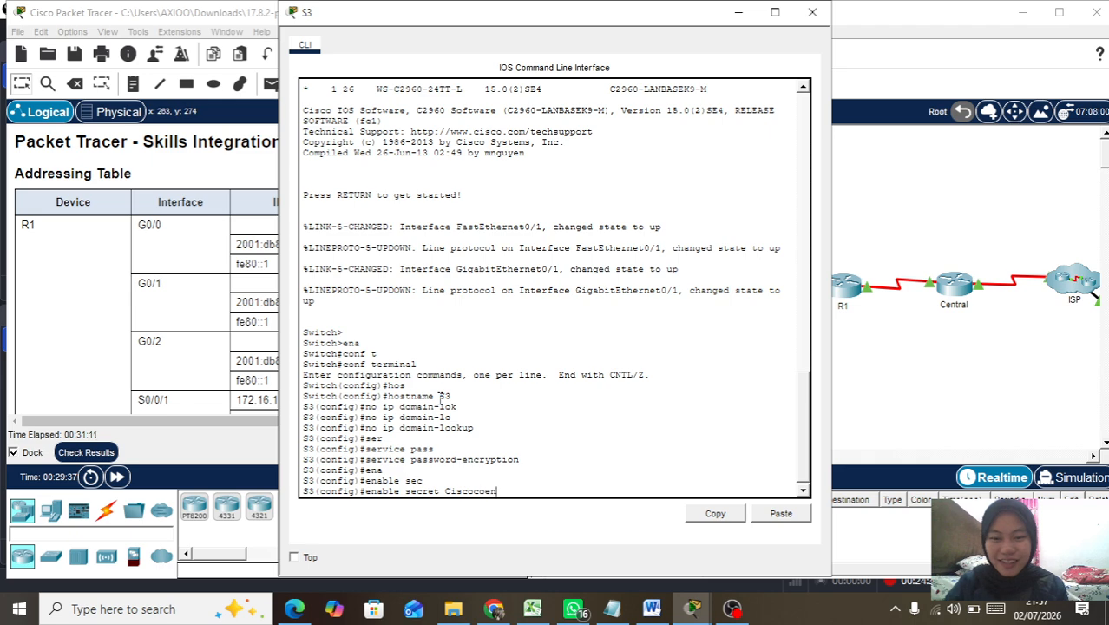
pyautogui.write('pa55')
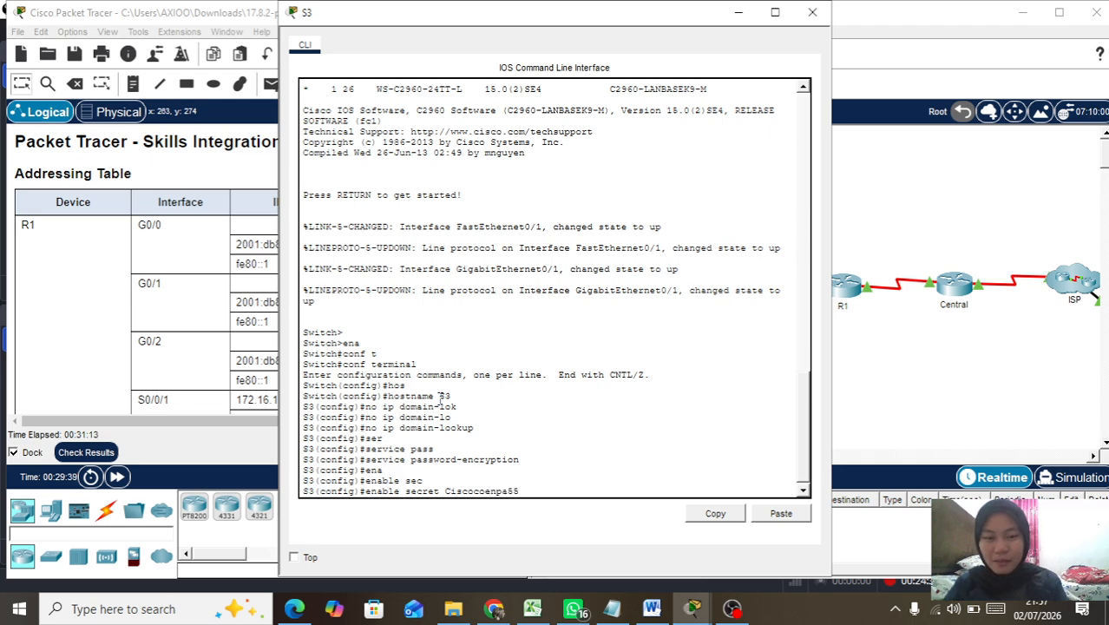
pyautogui.press('Return')
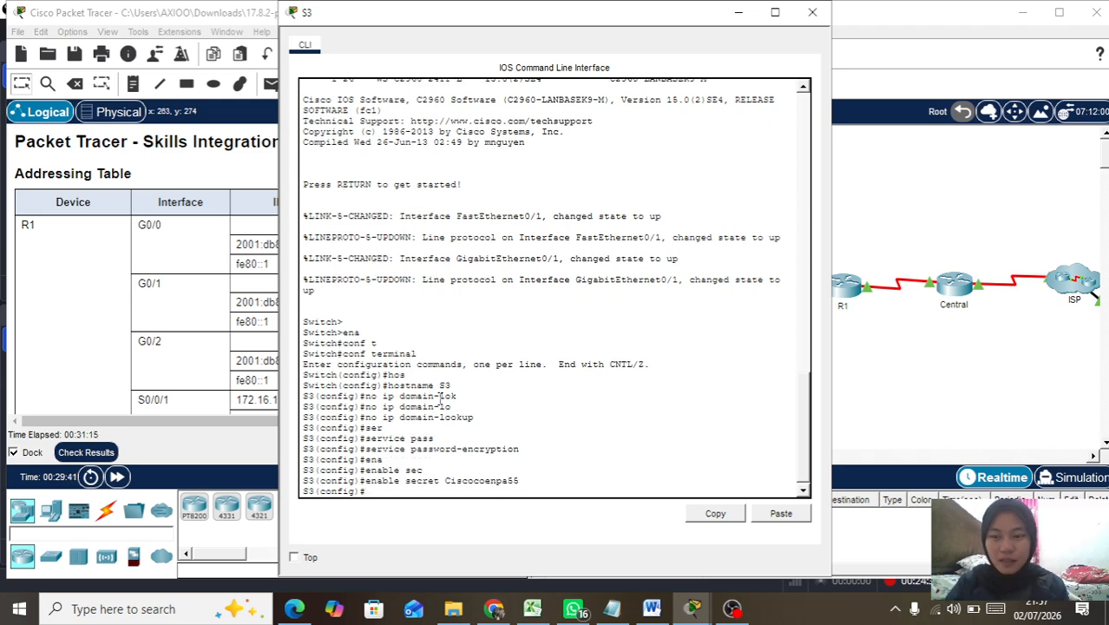
# Step: Enter console line 0 configuration on S3
pyautogui.write('l')
pyautogui.press('BackSpace')
pyautogui.press('BackSpace')
pyautogui.write('lin')
pyautogui.press('Tab')
pyautogui.write('con')
pyautogui.press('Tab')
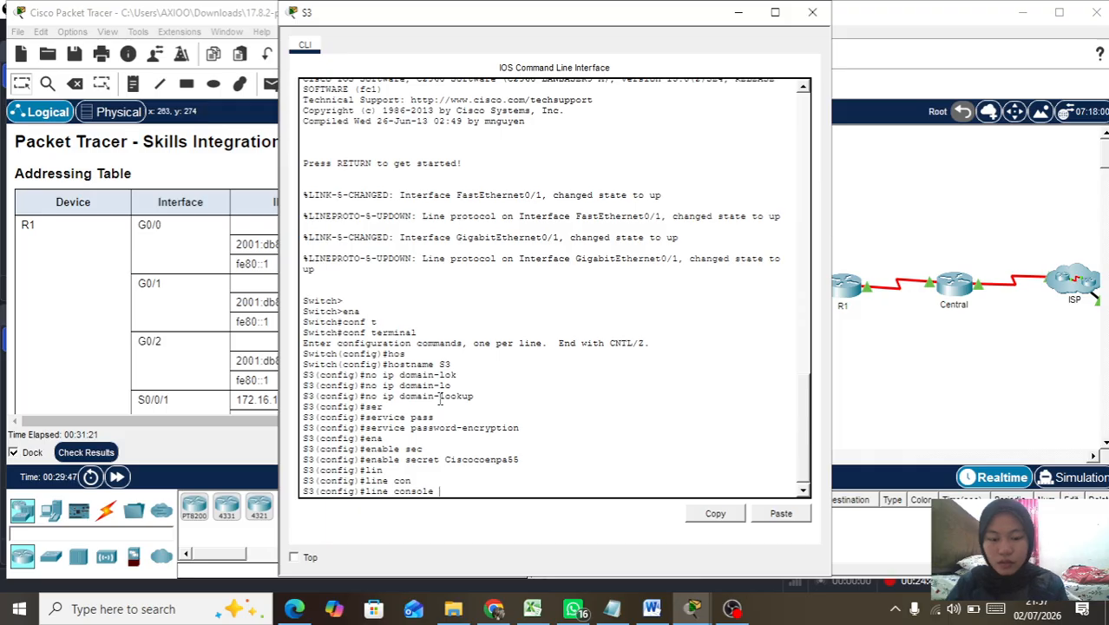
pyautogui.write('0')
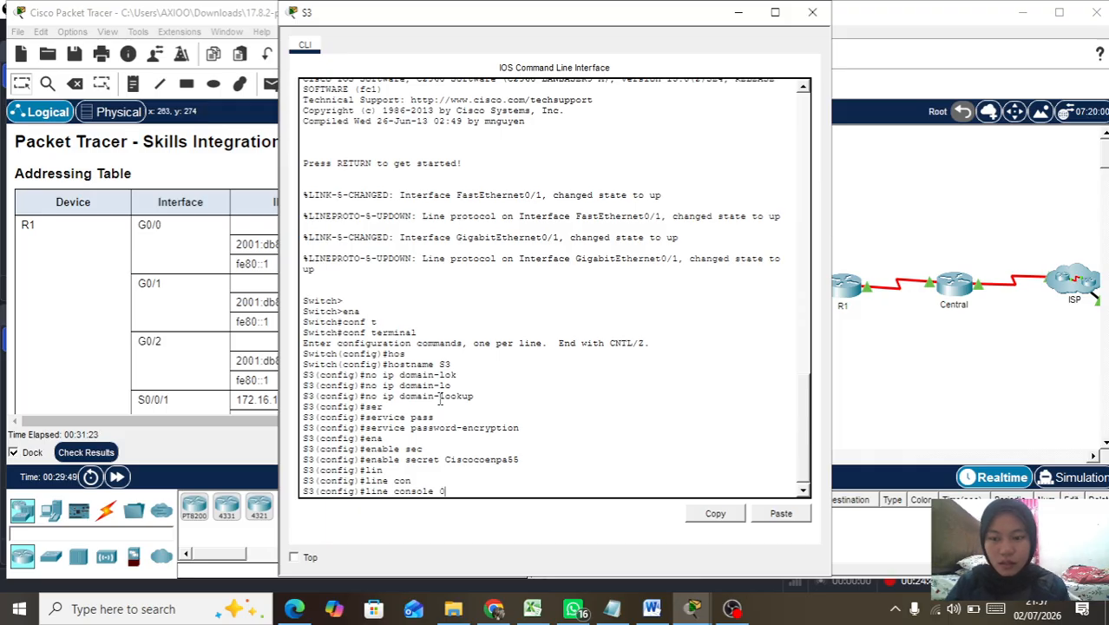
pyautogui.press('Return')
# Step: Abandon the unfinished console password command and exit to global configuration
pyautogui.write('pass')
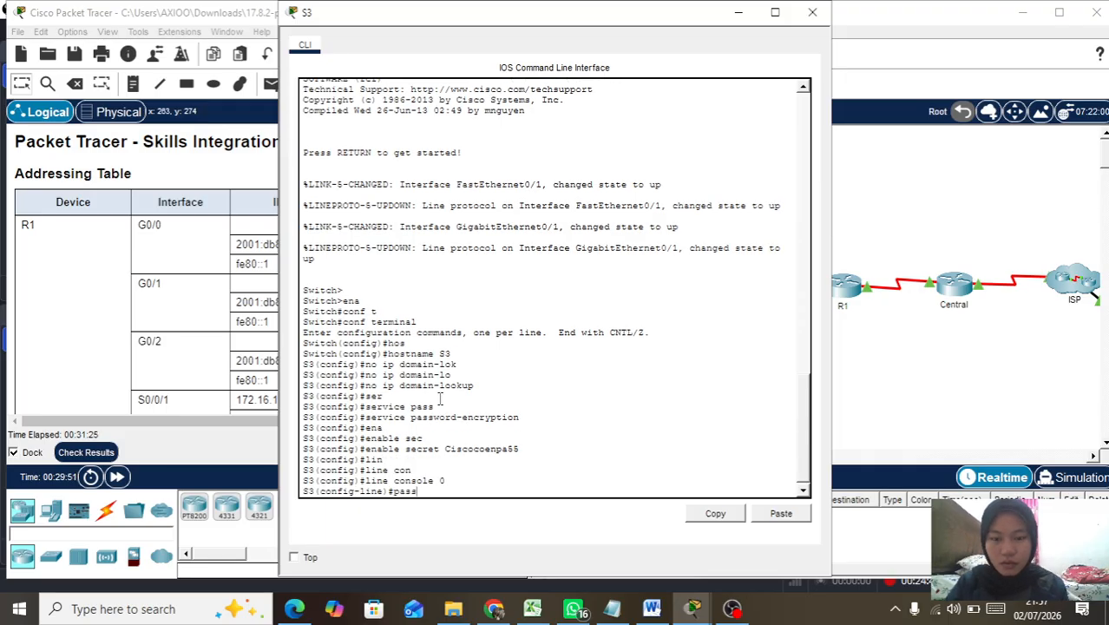
pyautogui.press('Tab')
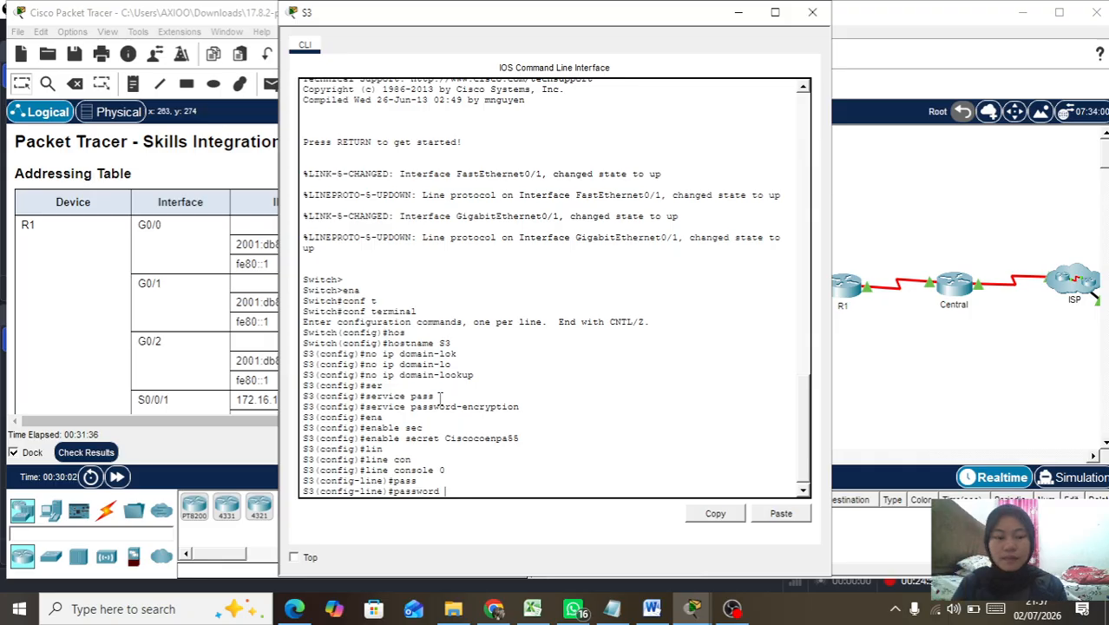
pyautogui.press('BackSpace')
pyautogui.press('BackSpace')
pyautogui.press('BackSpace')
pyautogui.press('BackSpace')
pyautogui.press('BackSpace')
pyautogui.press('BackSpace')
pyautogui.press('BackSpace')
pyautogui.press('BackSpace')
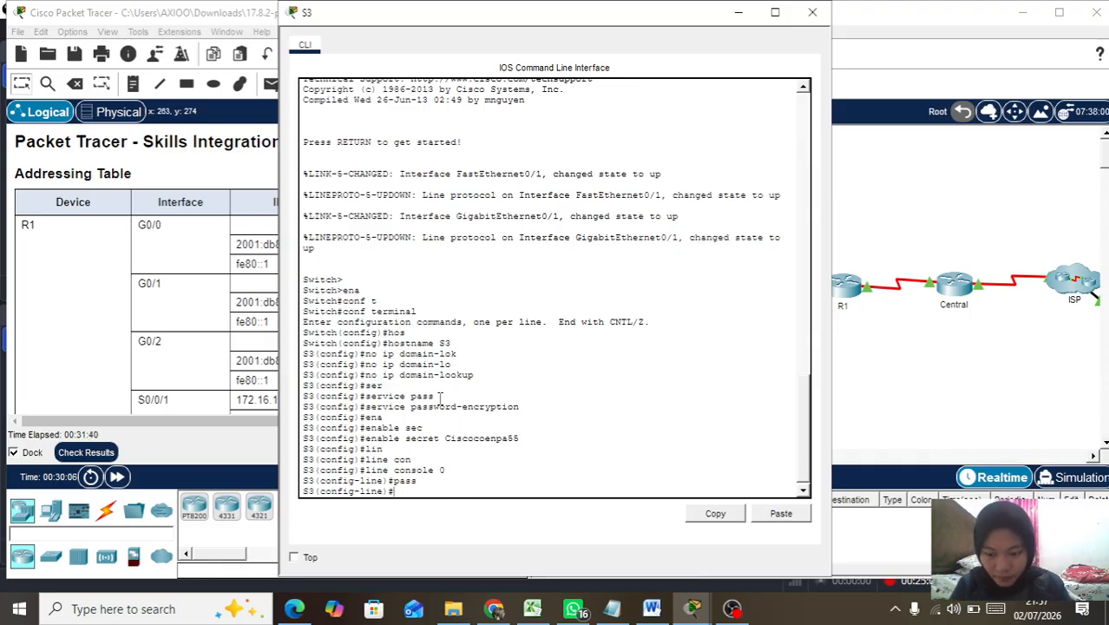
pyautogui.write('exi')
pyautogui.press('Tab')
pyautogui.press('Return')
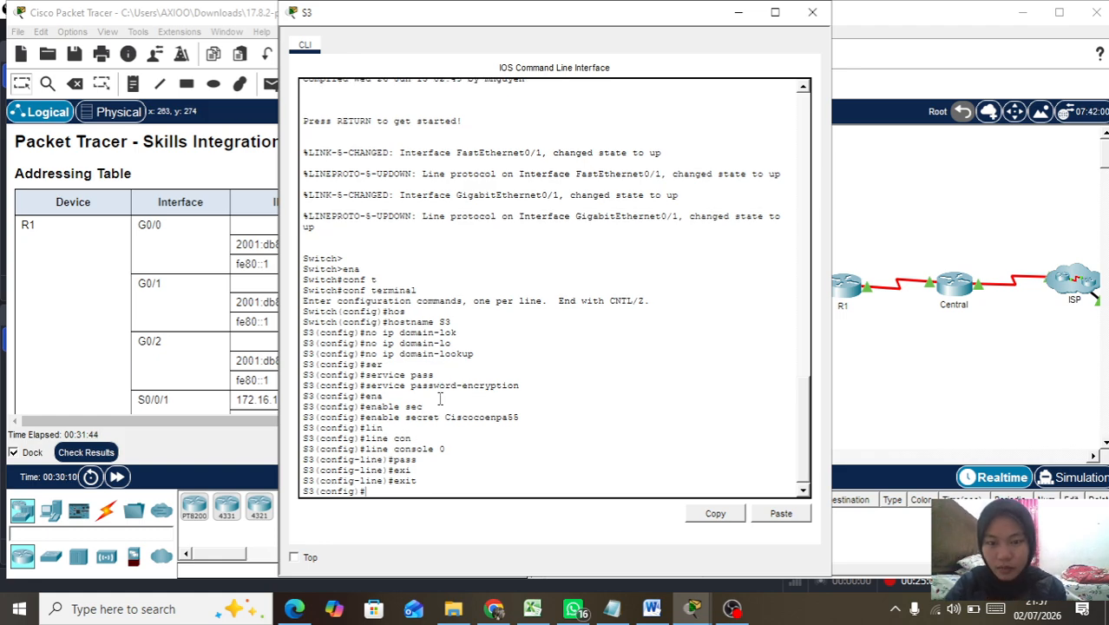
# Step: Re-apply service password-encryption on S3
pyautogui.write('ser')
pyautogui.press('Tab')
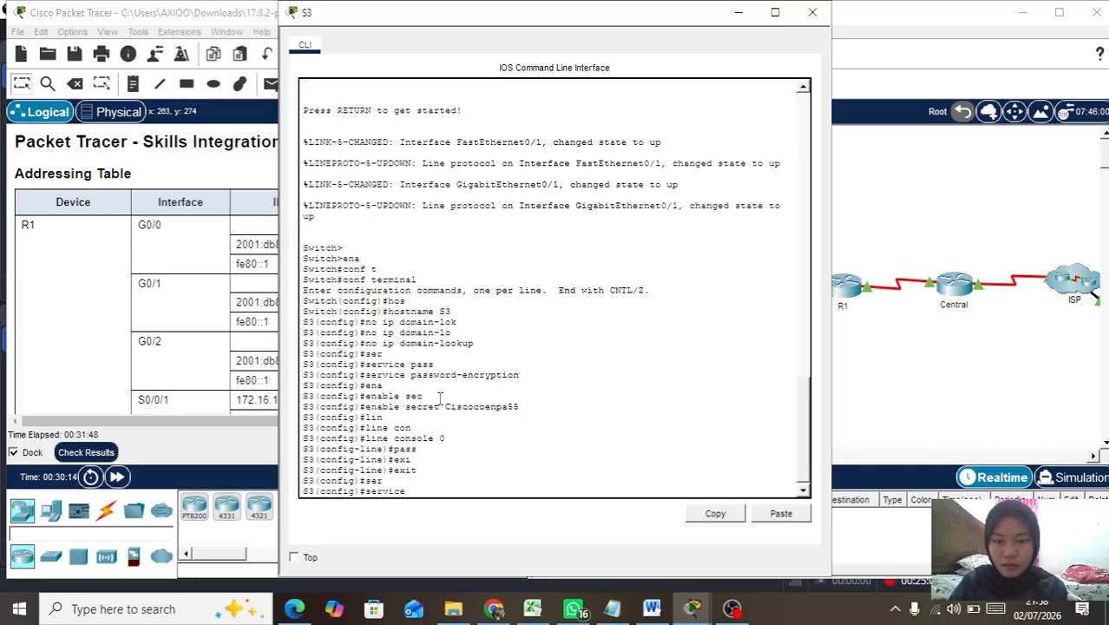
pyautogui.write('pas')
pyautogui.press('Tab')
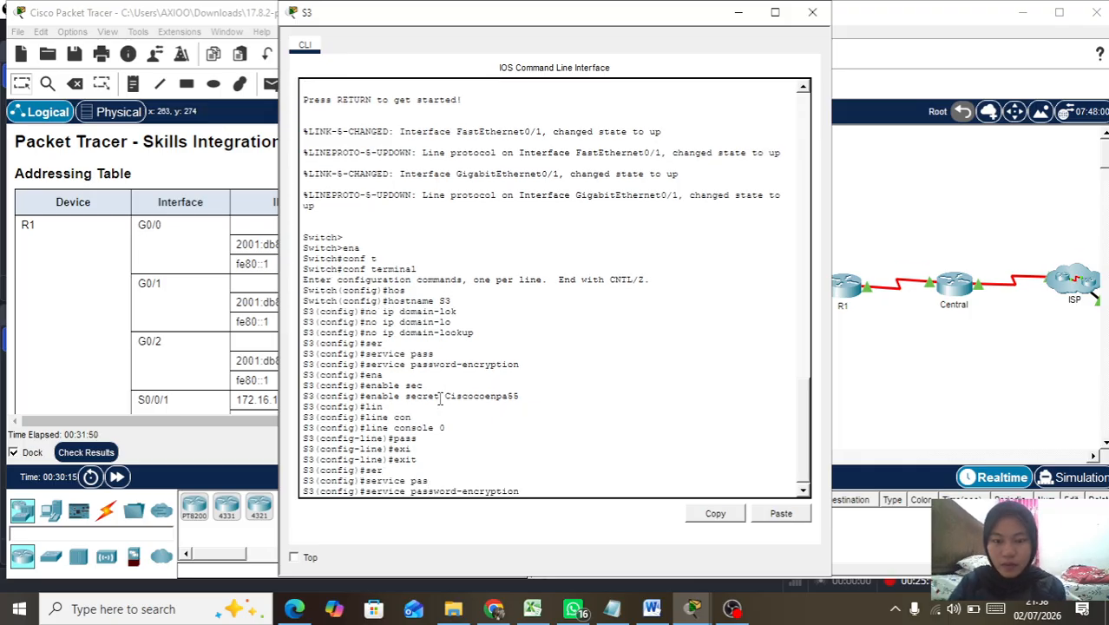
pyautogui.press('Return')
# Step: Re-enter S3's enable secret with the lab's privileged password
pyautogui.write('ena')
pyautogui.press('Return')
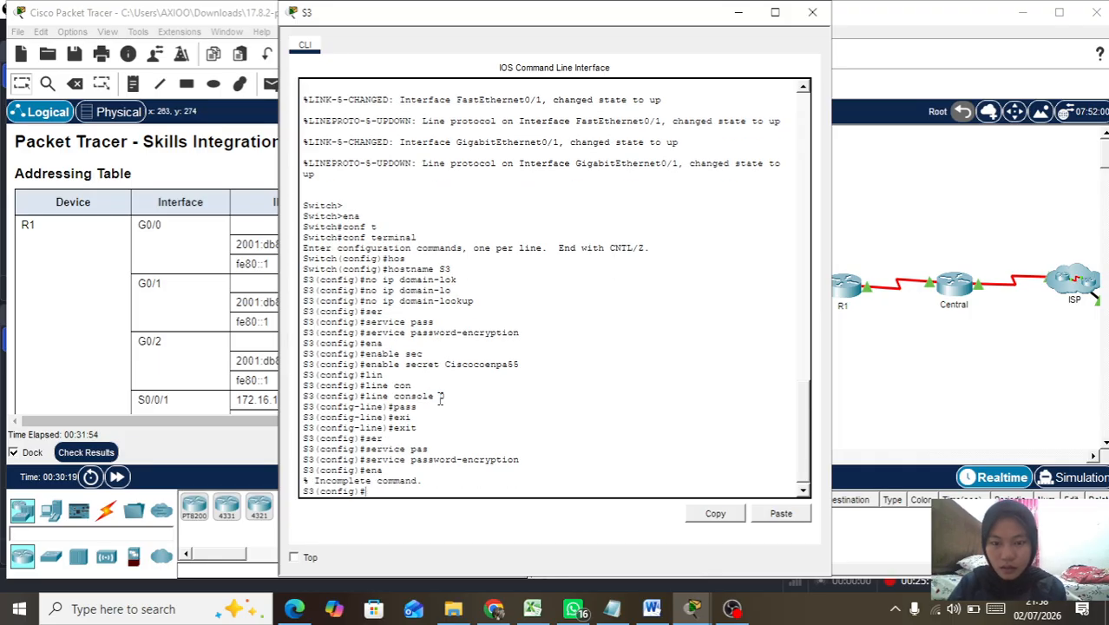
pyautogui.write('ena')
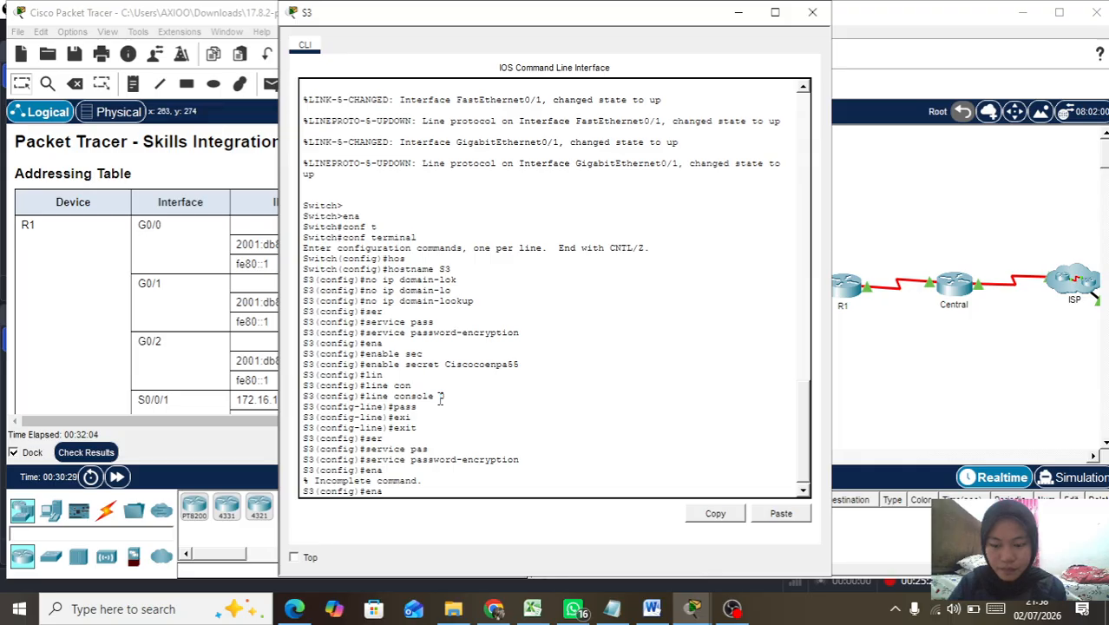
pyautogui.press('Tab')
pyautogui.write('sec')
pyautogui.press('Tab')
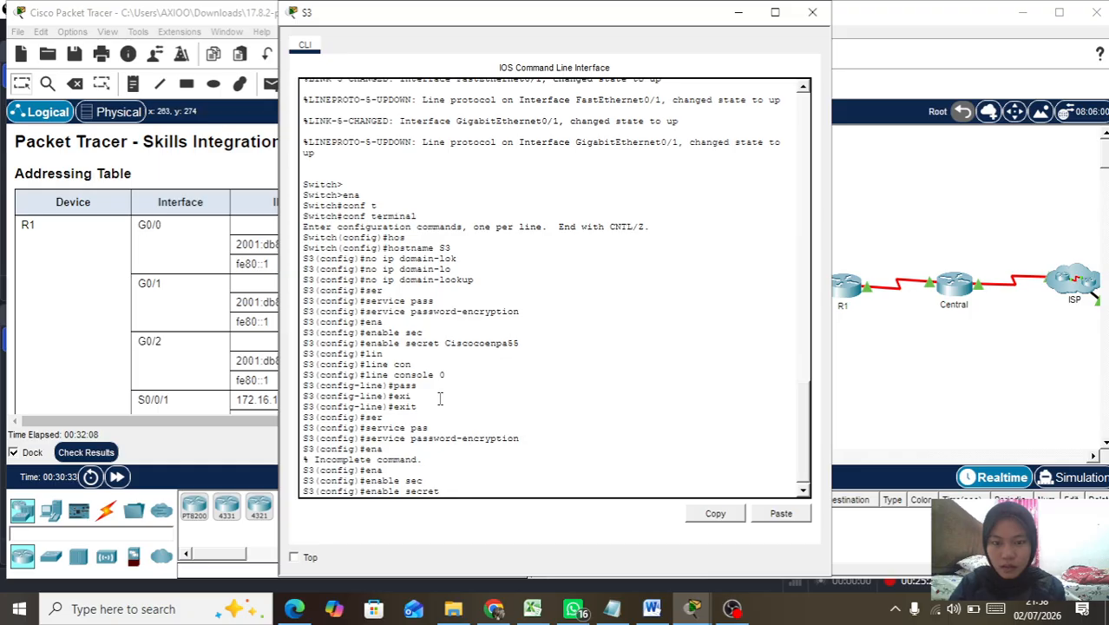
pyautogui.write('Cisco')
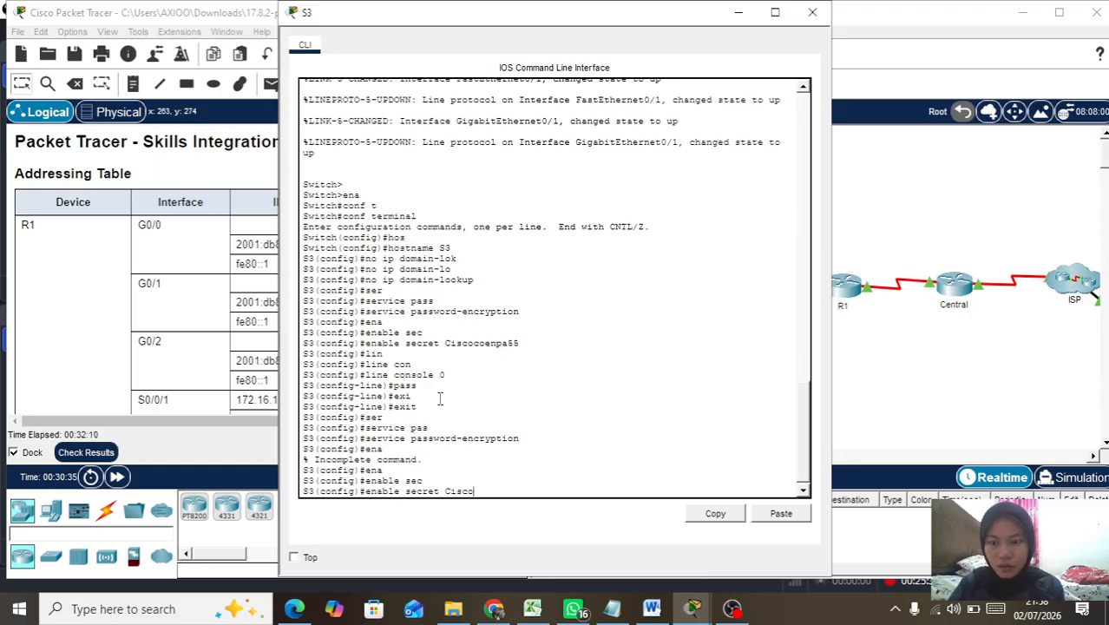
pyautogui.write('enpa55')
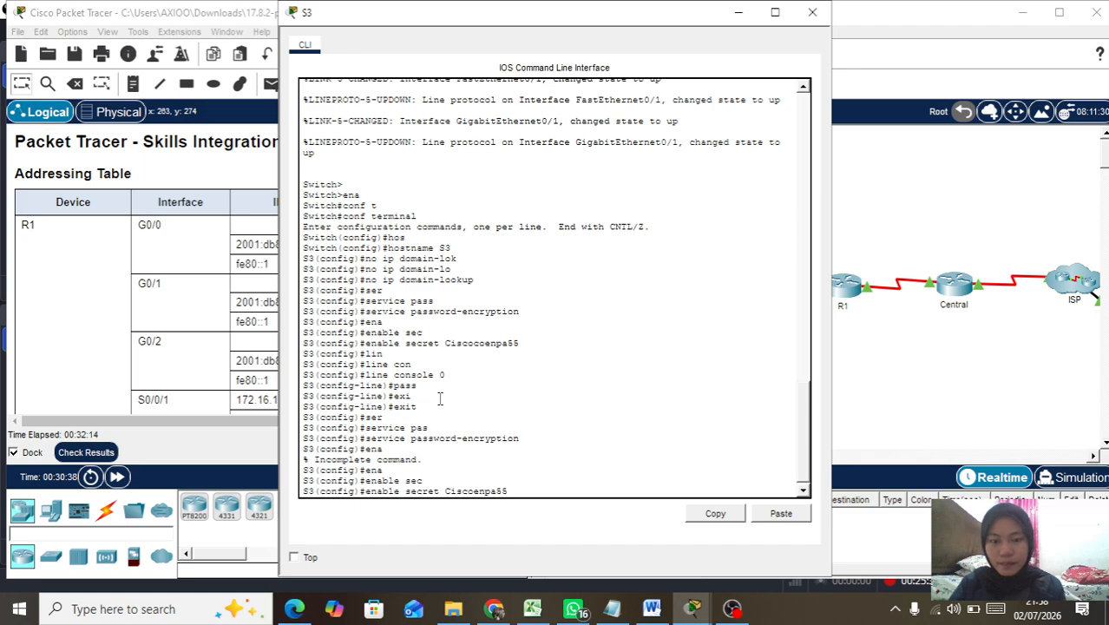
pyautogui.press('Return')
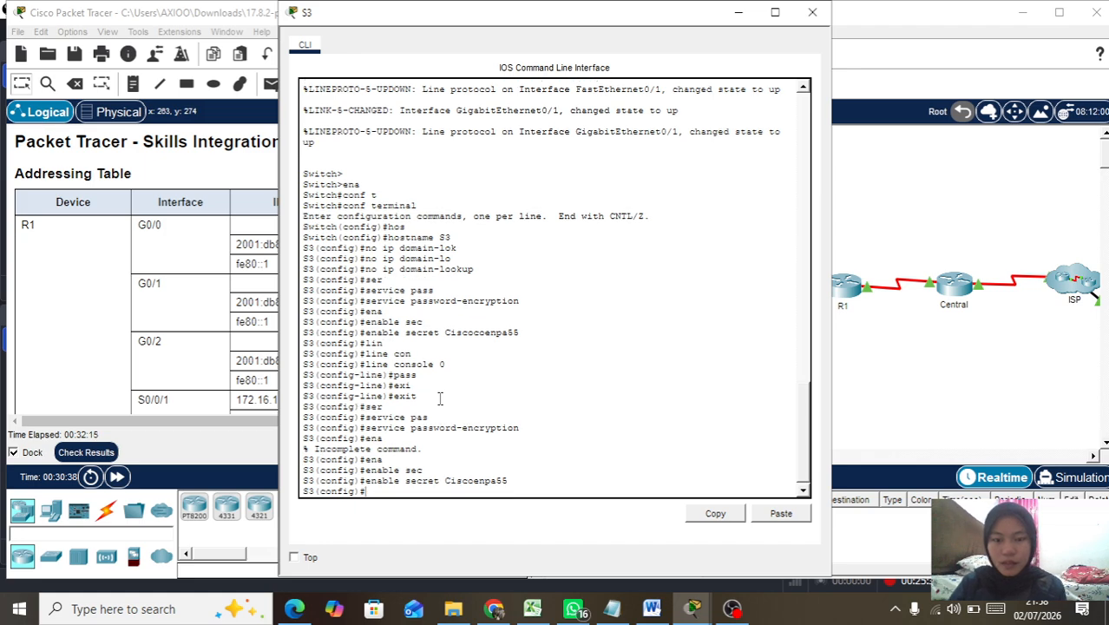
# Step: Enter configuration for S3's console line 0
pyautogui.write('lon')
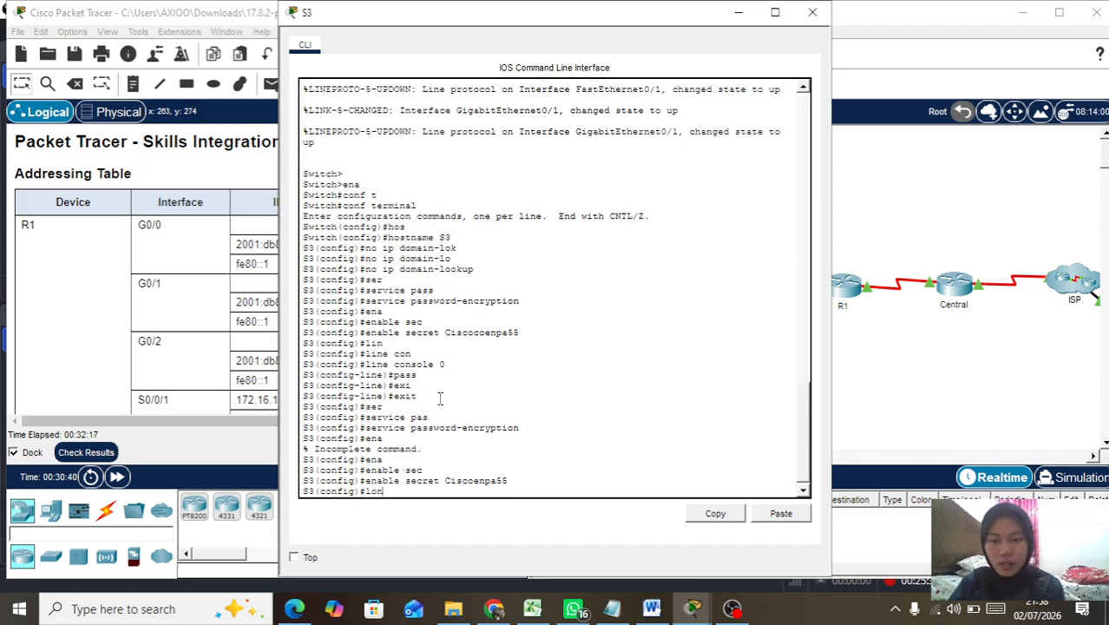
pyautogui.press('Tab')
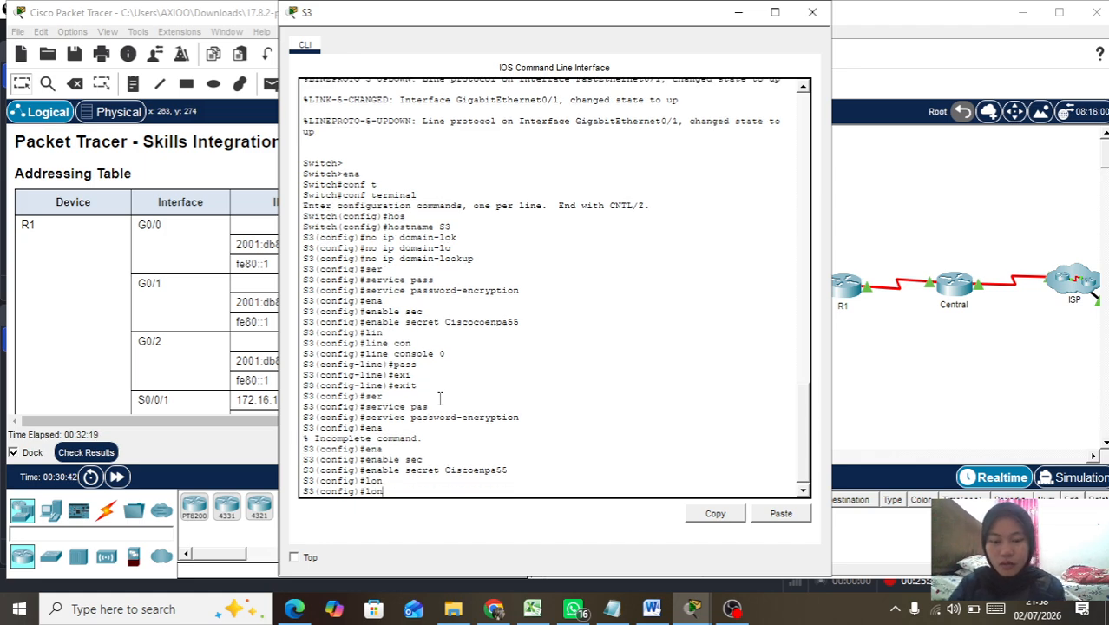
pyautogui.press('BackSpace')
pyautogui.press('BackSpace')
pyautogui.write('in')
pyautogui.press('Tab')
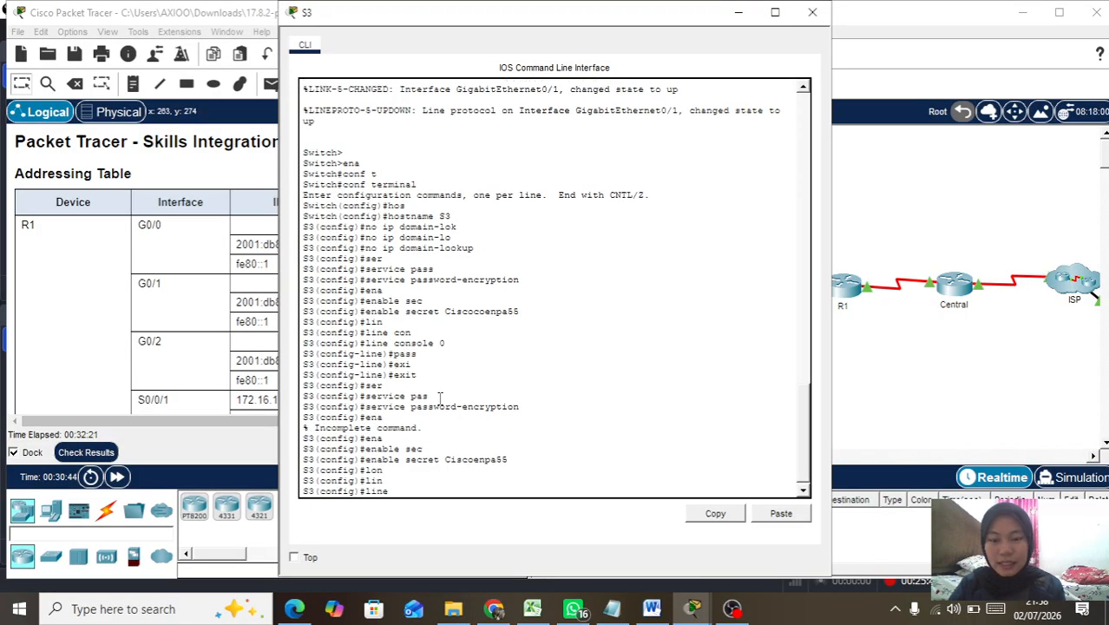
pyautogui.write('con')
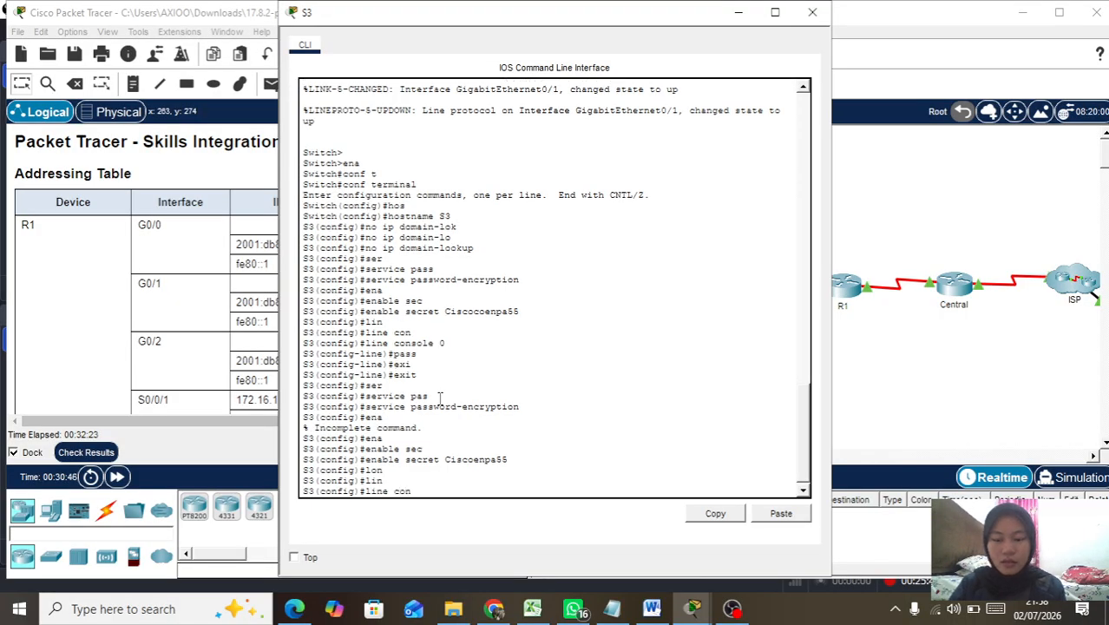
pyautogui.press('Tab')
pyautogui.write('0')
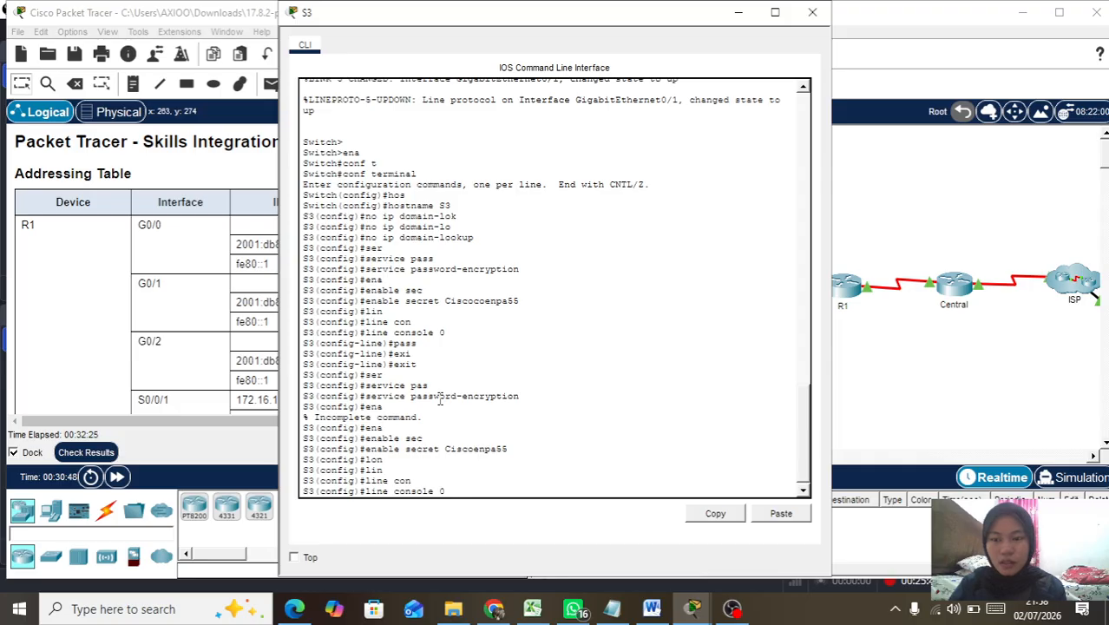
pyautogui.press('Return')
# Step: Set the console password, require login, and apply exec-timeout 5 0
pyautogui.write('pass')
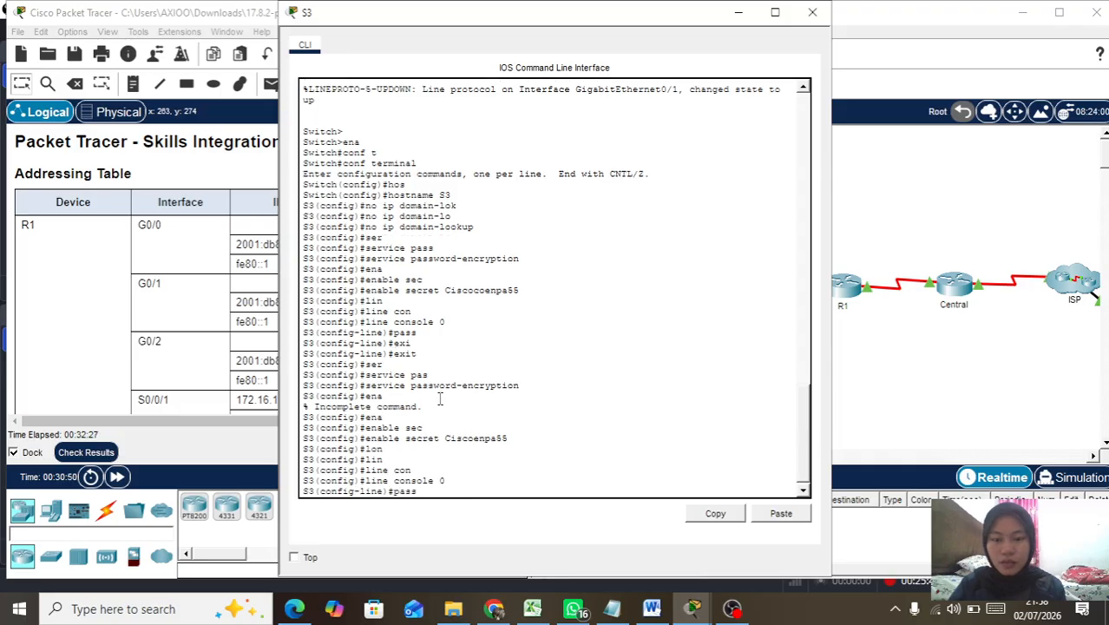
pyautogui.press('Tab')
pyautogui.write('C')
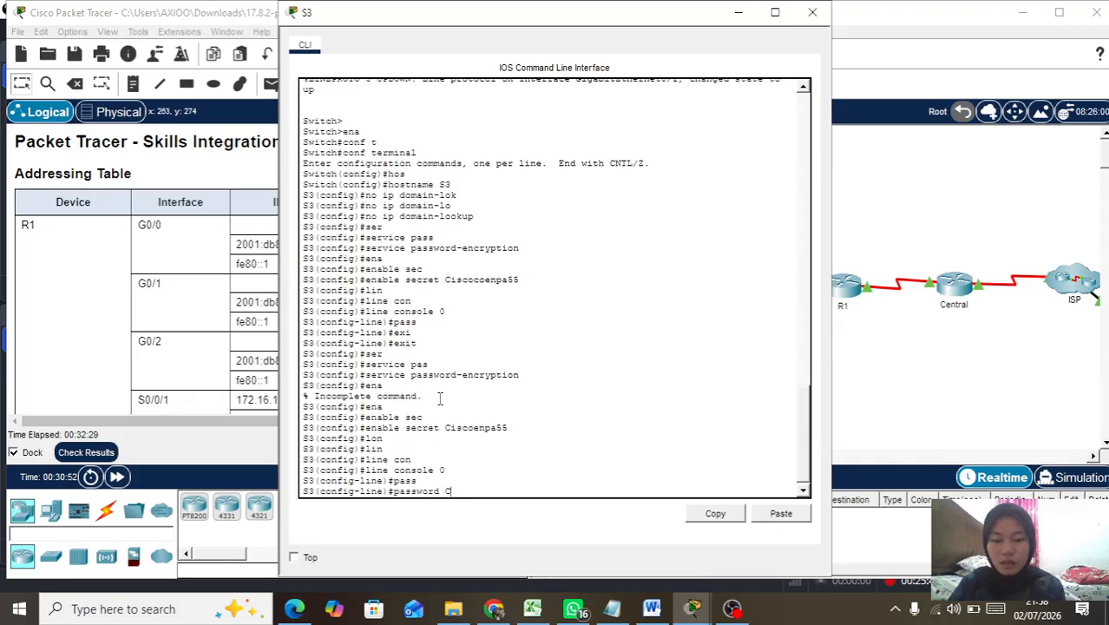
pyautogui.write('iscocoenpa55')
pyautogui.press('Return')
pyautogui.write('login')
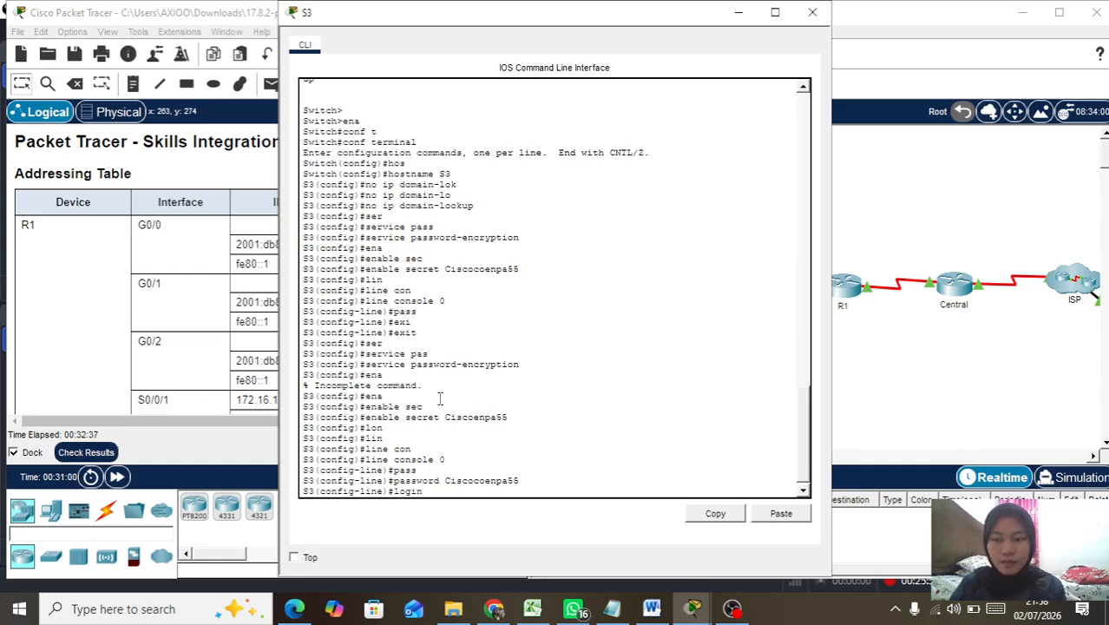
pyautogui.press('Return')
pyautogui.write('exe')
pyautogui.press('Tab')
pyautogui.write('c-timeout ')
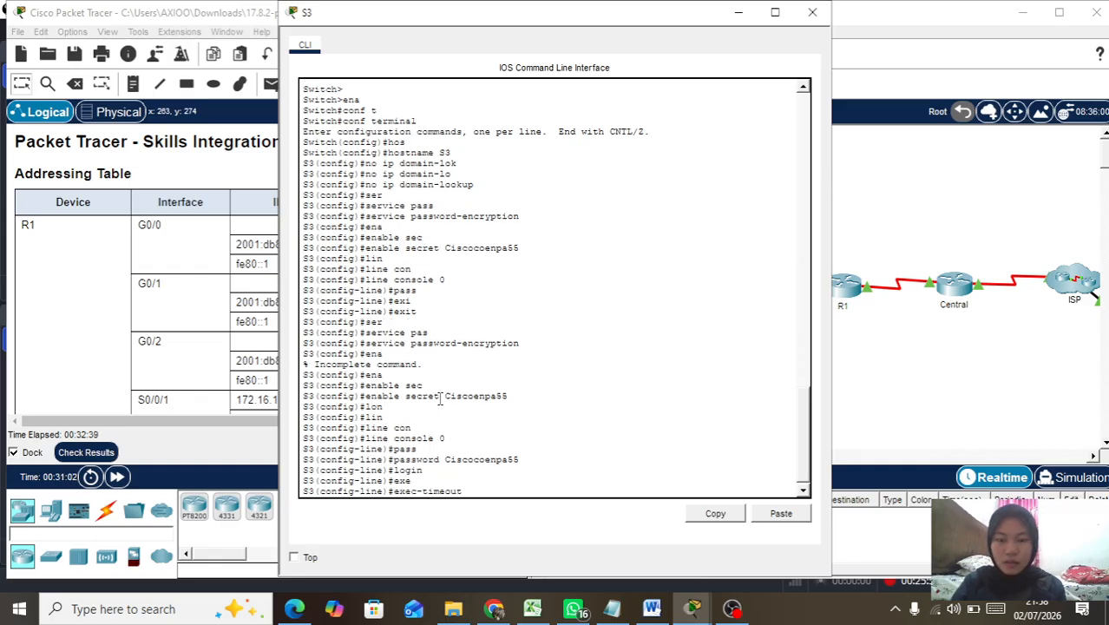
pyautogui.write('5 0')
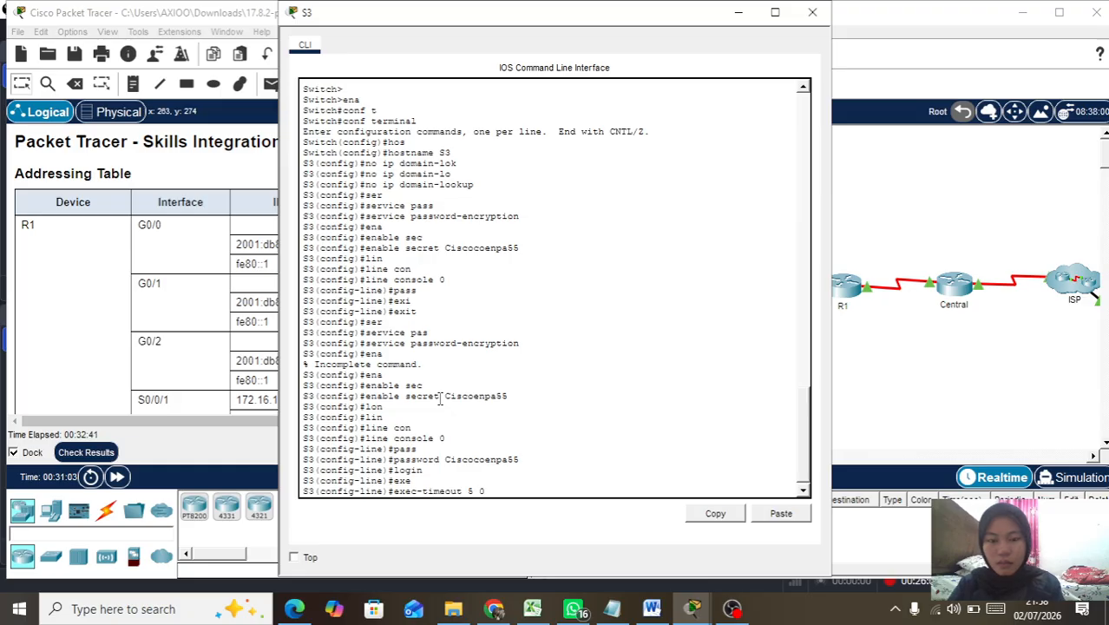
pyautogui.press('Return')
# Step: Exit the console line to global configuration and begin the interface command
pyautogui.write('ex')
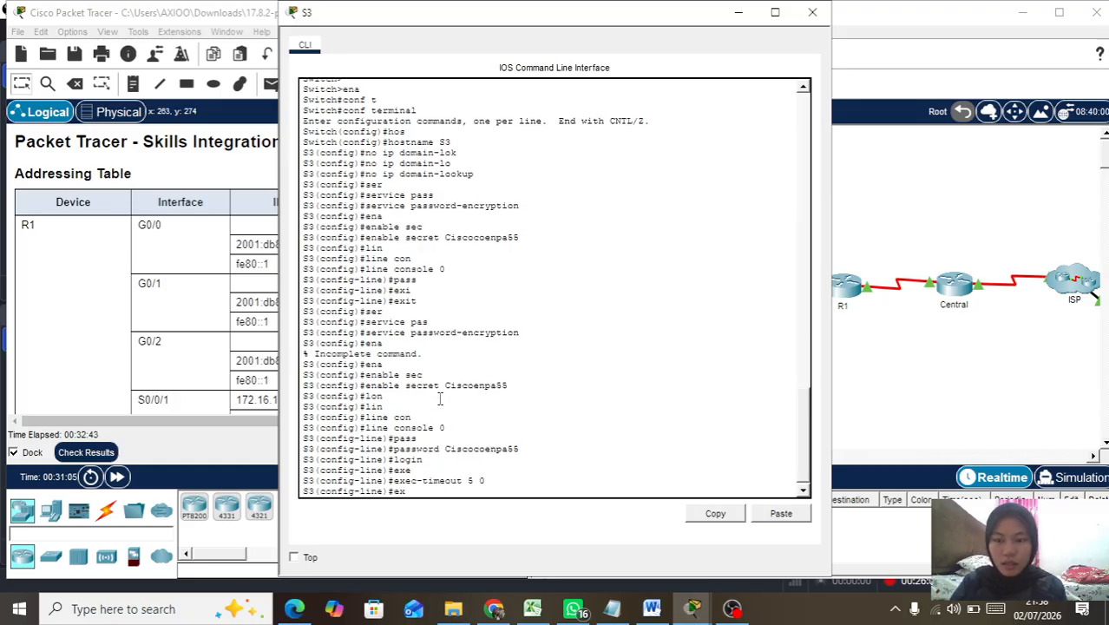
pyautogui.press('Tab')
pyautogui.write('e')
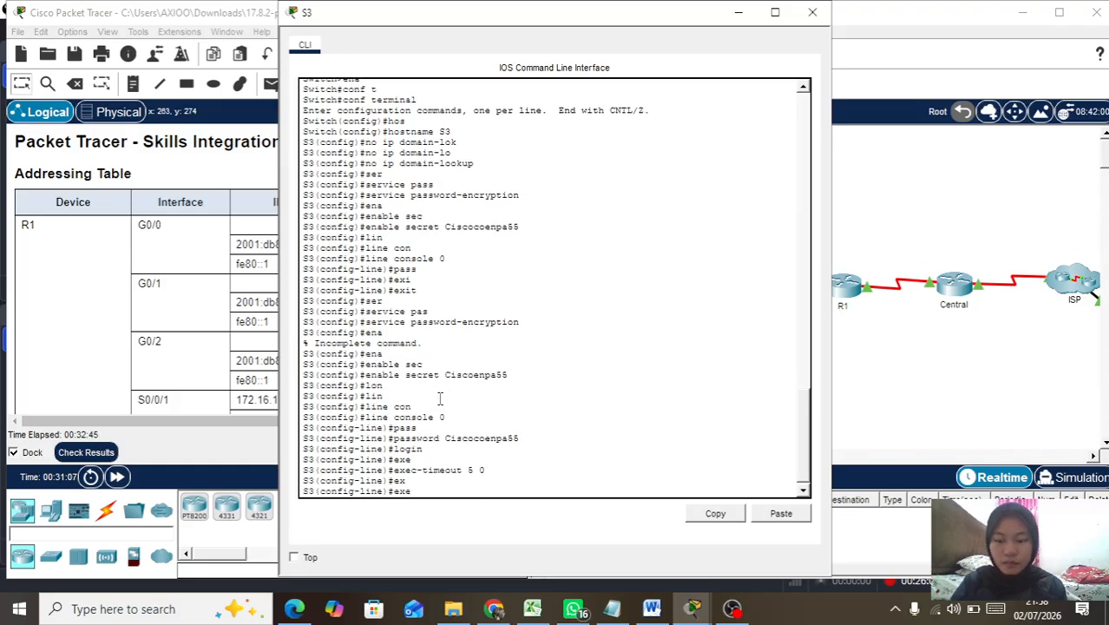
pyautogui.press('Tab')
pyautogui.write('c-timeout')
pyautogui.press('BackSpace')
pyautogui.press('BackSpace')
pyautogui.press('BackSpace')
pyautogui.press('BackSpace')
pyautogui.press('BackSpace')
pyautogui.press('BackSpace')
pyautogui.press('BackSpace')
pyautogui.press('BackSpace')
pyautogui.press('BackSpace')
pyautogui.press('BackSpace')
pyautogui.press('BackSpace')
pyautogui.write('xi')
pyautogui.press('Tab')
pyautogui.press('Return')
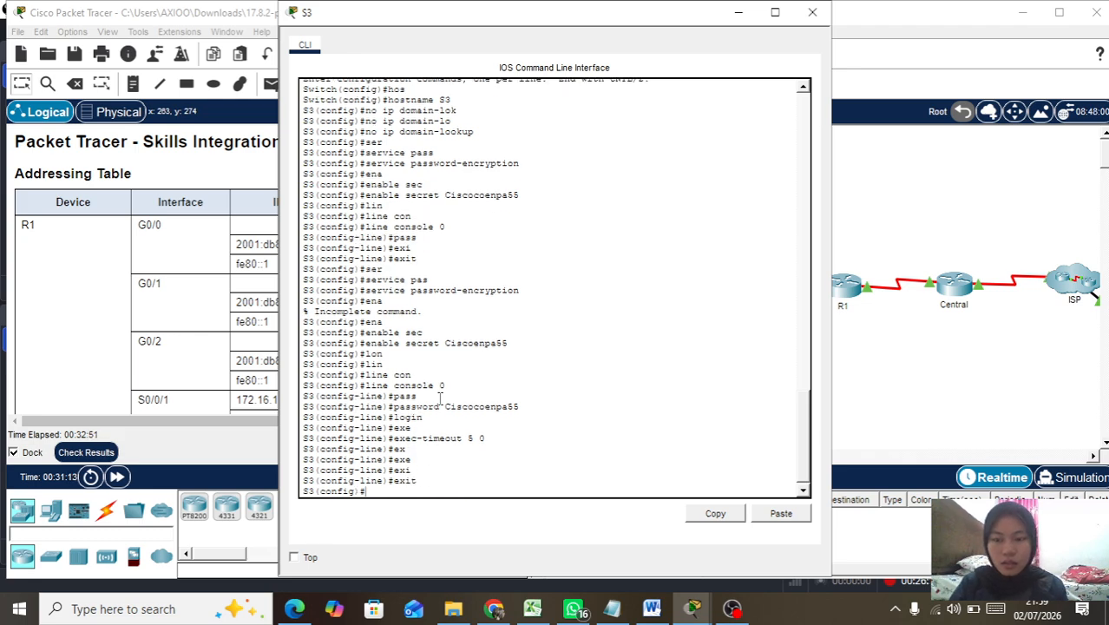
pyautogui.write('in')
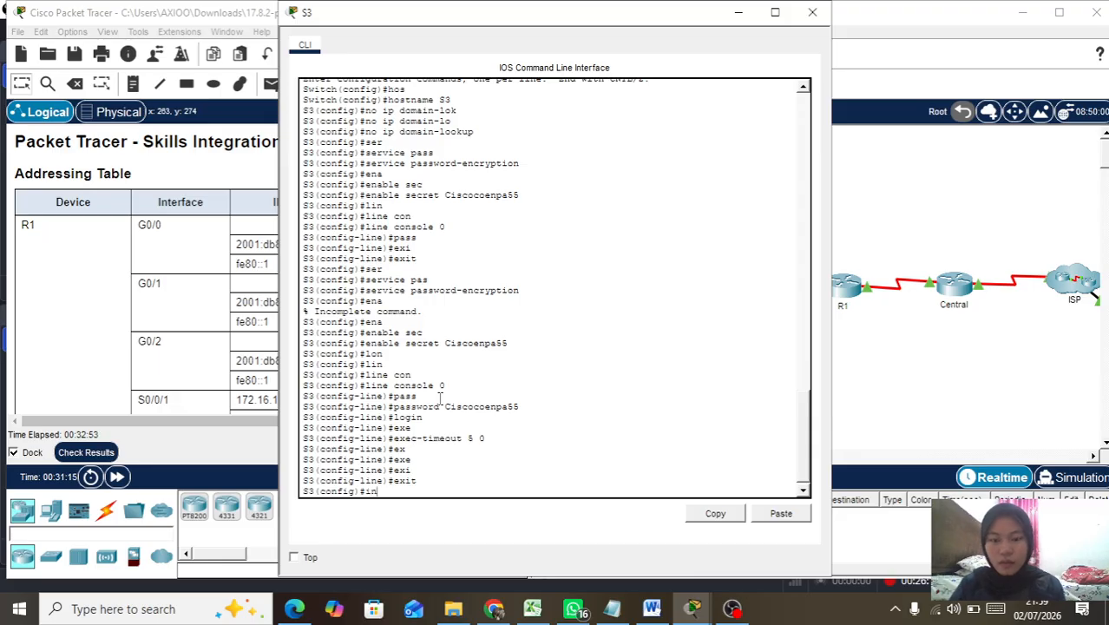
pyautogui.press('Tab')
# Step: Give interface VLAN 1 address 192.168.0.195 255.255.255.224 and enable it with no shutdown
pyautogui.write('vl')
pyautogui.press('Tab')
pyautogui.write('1')
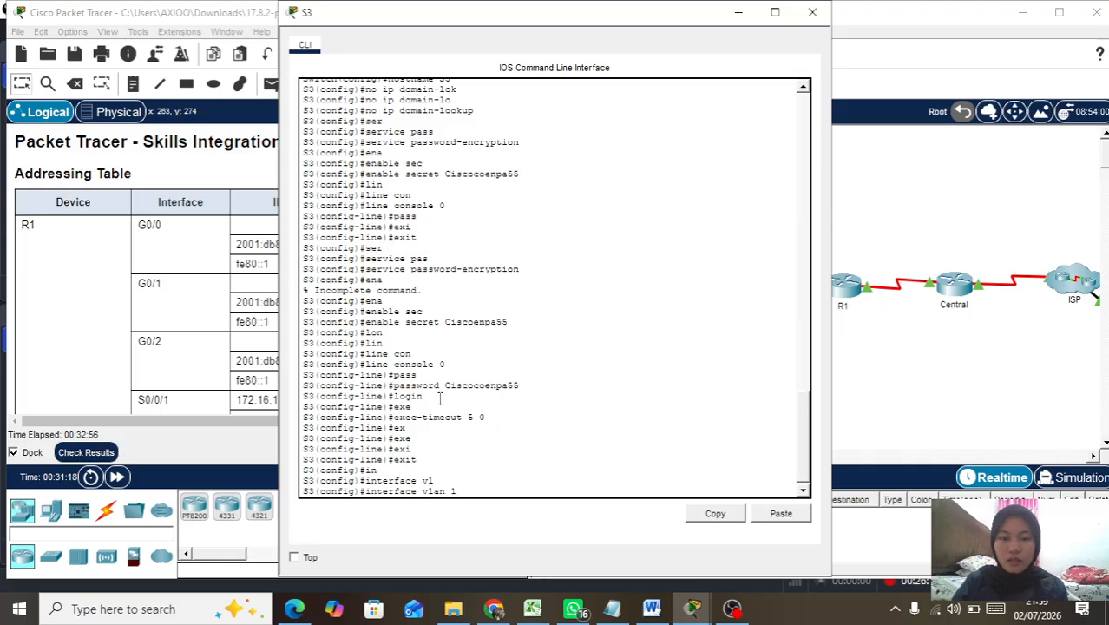
pyautogui.press('Return')
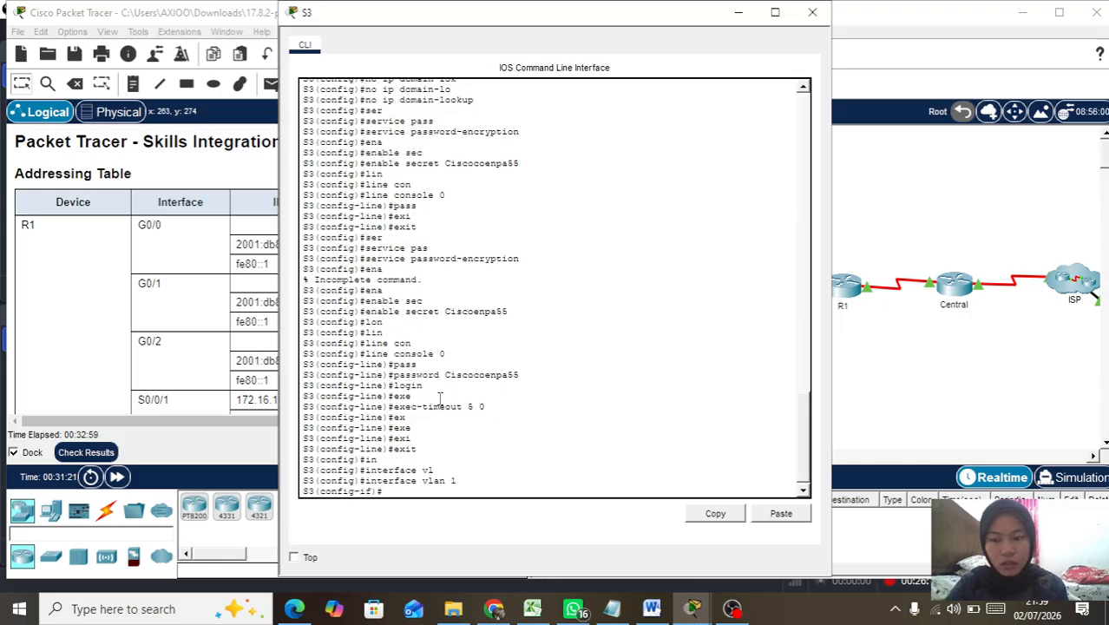
pyautogui.write('ip')
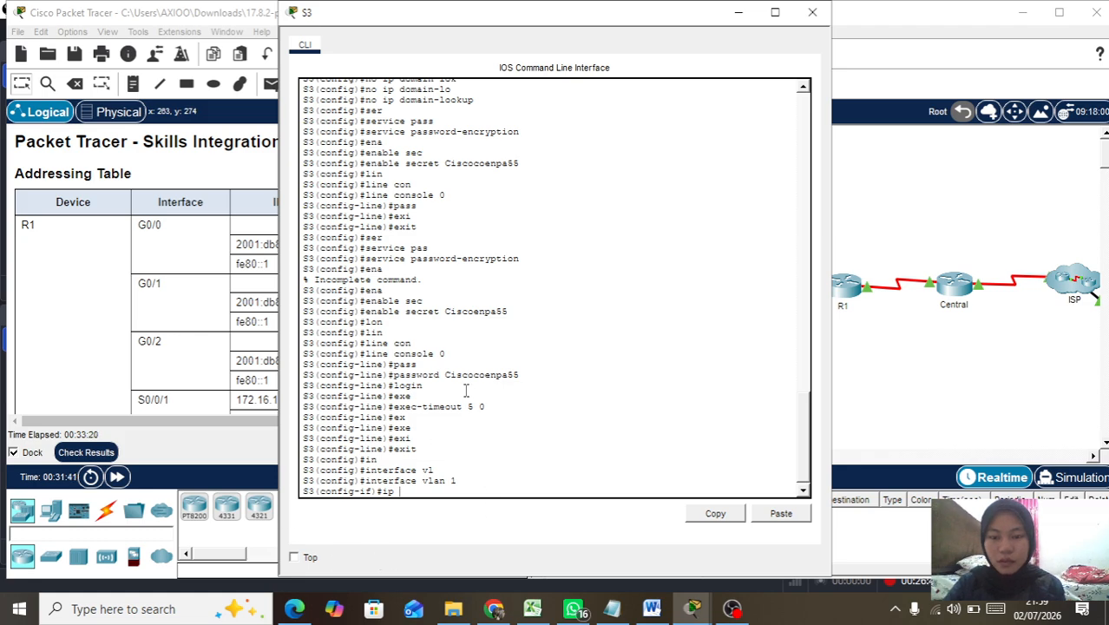
pyautogui.scroll(9, 506, 205)
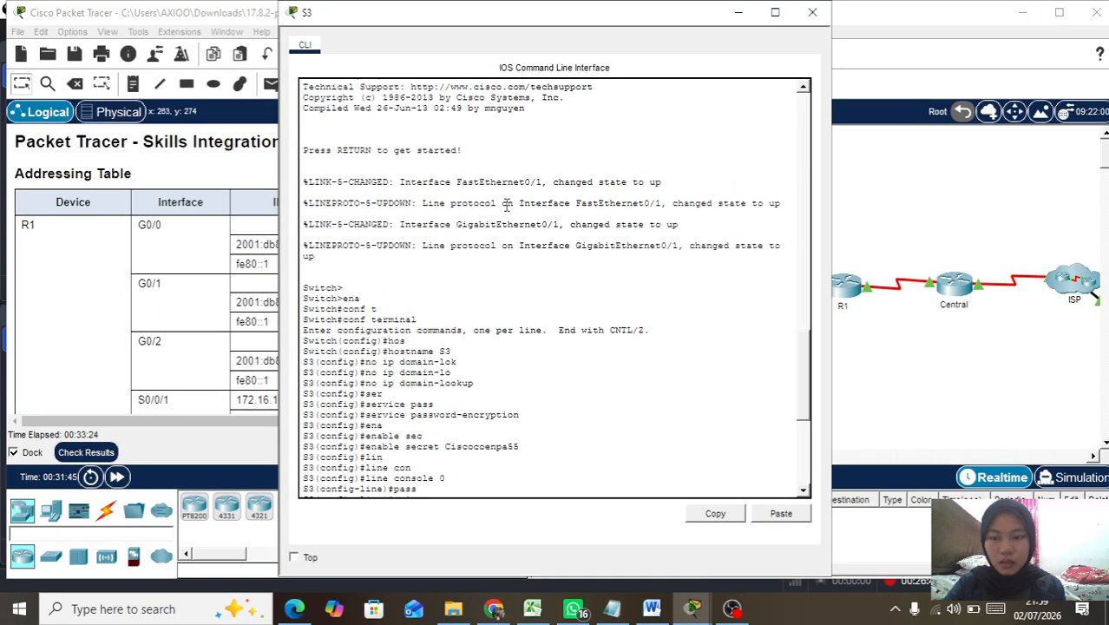
pyautogui.scroll(-9, 506, 204)
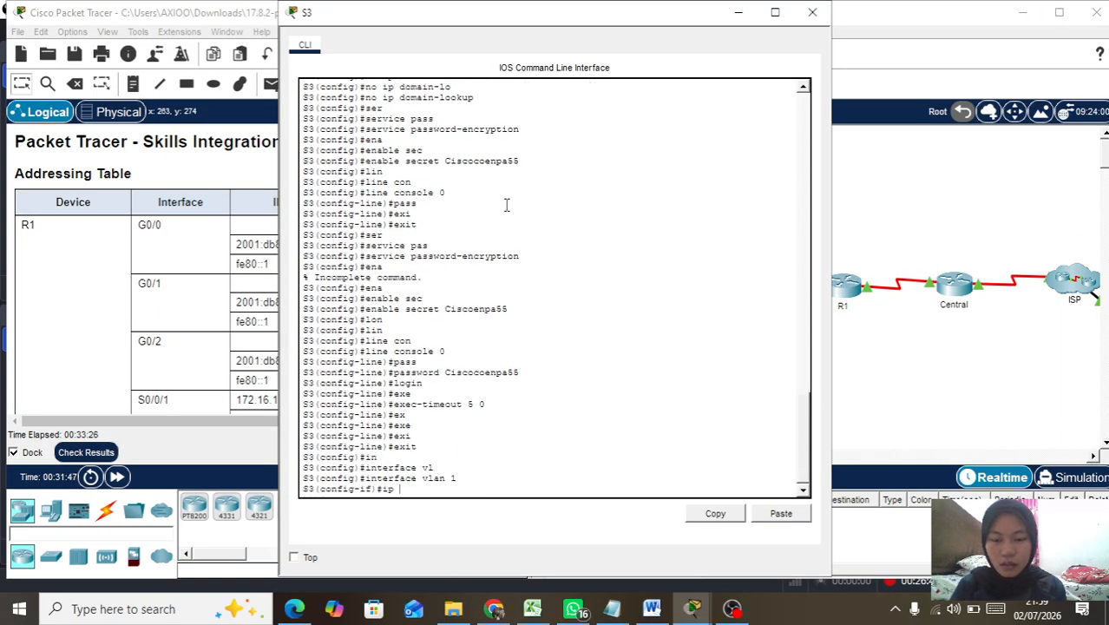
pyautogui.write('dd')
pyautogui.press('Tab')
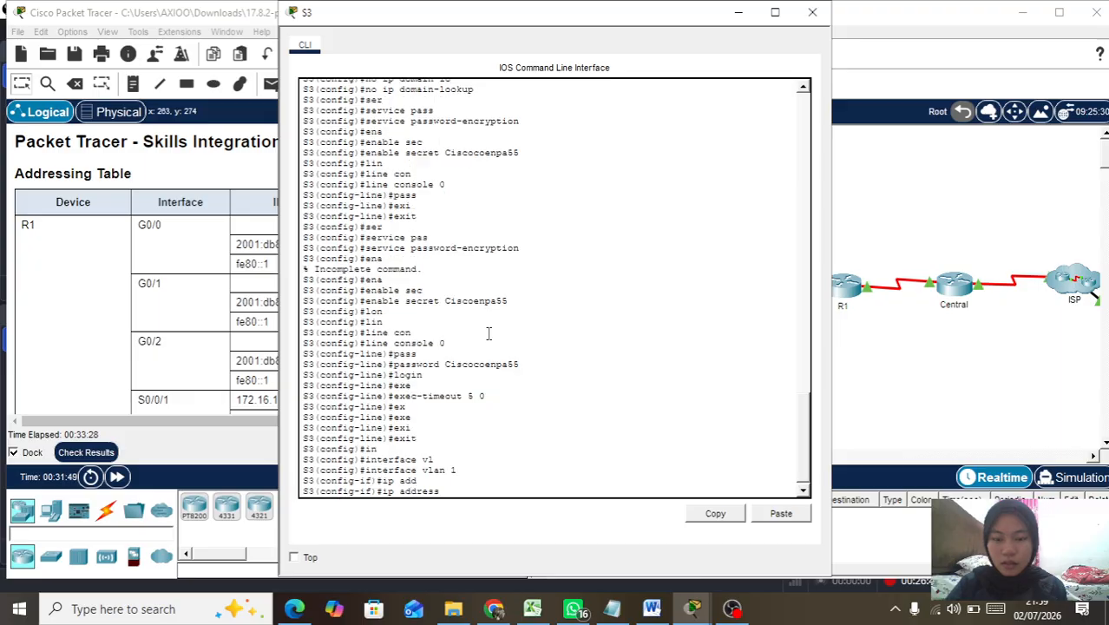
pyautogui.write('1')
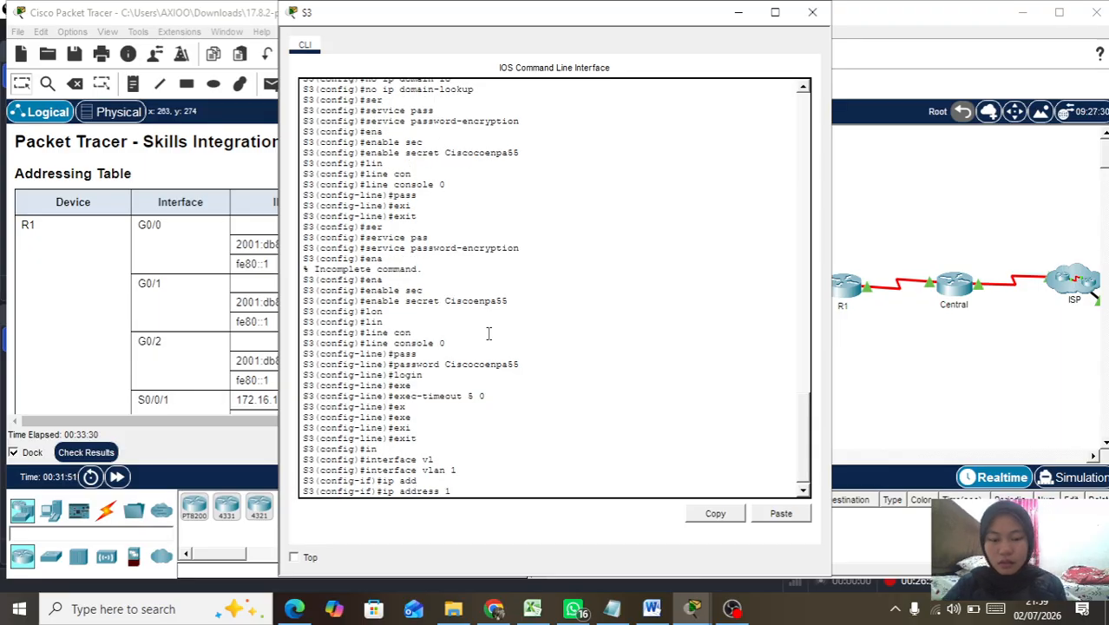
pyautogui.write('92.168.0.192')
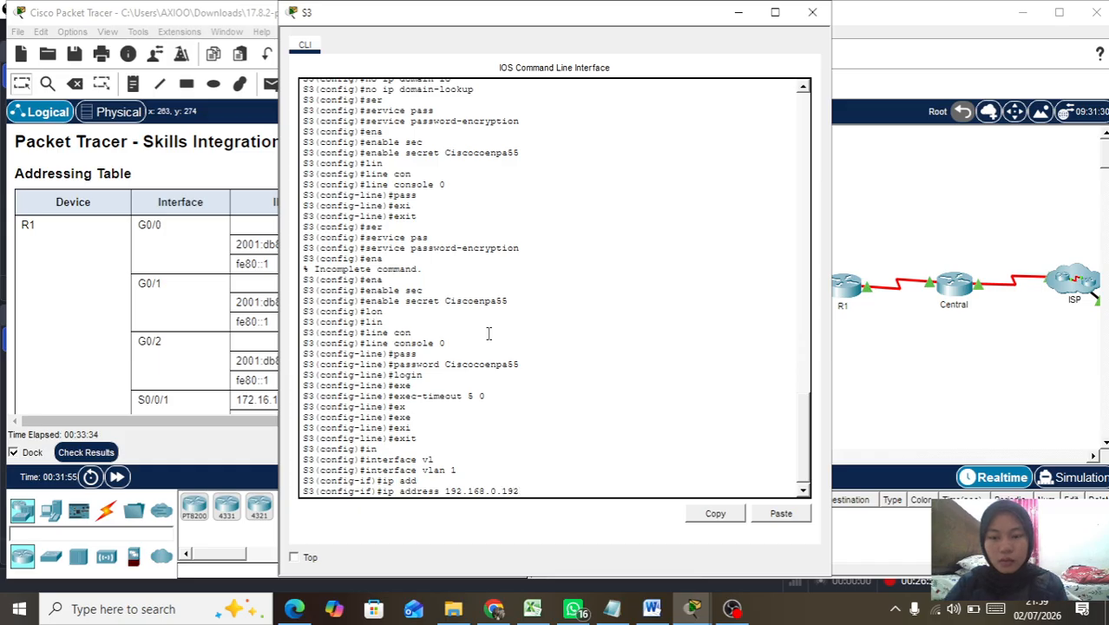
pyautogui.press('BackSpace')
pyautogui.write('5 ')
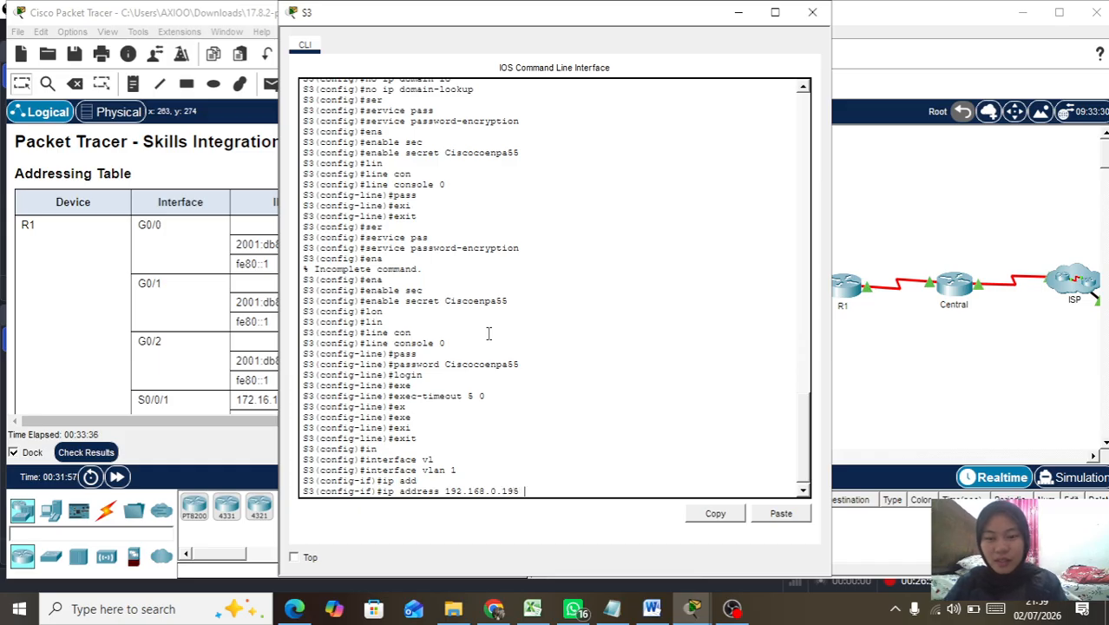
pyautogui.write('255.25')
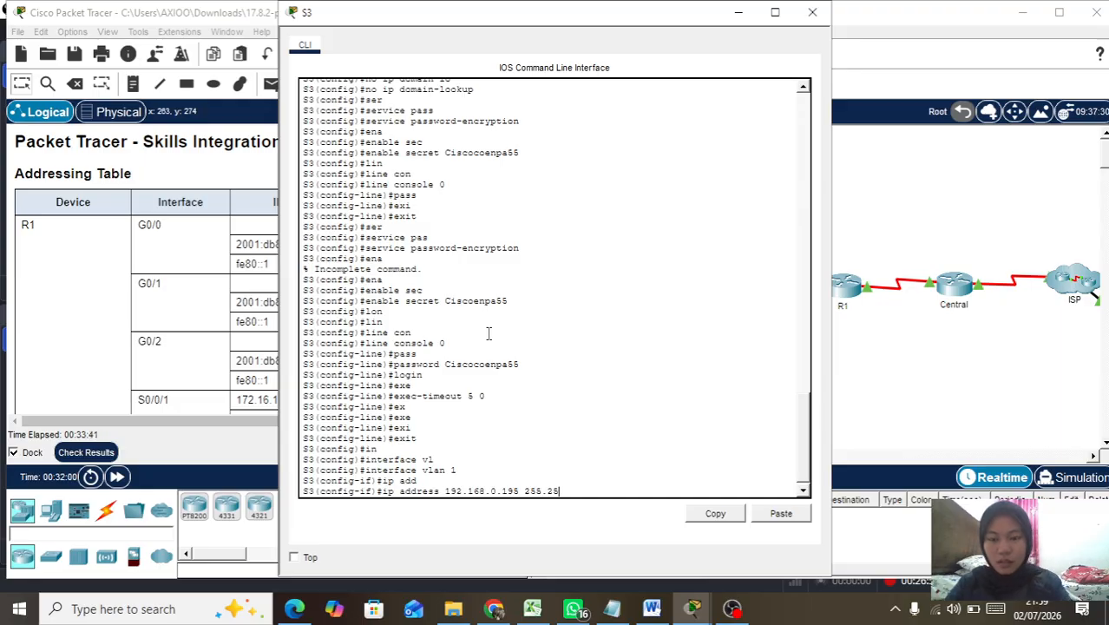
pyautogui.write('5.255.25')
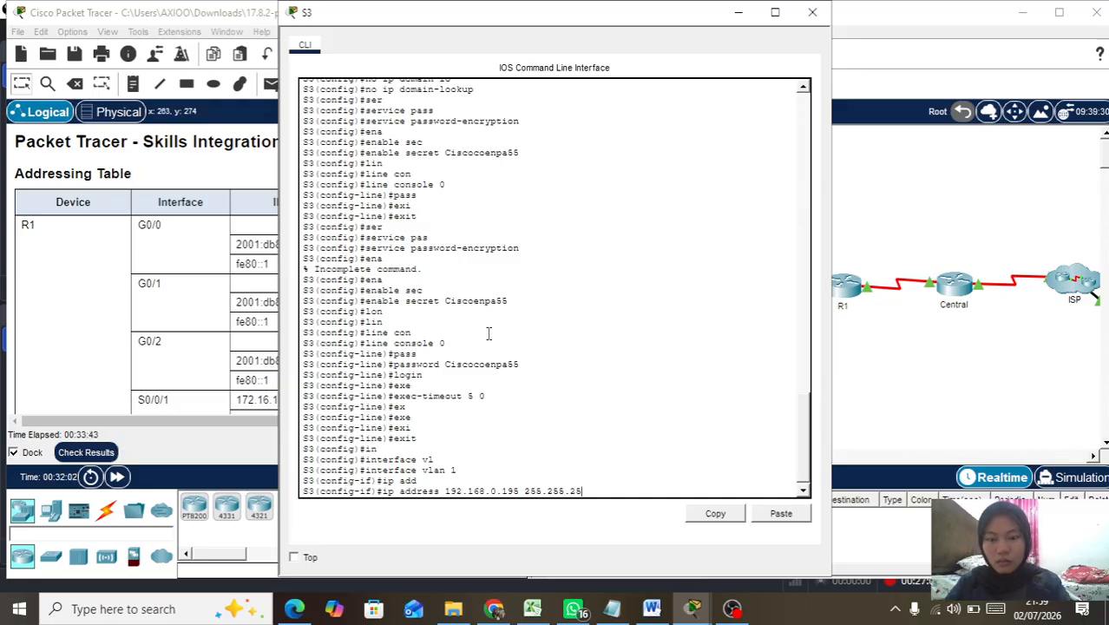
pyautogui.write('.224')
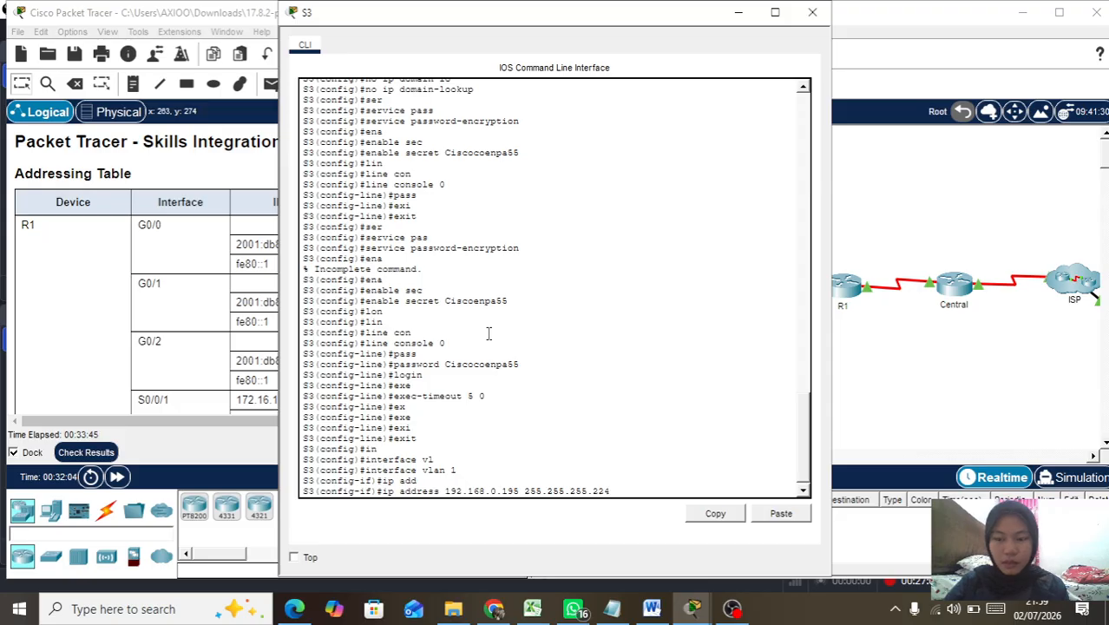
pyautogui.press('Return')
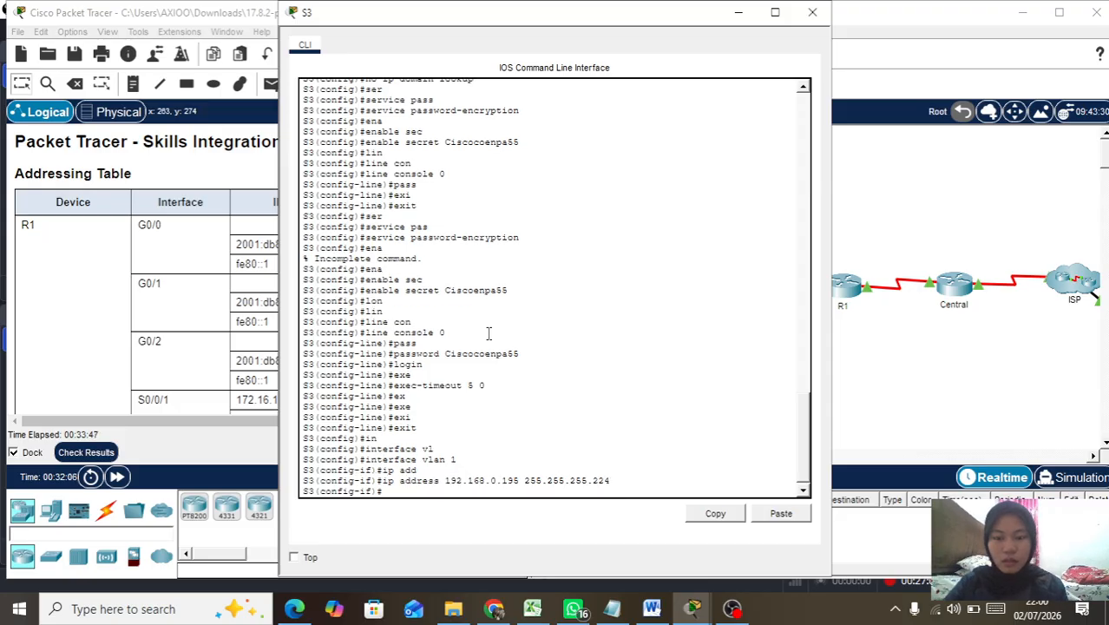
pyautogui.write('no sh')
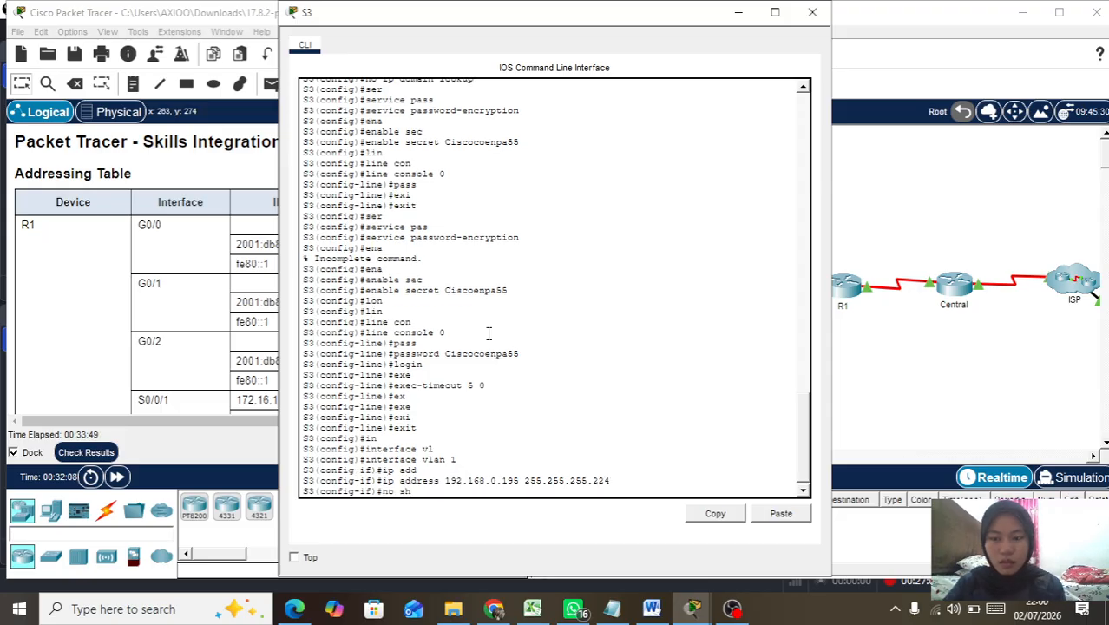
pyautogui.press('Return')
# Step: Exit to global configuration and set S3's default gateway to 192.168.0.193
pyautogui.write('ex')
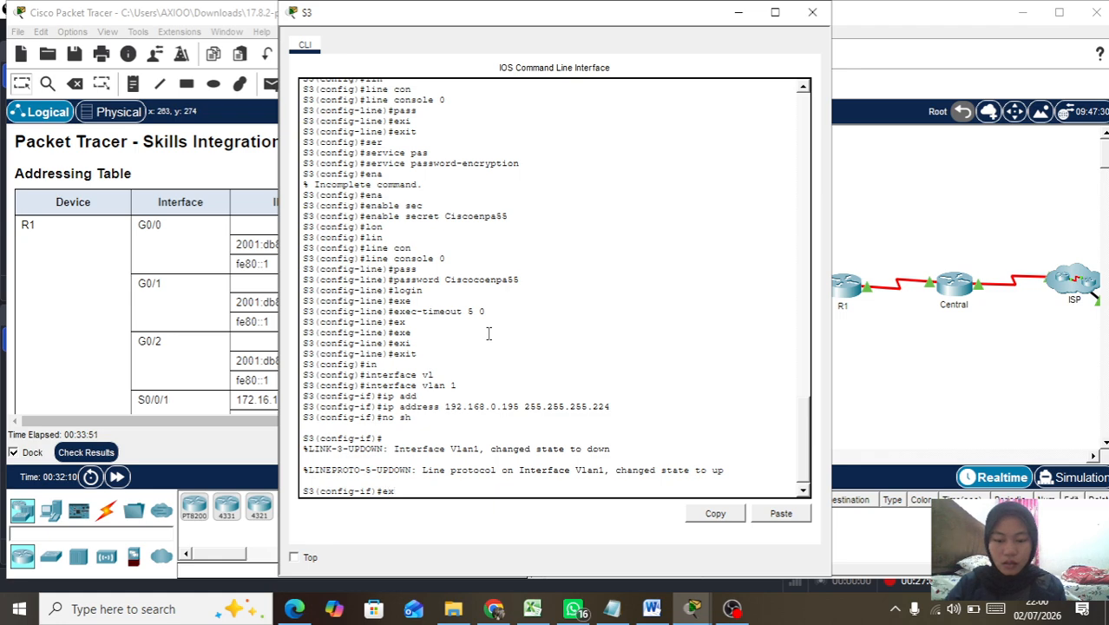
pyautogui.press('Tab')
pyautogui.press('Return')
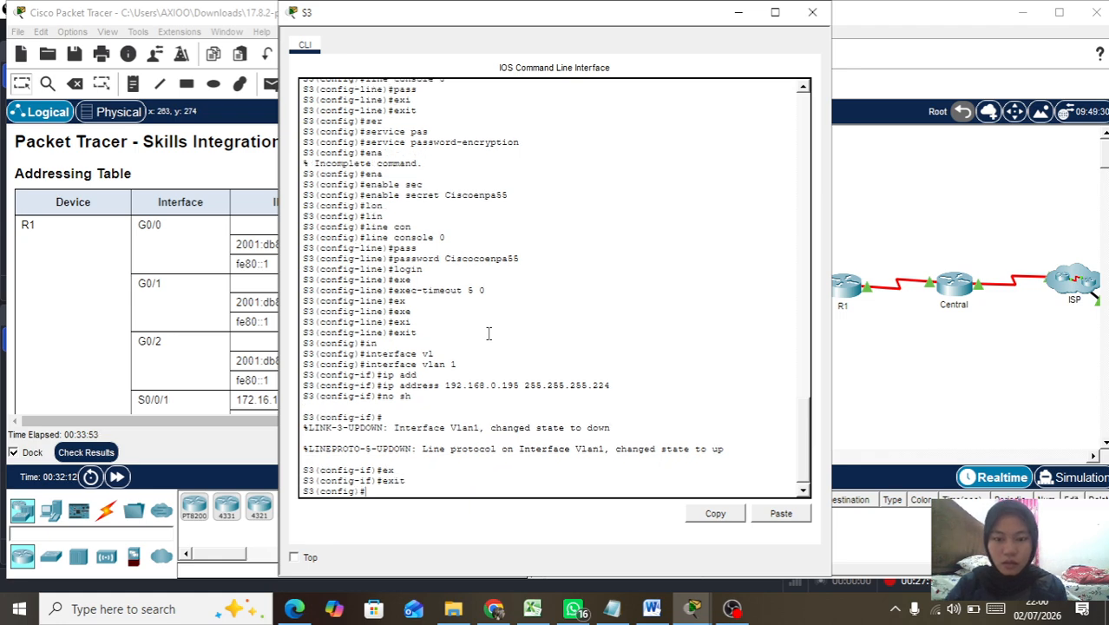
pyautogui.write('ip ')
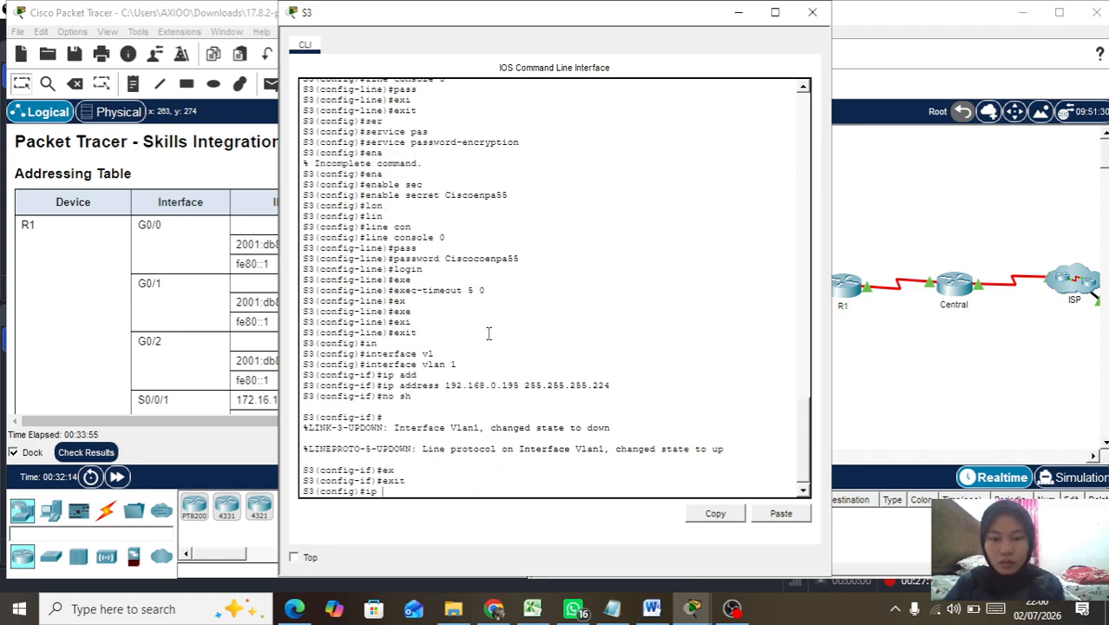
pyautogui.write('def')
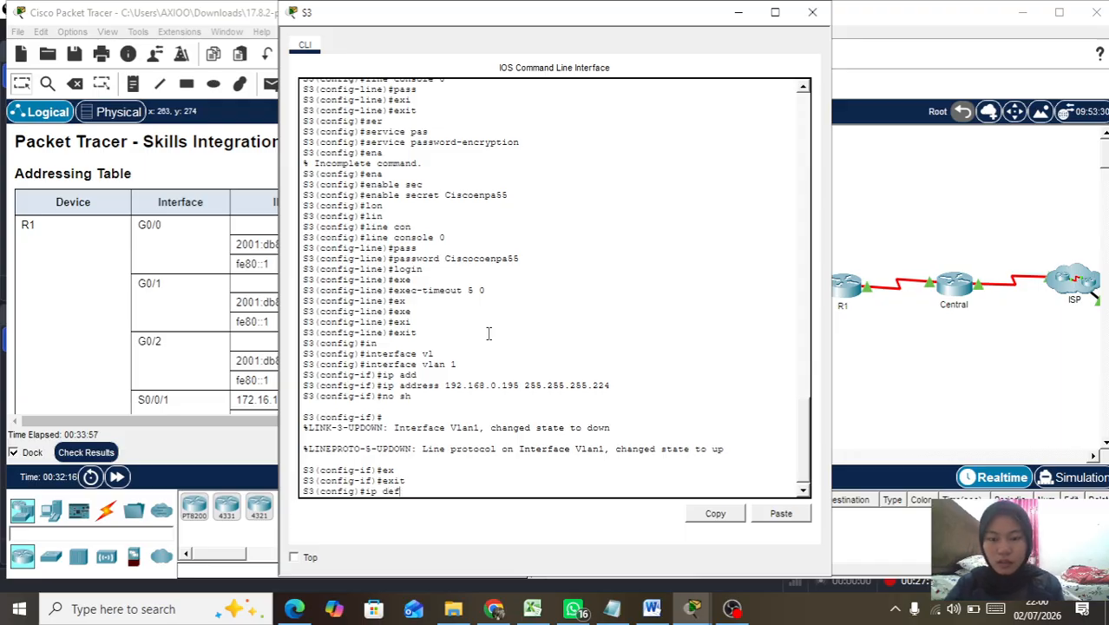
pyautogui.press('Tab')
pyautogui.write('192.168.0.19')
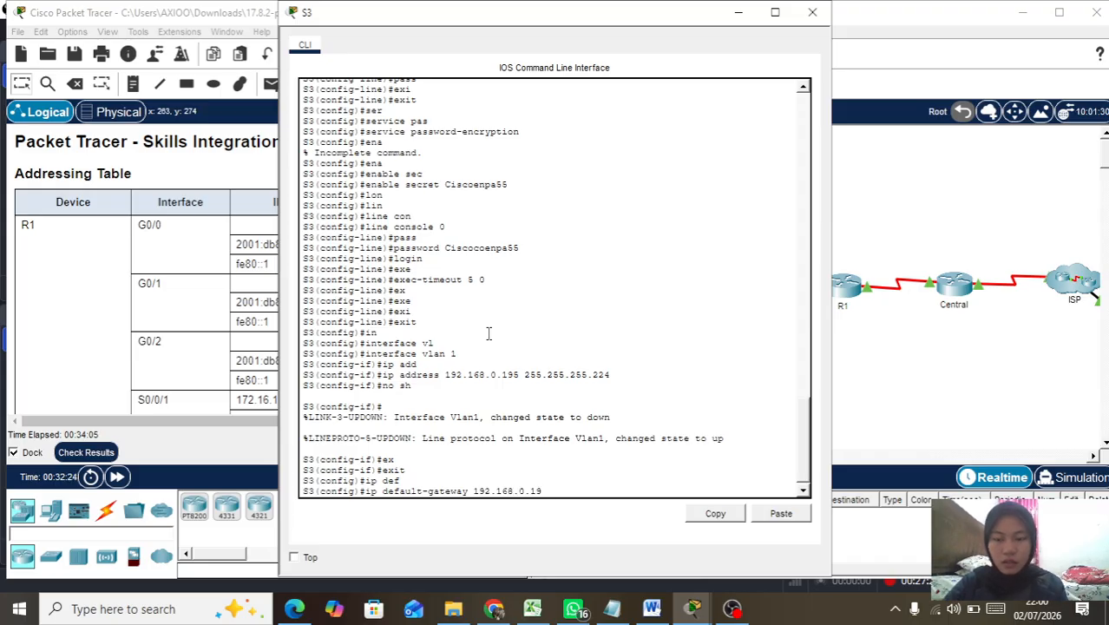
pyautogui.write('3')
pyautogui.press('Return')
pyautogui.press('Return')
pyautogui.press('Return')
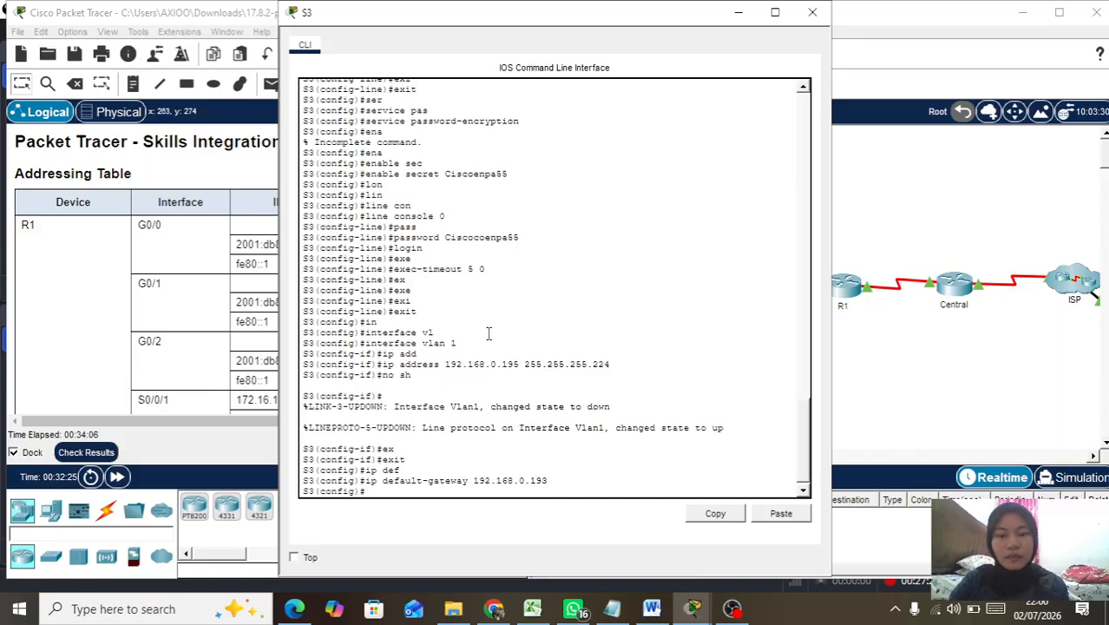
pyautogui.click(736, 13)
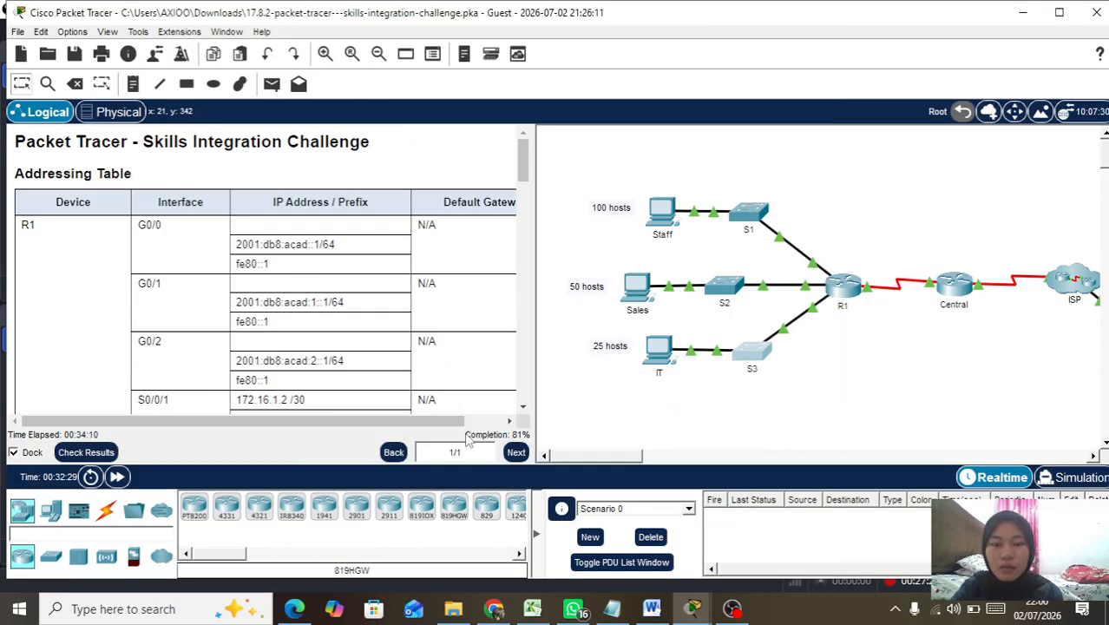
pyautogui.click(90, 452)
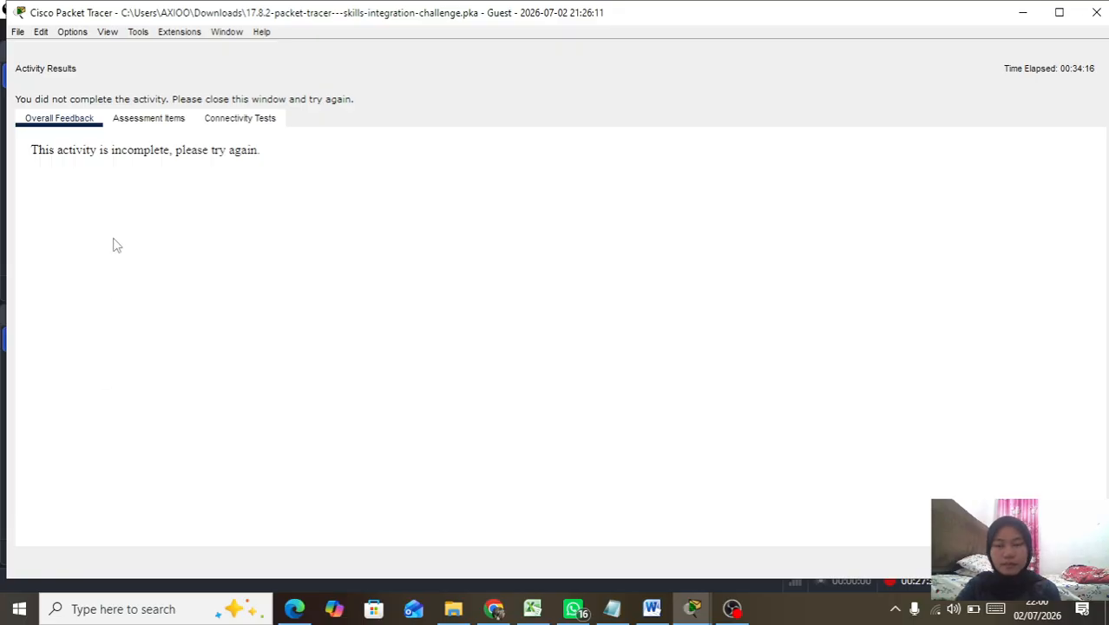
pyautogui.click(148, 119)
pyautogui.scroll(-15, 271, 330)
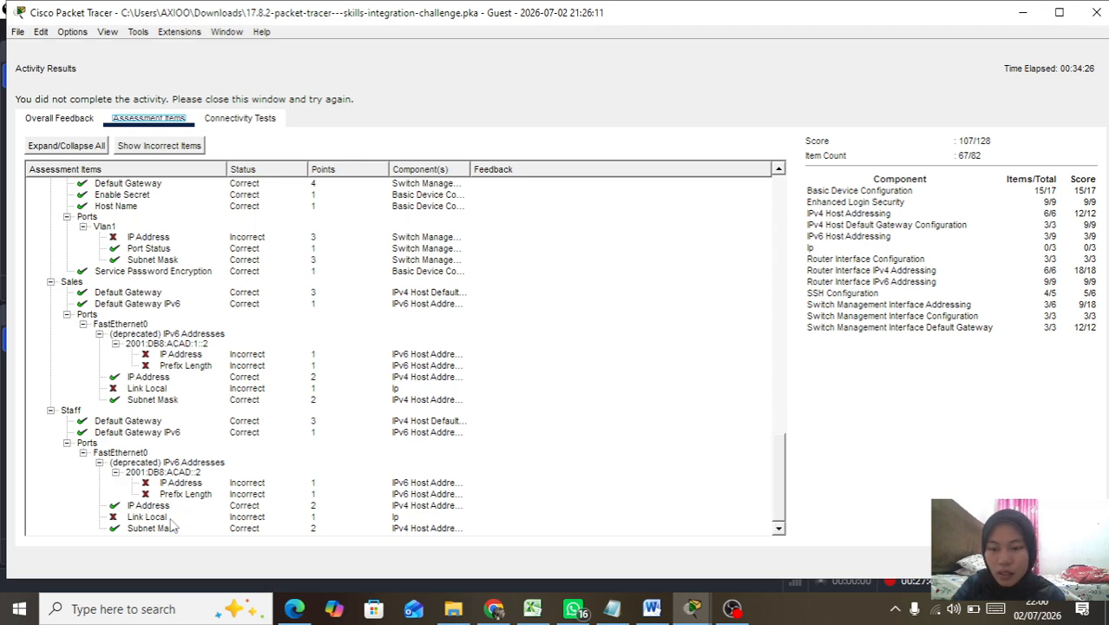
pyautogui.scroll(2, 203, 381)
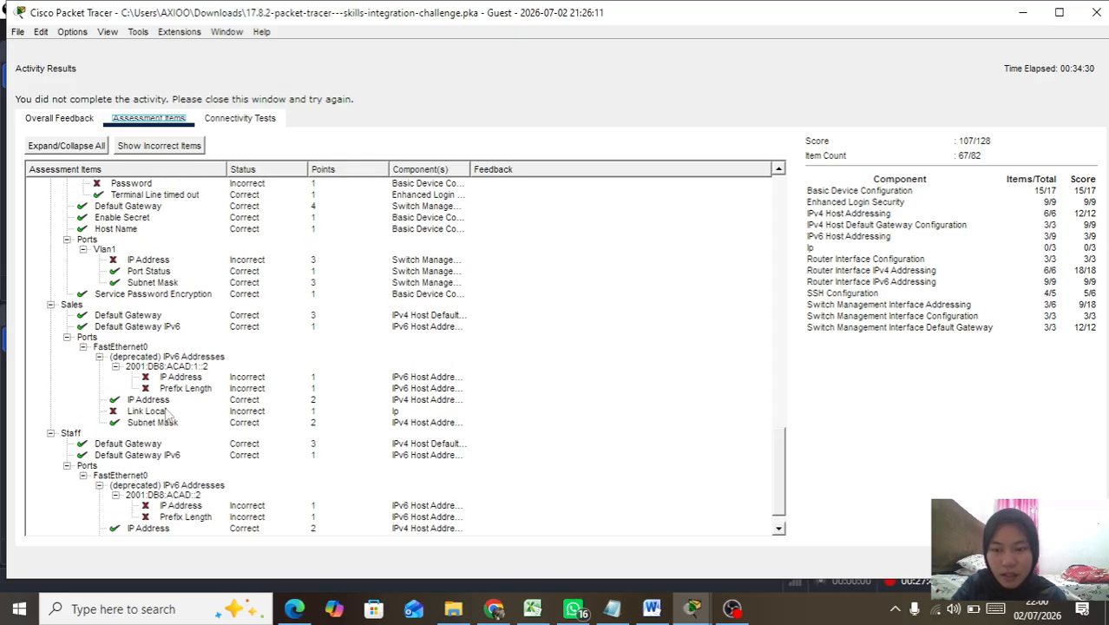
pyautogui.scroll(3, 171, 414)
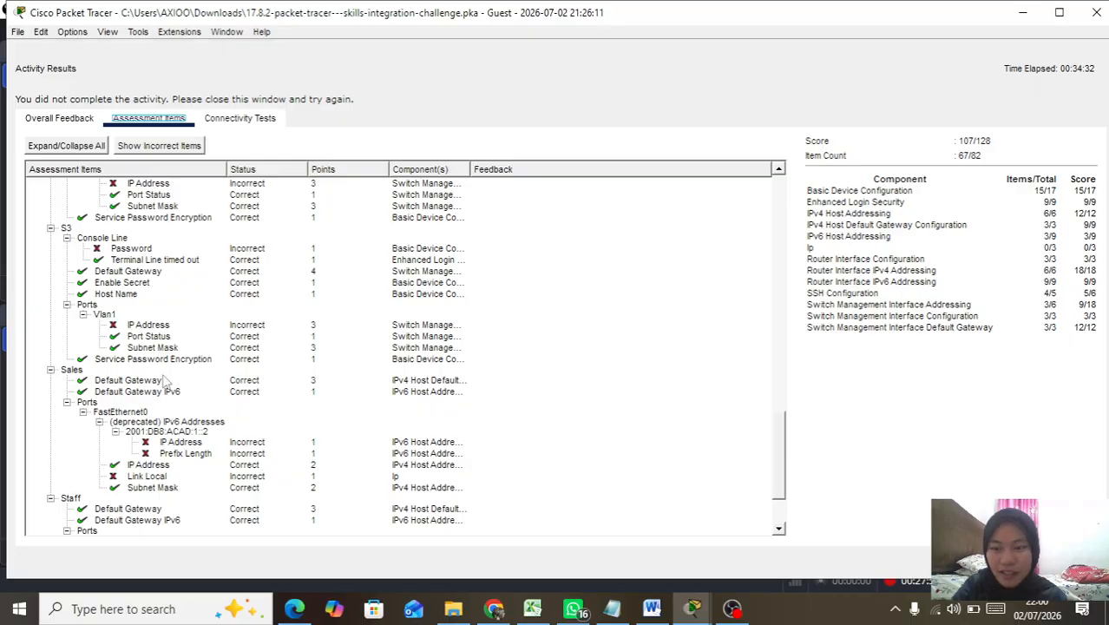
pyautogui.scroll(2, 165, 410)
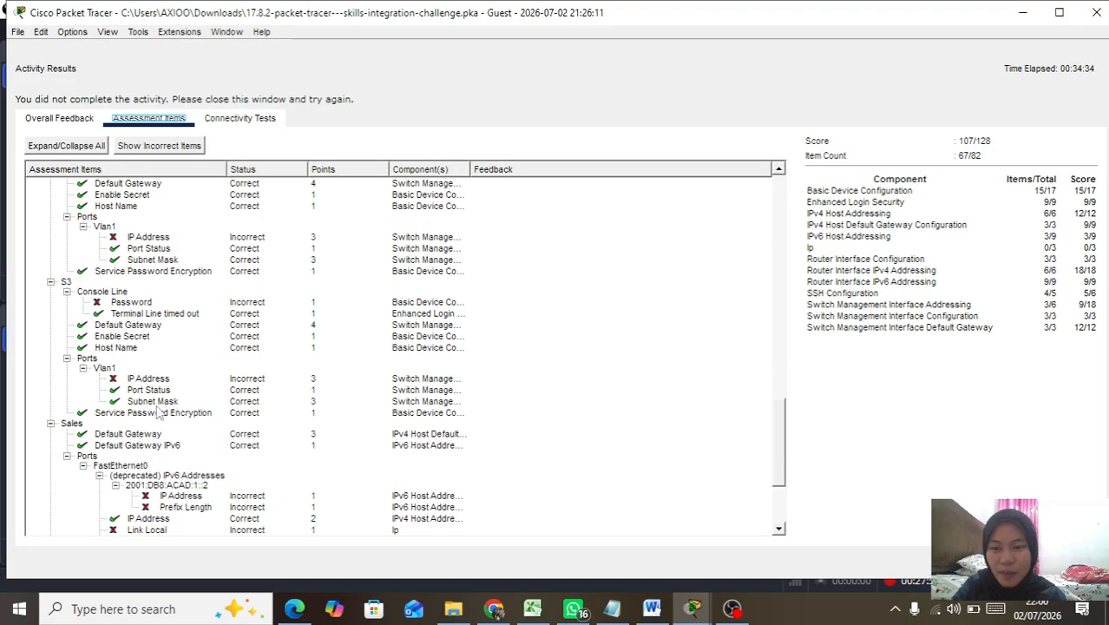
pyautogui.scroll(2, 158, 410)
pyautogui.scroll(2, 126, 349)
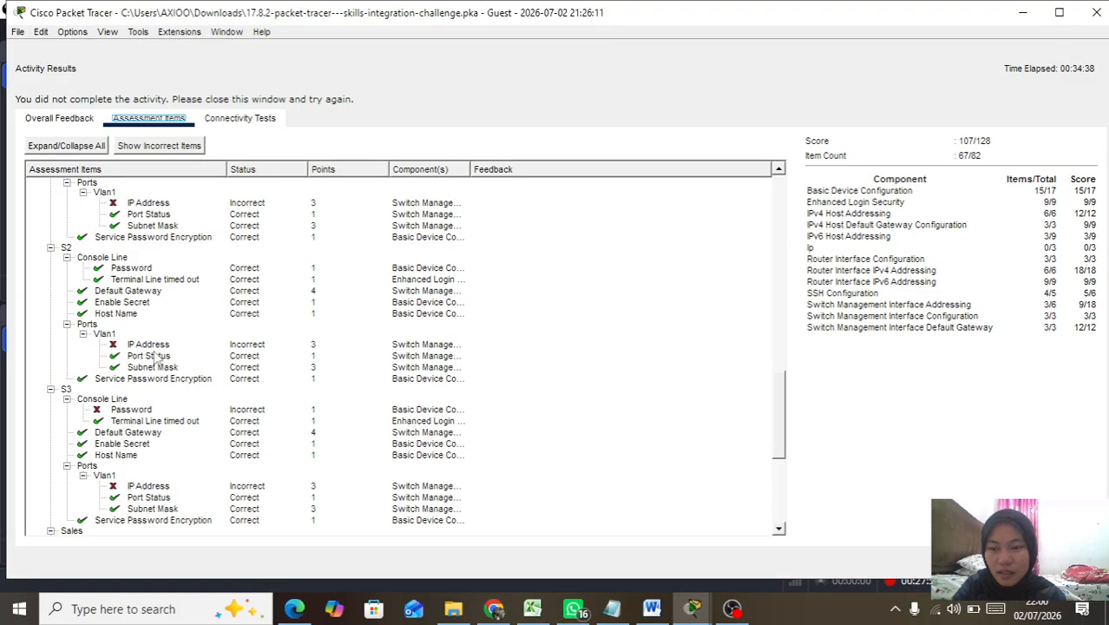
pyautogui.scroll(1, 156, 358)
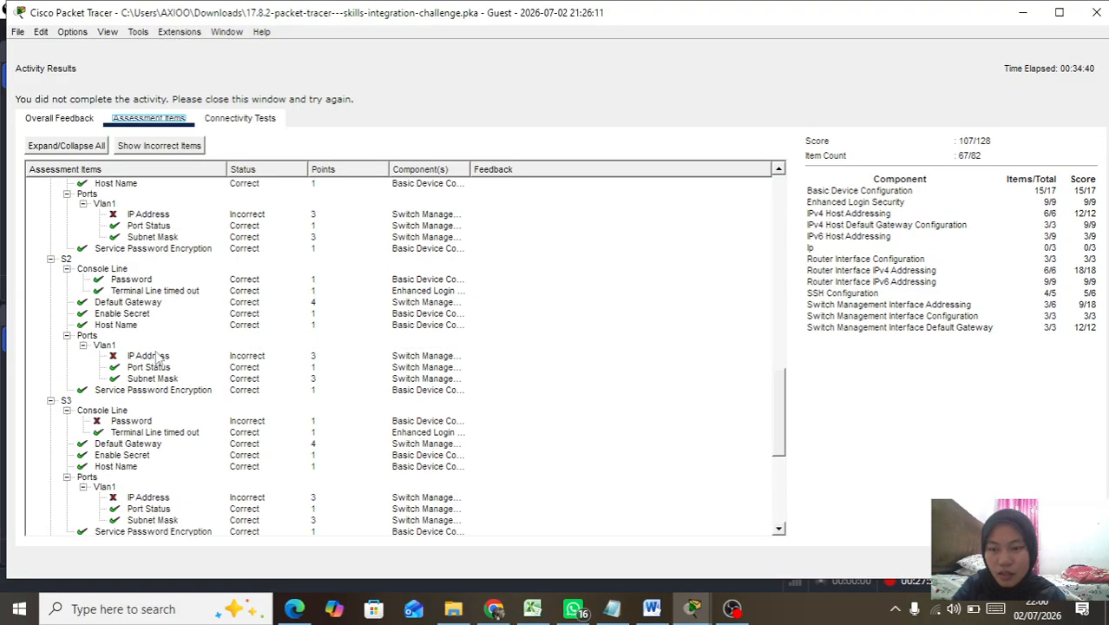
pyautogui.scroll(7, 209, 330)
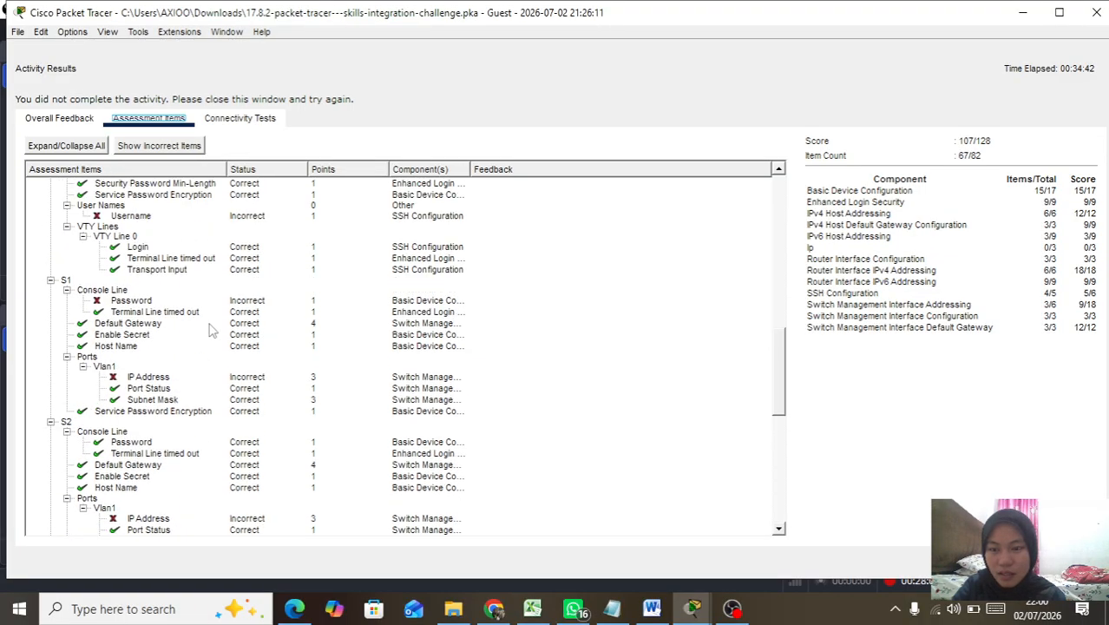
pyautogui.scroll(4, 209, 329)
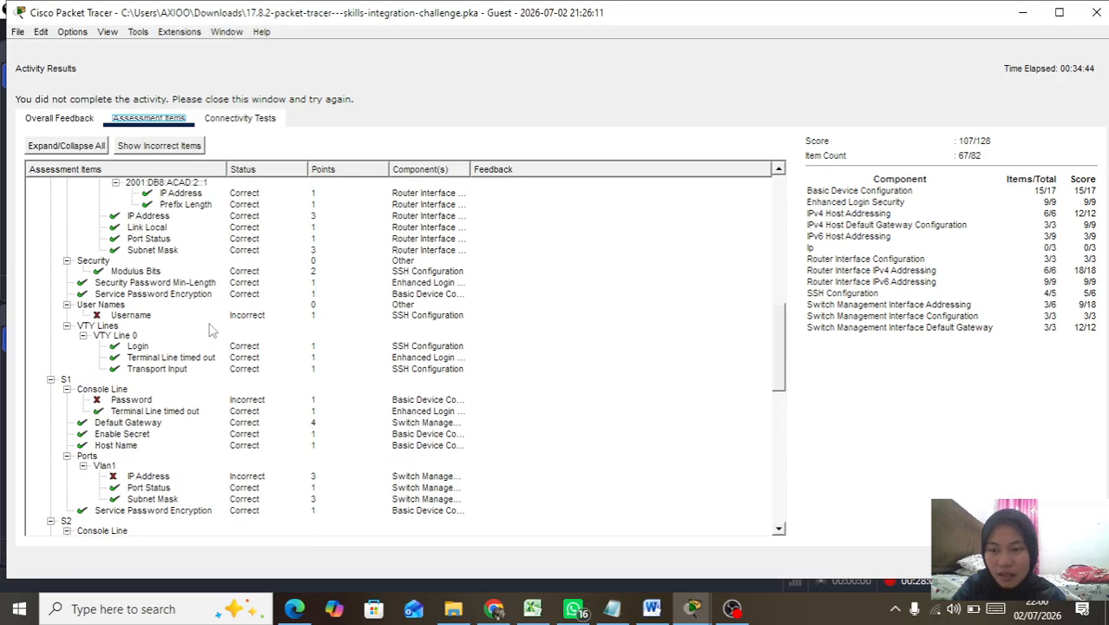
pyautogui.scroll(10, 209, 330)
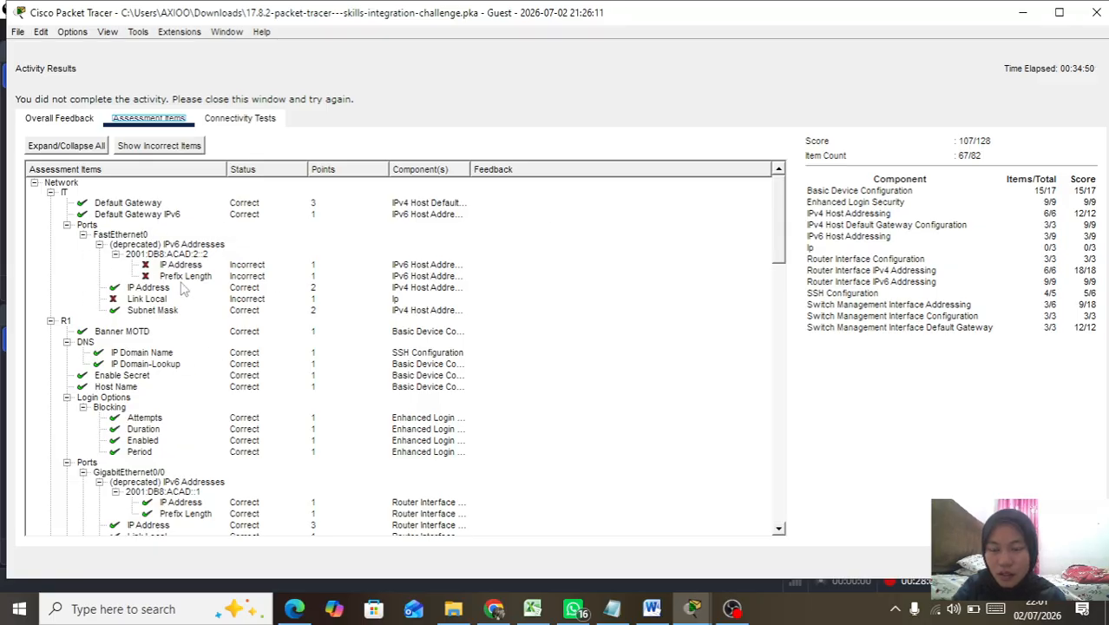
pyautogui.click(1096, 13)
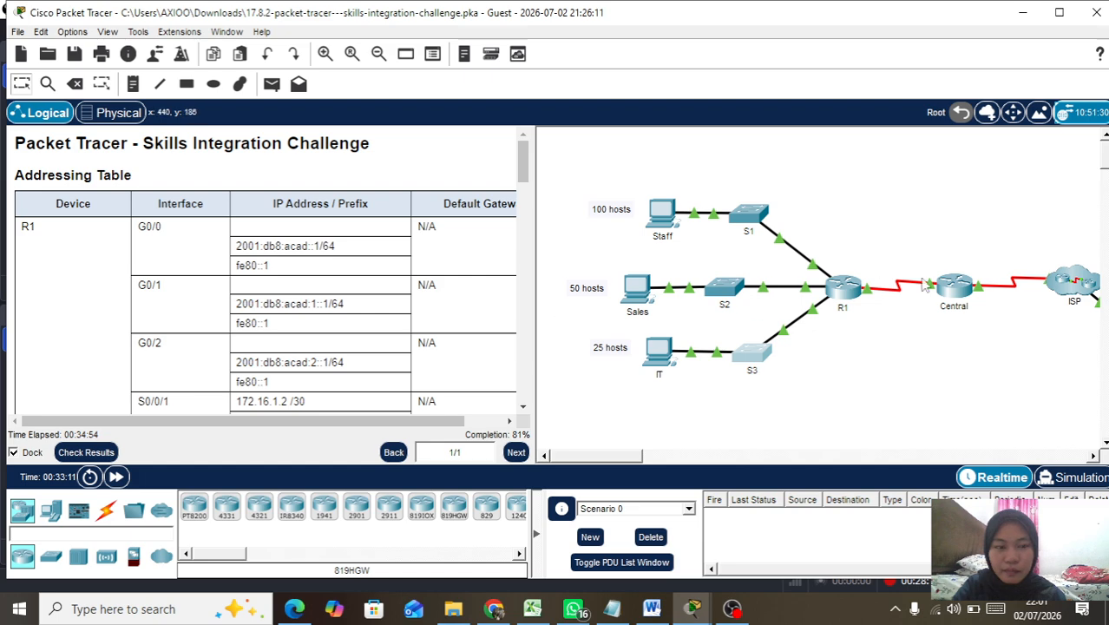
pyautogui.hscroll(4, 958, 279)
pyautogui.hscroll(-4, 957, 279)
pyautogui.hscroll(1, 960, 286)
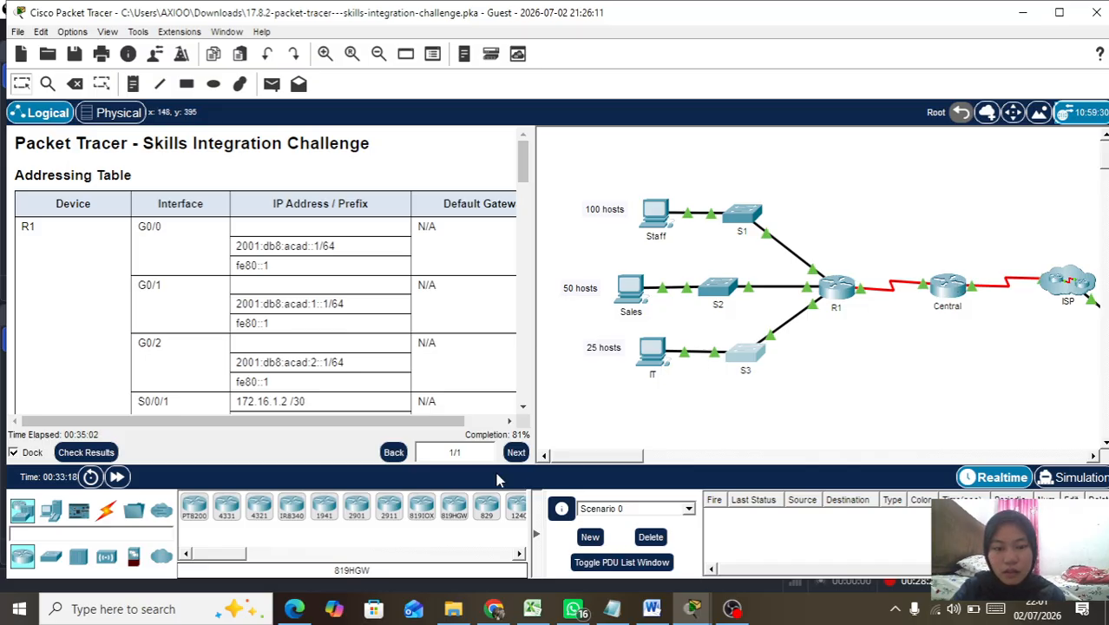
pyautogui.click(75, 454)
pyautogui.click(173, 120)
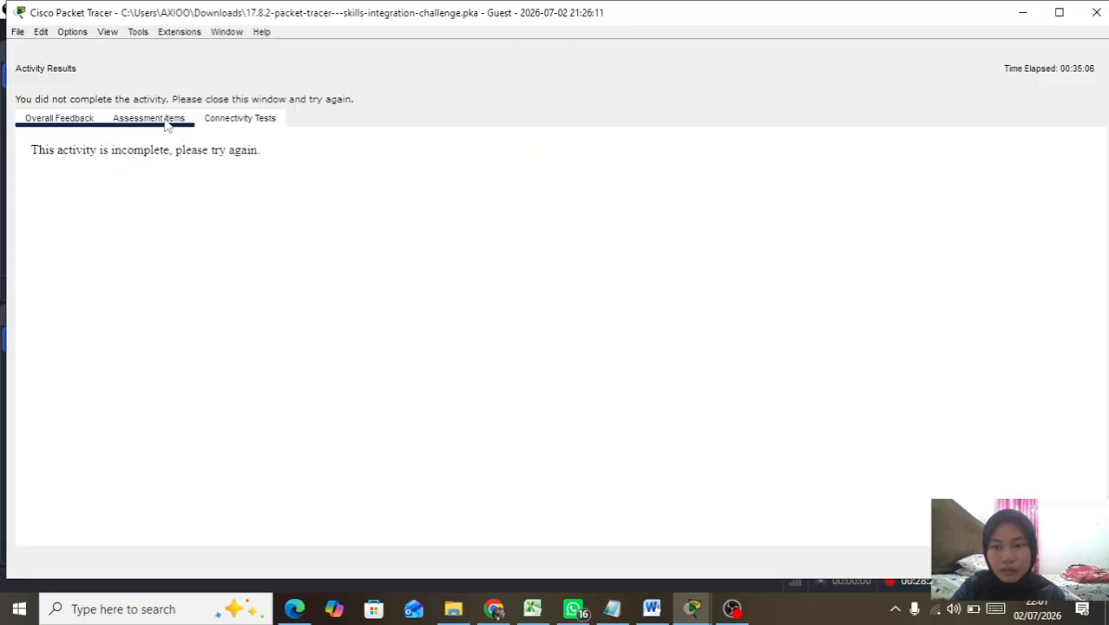
pyautogui.scroll(-1, 403, 283)
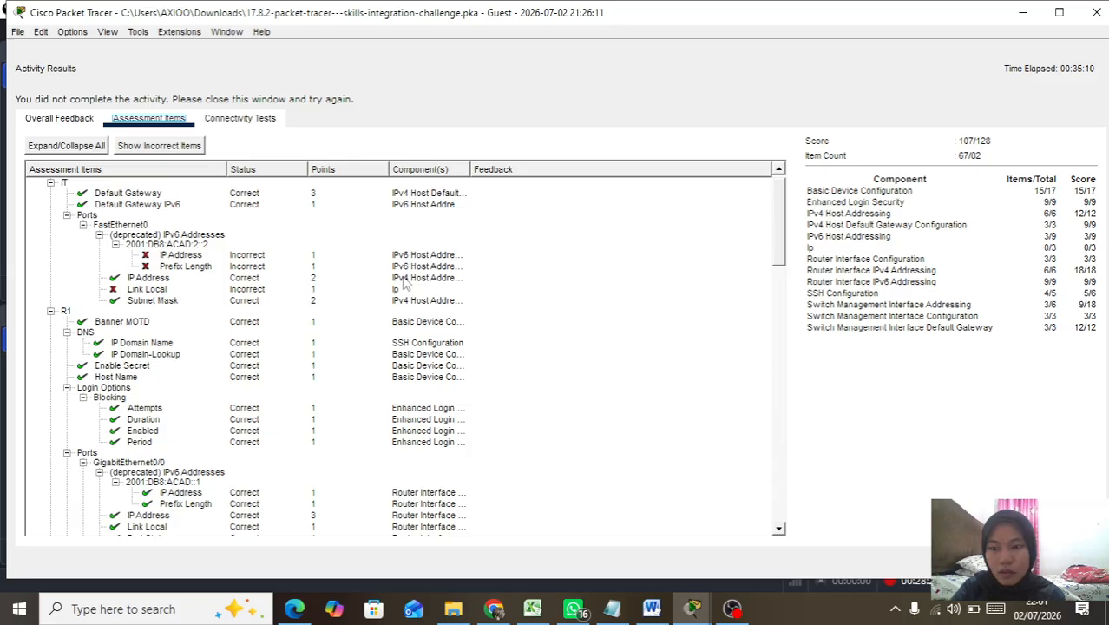
pyautogui.click(1096, 12)
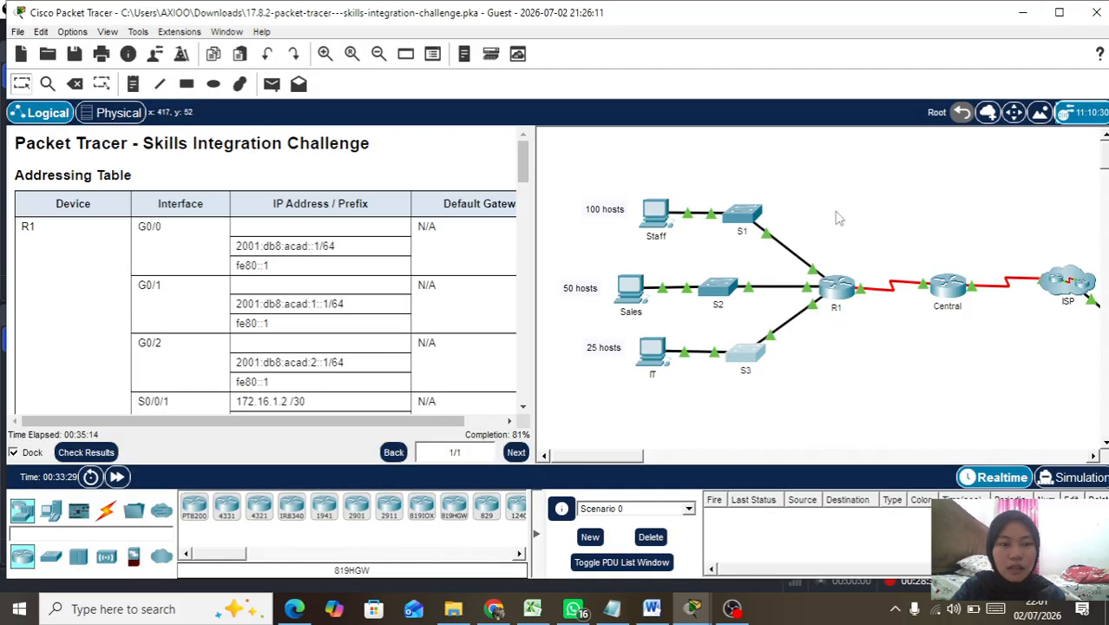
pyautogui.click(653, 219)
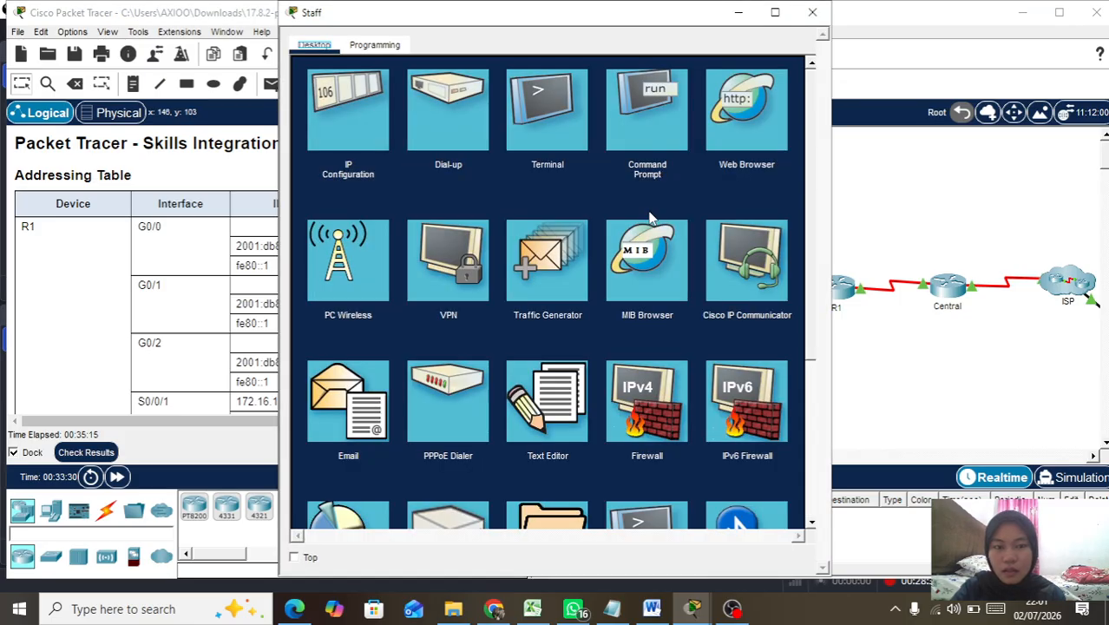
pyautogui.click(554, 103)
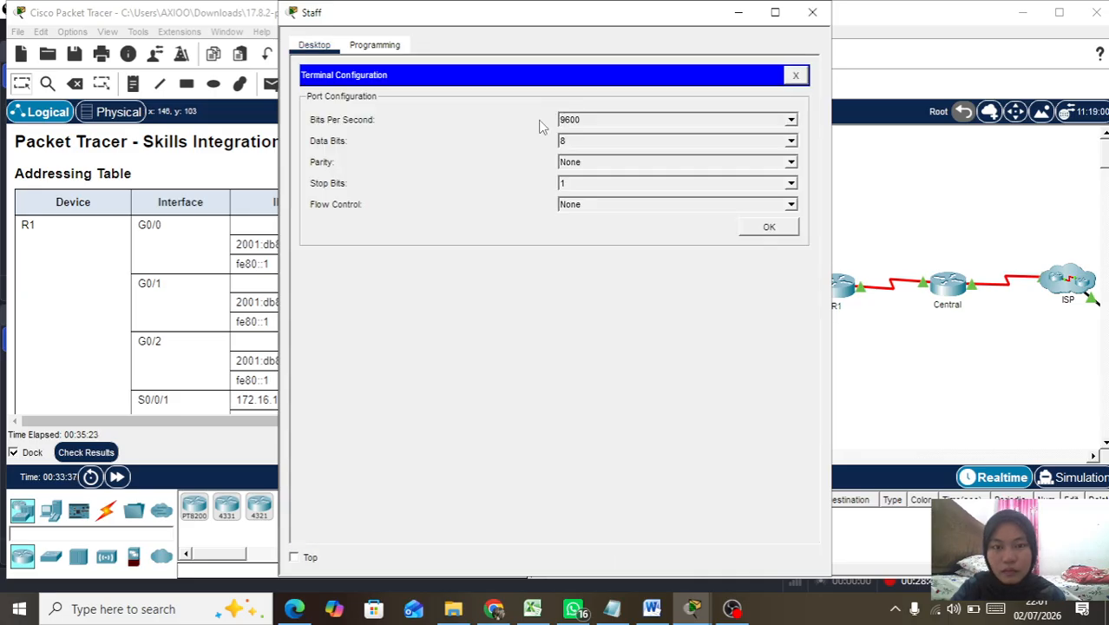
pyautogui.click(756, 227)
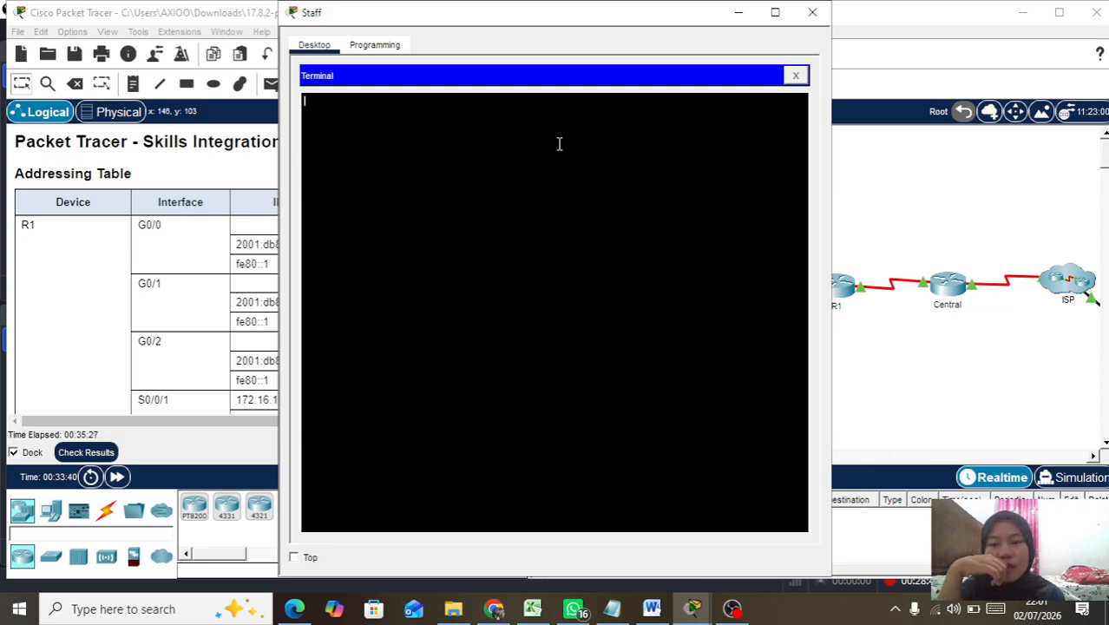
pyautogui.click(812, 12)
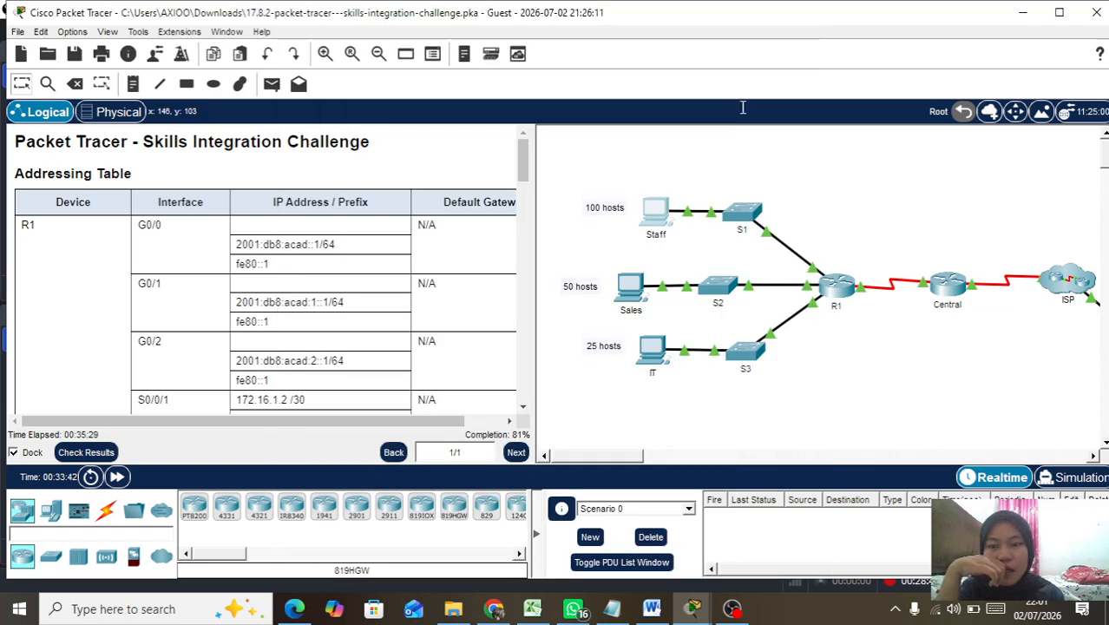
pyautogui.moveTo(692, 212)
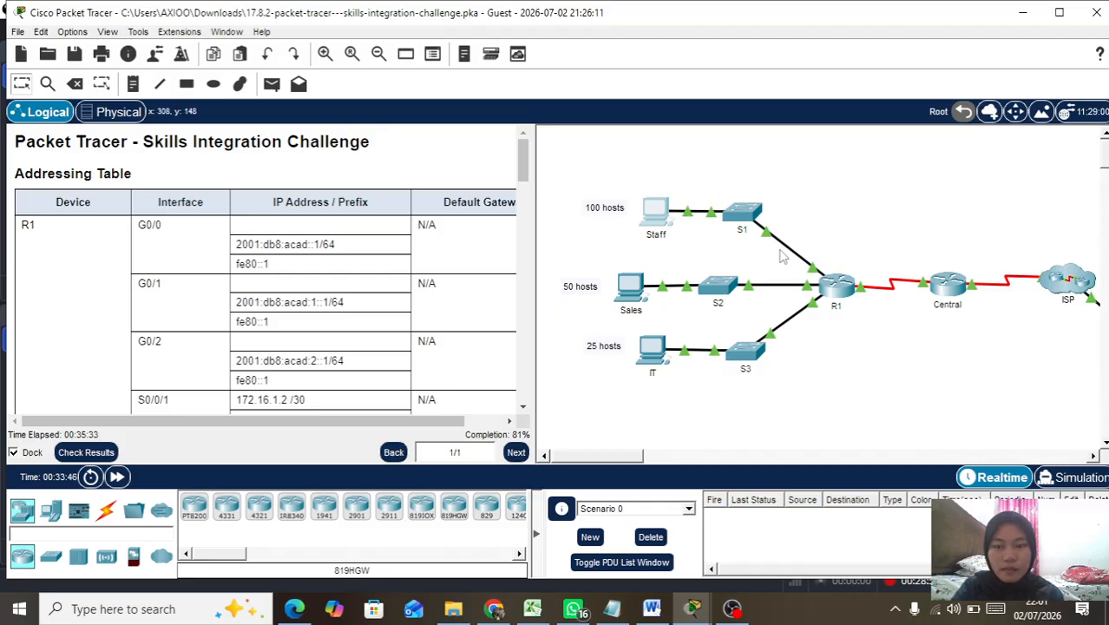
# Step: Open R1's CLI and log in with the console password after several failed attempts
pyautogui.click(828, 288)
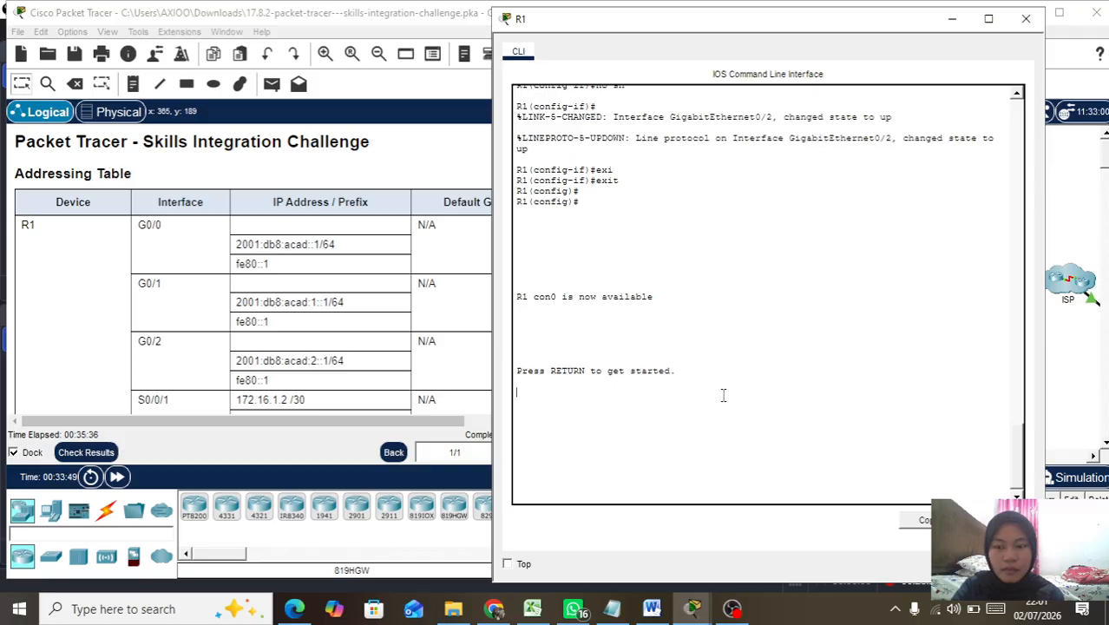
pyautogui.press('Return')
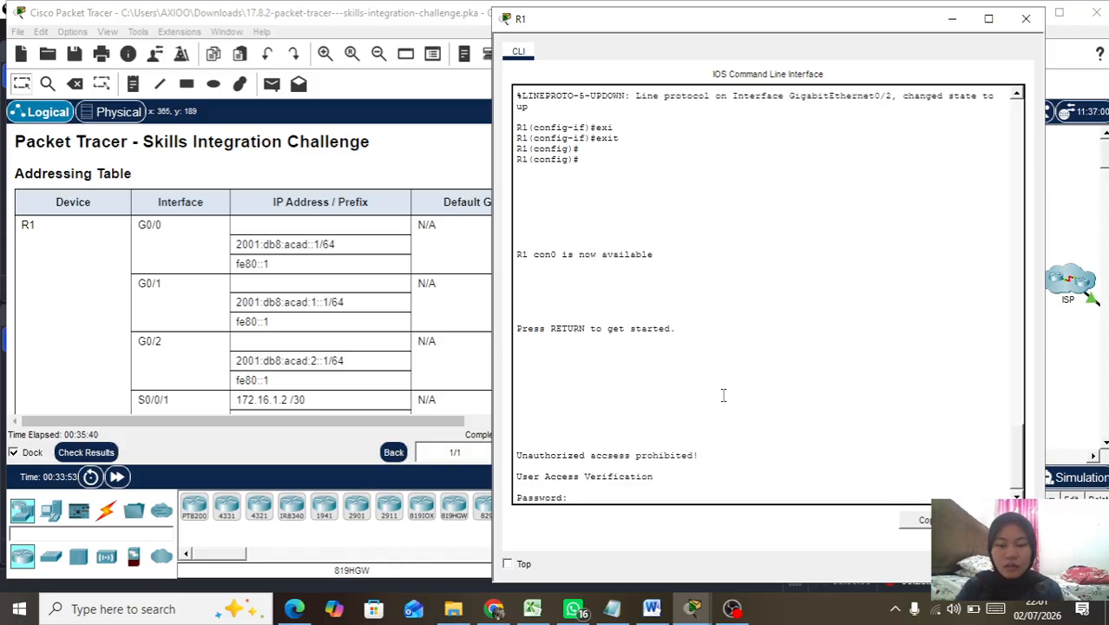
pyautogui.press('Return')
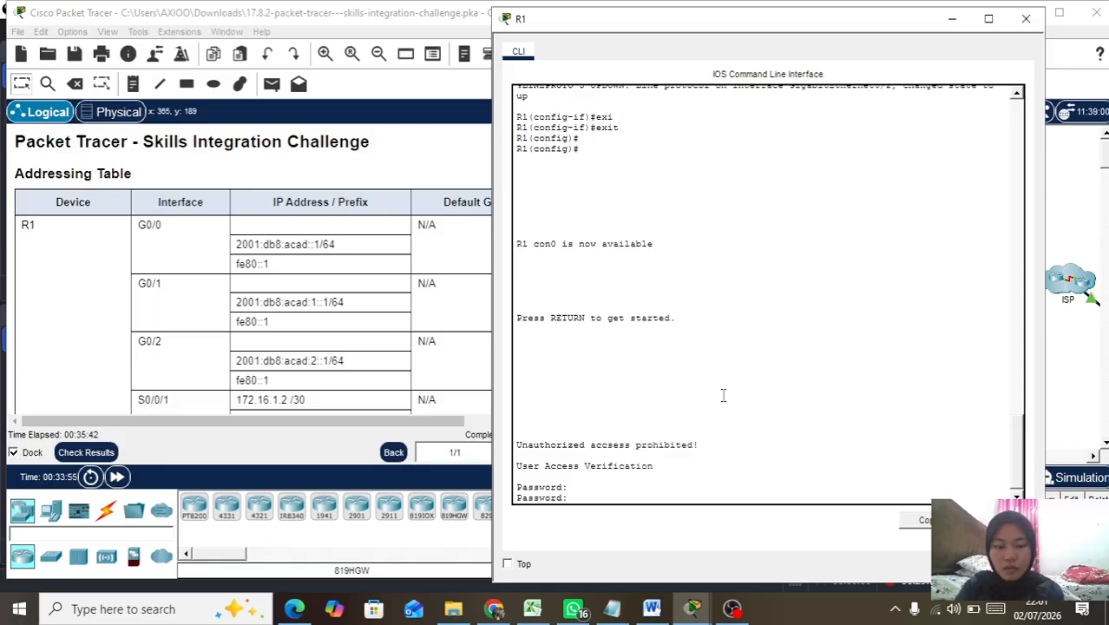
pyautogui.press('Return')
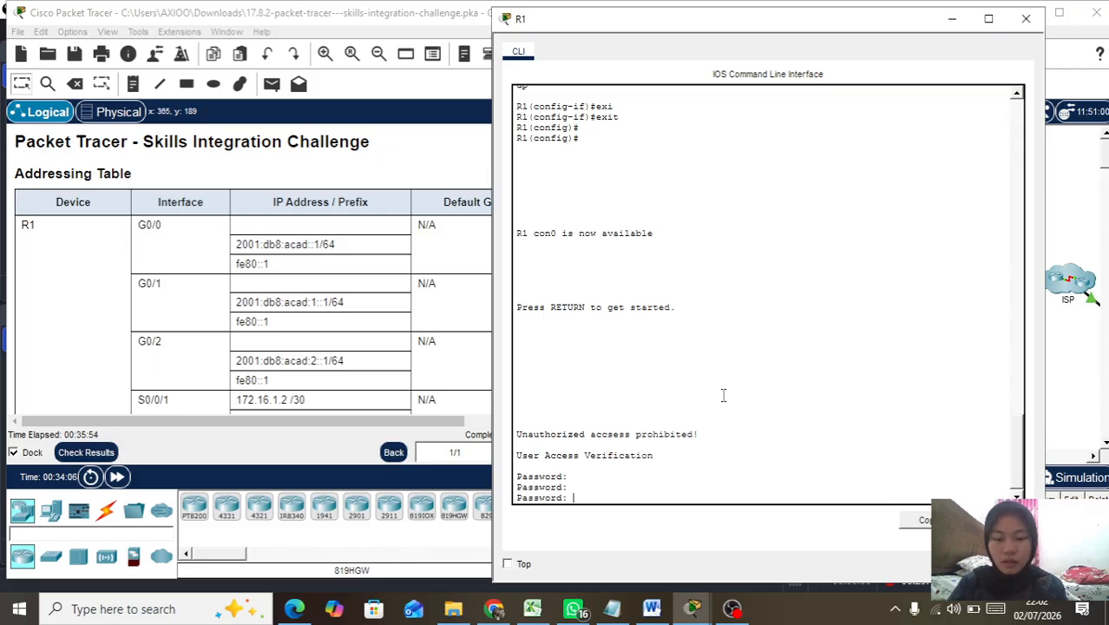
pyautogui.press('Return')
pyautogui.press('Return')
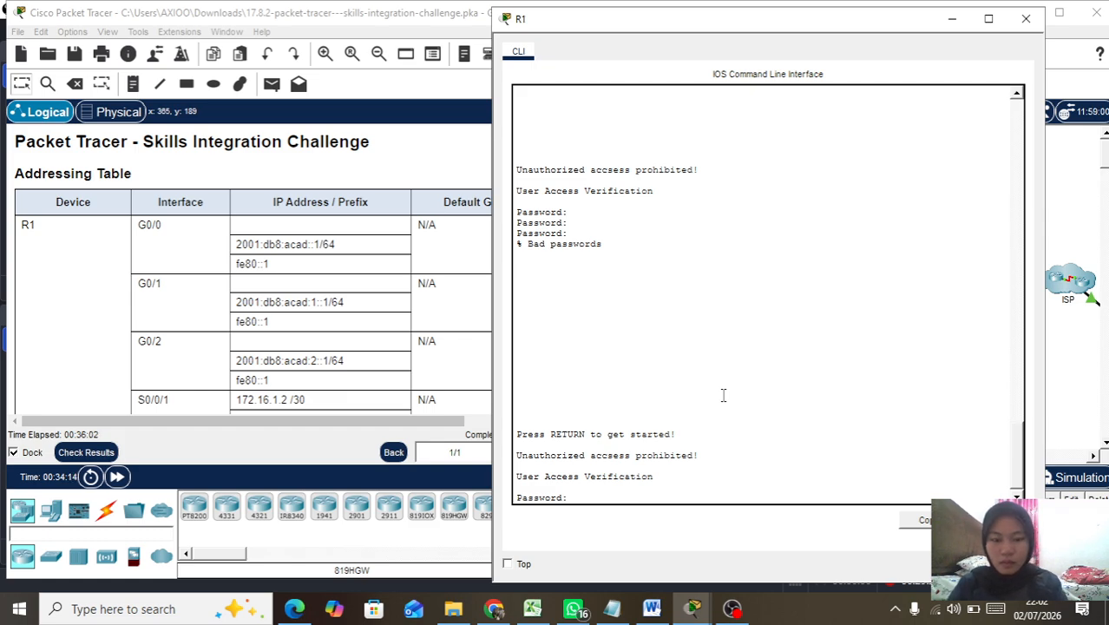
pyautogui.press('Return')
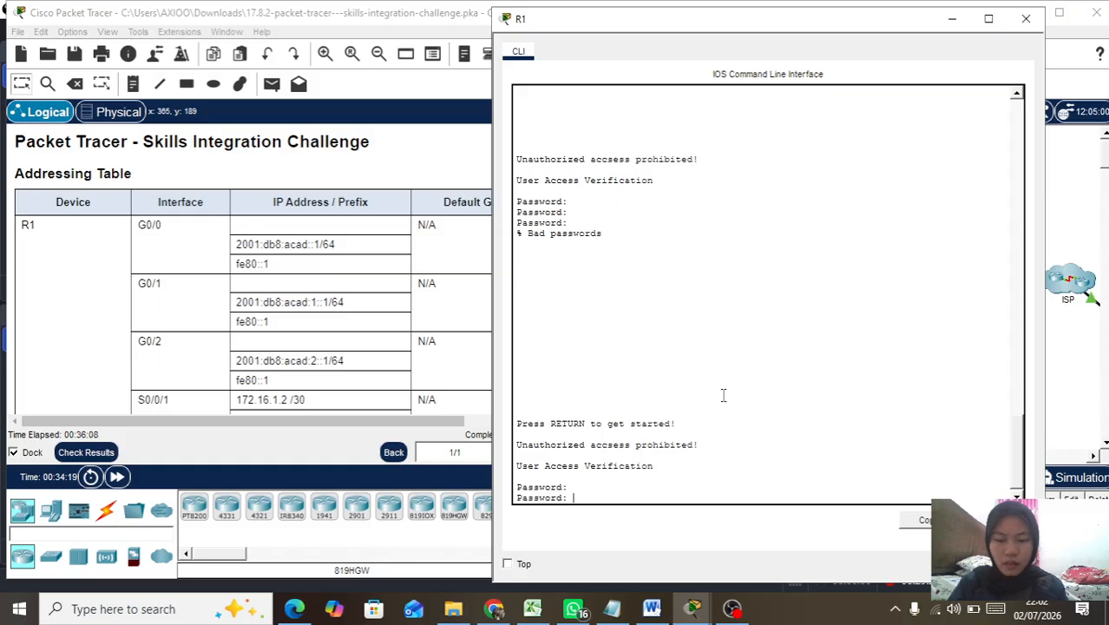
pyautogui.press('Return')
pyautogui.press('Return')
# Step: Enter privileged mode on R1 with the enable password
pyautogui.write('ena')
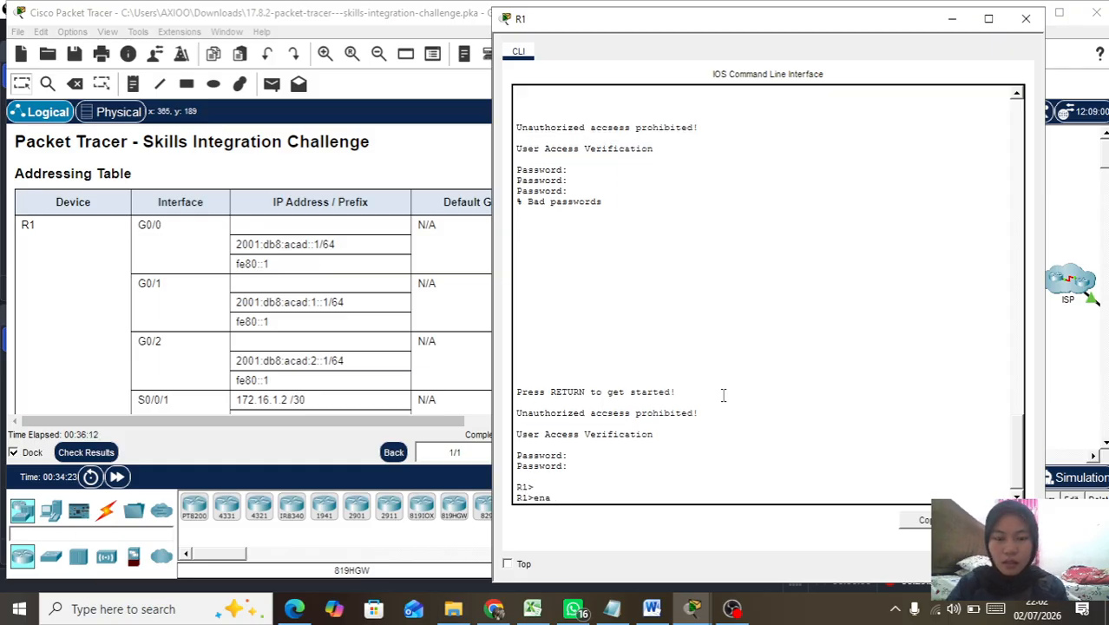
pyautogui.press('Return')
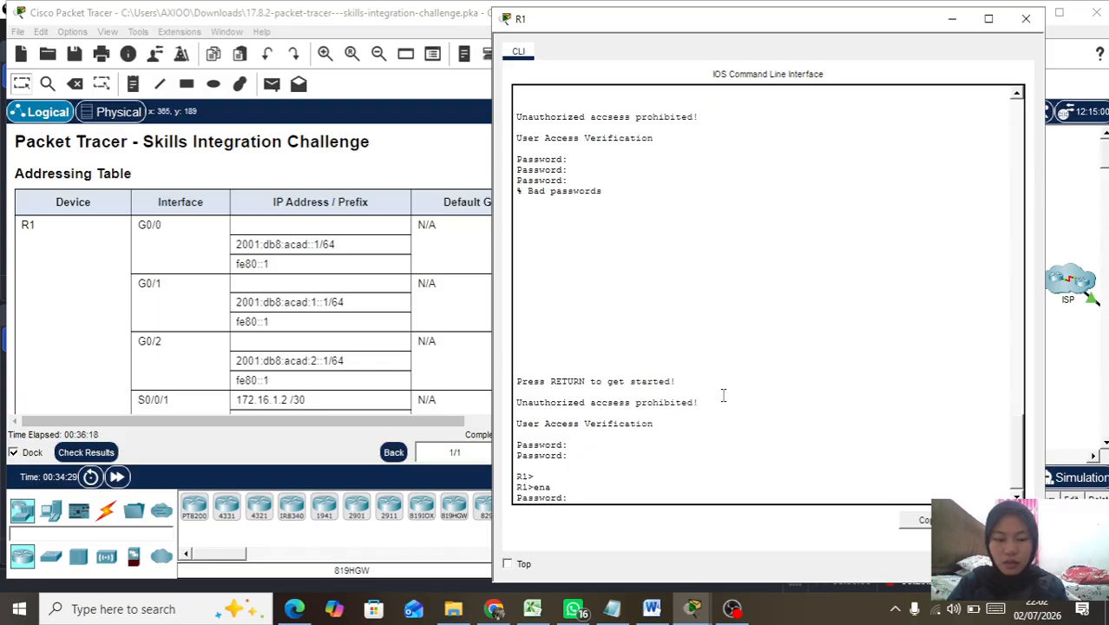
pyautogui.press('Return')
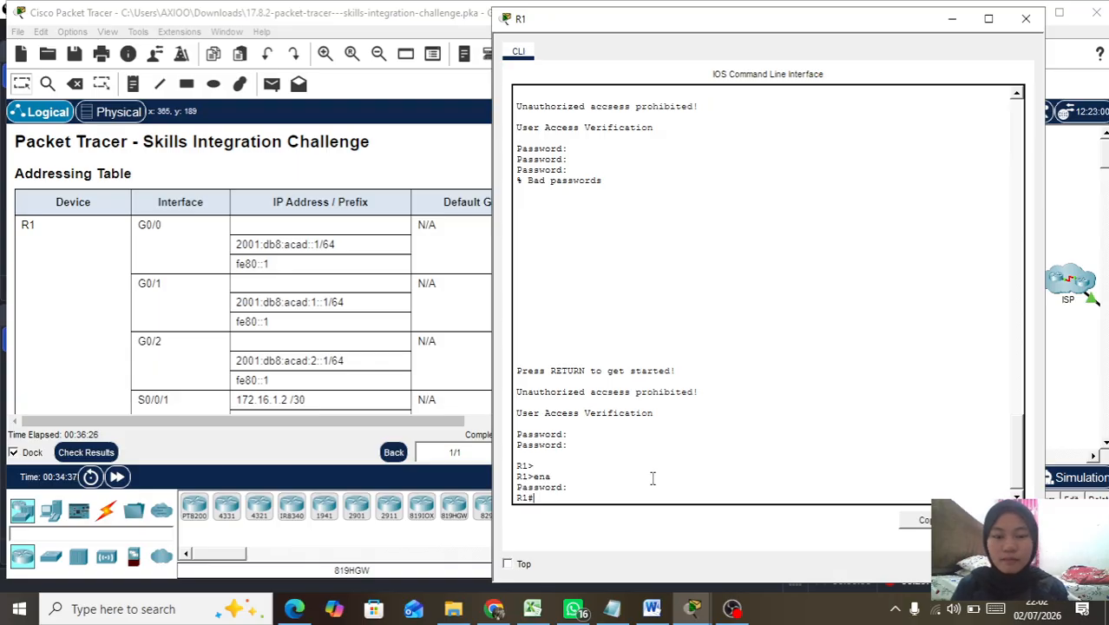
# Step: Enter global configuration with conf t and select interface G0/0
pyautogui.write('conf t')
pyautogui.press('Return')
pyautogui.write('in')
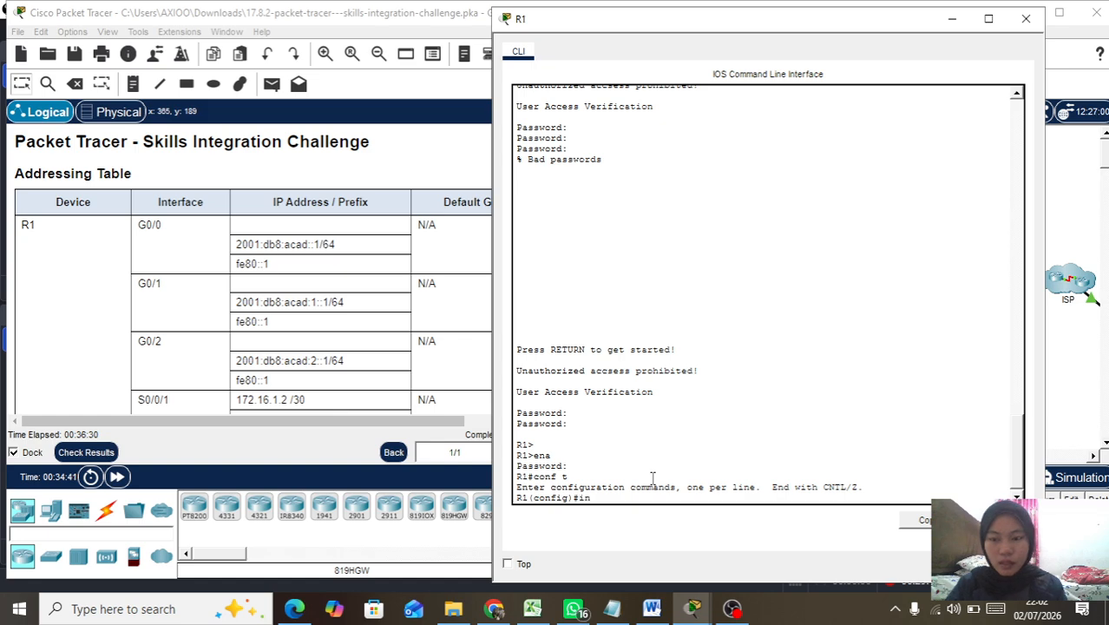
pyautogui.press('Tab')
pyautogui.write('g0/0')
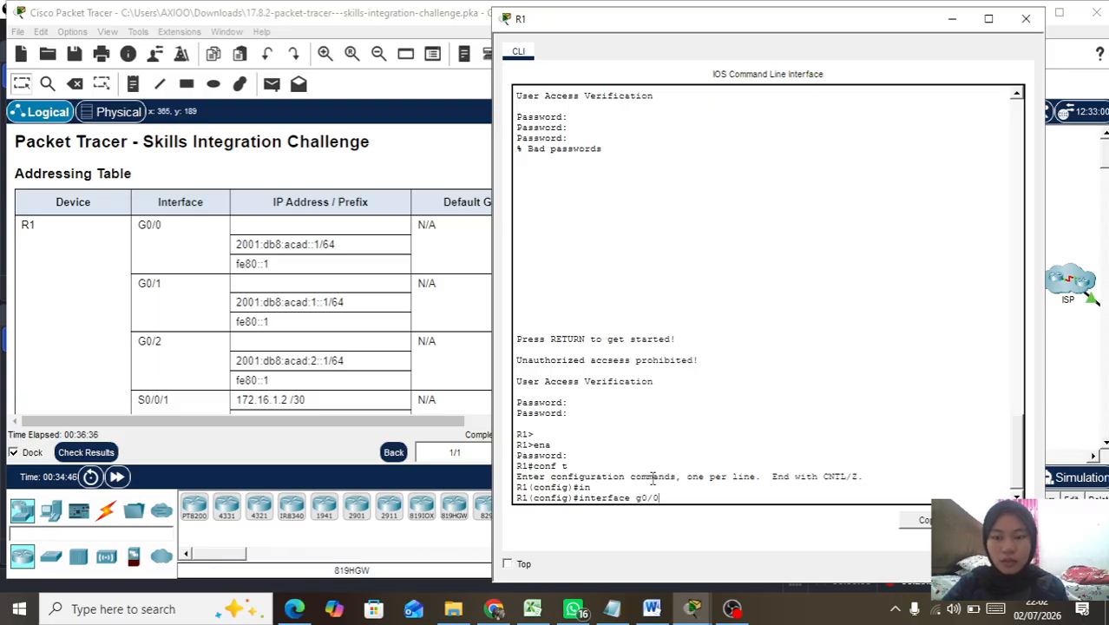
pyautogui.press('Return')
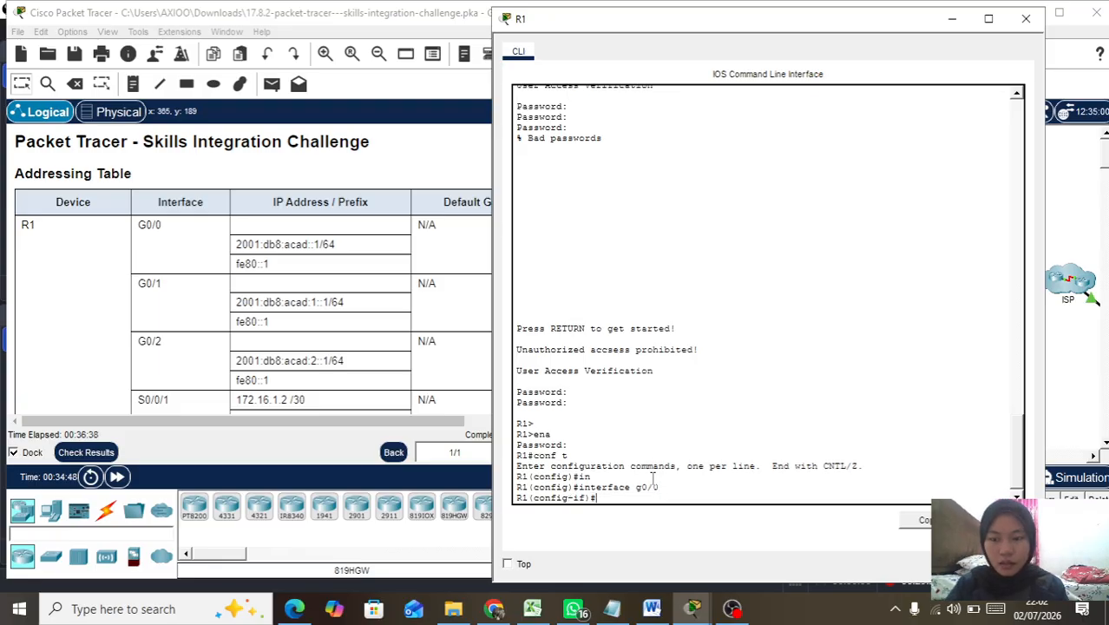
# Step: Assign 192.168.0.1 255.255.255.128 to G0/0, enable it, and exit
pyautogui.write('ip ad')
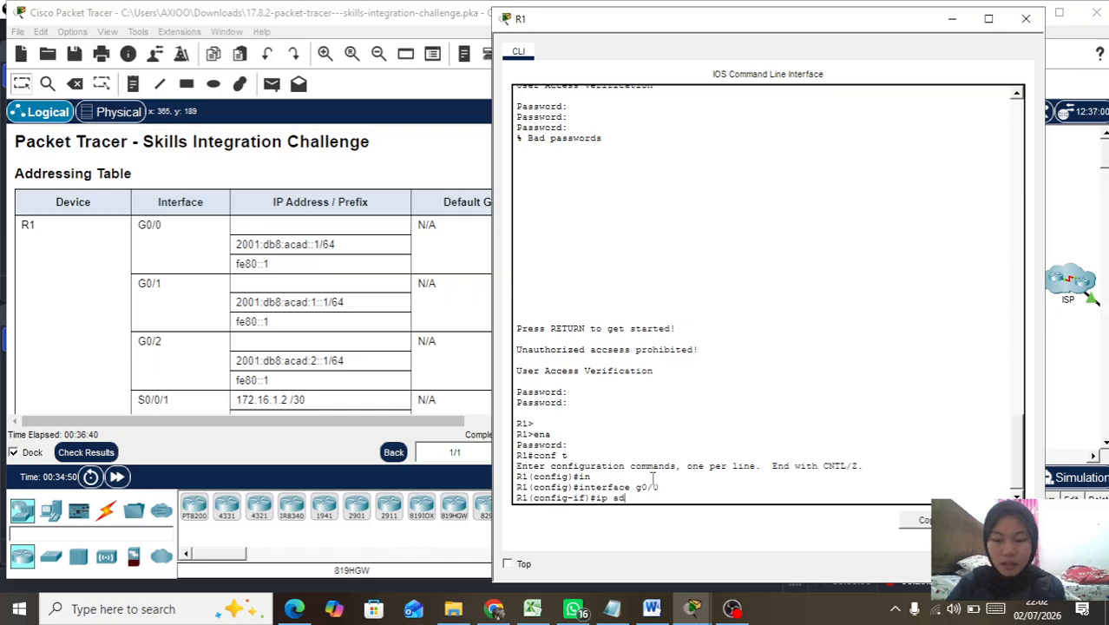
pyautogui.press('Tab')
pyautogui.write('192.168.0.1 255.2')
pyautogui.write('55.255')
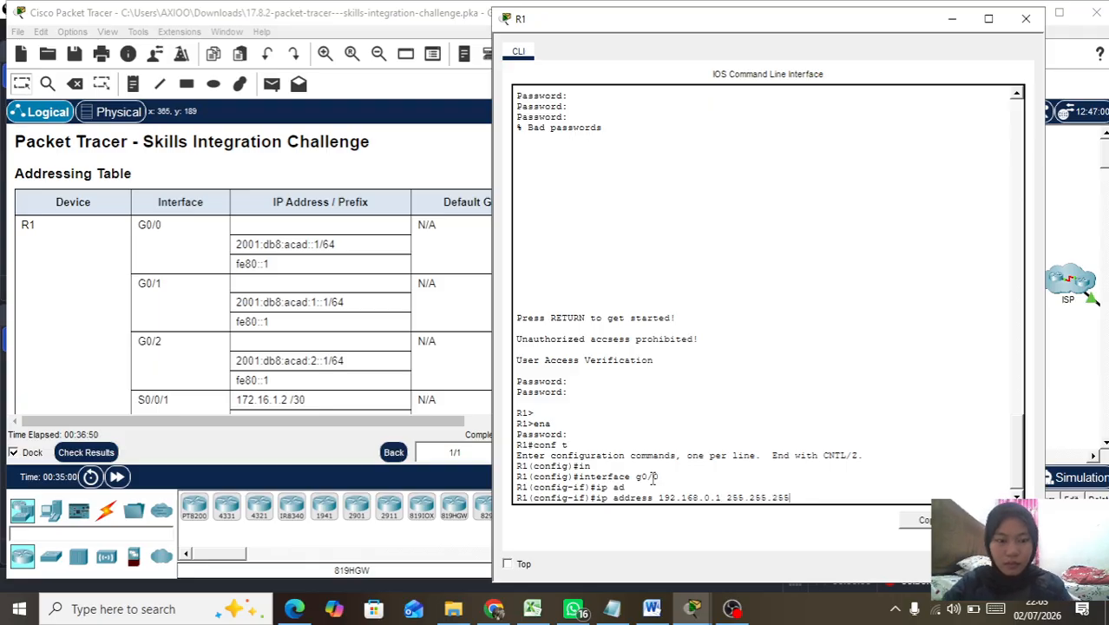
pyautogui.write('128')
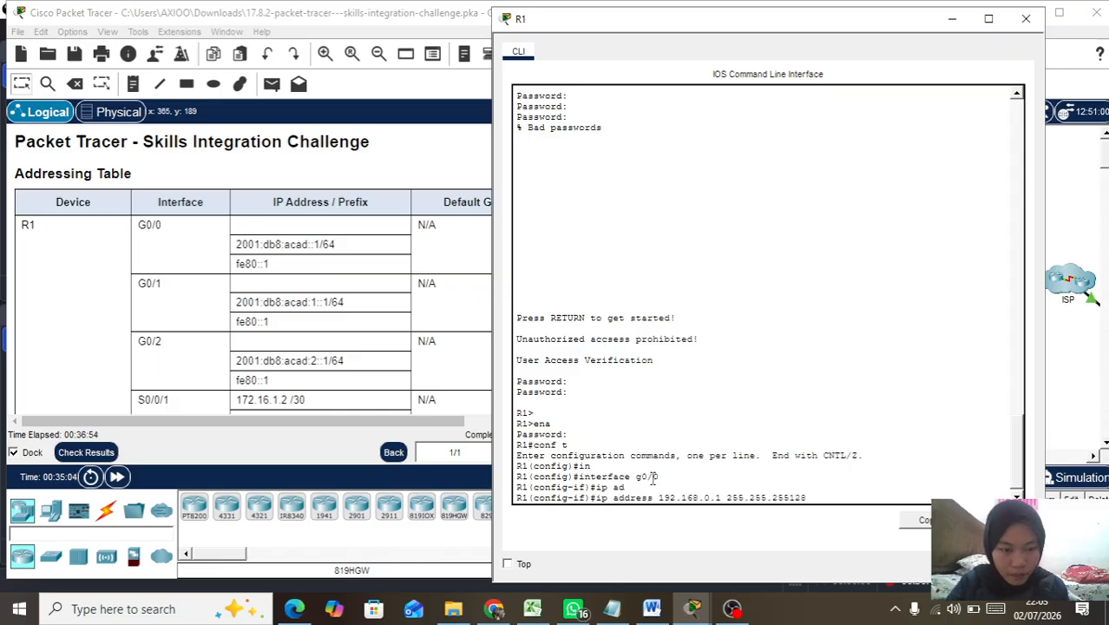
pyautogui.write('.')
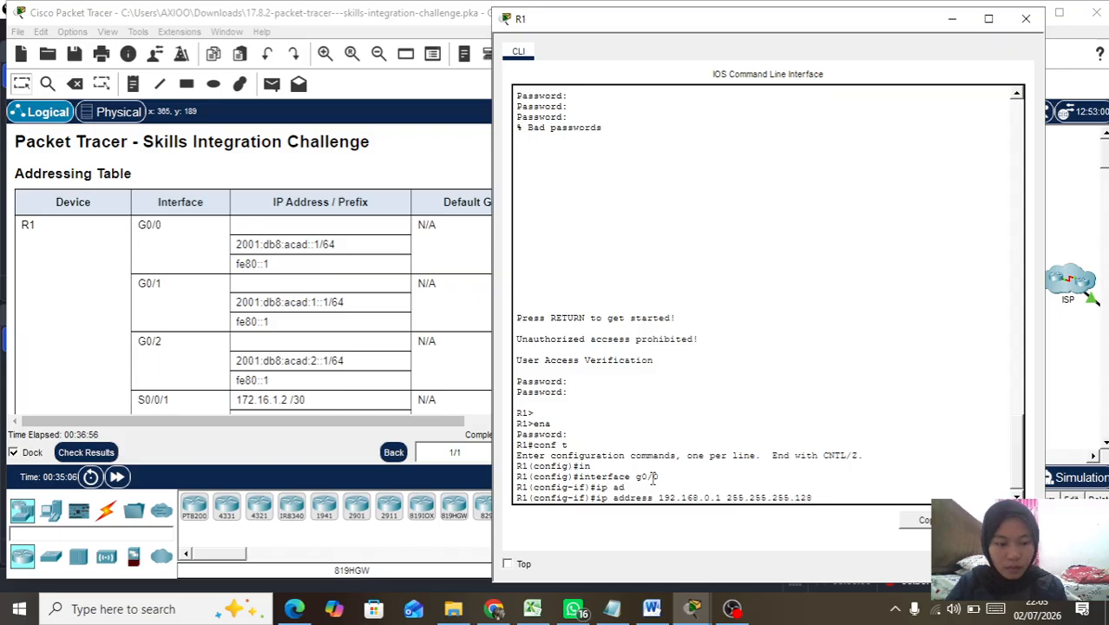
pyautogui.press('Return')
pyautogui.write('no s')
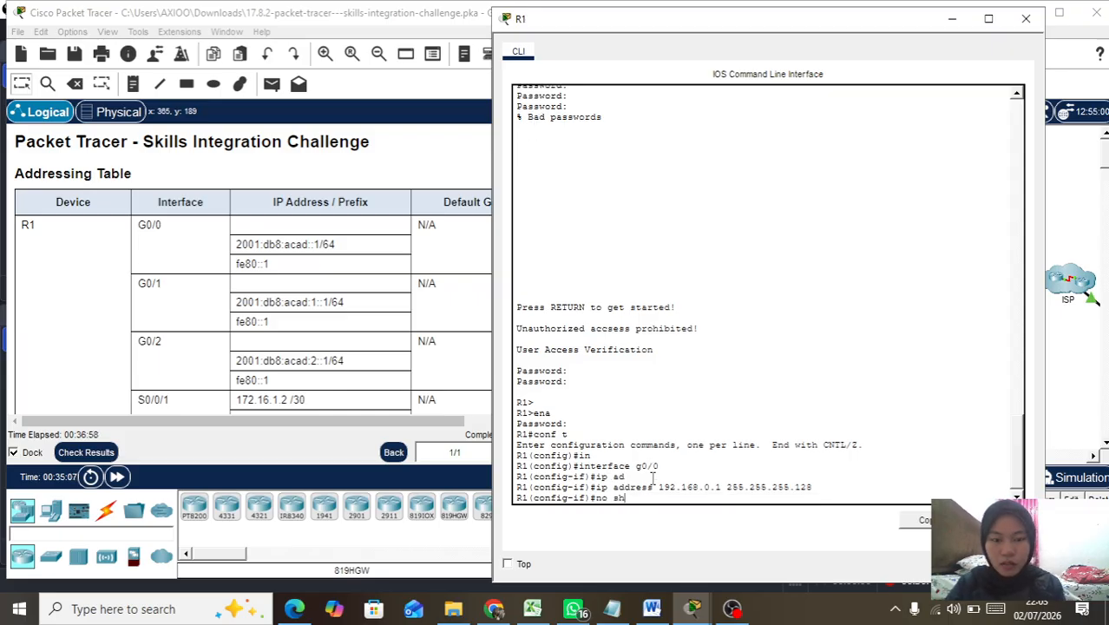
pyautogui.write('h')
pyautogui.press('Return')
pyautogui.write('exit')
pyautogui.press('Return')
pyautogui.press('Return')
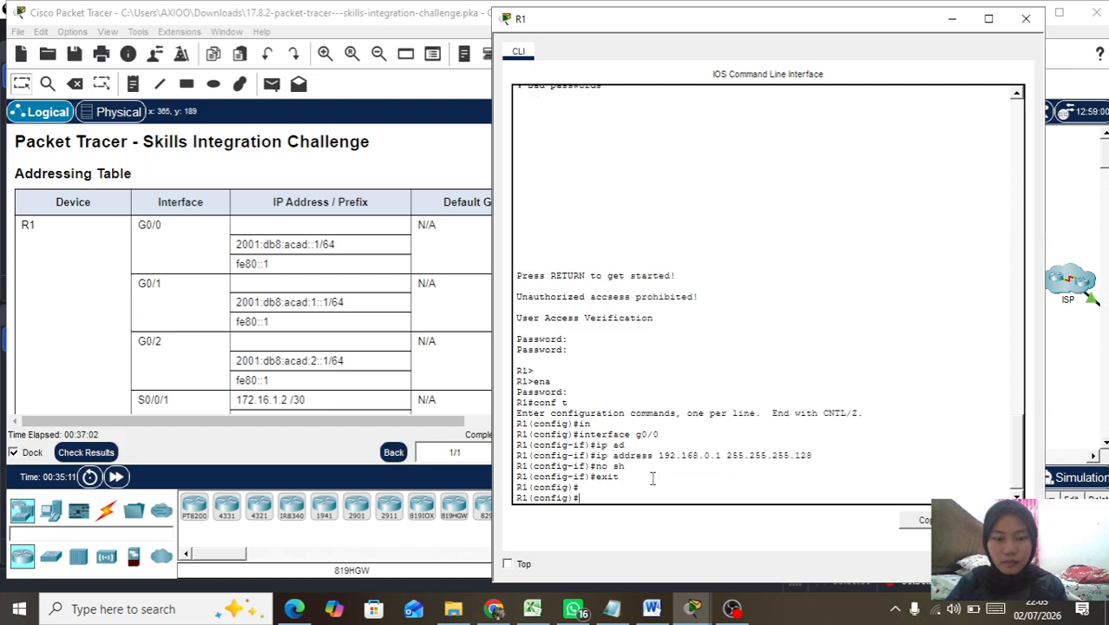
# Step: Assign 192.168.0.129 255.255.255.192 to interface G0/1
pyautogui.write('in')
pyautogui.press('Tab')
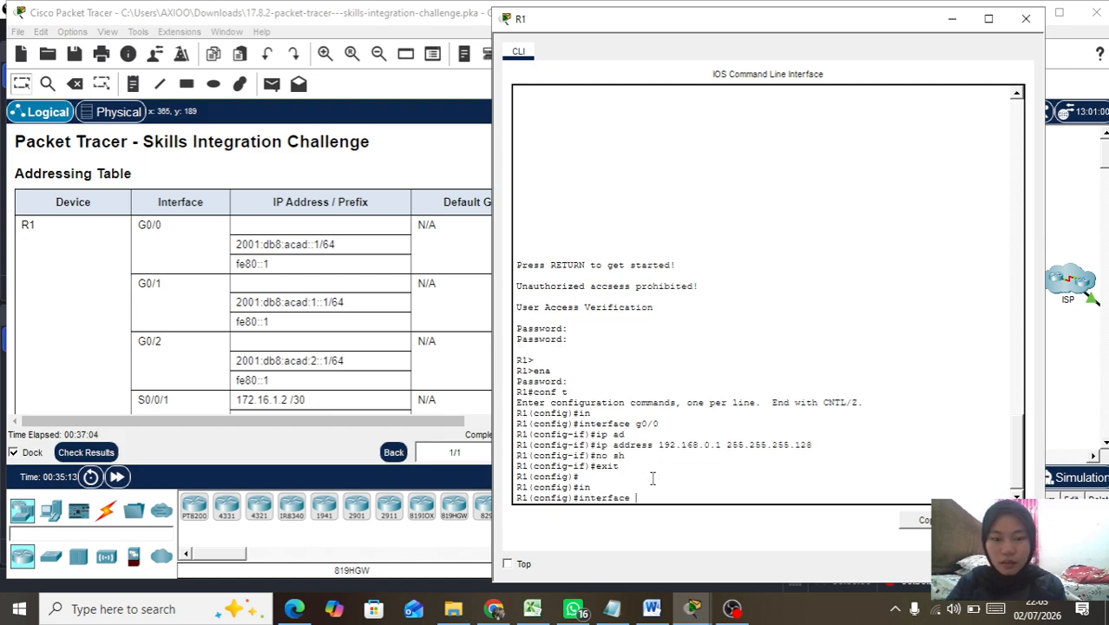
pyautogui.write('g0/2')
pyautogui.press('BackSpace')
pyautogui.write('1')
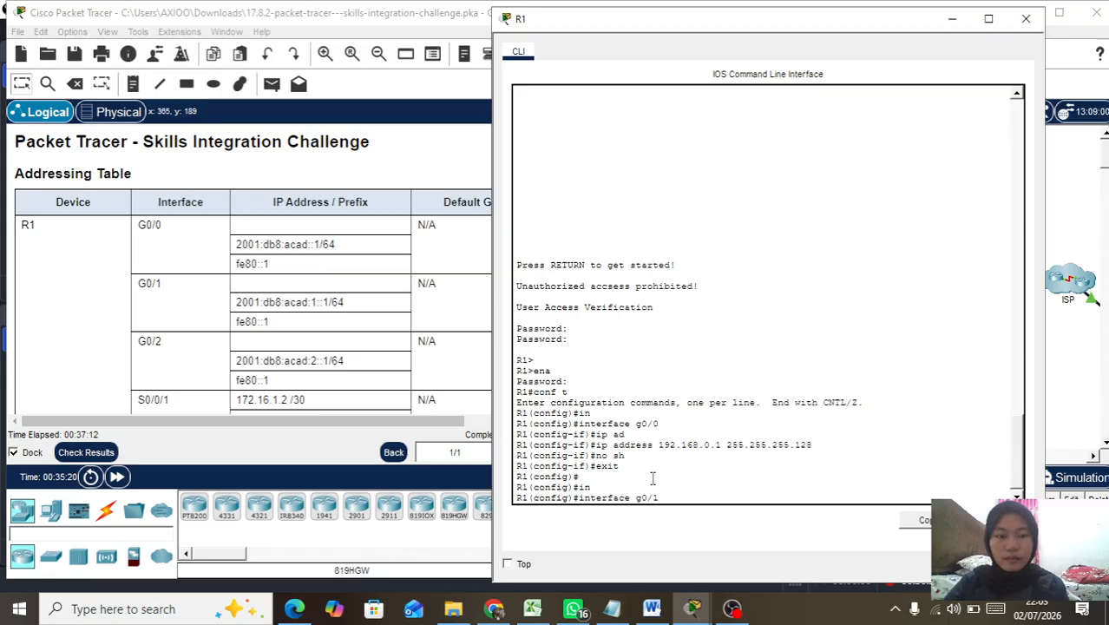
pyautogui.press('Return')
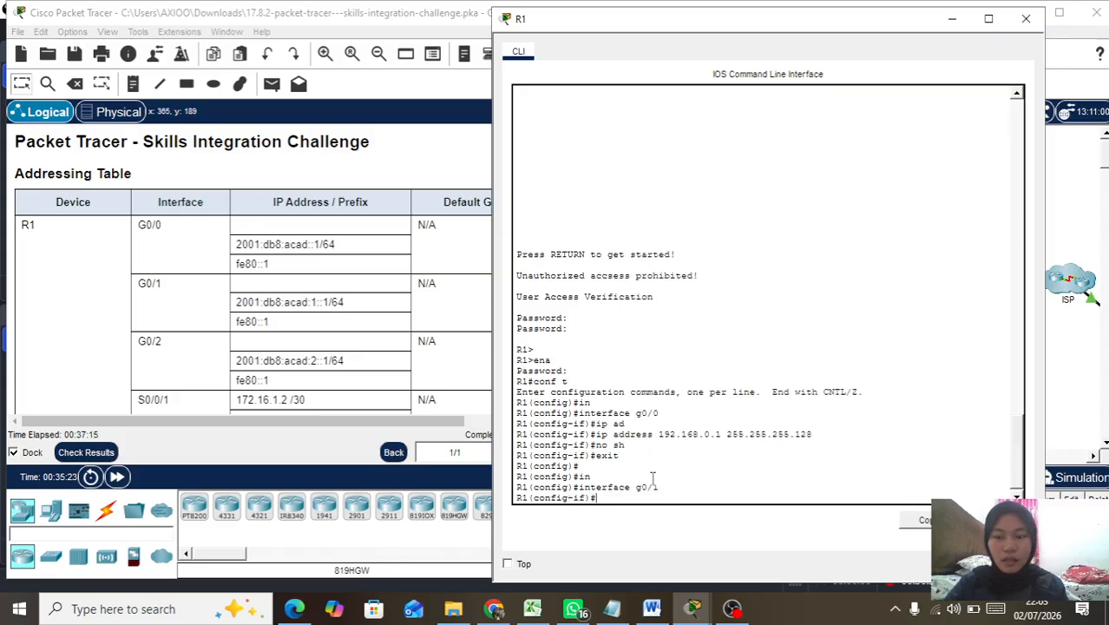
pyautogui.write('ip ad')
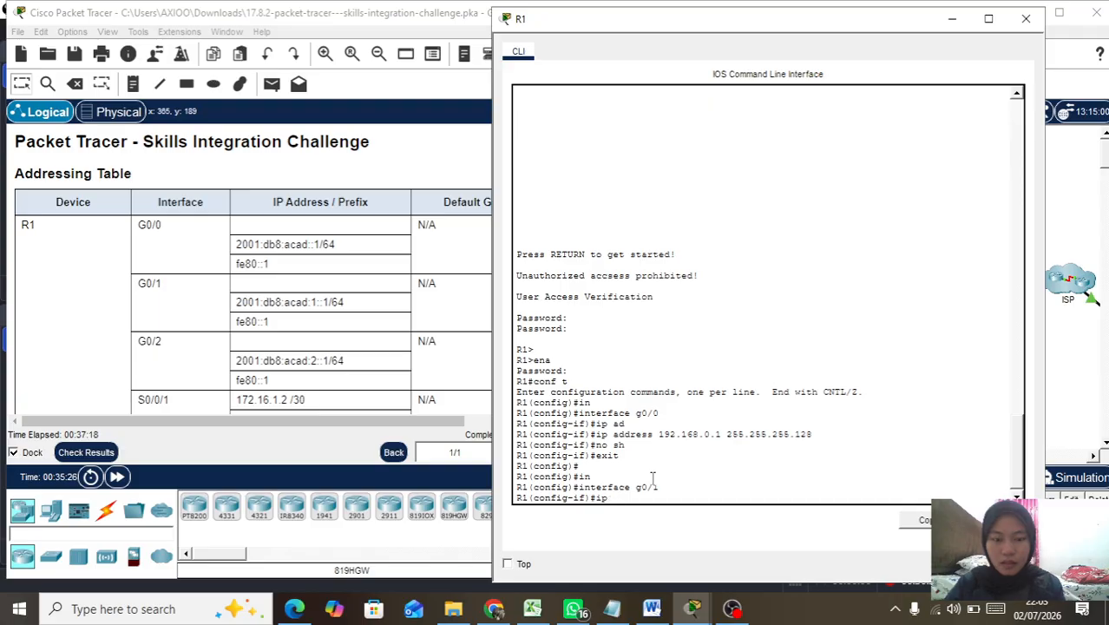
pyautogui.press('Tab')
pyautogui.write('1')
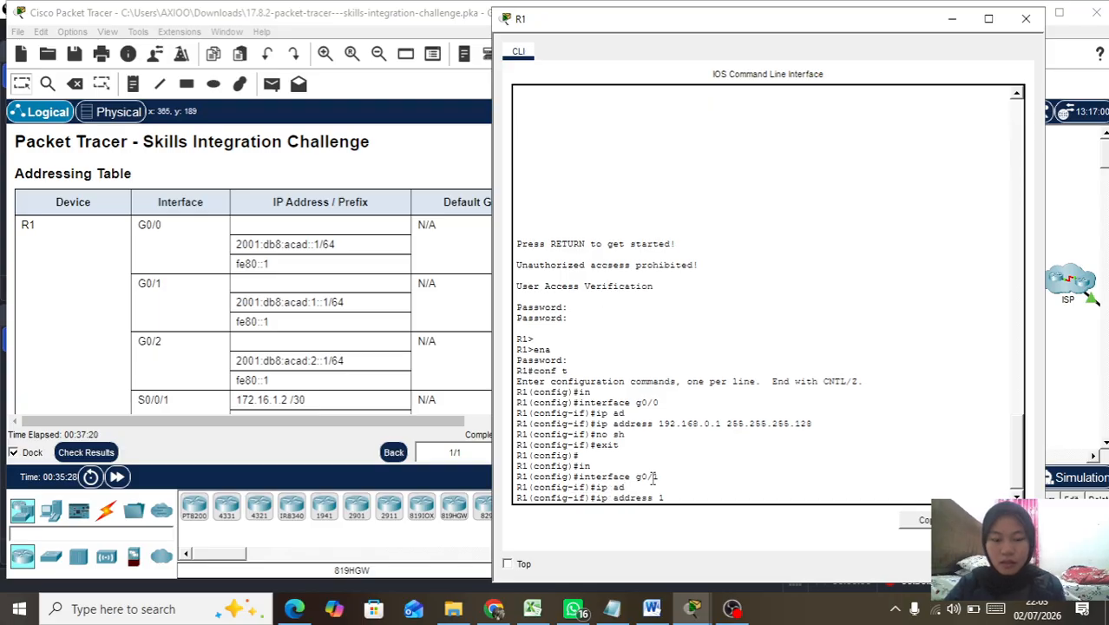
pyautogui.write('92.168.0.129')
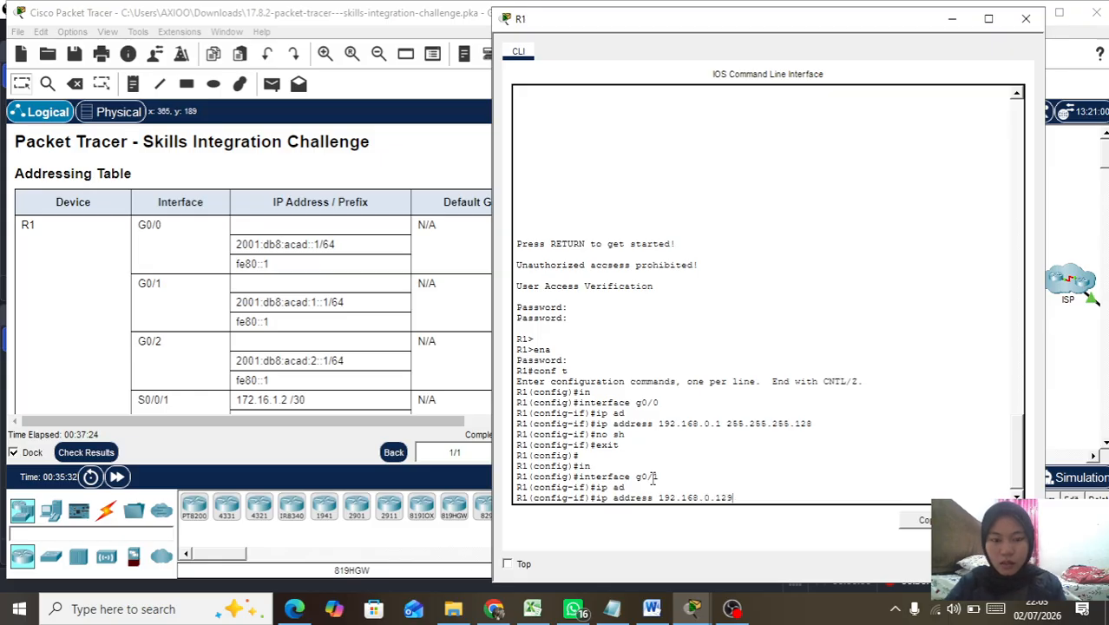
pyautogui.write(' 2')
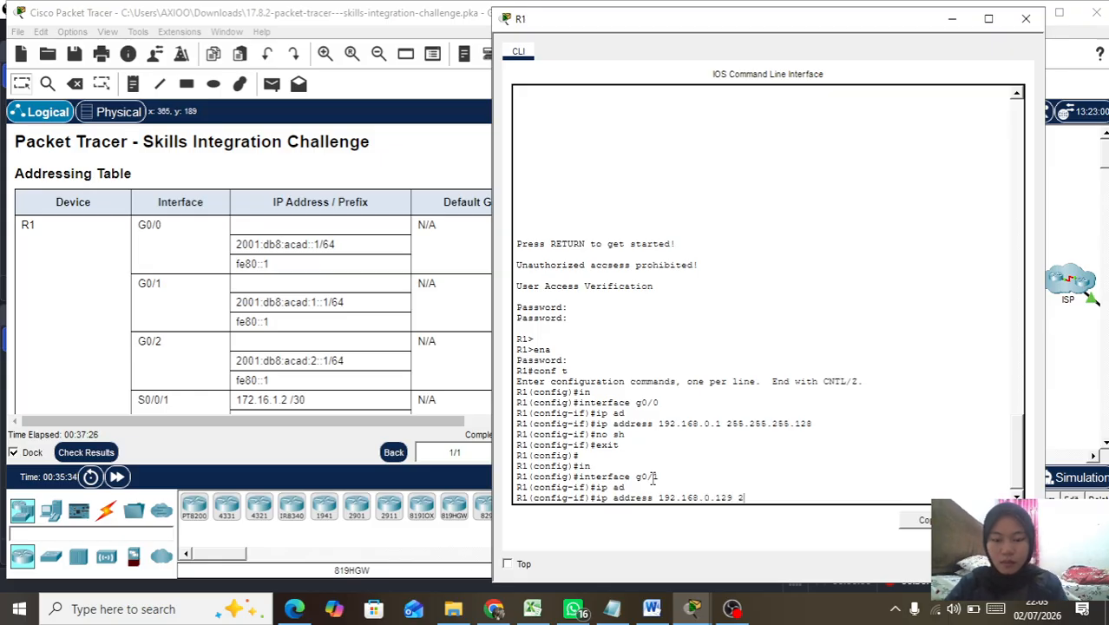
pyautogui.write('55.255')
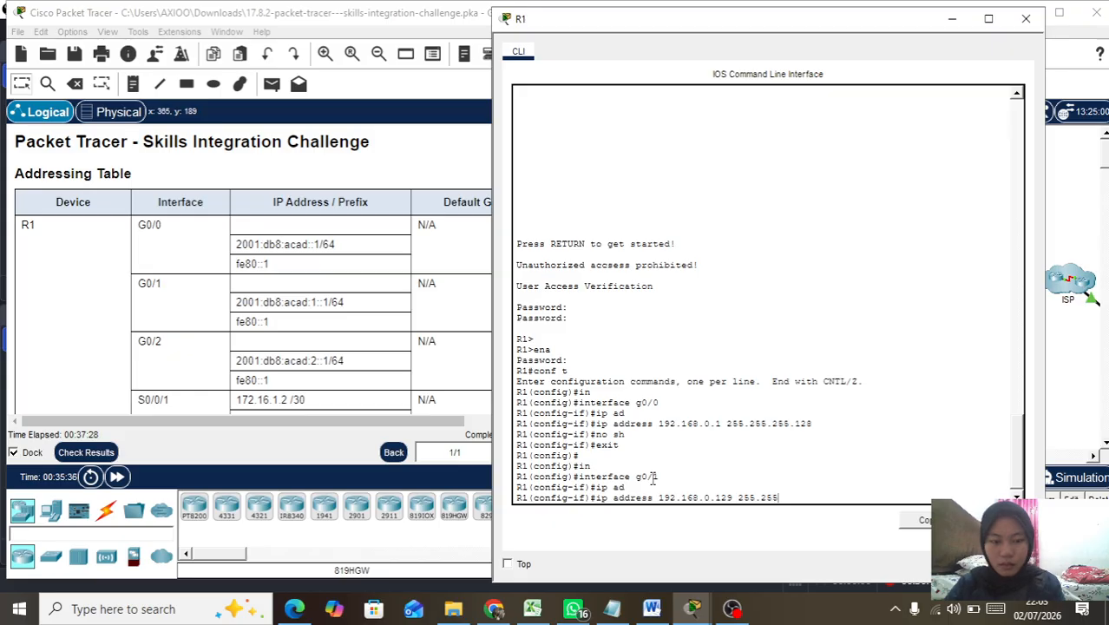
pyautogui.write('.255.192')
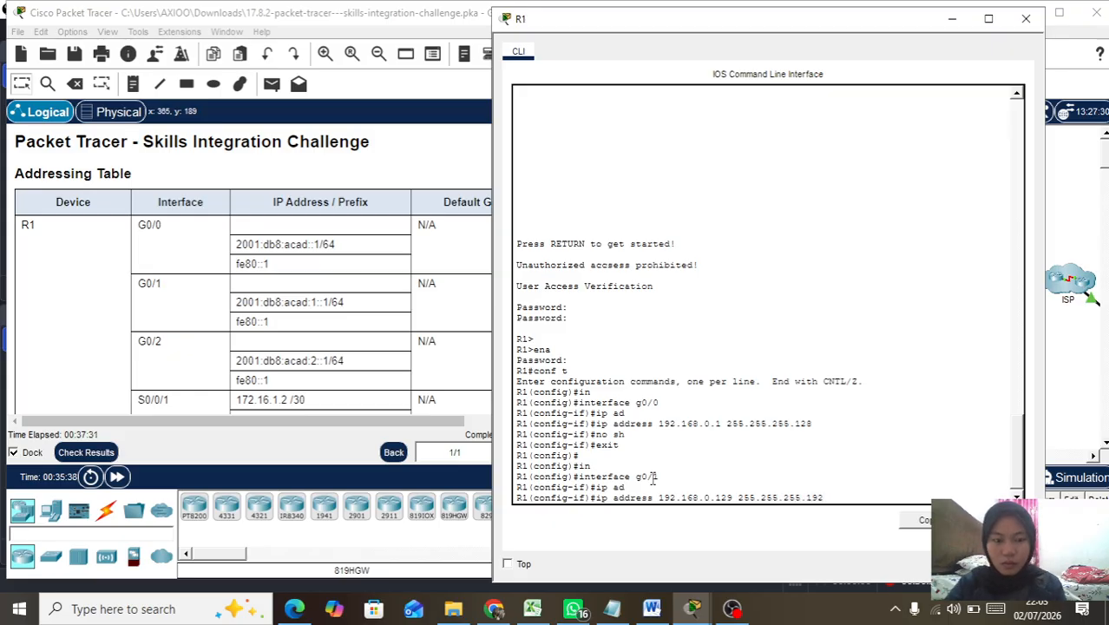
pyautogui.press('Return')
# Step: Enable G0/1 with no shutdown and return to global configuration
pyautogui.write('no sh')
pyautogui.press('Return')
pyautogui.write('exi')
pyautogui.press('Tab')
pyautogui.press('Return')
pyautogui.press('Return')
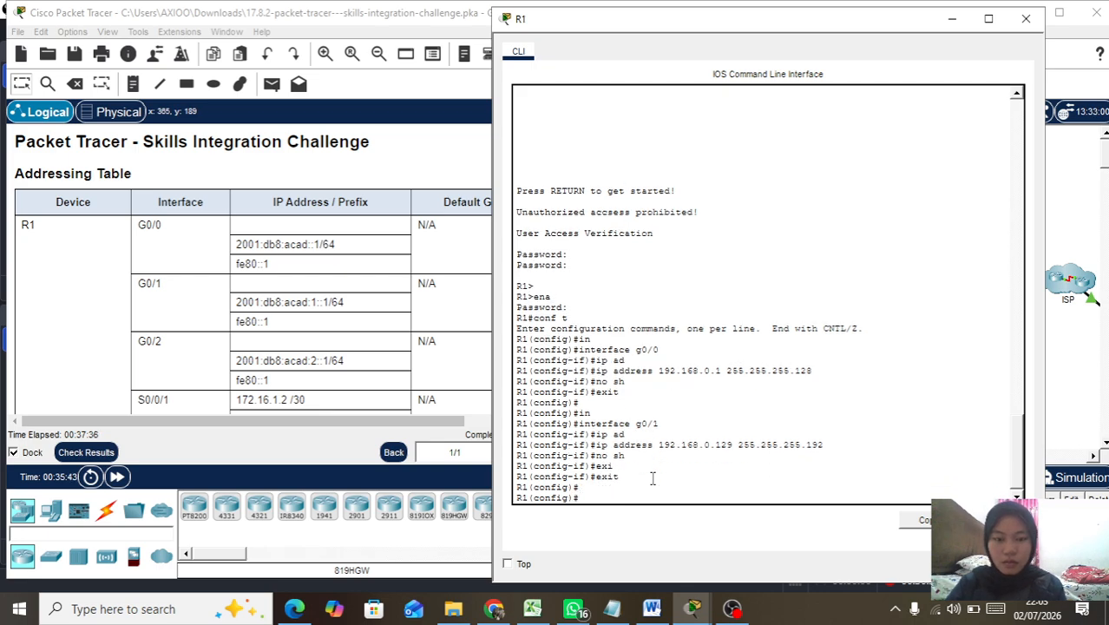
# Step: Assign 192.168.0.193 255.255.255.224 to interface G0/2, fixing the mask typo
pyautogui.write('in')
pyautogui.press('Tab')
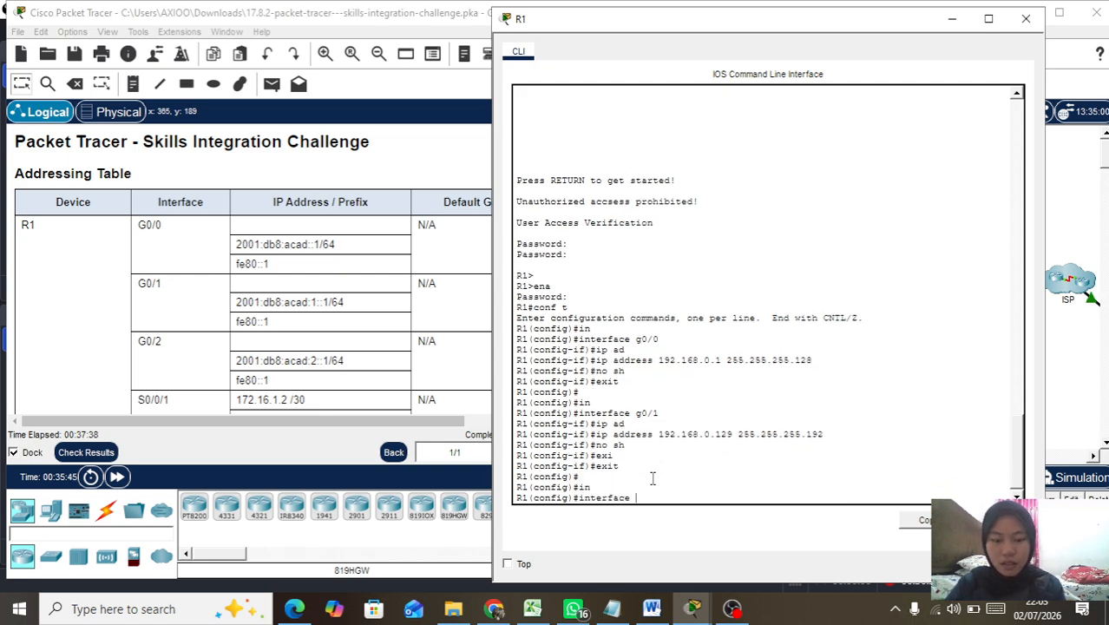
pyautogui.write('g0/2')
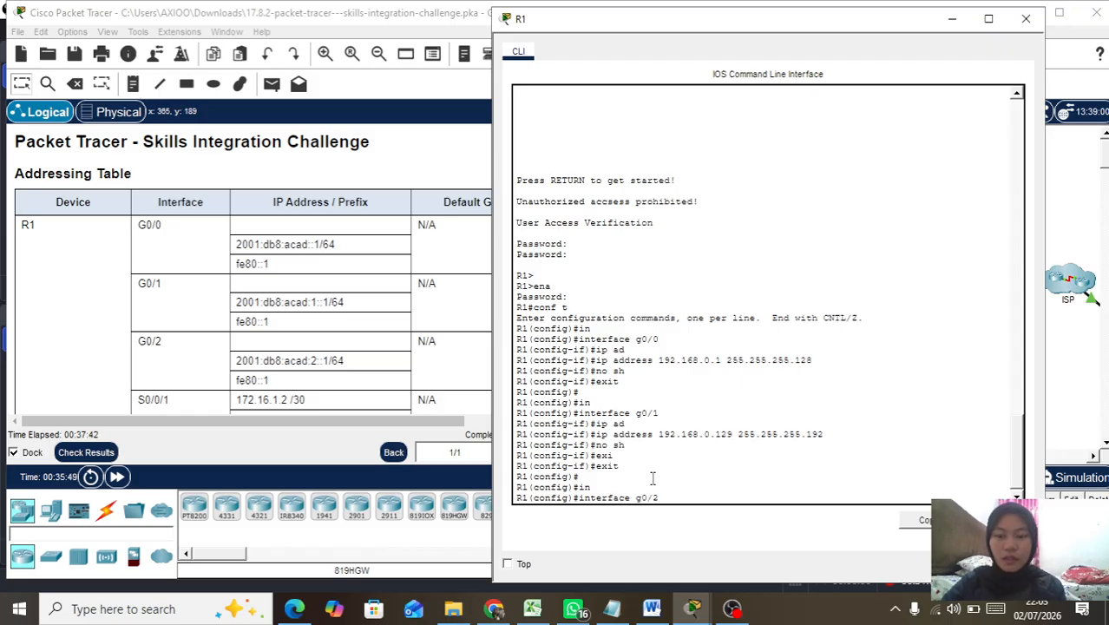
pyautogui.press('Return')
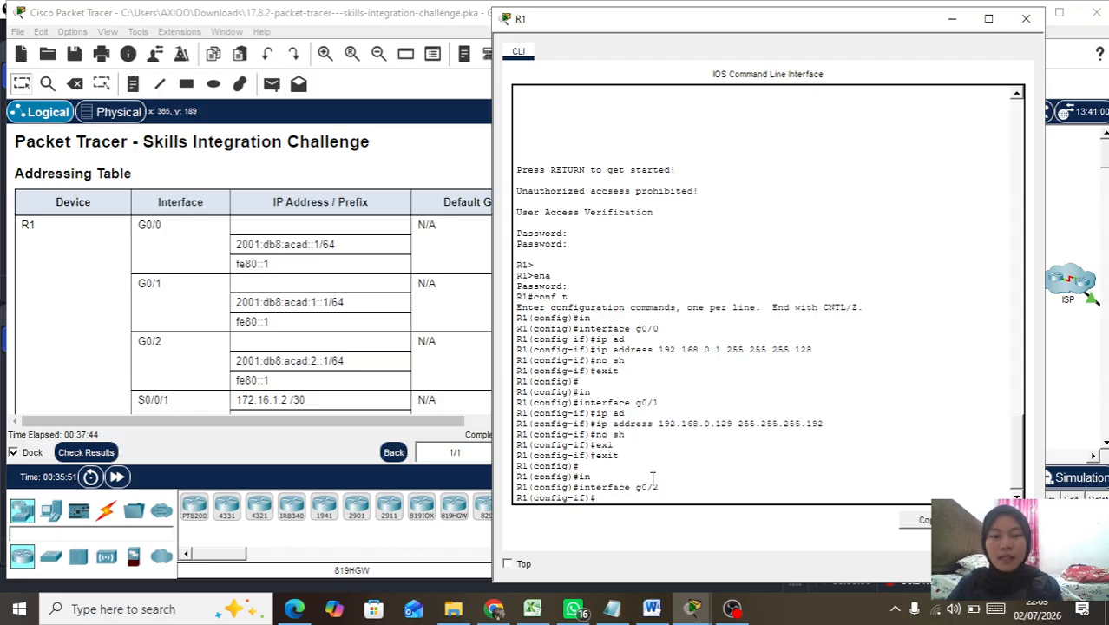
pyautogui.write('ip add')
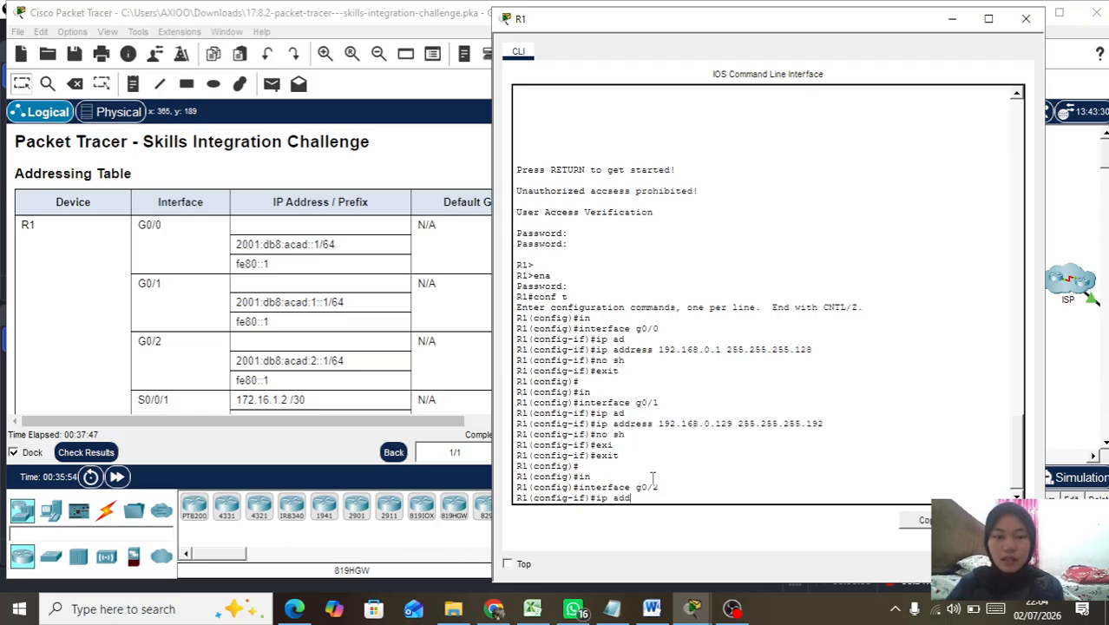
pyautogui.press('Tab')
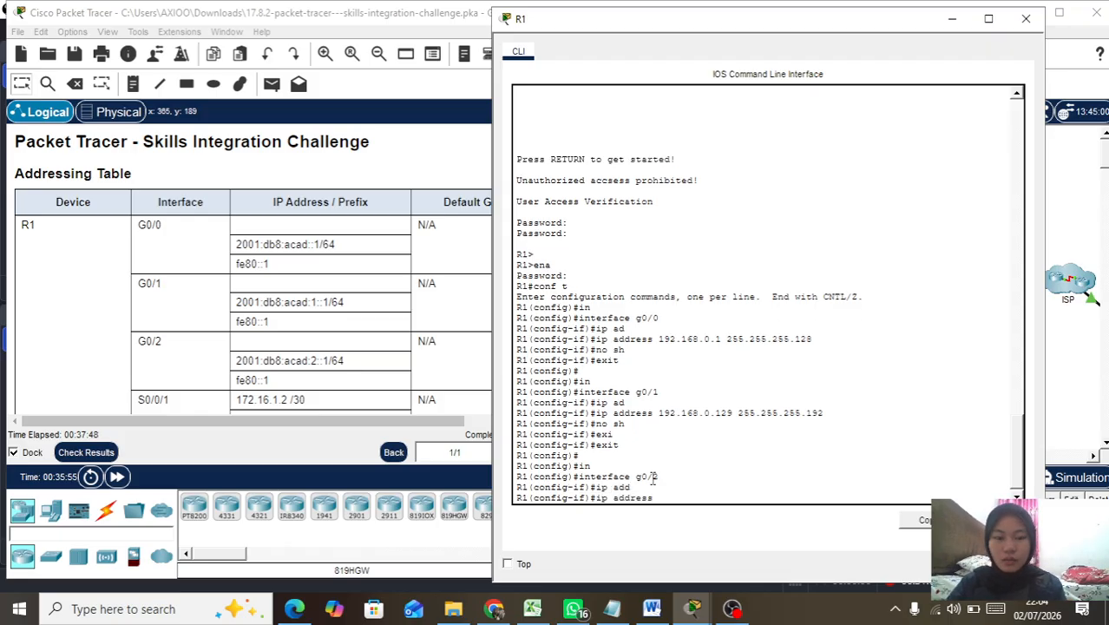
pyautogui.write('192.168')
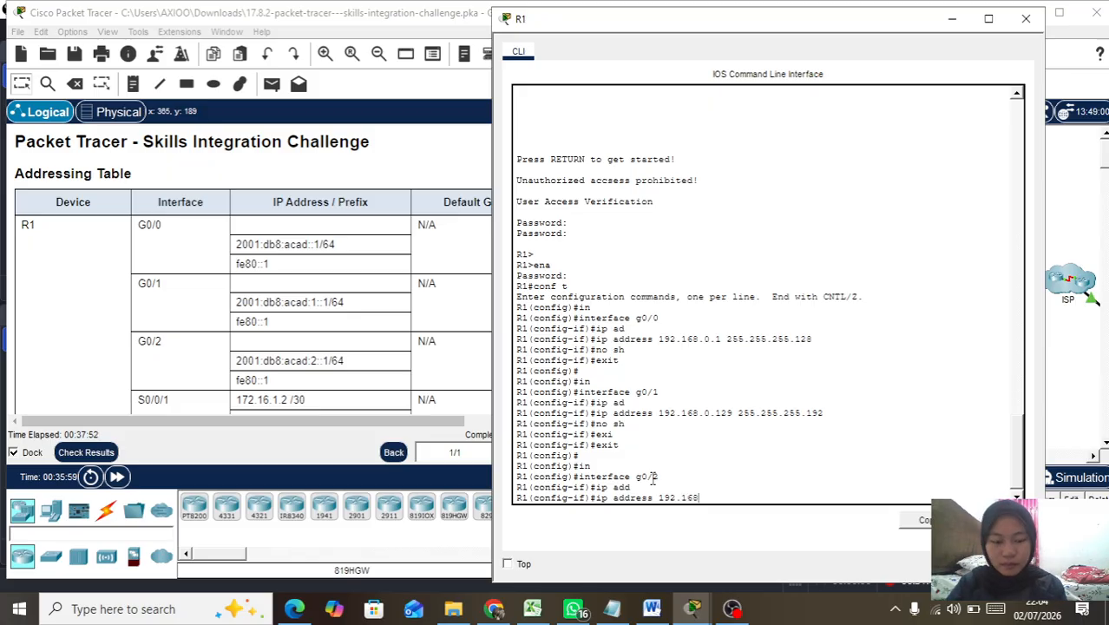
pyautogui.write('.0.')
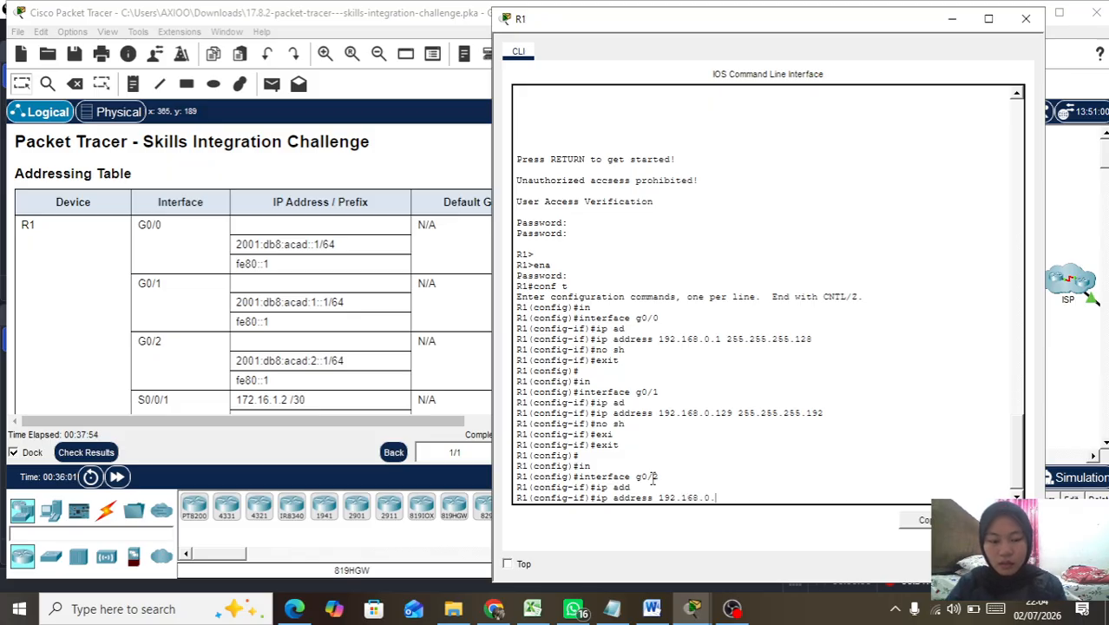
pyautogui.write('193')
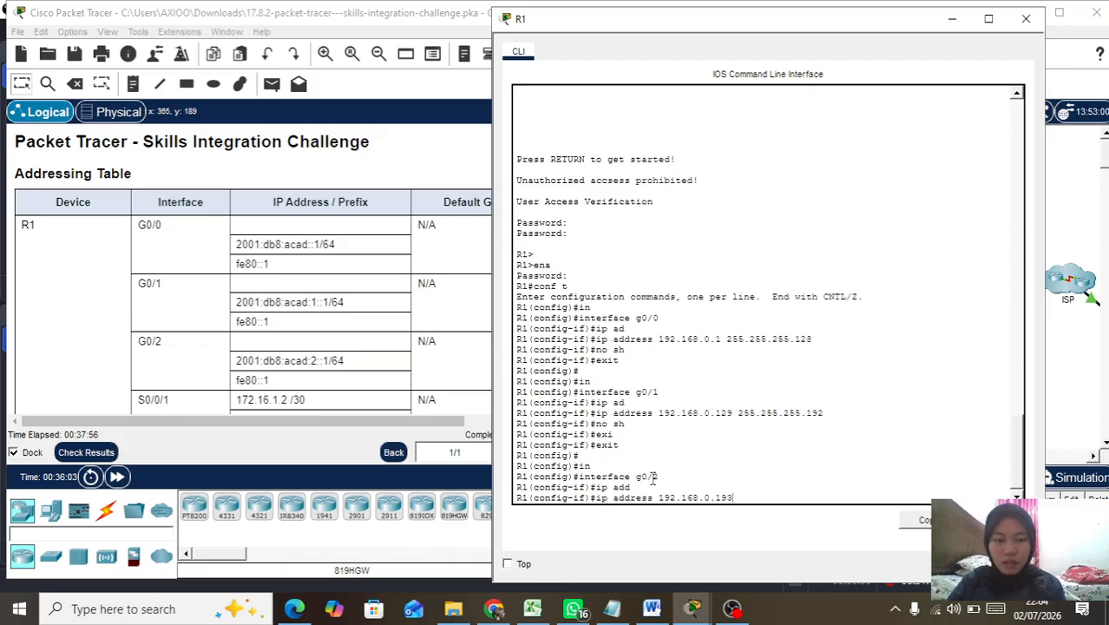
pyautogui.write(' 255.255.255')
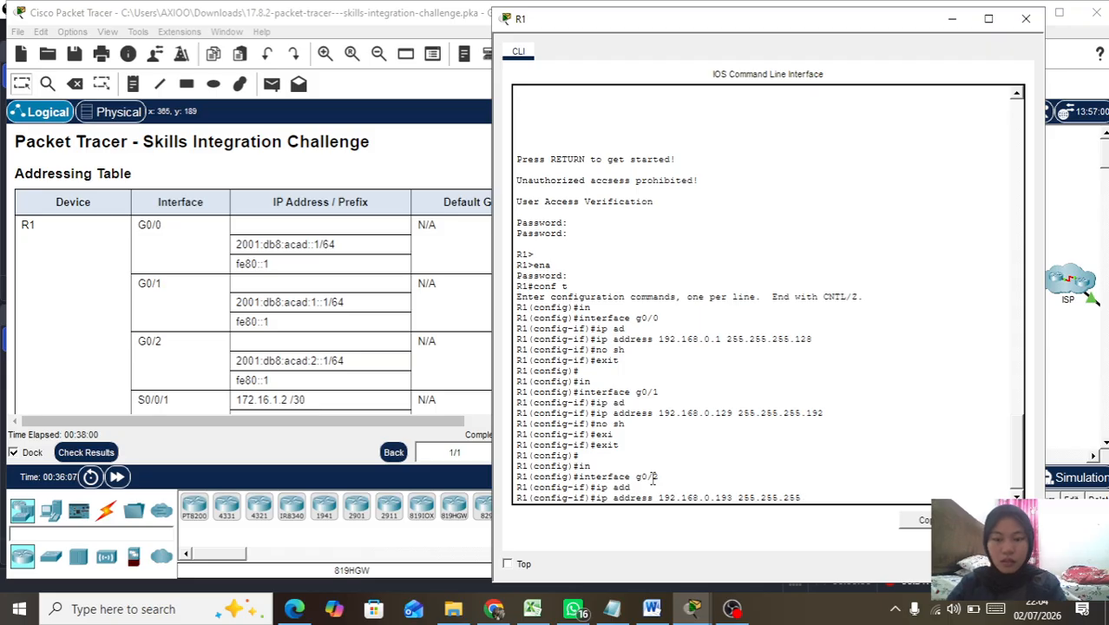
pyautogui.write('224')
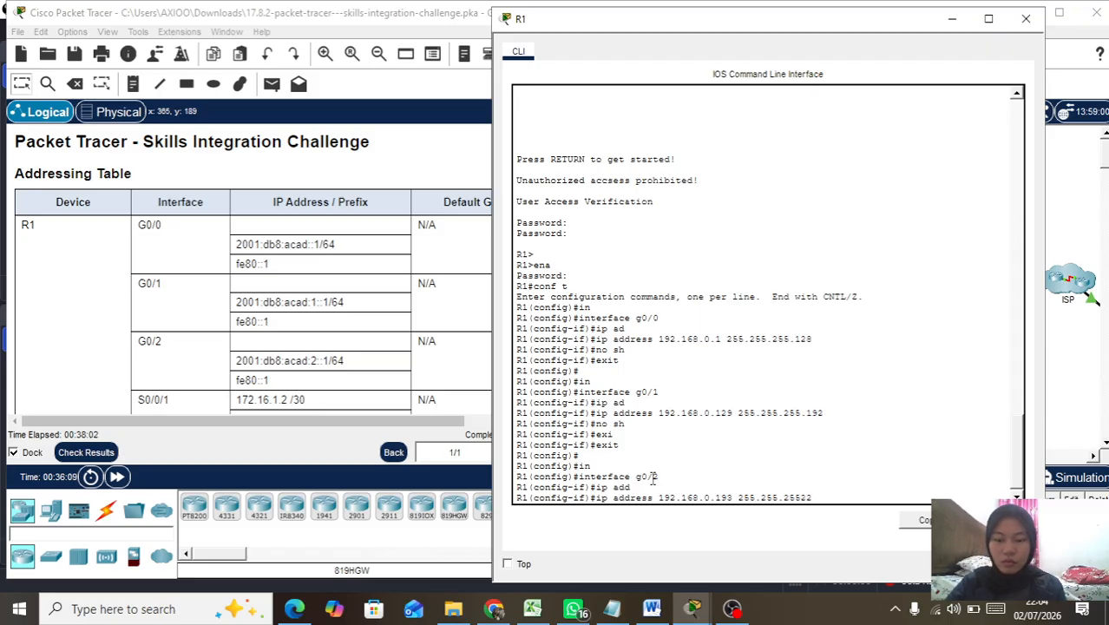
pyautogui.press('Left')
pyautogui.press('Left')
pyautogui.press('Left')
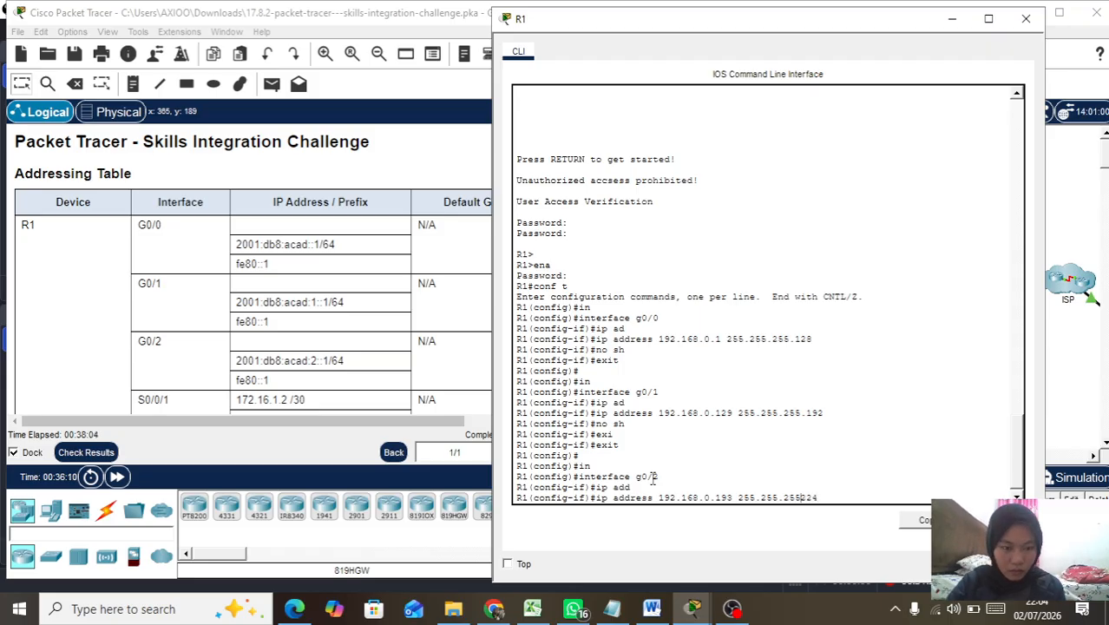
pyautogui.write('.')
pyautogui.press('Return')
# Step: Enable G0/2 with no shutdown and return to global configuration
pyautogui.write('no sh')
pyautogui.press('Return')
pyautogui.write('exi')
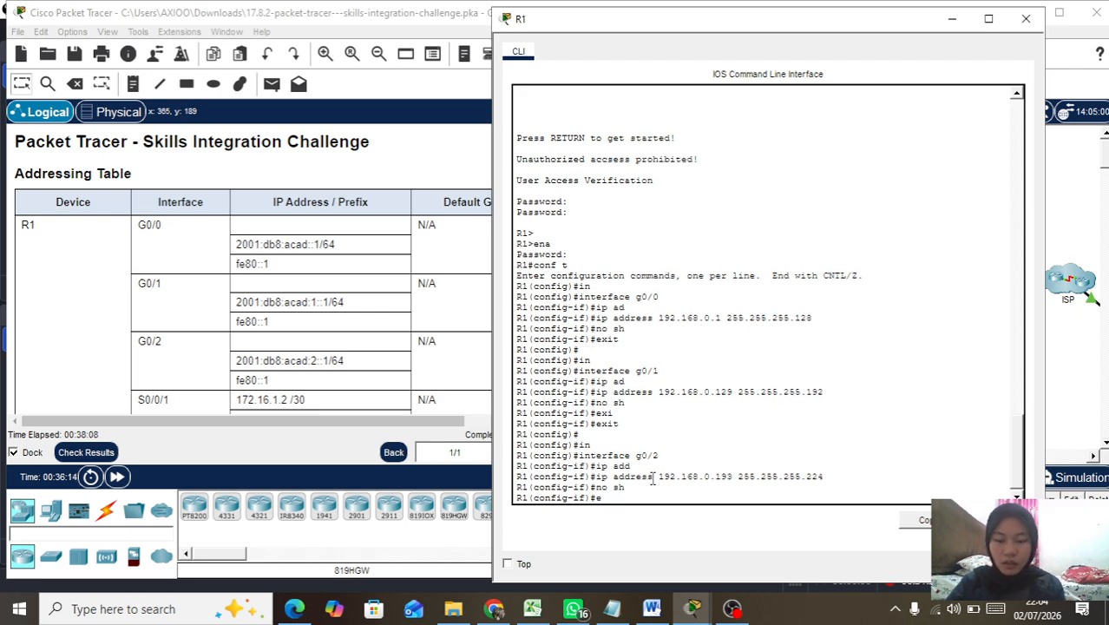
pyautogui.press('Return')
pyautogui.press('Return')
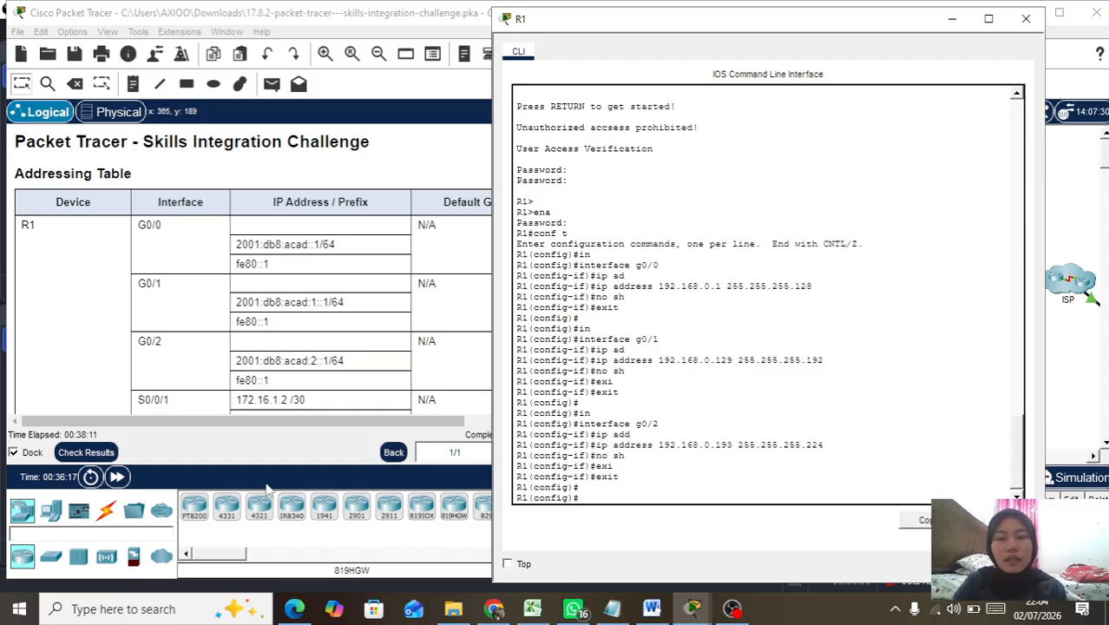
# Step: Review the Assessment Items in Check Results (107/128) and close the results window
pyautogui.click(86, 450)
pyautogui.click(154, 122)
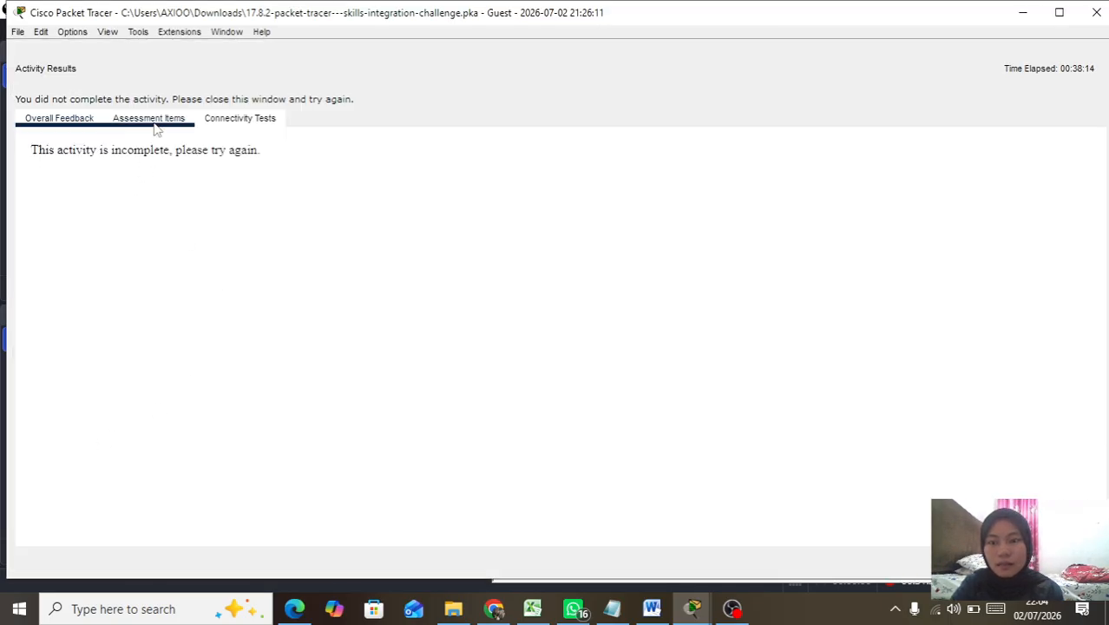
pyautogui.scroll(-15, 163, 356)
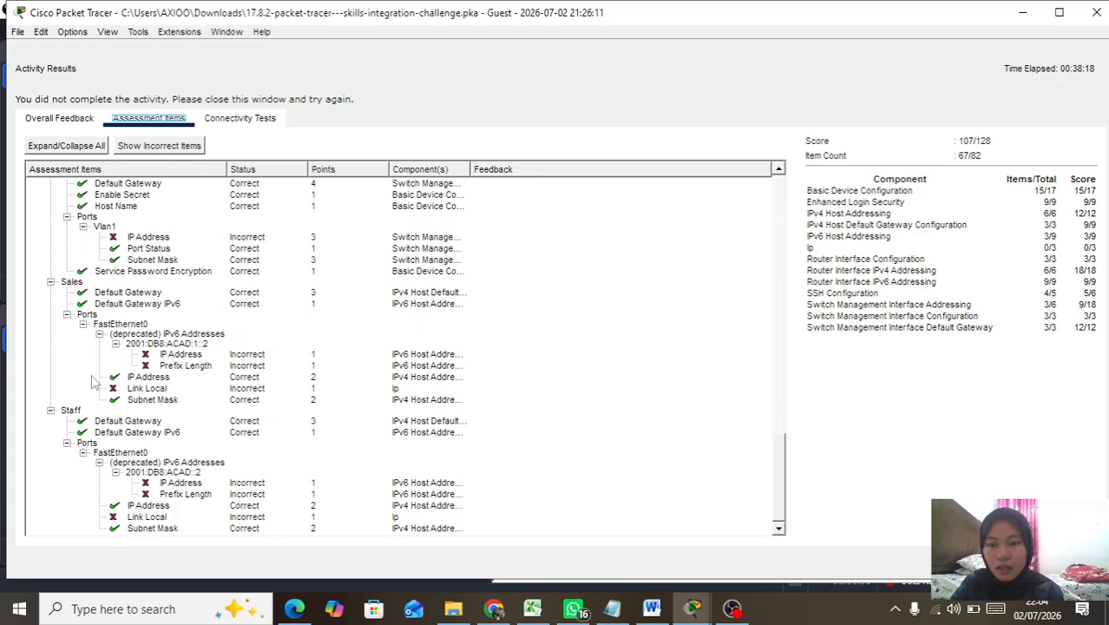
pyautogui.scroll(1, 199, 254)
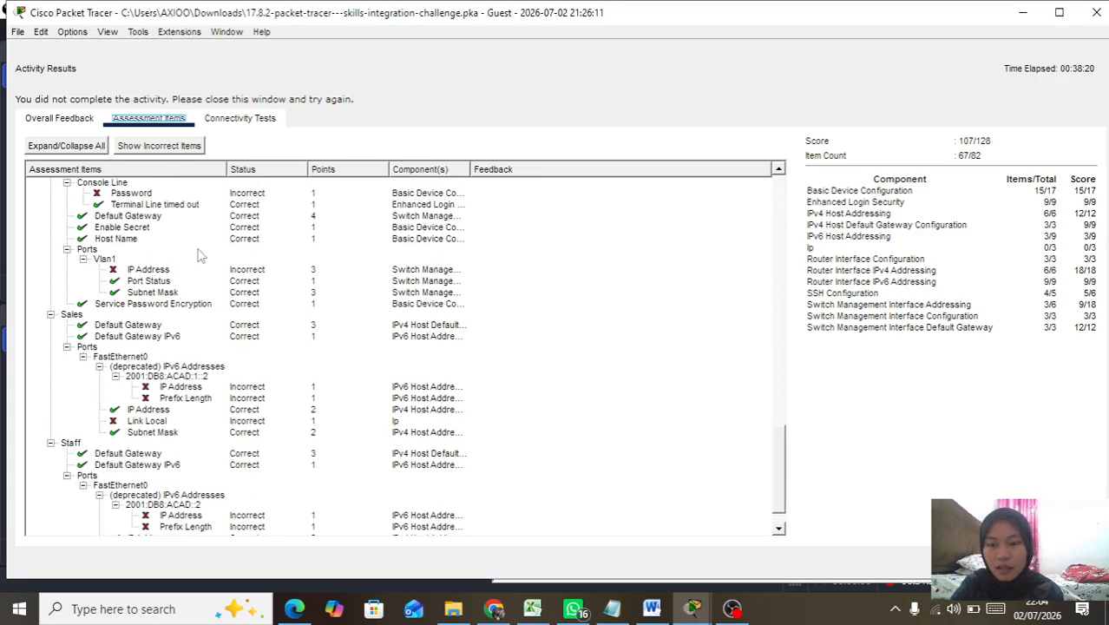
pyautogui.click(1094, 17)
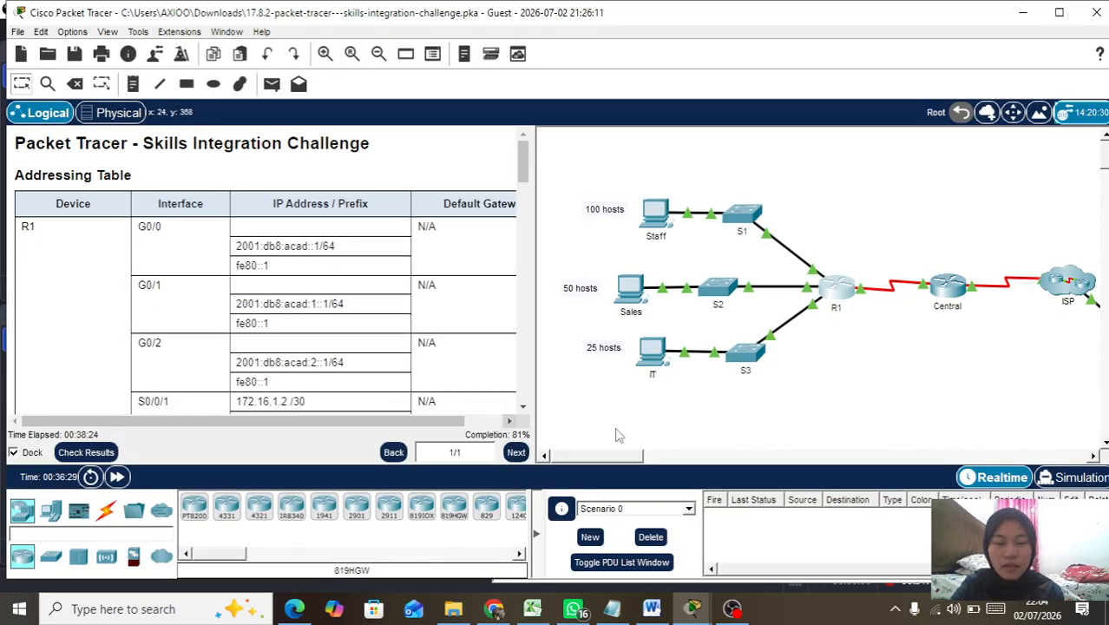
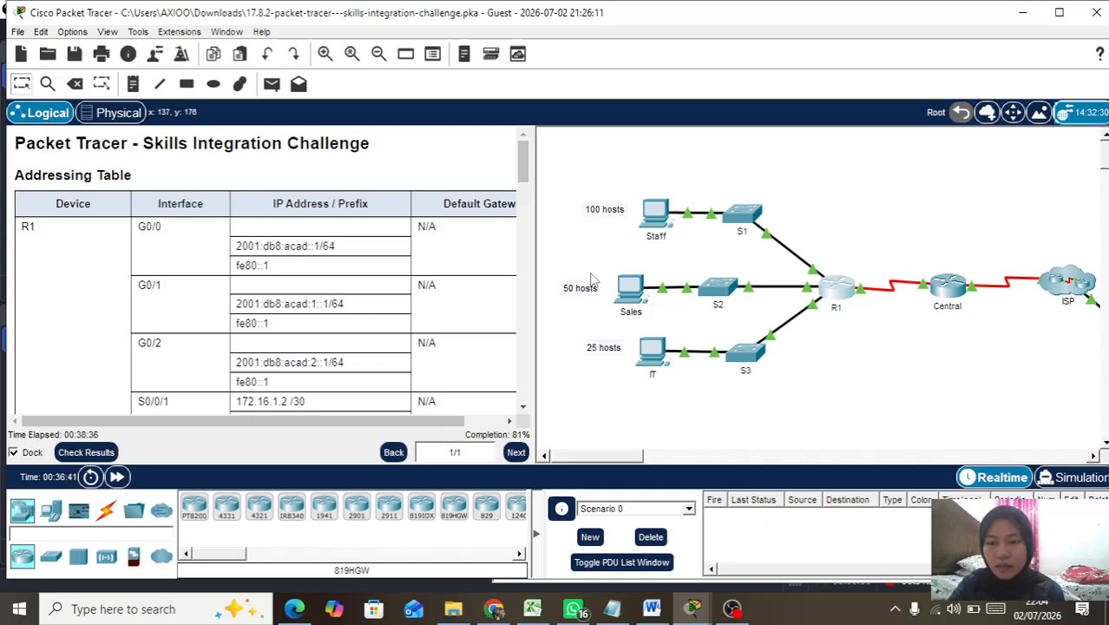
# Step: Scroll the instructions pane down to the Switch Configuration section
pyautogui.scroll(-15, 427, 260)
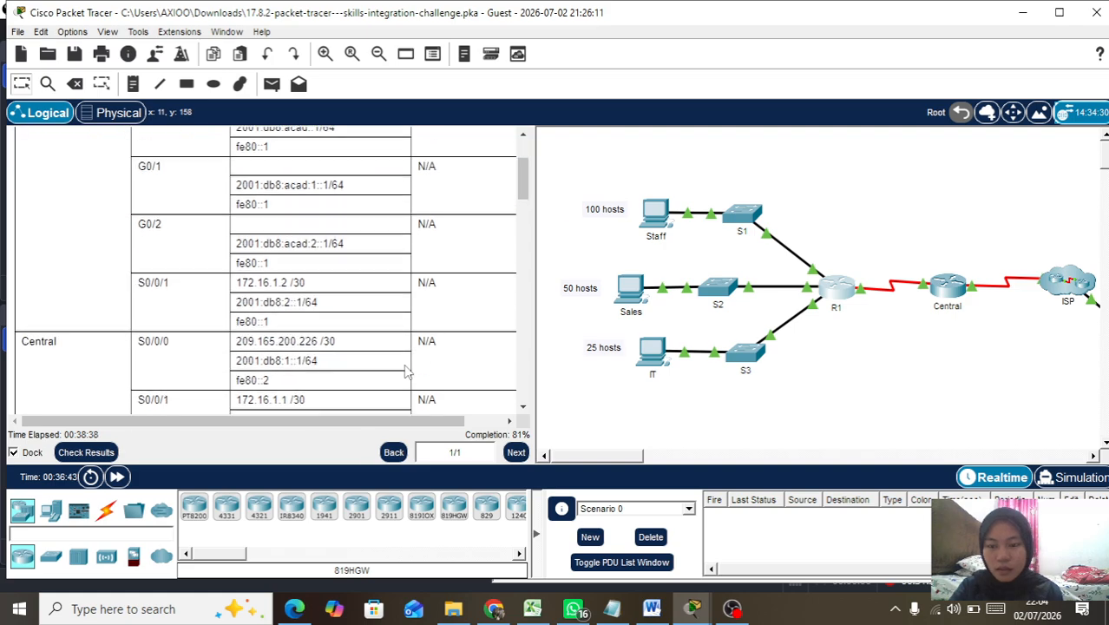
pyautogui.scroll(-7, 407, 371)
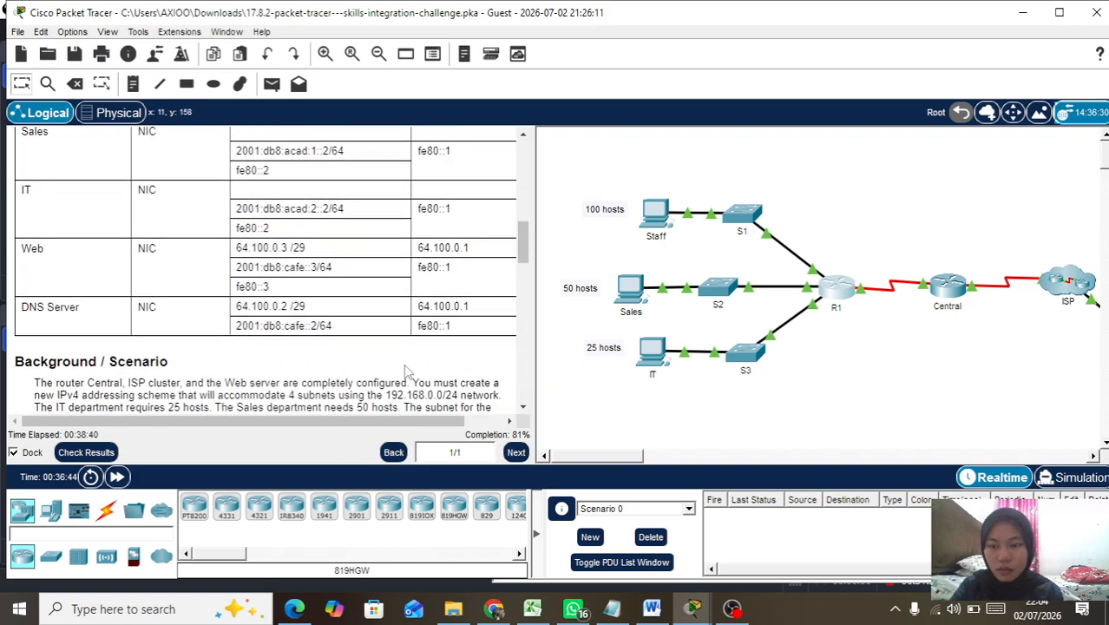
pyautogui.scroll(-3, 407, 370)
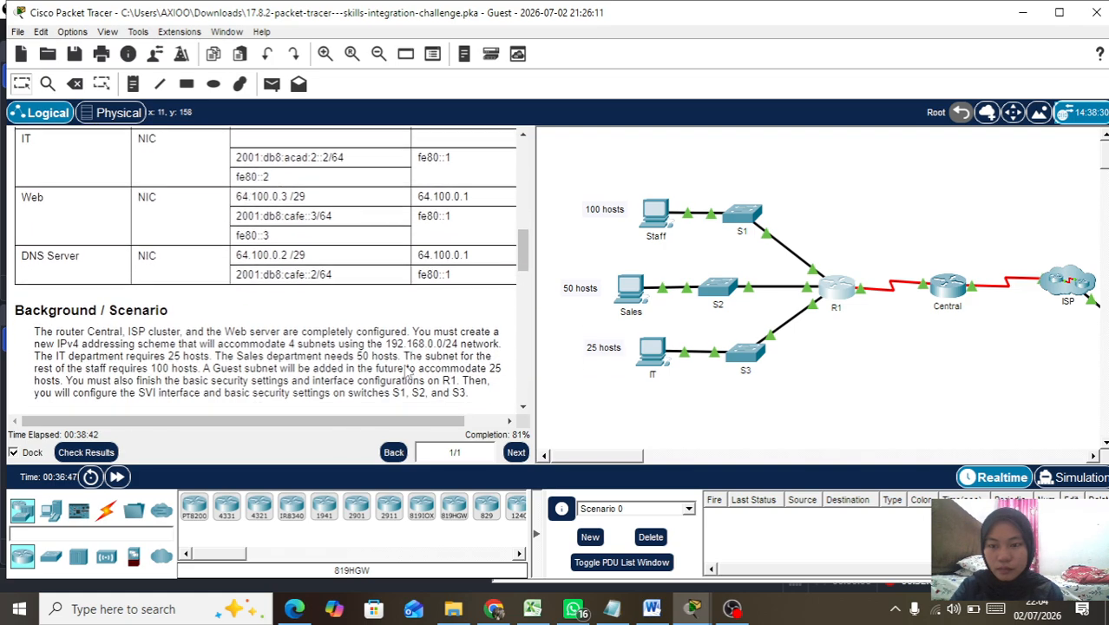
pyautogui.scroll(-3, 406, 371)
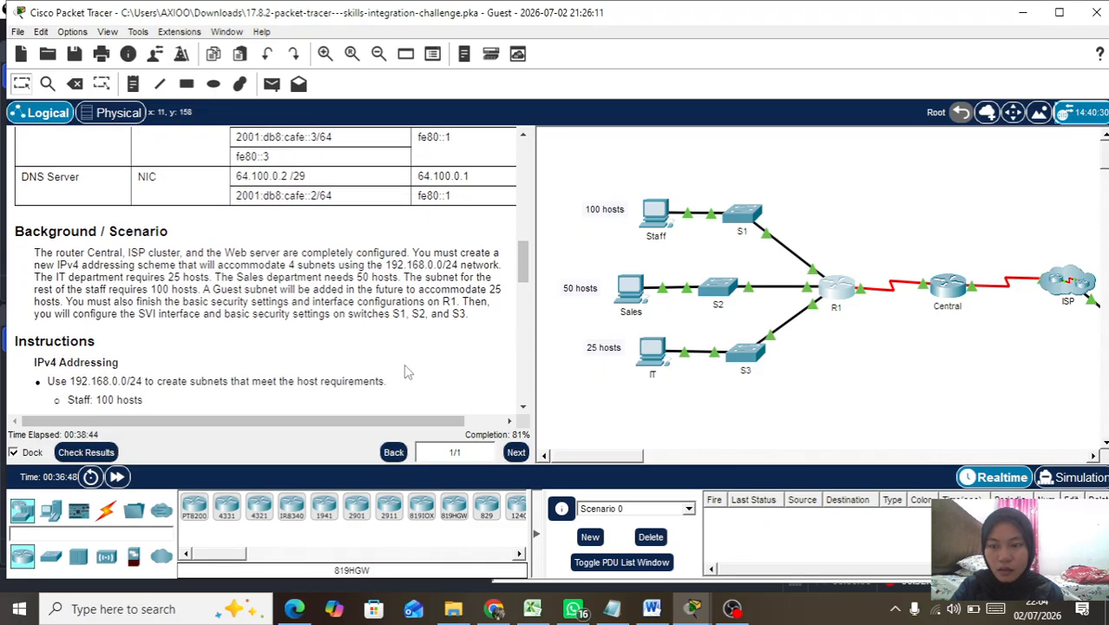
pyautogui.scroll(-1, 407, 370)
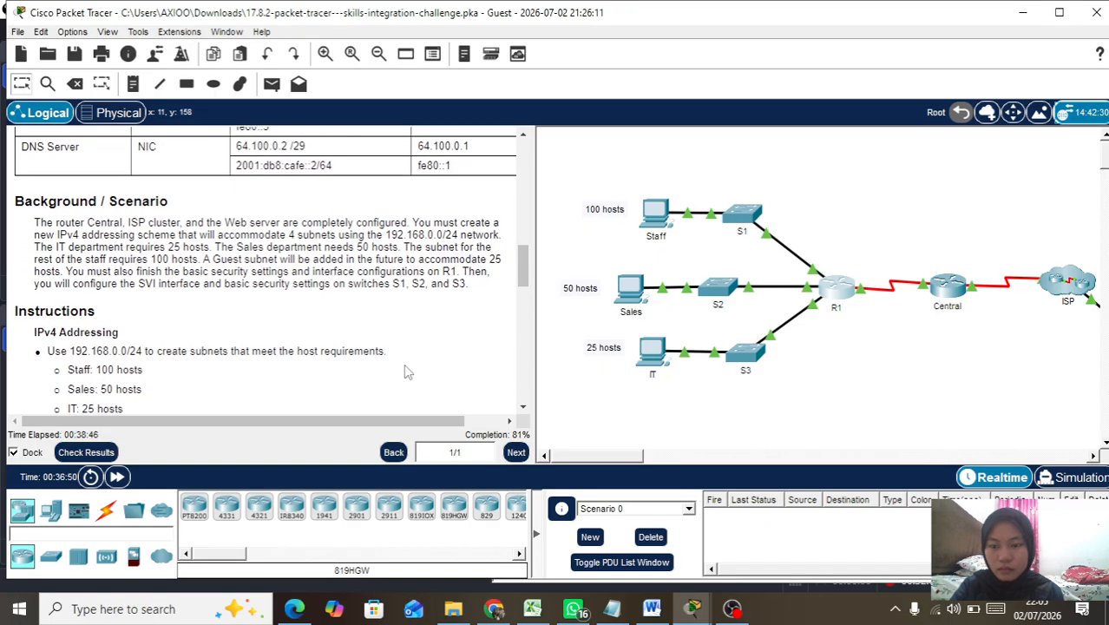
pyautogui.scroll(-5, 406, 370)
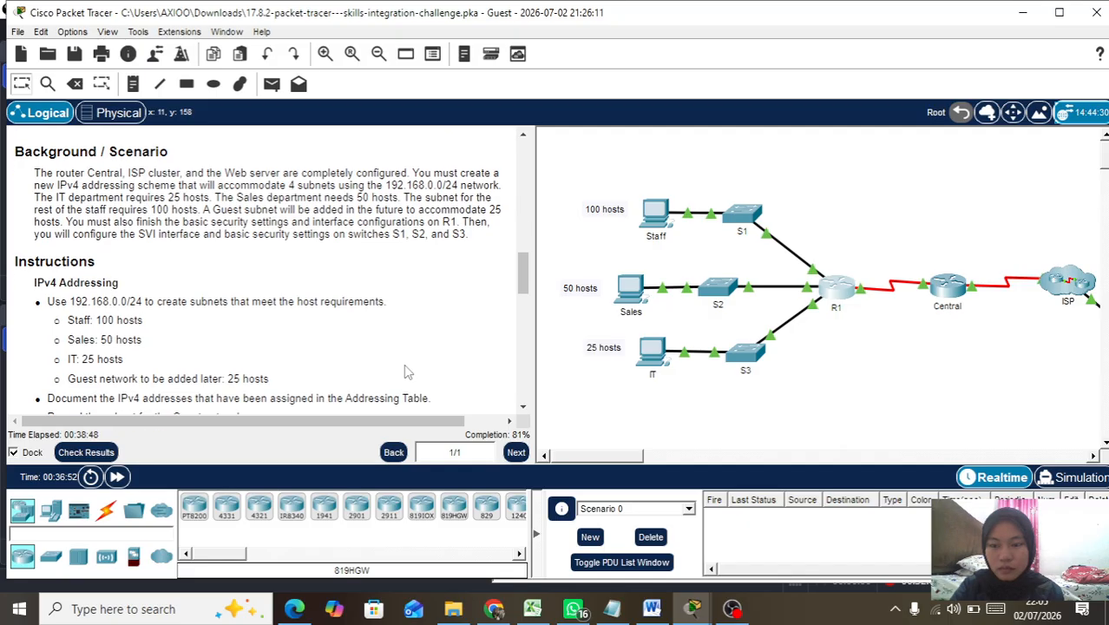
pyautogui.scroll(-1, 407, 370)
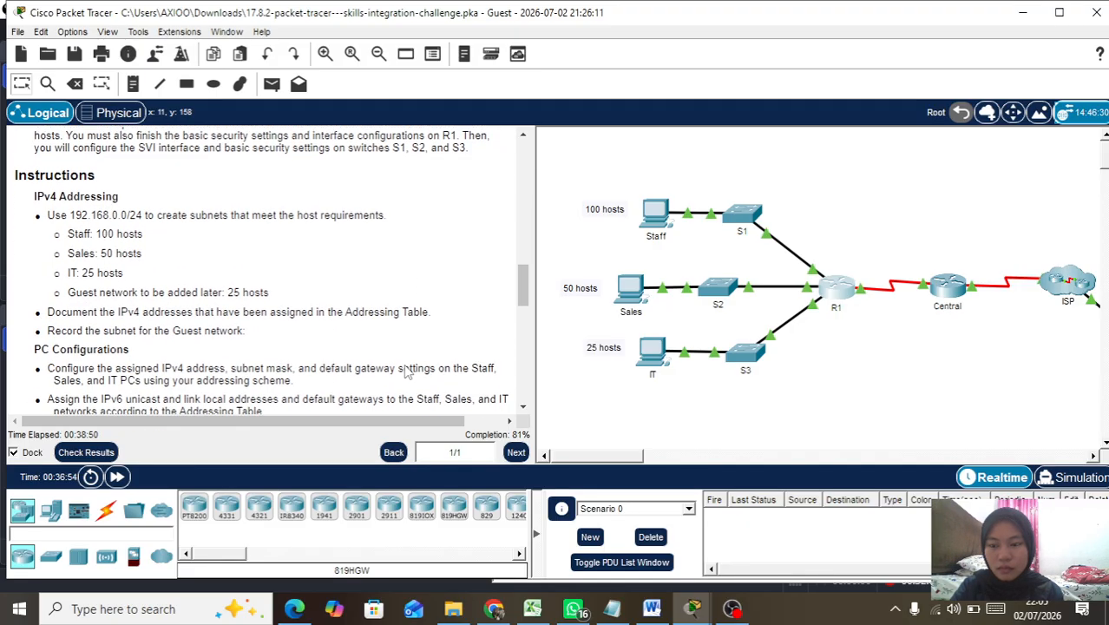
pyautogui.scroll(-4, 407, 370)
pyautogui.scroll(-3, 406, 371)
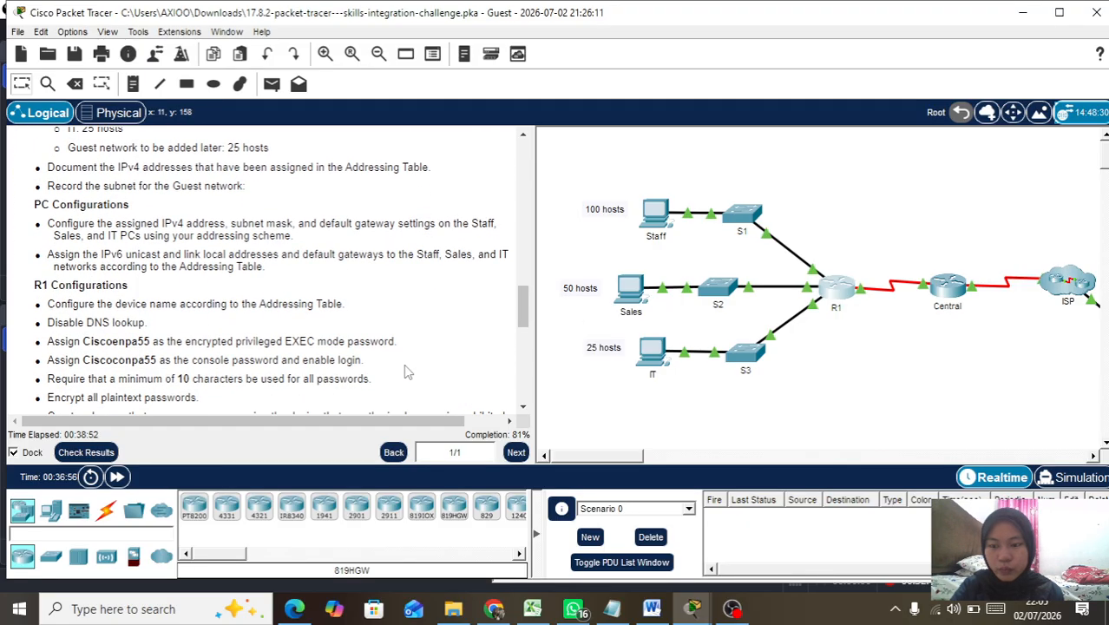
pyautogui.scroll(3, 407, 370)
pyautogui.scroll(-4, 407, 371)
pyautogui.scroll(-2, 407, 370)
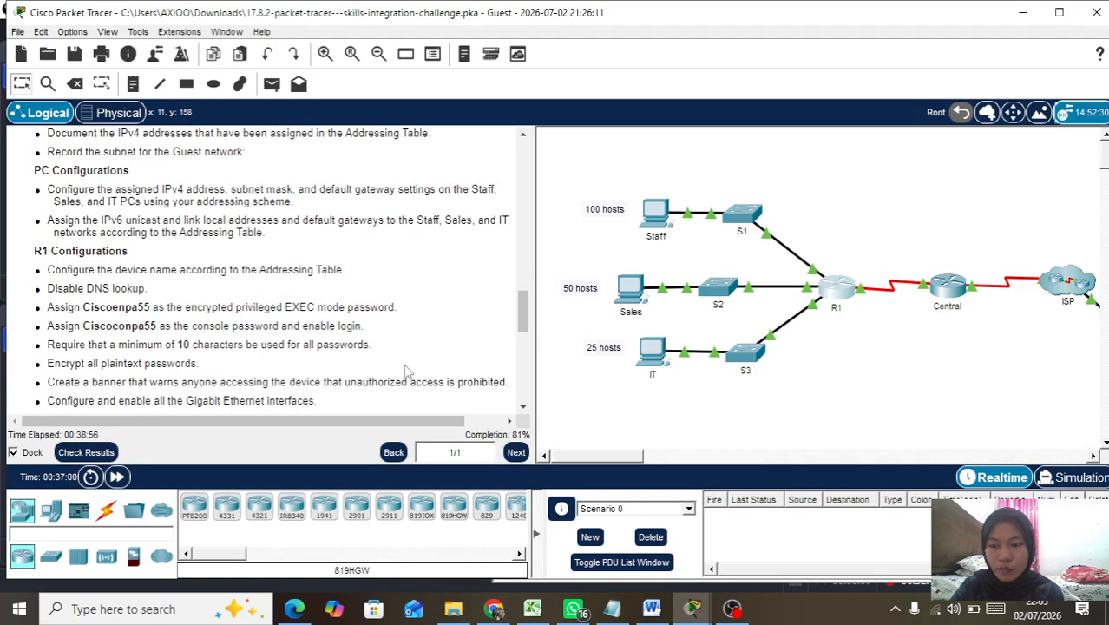
pyautogui.scroll(-2, 407, 371)
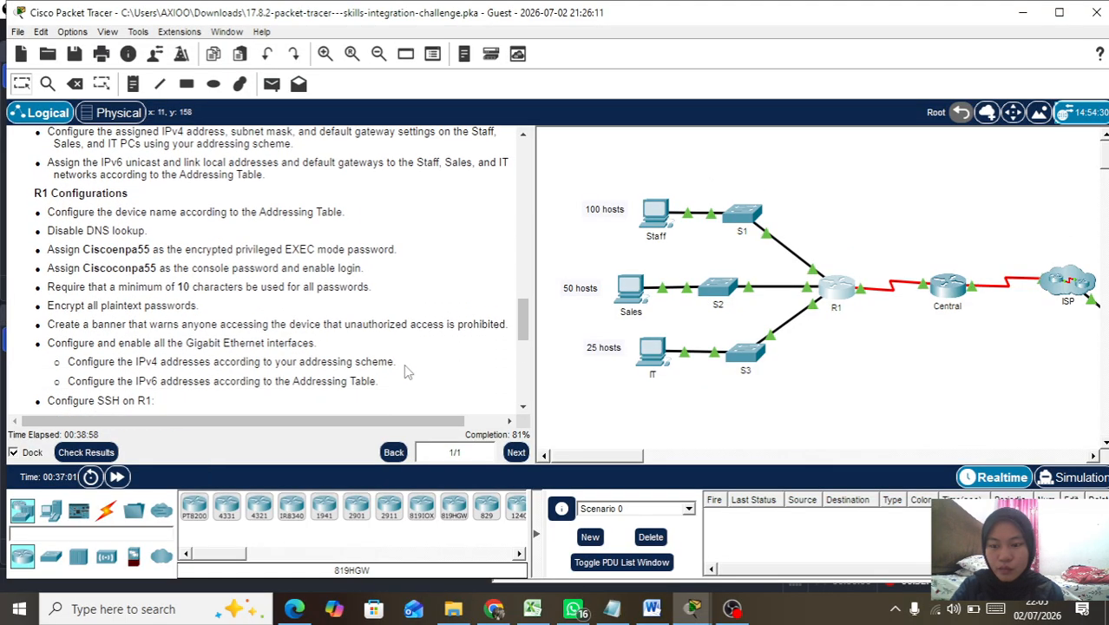
pyautogui.scroll(-2, 407, 370)
pyautogui.scroll(-7, 407, 370)
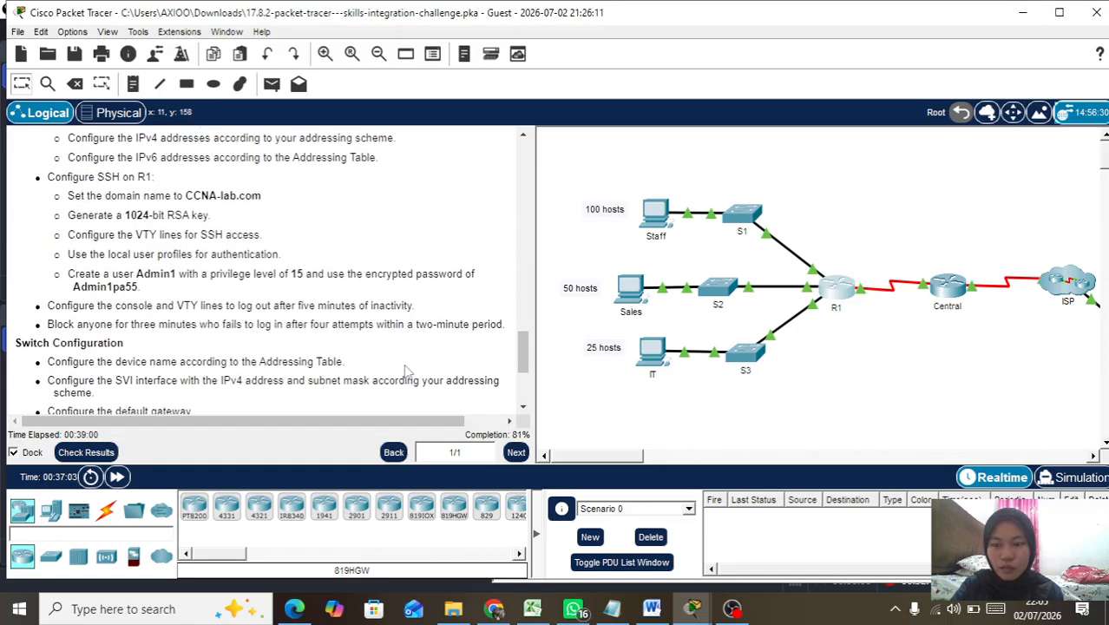
# Step: Return R1's console from global configuration mode with exit
pyautogui.click(831, 289)
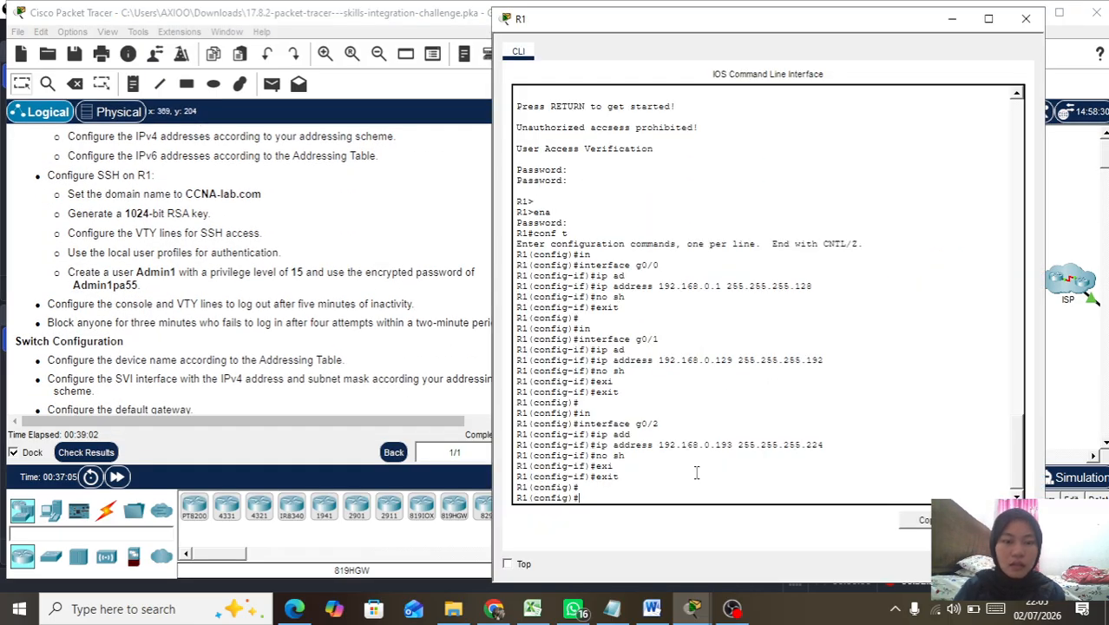
pyautogui.write('cop')
pyautogui.press('BackSpace')
pyautogui.press('BackSpace')
pyautogui.press('BackSpace')
pyautogui.write('exi')
pyautogui.press('Tab')
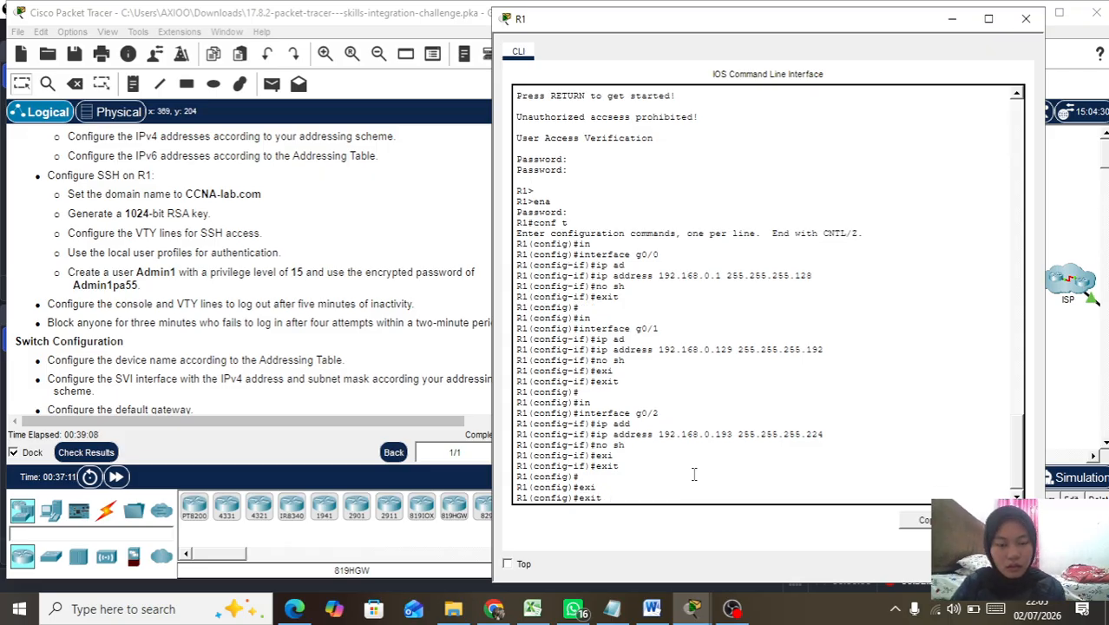
pyautogui.press('Return')
pyautogui.press('Return')
# Step: Save R1's running-config to startup-config and minimise its console window
pyautogui.write('cop')
pyautogui.press('Tab')
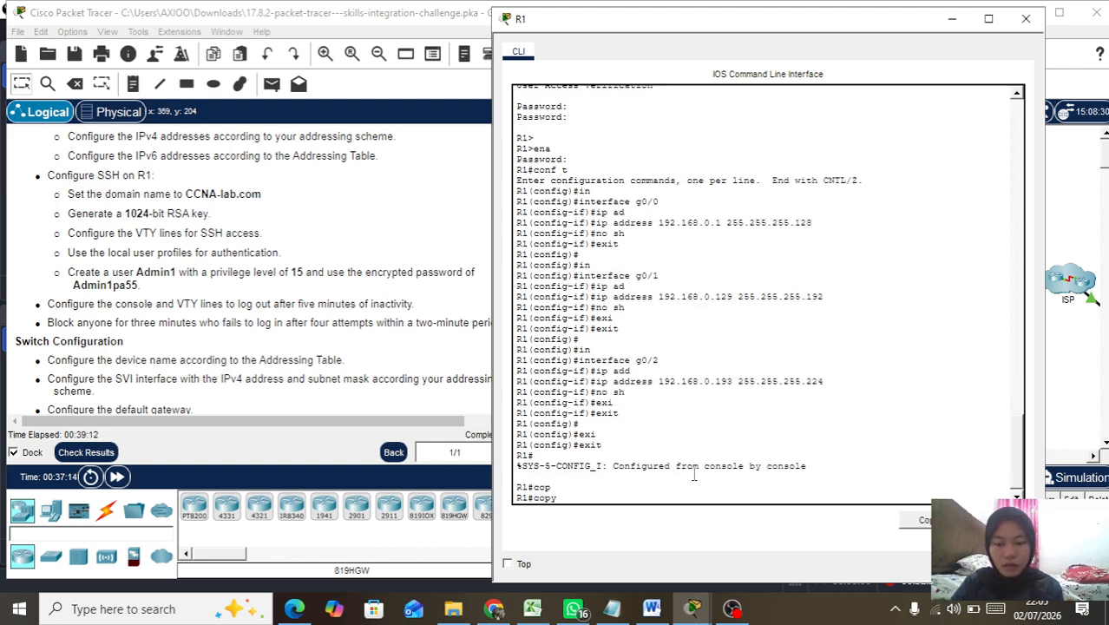
pyautogui.write('run')
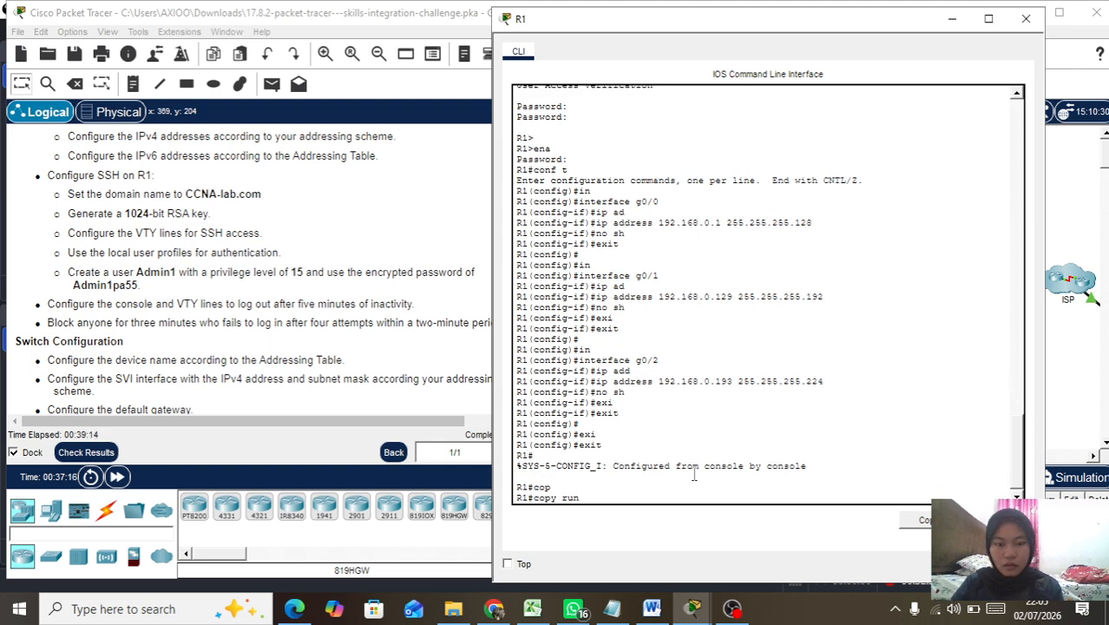
pyautogui.press('Tab')
pyautogui.write('star')
pyautogui.press('Tab')
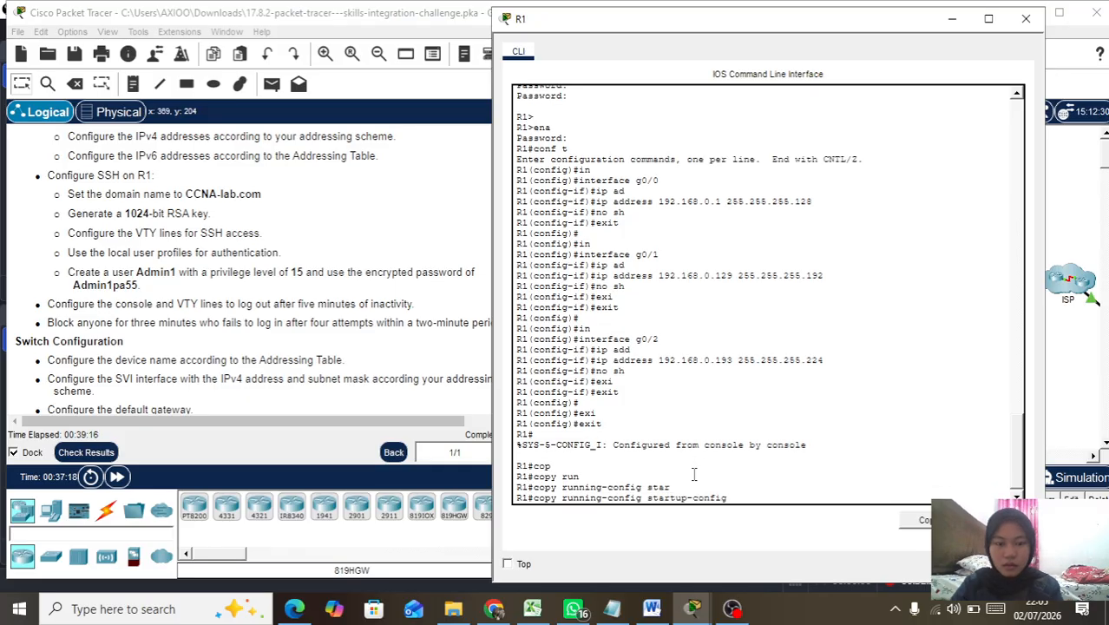
pyautogui.press('Return')
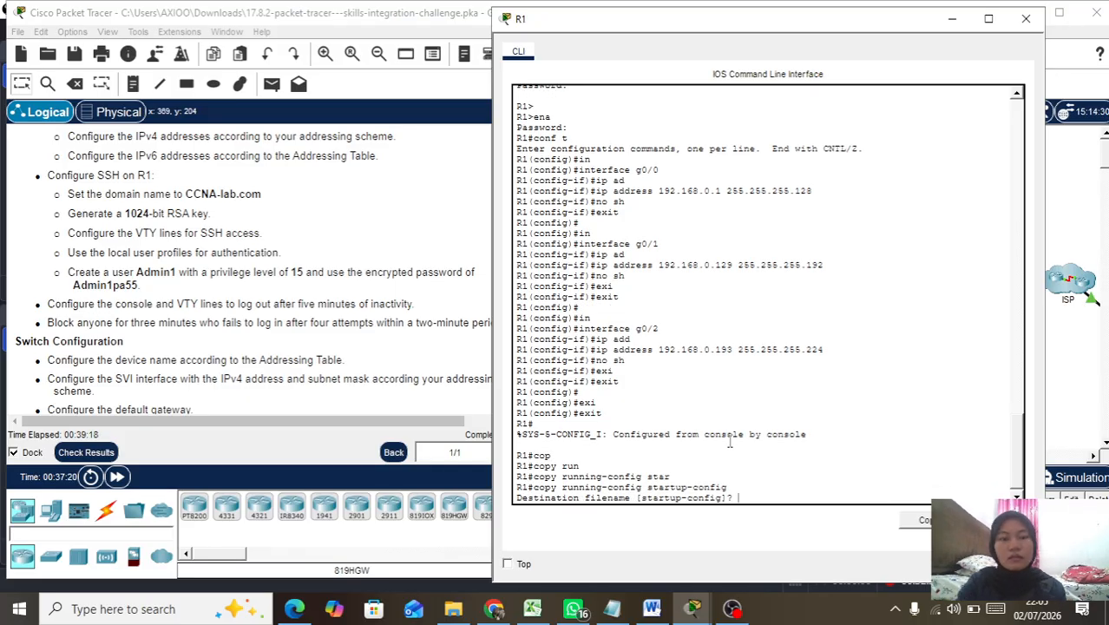
pyautogui.press('Return')
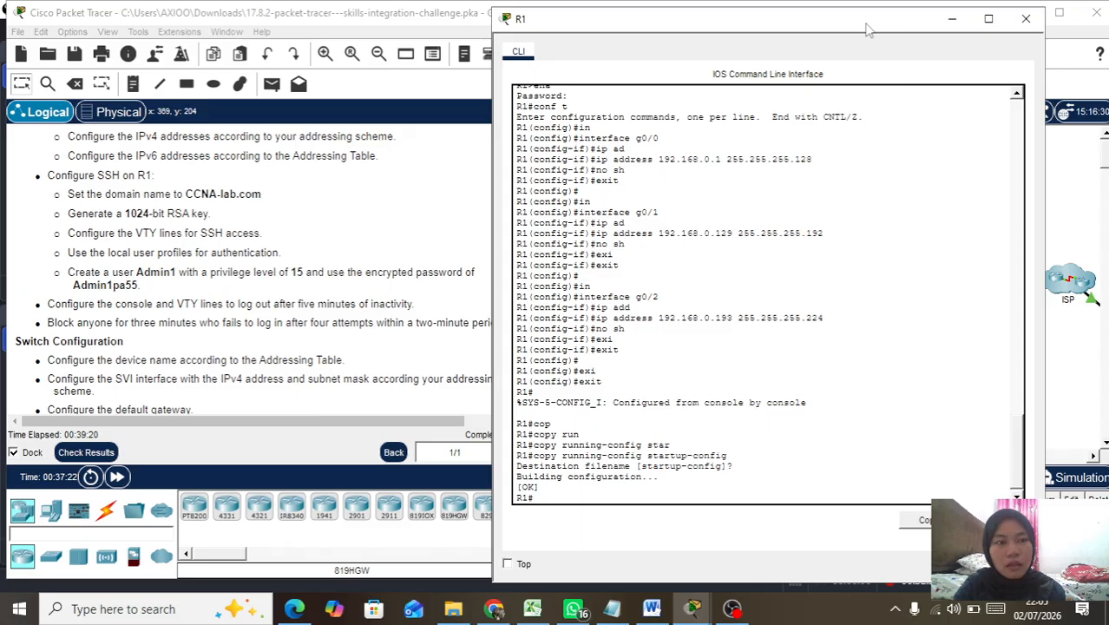
pyautogui.moveTo(867, 30); pyautogui.dragTo(914, 27)
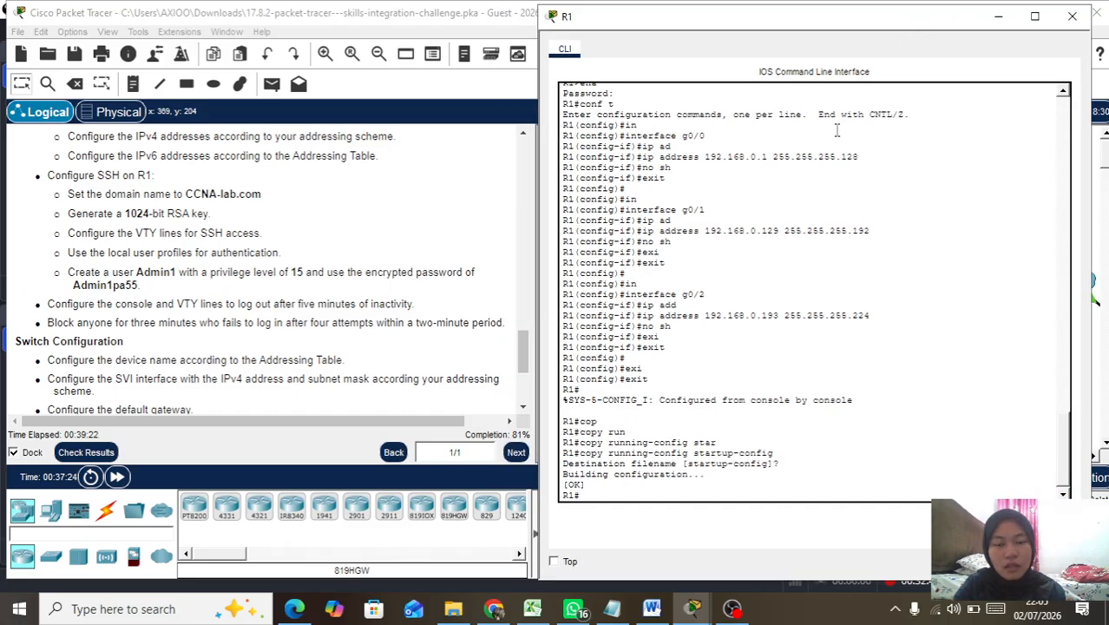
pyautogui.click(999, 16)
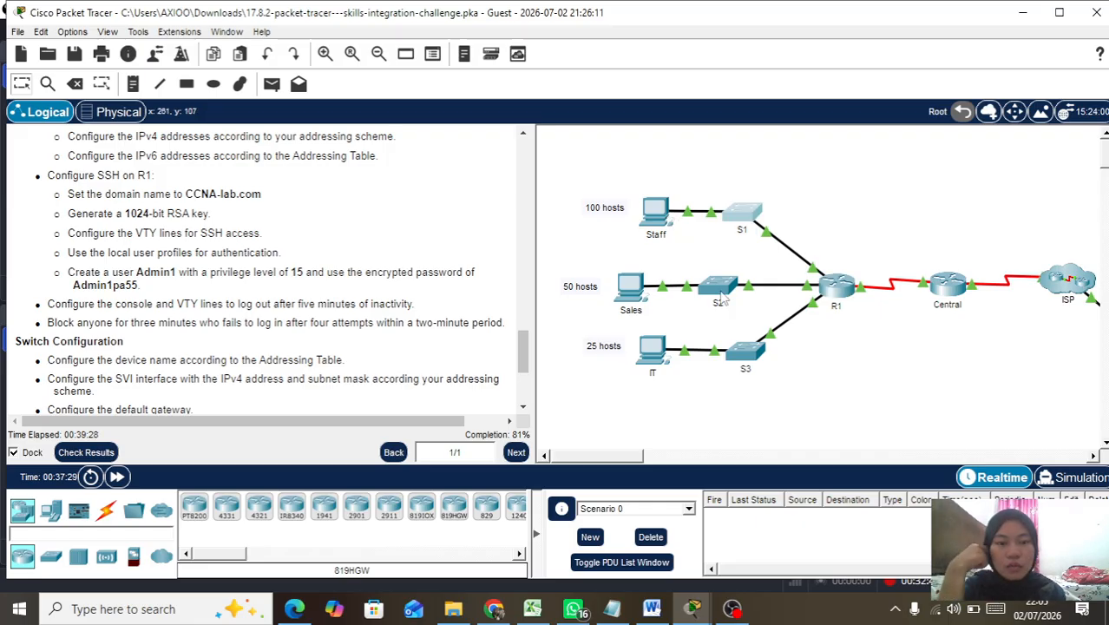
# Step: Open S1's console and log in with the console password after several rejected attempts
pyautogui.click(737, 217)
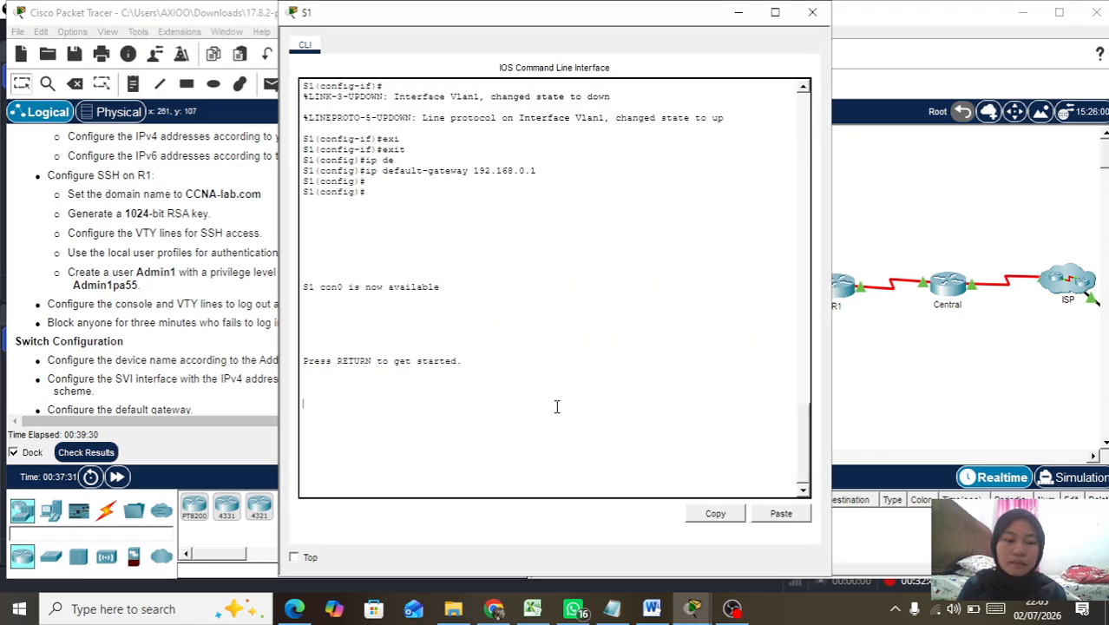
pyautogui.press('Return')
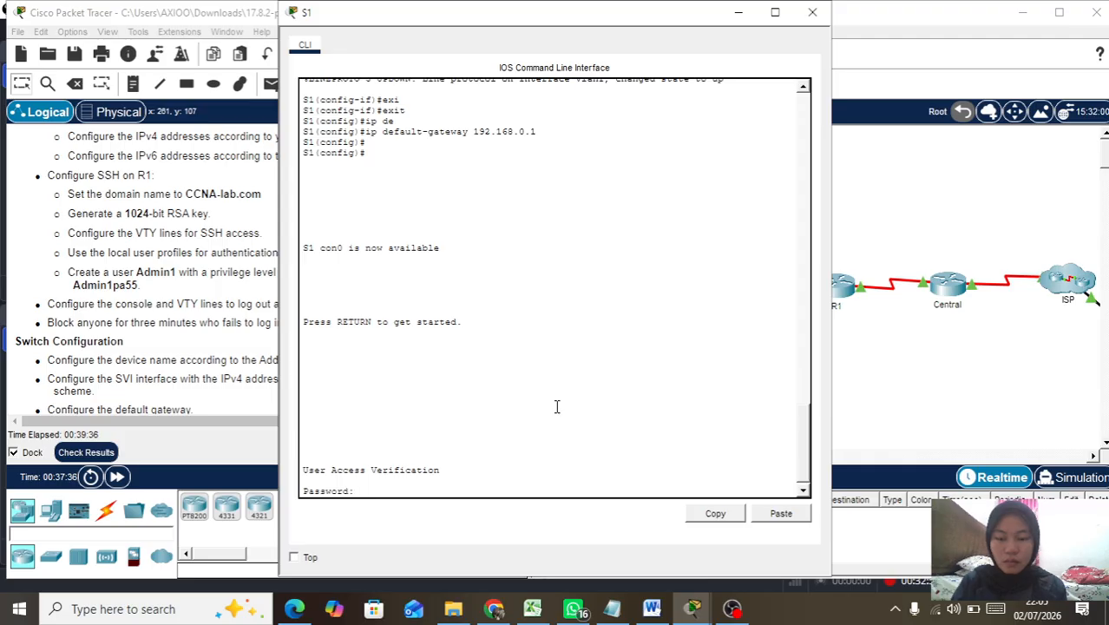
pyautogui.press('Return')
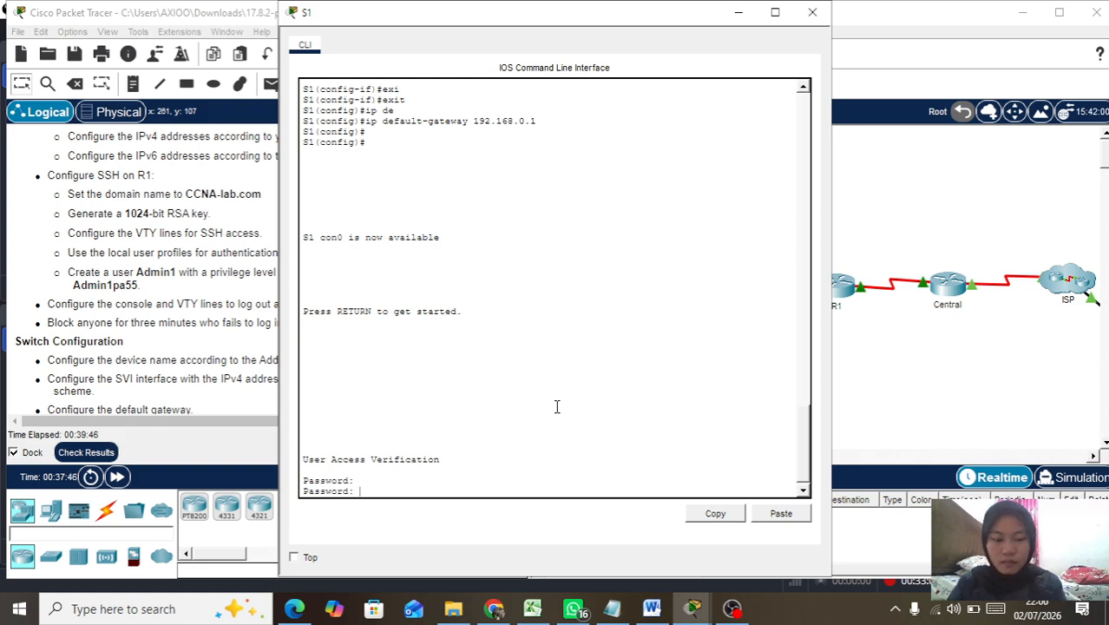
pyautogui.press('Return')
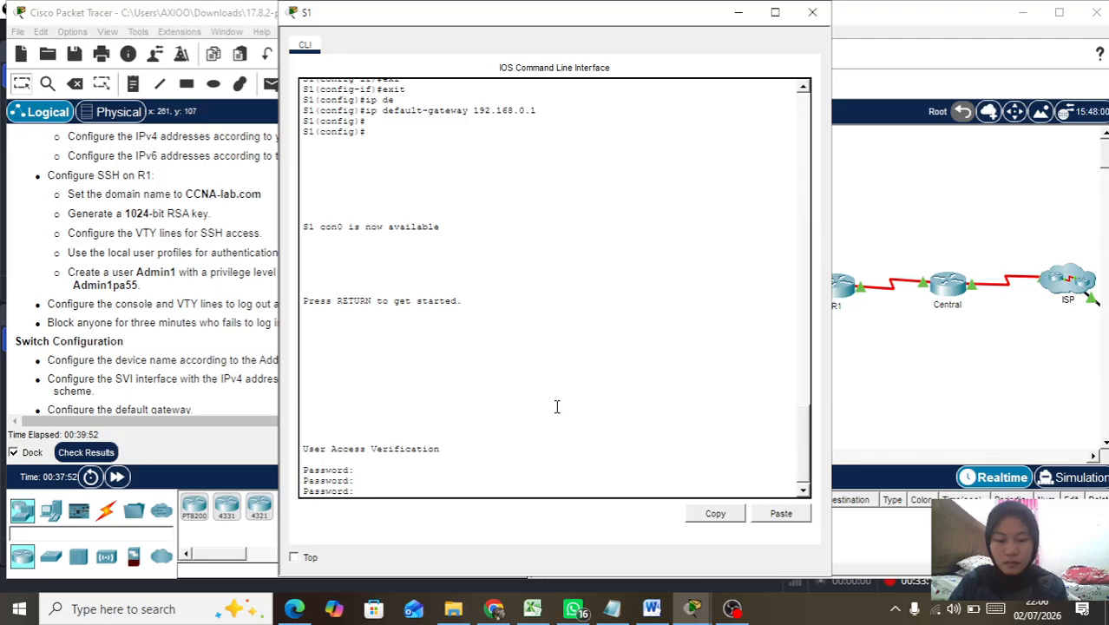
pyautogui.press('Return')
pyautogui.press('Return')
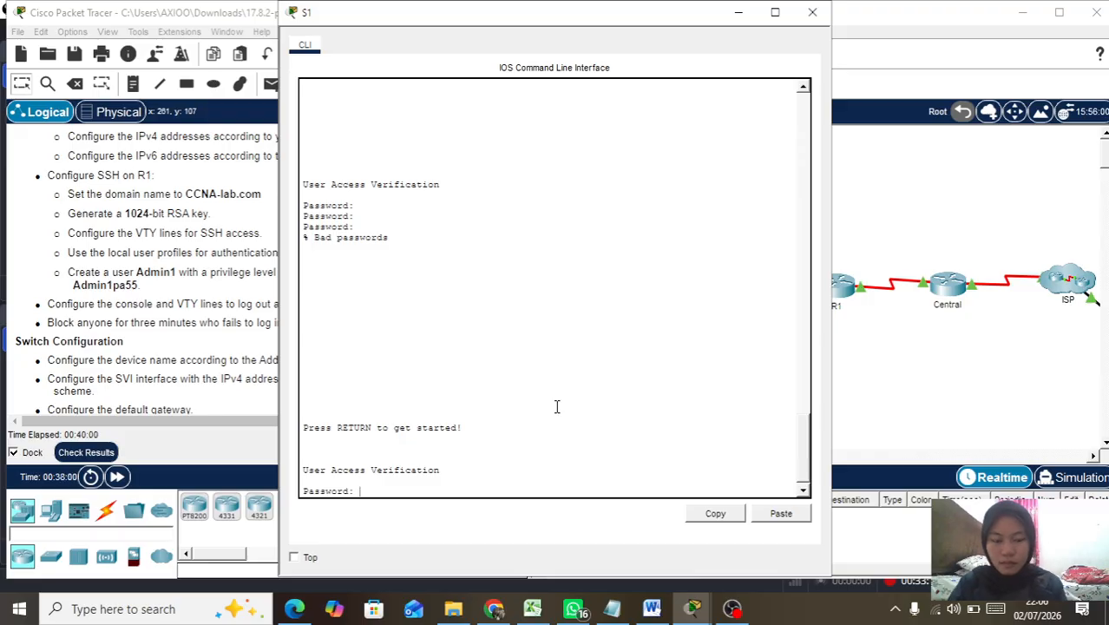
pyautogui.press('Return')
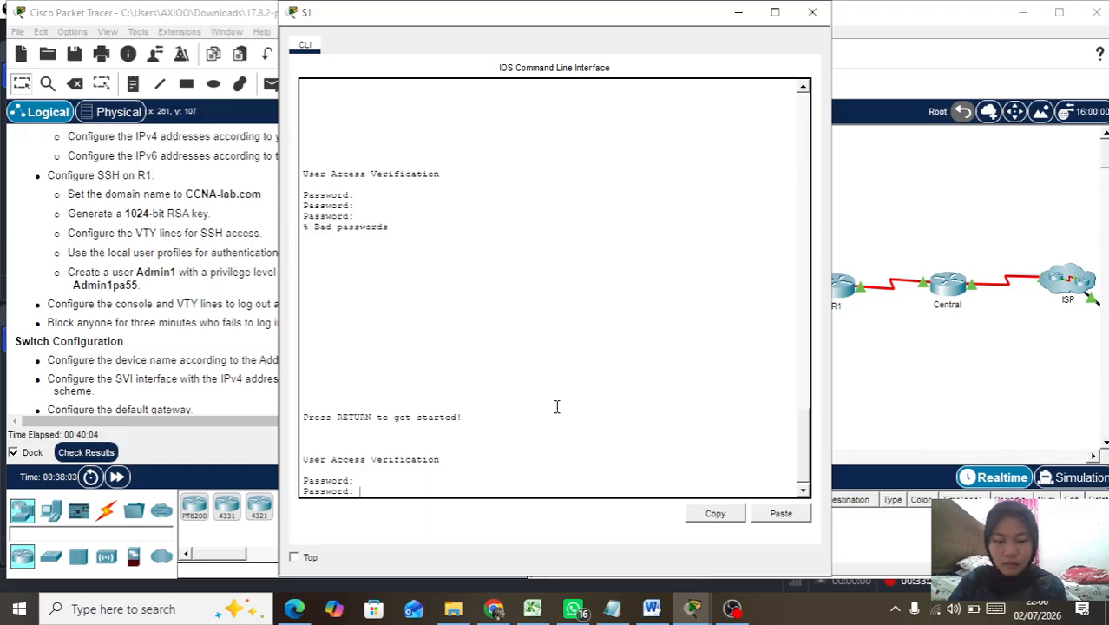
pyautogui.press('Return')
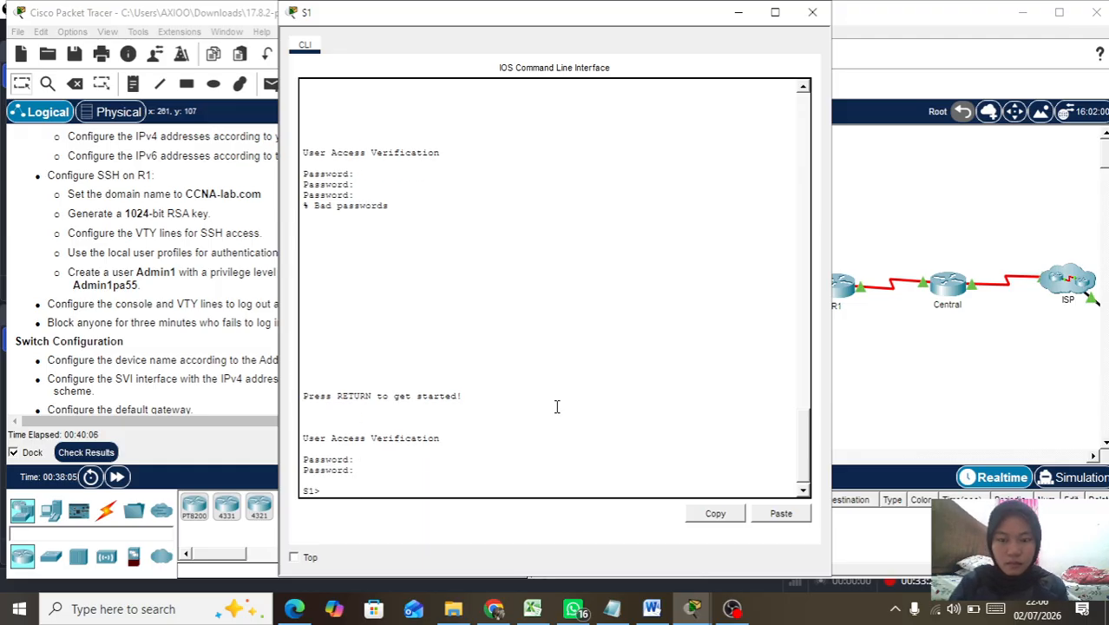
# Step: Request privileged mode on S1 with enable and retry the enable secret several times
pyautogui.press('Return')
pyautogui.write('na')
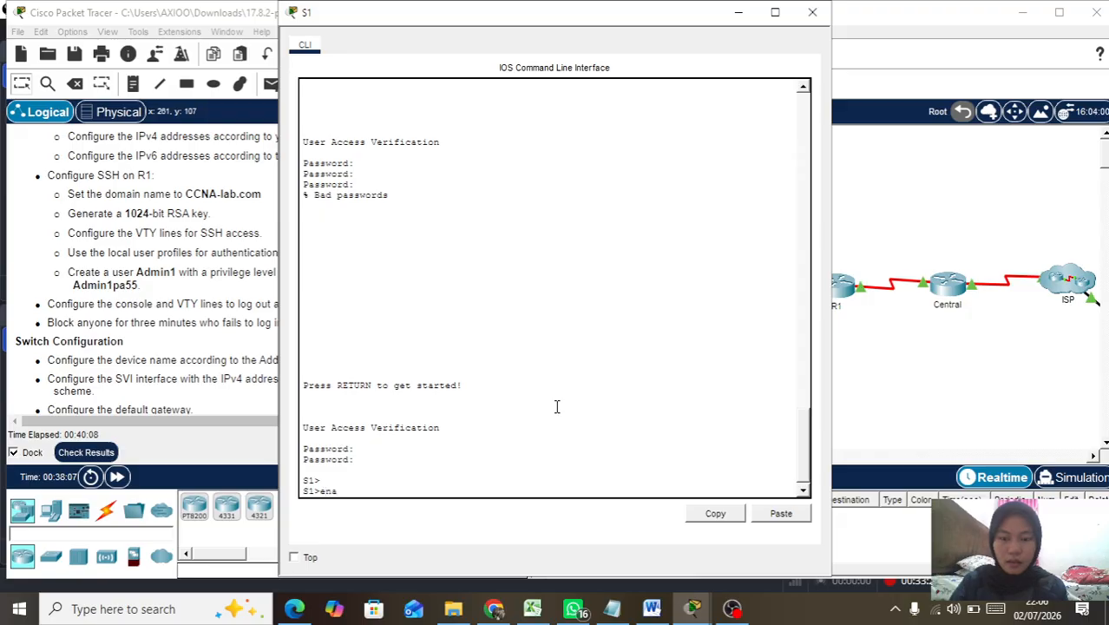
pyautogui.press('Return')
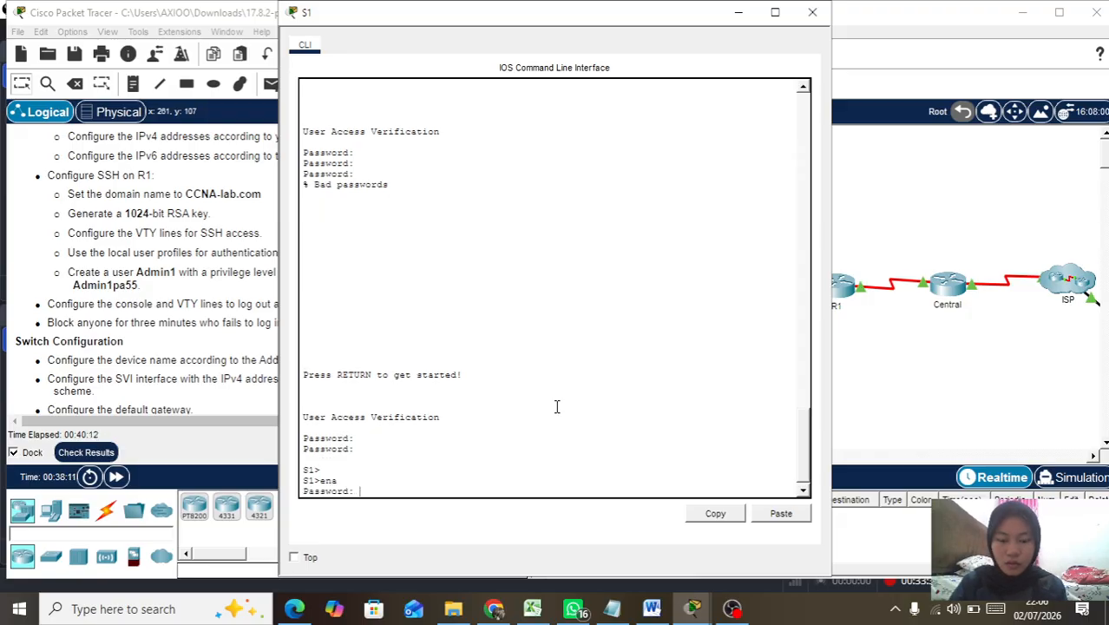
pyautogui.press('Return')
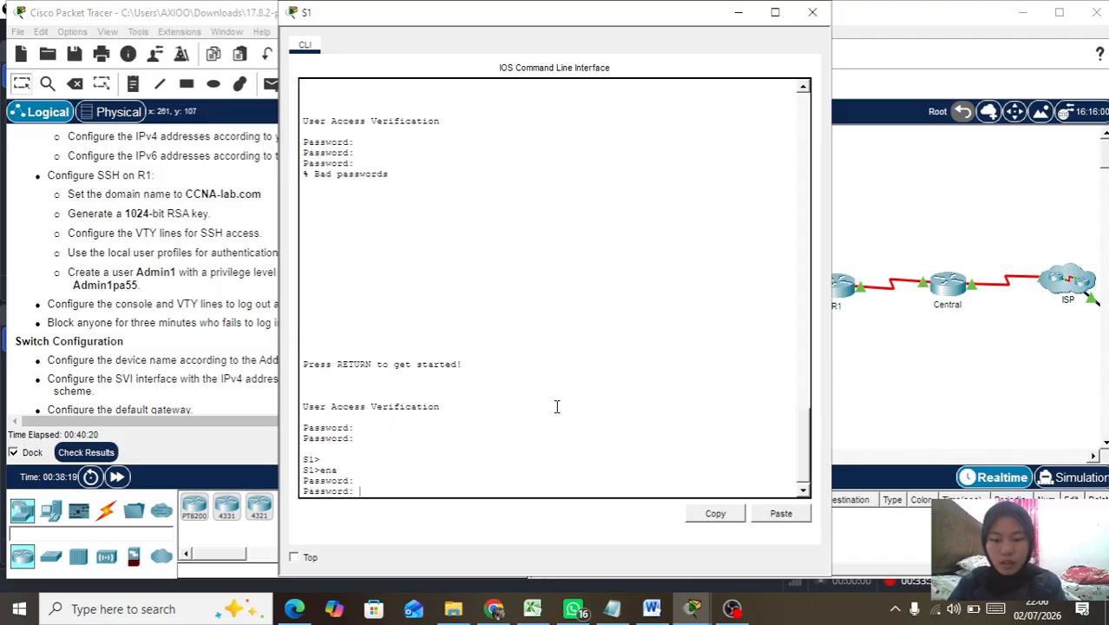
pyautogui.press('Return')
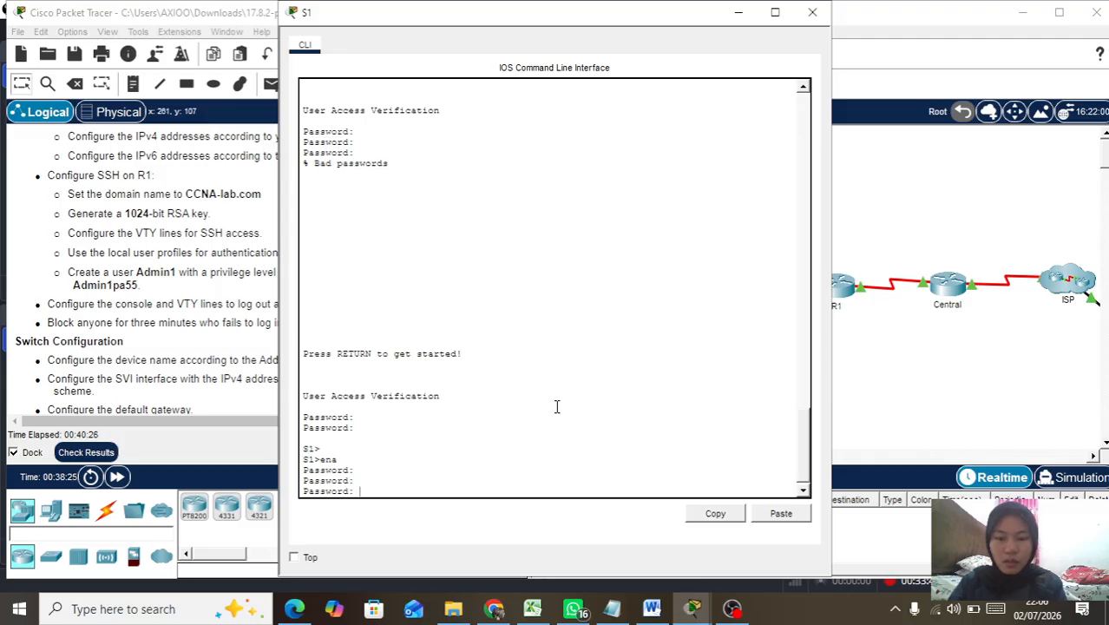
pyautogui.press('Return')
pyautogui.press('Return')
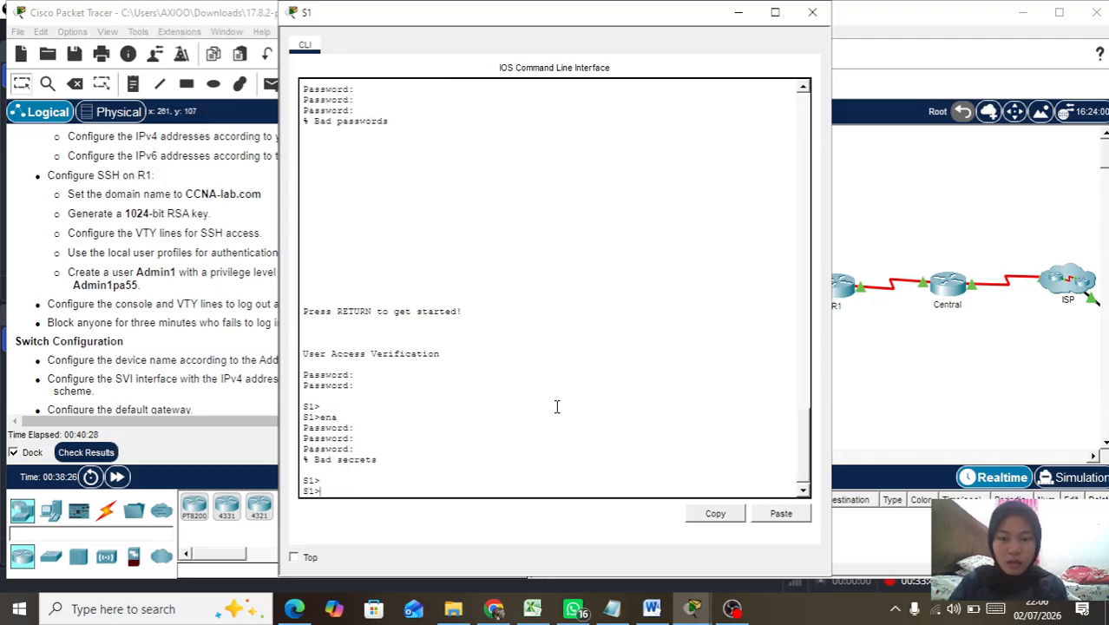
pyautogui.write('ena')
pyautogui.press('Return')
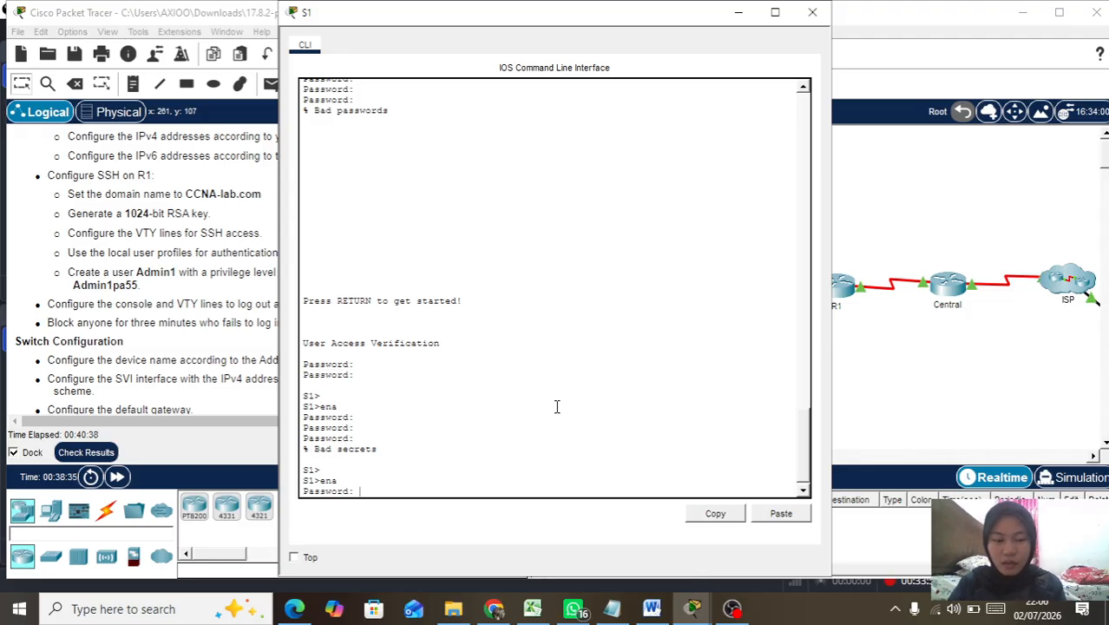
pyautogui.press('Return')
pyautogui.press('Return')
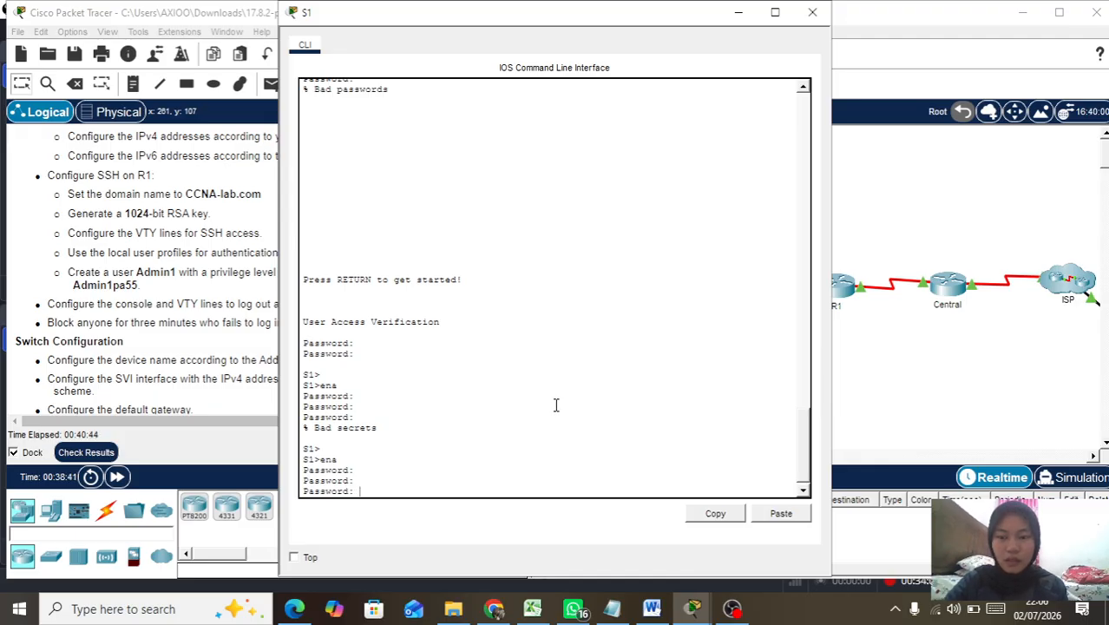
# Step: Get the enable secret accepted on S1 and enter global configuration with conf t
pyautogui.scroll(5, 534, 345)
pyautogui.scroll(15, 535, 345)
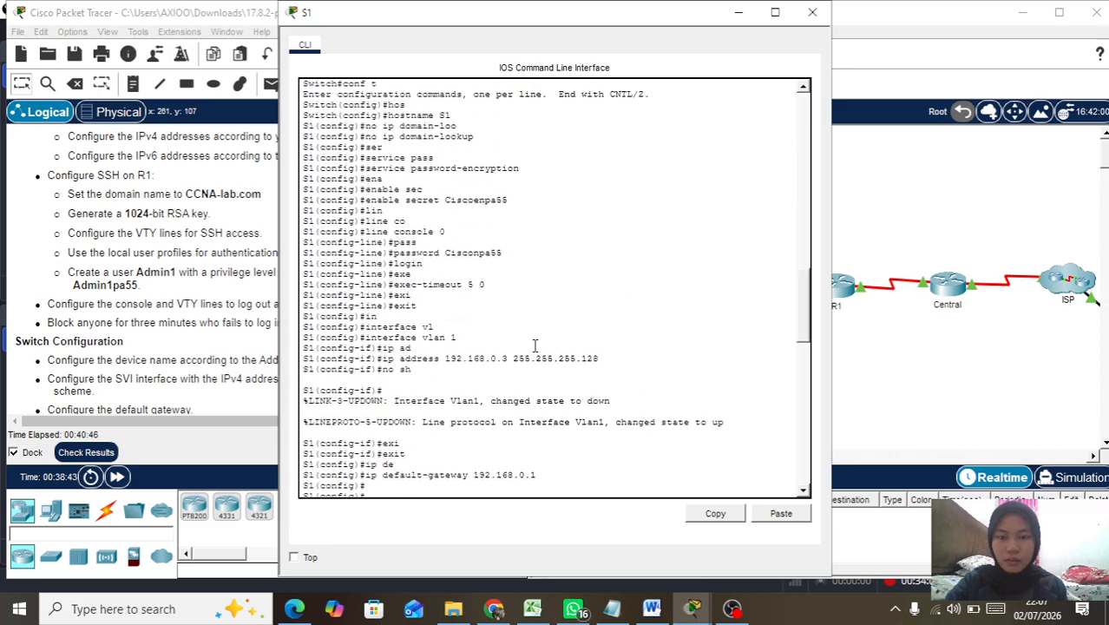
pyautogui.scroll(-8, 535, 345)
pyautogui.scroll(-2, 534, 345)
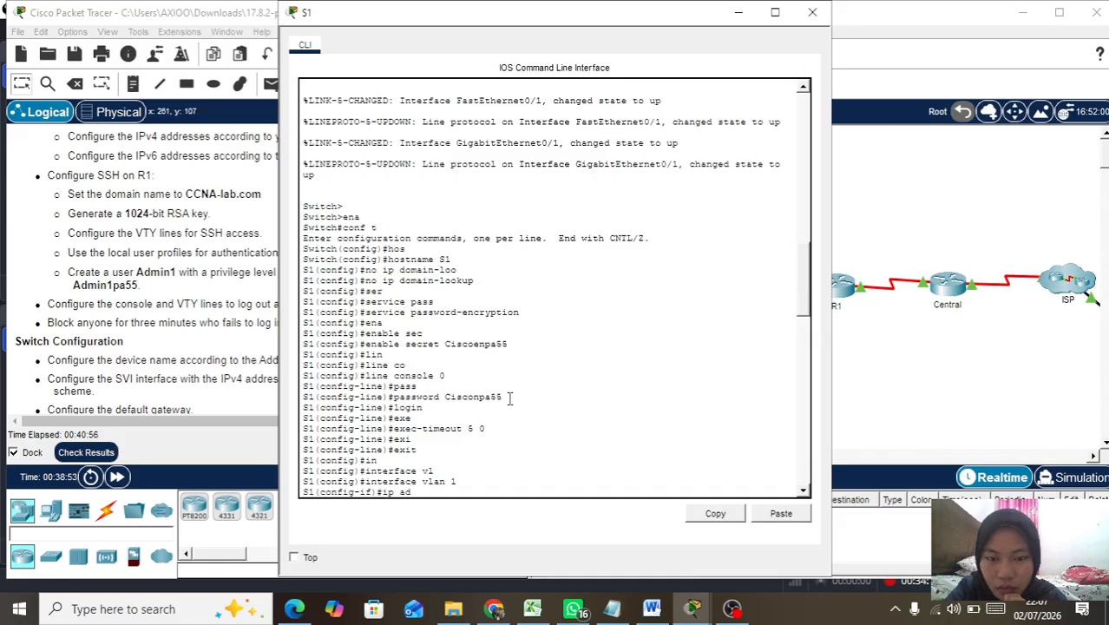
pyautogui.scroll(-1, 488, 362)
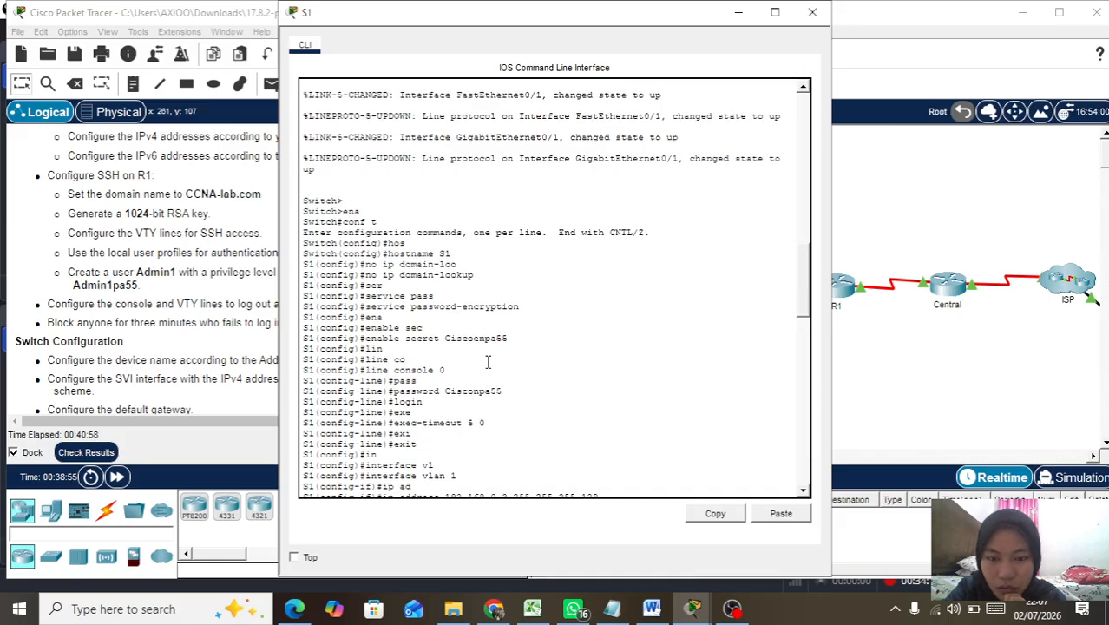
pyautogui.scroll(-15, 488, 362)
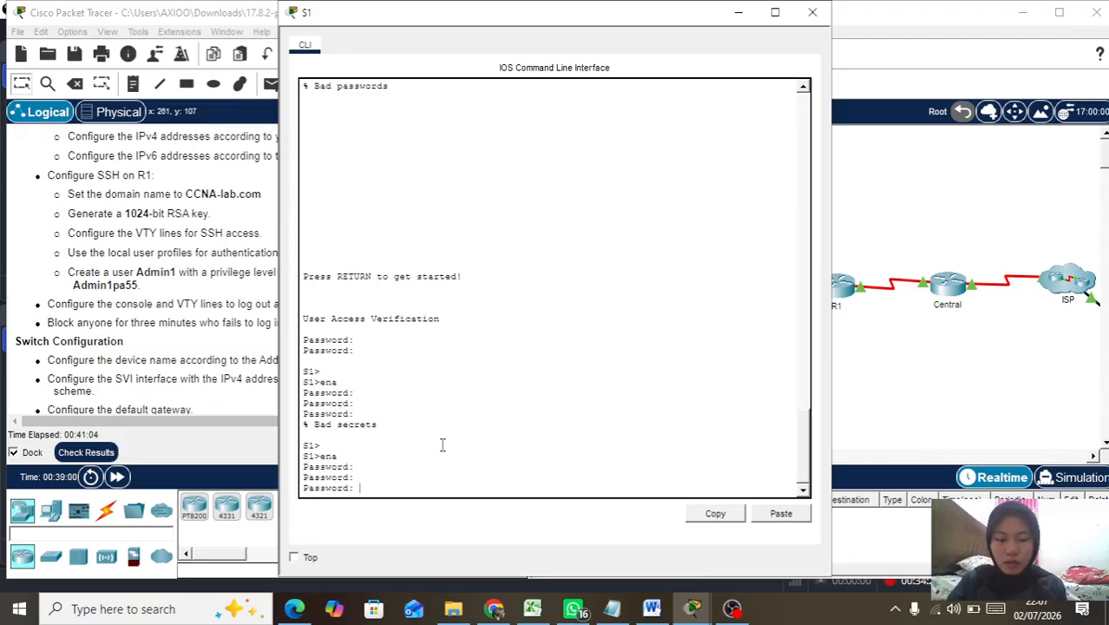
pyautogui.press('Return')
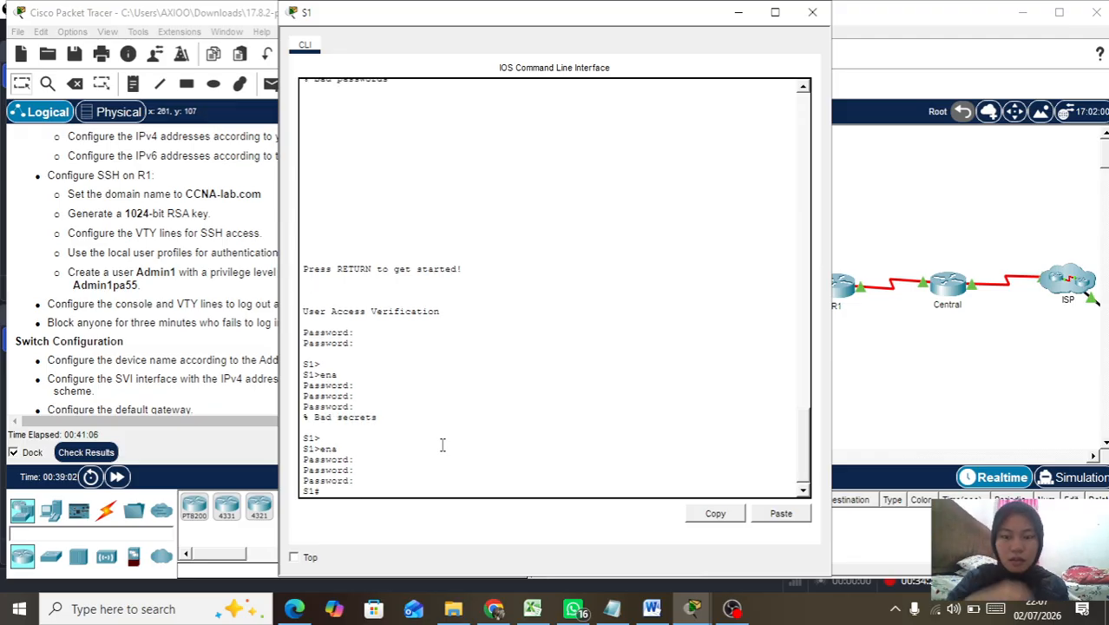
pyautogui.write('conf t')
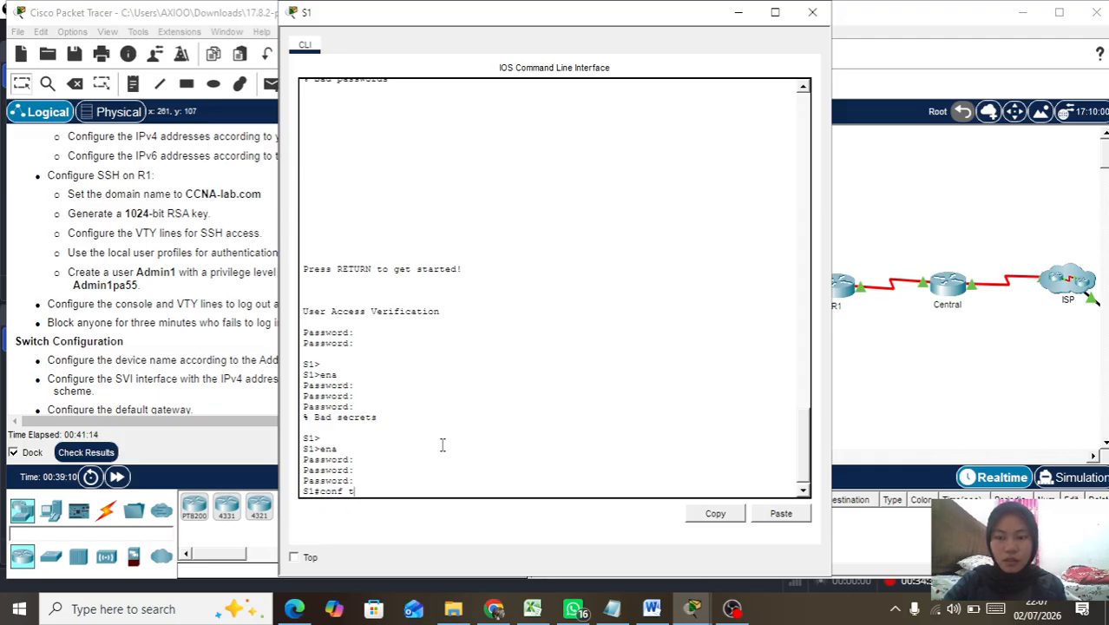
pyautogui.press('Return')
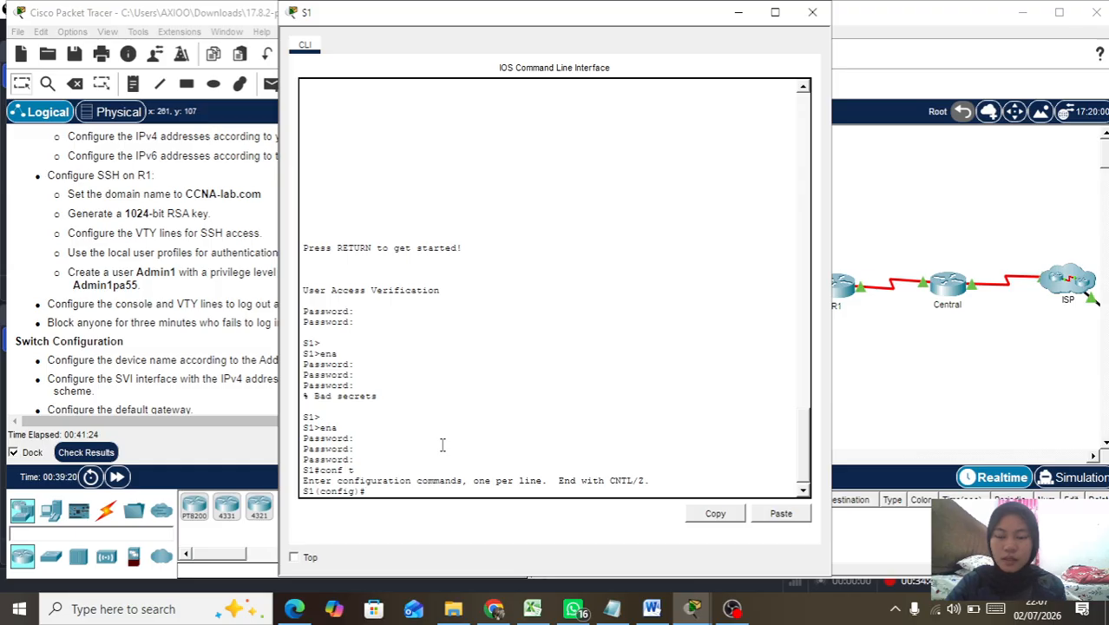
pyautogui.press('Return')
pyautogui.press('Return')
pyautogui.press('Return')
pyautogui.press('Return')
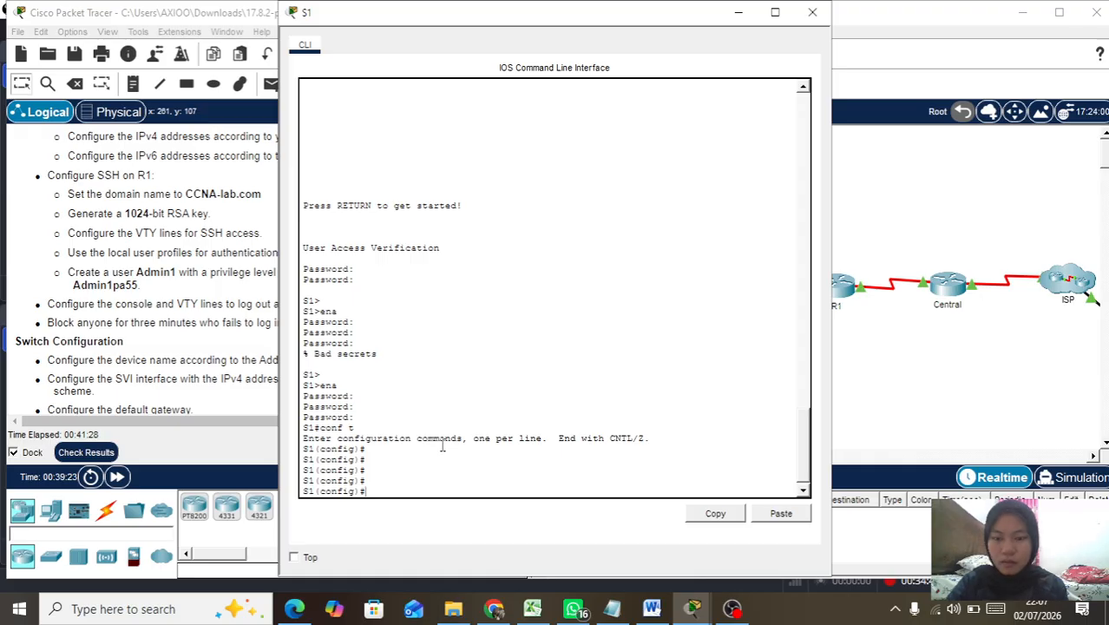
# Step: Grade the activity and scroll the Assessment Items to S1's incorrect console password and Vlan1 entries
pyautogui.moveTo(559, 18); pyautogui.dragTo(831, 18)
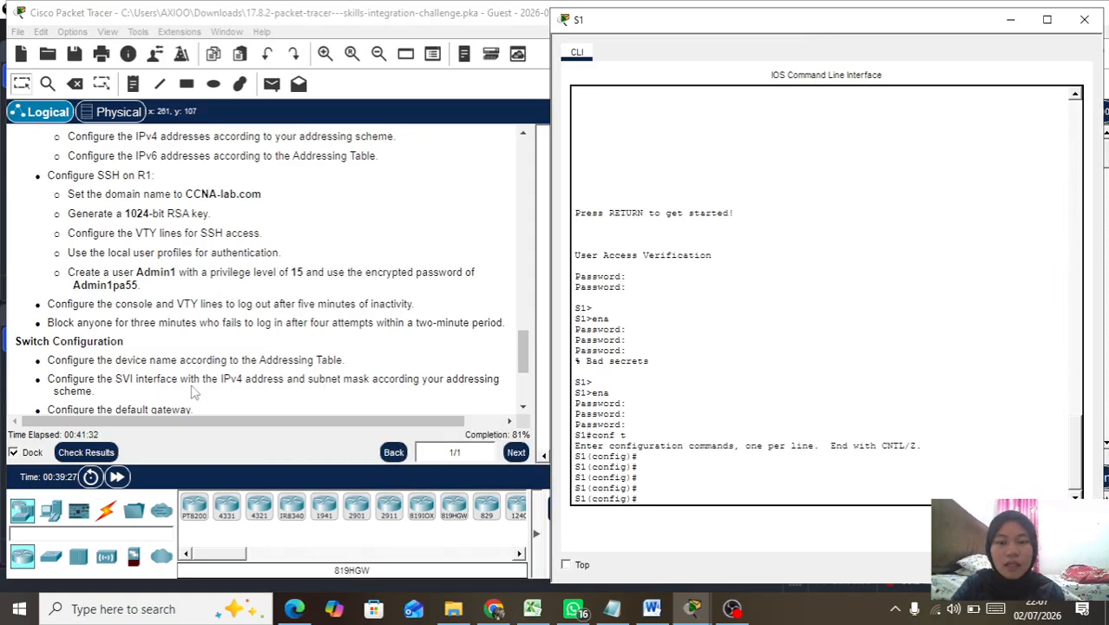
pyautogui.click(86, 452)
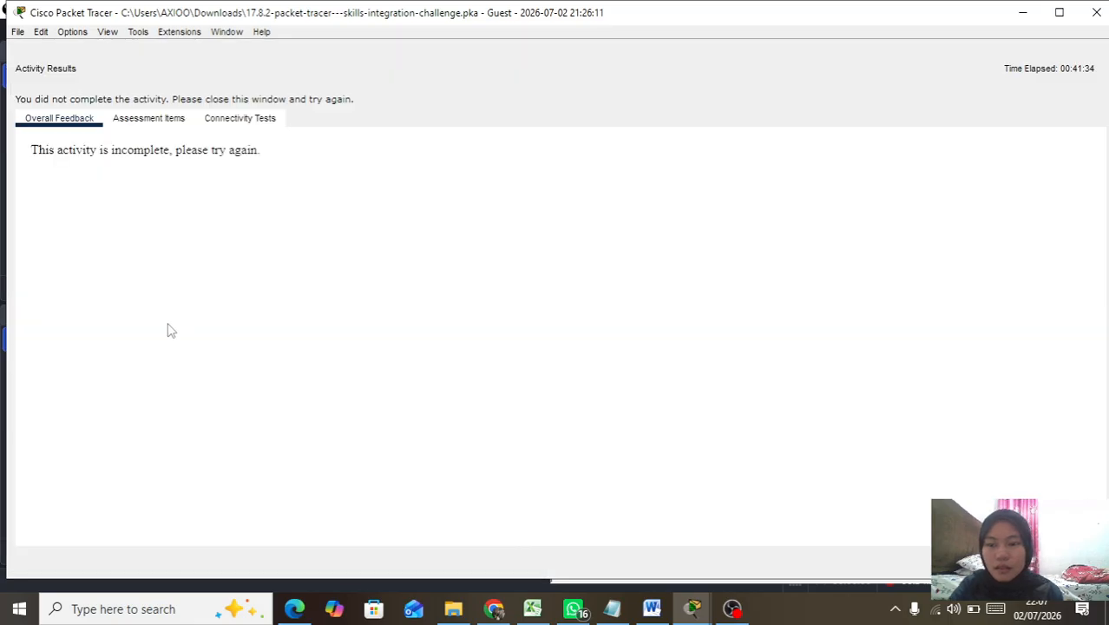
pyautogui.click(153, 117)
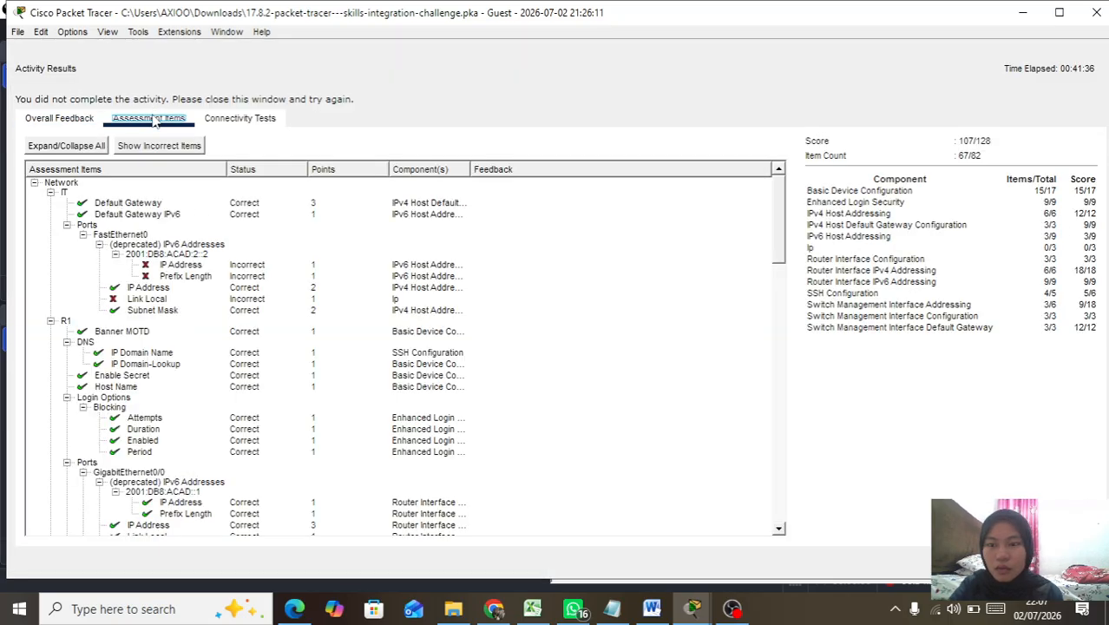
pyautogui.scroll(-14, 166, 360)
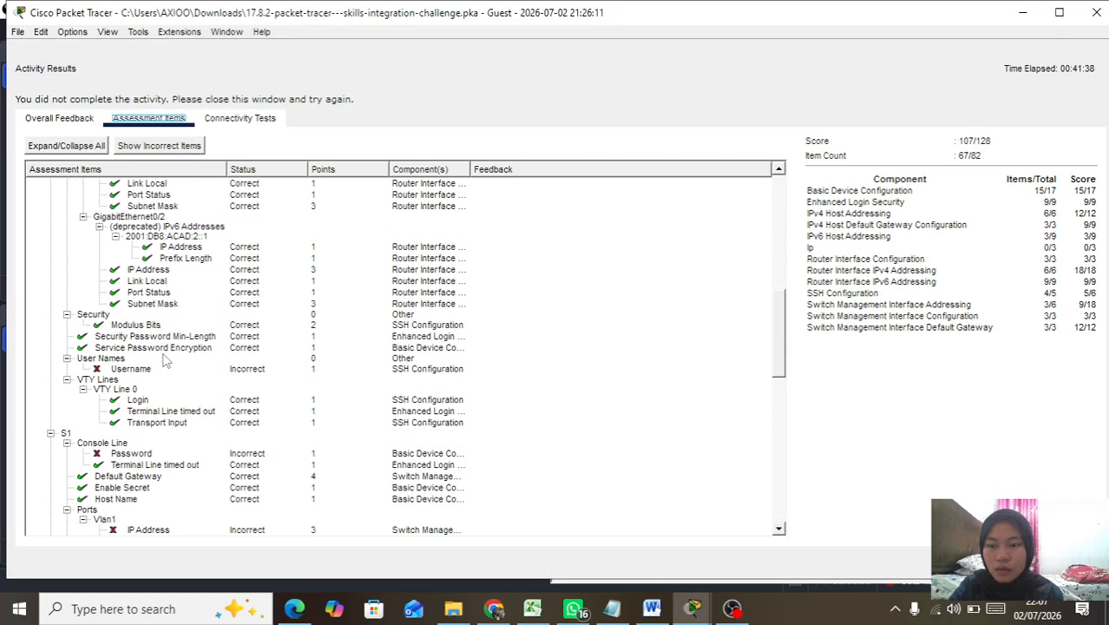
pyautogui.scroll(-4, 167, 360)
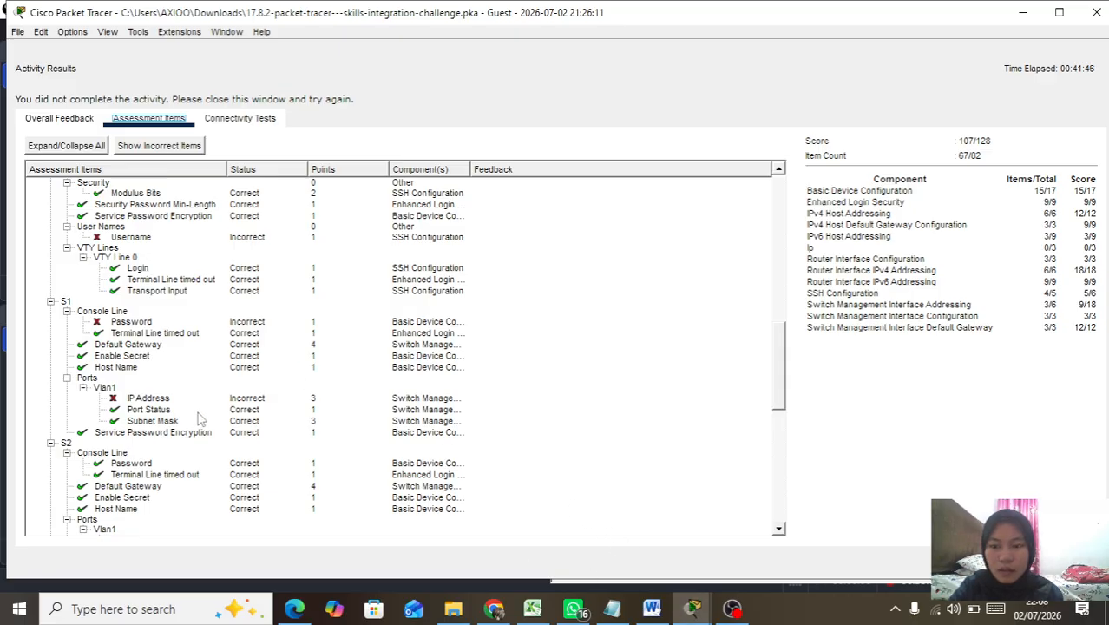
# Step: Bring S1's console back to the front and set its hostname to S1
pyautogui.click(693, 612)
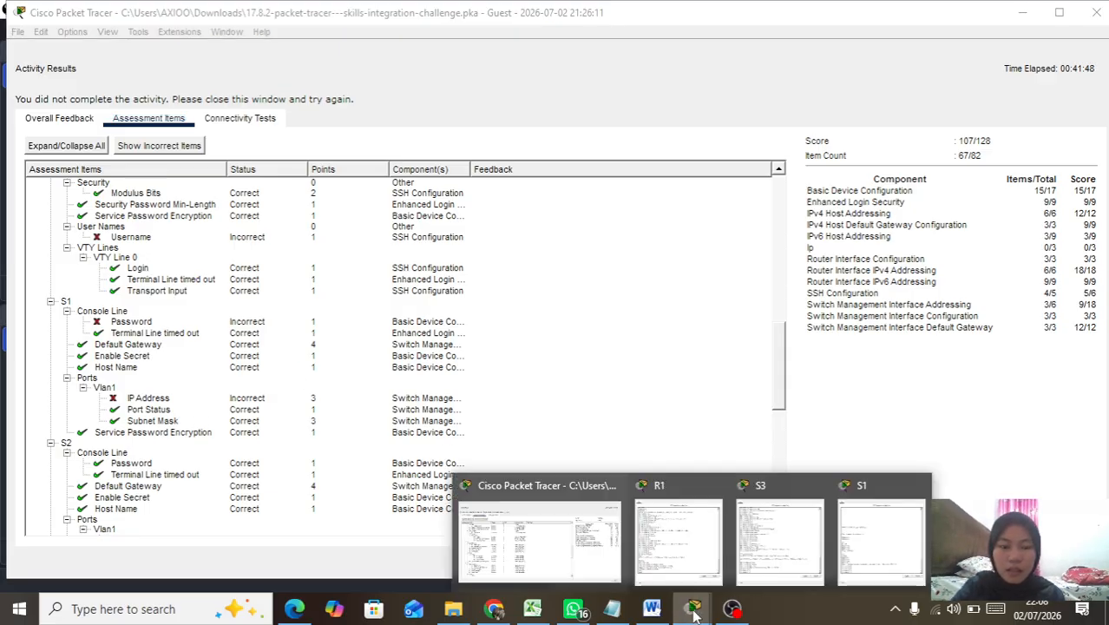
pyautogui.click(887, 536)
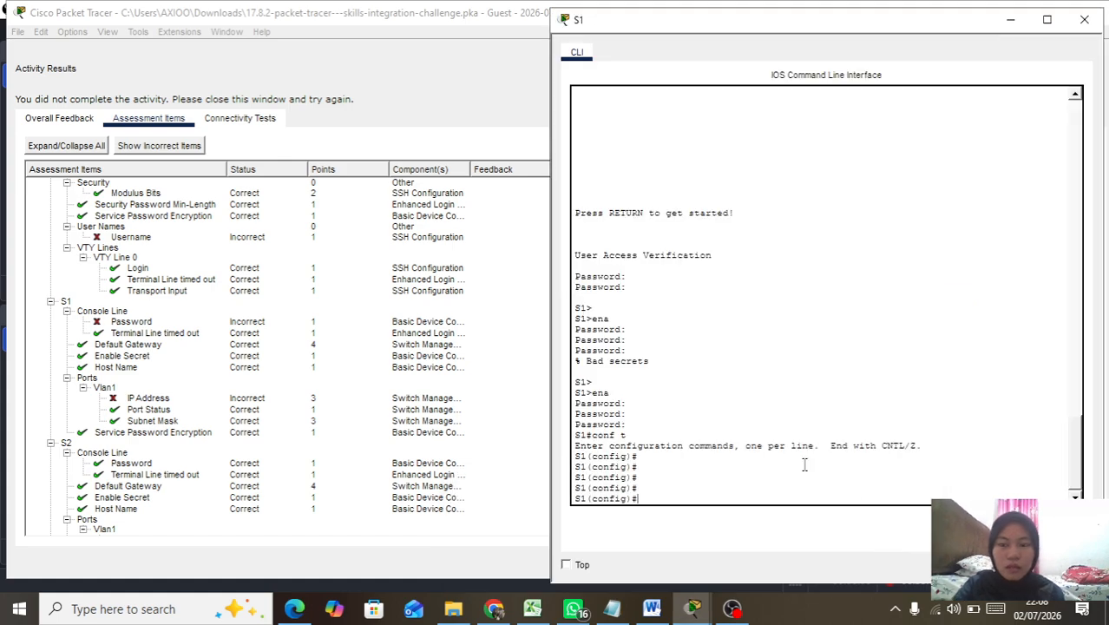
pyautogui.click(694, 484)
pyautogui.write('hos')
pyautogui.press('Tab')
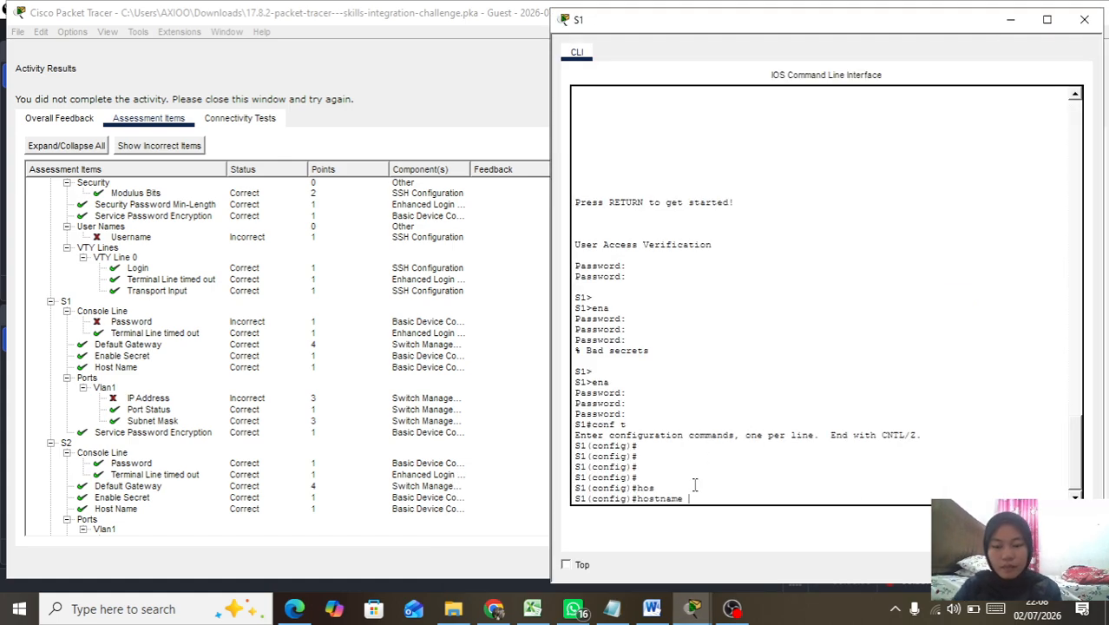
pyautogui.write('S1')
pyautogui.press('Return')
# Step: Disable domain lookup and enable service password-encryption on S1
pyautogui.write('no ip ')
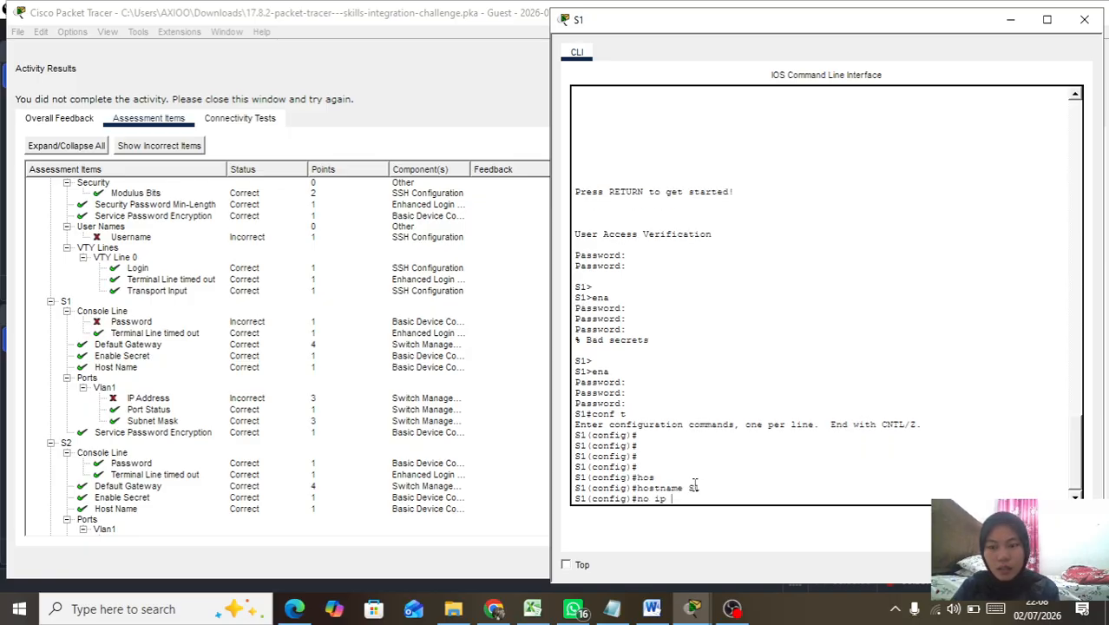
pyautogui.write('domain-lo')
pyautogui.press('Tab')
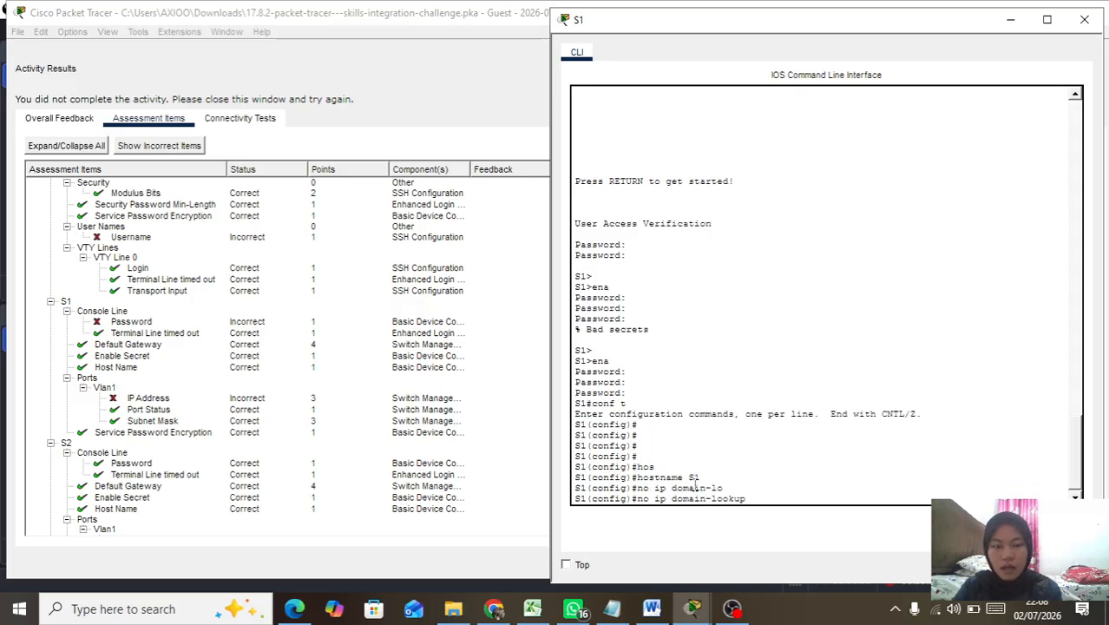
pyautogui.press('Return')
pyautogui.write('serv')
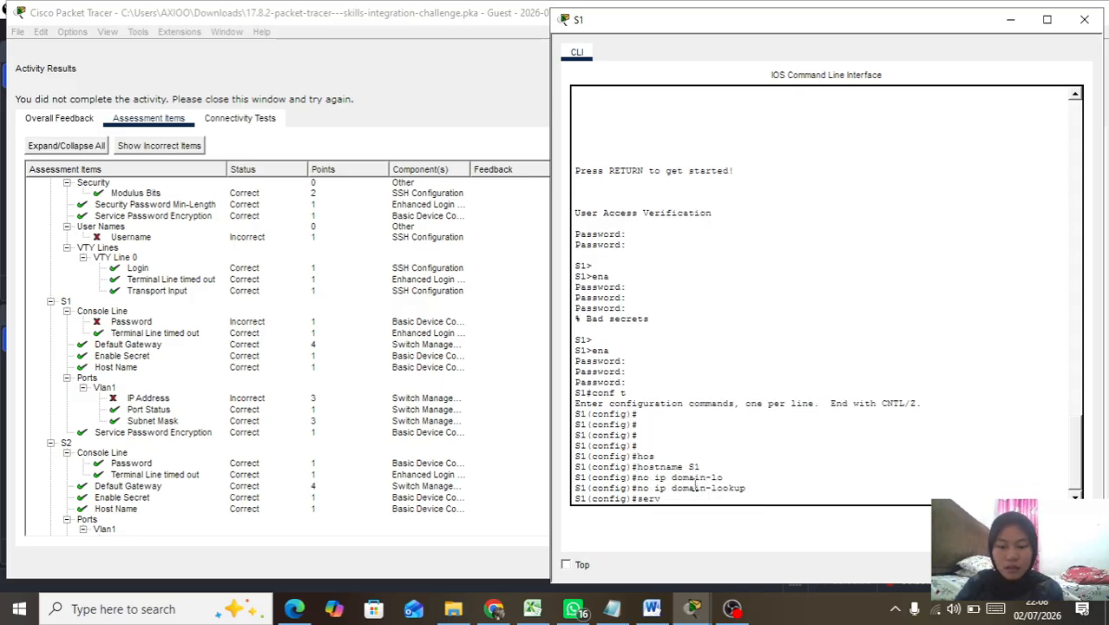
pyautogui.press('Tab')
pyautogui.write('pas')
pyautogui.press('Tab')
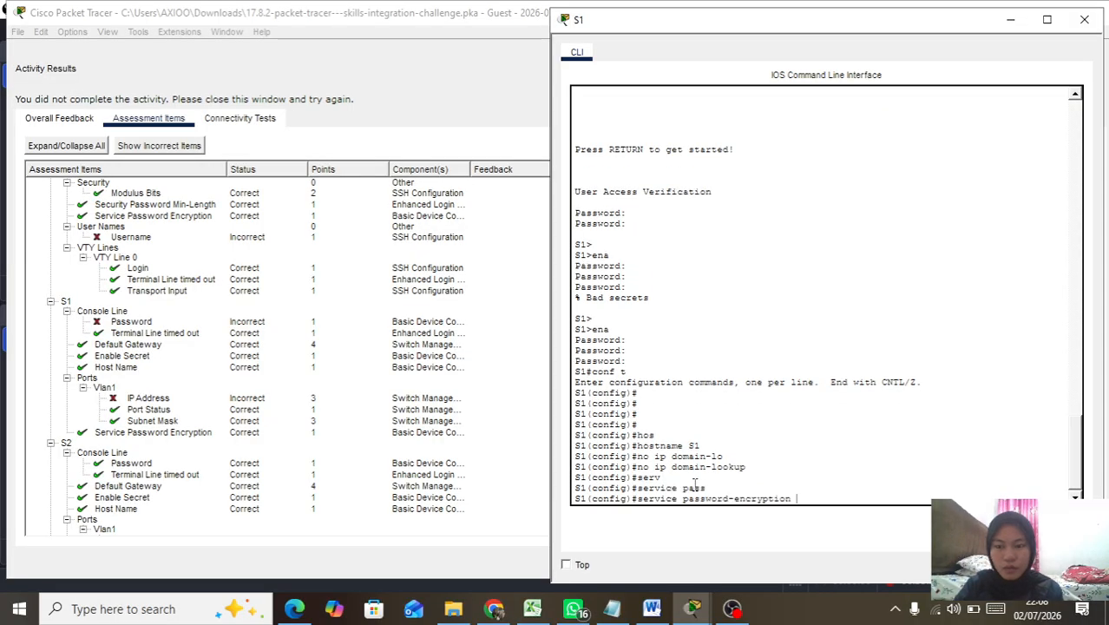
pyautogui.press('Return')
# Step: Set S1's privileged-mode enable secret
pyautogui.write('ena')
pyautogui.press('Tab')
pyautogui.write('se')
pyautogui.press('Tab')
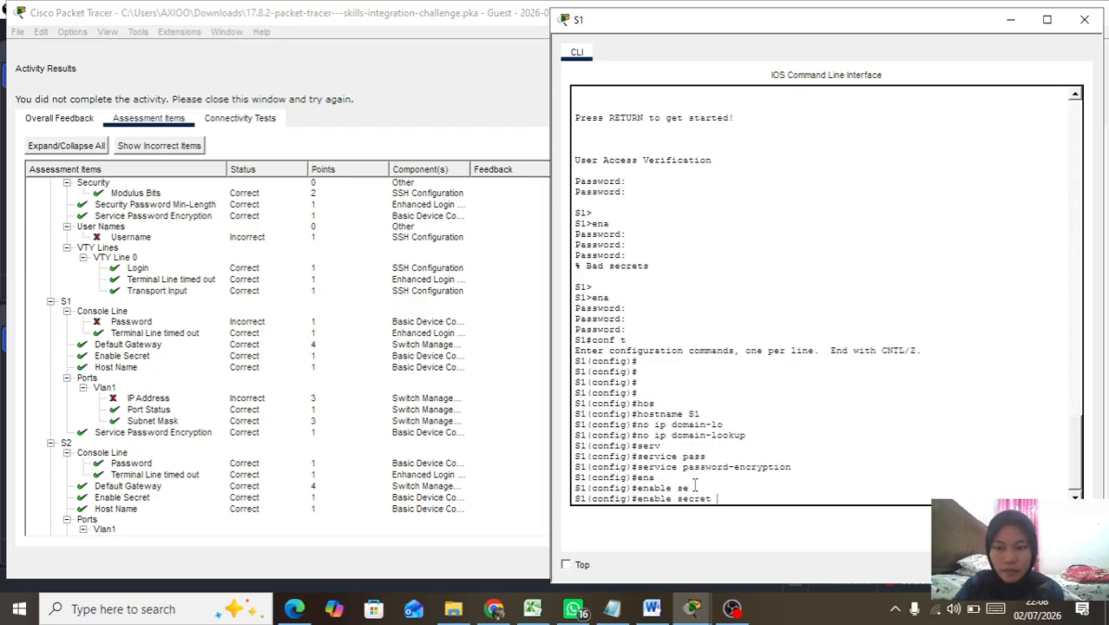
pyautogui.write('Cisco')
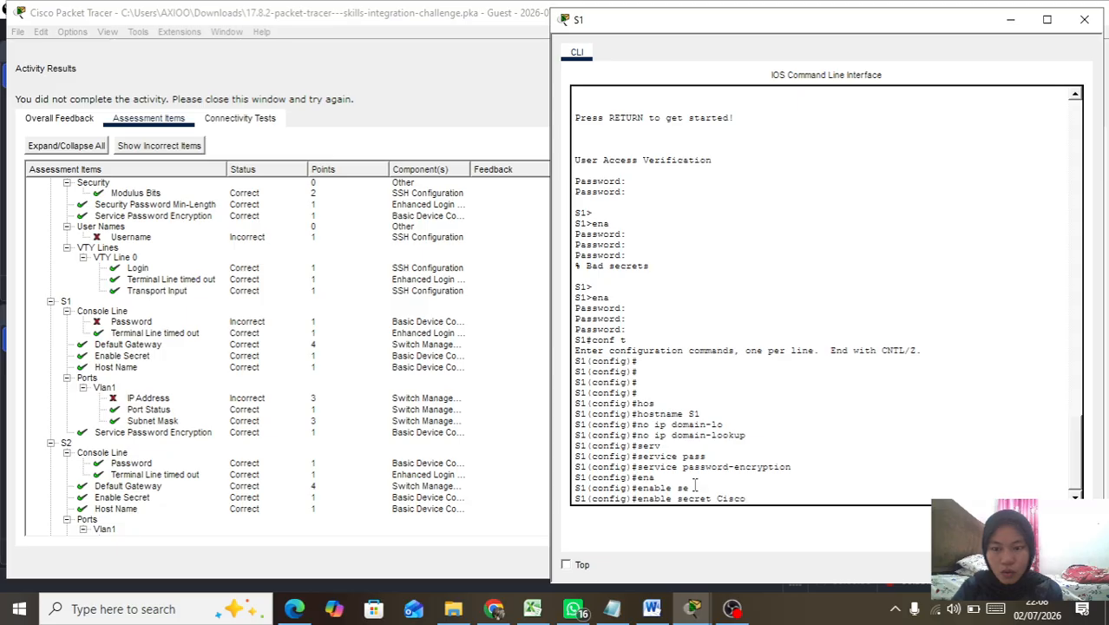
pyautogui.write('enpa')
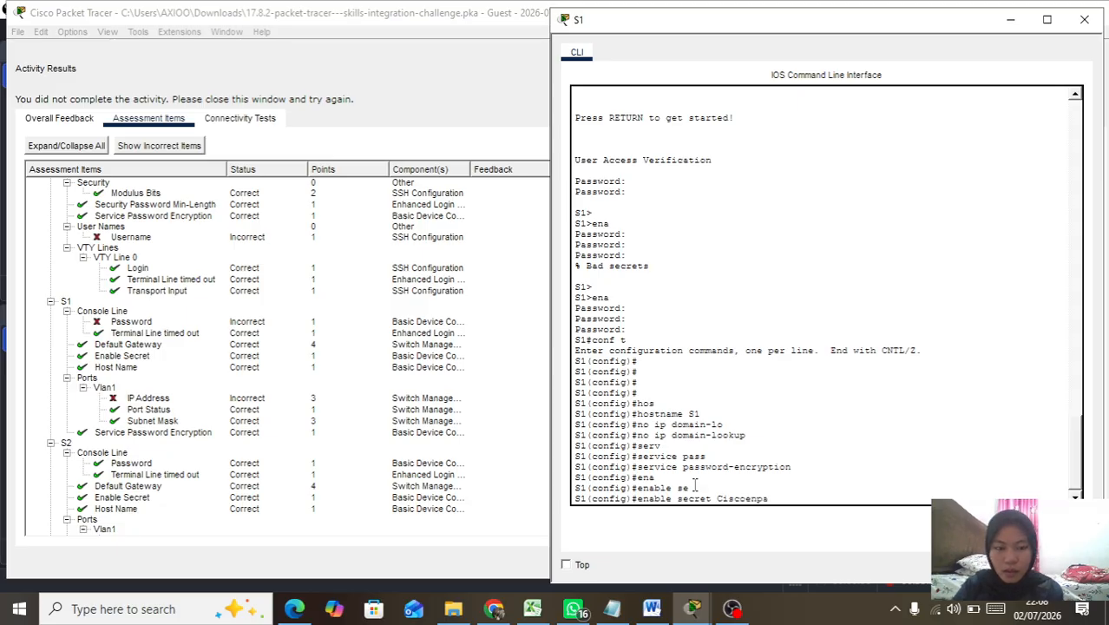
pyautogui.write('55')
pyautogui.press('Return')
# Step: On line console 0, set the console password and require login
pyautogui.write('lin')
pyautogui.press('Tab')
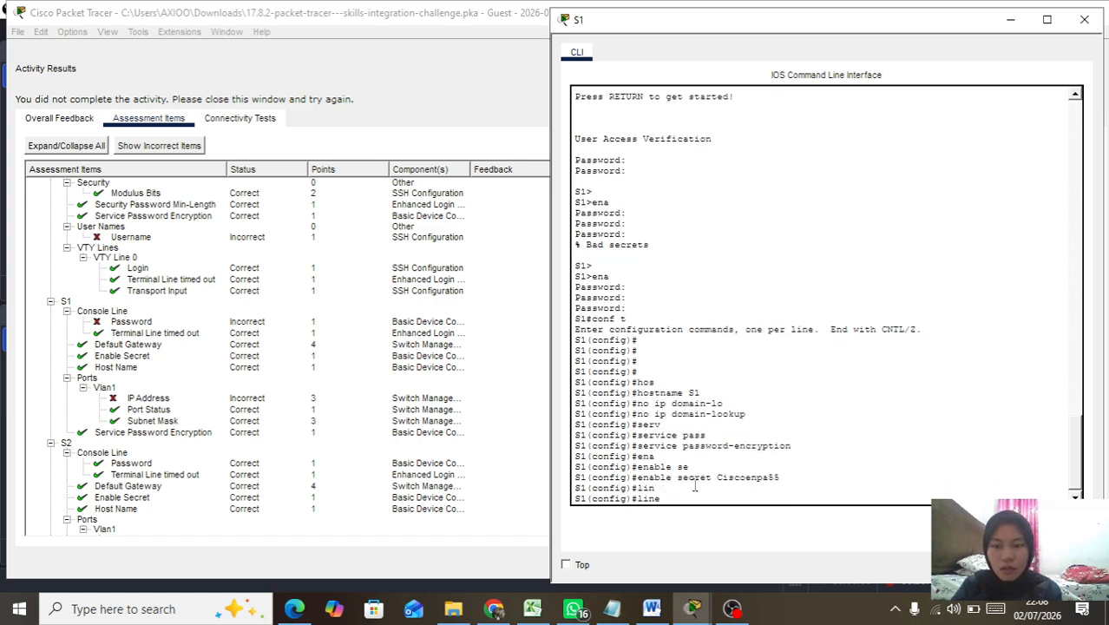
pyautogui.write('con')
pyautogui.press('Tab')
pyautogui.write('0')
pyautogui.press('Return')
pyautogui.write('pass')
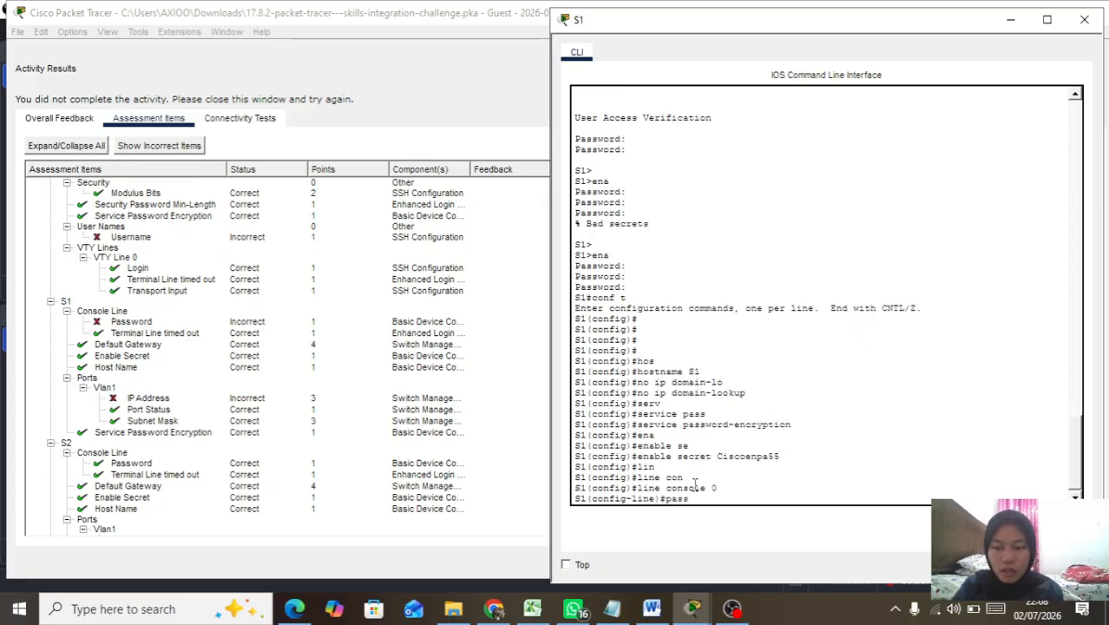
pyautogui.press('Tab')
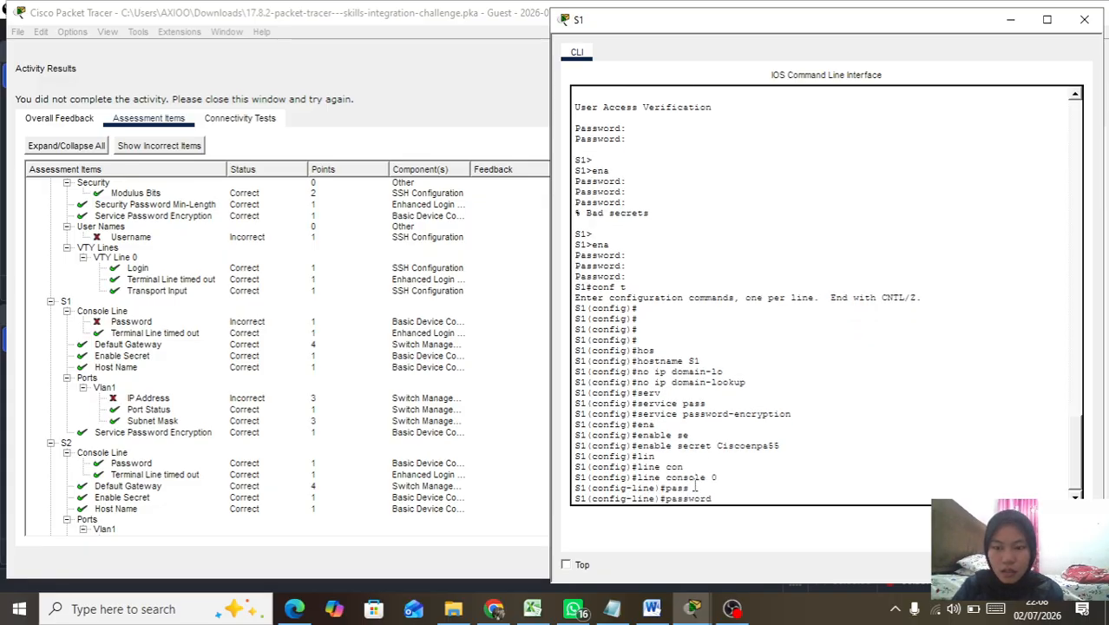
pyautogui.write('Cisco')
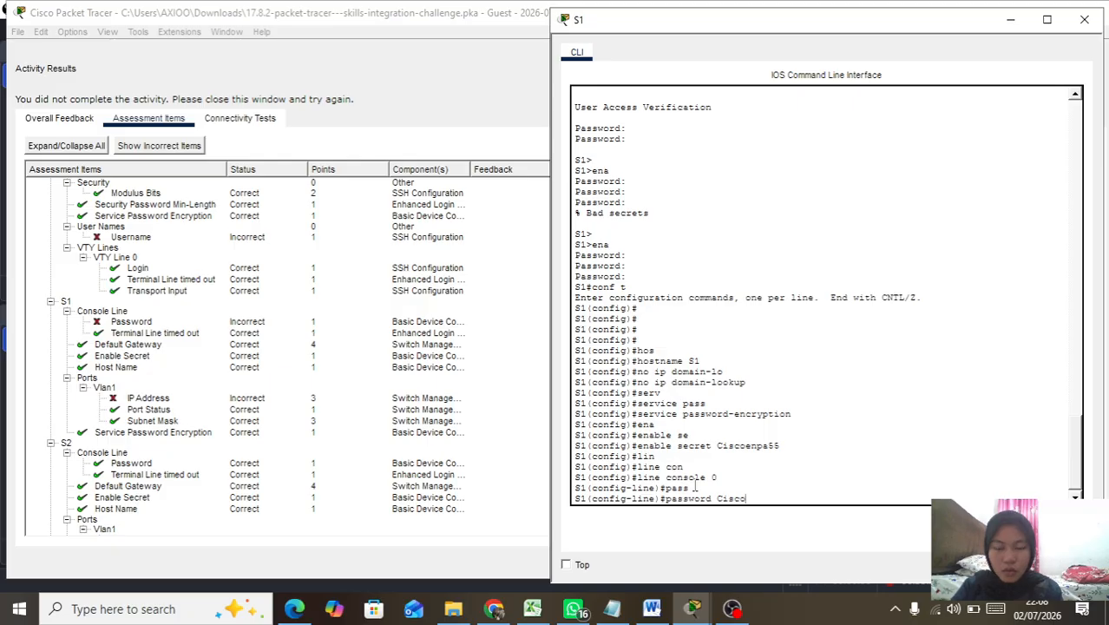
pyautogui.write('co')
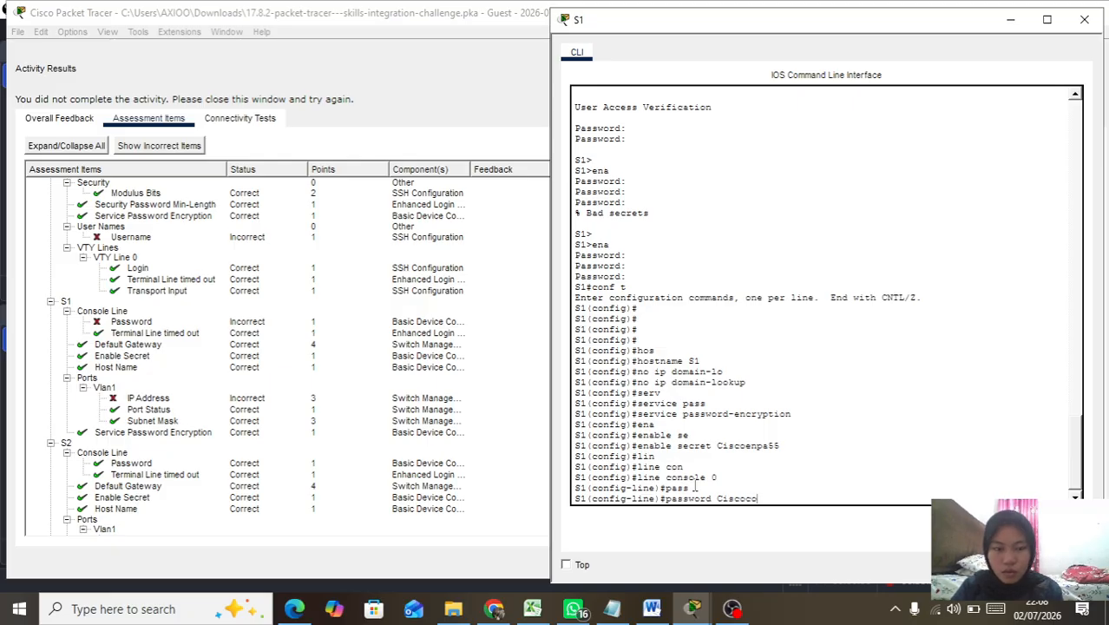
pyautogui.write('npa55')
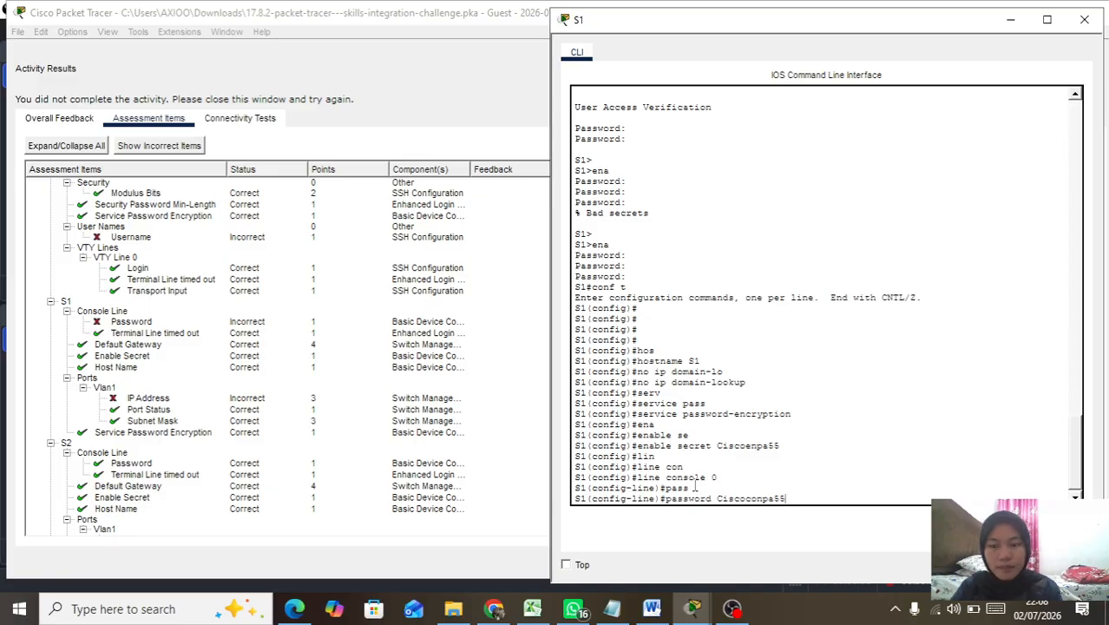
pyautogui.press('Return')
pyautogui.write('lgin')
pyautogui.press('BackSpace')
pyautogui.press('BackSpace')
pyautogui.press('BackSpace')
pyautogui.write('ogin')
pyautogui.press('Return')
# Step: Set the console exec-timeout to 5 0 and exit line configuration
pyautogui.write('exe')
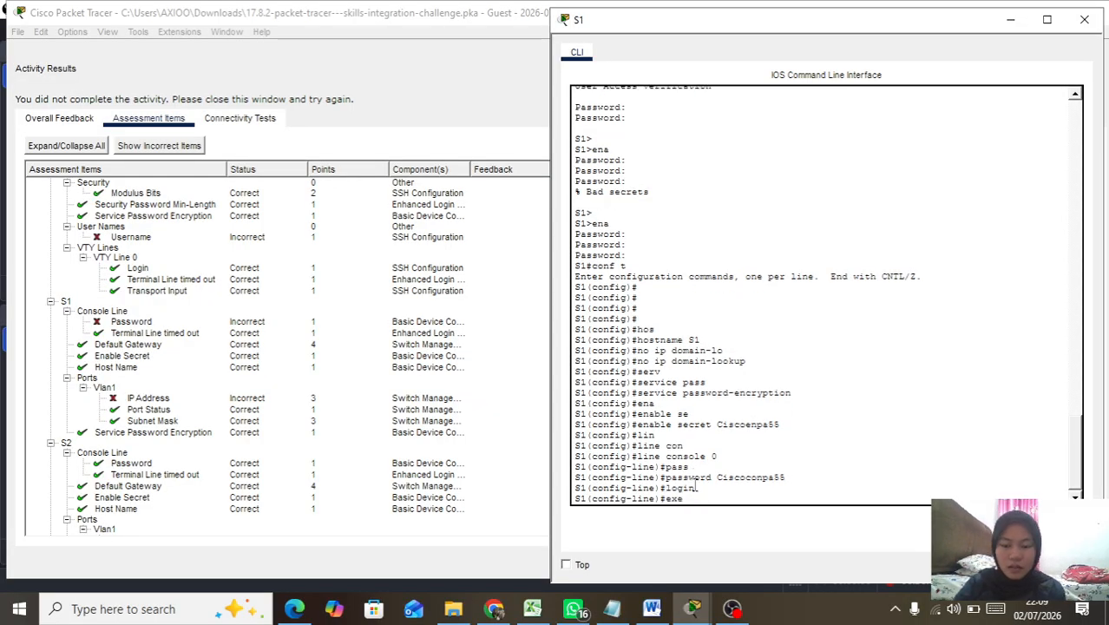
pyautogui.press('Tab')
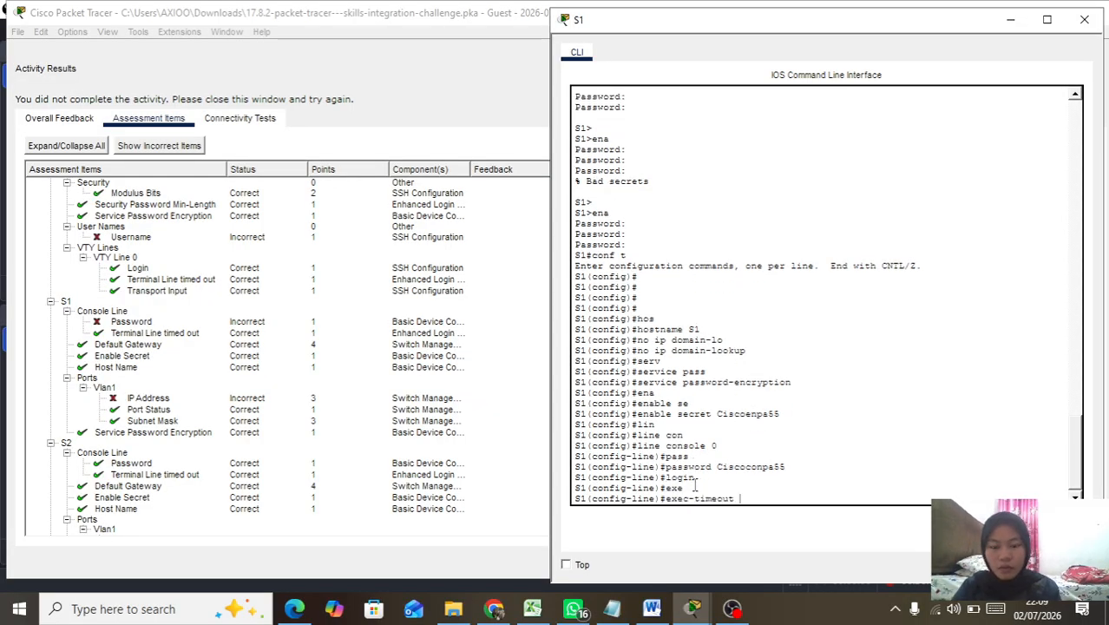
pyautogui.write('5 0')
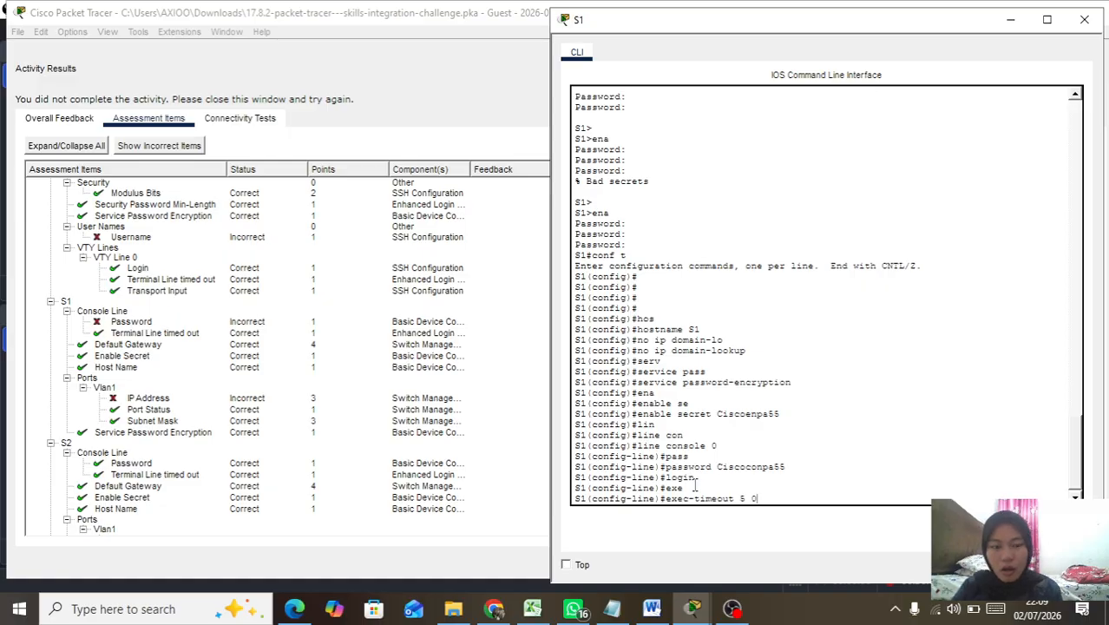
pyautogui.press('Return')
pyautogui.write('e)#e')
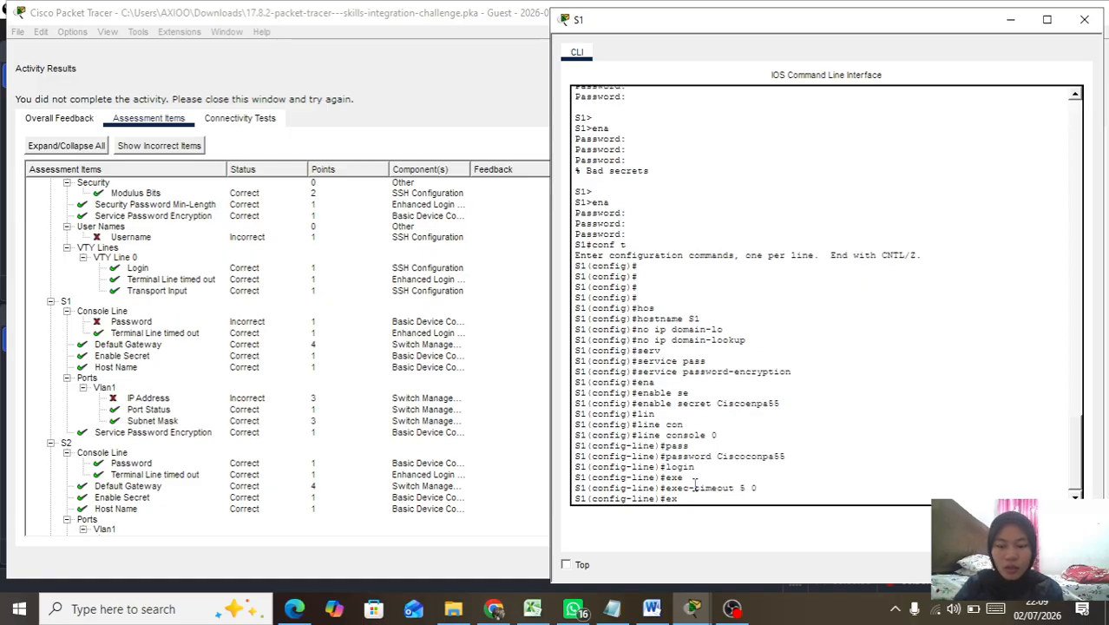
pyautogui.write('x')
pyautogui.press('Tab')
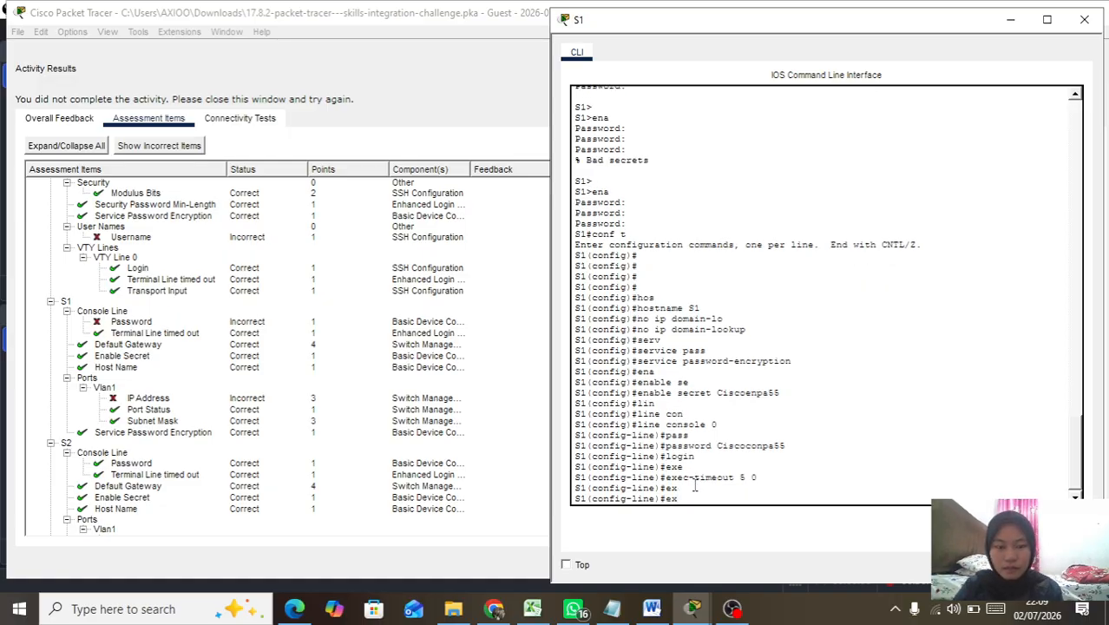
pyautogui.write('it')
pyautogui.press('Tab')
pyautogui.press('Return')
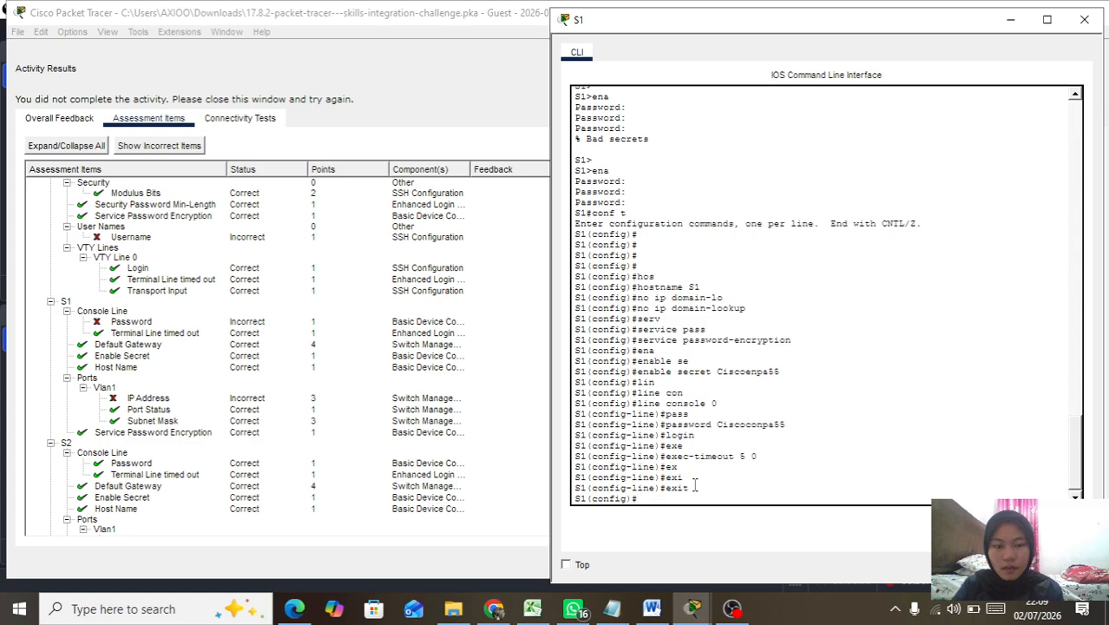
# Step: Give interface vlan 1 address 192.168.0.2 255.255.255.128 and bring it up with no shutdown
pyautogui.write('in')
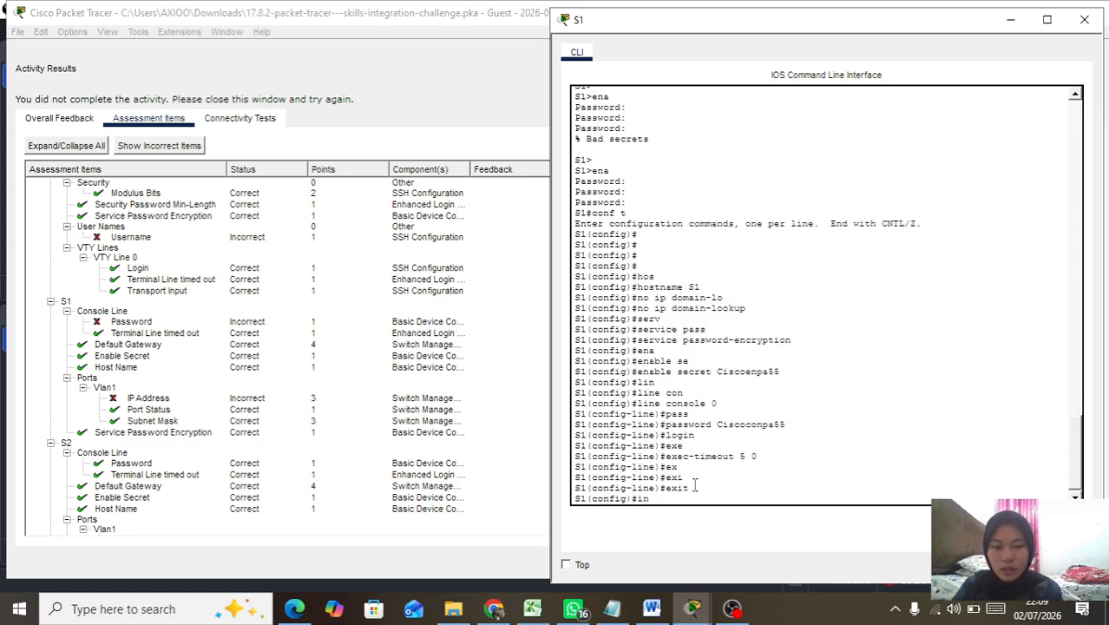
pyautogui.press('Tab')
pyautogui.write('vl')
pyautogui.press('Tab')
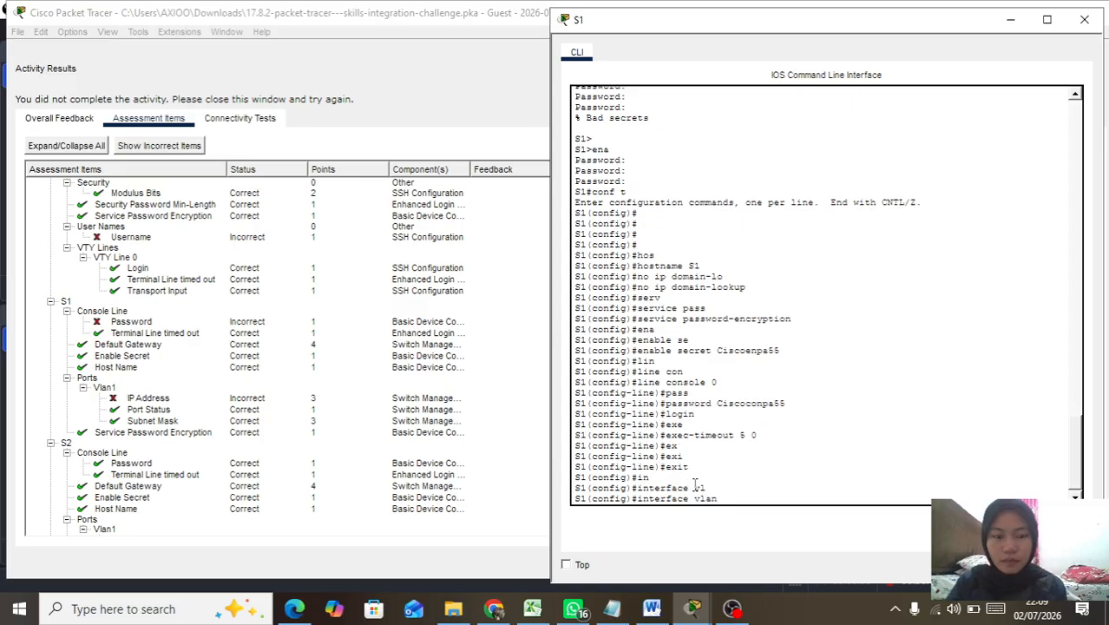
pyautogui.write('1')
pyautogui.press('Return')
pyautogui.write('ip')
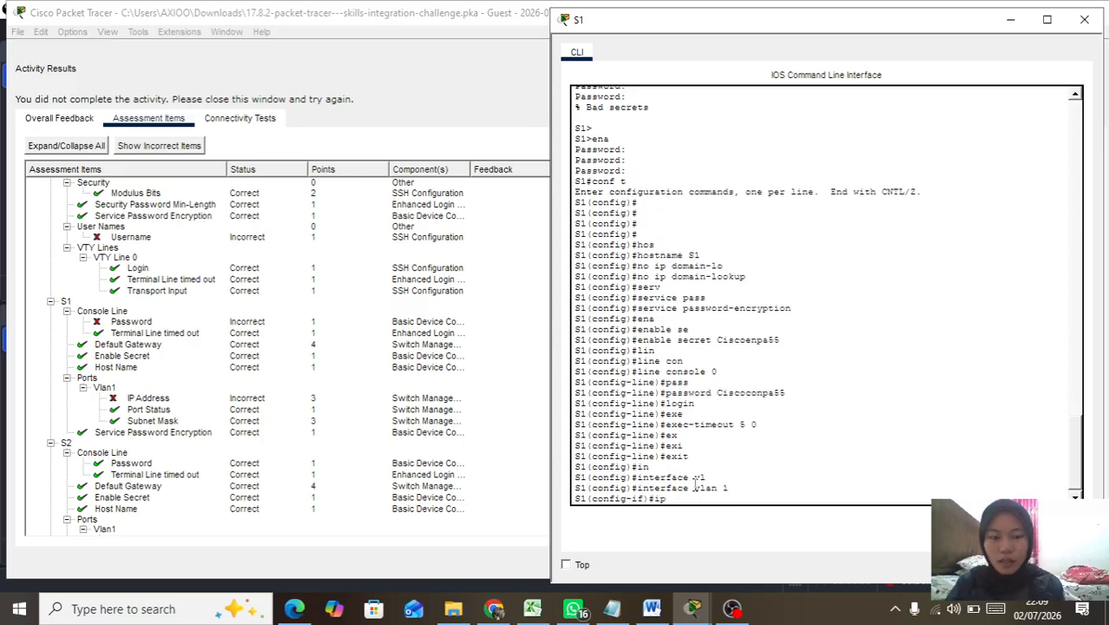
pyautogui.write(' add')
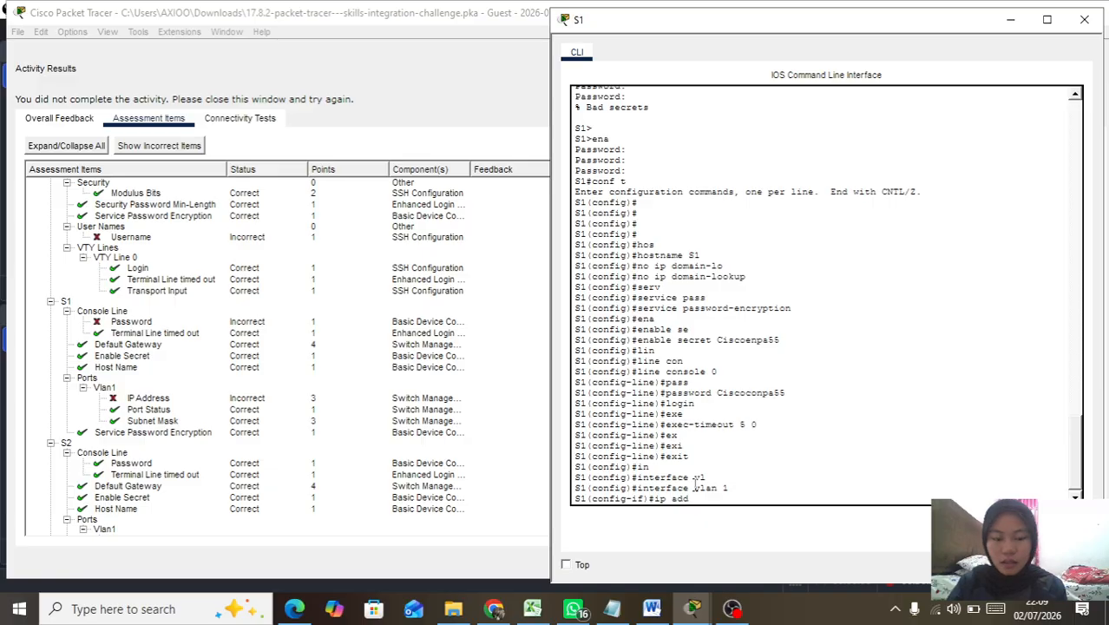
pyautogui.press('Tab')
pyautogui.write('192.168')
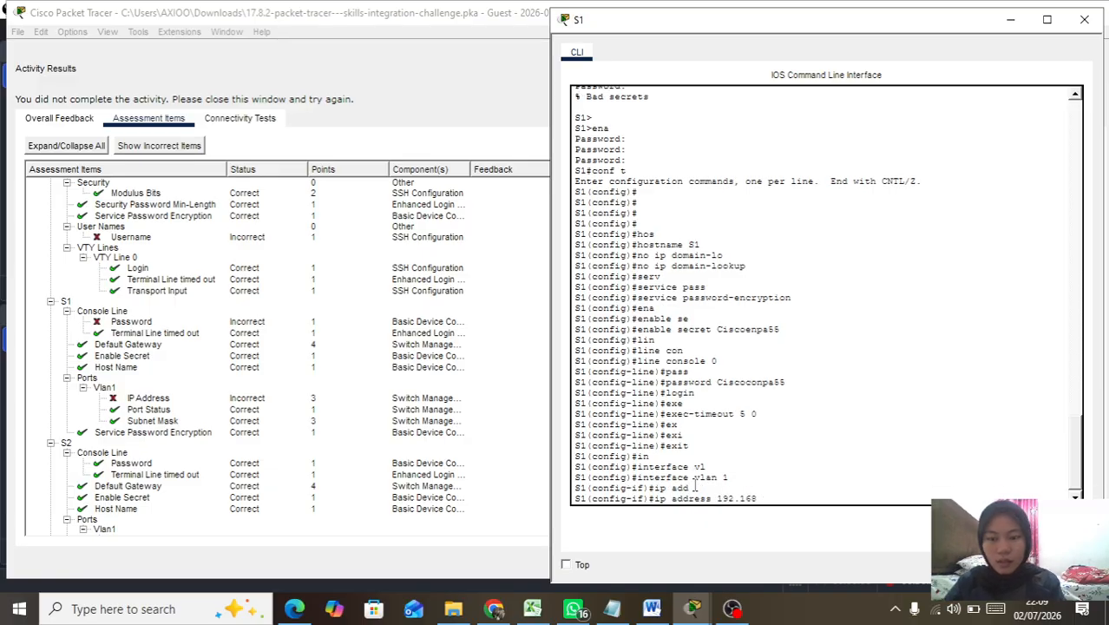
pyautogui.write('.0.2')
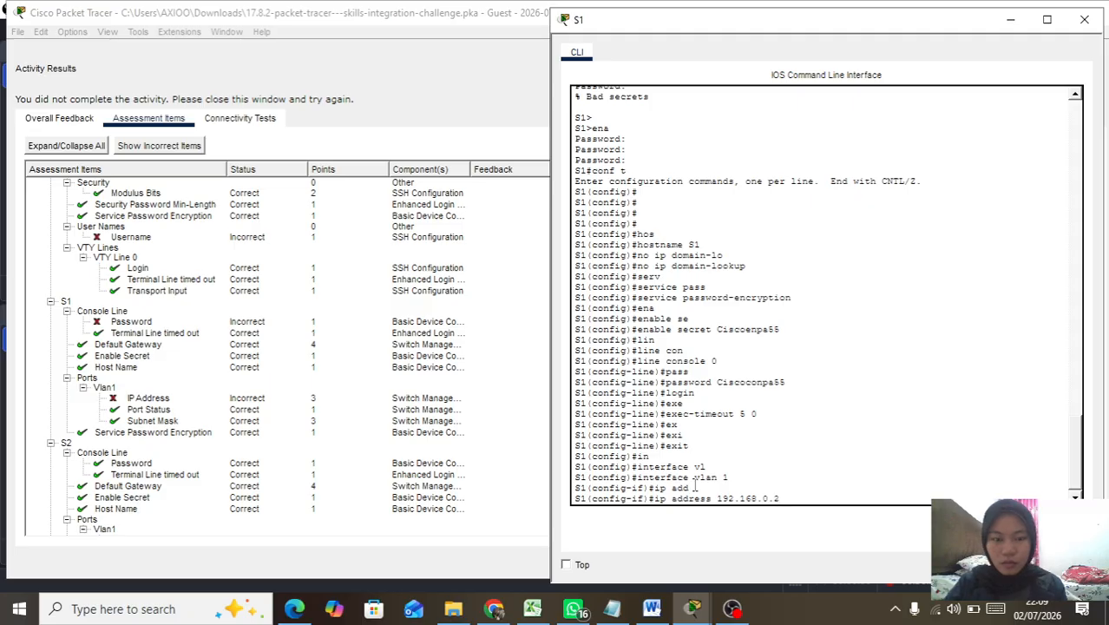
pyautogui.write(' 255.255.255')
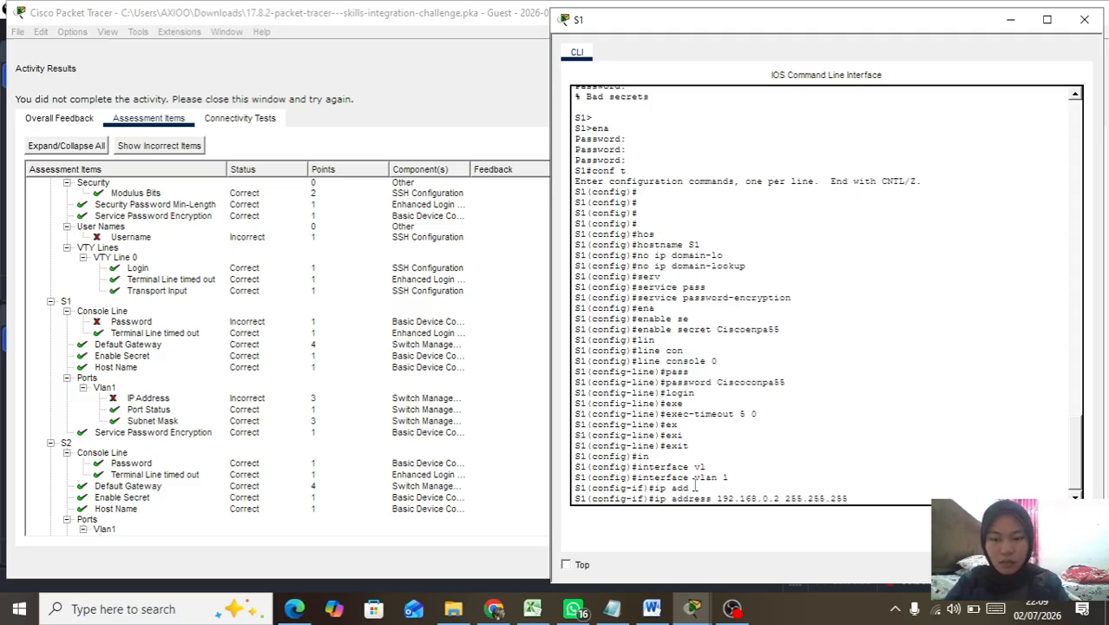
pyautogui.write('.1')
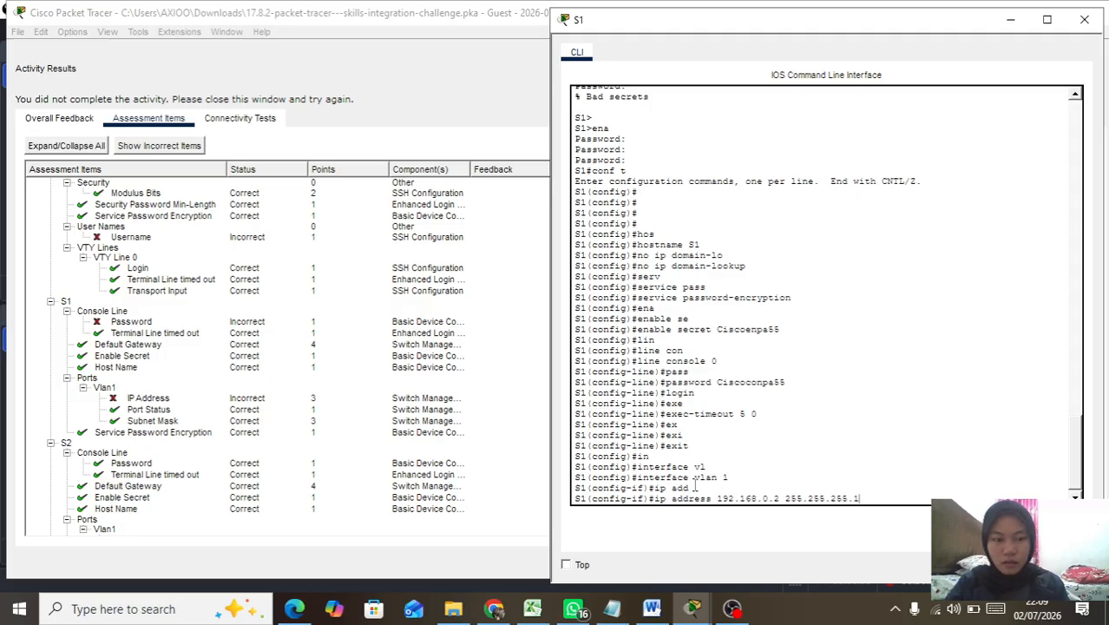
pyautogui.write('28')
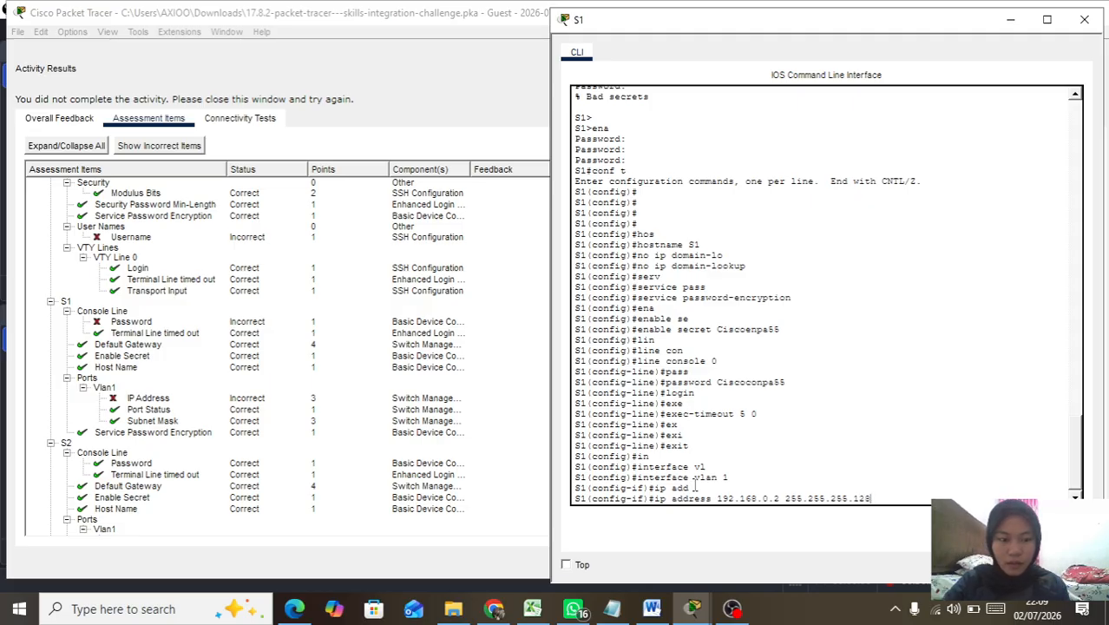
pyautogui.press('Return')
pyautogui.write('no sh')
pyautogui.press('Return')
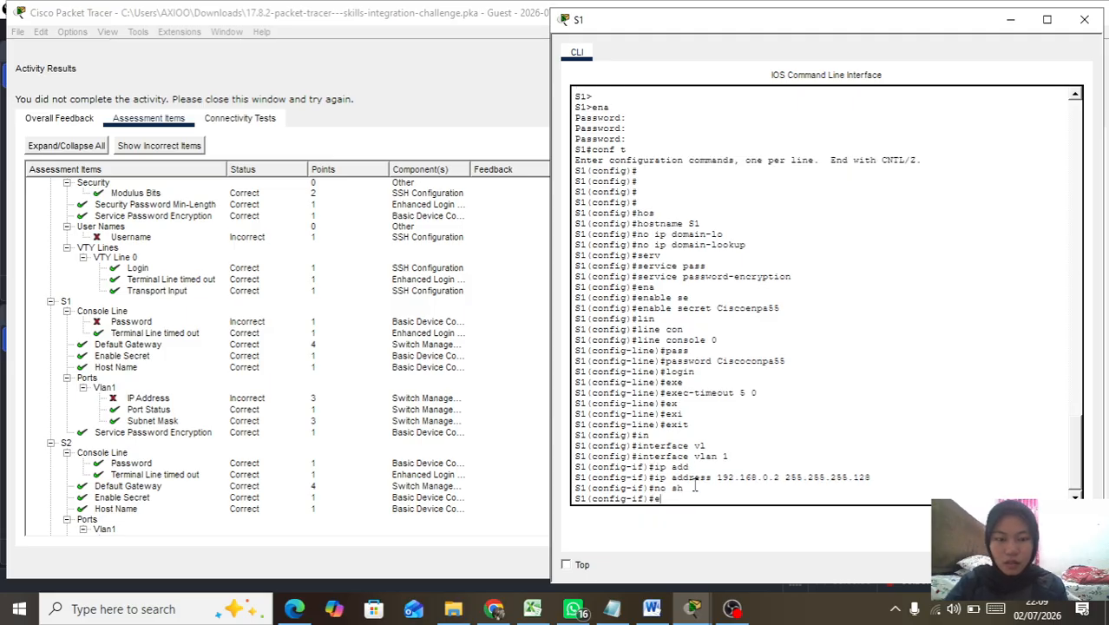
# Step: Leave the VLAN interface and set S1's default gateway to 192.168.0.1
pyautogui.write('exi')
pyautogui.press('Tab')
pyautogui.press('Return')
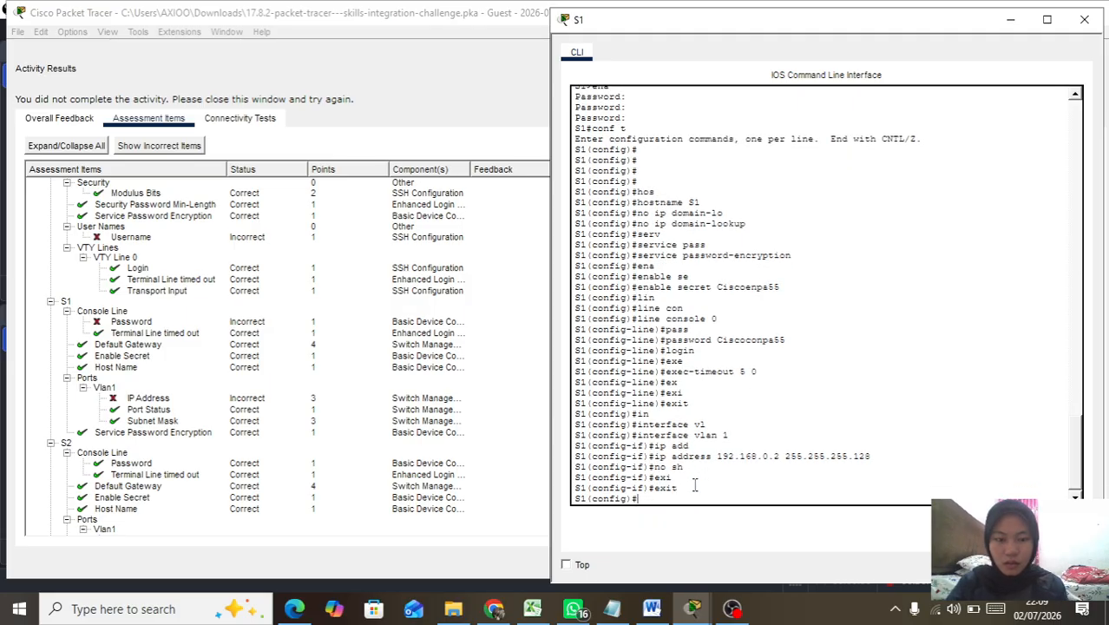
pyautogui.press('Return')
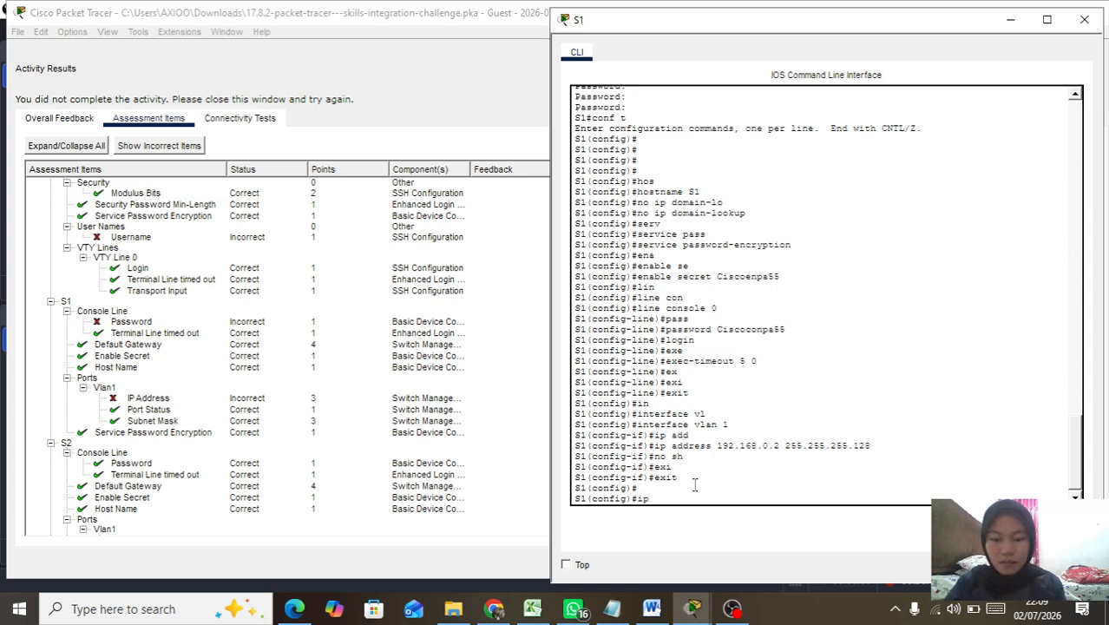
pyautogui.press('Tab')
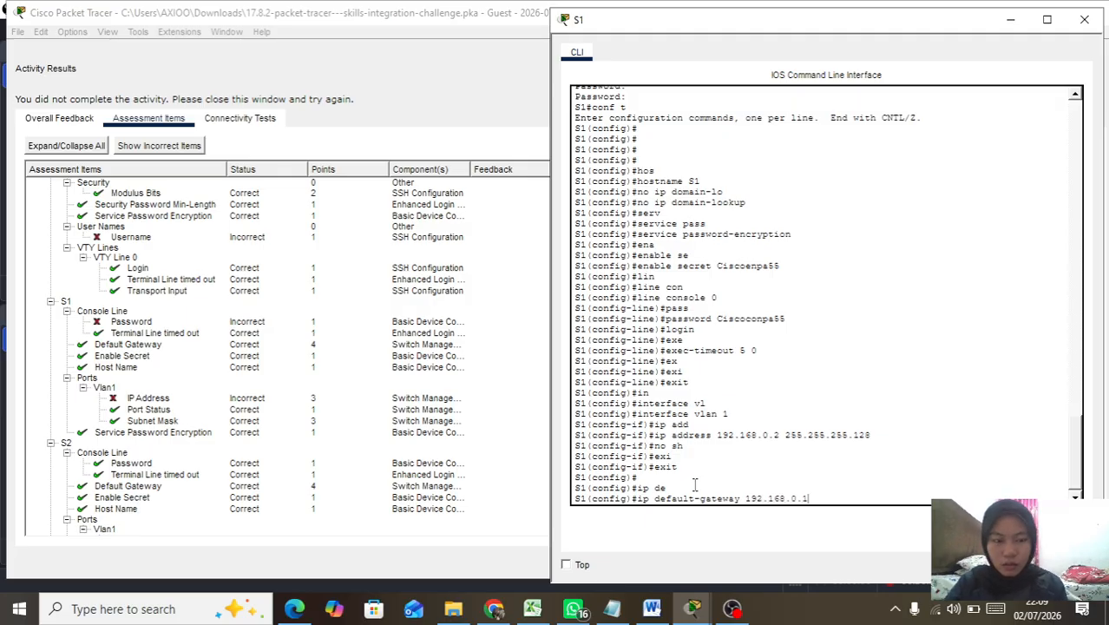
pyautogui.press('Return')
pyautogui.press('Return')
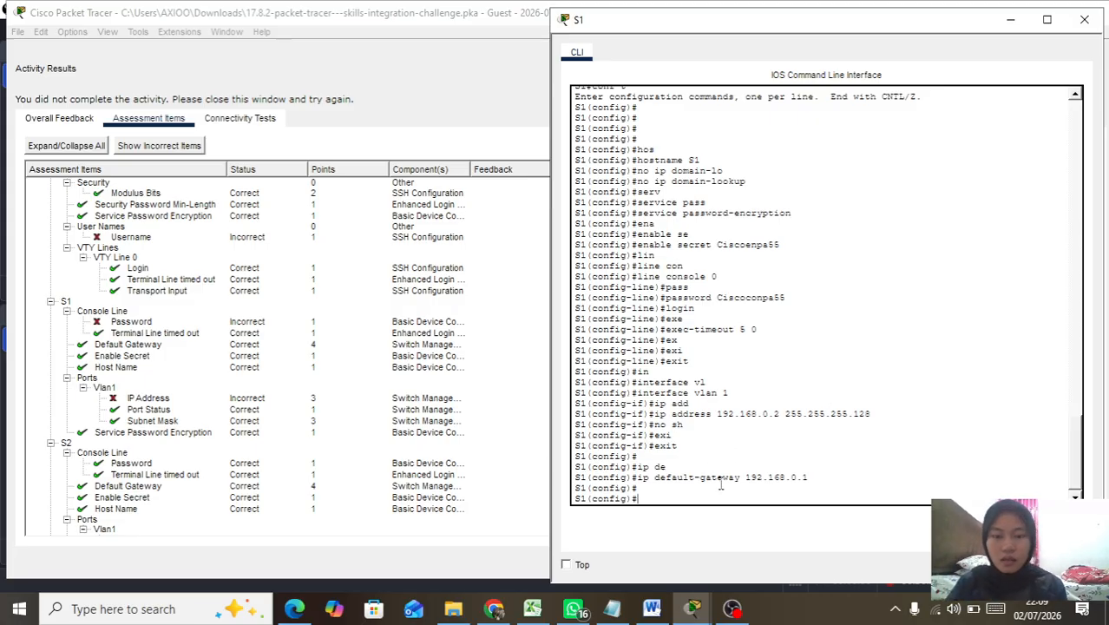
# Step: Close the Activity Results, reopen S1's console, and exit global configuration mode
pyautogui.click(463, 99)
pyautogui.click(1069, 561)
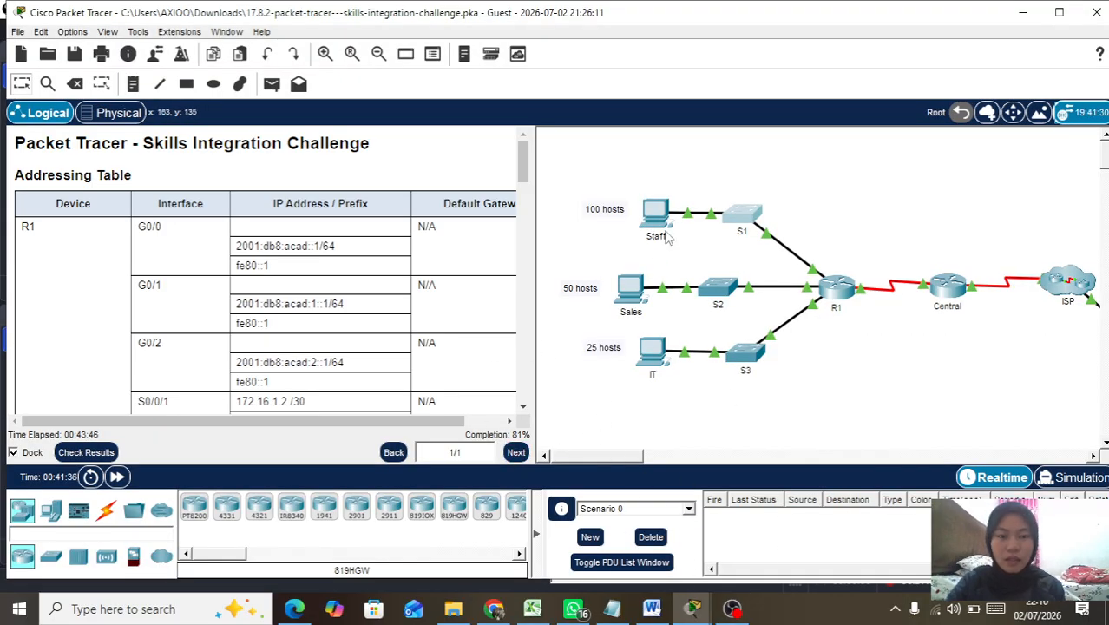
pyautogui.click(729, 219)
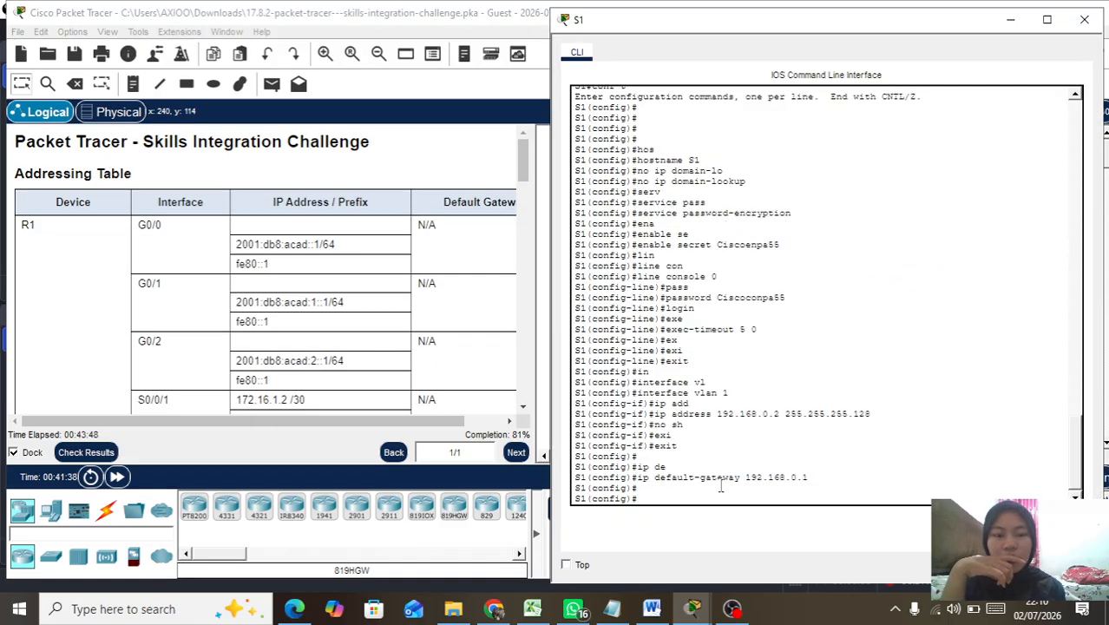
pyautogui.write('cop')
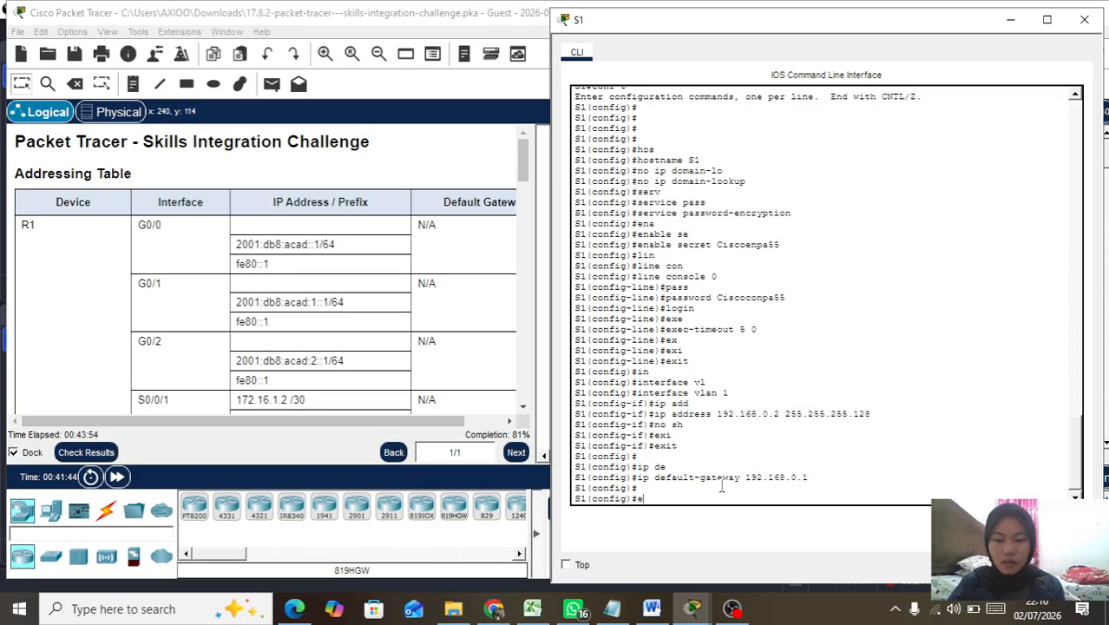
pyautogui.press('Tab')
pyautogui.press('Return')
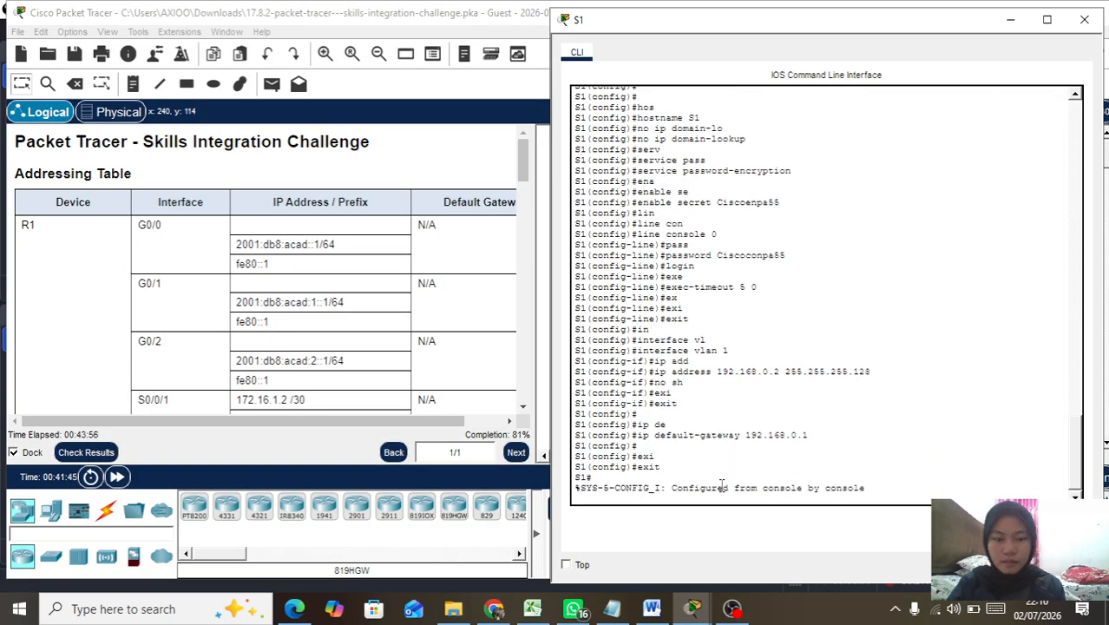
pyautogui.press('Return')
# Step: Save S1's running-config to startup-config, accepting the default filename
pyautogui.write('cop')
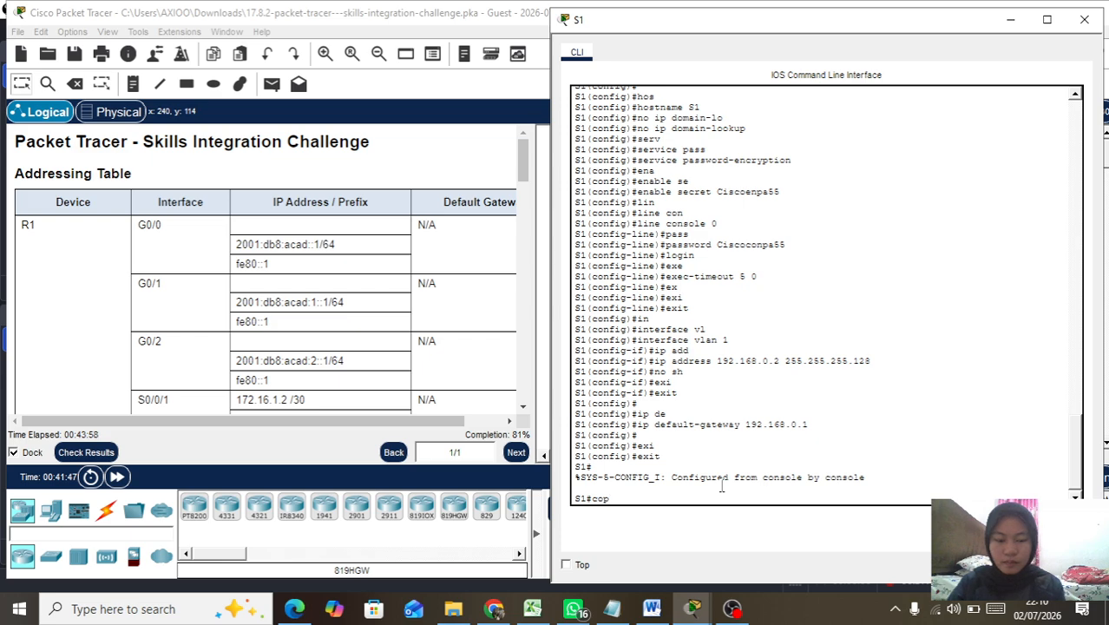
pyautogui.write('y')
pyautogui.press('Tab')
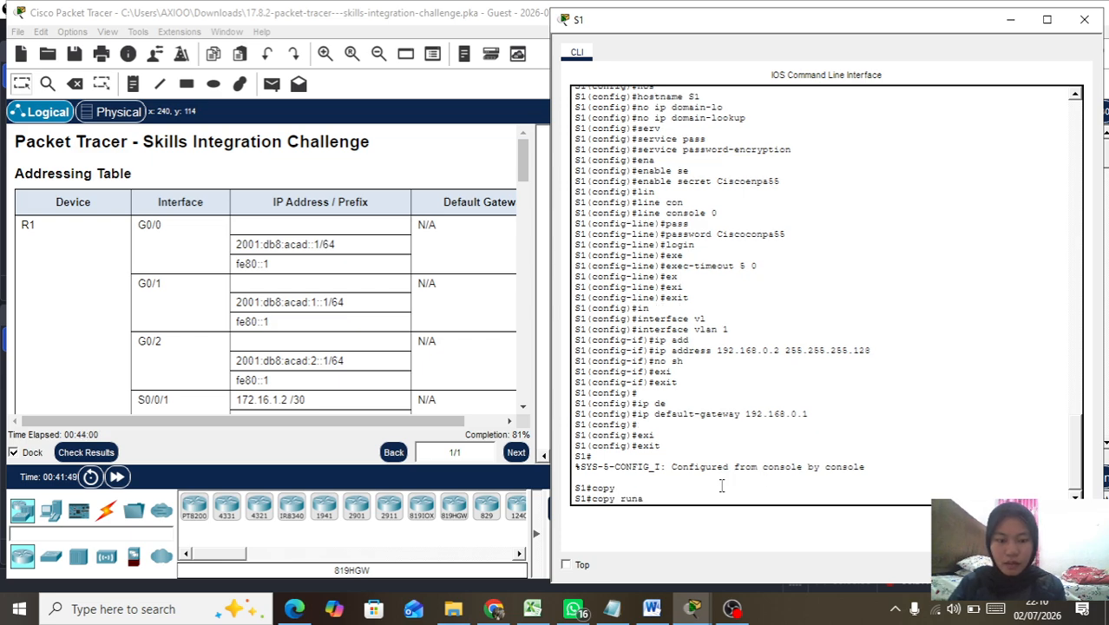
pyautogui.write('run')
pyautogui.press('Tab')
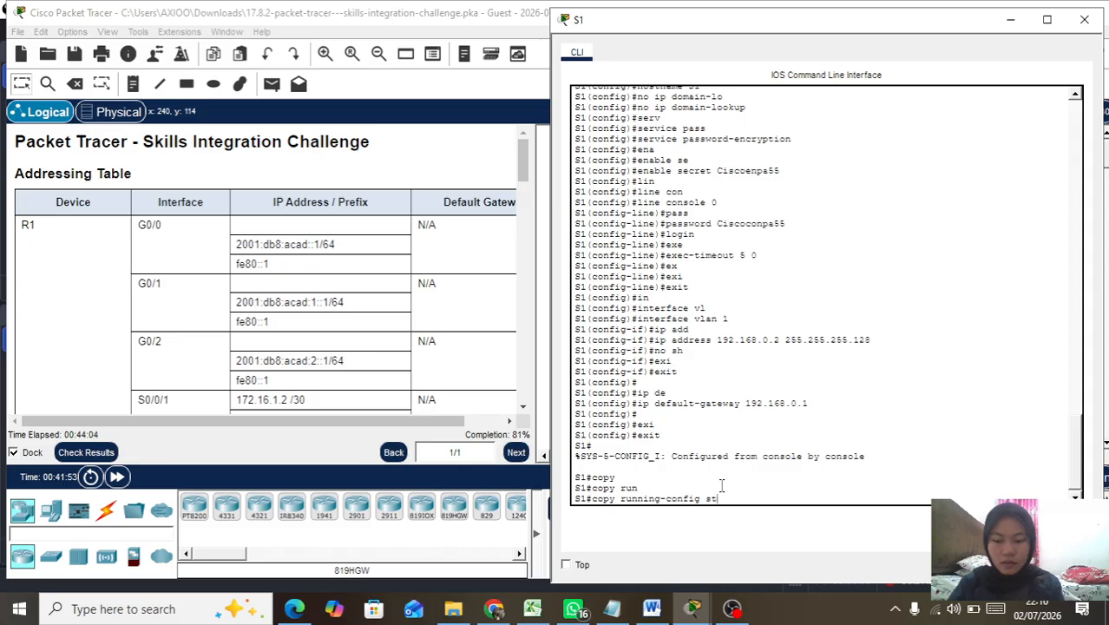
pyautogui.write('st')
pyautogui.press('Tab')
pyautogui.press('Return')
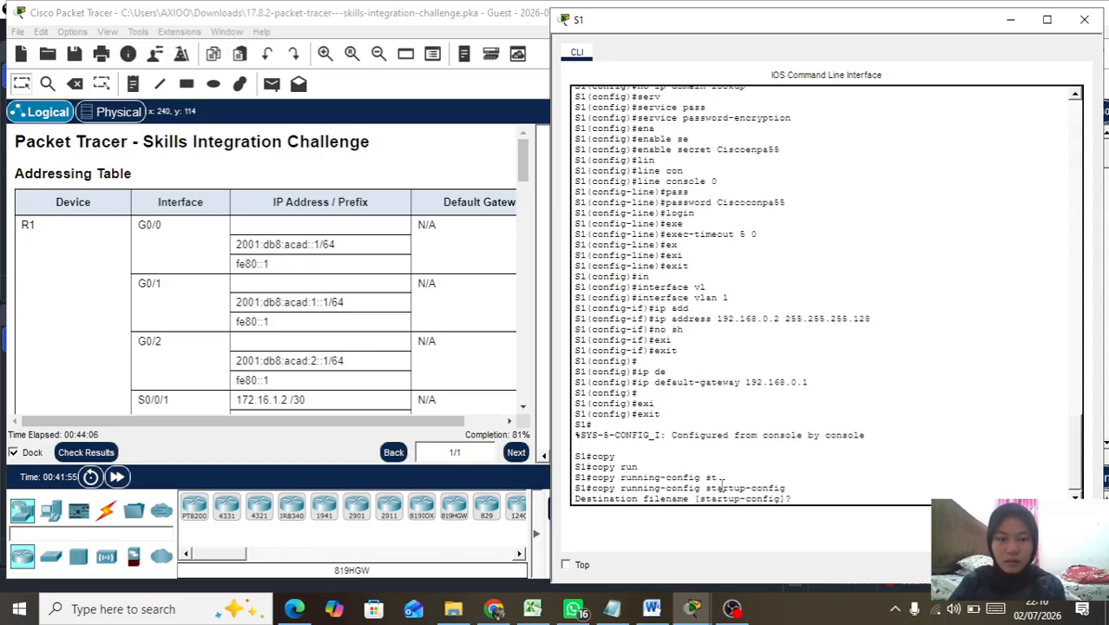
pyautogui.press('Return')
pyautogui.press('Return')
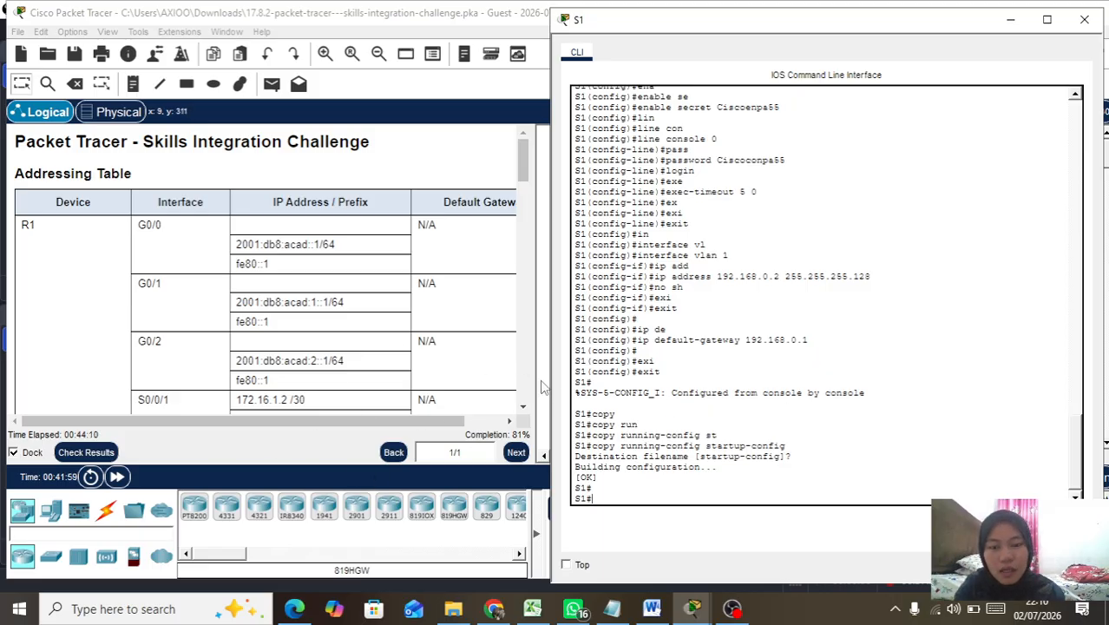
# Step: Recheck the activity and review the Assessment Items, confirming S1's items pass at 107/128, then close the results
pyautogui.click(80, 453)
pyautogui.click(80, 453)
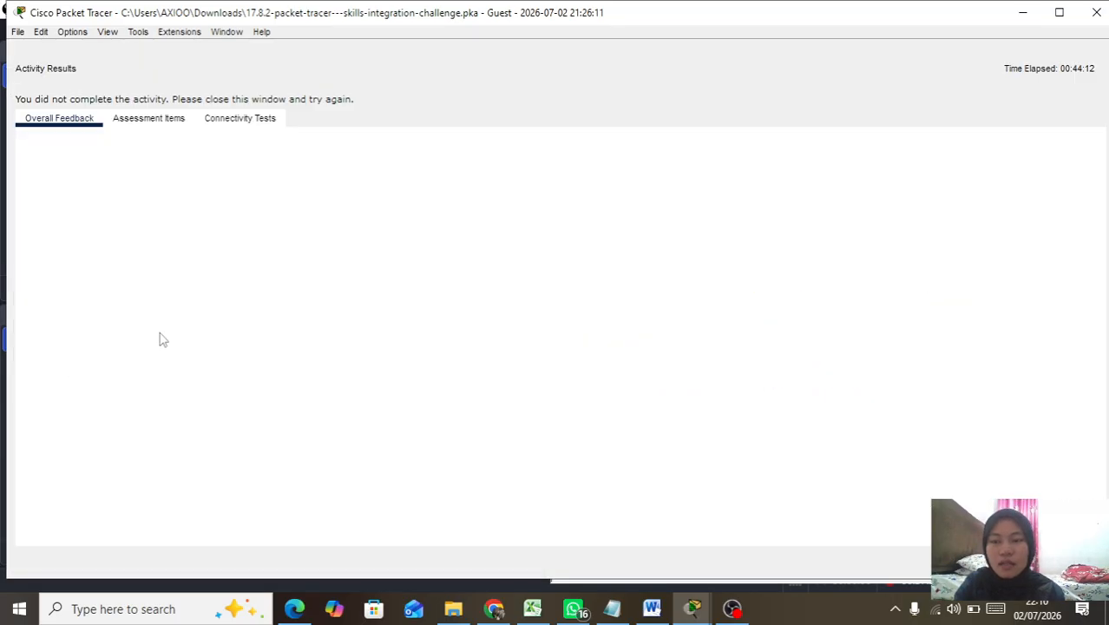
pyautogui.click(168, 121)
pyautogui.scroll(-10, 198, 360)
pyautogui.scroll(-4, 198, 360)
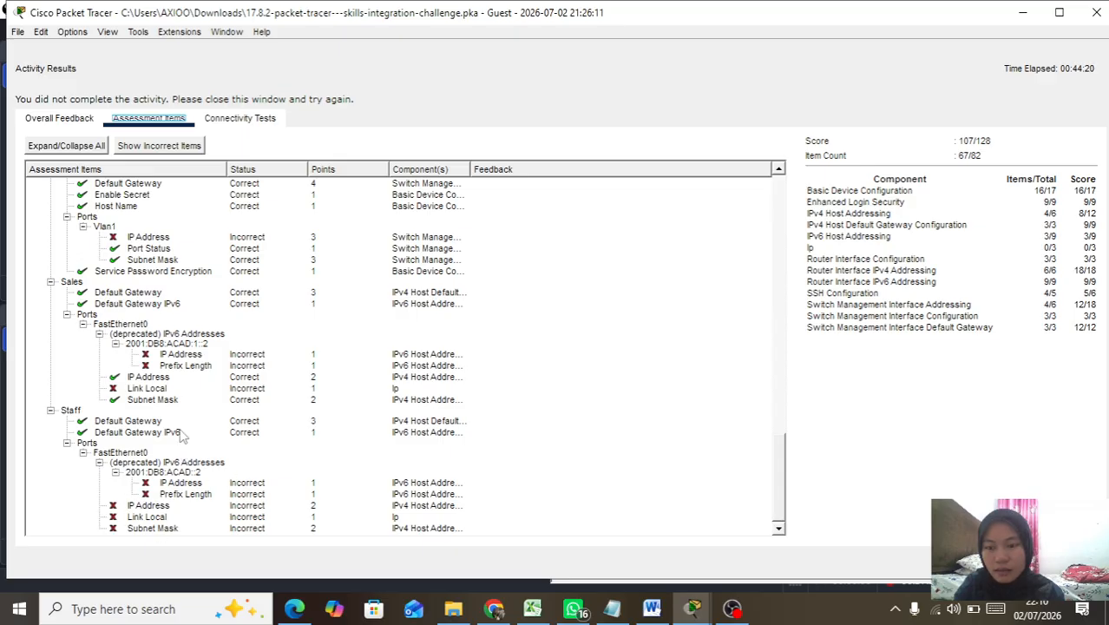
pyautogui.scroll(3, 189, 399)
pyautogui.scroll(-3, 189, 399)
pyautogui.scroll(10, 189, 399)
pyautogui.scroll(3, 189, 399)
pyautogui.scroll(-9, 189, 399)
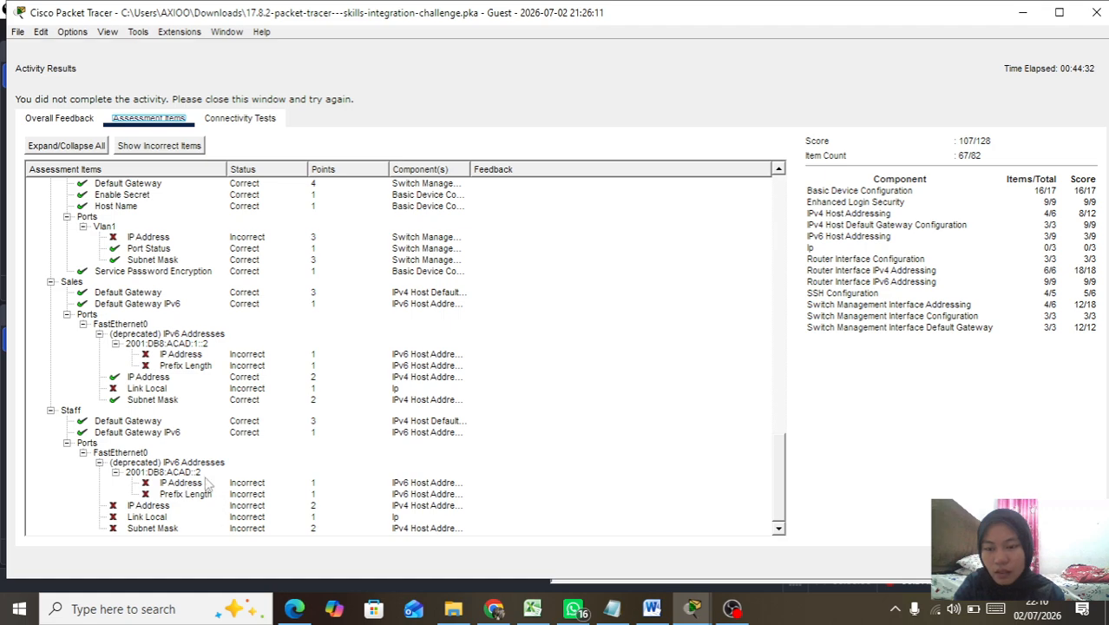
pyautogui.scroll(10, 274, 312)
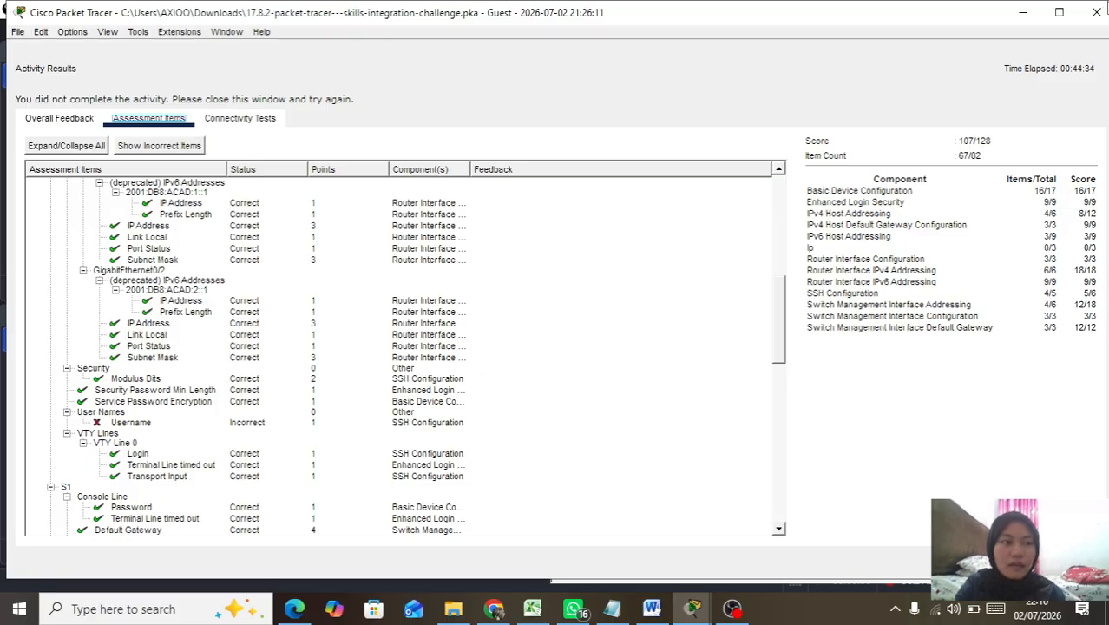
pyautogui.click(1096, 12)
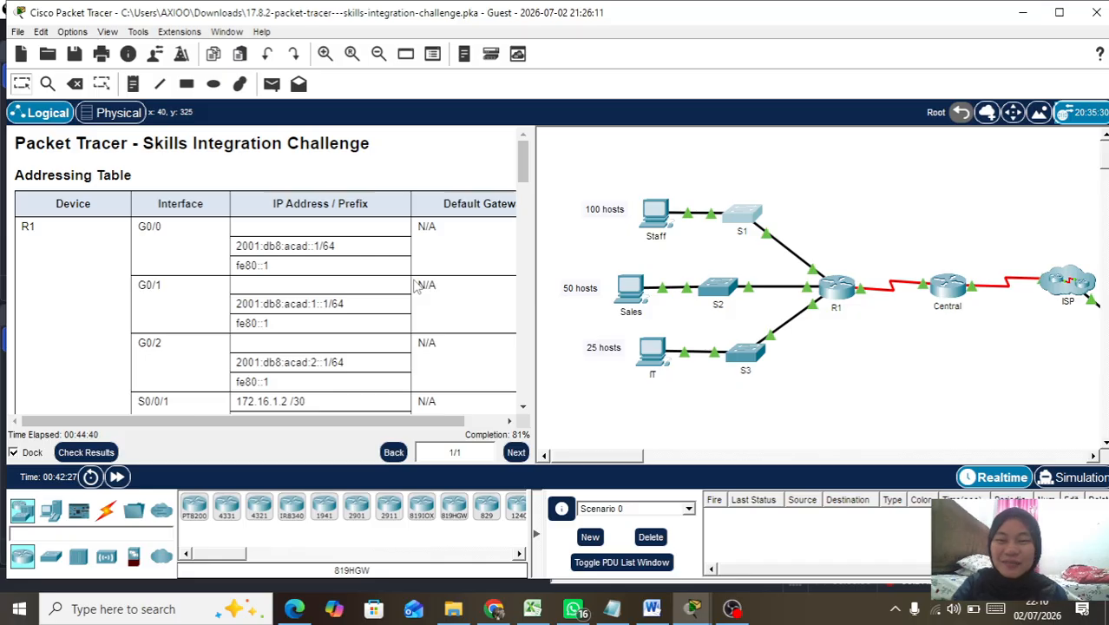
# Step: Review the 107/128 assessment items once more, close the results, and switch to OBS Studio
pyautogui.moveTo(713, 314)
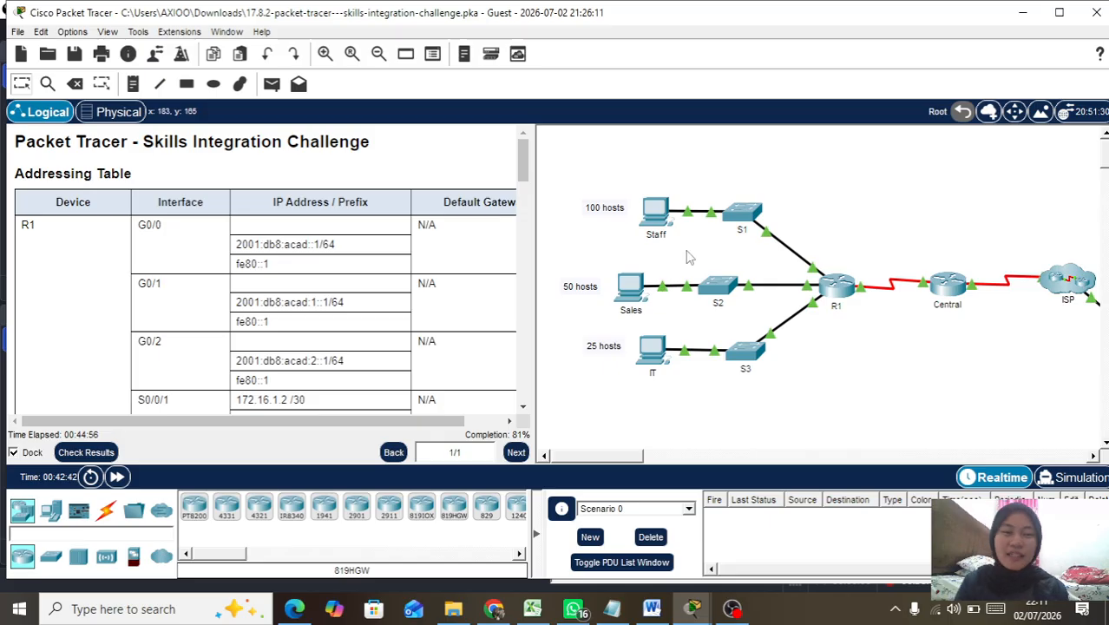
pyautogui.moveTo(777, 244)
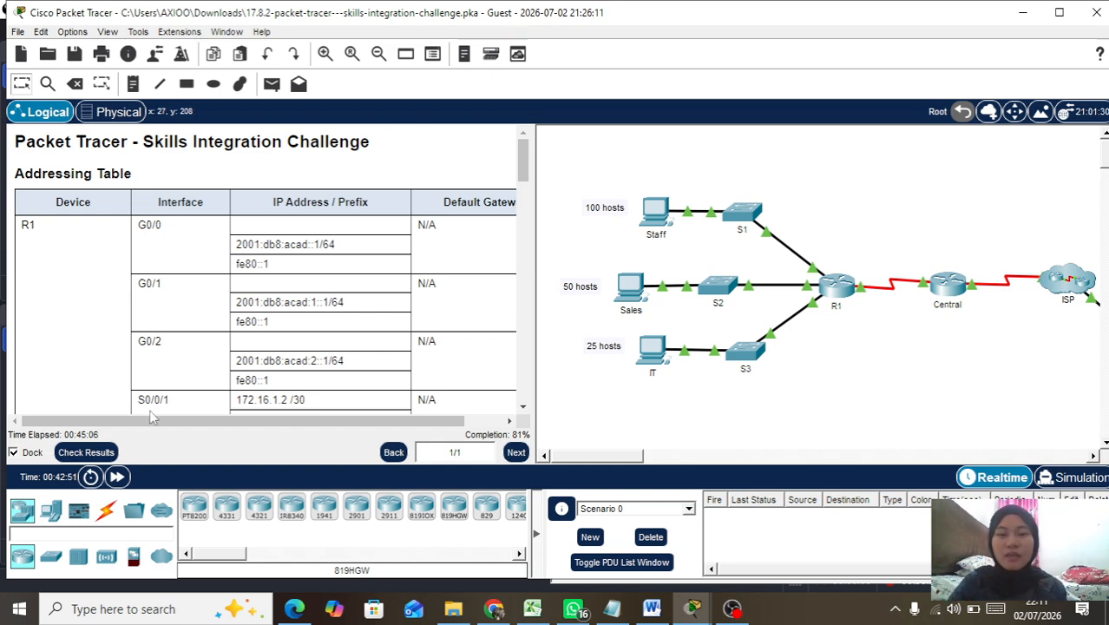
pyautogui.click(85, 449)
pyautogui.click(148, 118)
pyautogui.scroll(-15, 184, 301)
pyautogui.scroll(-7, 185, 301)
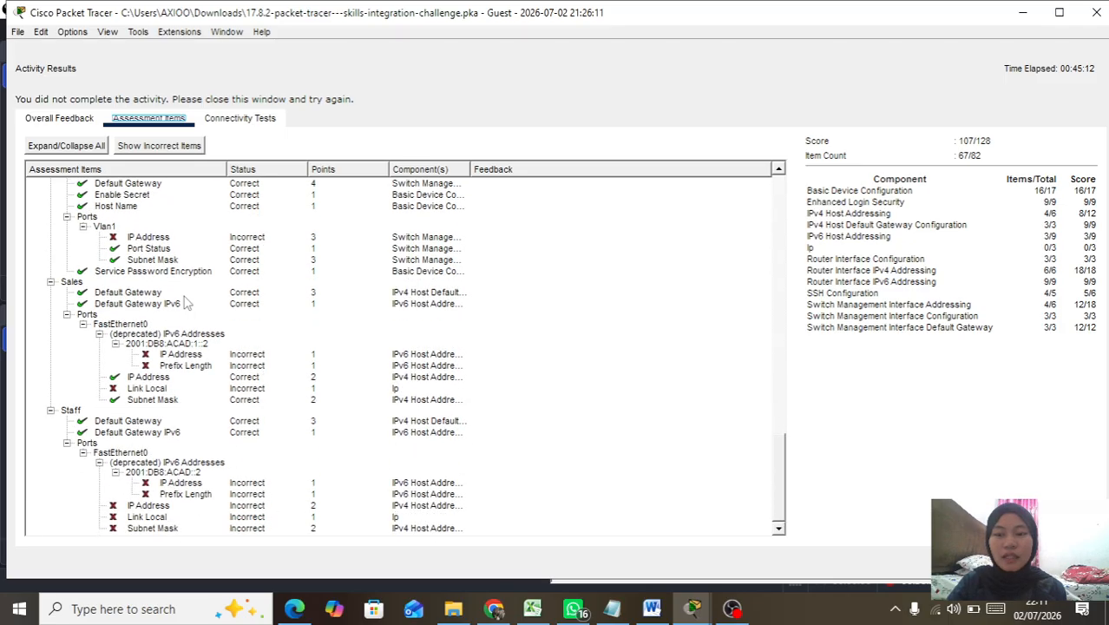
pyautogui.click(1095, 12)
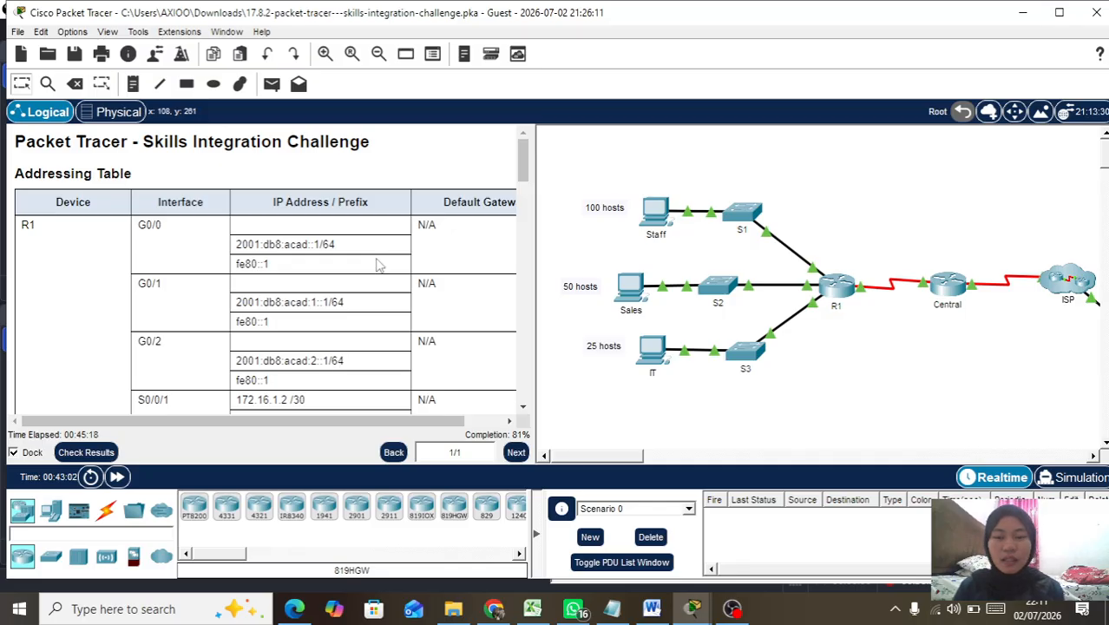
pyautogui.scroll(-4, 378, 263)
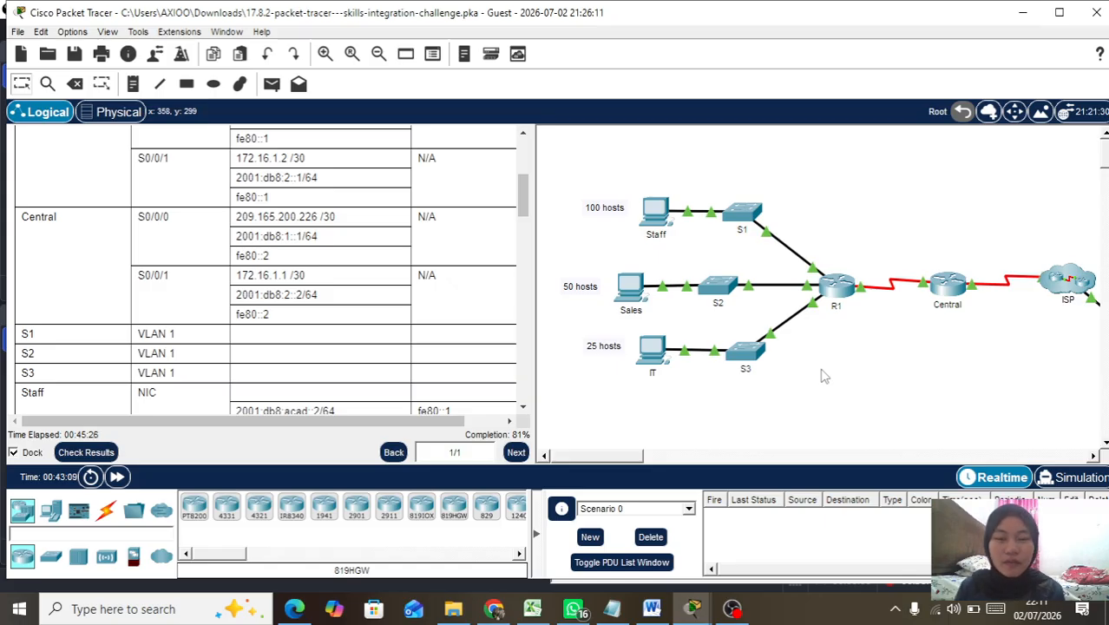
pyautogui.click(733, 609)
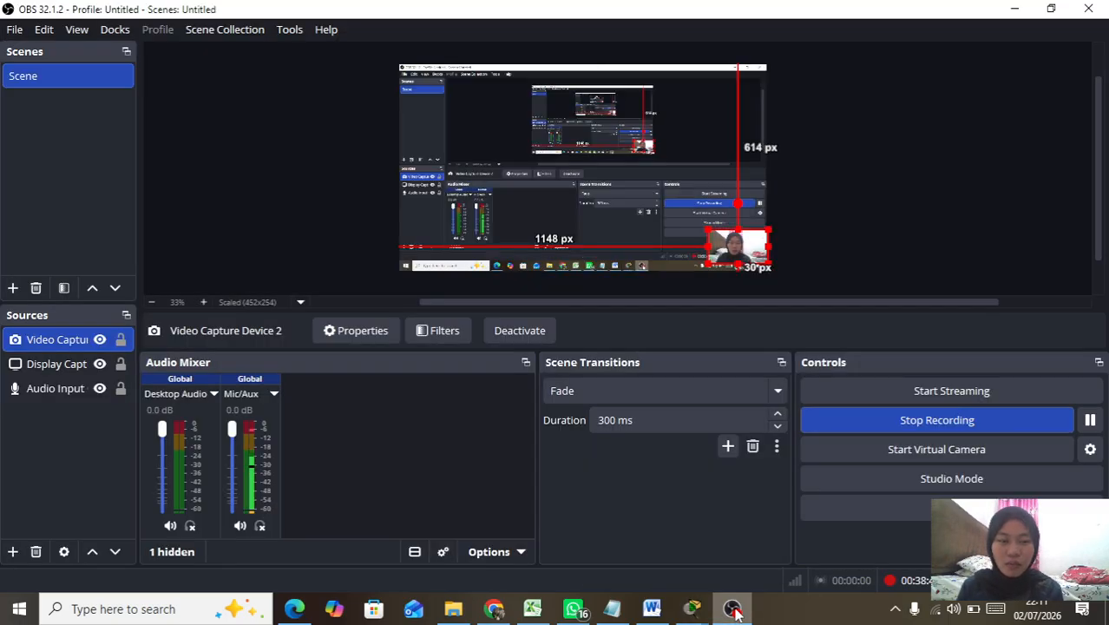